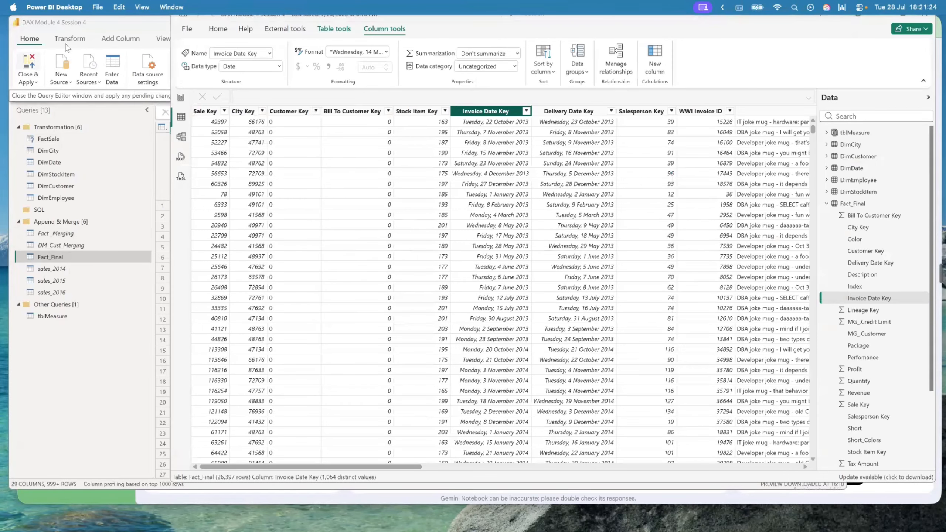
# Leave the query editor for the main report window's model view and collapse all table cards in the diagram
pyautogui.click(179, 187)
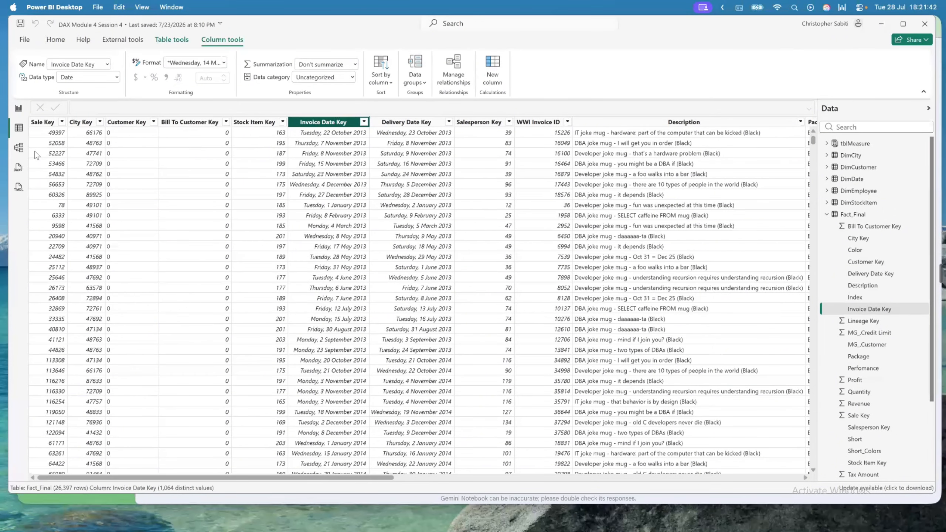
pyautogui.click(18, 147)
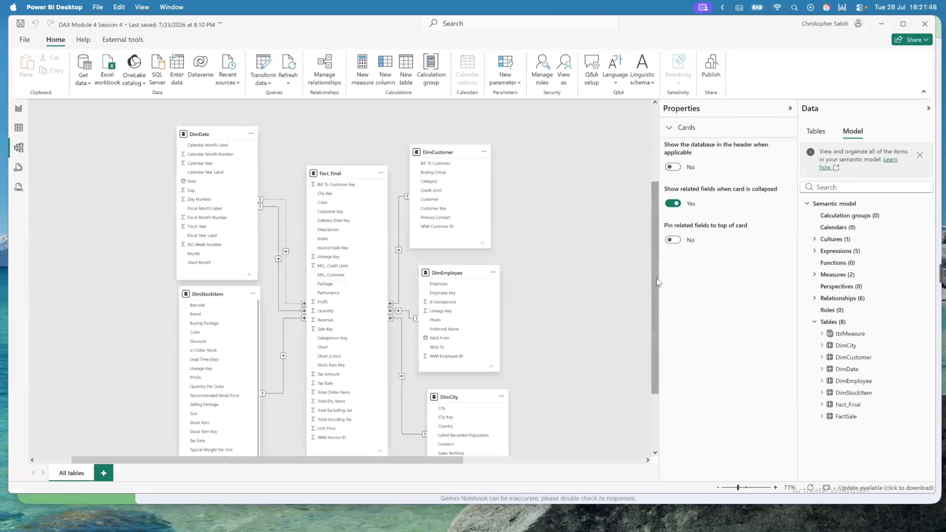
pyautogui.scroll(-2, 656, 298)
pyautogui.scroll(-4, 656, 299)
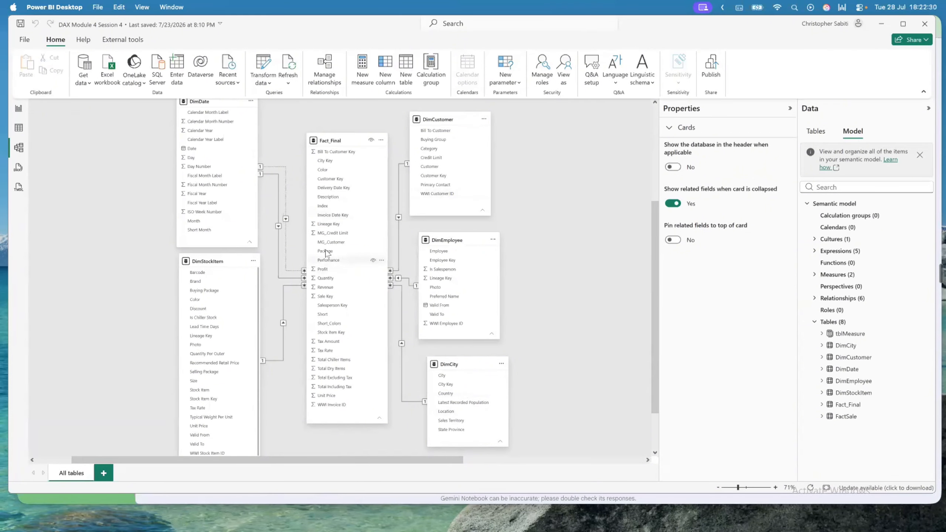
pyautogui.rightClick(360, 420)
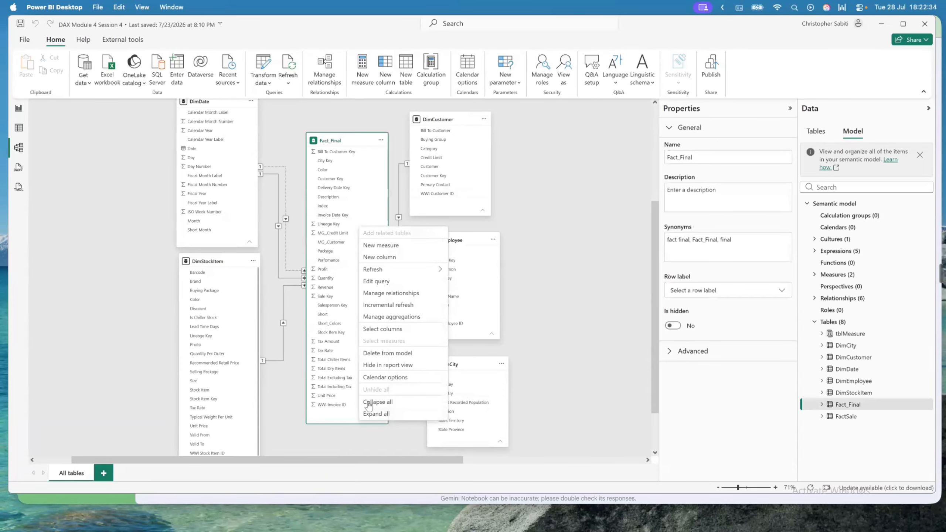
pyautogui.click(369, 403)
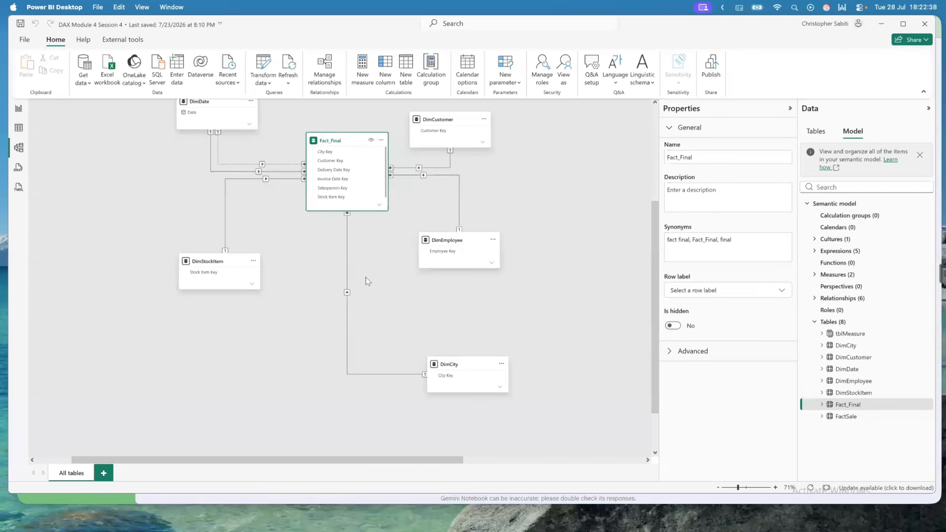
pyautogui.scroll(3, 366, 277)
pyautogui.scroll(-1, 366, 278)
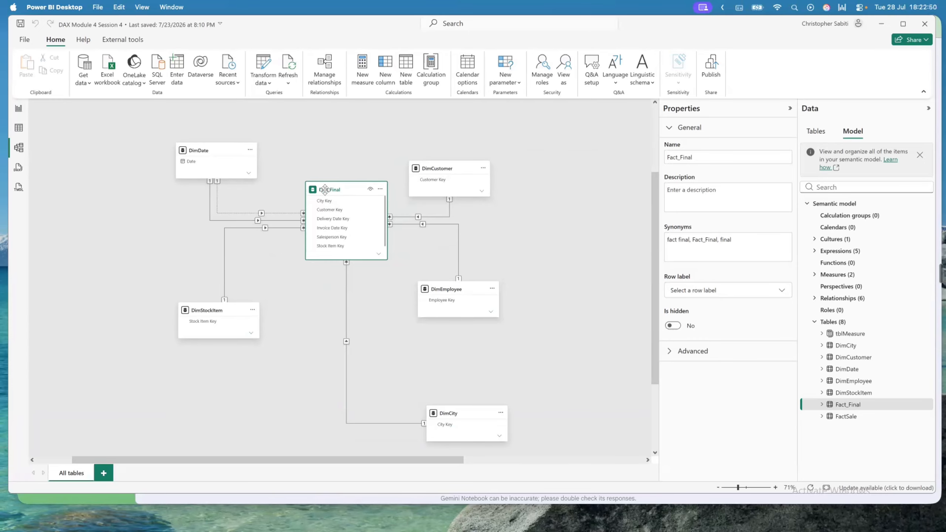
# Inspect the Invoice Date Key relationship between Fact_Final and DimDate, and look through the Fact_Final columns in table view
pyautogui.moveTo(325, 188)
pyautogui.click(281, 213)
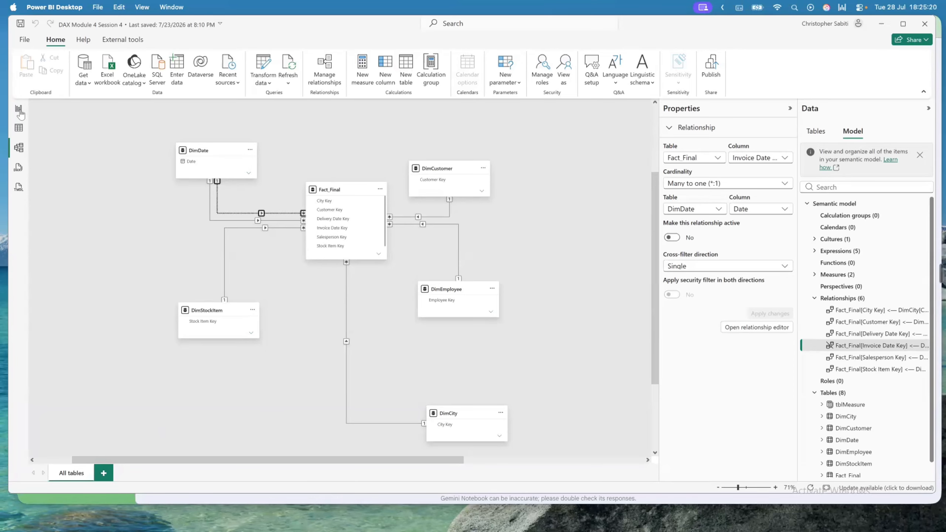
pyautogui.click(18, 129)
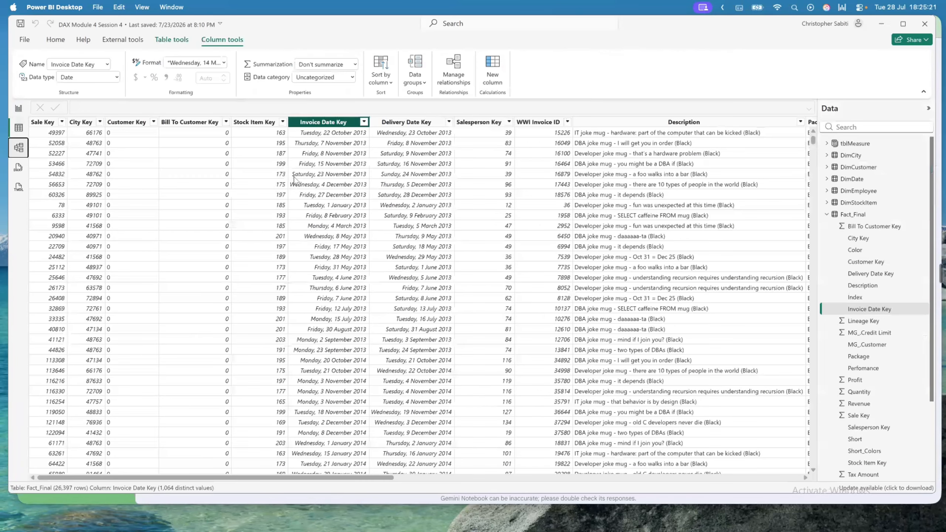
pyautogui.hscroll(8, 505, 238)
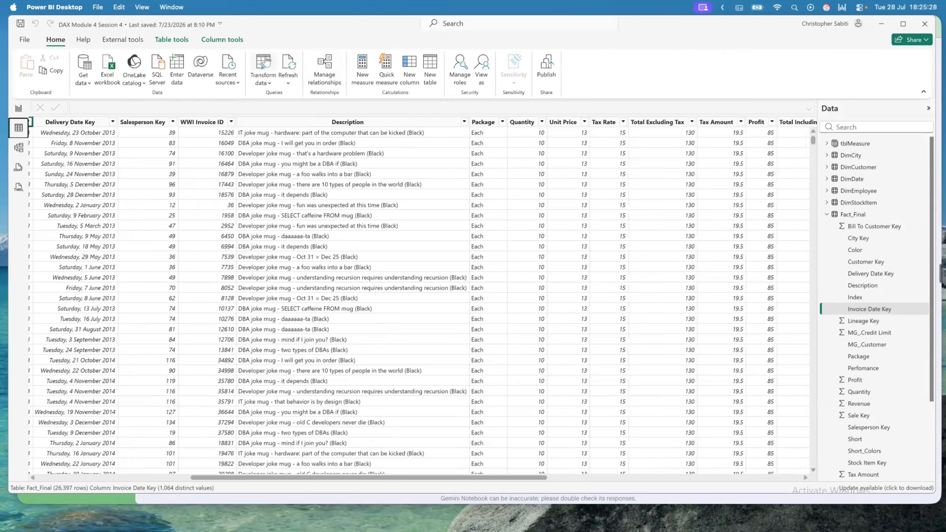
# Open the Fact_Final query in the Power Query Editor and examine its Short and Revenue columns
pyautogui.click(264, 63)
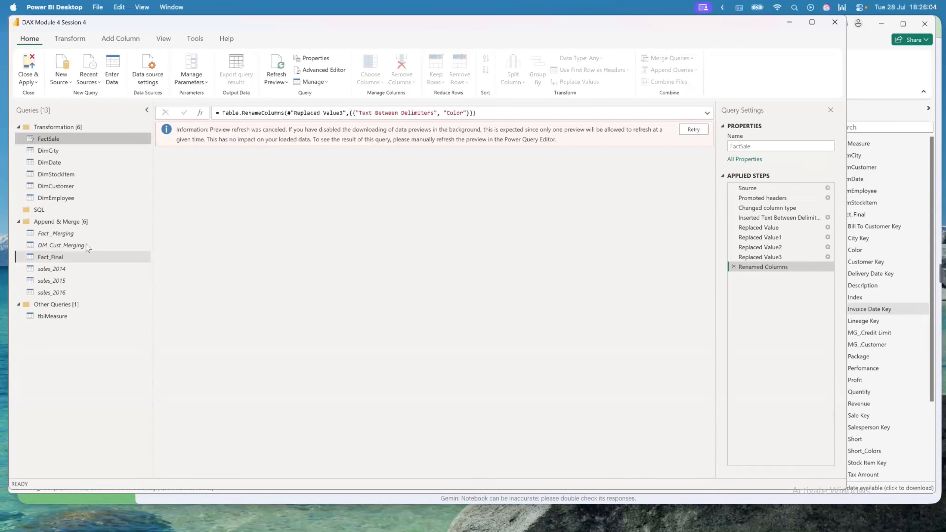
pyautogui.click(51, 257)
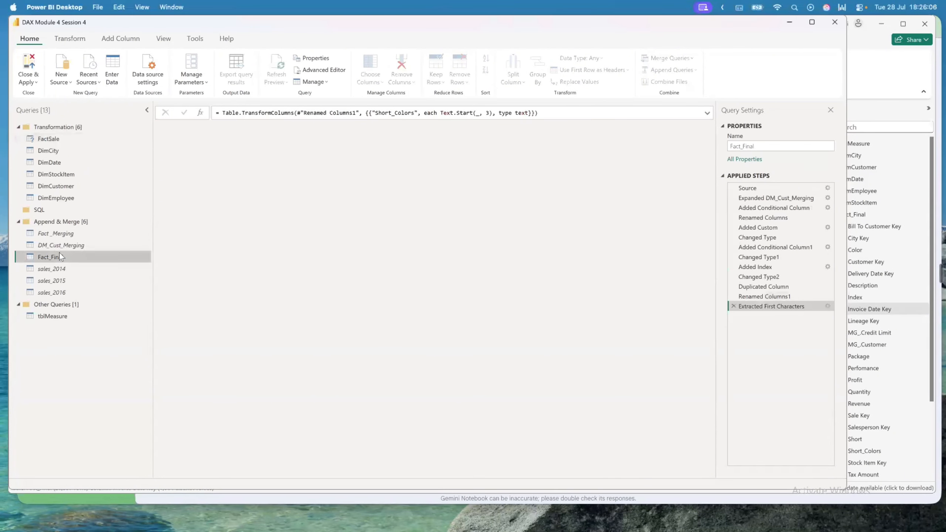
pyautogui.hscroll(15, 489, 255)
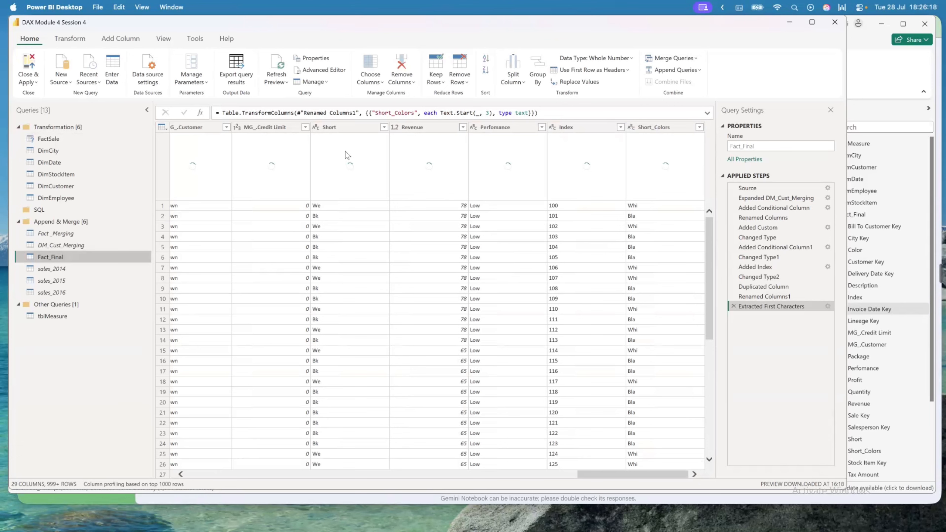
pyautogui.click(338, 130)
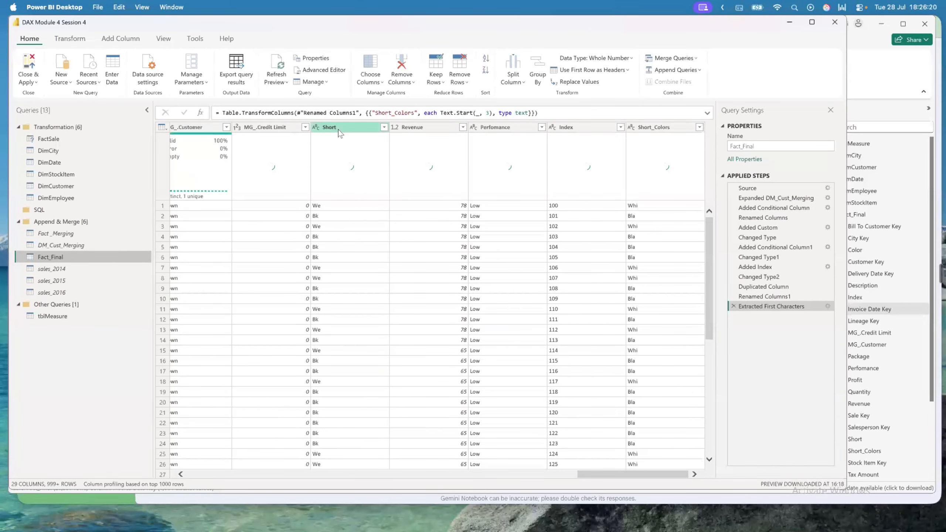
pyautogui.click(340, 130)
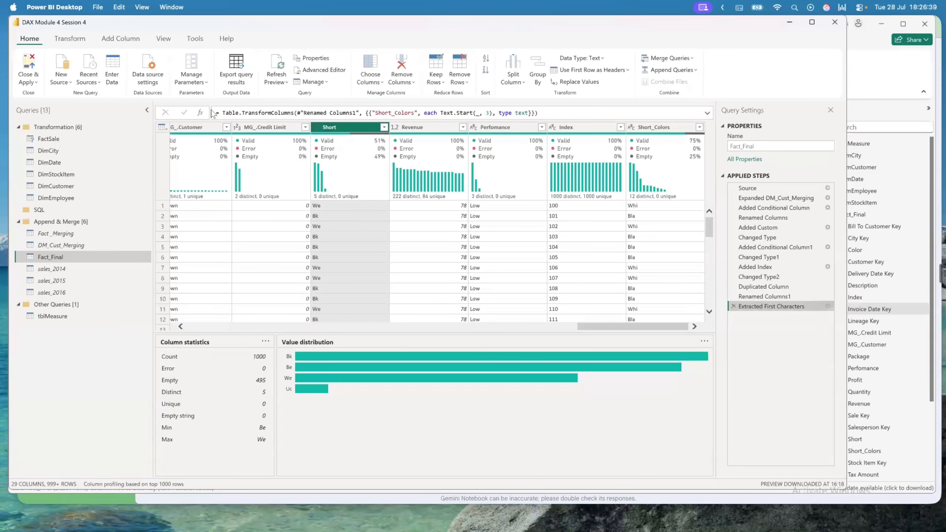
pyautogui.click(120, 41)
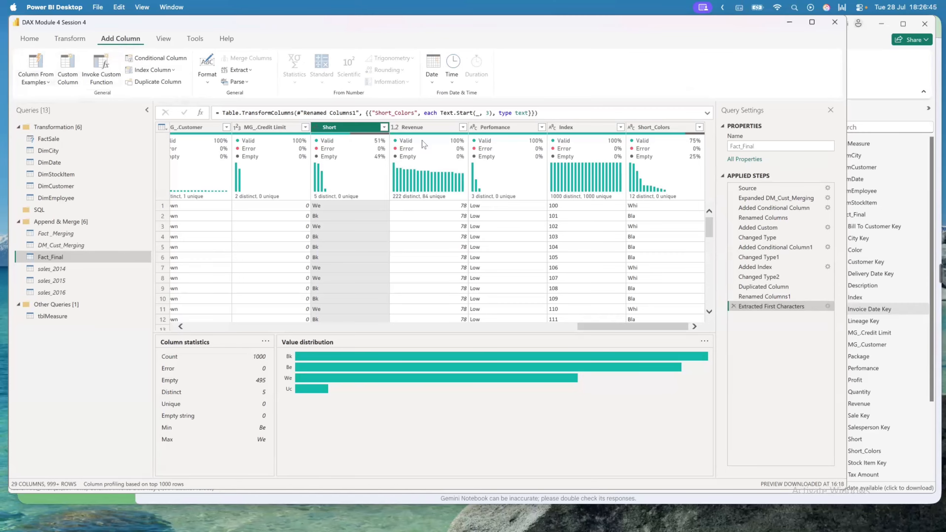
pyautogui.click(438, 128)
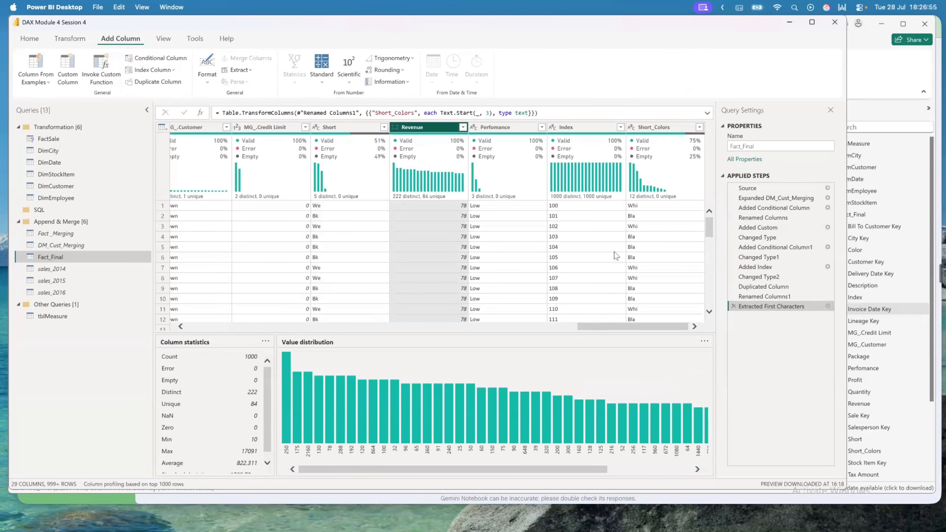
# Review the conditional rules behind the Perfomance column in the Added Conditional Column1 step, leaving them unchanged
pyautogui.click(507, 130)
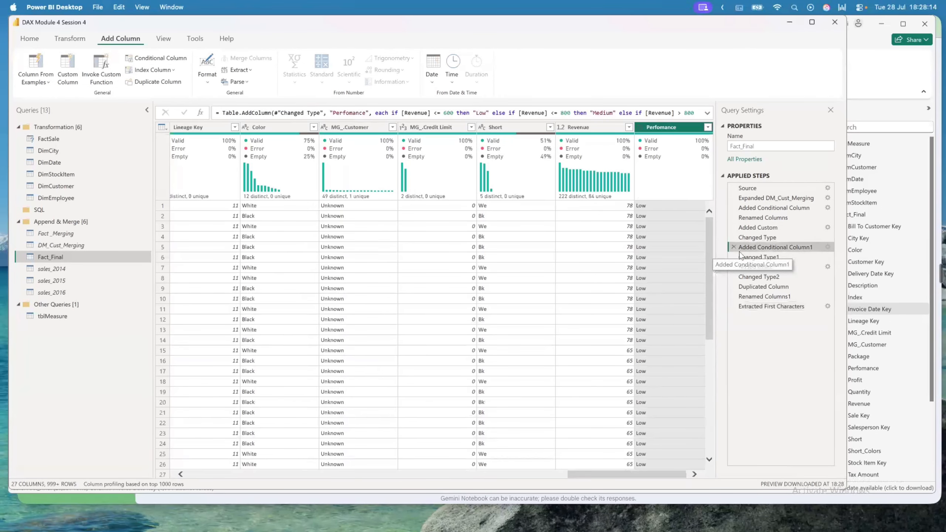
pyautogui.click(827, 248)
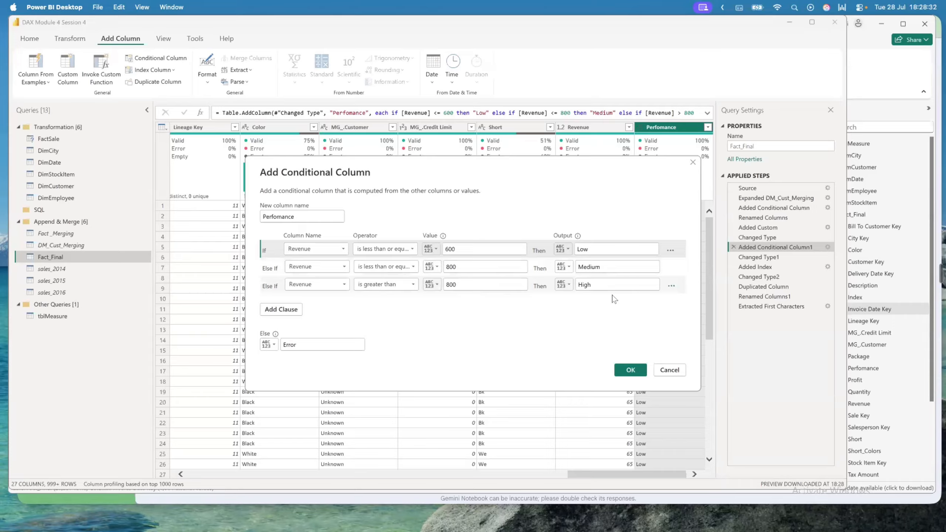
pyautogui.click(675, 369)
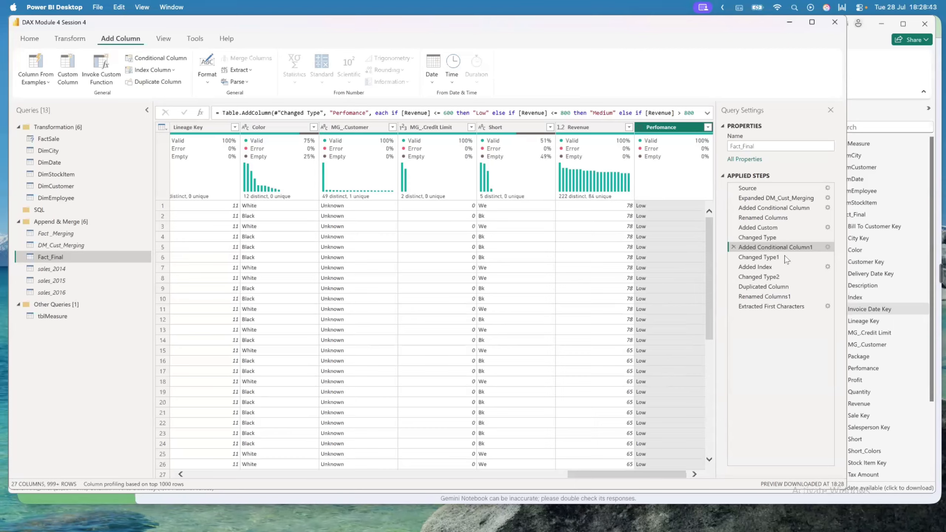
# Examine the Duplicated Column and Renamed Columns1 steps that produce the Short_Colors column
pyautogui.click(781, 286)
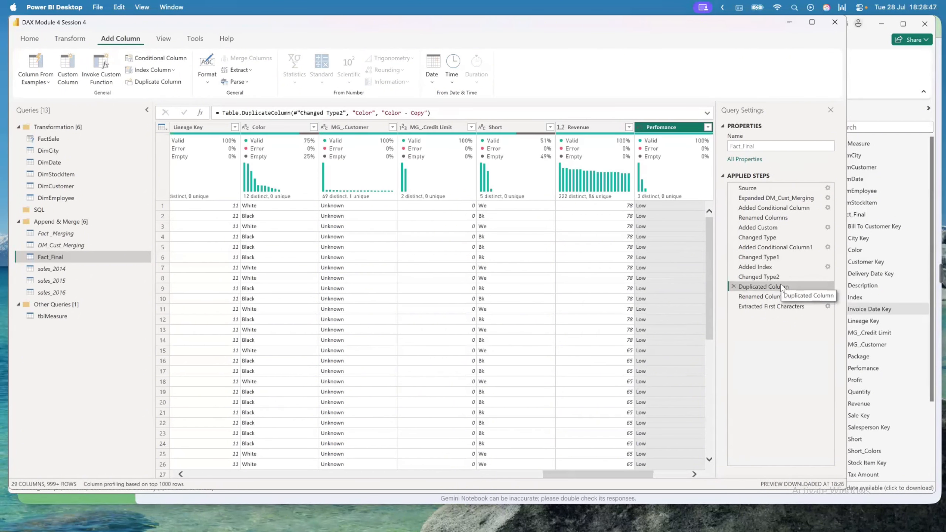
pyautogui.click(787, 296)
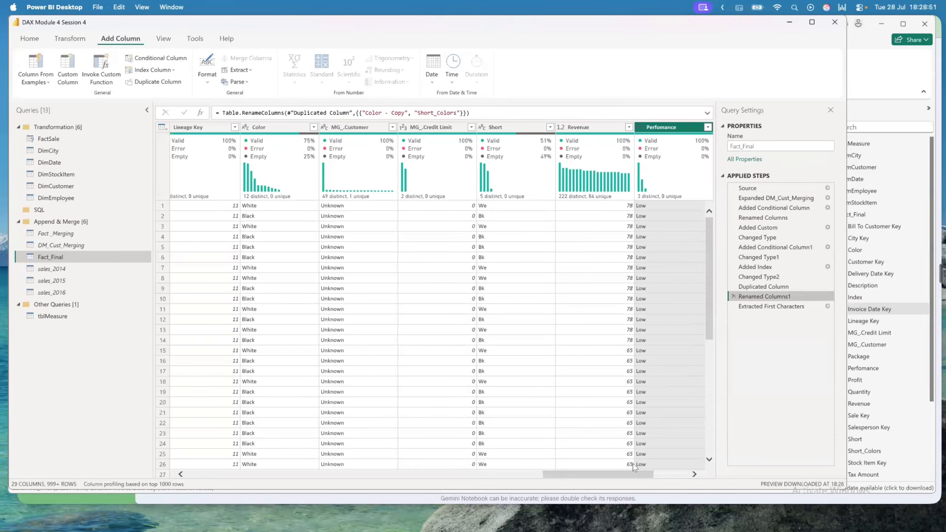
pyautogui.hscroll(5, 634, 467)
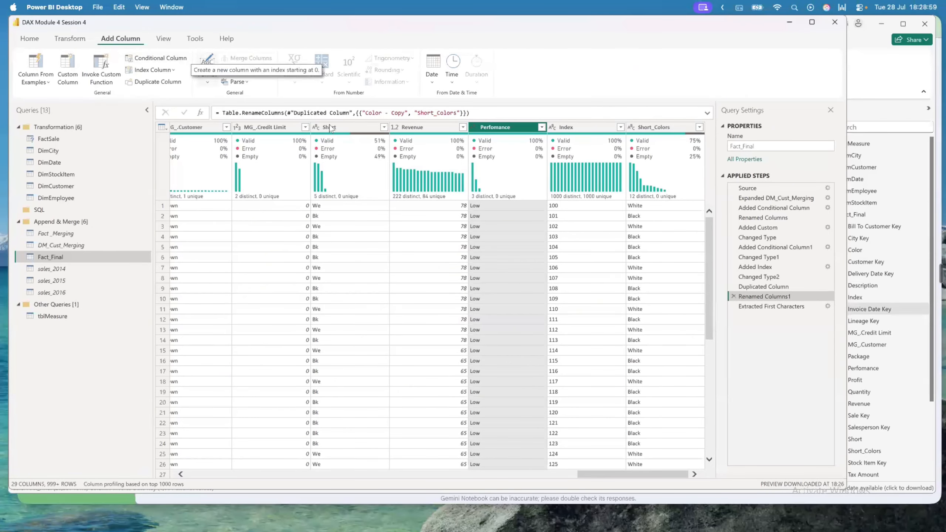
# Review the starting index and increment settings of the Added Index step and look at the Index column
pyautogui.click(577, 209)
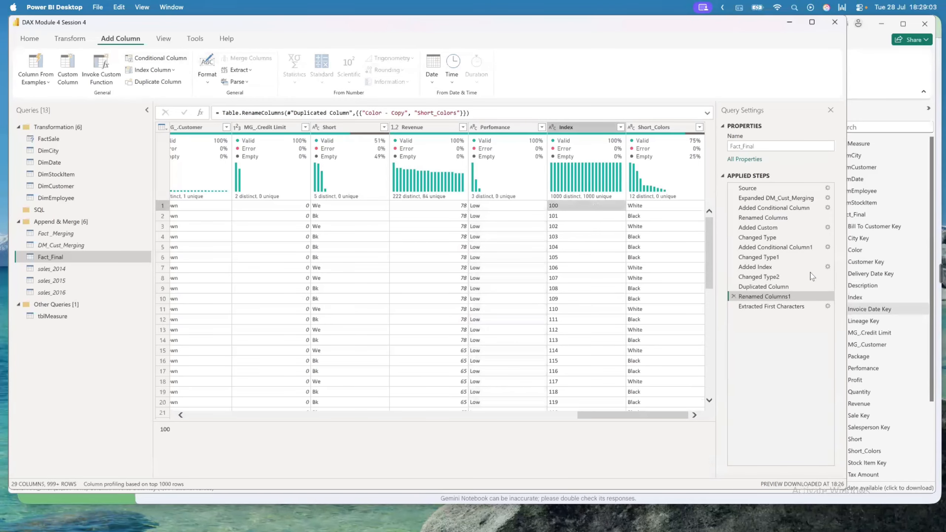
pyautogui.click(827, 265)
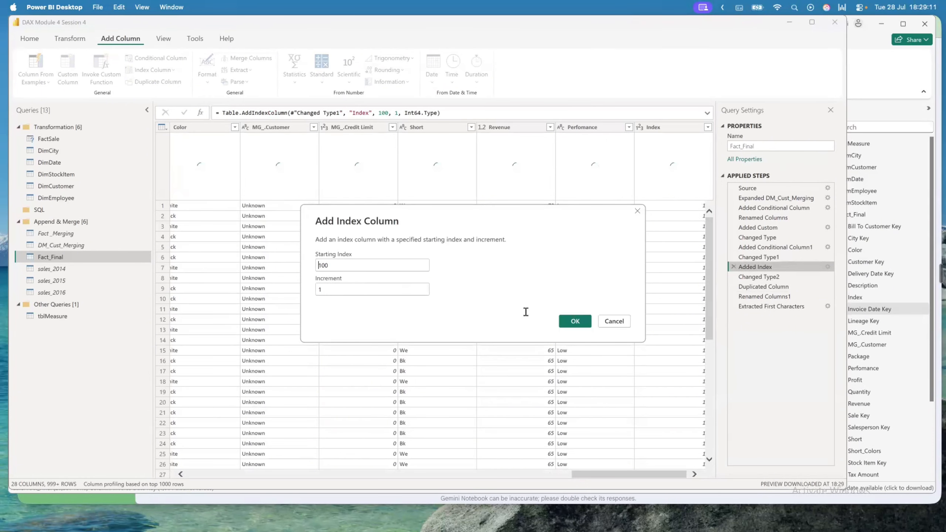
pyautogui.click(613, 321)
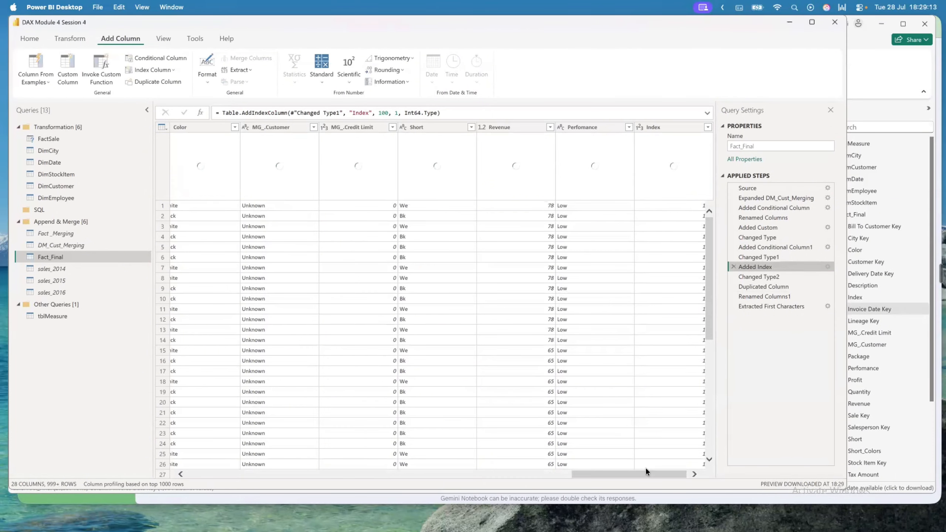
pyautogui.click(692, 474)
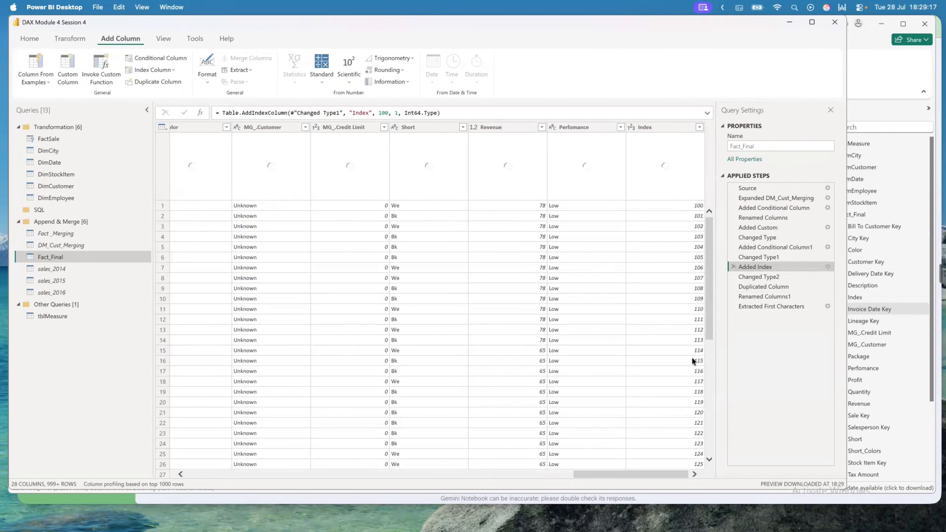
# Review the character count setting of the Extracted First Characters step applied to Short_Colors, without changing it
pyautogui.click(816, 305)
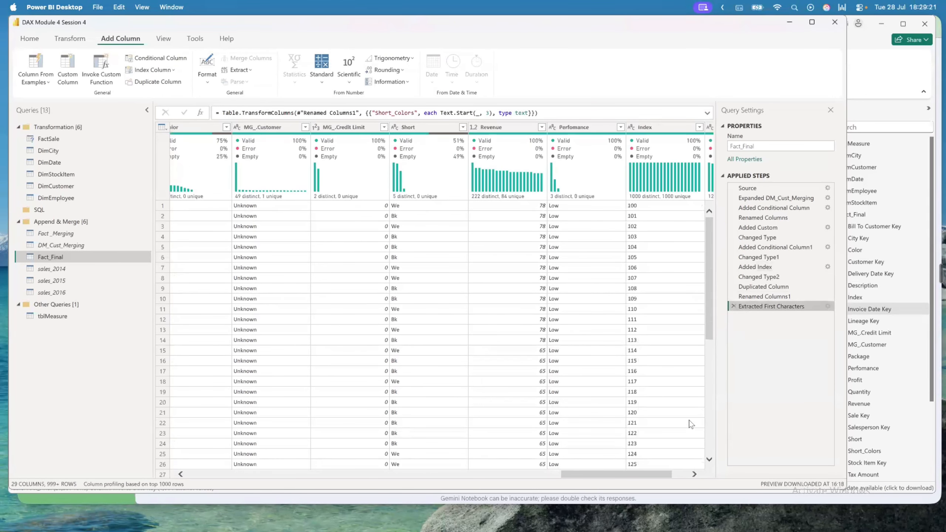
pyautogui.moveTo(602, 476); pyautogui.dragTo(618, 476)
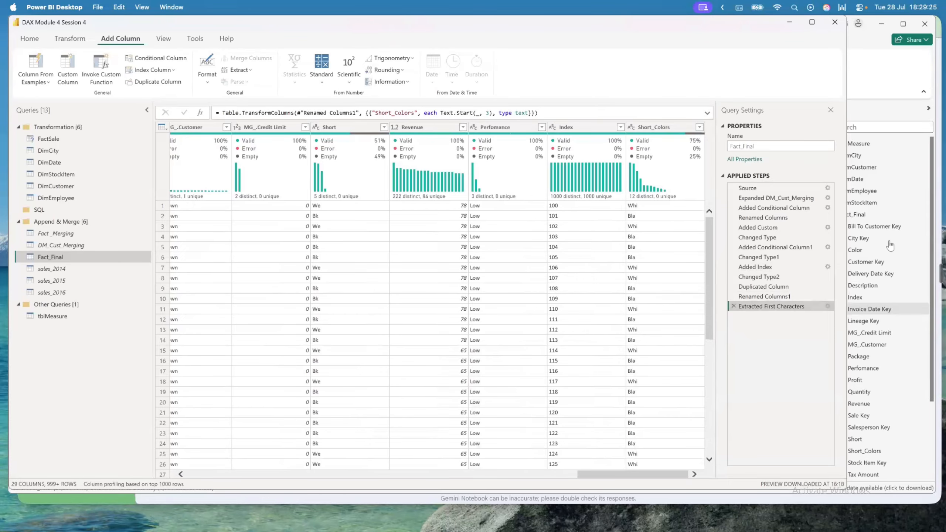
pyautogui.click(827, 307)
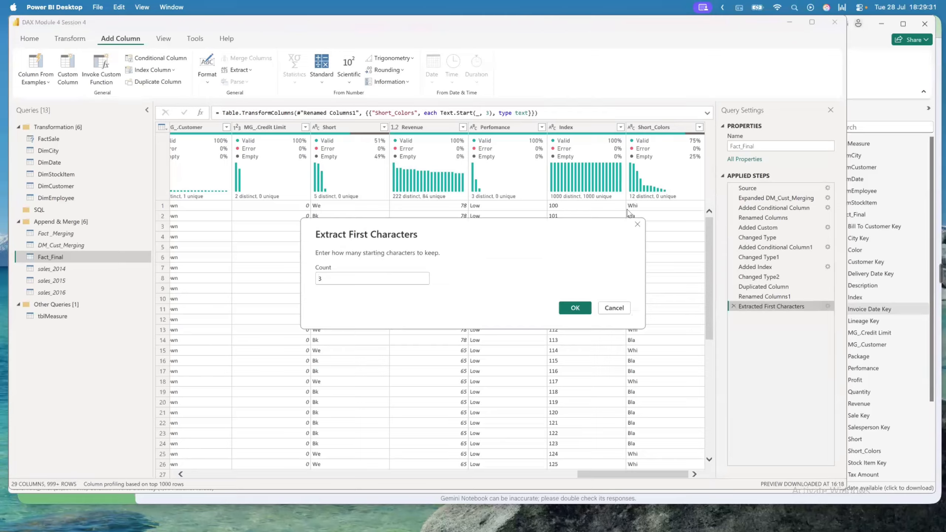
pyautogui.click(614, 308)
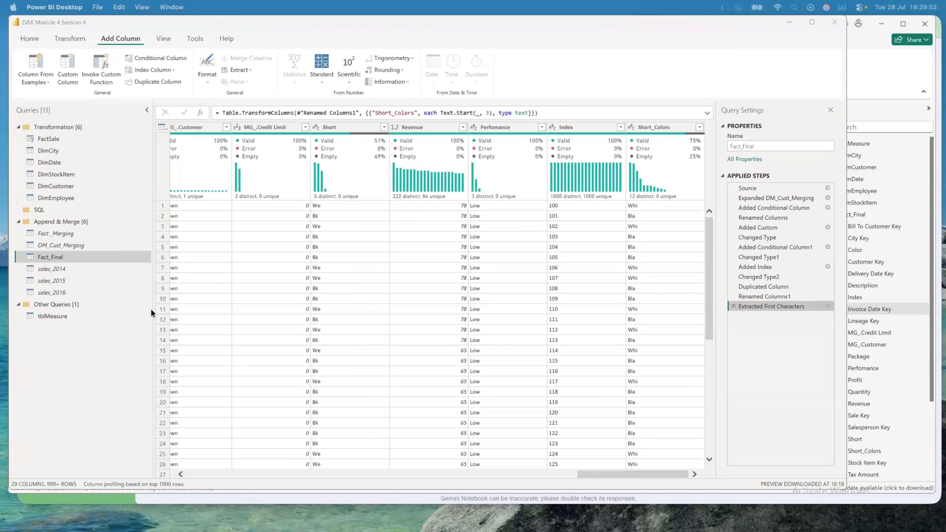
# Bring up the calculated columns versus measures comparison image in Preview and enlarge its window for reading
pyautogui.moveTo(151, 310); pyautogui.dragTo(162, 41)
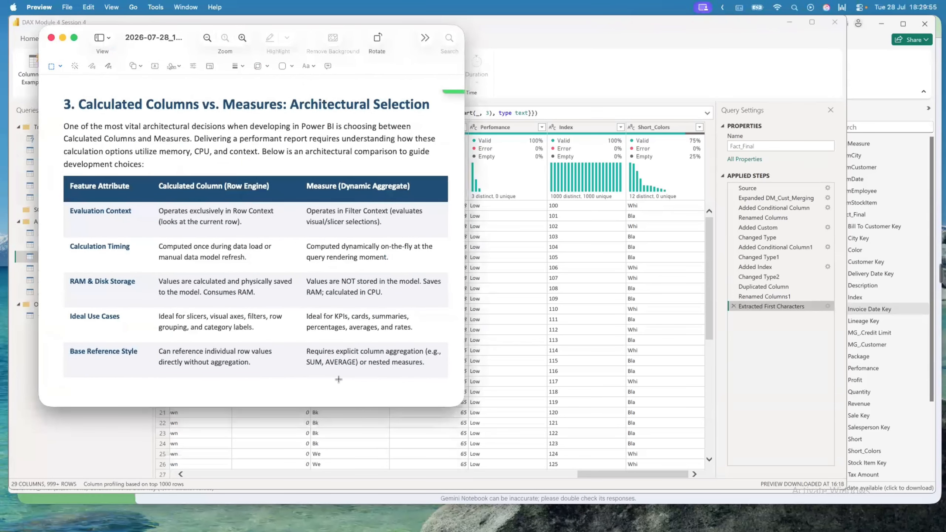
pyautogui.moveTo(460, 397); pyautogui.dragTo(864, 439)
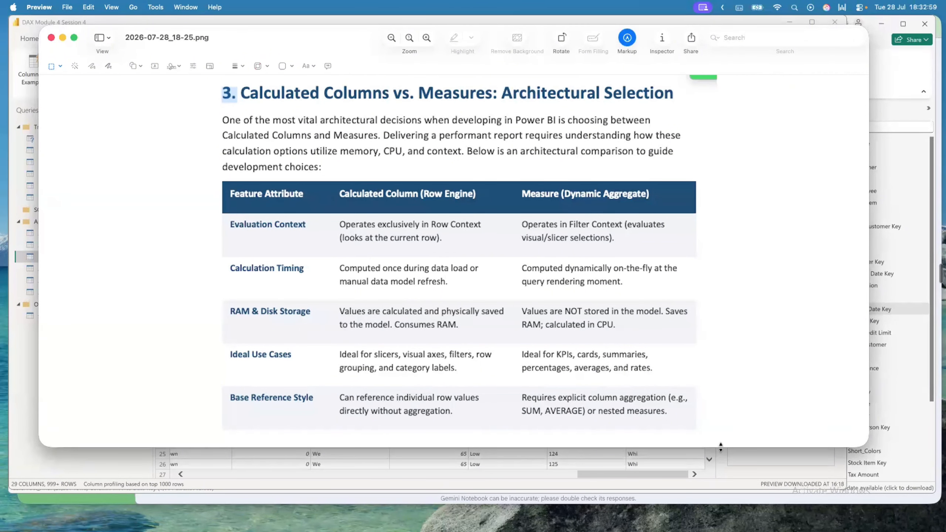
# Return to the Power Query Editor and inspect individual row values in the Revenue column of Fact_Final
pyautogui.click(707, 472)
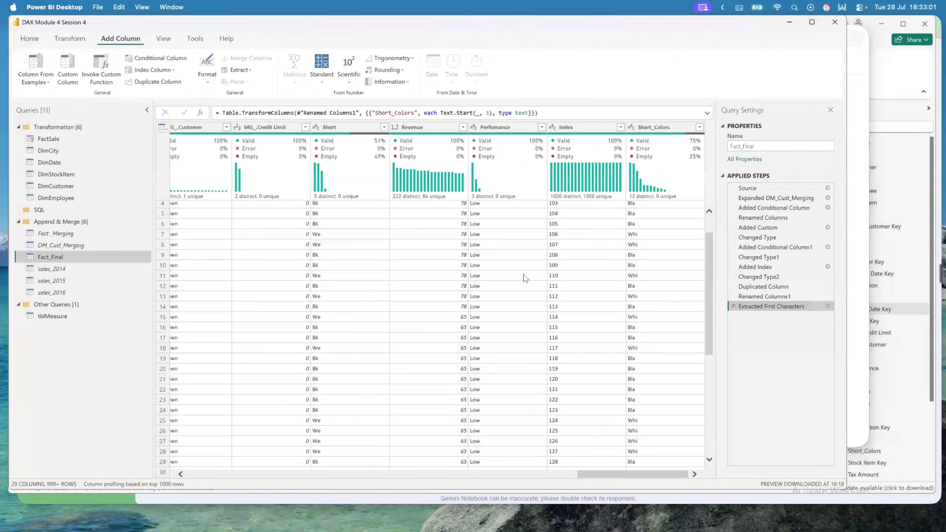
pyautogui.click(423, 236)
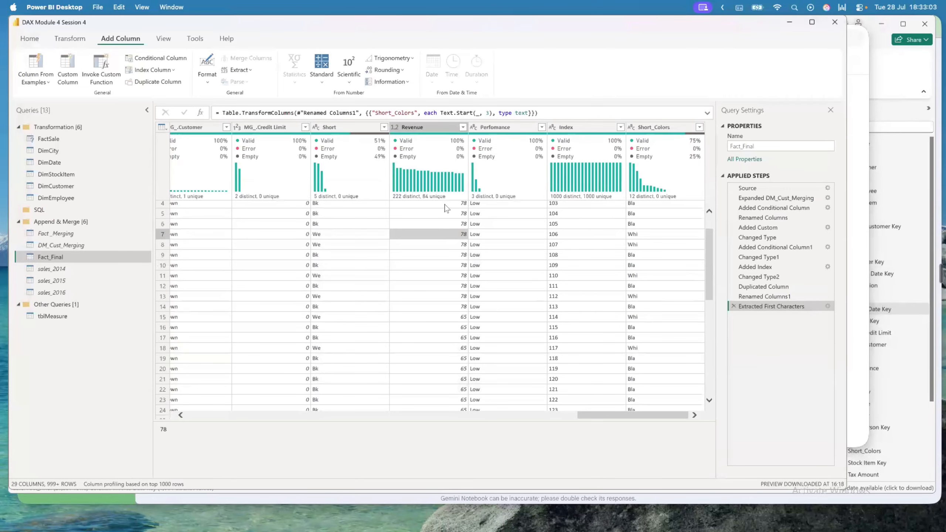
pyautogui.click(445, 205)
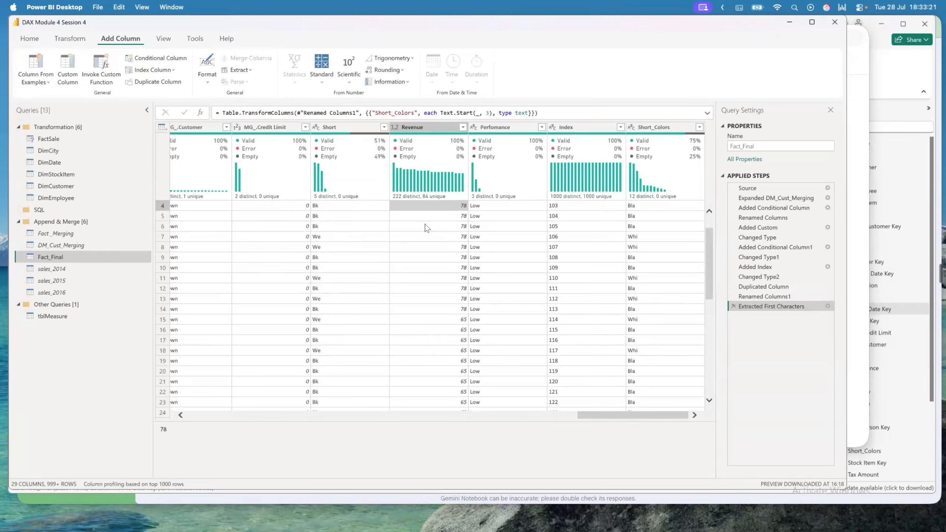
# Go back to the comparison image in Preview, read the Base Reference Style and RAM & Disk Storage rows, and close the image
pyautogui.press('super+Tab')
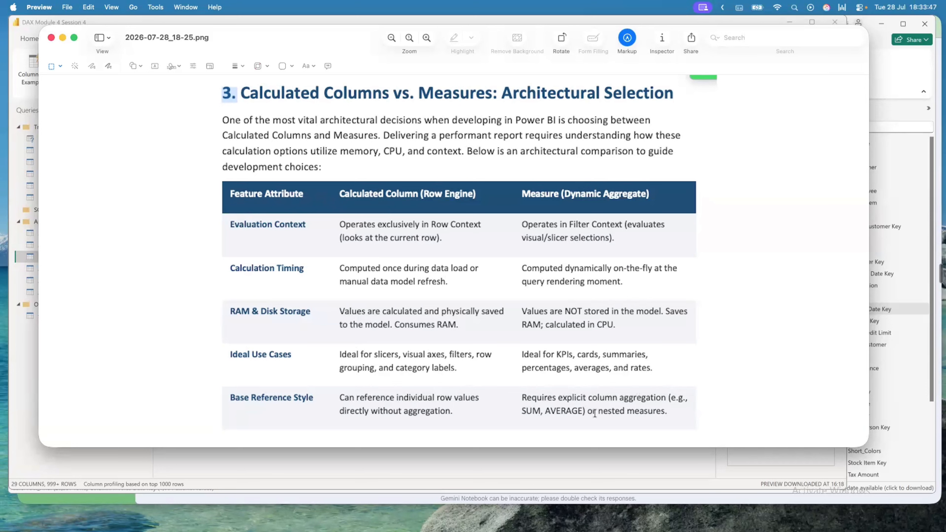
pyautogui.moveTo(586, 410); pyautogui.dragTo(659, 411)
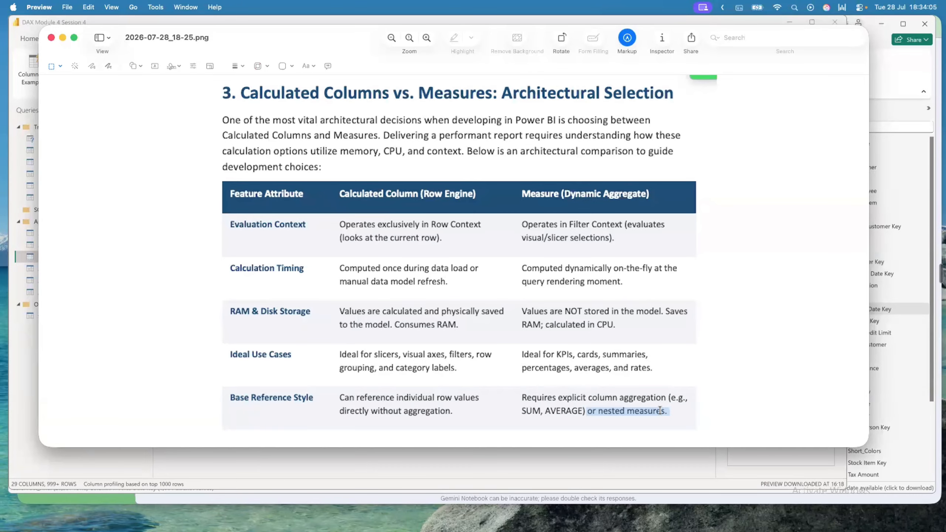
pyautogui.click(615, 410)
pyautogui.moveTo(608, 413); pyautogui.dragTo(661, 417)
pyautogui.moveTo(342, 410); pyautogui.dragTo(453, 410)
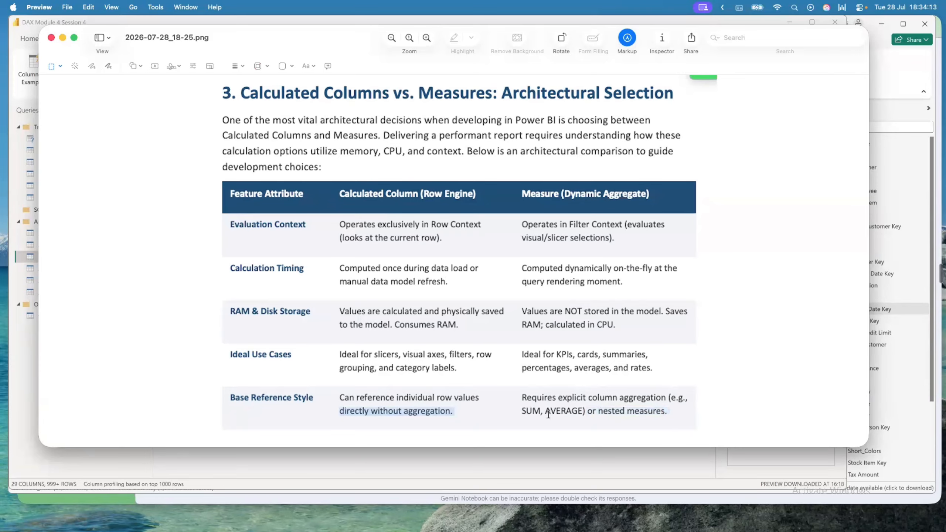
pyautogui.moveTo(520, 411); pyautogui.dragTo(602, 412)
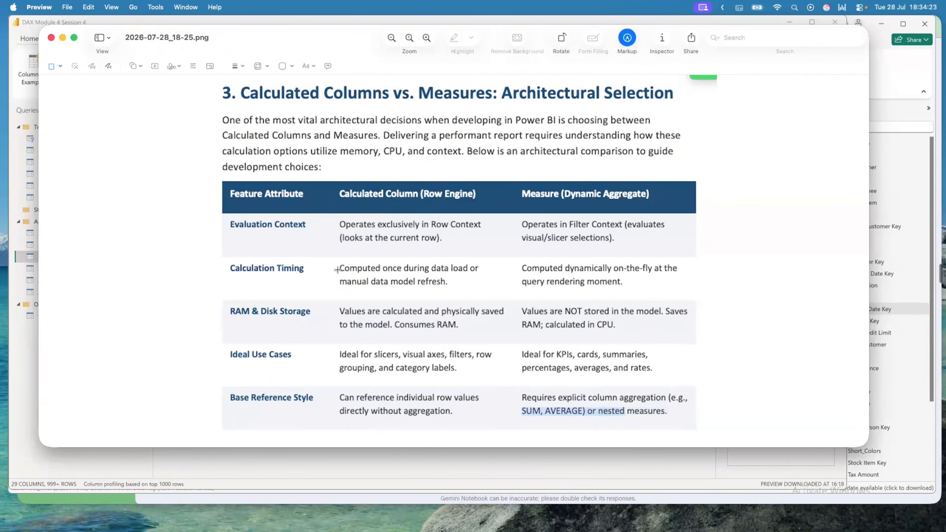
pyautogui.moveTo(228, 312); pyautogui.dragTo(355, 315)
pyautogui.click(356, 339)
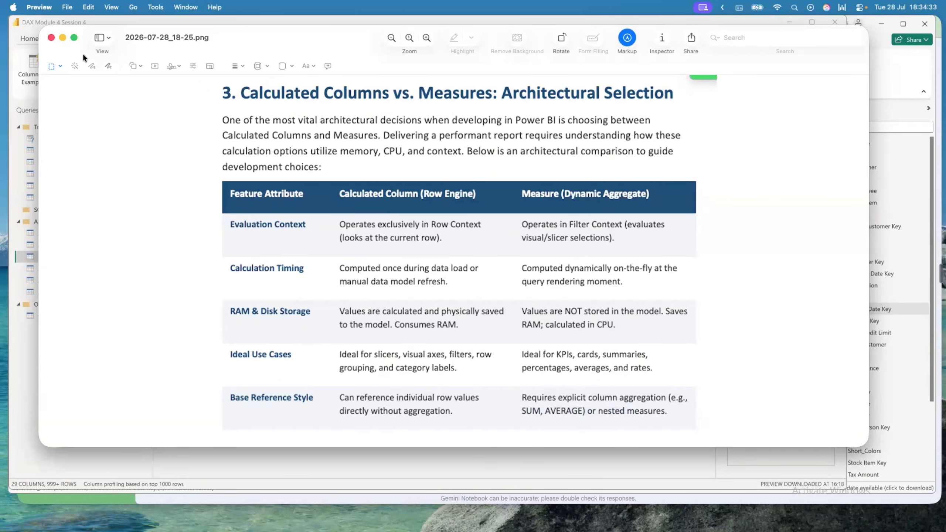
pyautogui.click(52, 38)
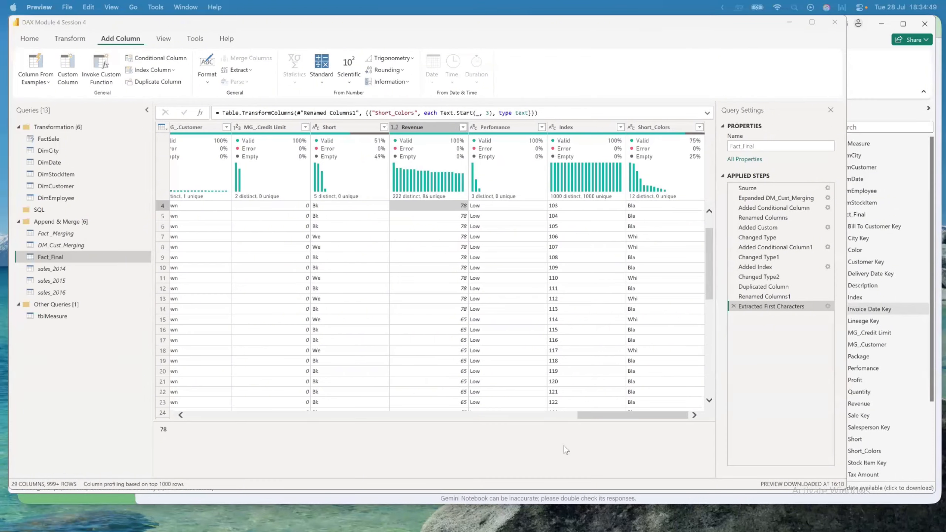
# Close the Power Query Editor with its pending changes applied and go to the Report view
pyautogui.click(30, 39)
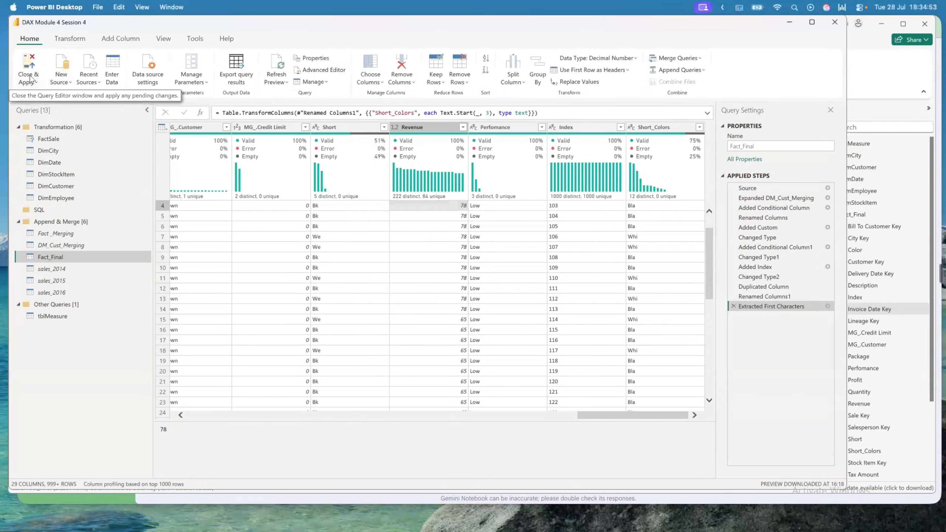
pyautogui.click(32, 80)
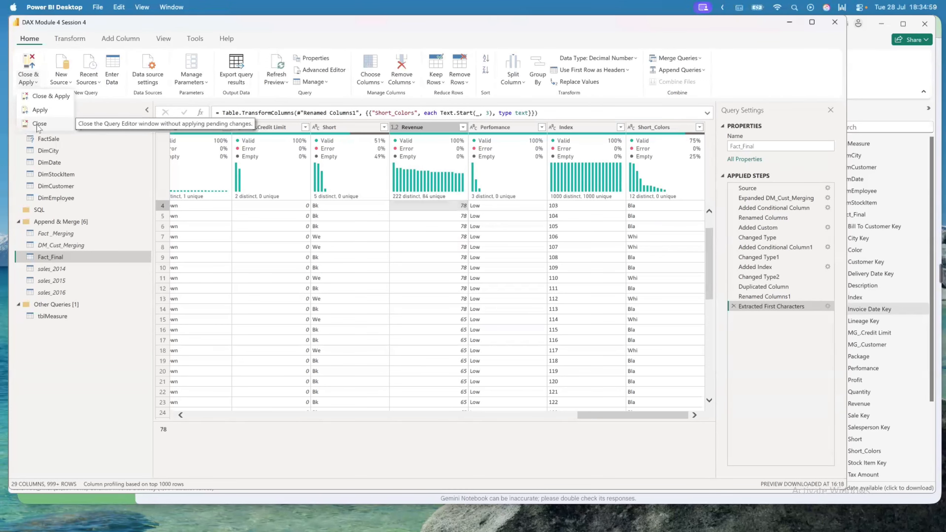
pyautogui.click(46, 99)
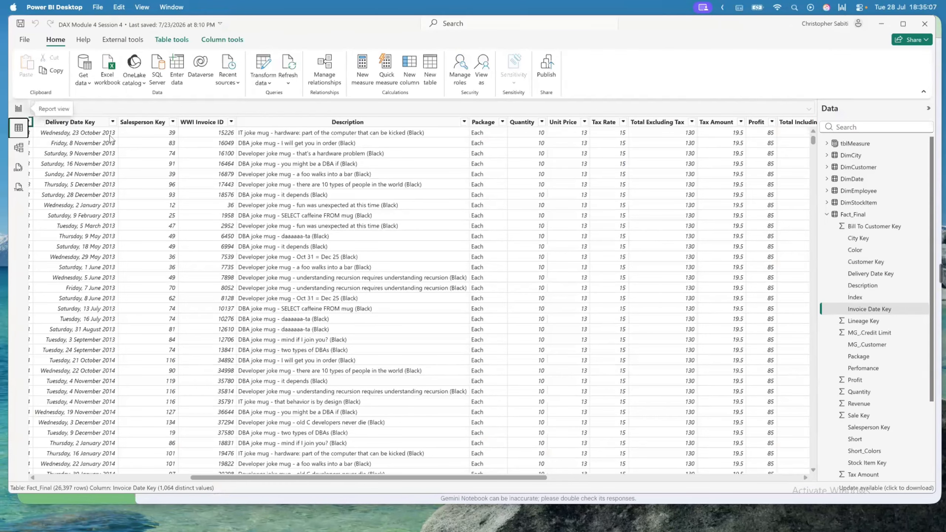
pyautogui.click(17, 110)
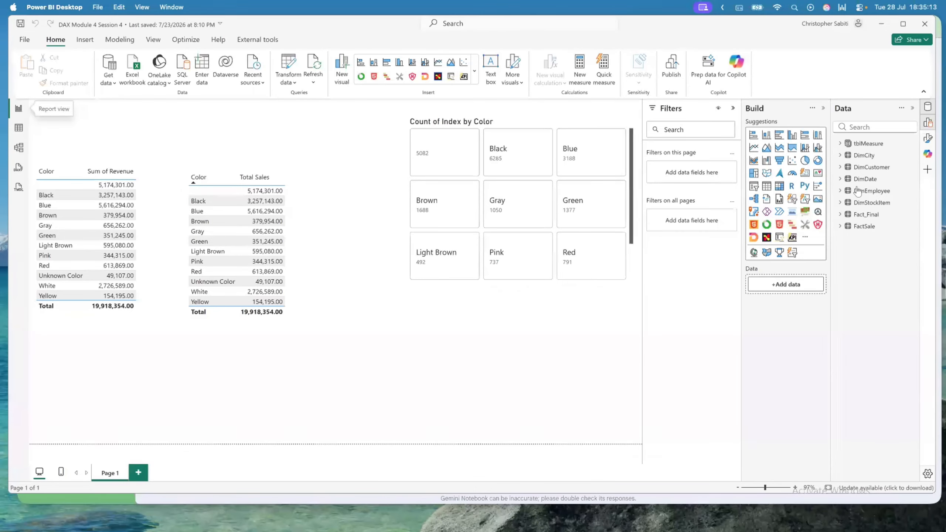
# Expand the tblMeasure table and examine in the Model view how tblMeasure and FactSale sit relative to the related tables
pyautogui.click(839, 143)
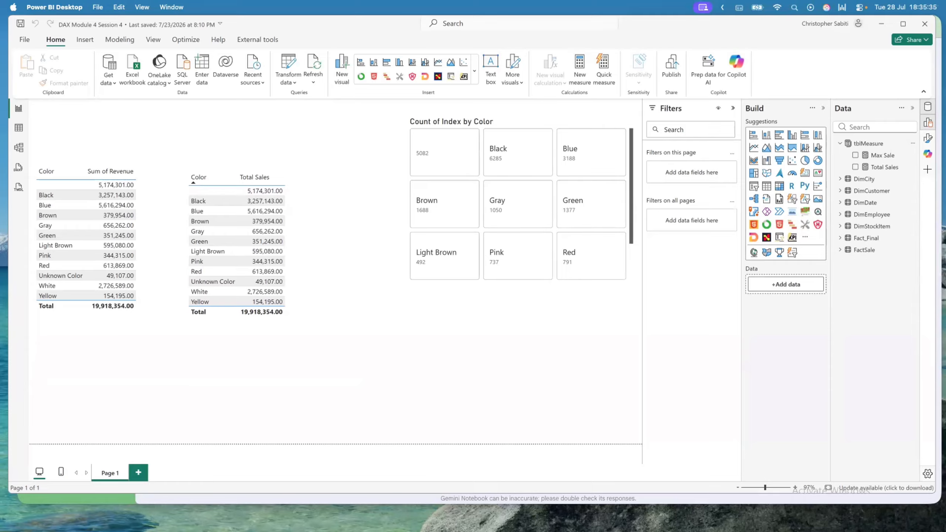
pyautogui.click(913, 250)
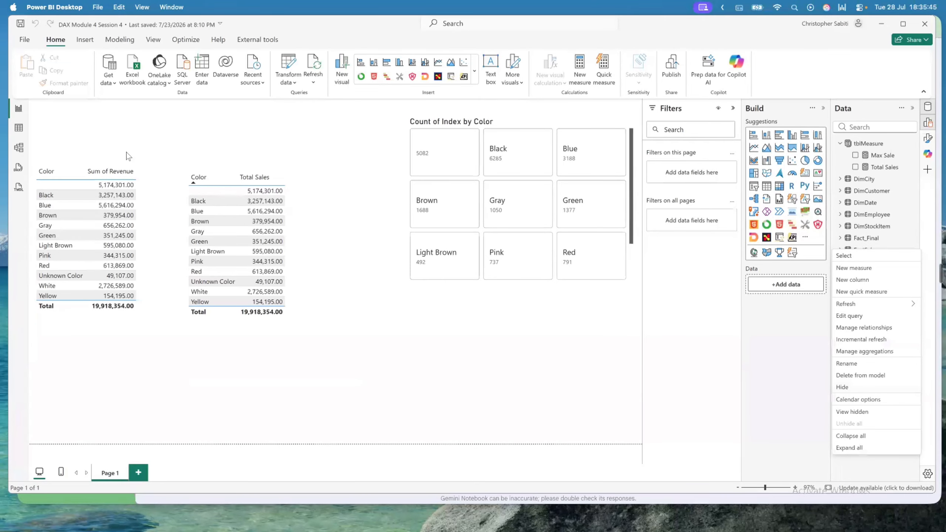
pyautogui.click(19, 147)
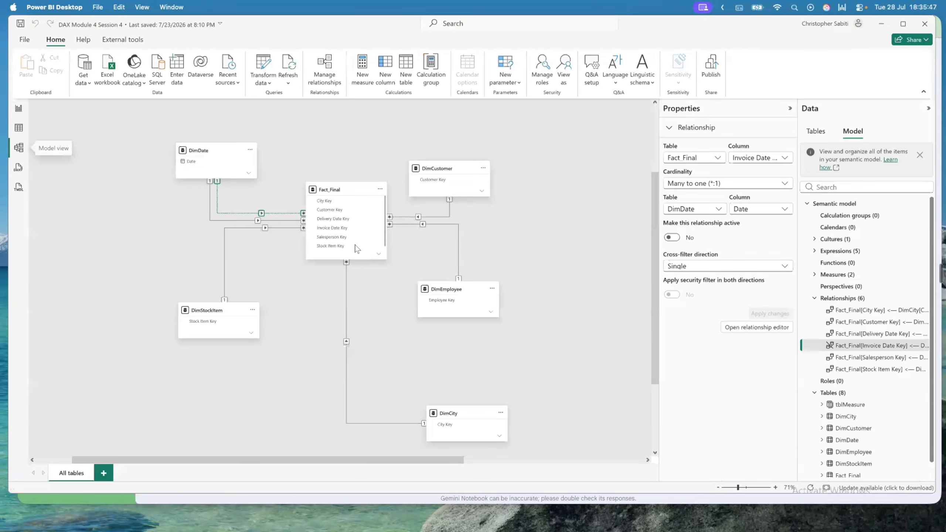
pyautogui.hscroll(10, 392, 254)
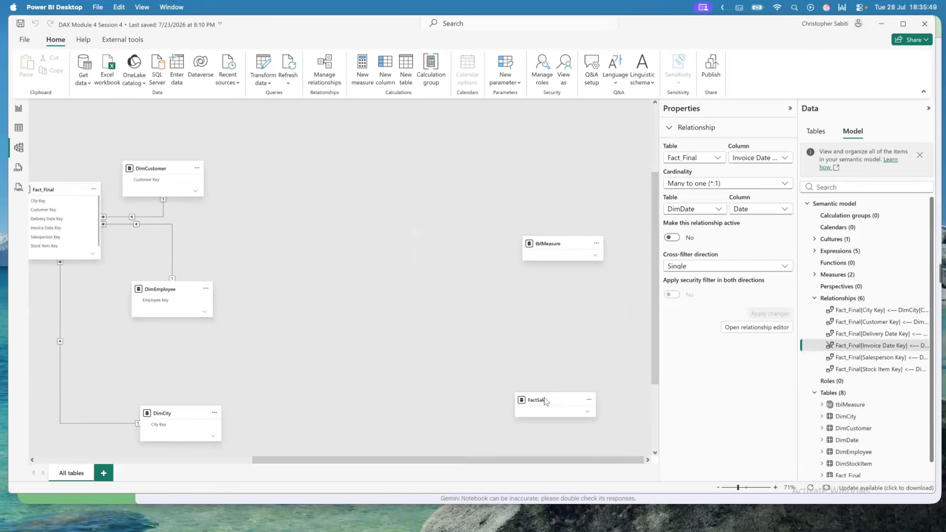
pyautogui.hscroll(-12, 549, 399)
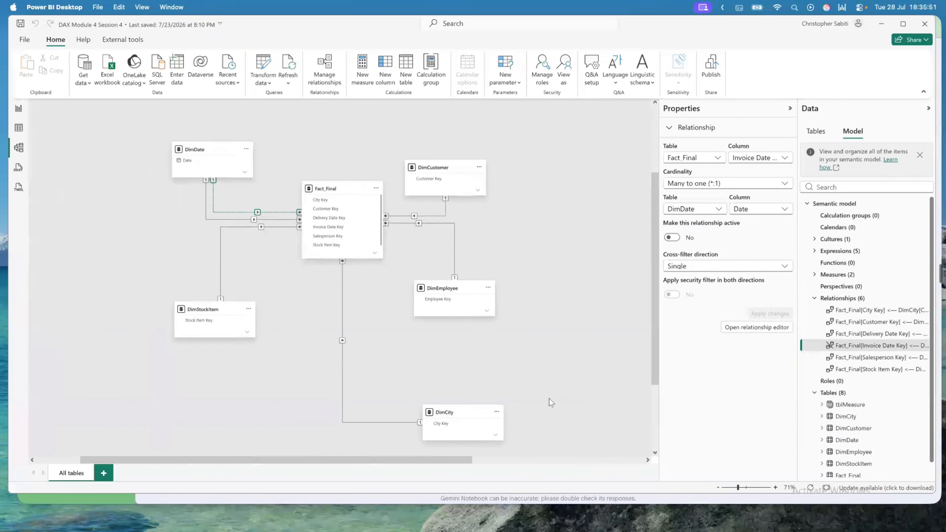
# Return to the Report view and hide the FactSale table
pyautogui.click(19, 108)
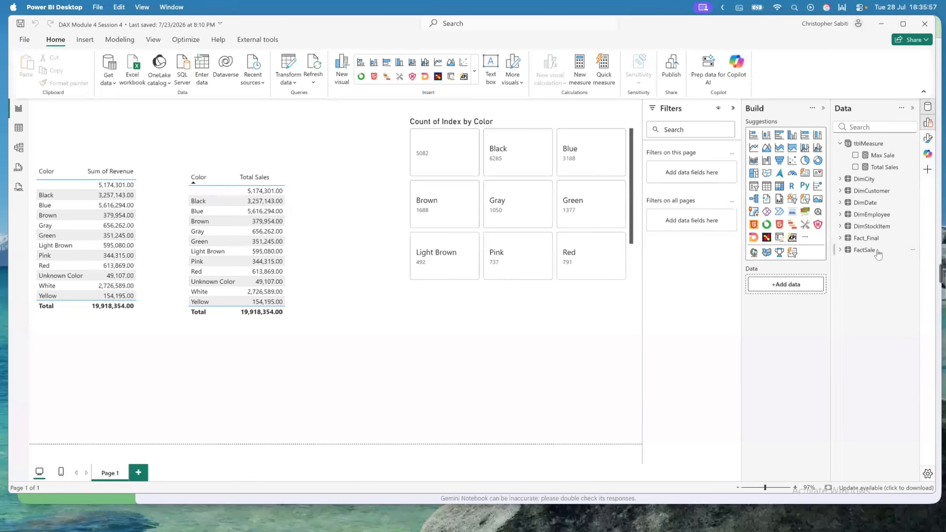
pyautogui.click(913, 250)
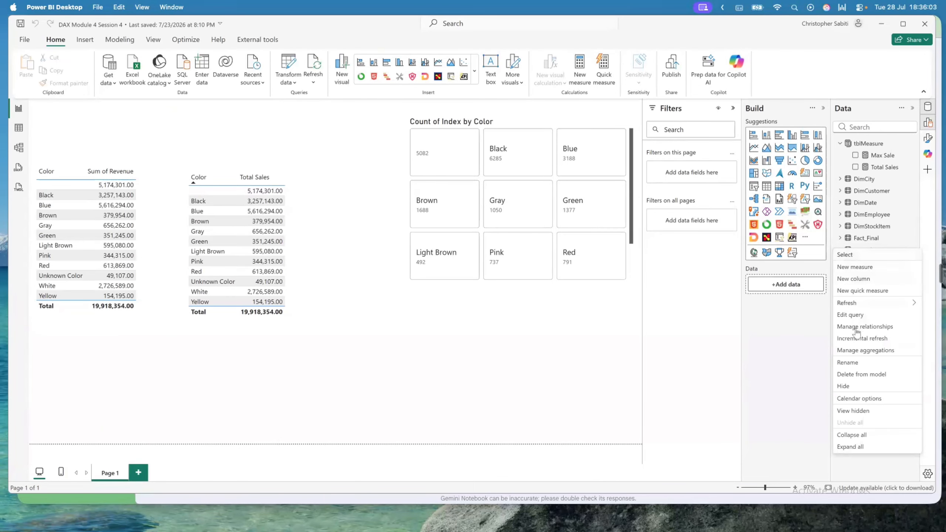
pyautogui.click(850, 386)
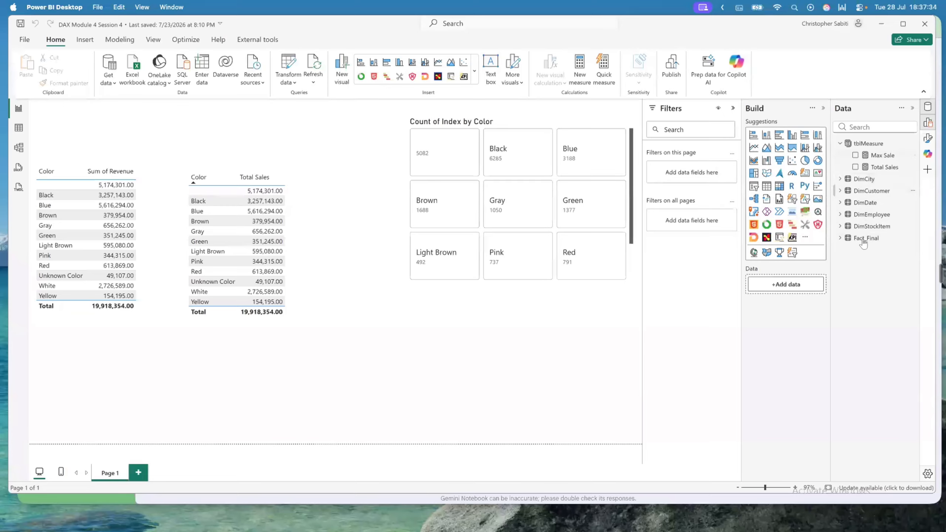
# Examine the fields inside the DimStockItem, DimEmployee and DimDate tables, collapsing each one again
pyautogui.click(840, 226)
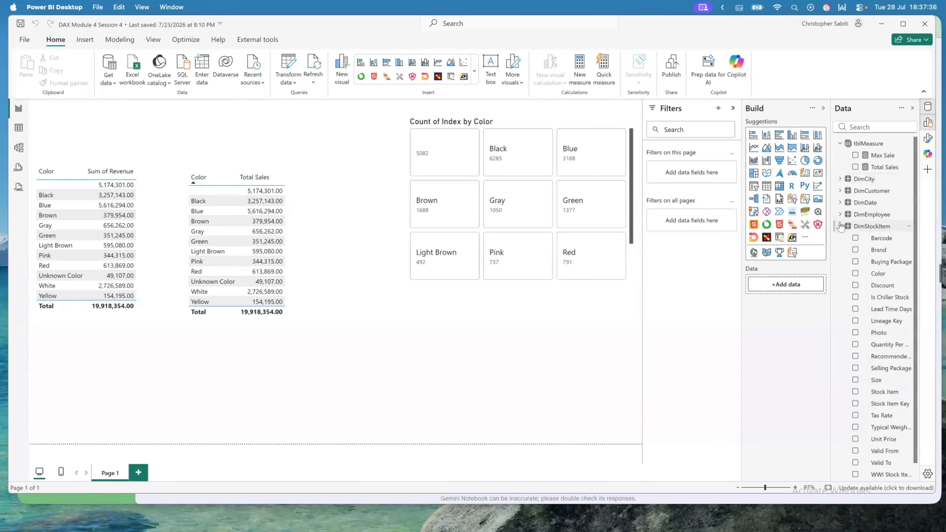
pyautogui.click(840, 226)
pyautogui.click(840, 215)
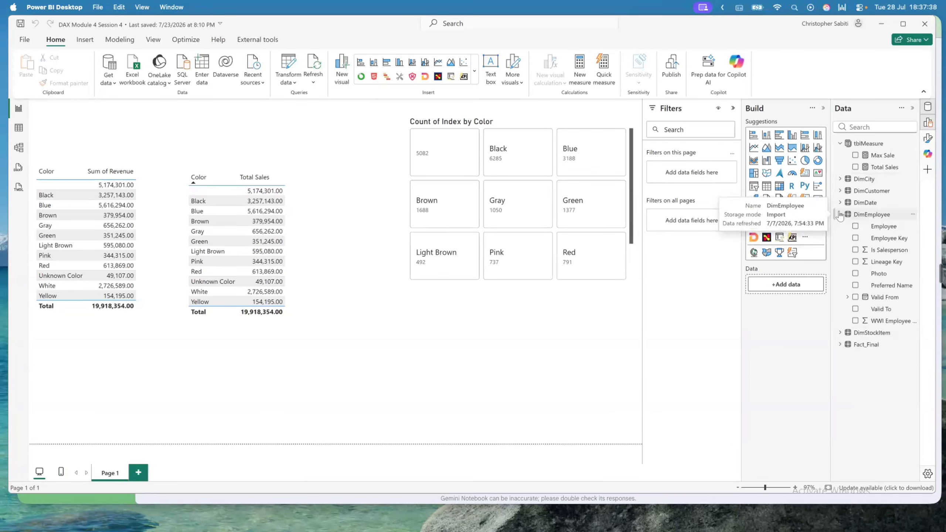
pyautogui.click(841, 202)
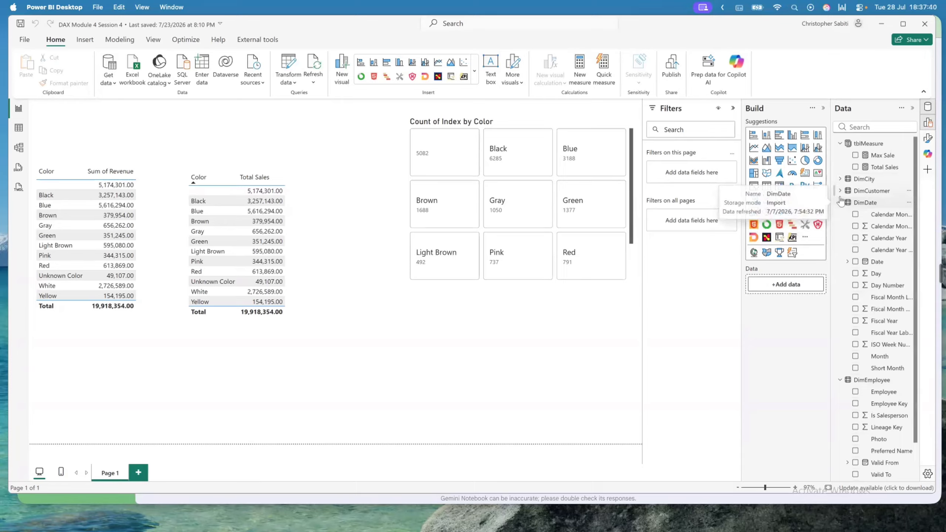
pyautogui.click(840, 203)
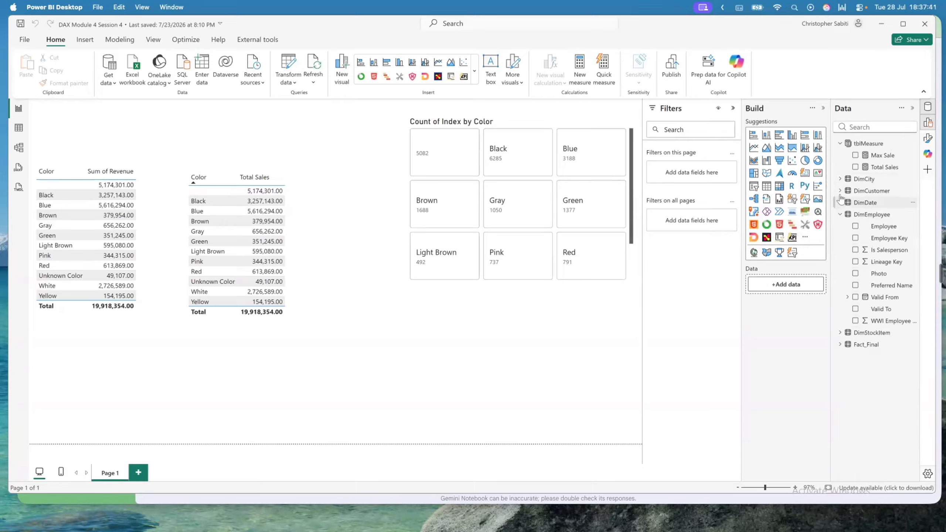
pyautogui.click(840, 215)
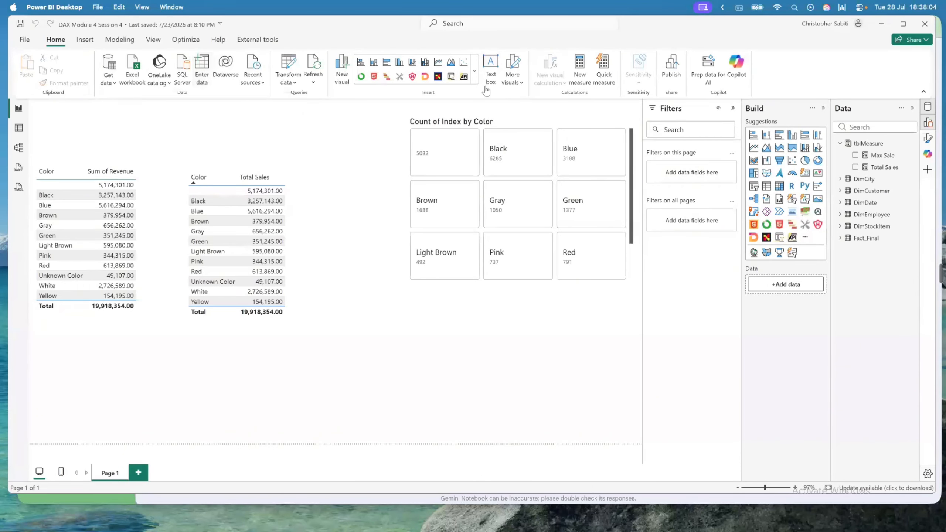
# From the Model view, create an empty manually entered table named tblMeasure2
pyautogui.click(18, 147)
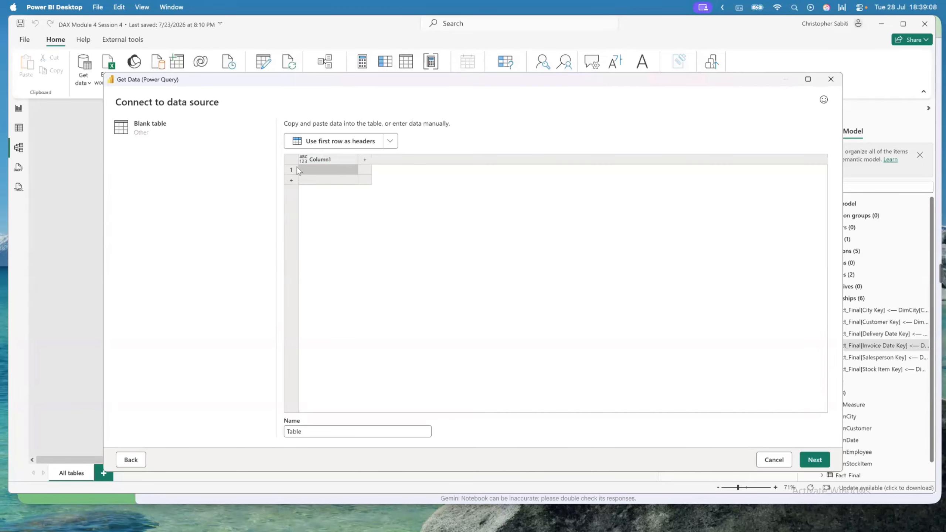
pyautogui.doubleClick(307, 434)
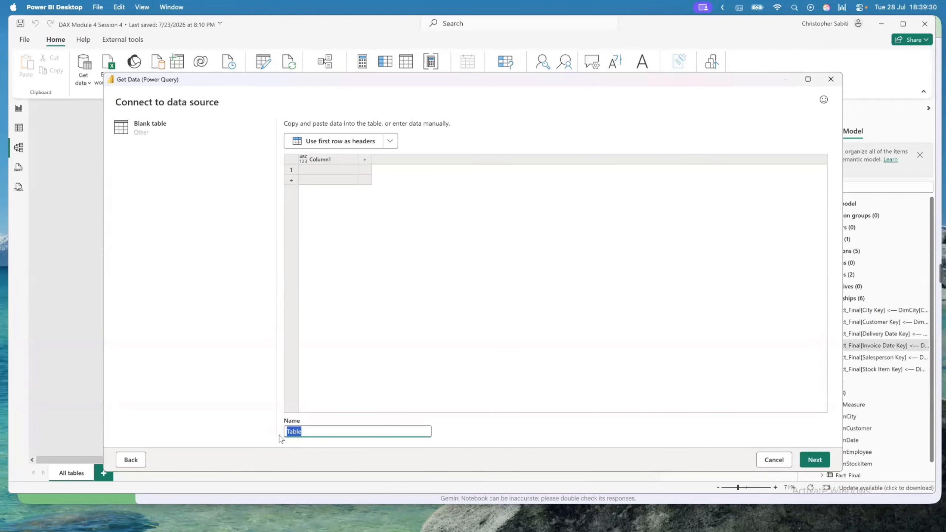
pyautogui.write('tblMeasure')
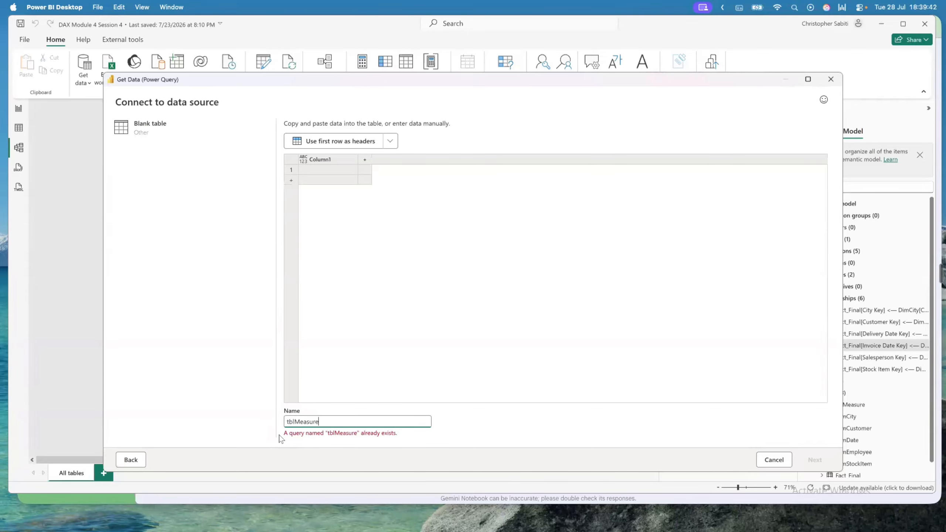
pyautogui.write('2')
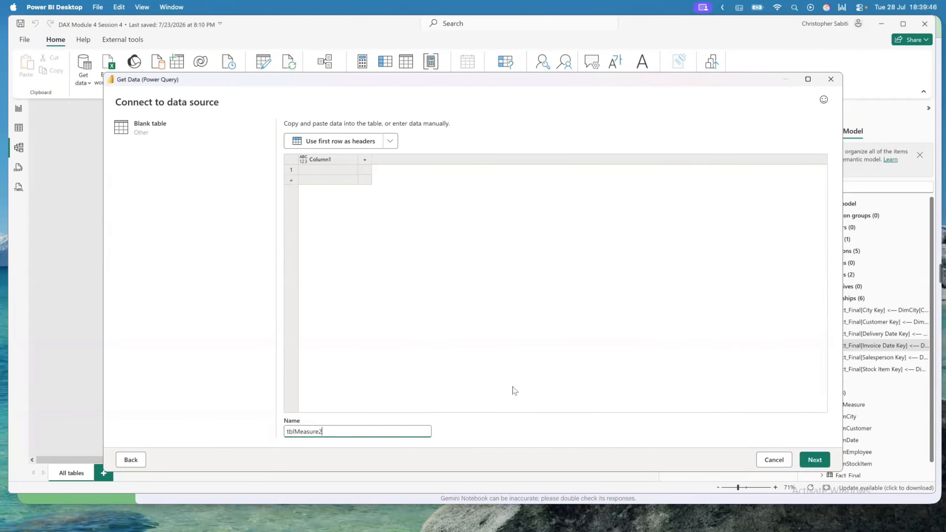
pyautogui.click(820, 463)
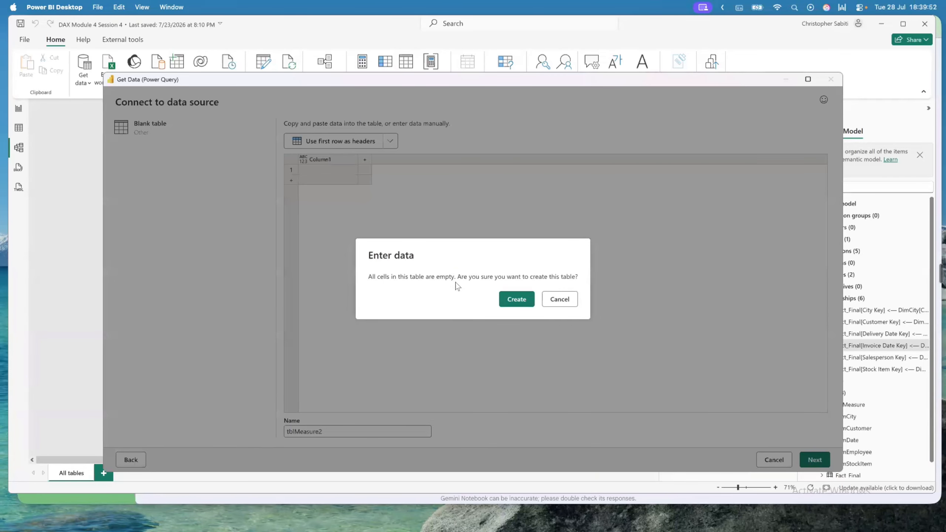
pyautogui.click(505, 303)
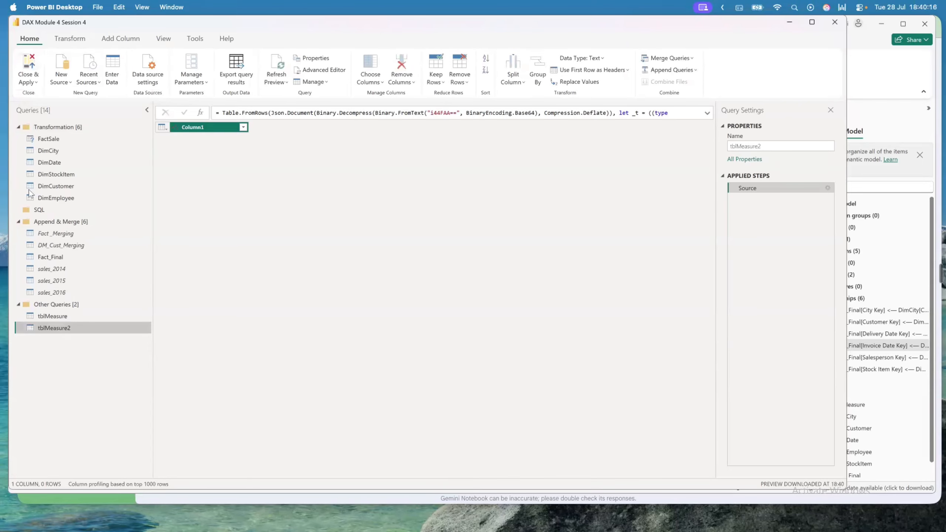
# Close the Power Query Editor, return to the Report view and load the tblMeasure2 table into the model
pyautogui.click(25, 68)
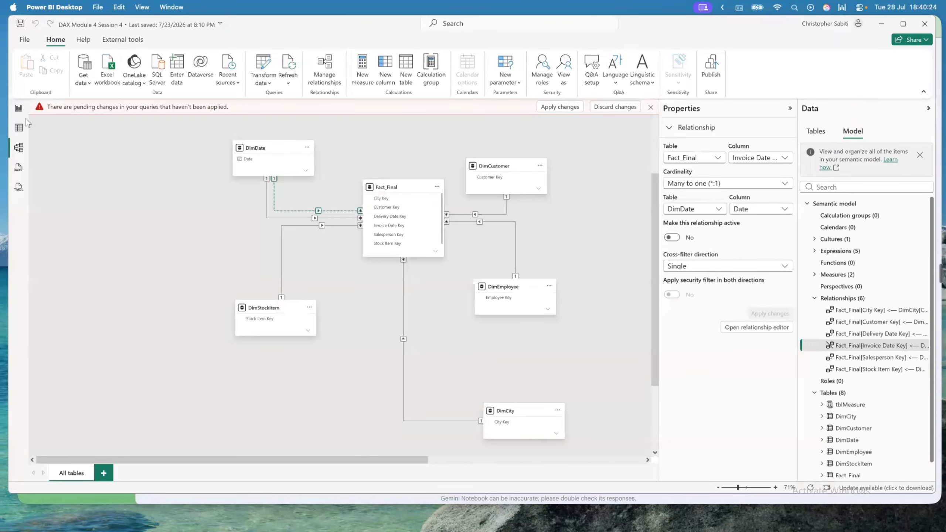
pyautogui.click(18, 109)
pyautogui.click(313, 71)
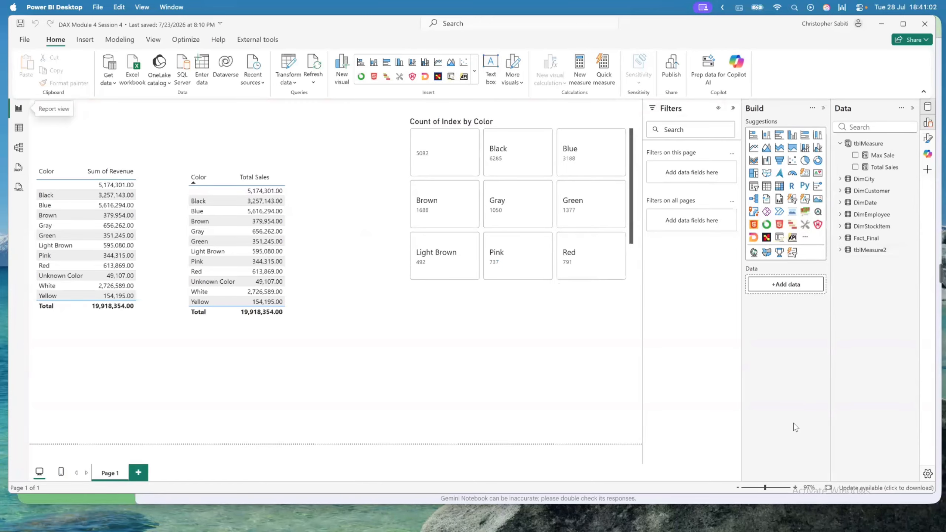
# Start a screen capture around the table list and mark tblMeasure and tblMeasure2 with numbered pointers 1 and 2
pyautogui.press('super+shift+x')
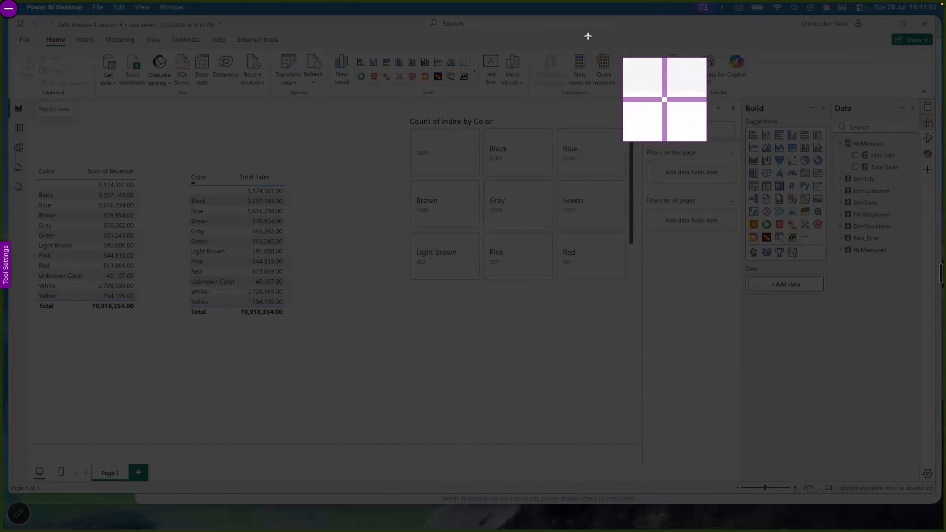
pyautogui.moveTo(587, 36)
pyautogui.mouseDown()
pyautogui.moveTo(760, 152)
pyautogui.moveTo(865, 313)
pyautogui.moveTo(930, 349)
pyautogui.mouseUp()
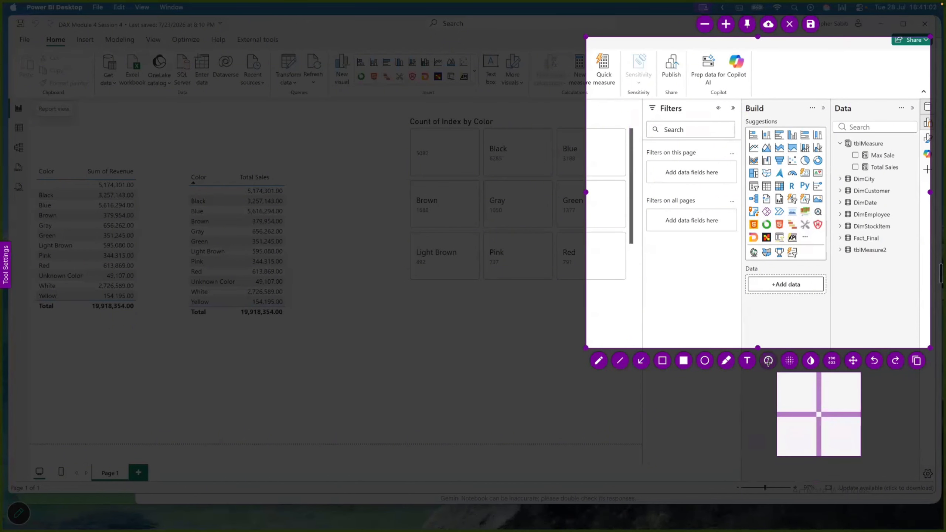
pyautogui.click(768, 360)
pyautogui.moveTo(737, 92)
pyautogui.mouseDown()
pyautogui.moveTo(790, 132)
pyautogui.moveTo(841, 138)
pyautogui.mouseUp()
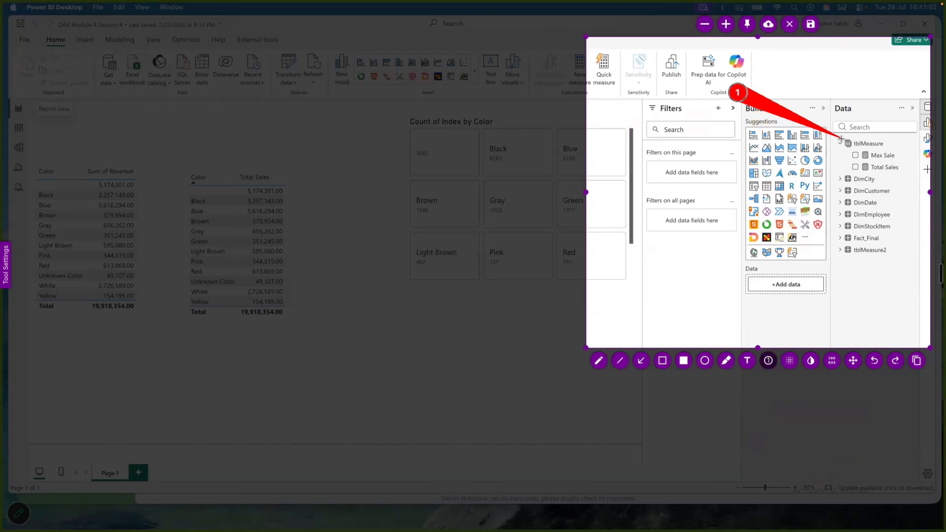
pyautogui.moveTo(855, 303); pyautogui.dragTo(793, 334)
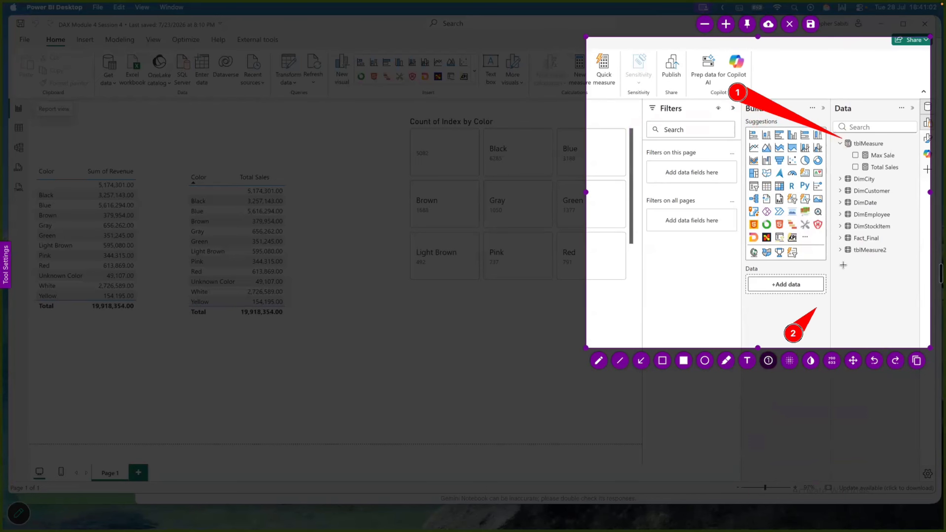
pyautogui.moveTo(843, 265); pyautogui.dragTo(842, 253)
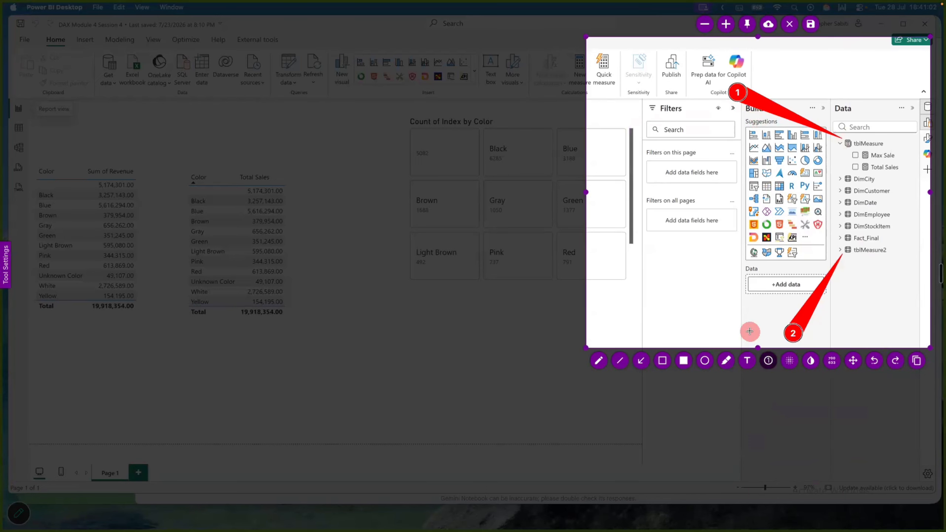
# Circle the icons of tblMeasure and tblMeasure2 and frame the Max Sale and Total Sales measures with a red rectangle
pyautogui.click(701, 362)
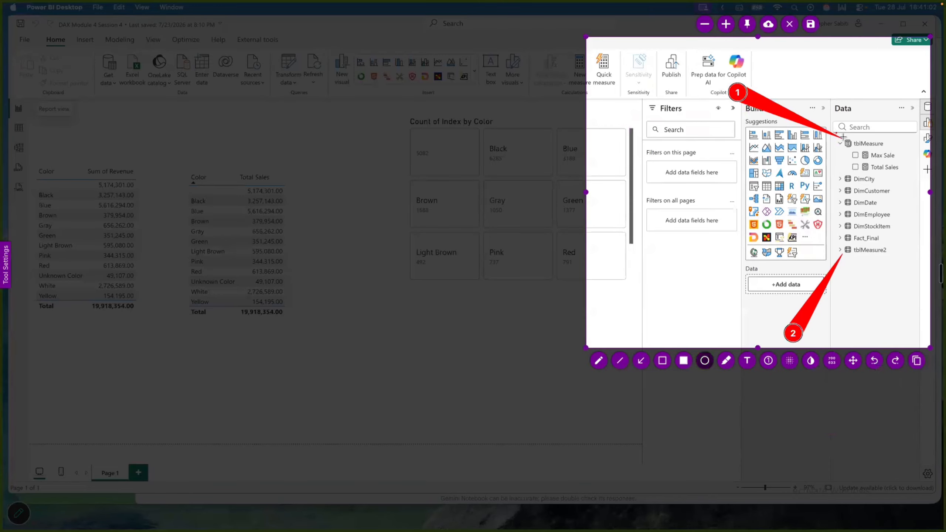
pyautogui.moveTo(843, 136); pyautogui.dragTo(857, 155)
pyautogui.moveTo(839, 247); pyautogui.dragTo(854, 260)
pyautogui.click(854, 263)
pyautogui.press('r')
pyautogui.moveTo(904, 148)
pyautogui.mouseDown()
pyautogui.moveTo(894, 165)
pyautogui.moveTo(848, 172)
pyautogui.mouseUp()
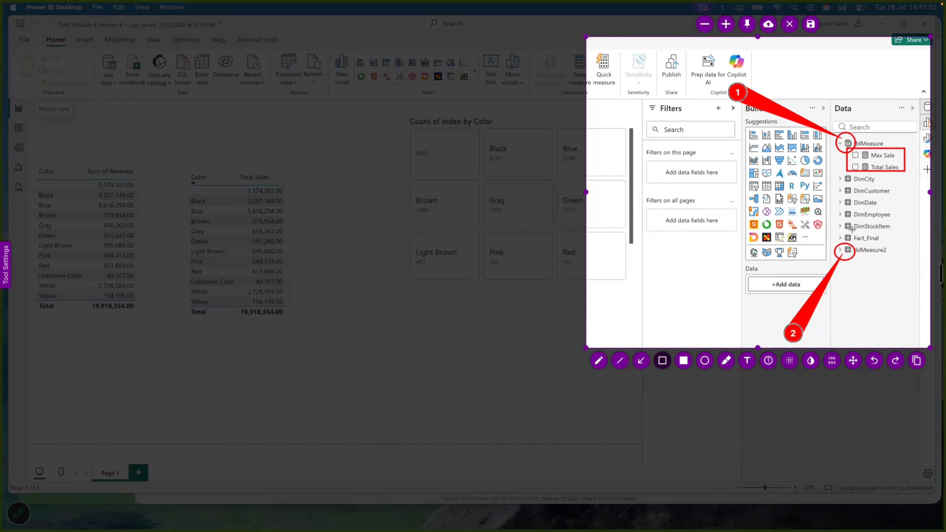
# Frame the icons of the tables from DimCity to Fact_Final with a blue rectangle and close the screen capture
pyautogui.press('Escape')
pyautogui.rightClick(877, 227)
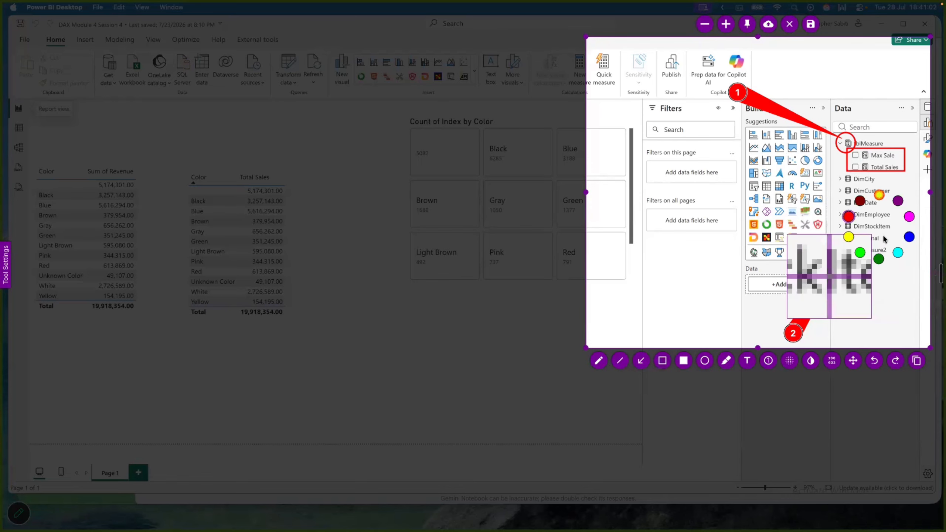
pyautogui.click(911, 237)
pyautogui.moveTo(835, 174)
pyautogui.mouseDown()
pyautogui.moveTo(854, 183)
pyautogui.moveTo(839, 178)
pyautogui.moveTo(855, 244)
pyautogui.mouseUp()
pyautogui.press('r')
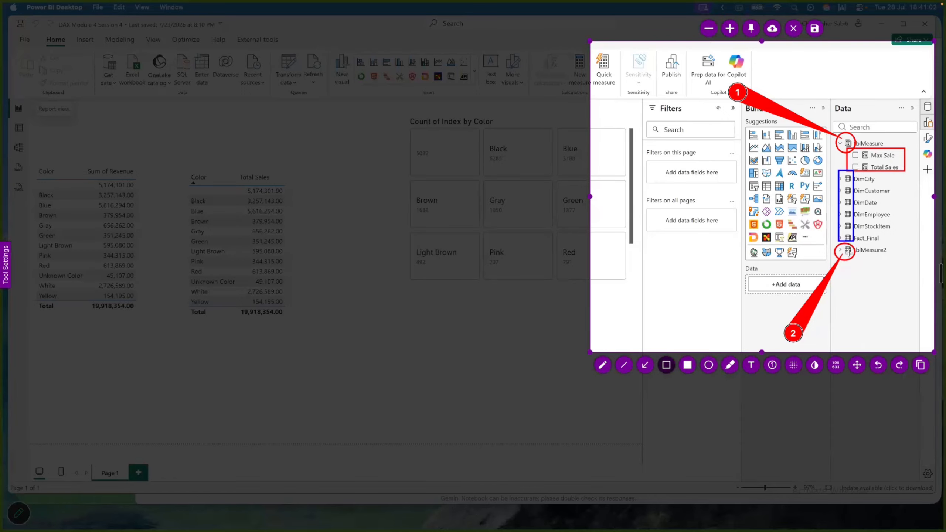
pyautogui.press('Escape')
pyautogui.press('Escape')
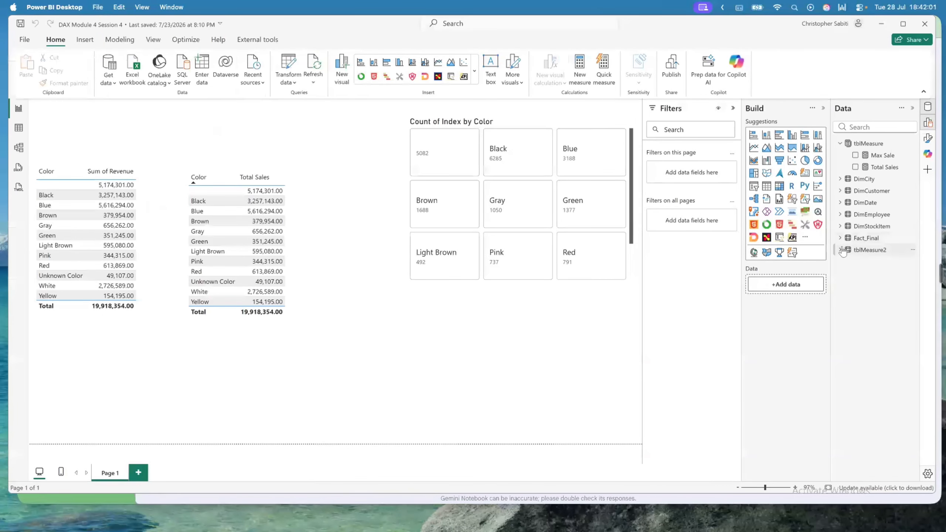
# Expand tblMeasure2 and change the home table of the Total Sales measure to tblMeasure2
pyautogui.click(840, 250)
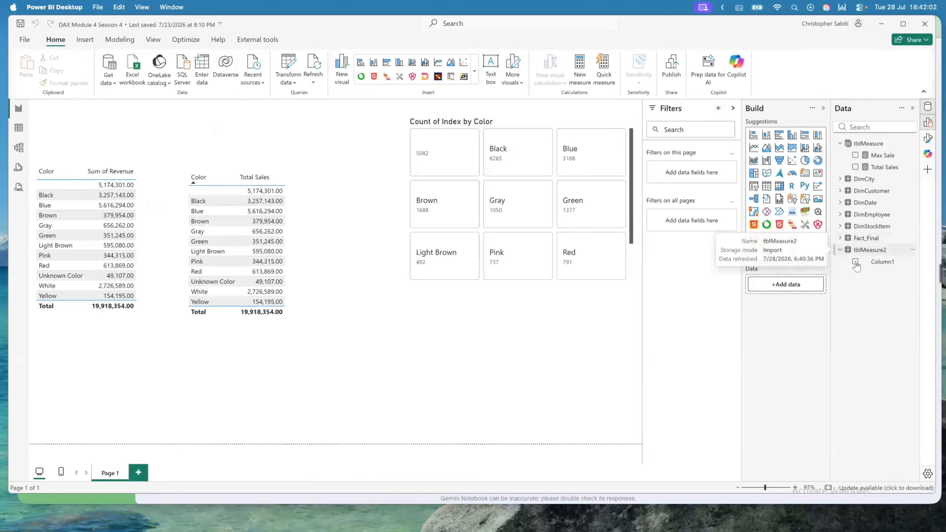
pyautogui.click(912, 262)
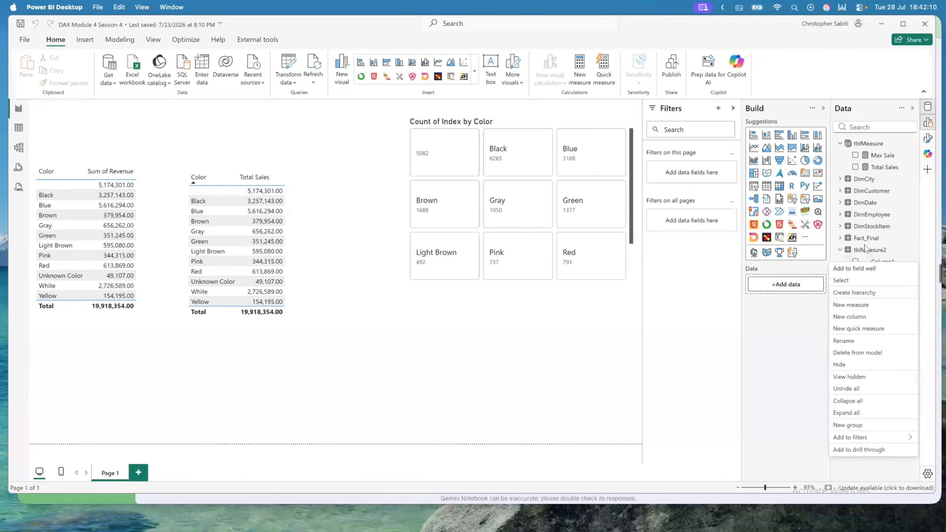
pyautogui.click(823, 340)
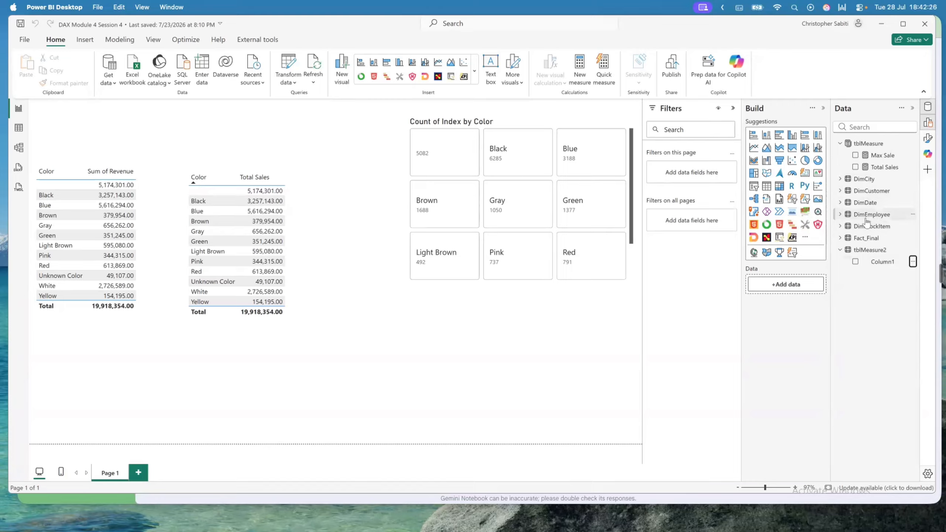
pyautogui.click(885, 168)
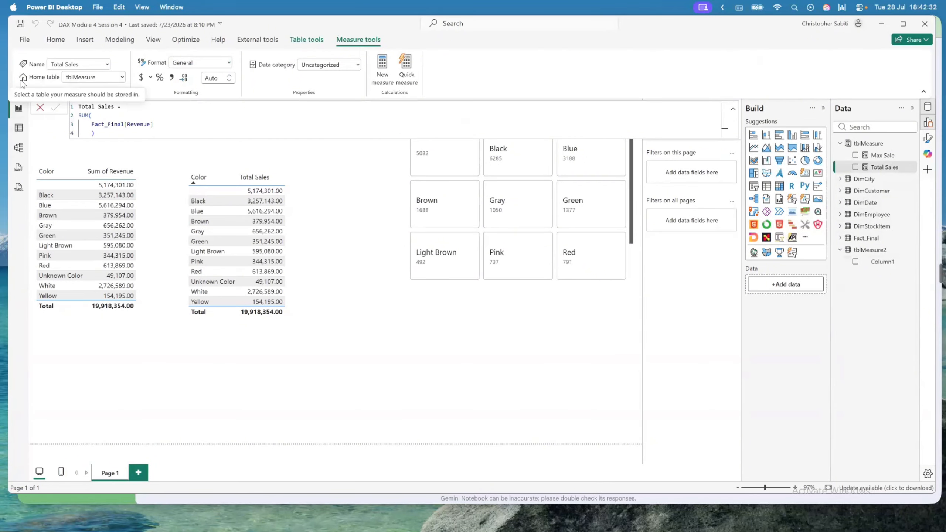
pyautogui.click(122, 77)
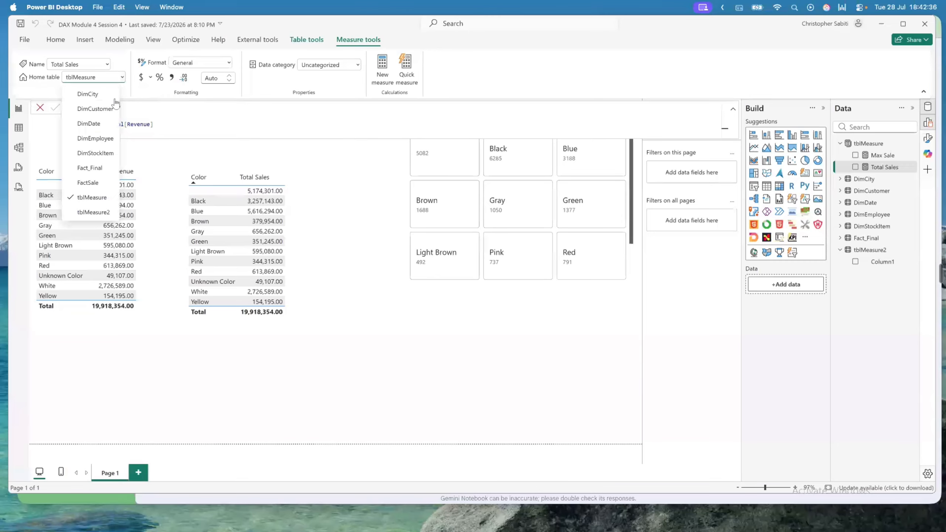
pyautogui.click(103, 215)
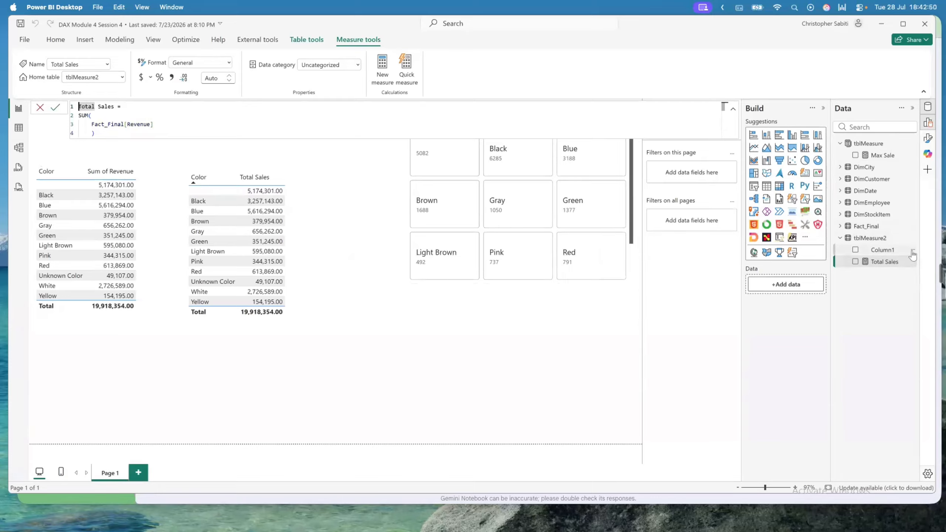
# Hide Column1 of tblMeasure2 and set the home table of the Total Sales measure back to tblMeasure
pyautogui.click(912, 253)
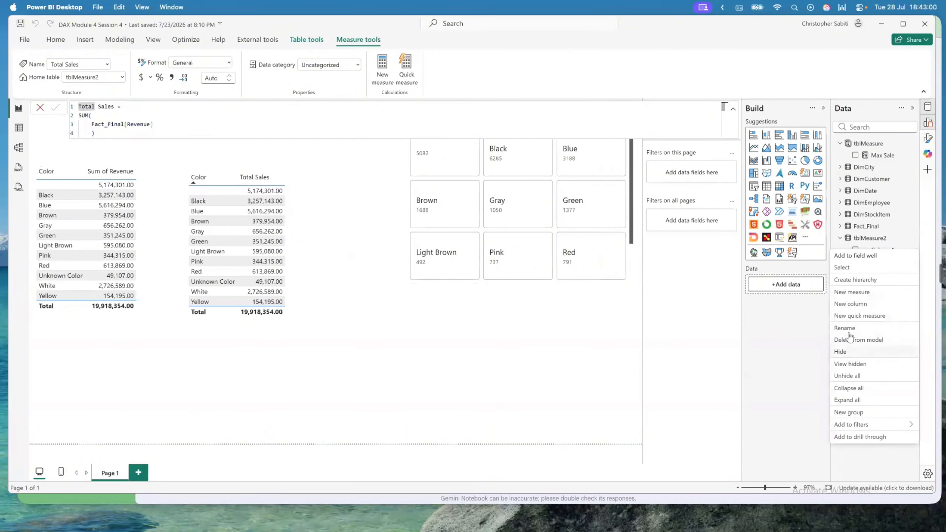
pyautogui.click(849, 352)
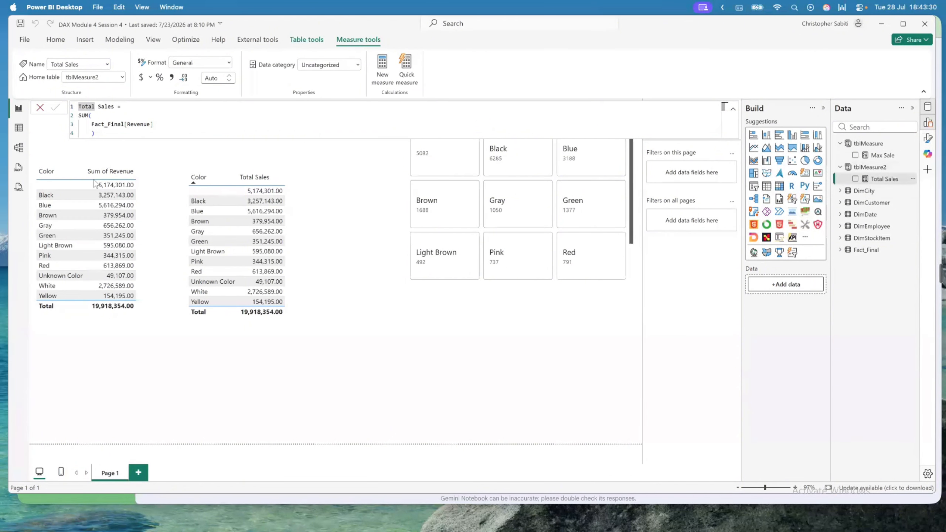
pyautogui.click(110, 77)
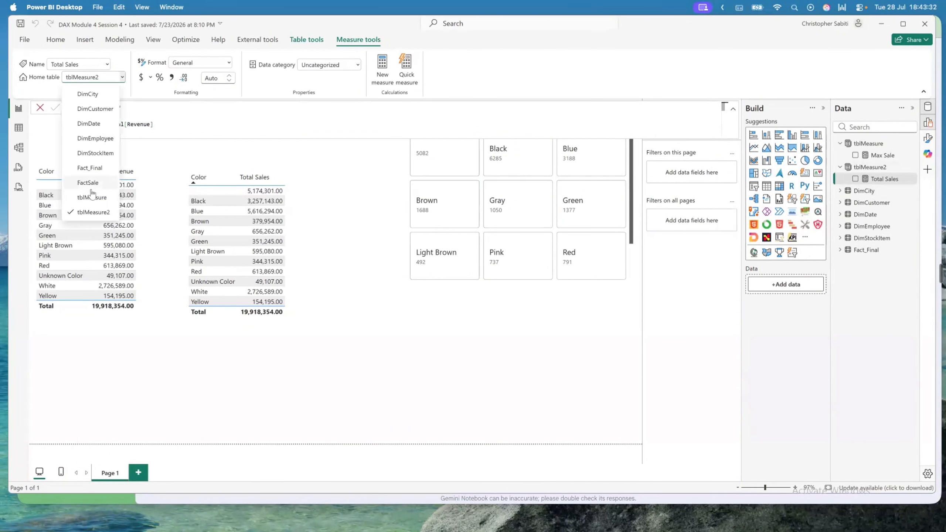
pyautogui.click(91, 211)
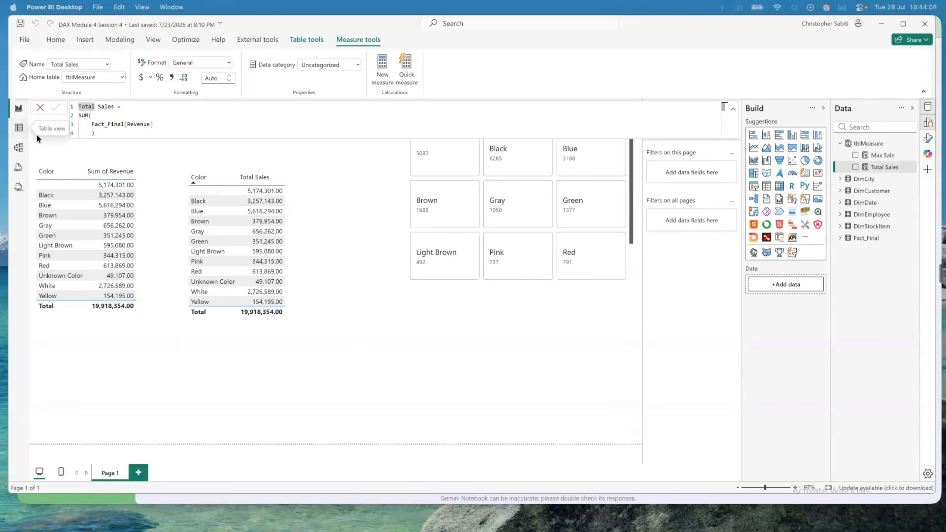
# Look at the tblMeasure table in Table view and return to the Report view
pyautogui.click(17, 129)
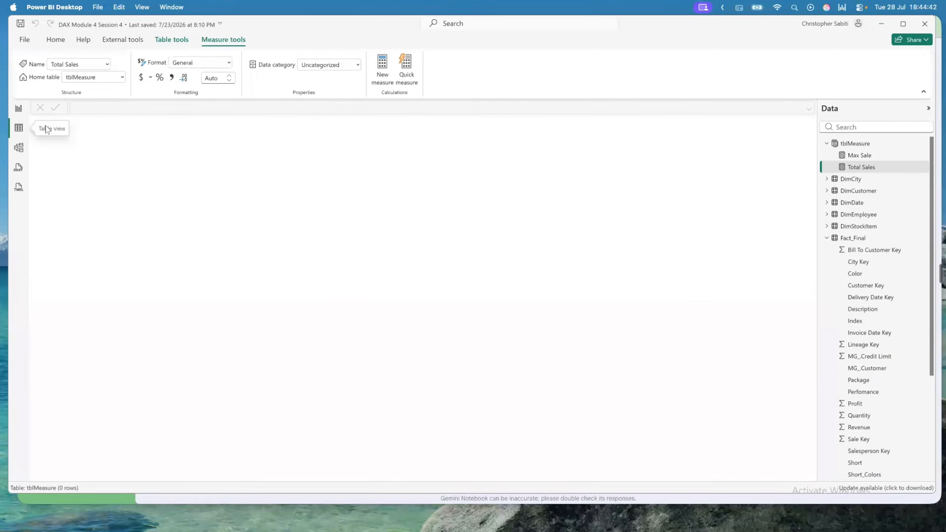
pyautogui.click(19, 108)
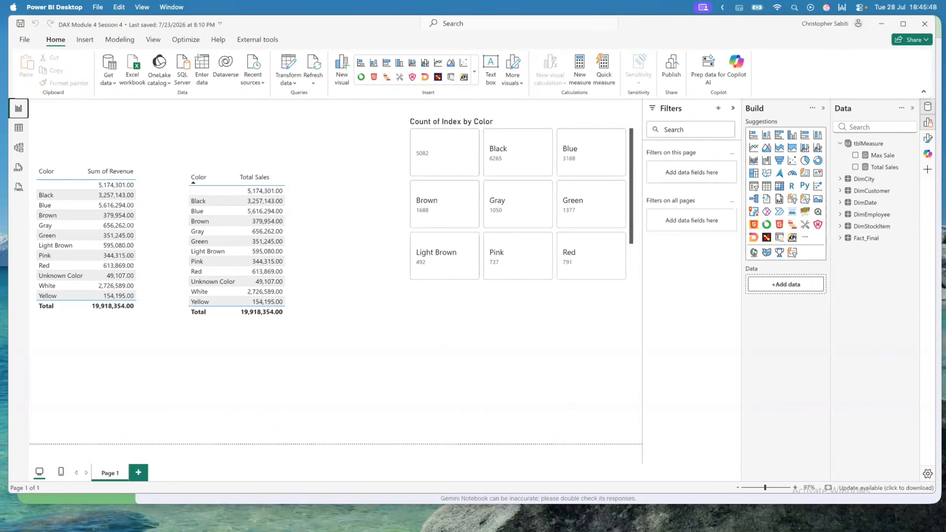
pyautogui.click(428, 351)
# Examine the Fact_Final rows and their Revenue column in Table view, collapsing the tblMeasure fields, and return to the Report view
pyautogui.click(18, 127)
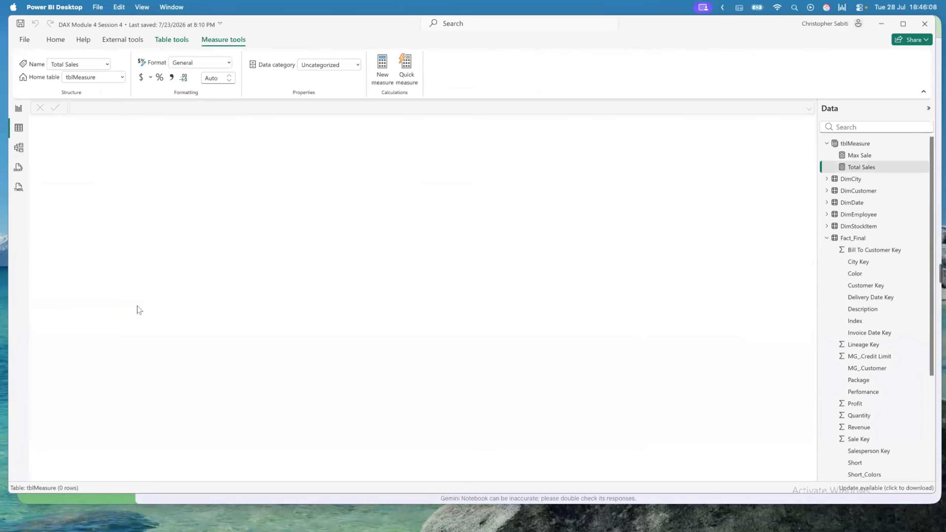
pyautogui.click(827, 145)
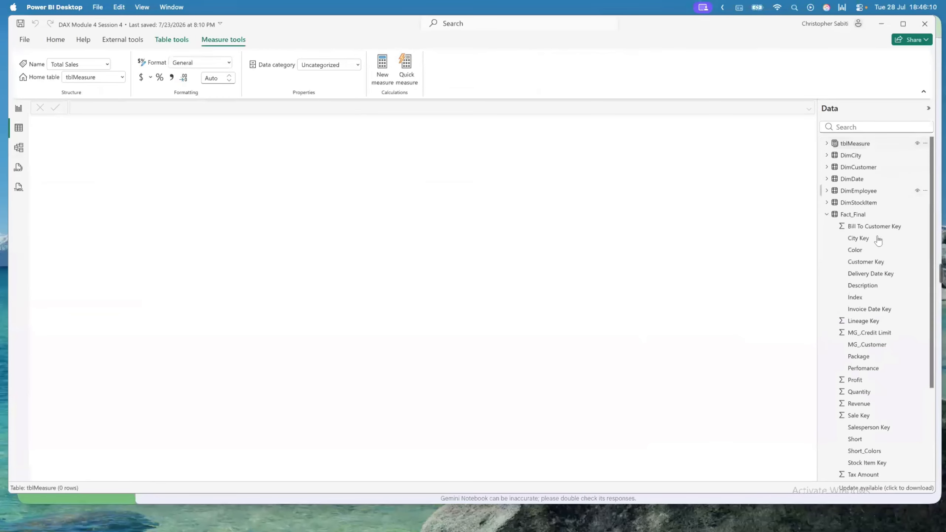
pyautogui.click(827, 220)
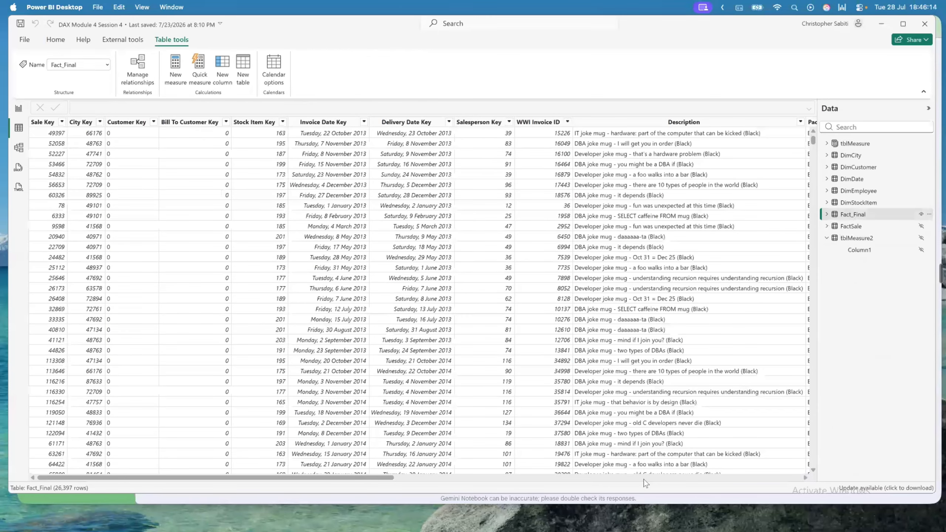
pyautogui.hscroll(10, 644, 480)
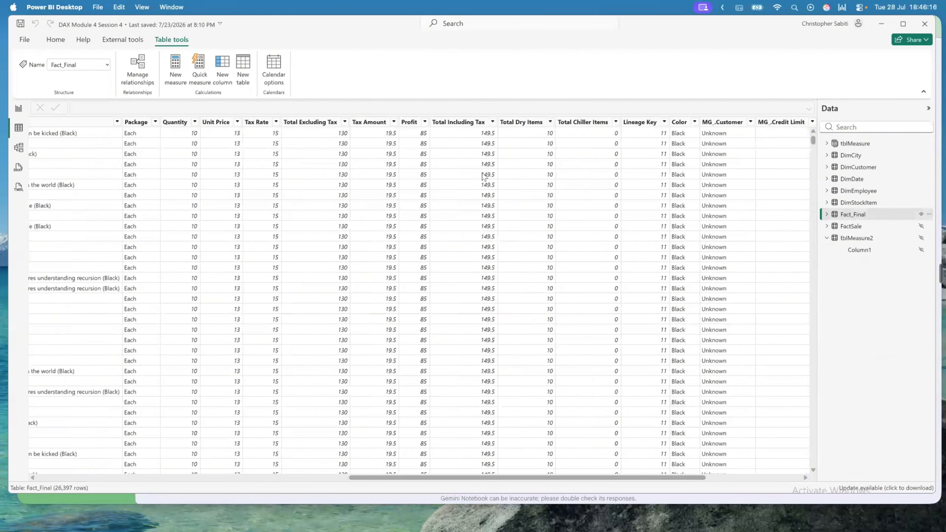
pyautogui.hscroll(5, 707, 187)
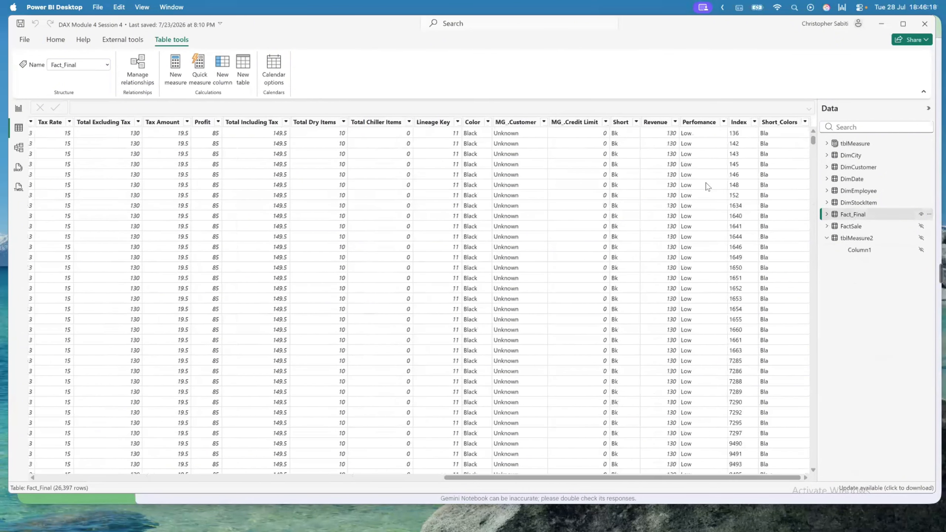
pyautogui.click(657, 123)
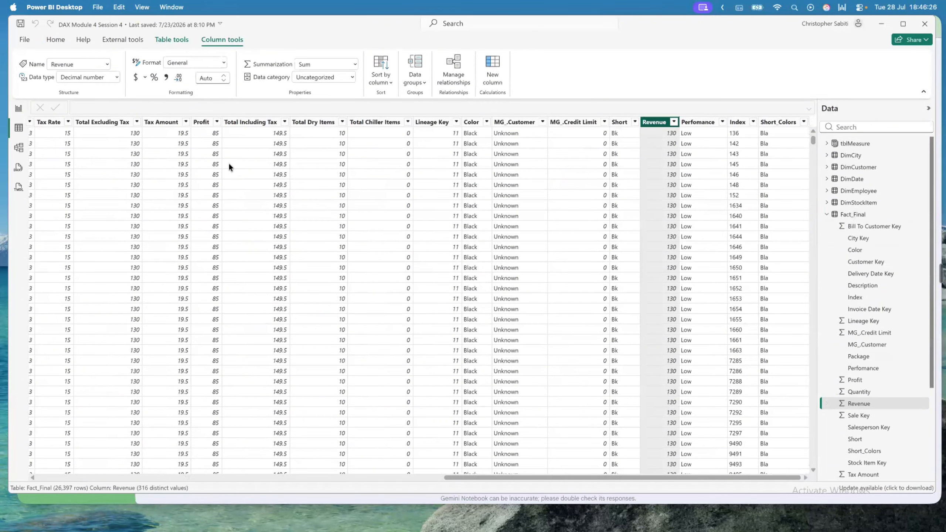
pyautogui.click(19, 109)
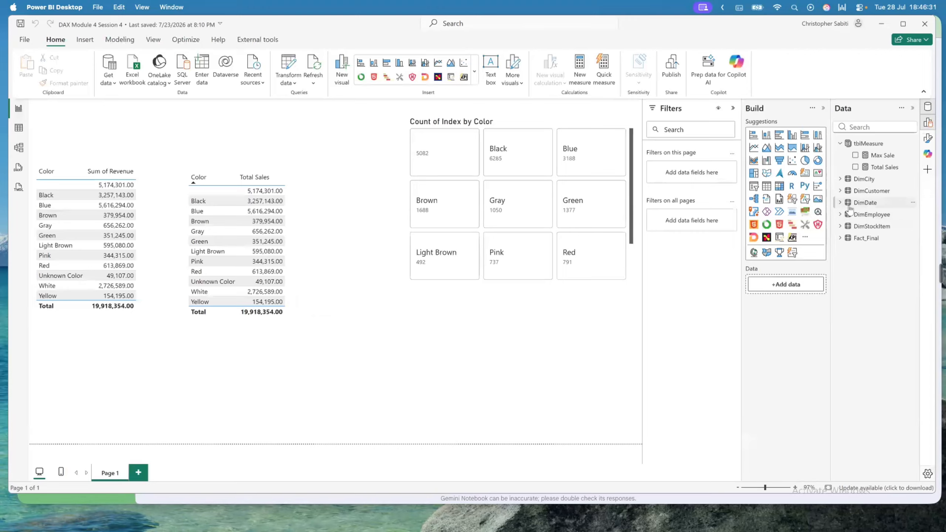
# Create a new measure in tblMeasure and begin its formula as Total_Revenue = SUM(, filtering the column suggestions by "reve"
pyautogui.click(878, 146)
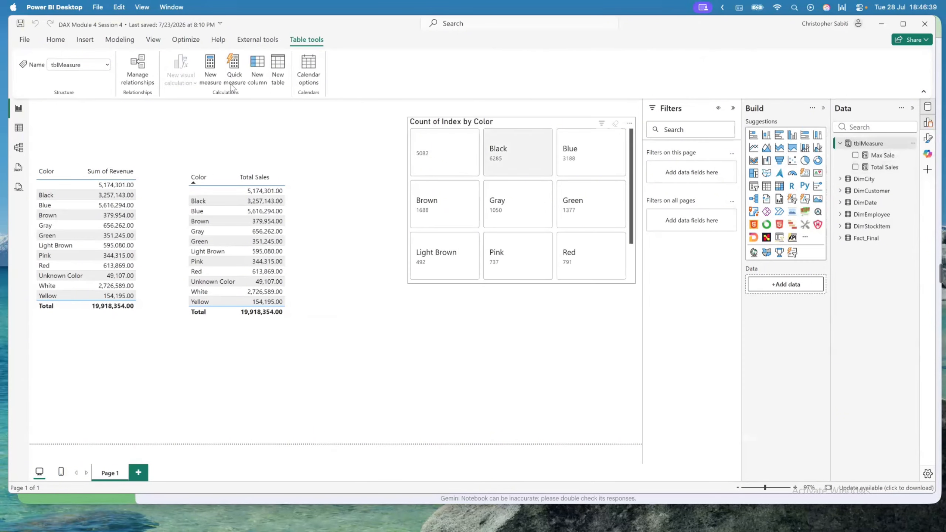
pyautogui.click(210, 67)
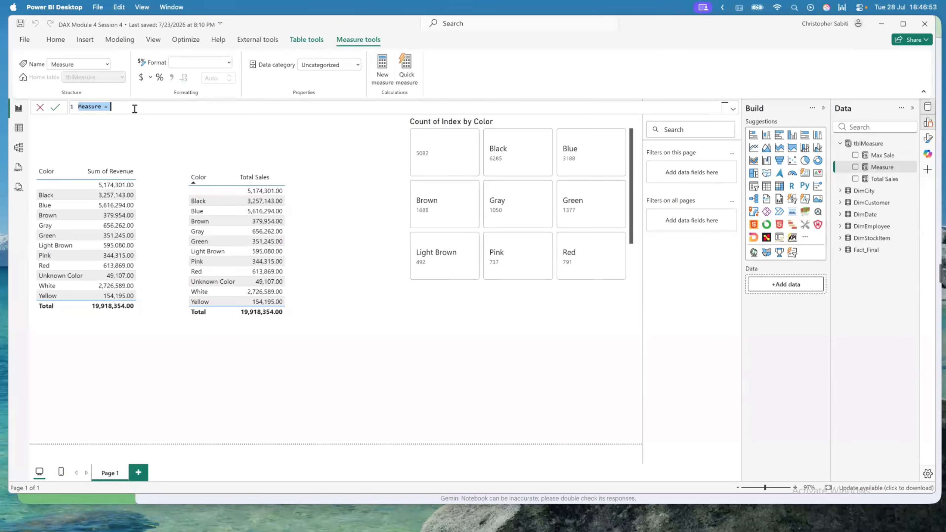
pyautogui.write('Total')
pyautogui.press('BackSpace')
pyautogui.write('_Reve')
pyautogui.write('nue =')
pyautogui.write('sum')
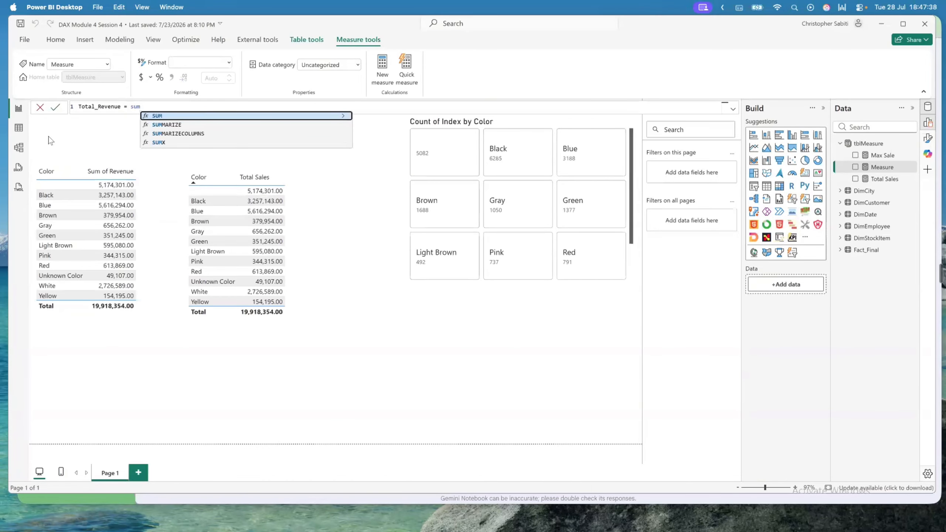
pyautogui.press('Tab')
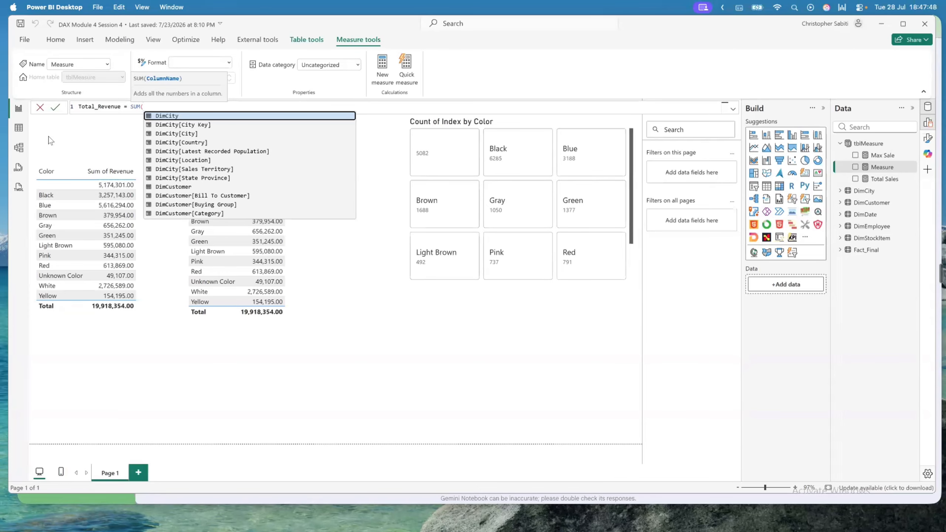
pyautogui.scroll(-5, 223, 156)
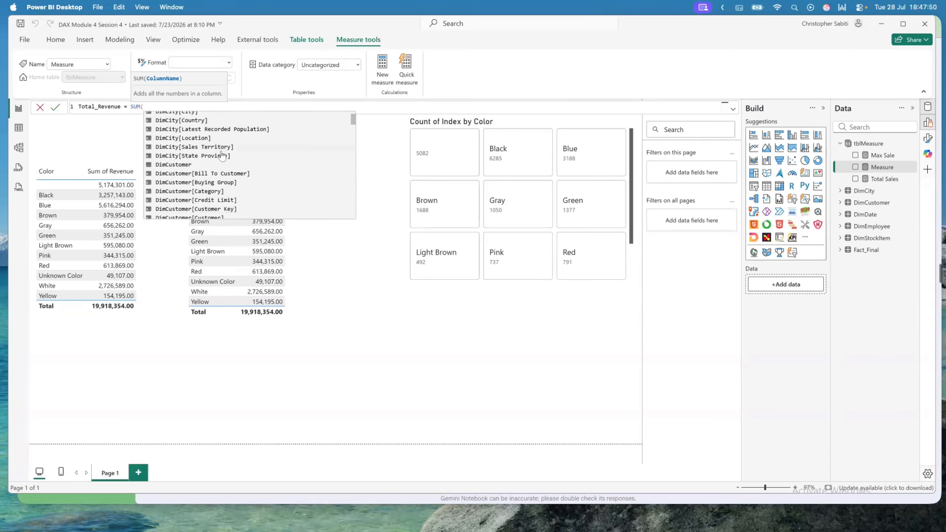
pyautogui.scroll(5, 222, 156)
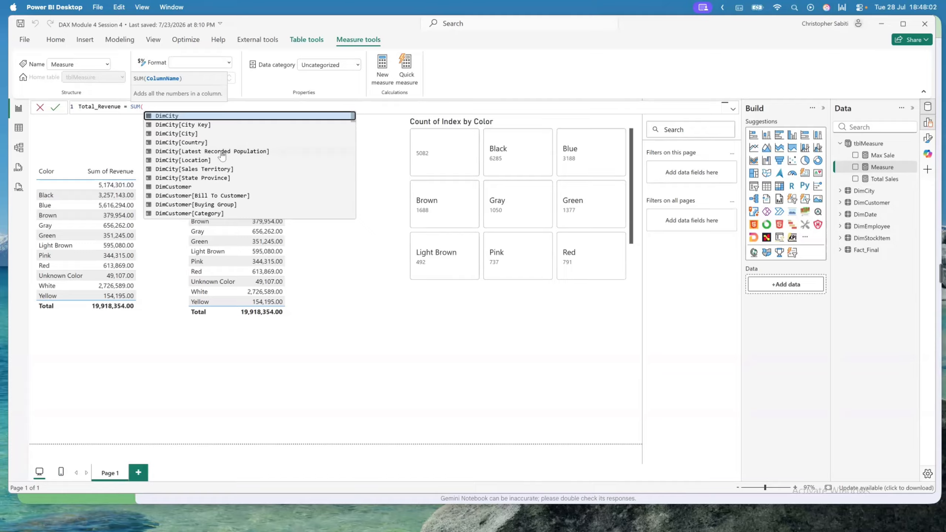
pyautogui.write('reve')
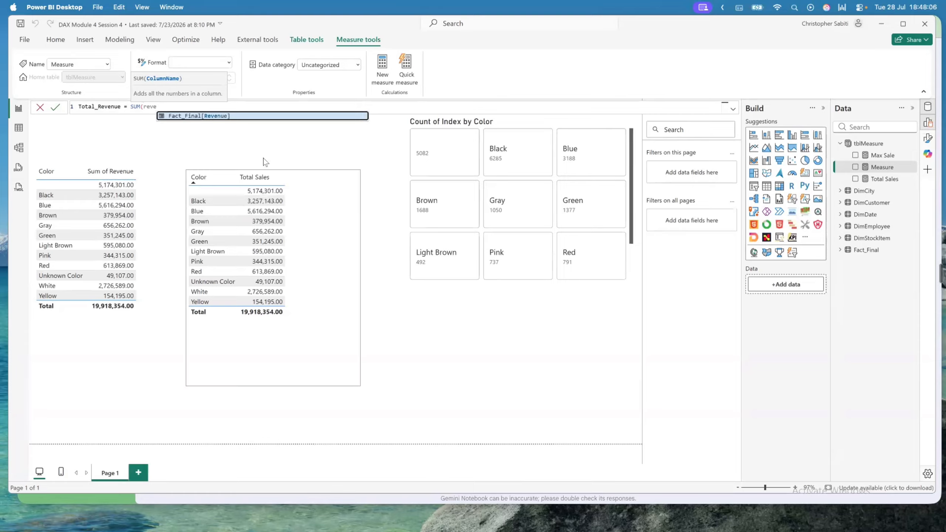
# Capture the upper report area with the screen annotation tool and draw a red rectangle around the formula and its suggestion
pyautogui.press('super+shift+x')
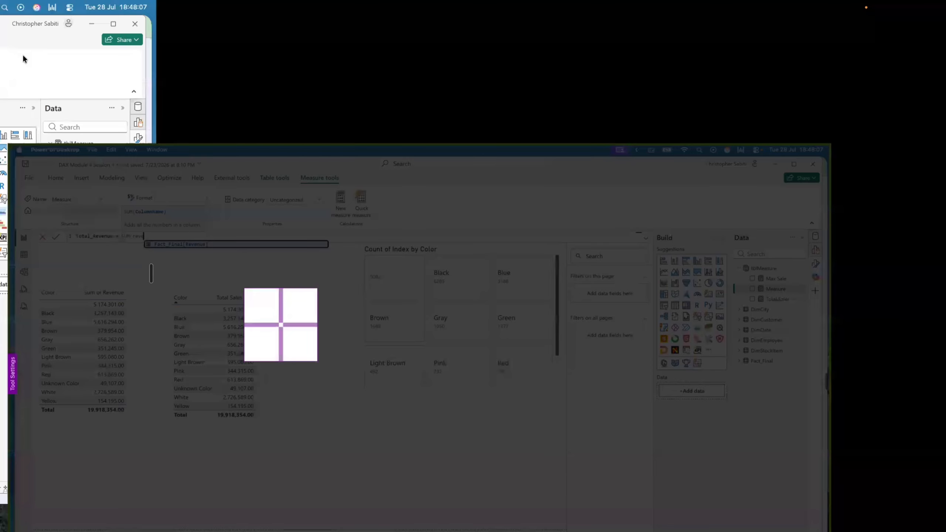
pyautogui.moveTo(17, 25)
pyautogui.mouseDown()
pyautogui.moveTo(424, 169)
pyautogui.moveTo(585, 190)
pyautogui.moveTo(585, 220)
pyautogui.mouseUp()
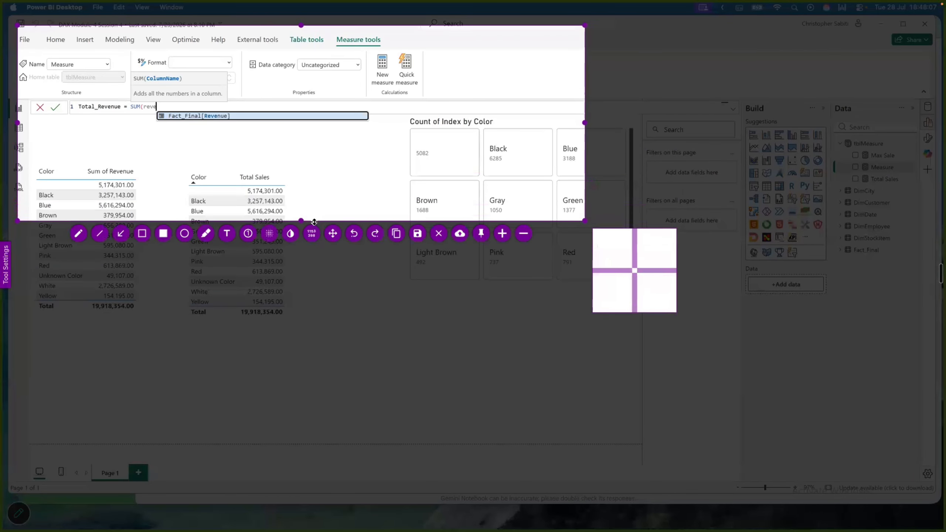
pyautogui.click(144, 231)
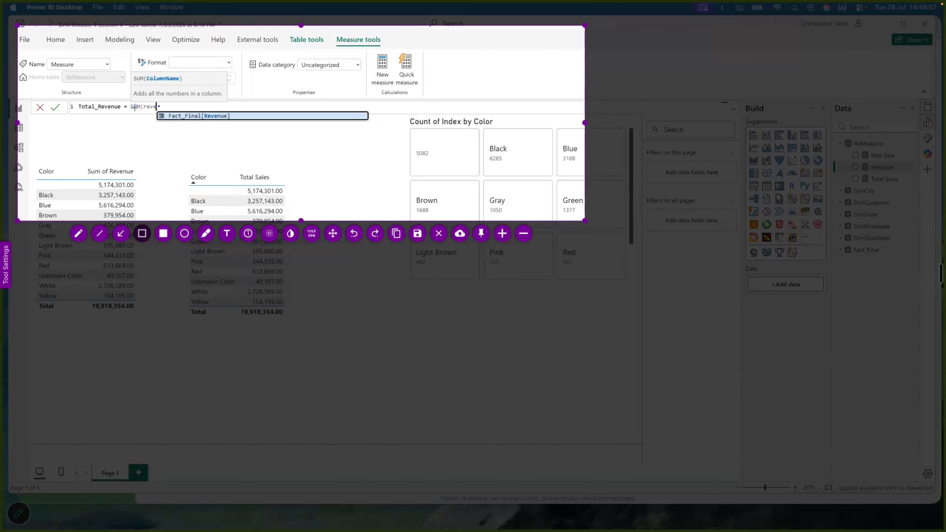
pyautogui.rightClick(132, 164)
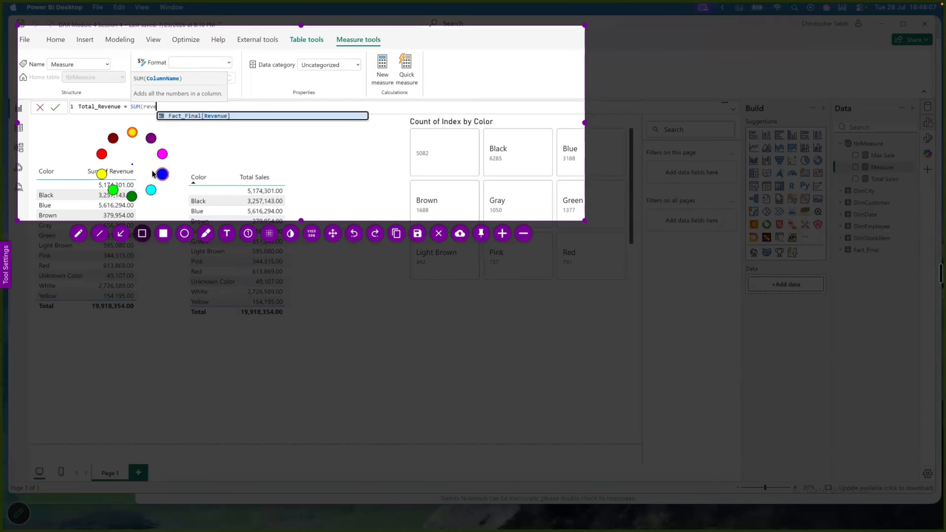
pyautogui.click(102, 154)
pyautogui.moveTo(60, 94); pyautogui.dragTo(402, 128)
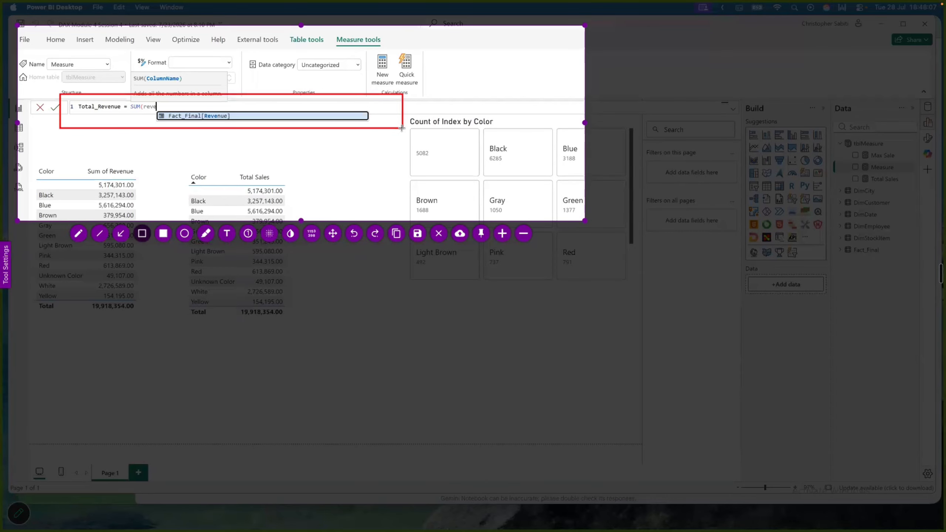
# Box Fact_Final in blue and Revenue in red on the capture, and draw an arrow to each one
pyautogui.rightClick(190, 135)
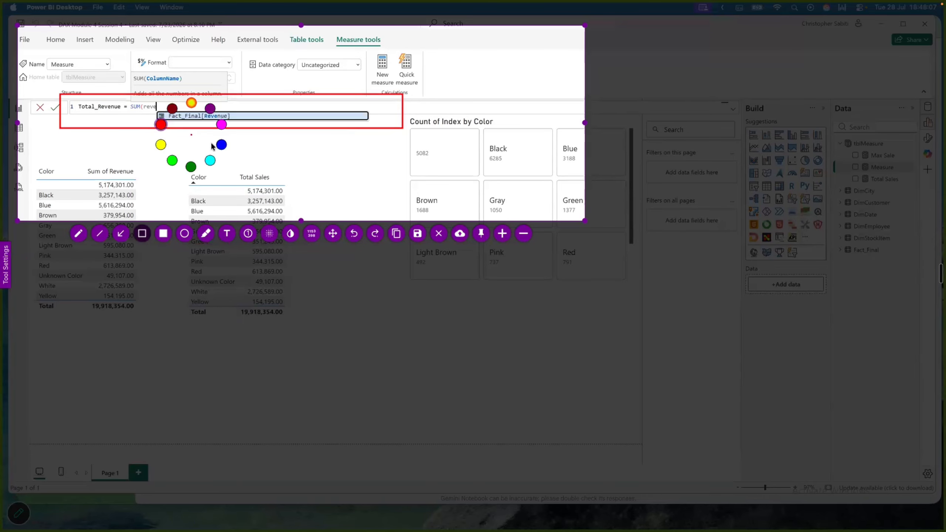
pyautogui.click(222, 146)
pyautogui.moveTo(163, 106); pyautogui.dragTo(203, 123)
pyautogui.rightClick(217, 125)
pyautogui.click(186, 116)
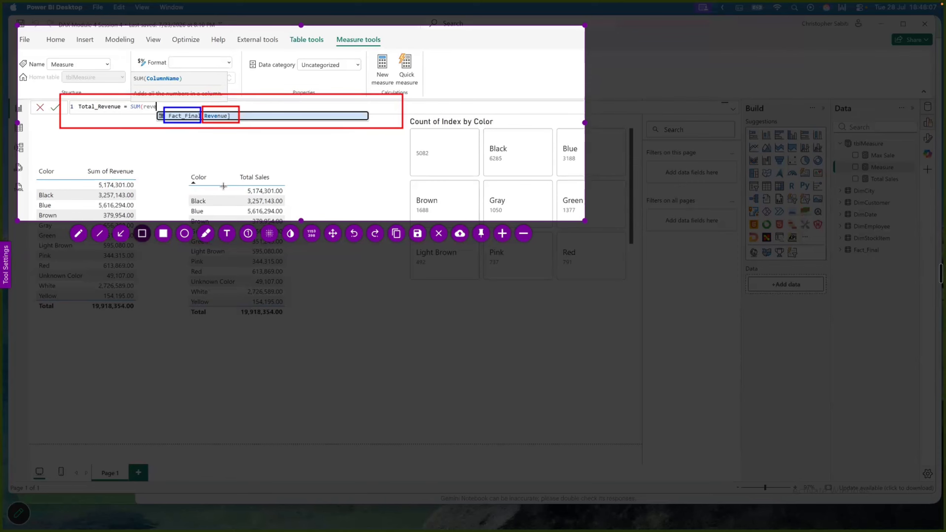
pyautogui.press('a')
pyautogui.moveTo(152, 178); pyautogui.dragTo(183, 129)
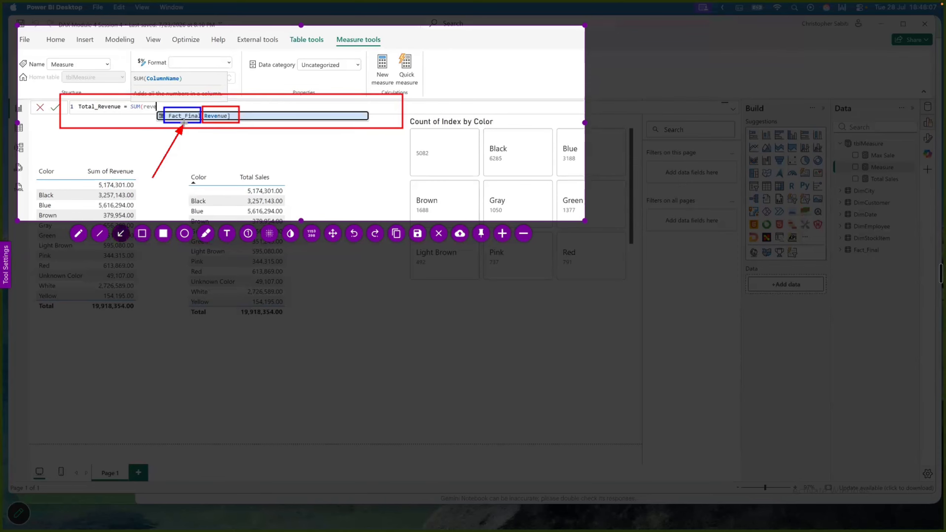
pyautogui.moveTo(229, 176); pyautogui.dragTo(209, 121)
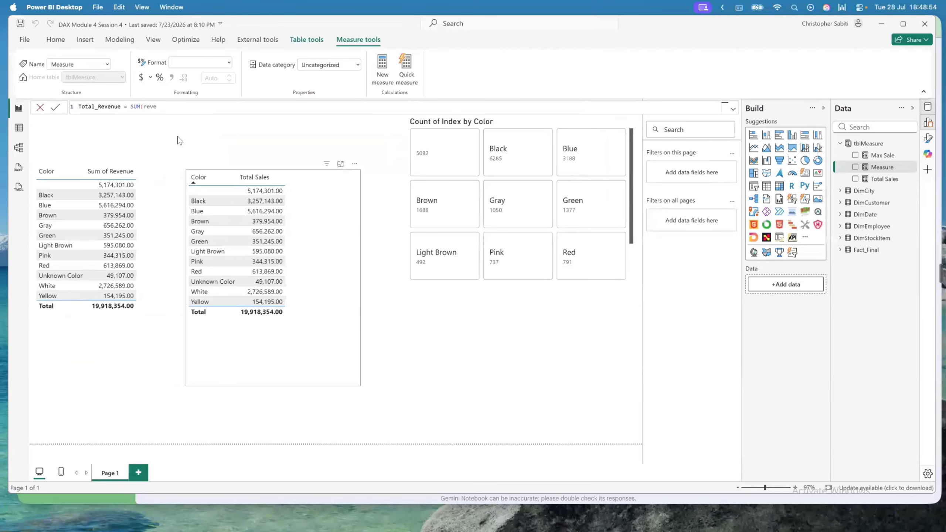
# Complete the measure formula as Total_Revenue = SUM(Fact_Final[Revenue]) and commit it
pyautogui.click(175, 108)
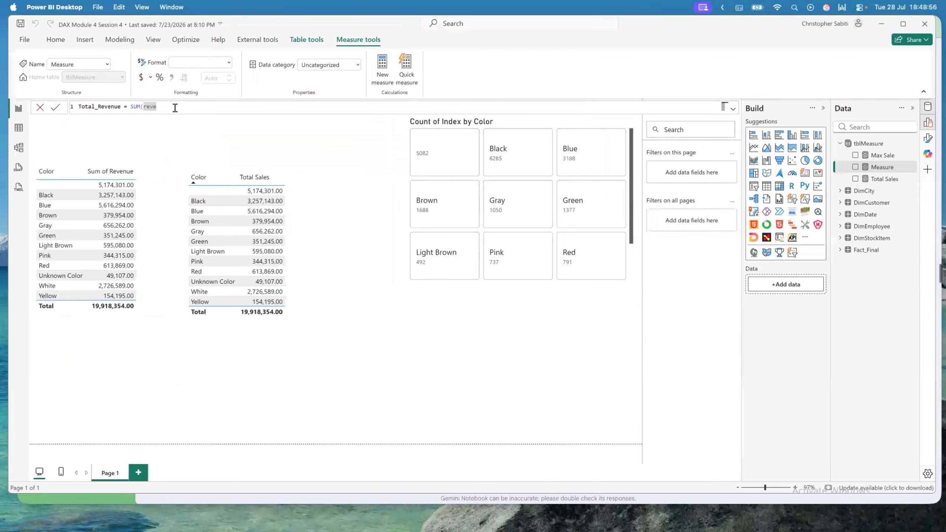
pyautogui.write('re')
pyautogui.press('BackSpace')
pyautogui.press('BackSpace')
pyautogui.press('BackSpace')
pyautogui.press('BackSpace')
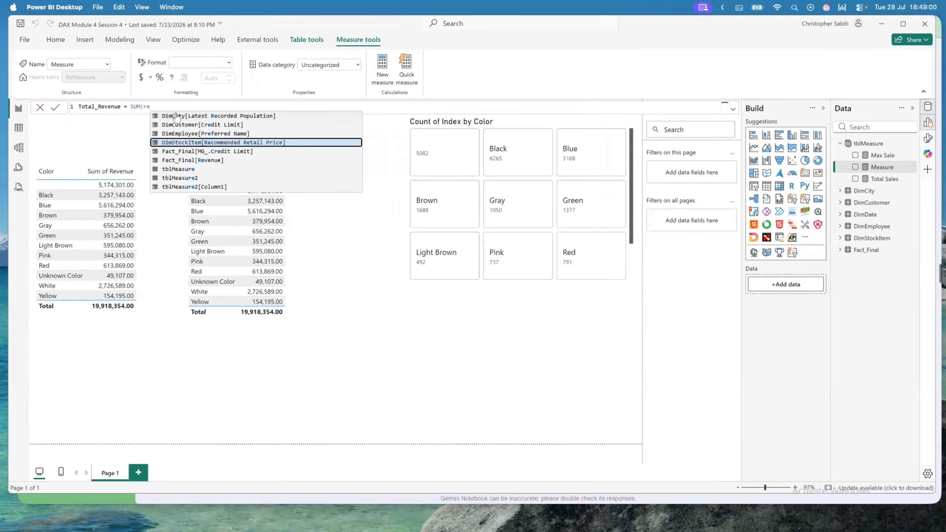
pyautogui.write('v')
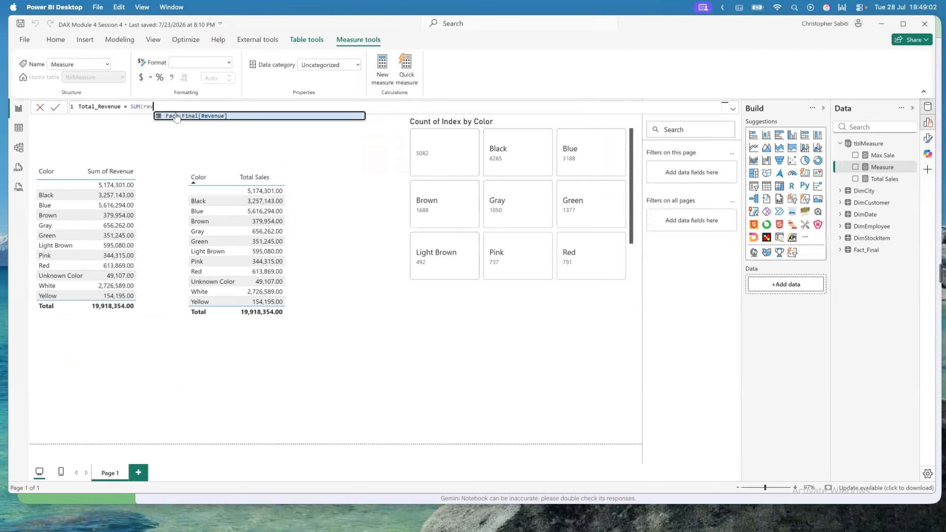
pyautogui.click(187, 118)
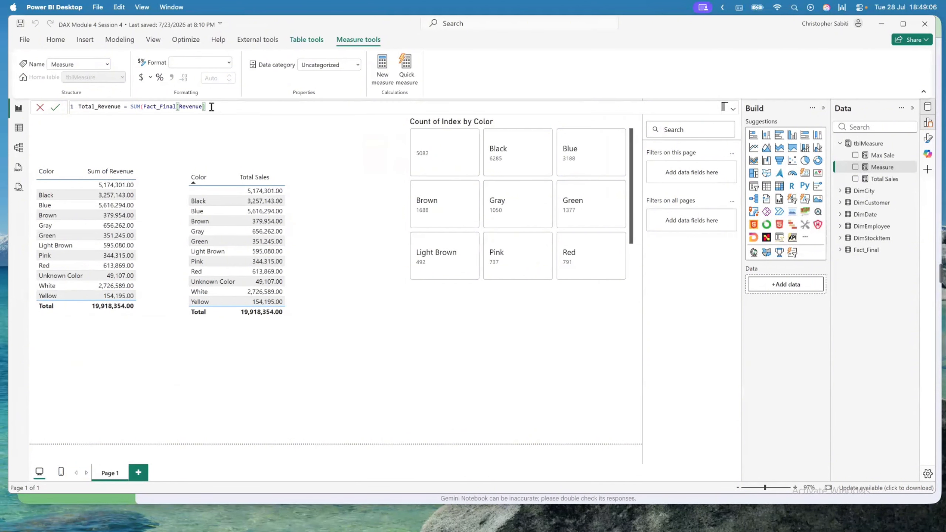
pyautogui.write(')')
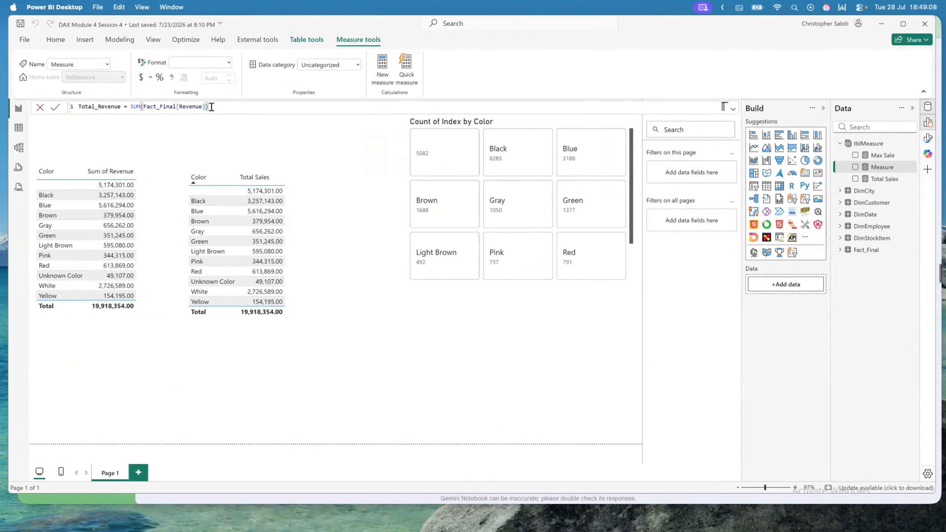
pyautogui.click(55, 107)
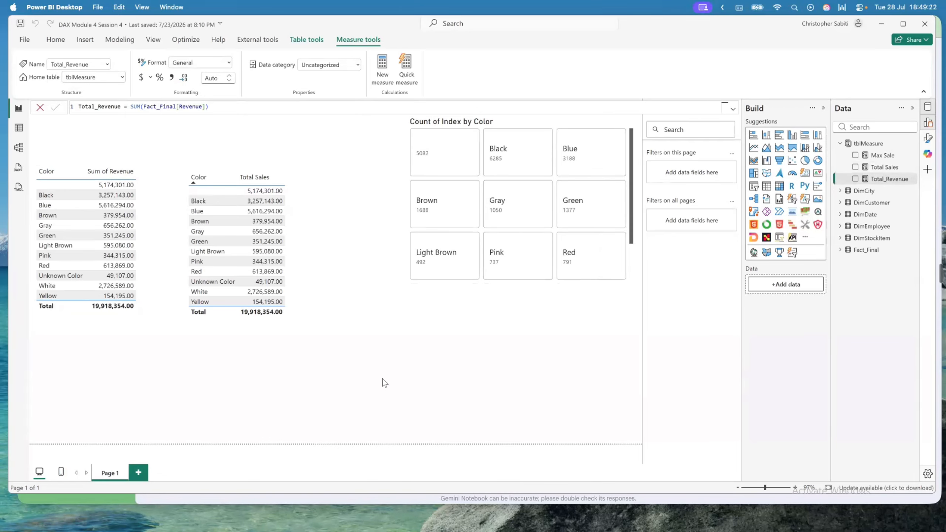
# Add a card visual below the Count of Index by Color visual and use the Total_Revenue measure as its value
pyautogui.click(804, 174)
pyautogui.moveTo(508, 319); pyautogui.dragTo(461, 347)
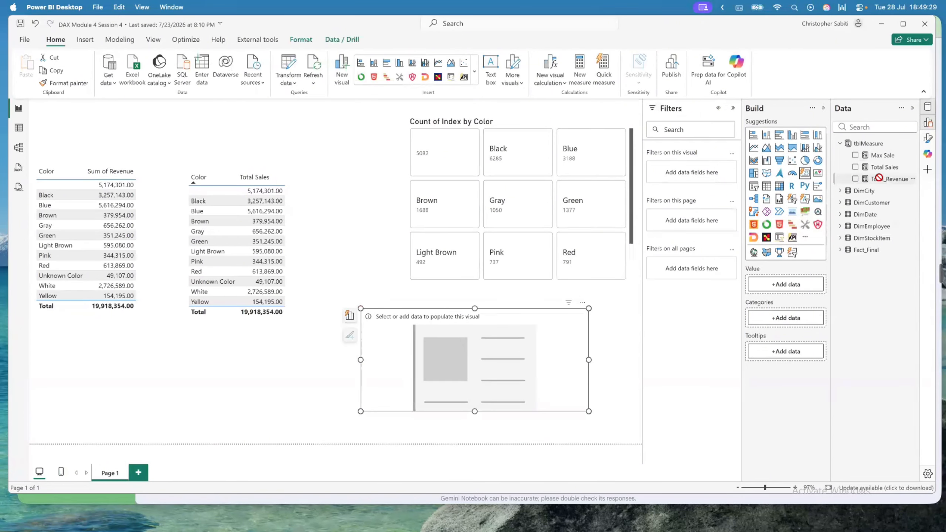
pyautogui.moveTo(879, 178); pyautogui.dragTo(797, 285)
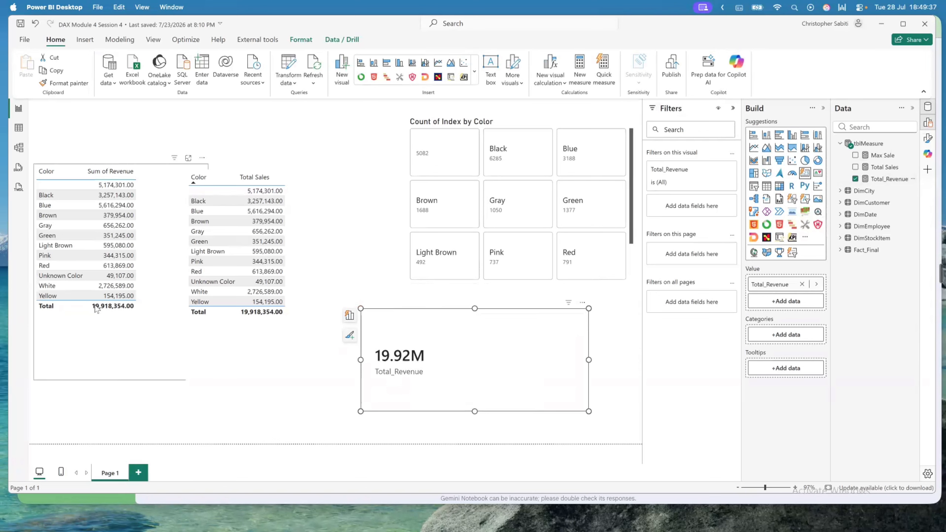
# Compare the source fields of the Sum of Revenue and Total Sales tables by inspecting Fact_Final and tblMeasure
pyautogui.click(155, 186)
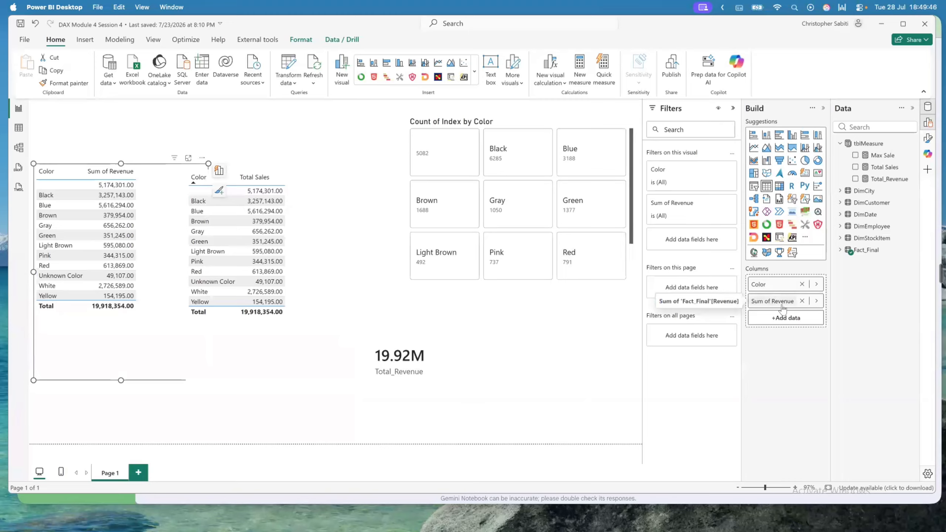
pyautogui.click(840, 250)
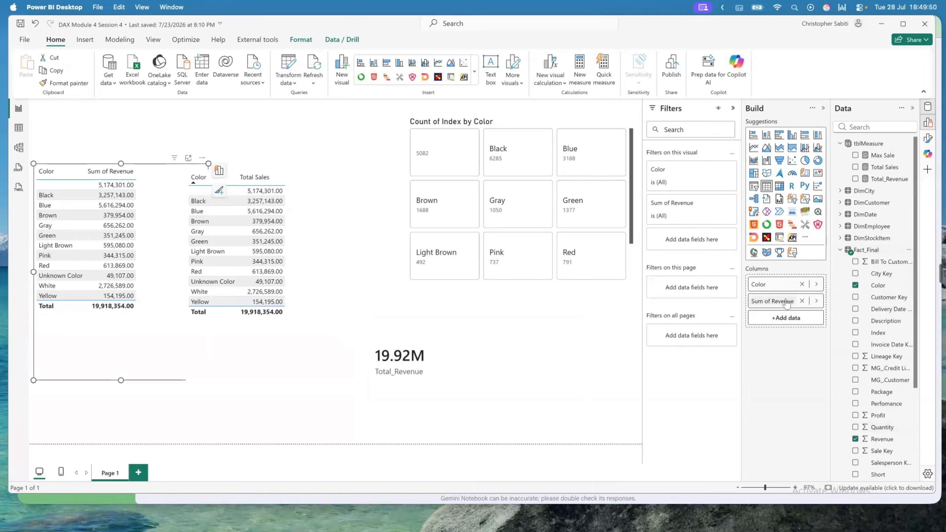
pyautogui.click(299, 210)
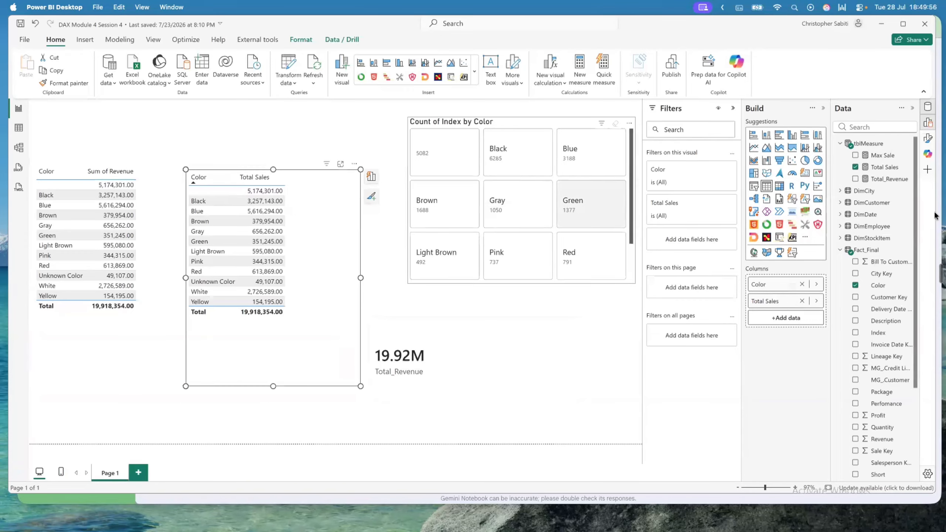
pyautogui.click(840, 250)
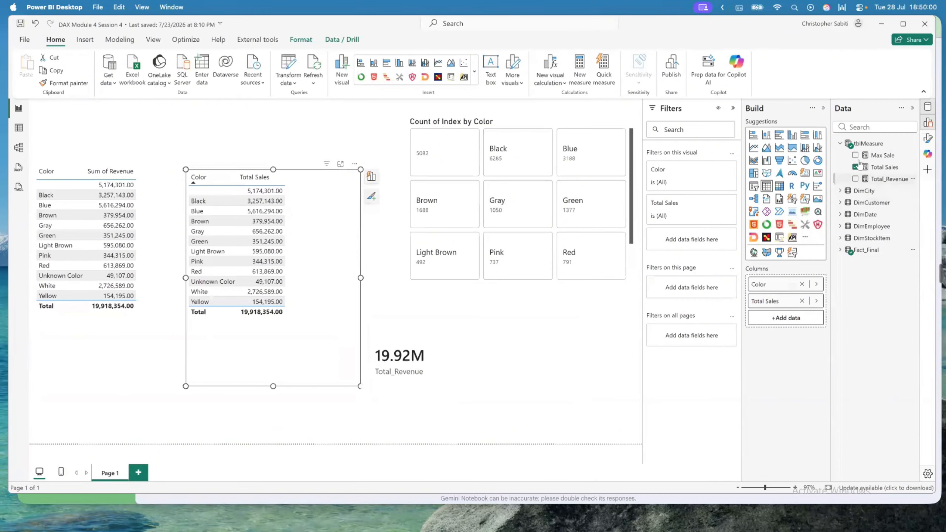
pyautogui.click(840, 143)
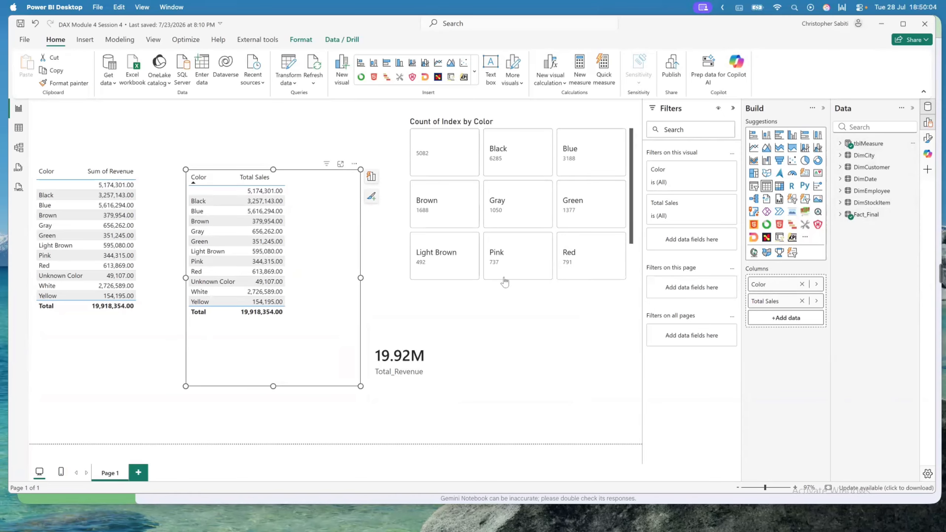
pyautogui.click(841, 215)
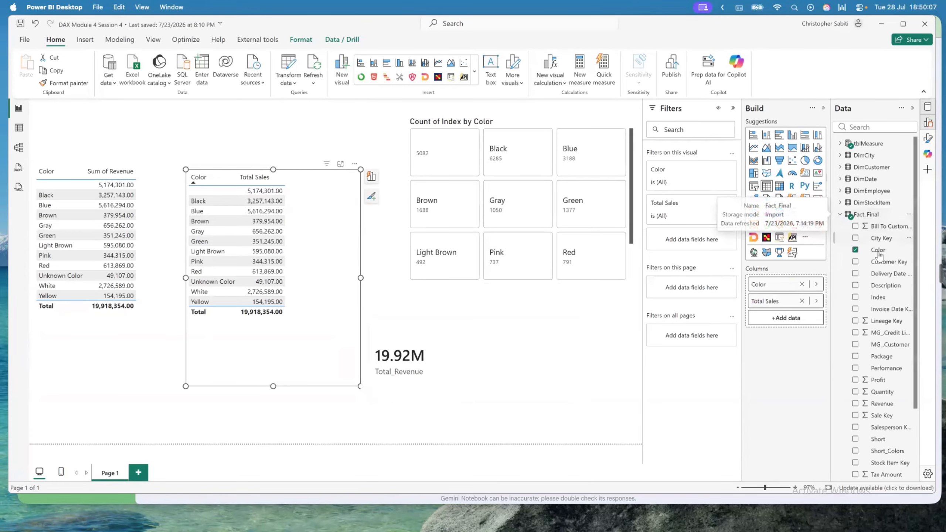
pyautogui.click(840, 215)
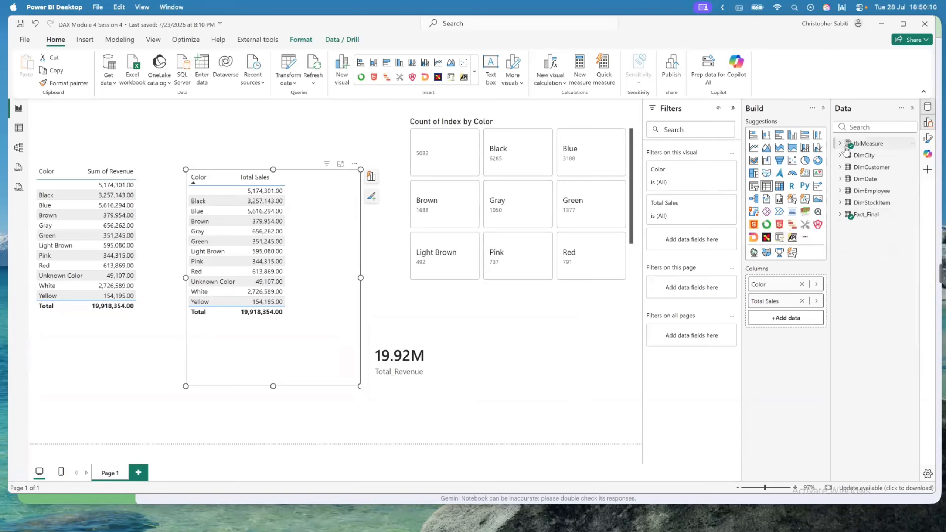
pyautogui.click(841, 143)
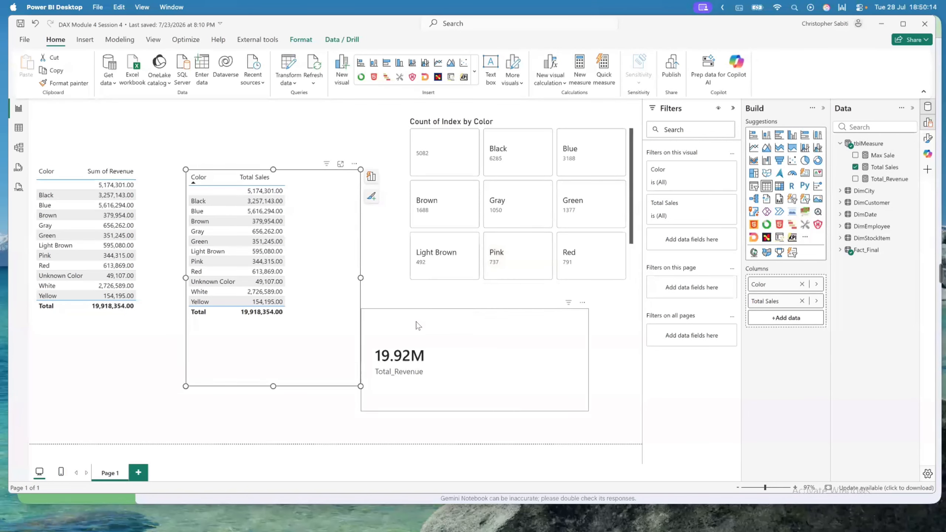
# Format the Total_Revenue measure used in the card as dollar currency
pyautogui.click(424, 334)
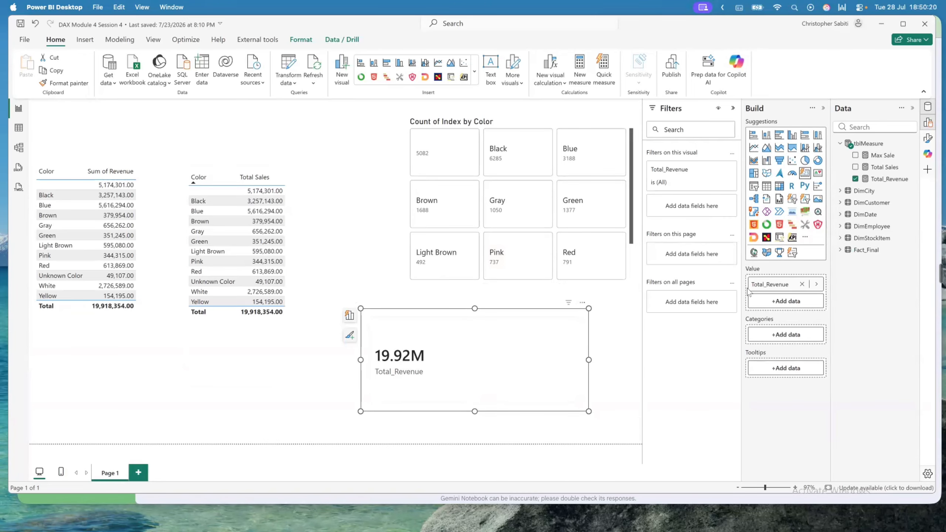
pyautogui.click(888, 179)
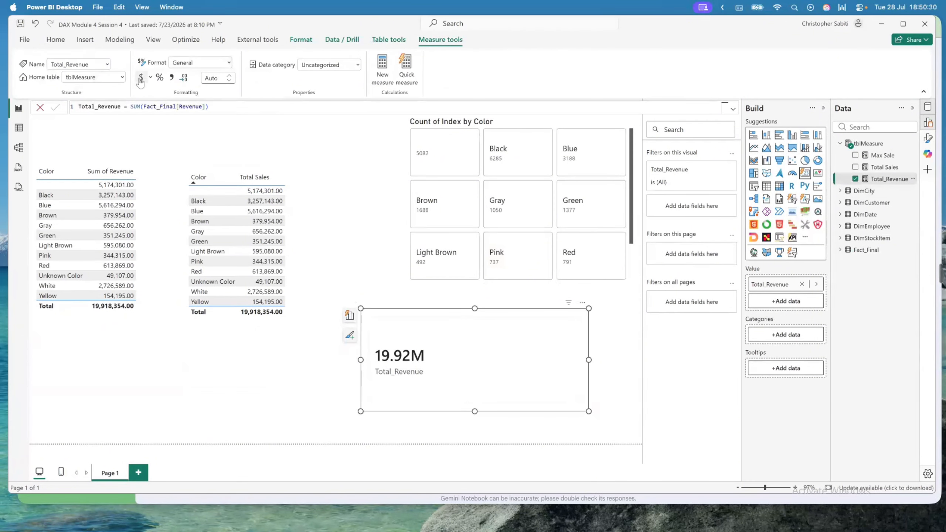
pyautogui.click(141, 79)
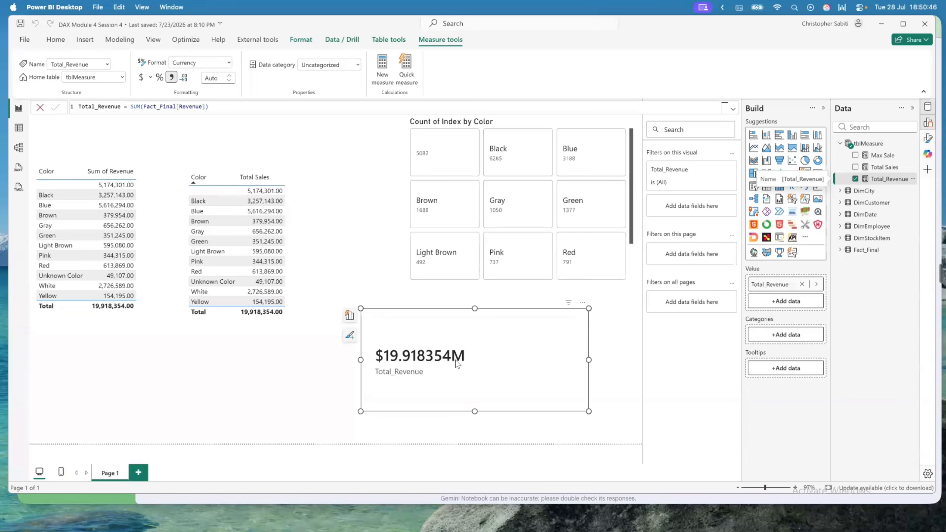
# Try currency formats for the Total_Revenue measure with 2 decimal places and with 1 decimal place
pyautogui.click(209, 79)
pyautogui.write('2')
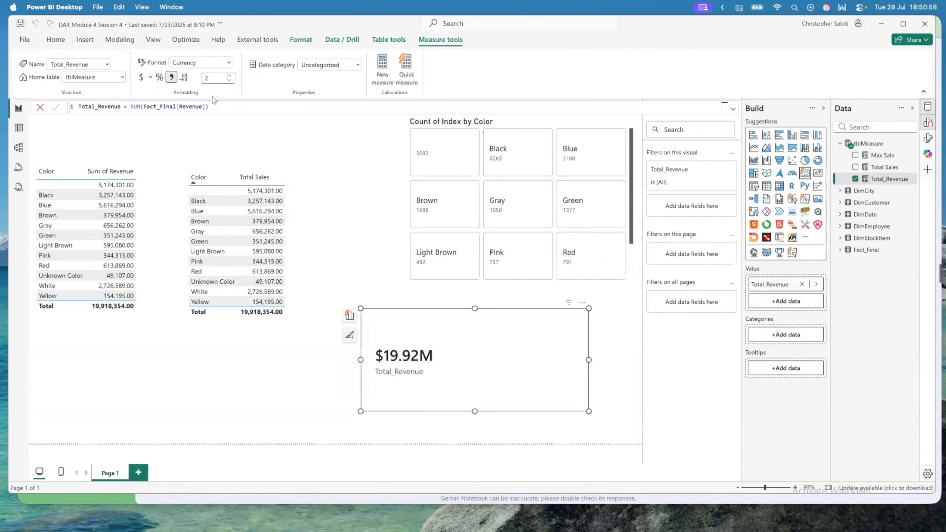
pyautogui.click(229, 80)
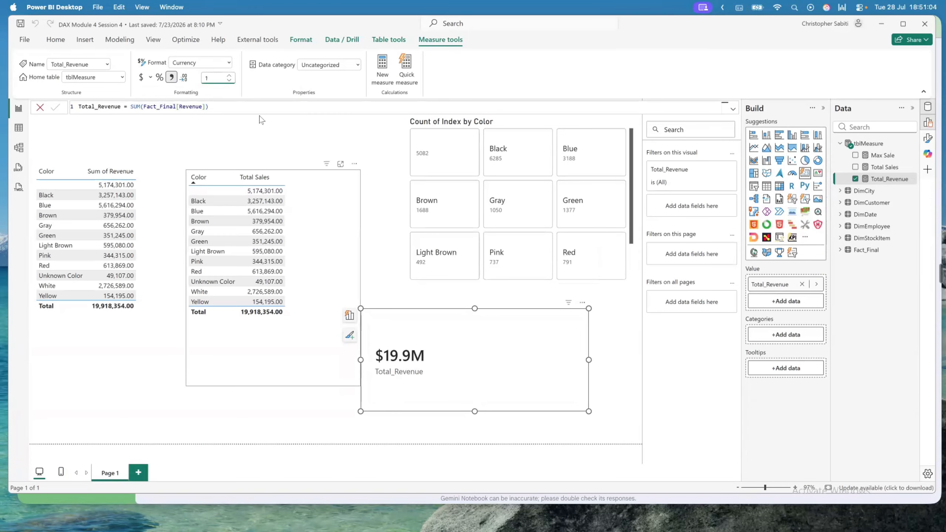
# Change the number format of the Total_Revenue measure to Whole number
pyautogui.click(228, 63)
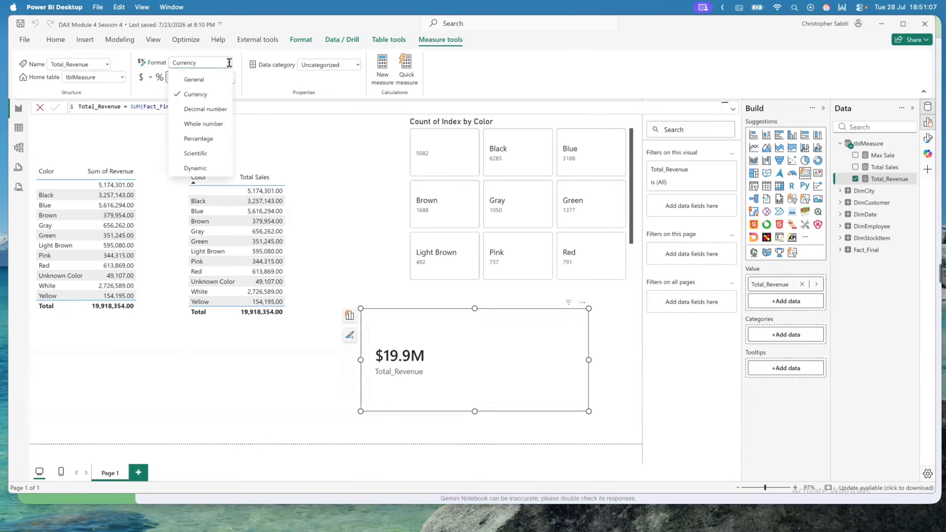
pyautogui.click(205, 127)
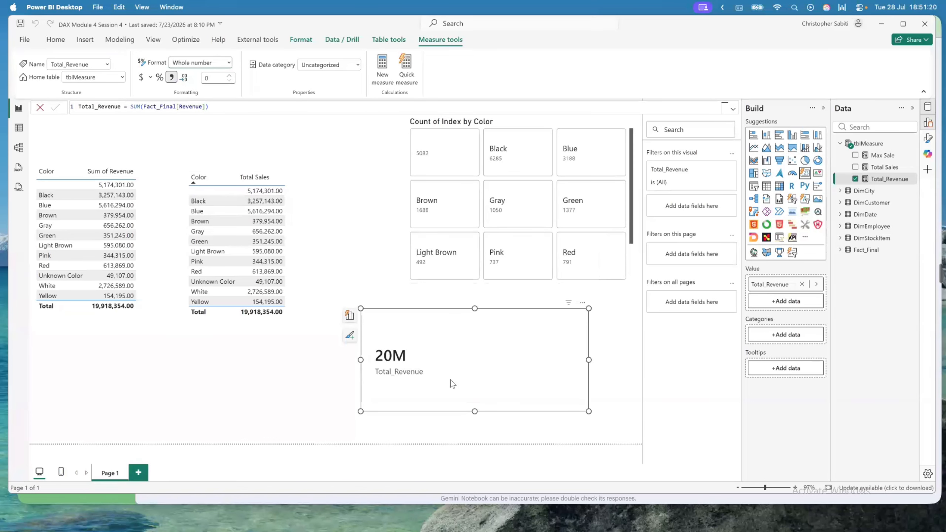
# Hide the data fields and visual-building options, and show the formatting settings of the Total_Revenue card
pyautogui.click(350, 336)
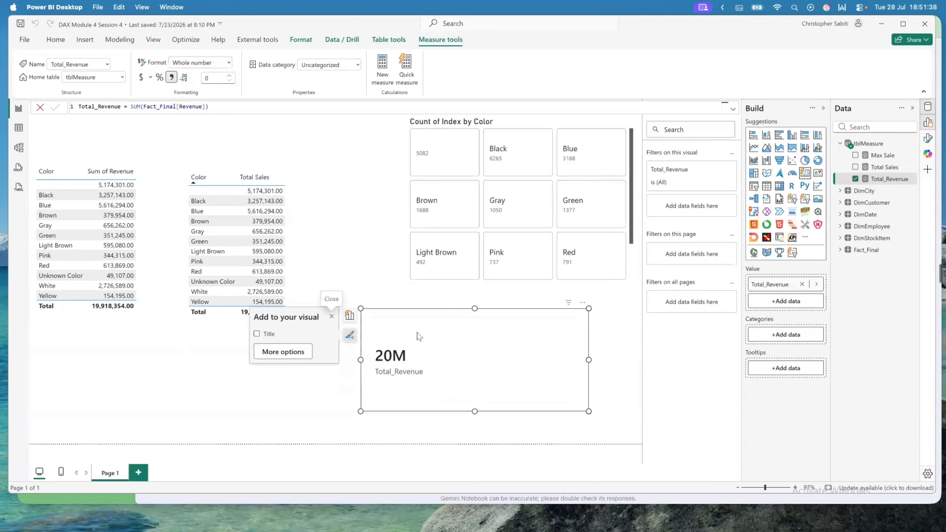
pyautogui.click(349, 318)
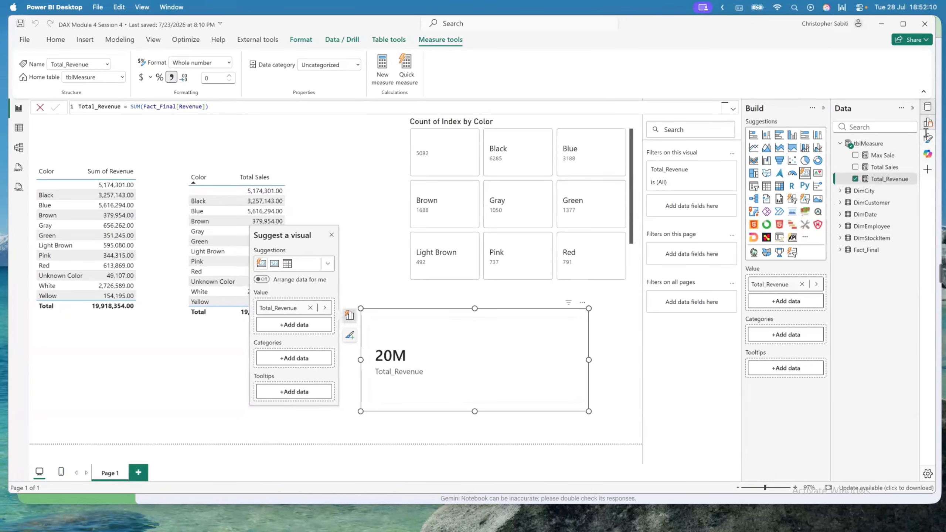
pyautogui.click(912, 109)
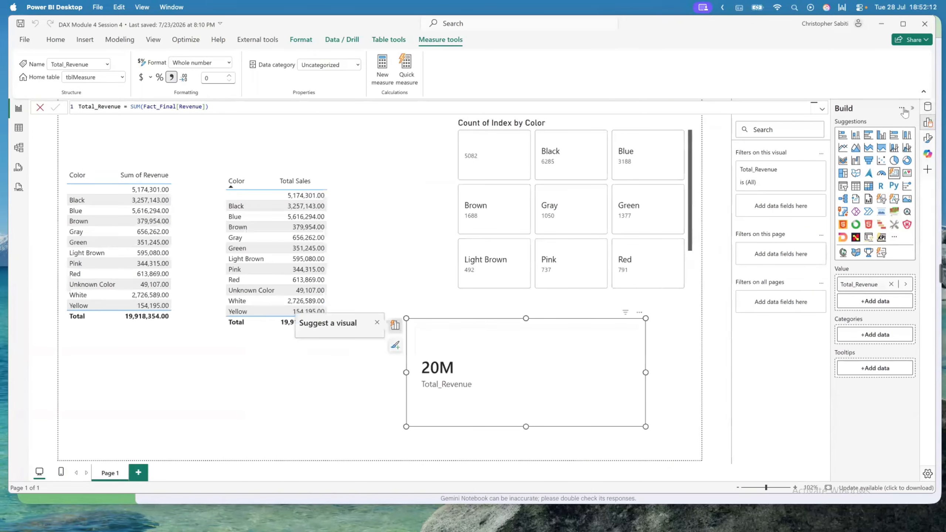
pyautogui.click(912, 109)
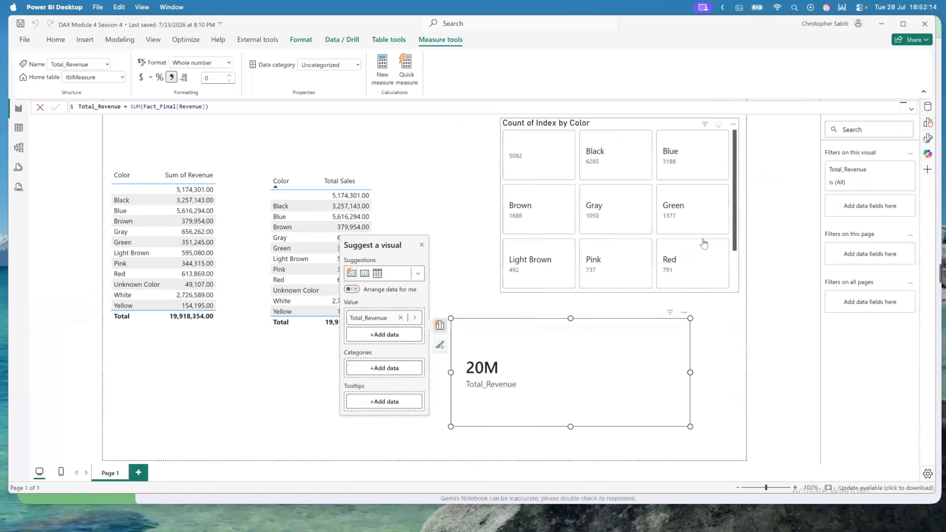
pyautogui.click(928, 139)
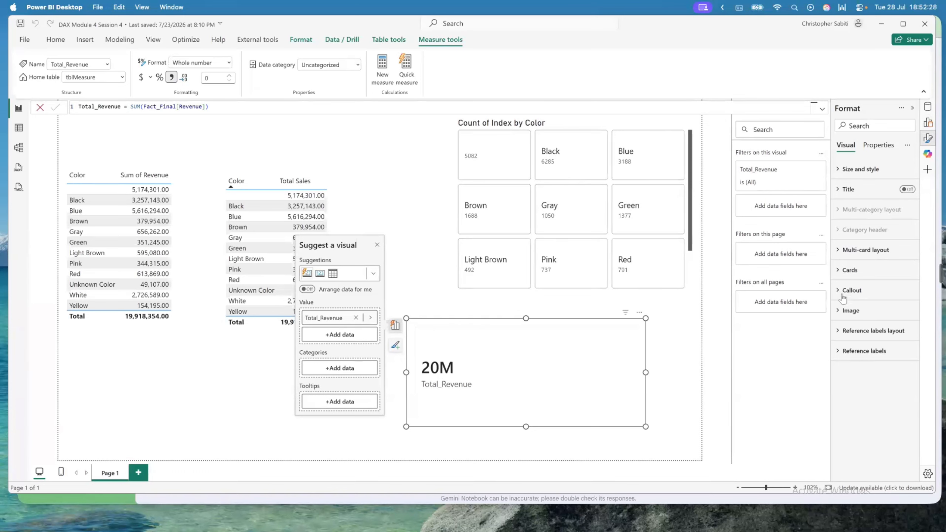
# Apply the card's Callout settings to the Total_Revenue series only and expose its Value options in a wider view
pyautogui.click(841, 273)
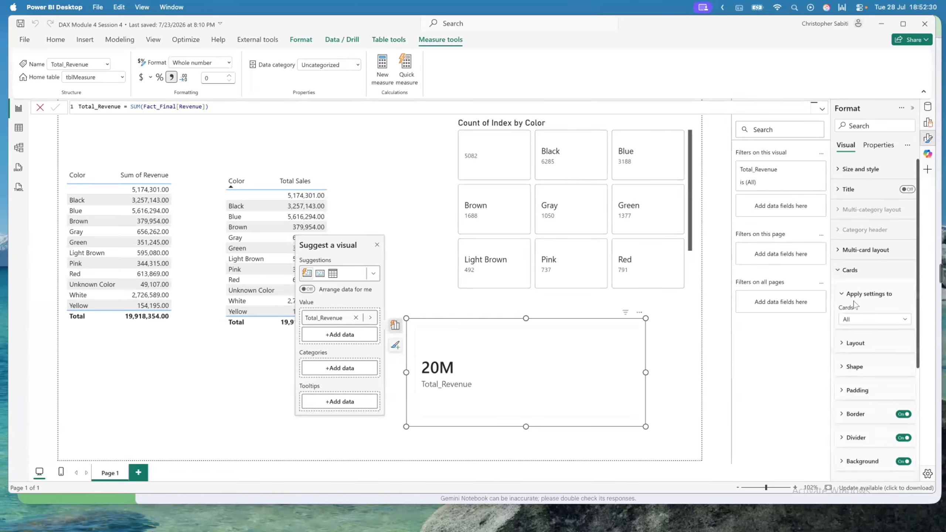
pyautogui.scroll(-1, 865, 314)
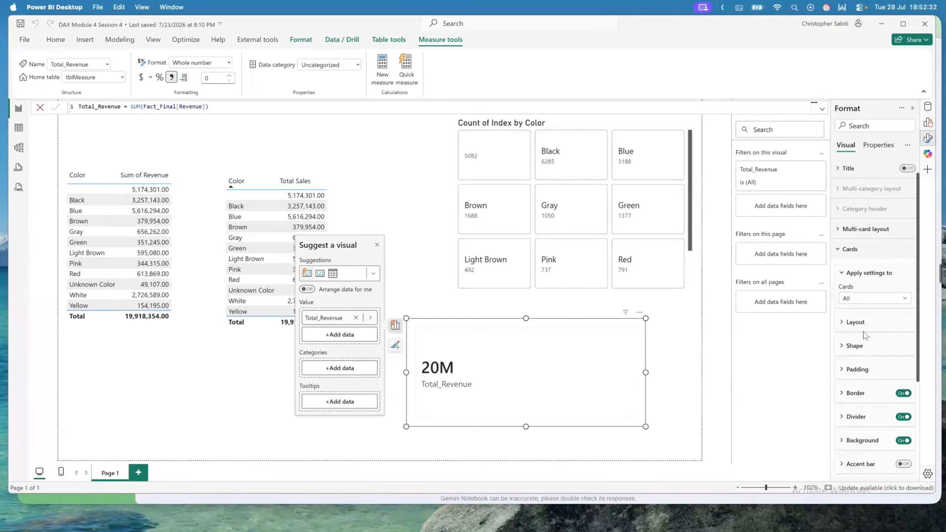
pyautogui.click(843, 249)
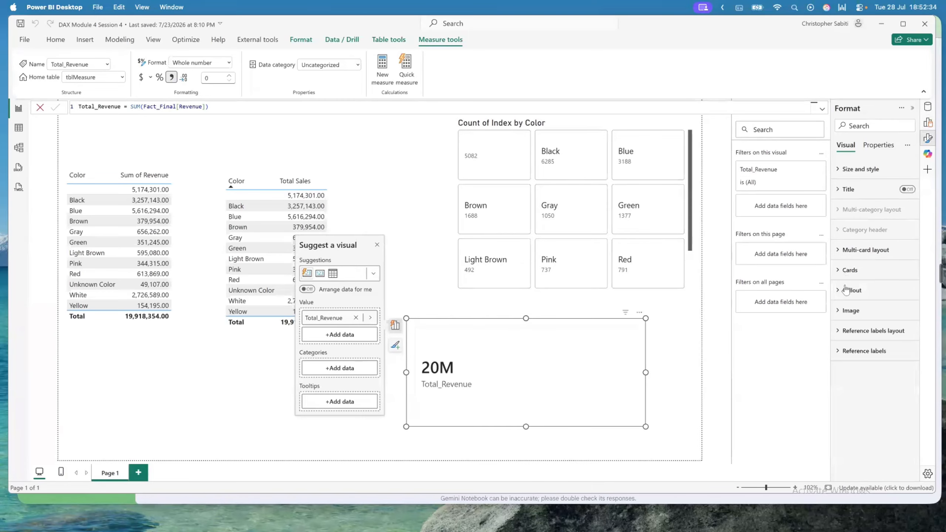
pyautogui.click(846, 293)
pyautogui.scroll(-3, 860, 327)
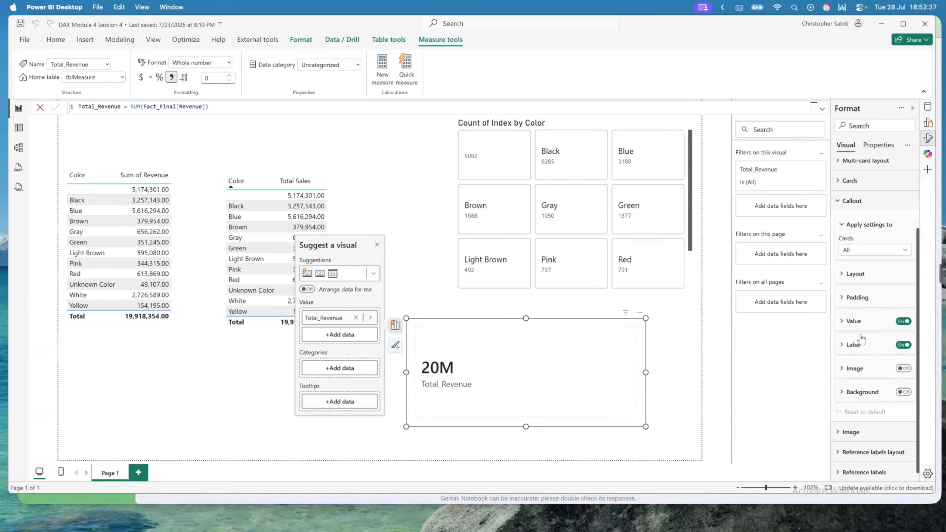
pyautogui.click(856, 250)
pyautogui.click(855, 272)
pyautogui.click(842, 322)
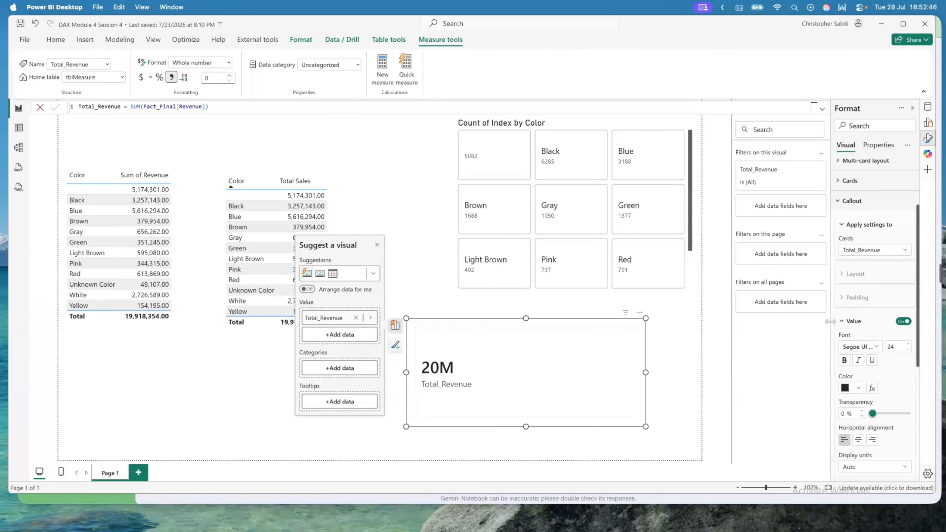
pyautogui.moveTo(830, 321); pyautogui.dragTo(782, 321)
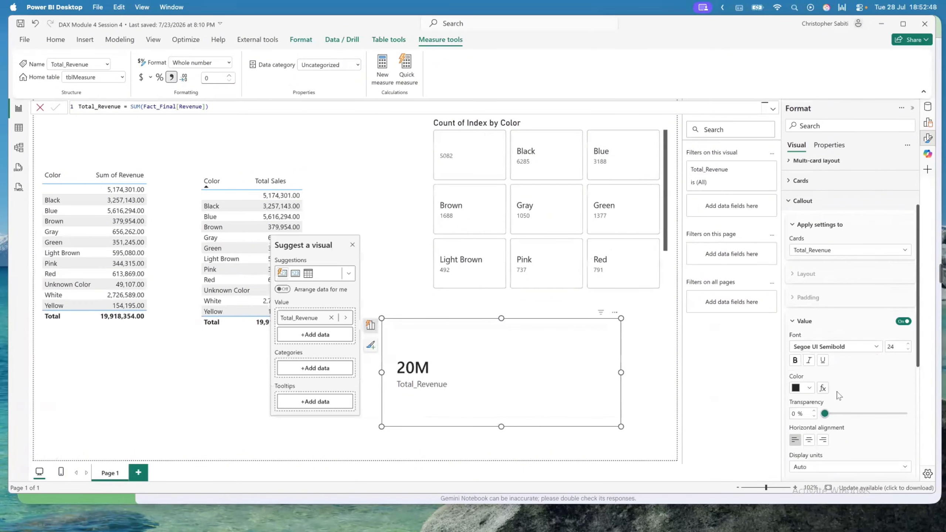
# Set the display units of the Total_Revenue callout value to Thousands
pyautogui.scroll(-3, 838, 395)
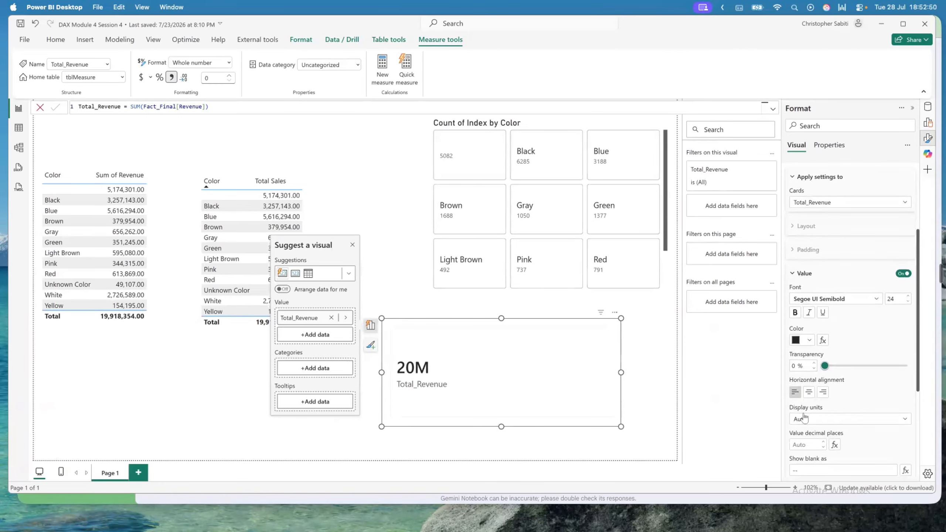
pyautogui.click(820, 422)
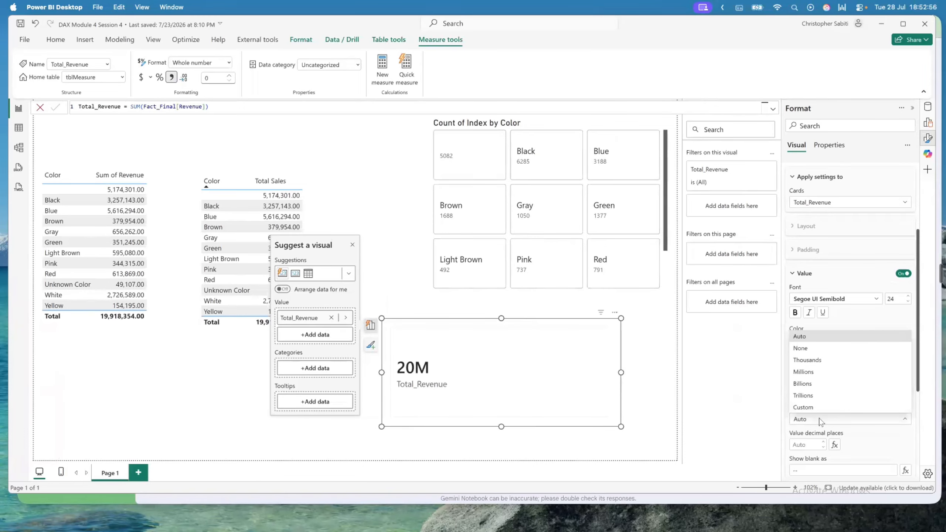
pyautogui.click(806, 361)
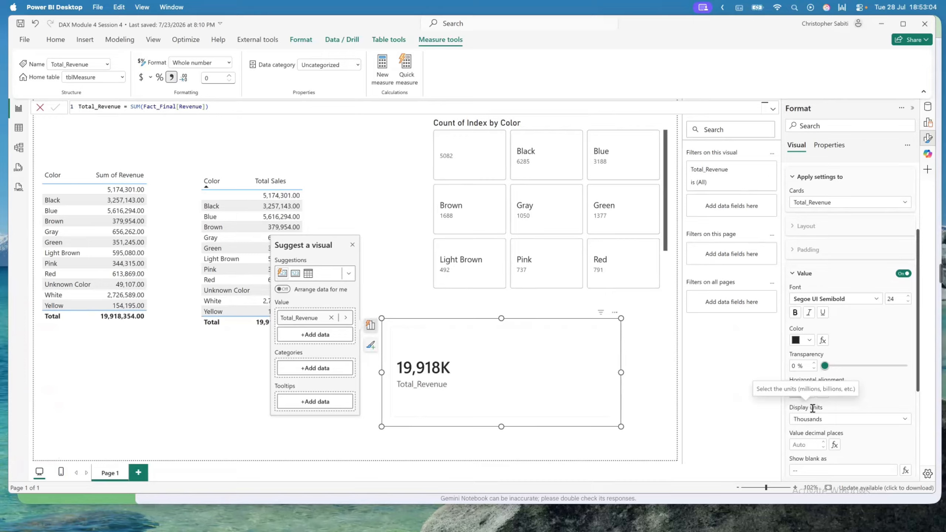
# Set the display units of the Total_Revenue callout value to None
pyautogui.click(839, 422)
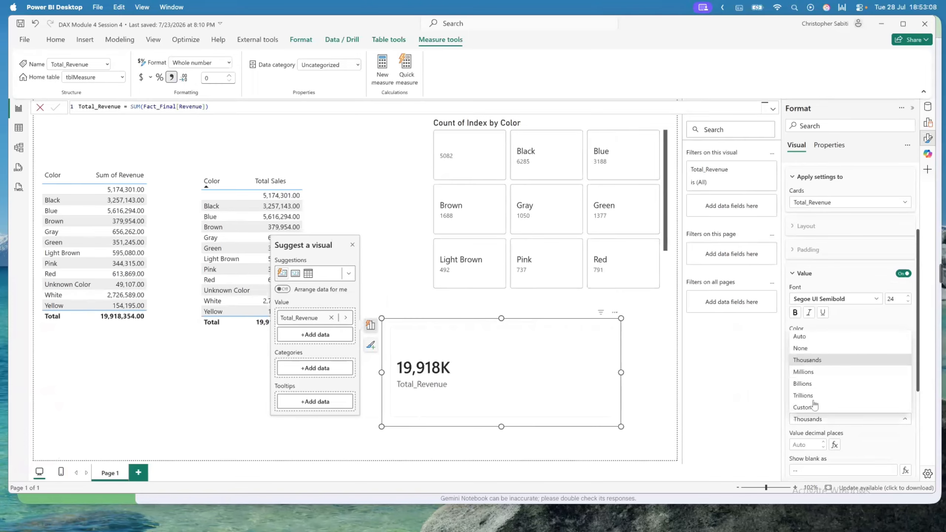
pyautogui.click(801, 352)
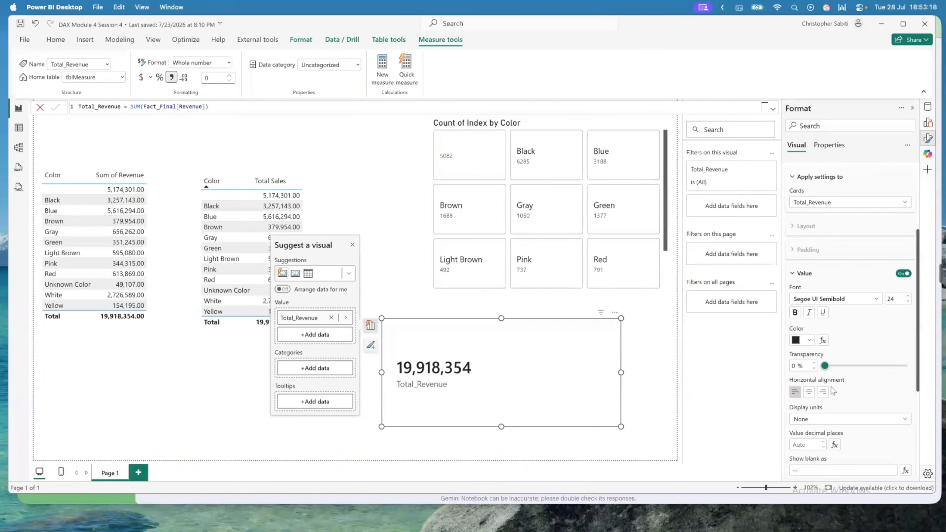
pyautogui.click(824, 420)
pyautogui.click(801, 346)
pyautogui.scroll(2, 834, 298)
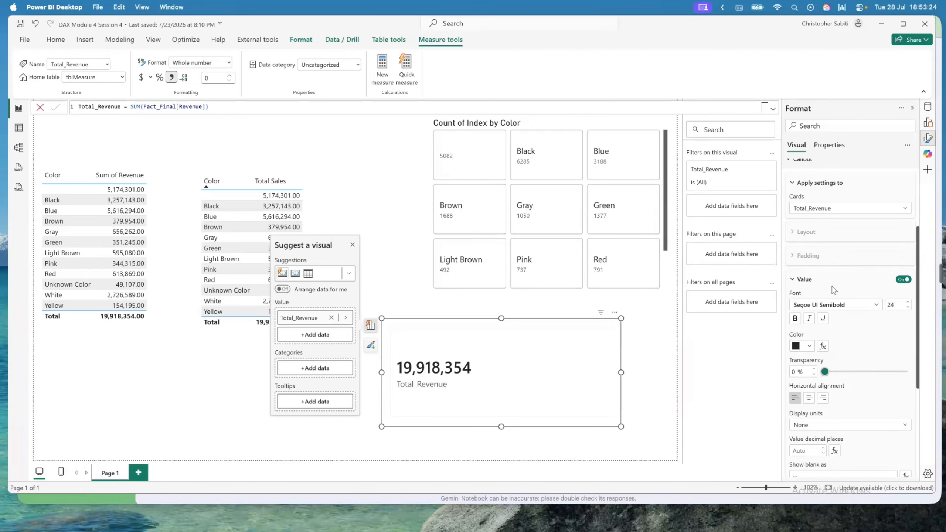
# Move the Total_Revenue card slightly left and up on the report page
pyautogui.click(807, 214)
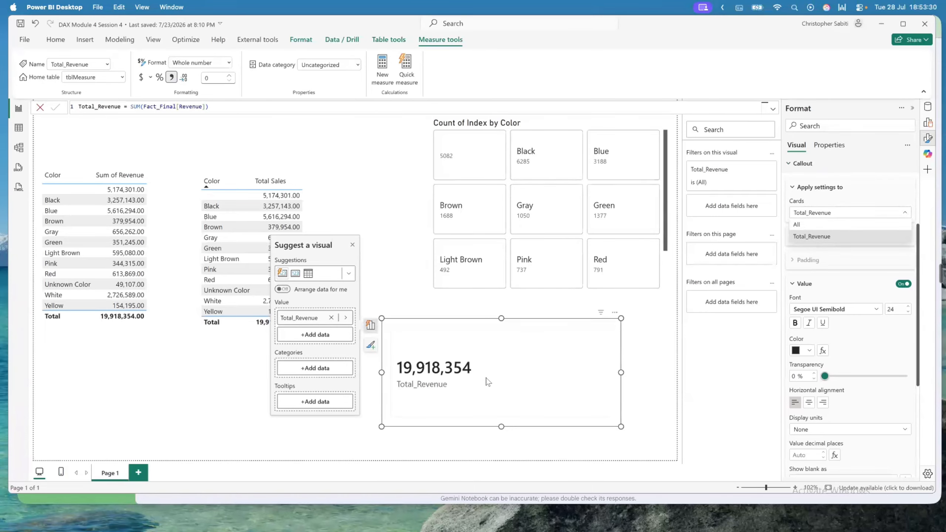
pyautogui.click(492, 355)
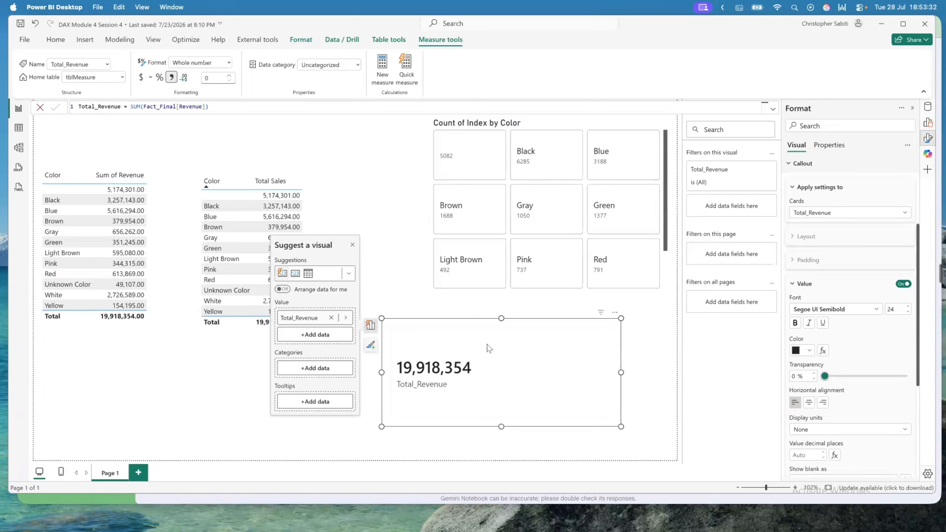
pyautogui.moveTo(486, 348); pyautogui.dragTo(461, 349)
pyautogui.click(462, 349)
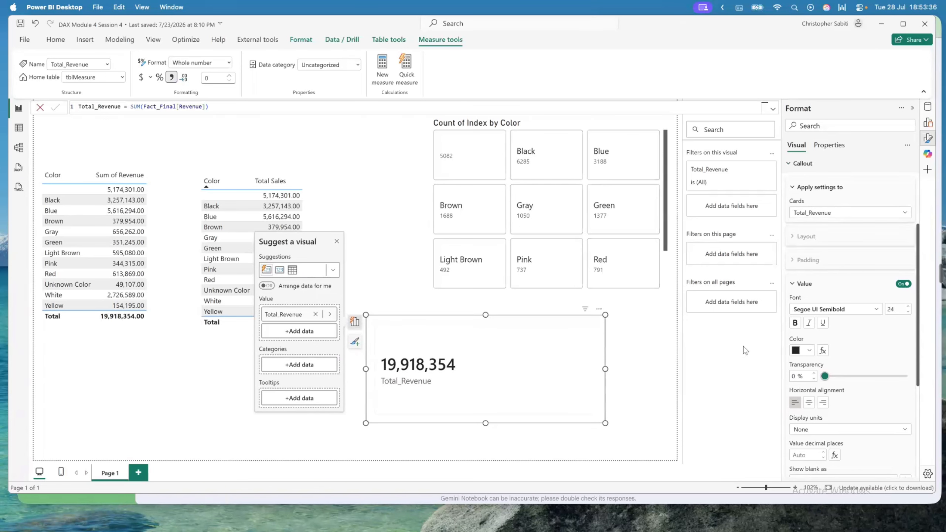
# Compare the Callout value options offered for all cards with those offered for Total_Revenue alone
pyautogui.click(807, 213)
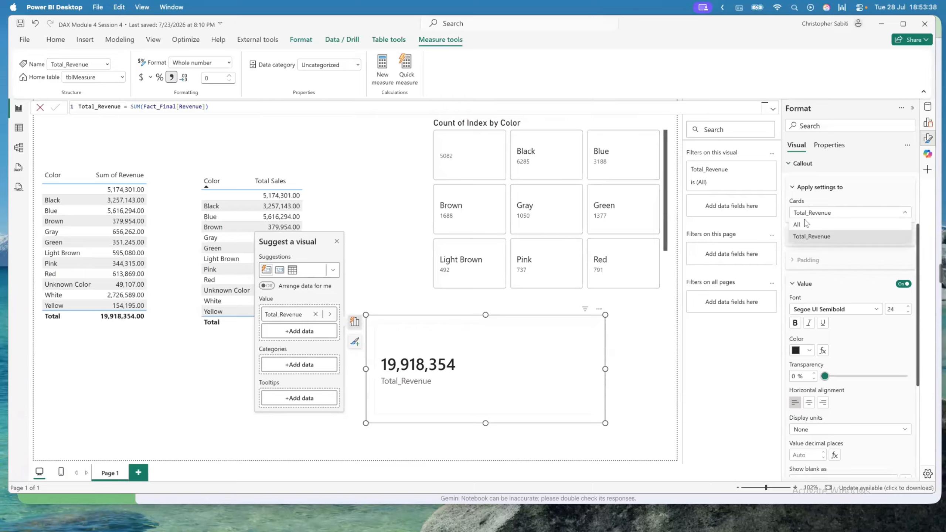
pyautogui.click(808, 225)
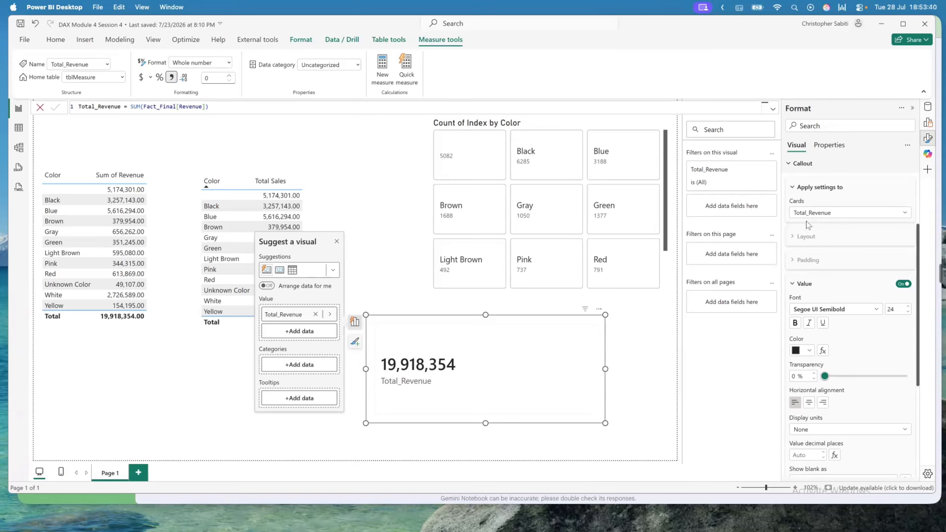
pyautogui.click(805, 286)
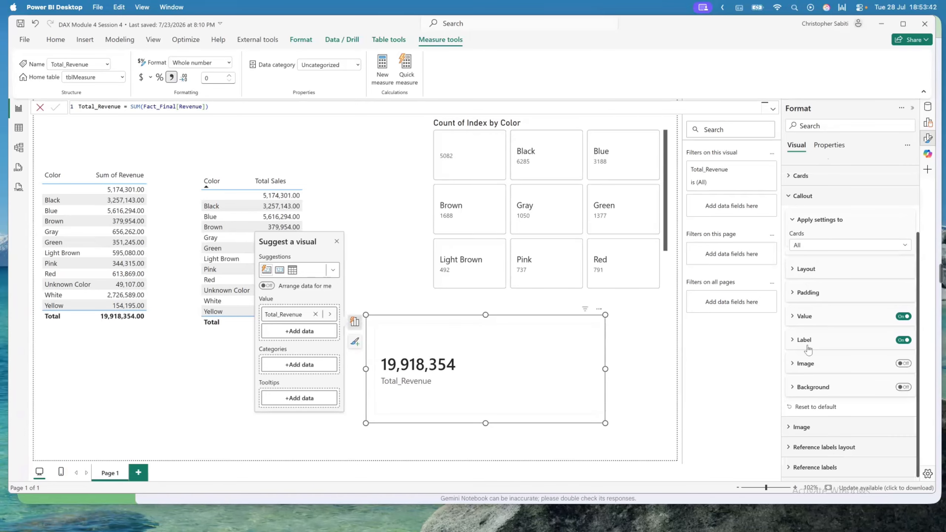
pyautogui.click(796, 316)
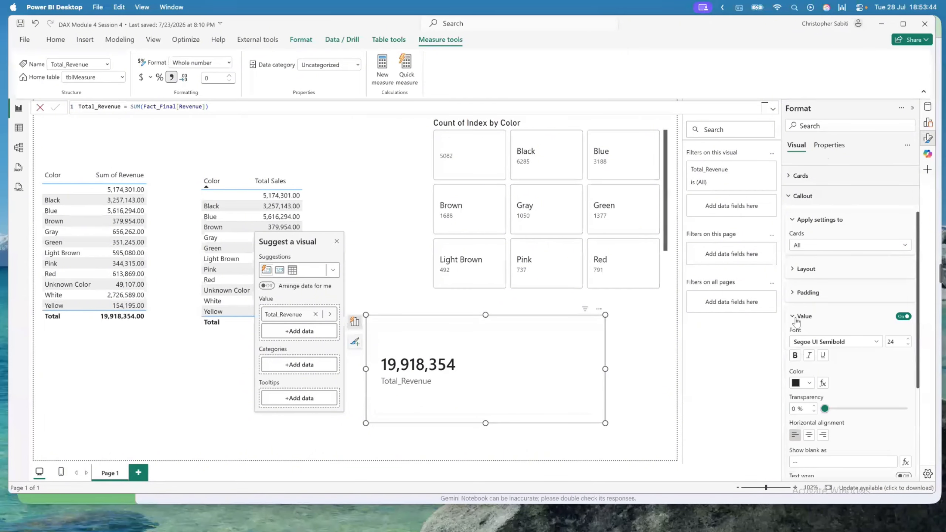
pyautogui.scroll(-3, 821, 301)
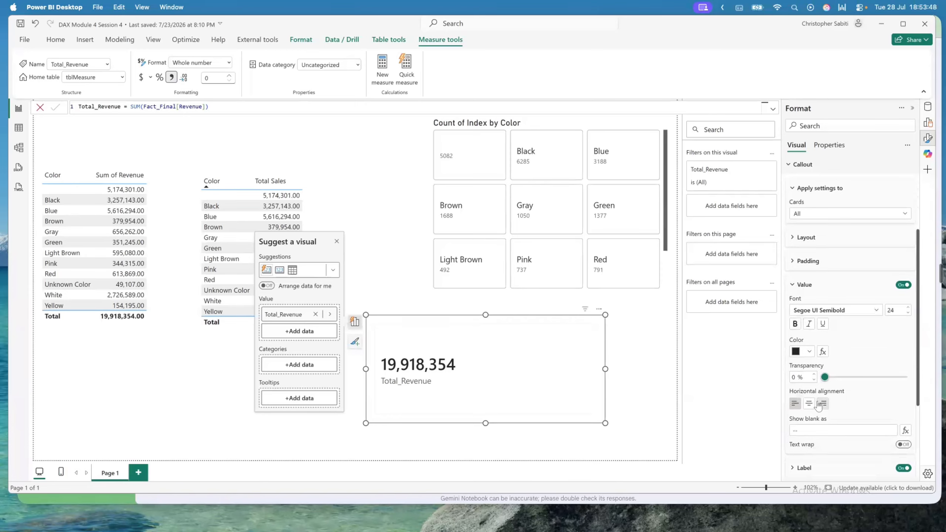
pyautogui.scroll(-1, 819, 405)
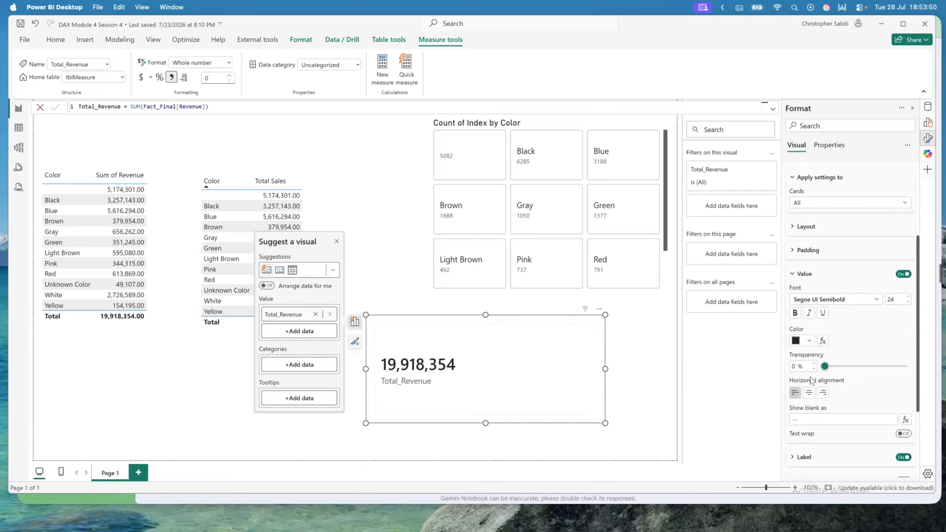
pyautogui.click(837, 205)
pyautogui.click(826, 227)
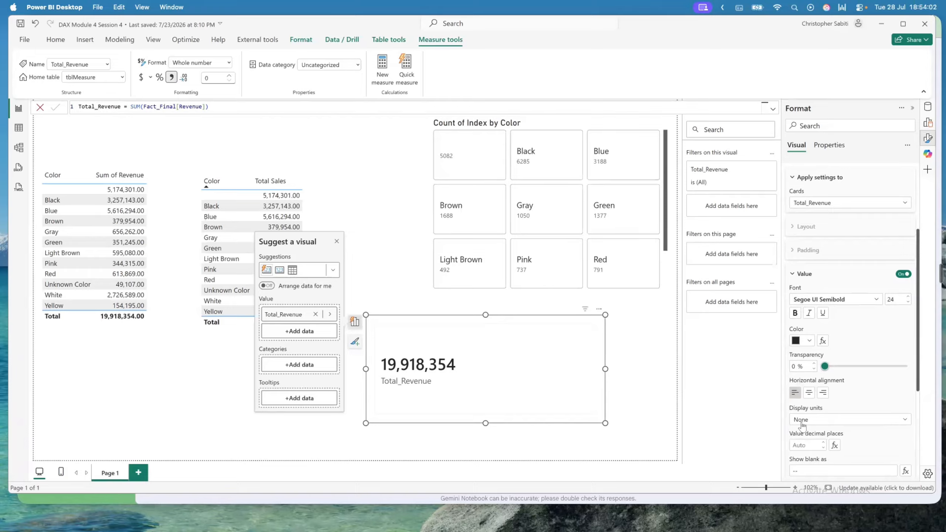
# With the Callout settings still applied to Total_Revenue, set its value display units to Custom
pyautogui.click(811, 204)
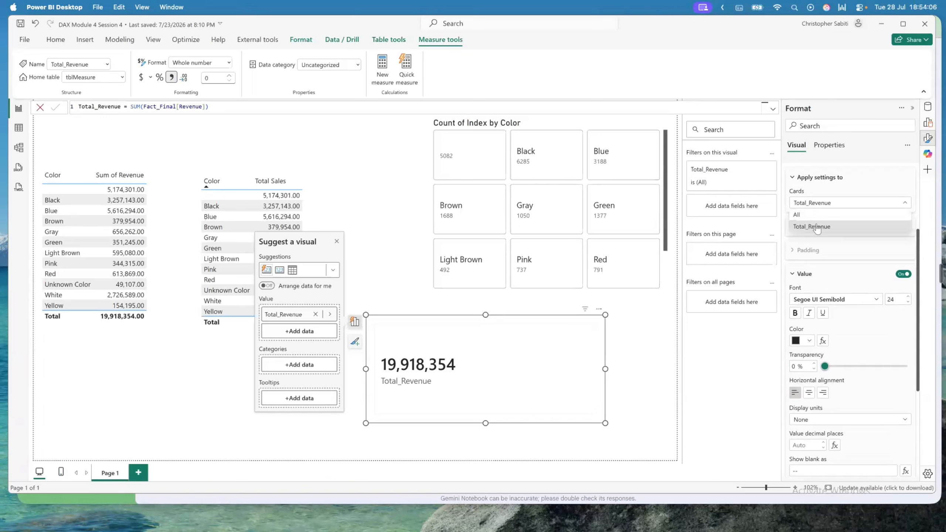
pyautogui.click(807, 424)
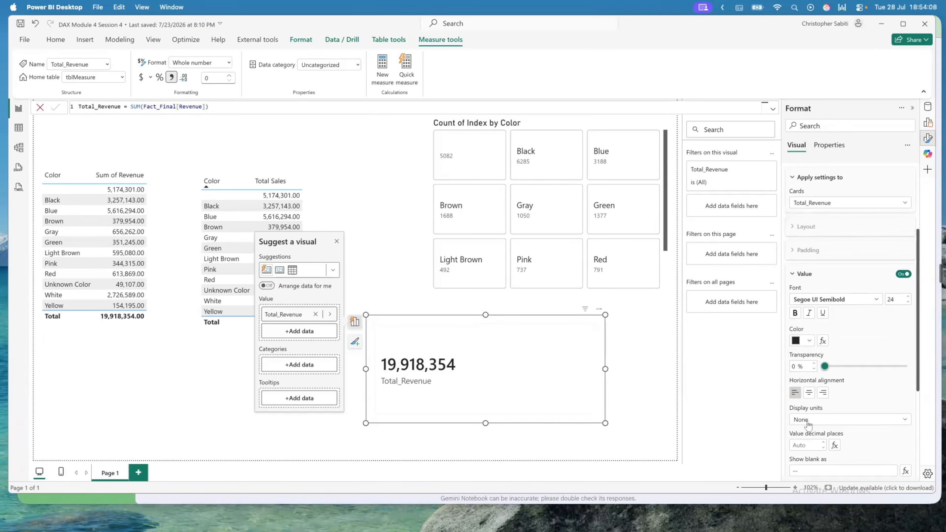
pyautogui.click(807, 424)
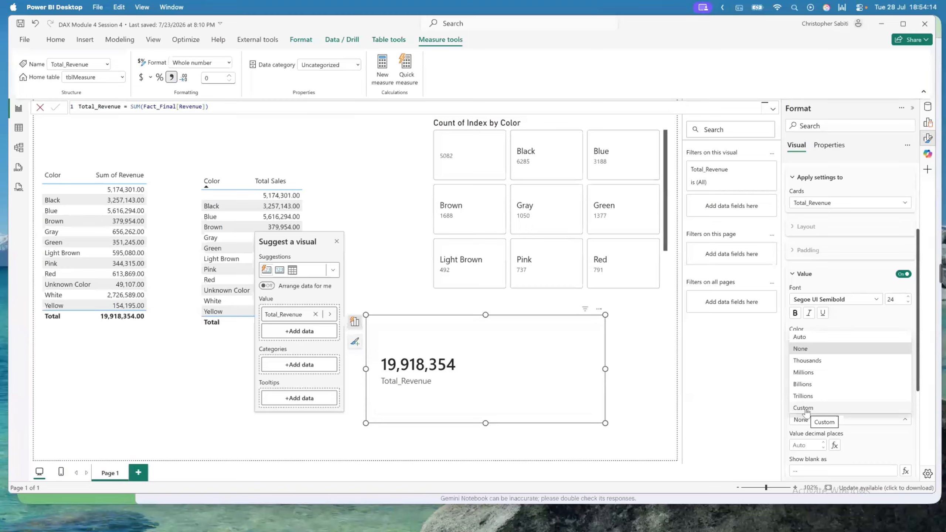
pyautogui.click(804, 407)
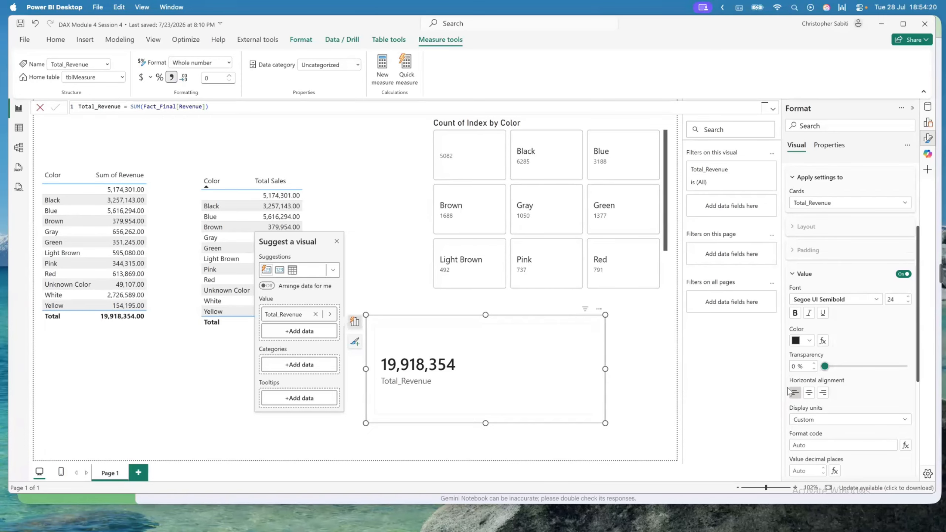
# Set the Total_Revenue callout's display units to Auto and change the measure's number format to Decimal number
pyautogui.click(819, 419)
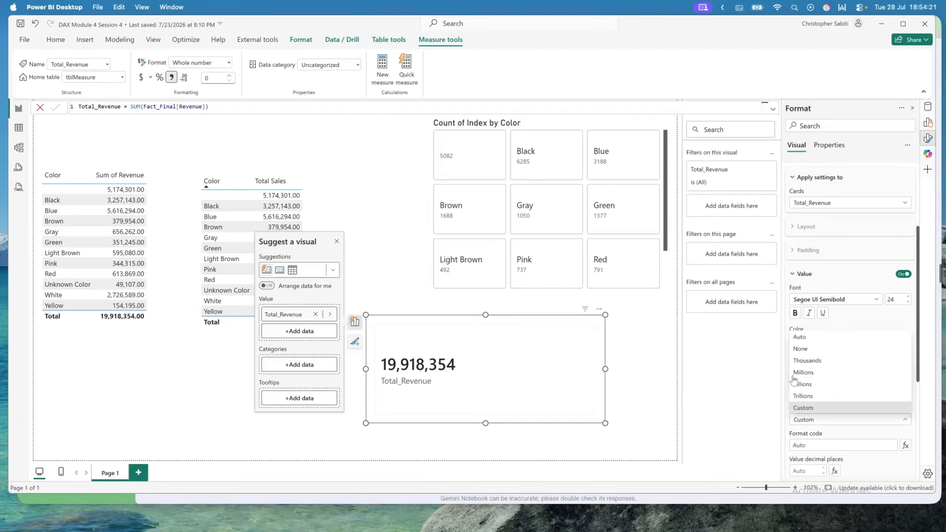
pyautogui.click(797, 337)
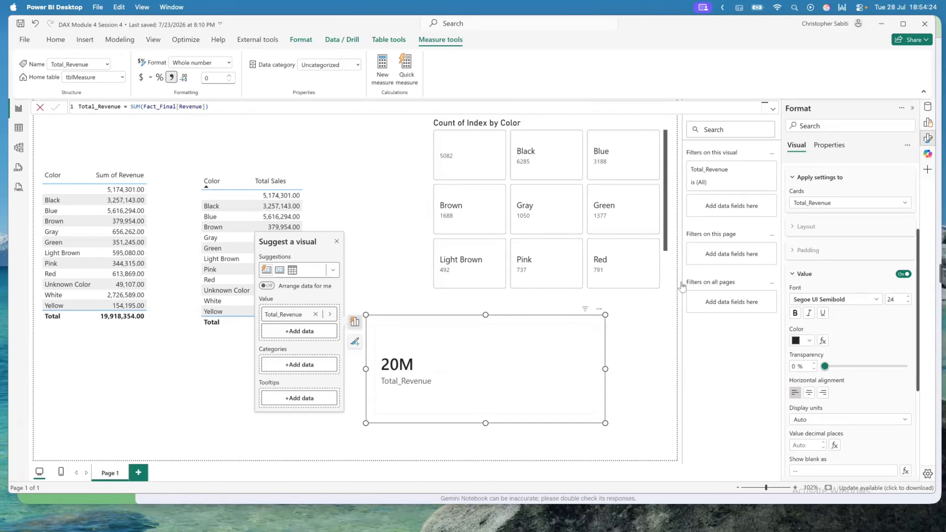
pyautogui.click(221, 64)
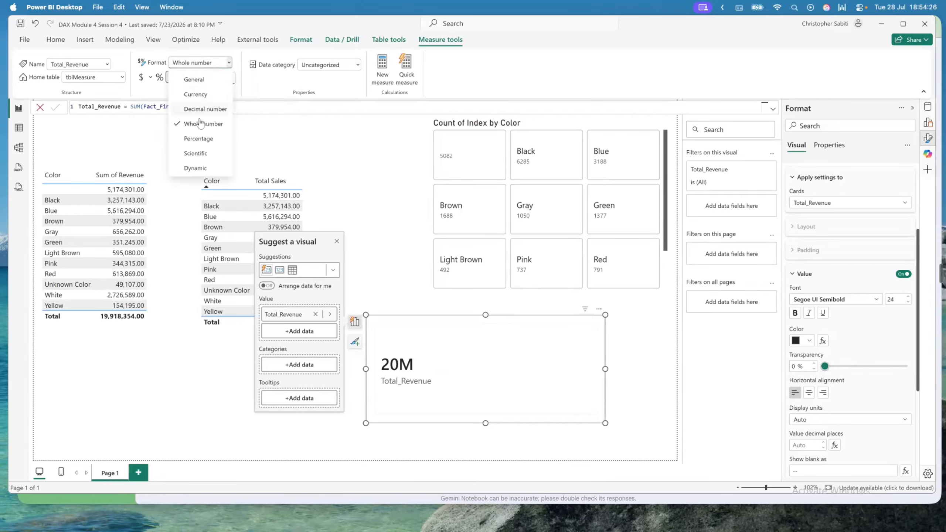
pyautogui.click(205, 107)
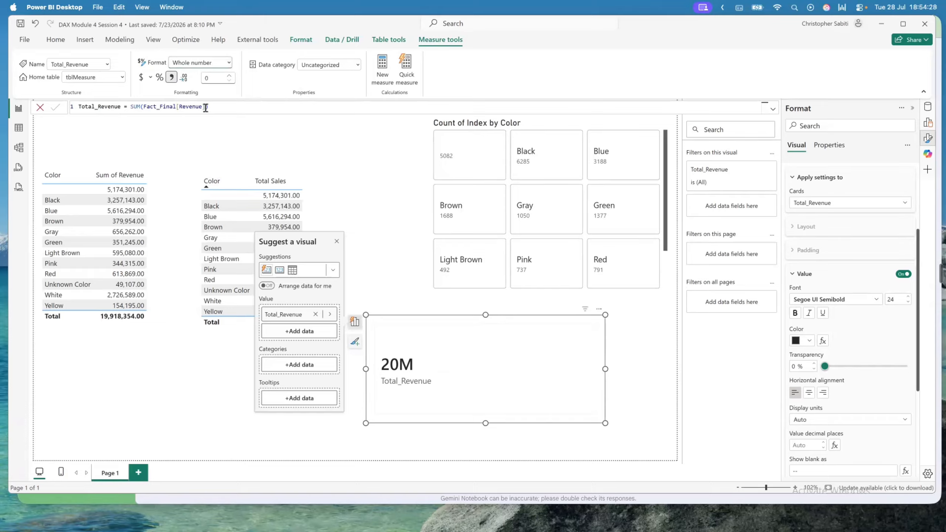
pyautogui.click(336, 242)
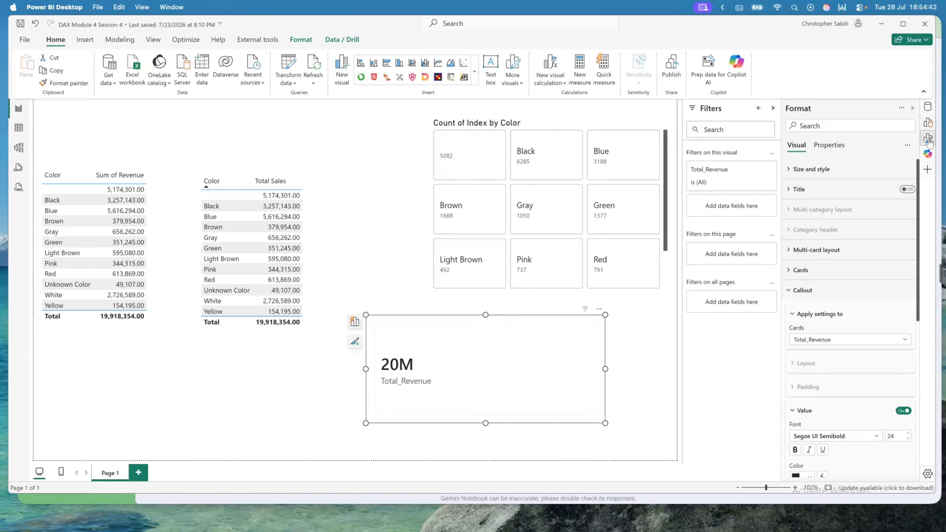
# Set the Total_Revenue measure in tblMeasure to show 1 decimal place
pyautogui.click(927, 106)
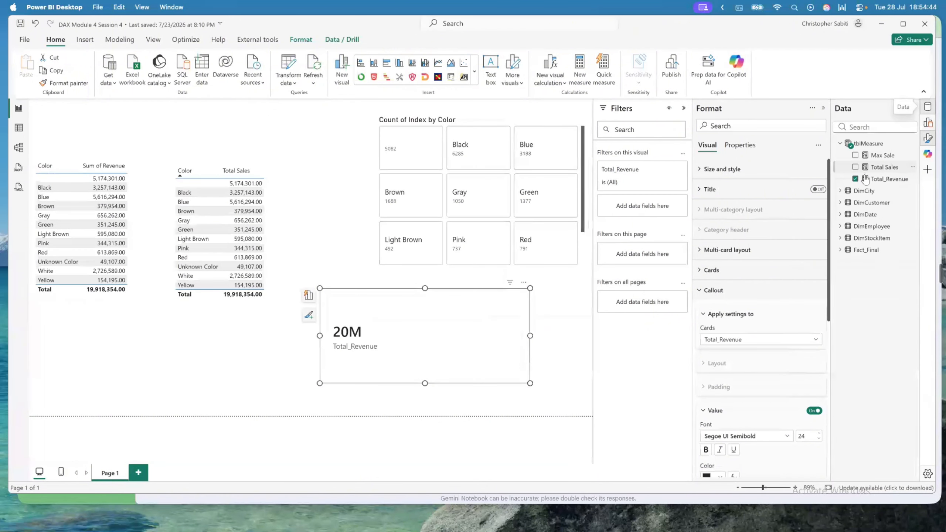
pyautogui.click(881, 179)
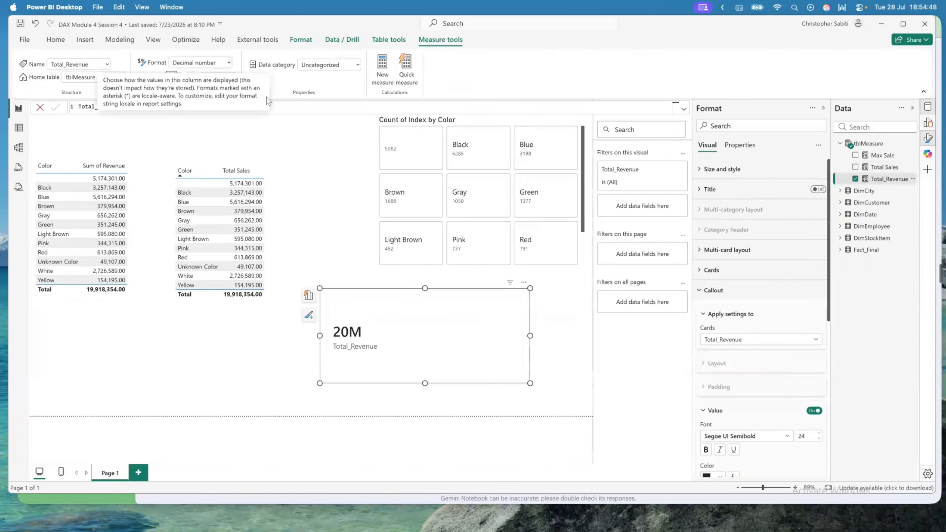
pyautogui.click(229, 76)
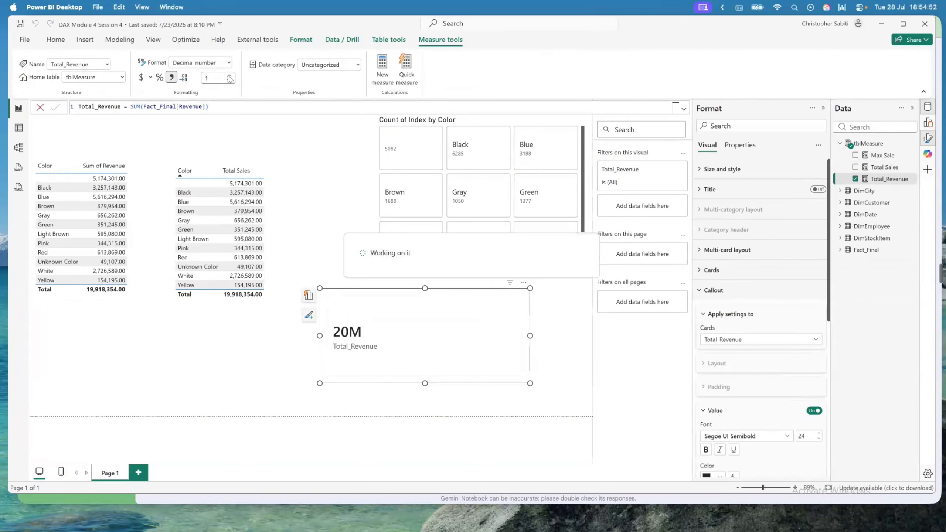
pyautogui.click(209, 80)
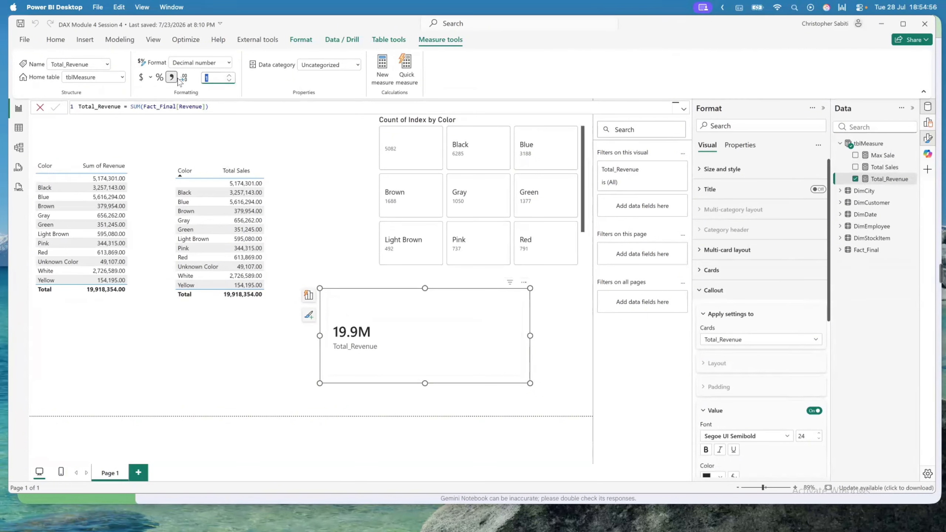
pyautogui.write('2')
pyautogui.click(276, 139)
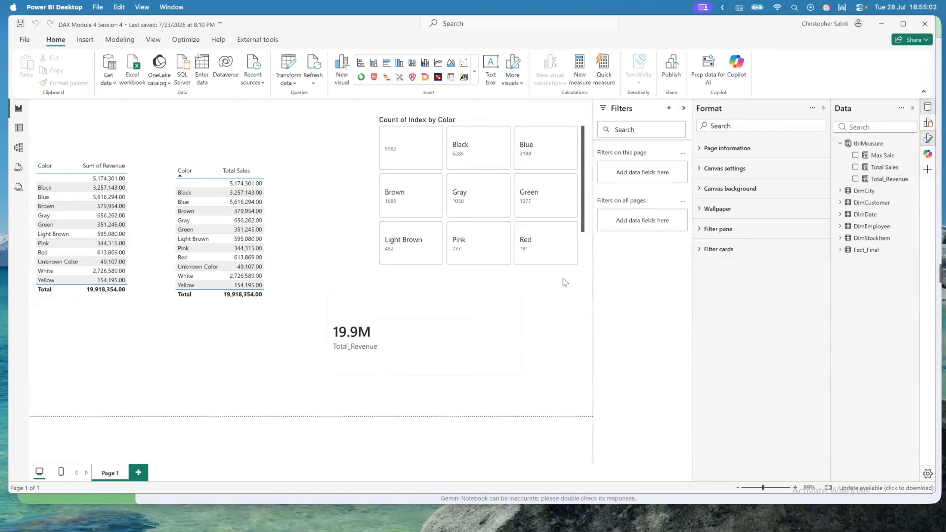
# Examine the columns of the Fact_Final table in Table view, including Profit, and return to the report page
pyautogui.click(888, 179)
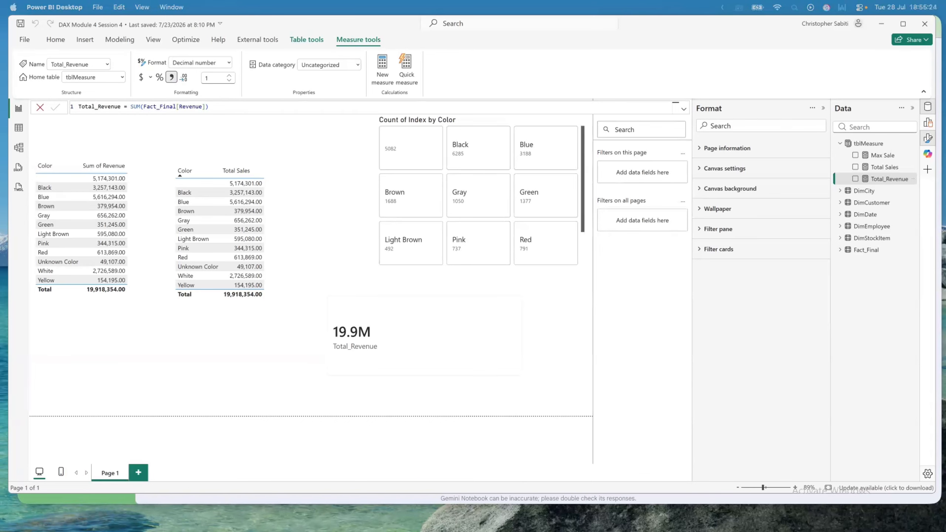
pyautogui.click(19, 130)
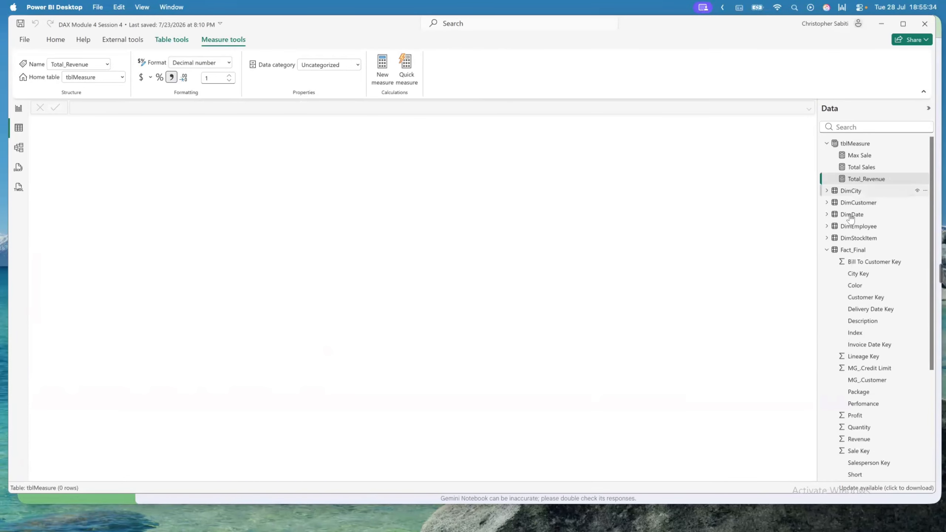
pyautogui.click(827, 253)
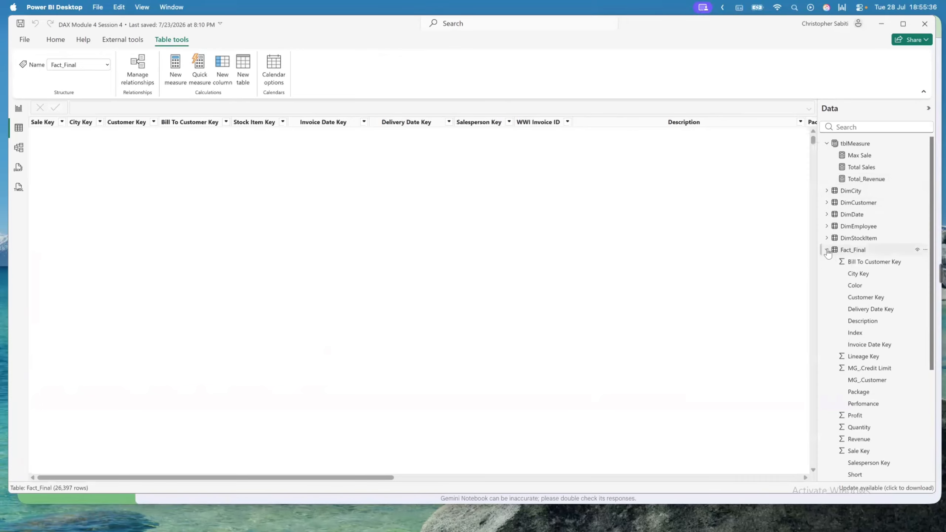
pyautogui.click(826, 251)
pyautogui.moveTo(349, 473); pyautogui.dragTo(574, 471)
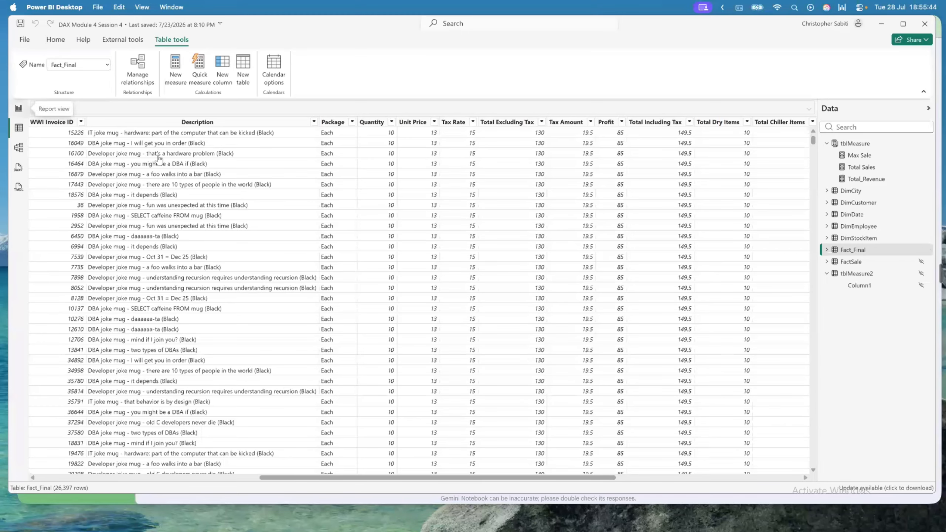
pyautogui.click(18, 109)
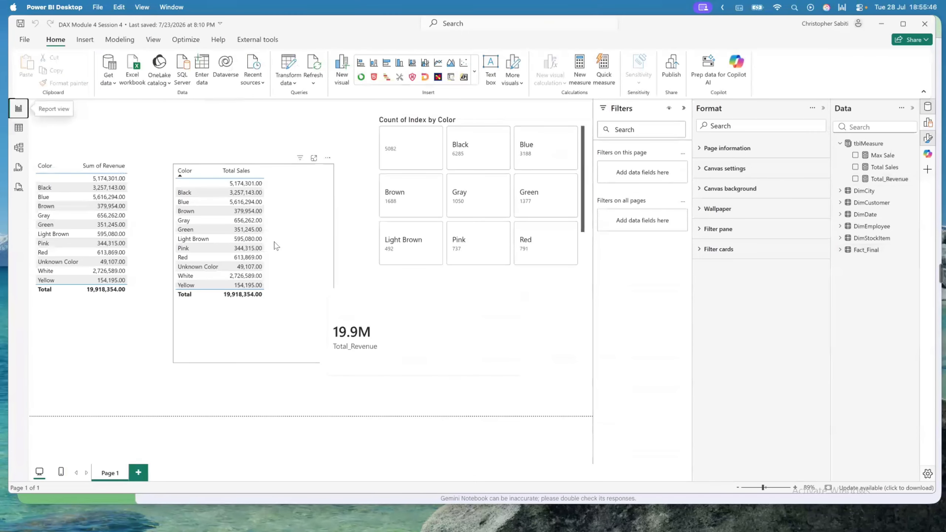
# Remove the Color by Total Sales table and the Color by Sum of Revenue table from the report page
pyautogui.click(289, 205)
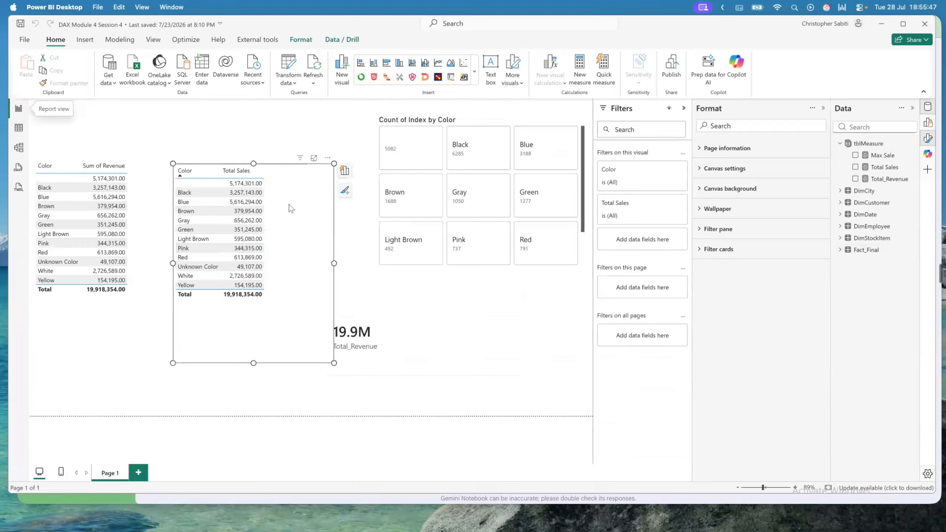
pyautogui.click(327, 158)
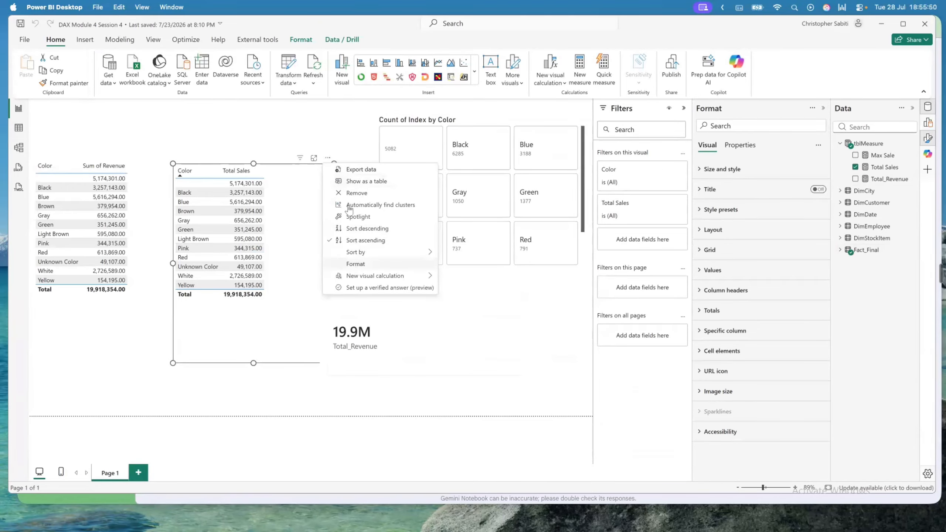
pyautogui.click(352, 192)
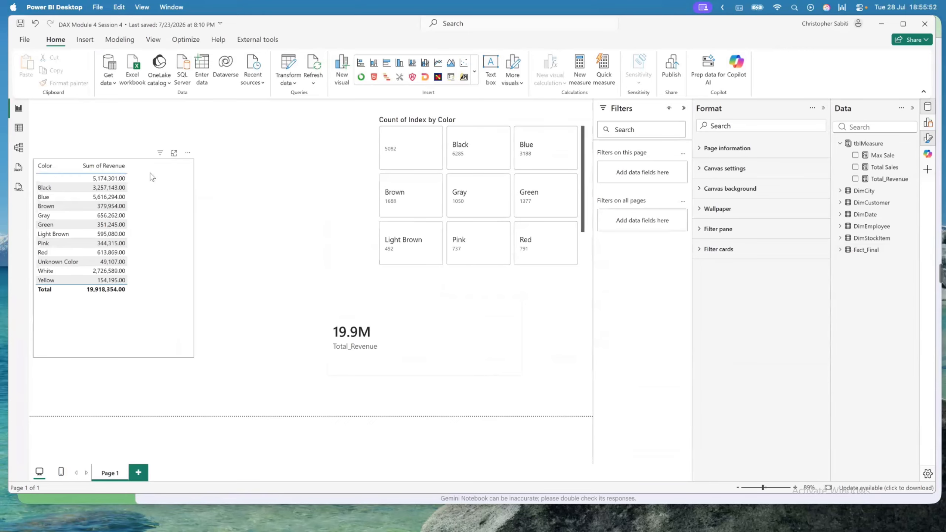
pyautogui.click(155, 177)
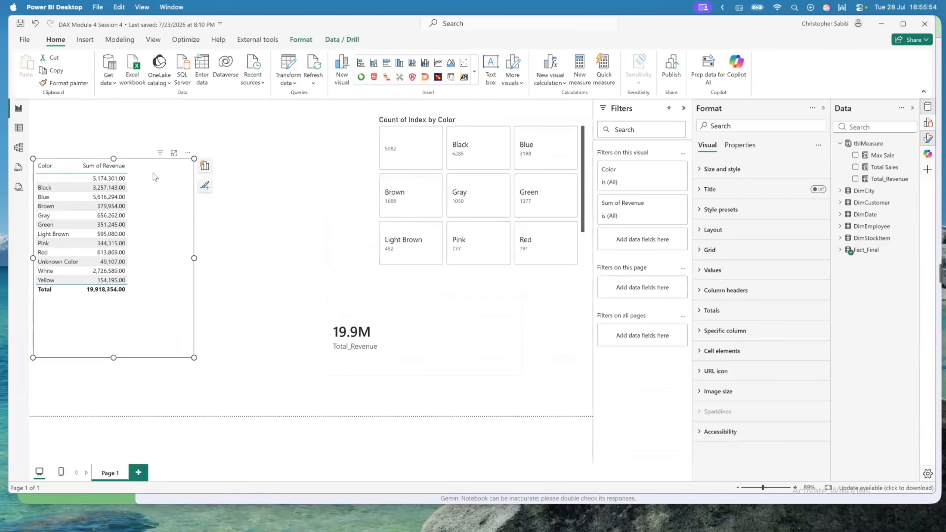
pyautogui.click(187, 153)
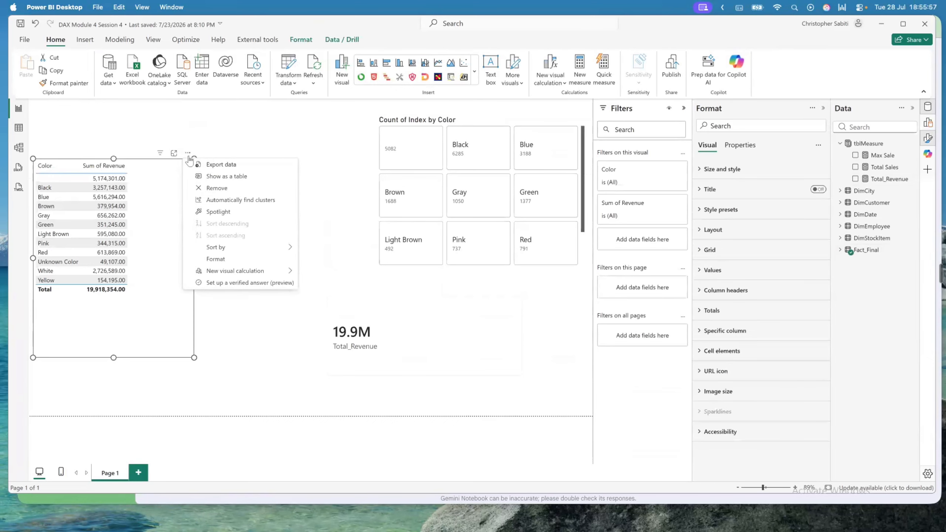
pyautogui.click(224, 189)
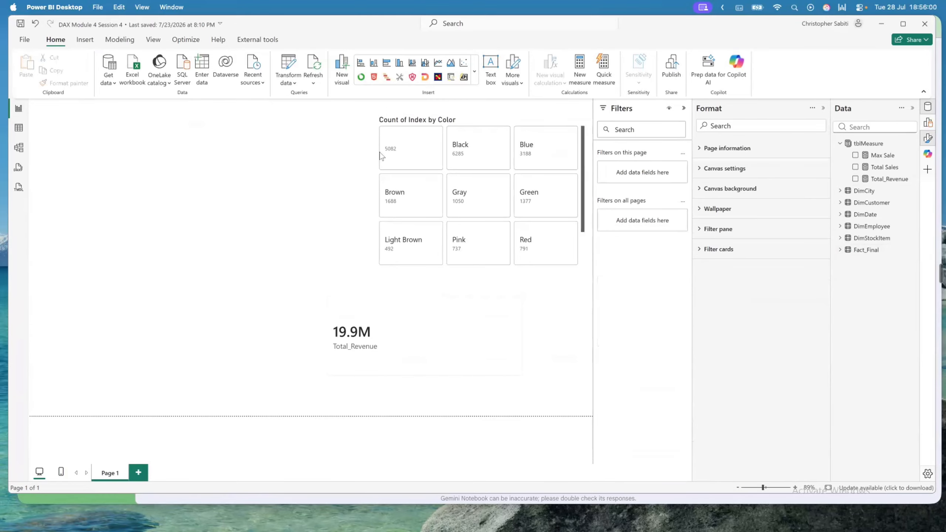
# Move the Count of Index by Color visual lower and place the Total_Revenue card in the page's upper-left corner
pyautogui.moveTo(418, 121); pyautogui.dragTo(414, 207)
pyautogui.moveTo(366, 299); pyautogui.dragTo(101, 122)
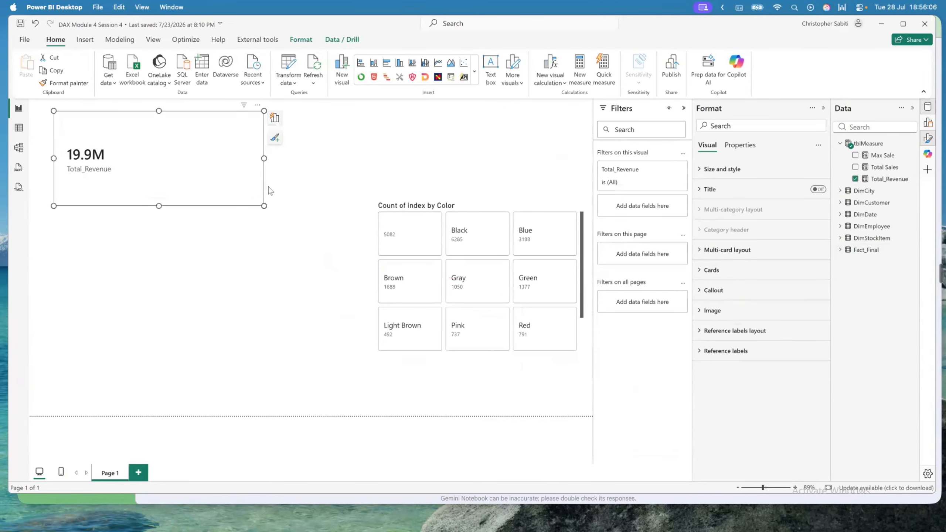
pyautogui.click(427, 117)
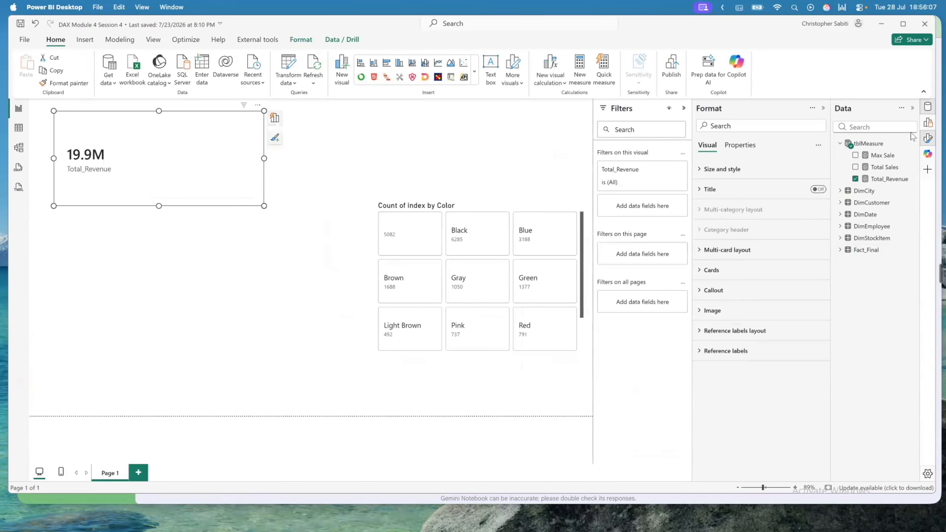
# Start a new measure in tblMeasure and name it Total_Profit
pyautogui.click(872, 145)
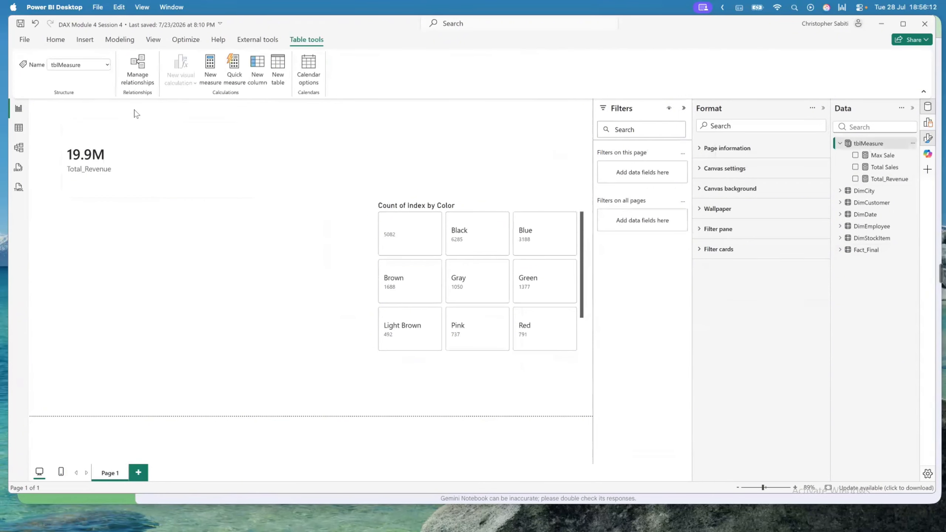
pyautogui.click(208, 74)
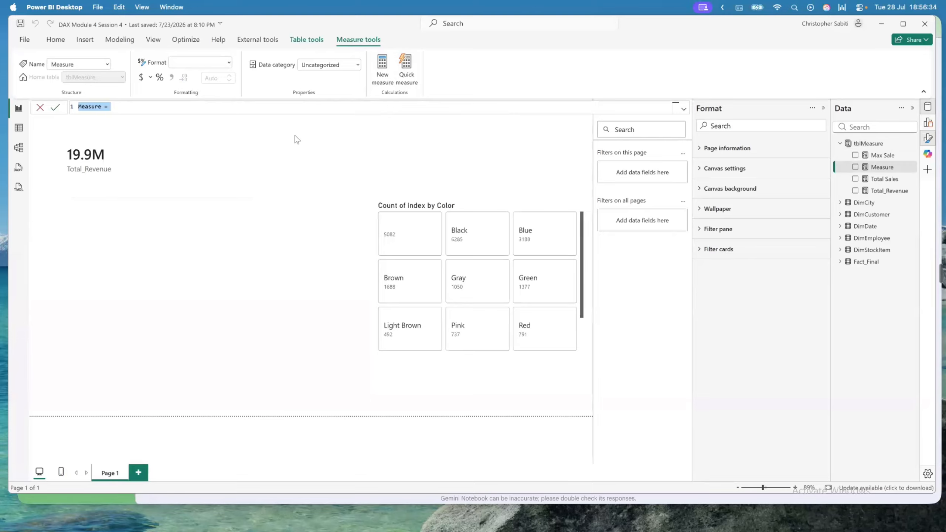
pyautogui.press('BackSpace')
pyautogui.write('Tot')
pyautogui.write('la')
pyautogui.press('BackSpace')
pyautogui.press('BackSpace')
pyautogui.write('al_Profit')
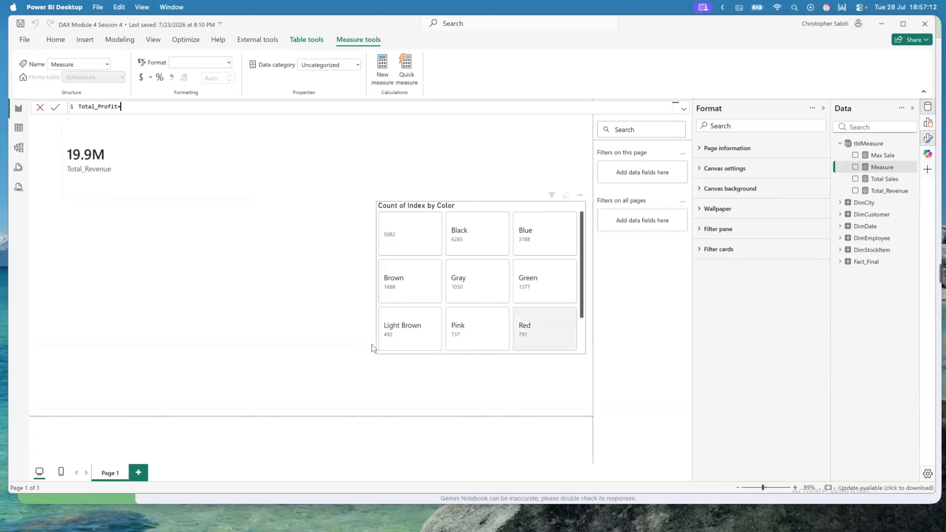
# Define the Total_Profit measure as SUM(Fact_Final[Profit]) and commit the formula
pyautogui.click(101, 108)
pyautogui.click(123, 105)
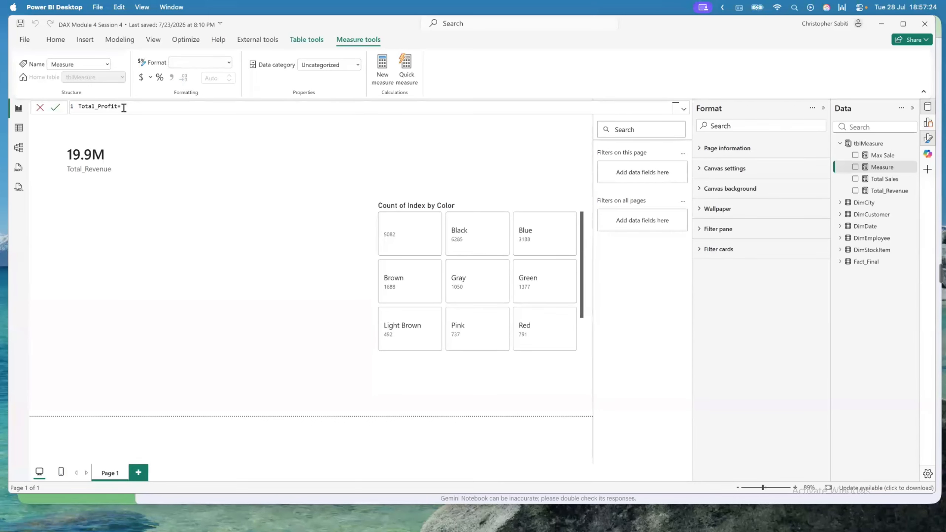
pyautogui.scroll(5, 124, 107)
pyautogui.scroll(4, 123, 107)
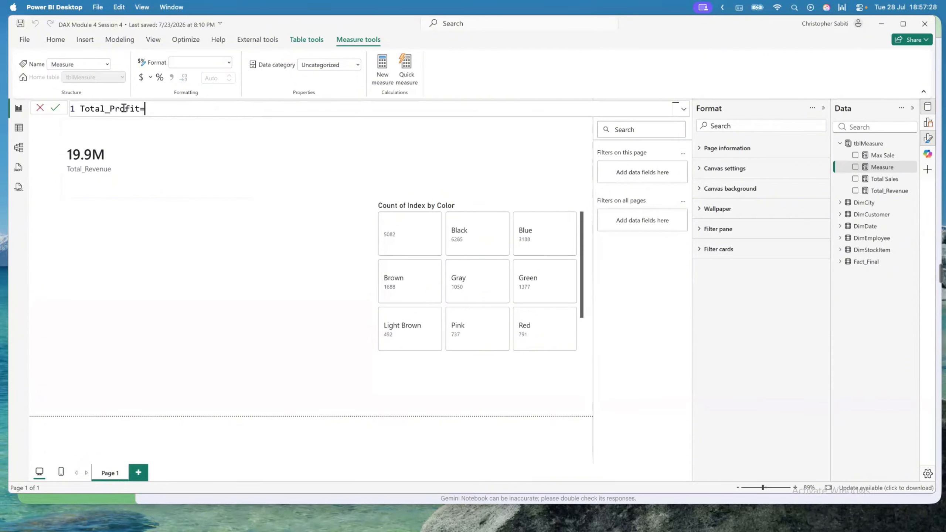
pyautogui.scroll(4, 123, 108)
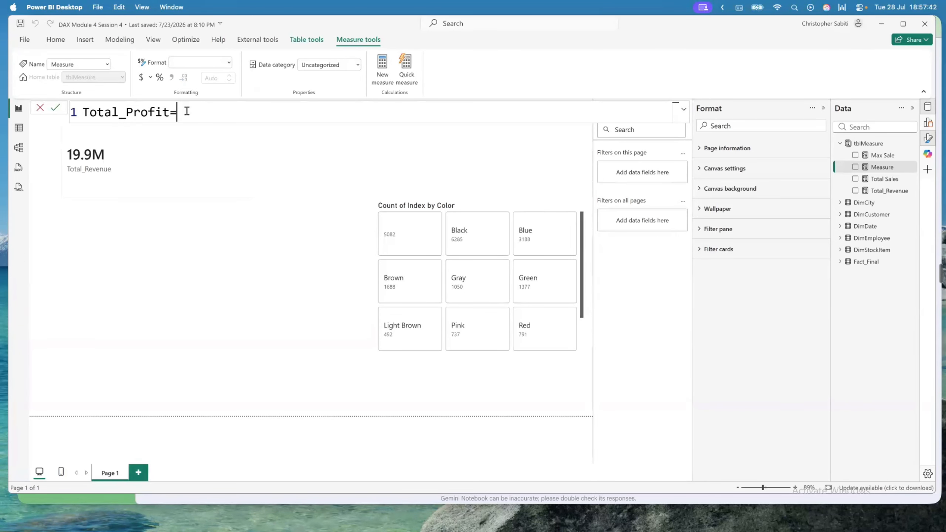
pyautogui.write('sum')
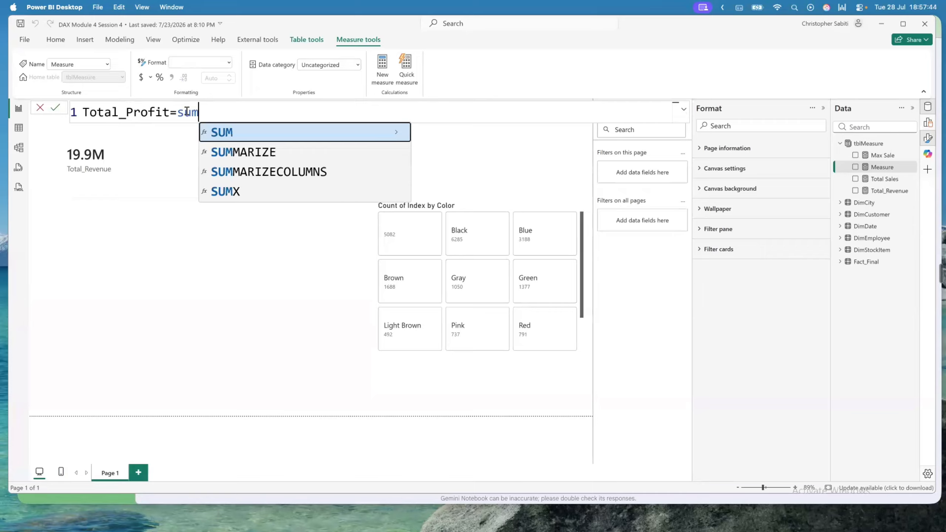
pyautogui.press('Tab')
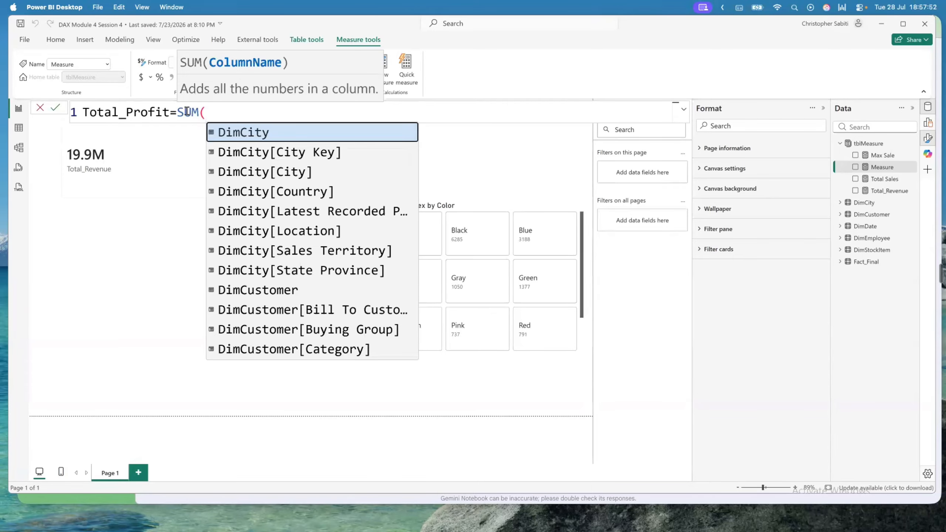
pyautogui.write('pro')
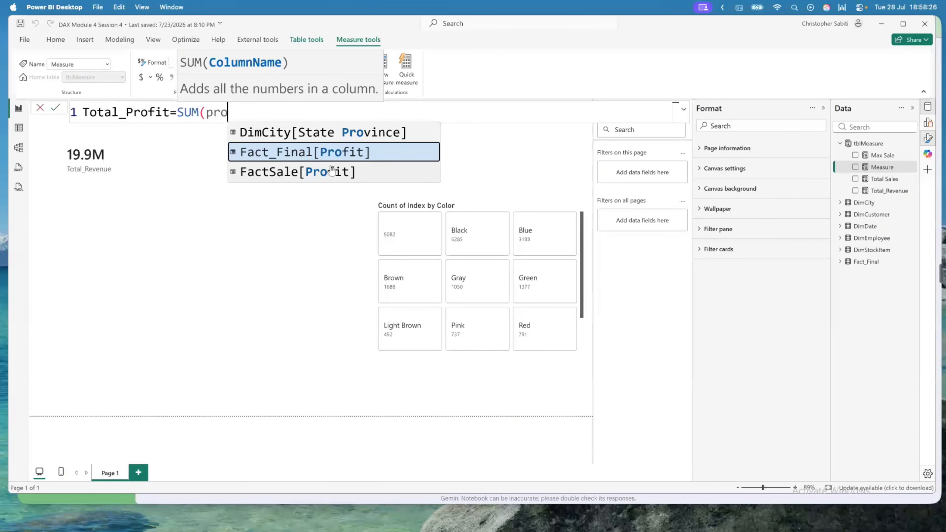
pyautogui.click(333, 152)
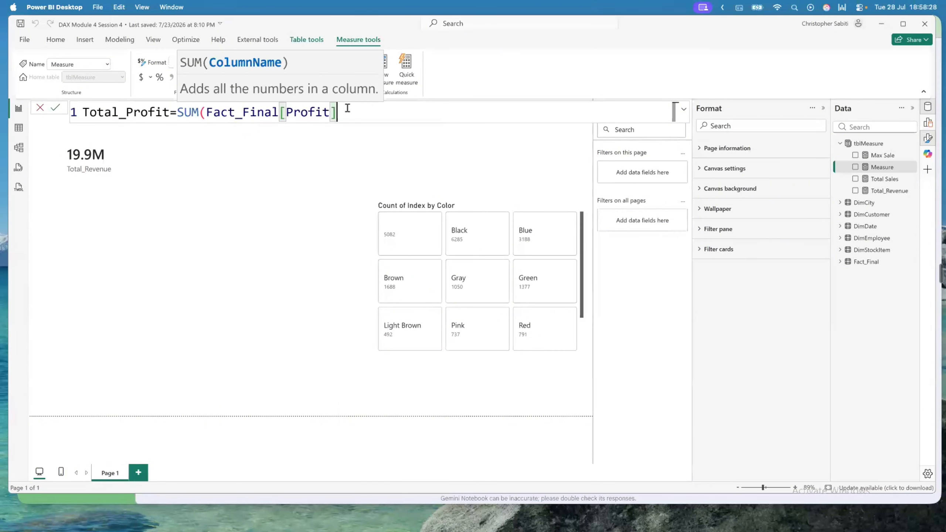
pyautogui.write(')')
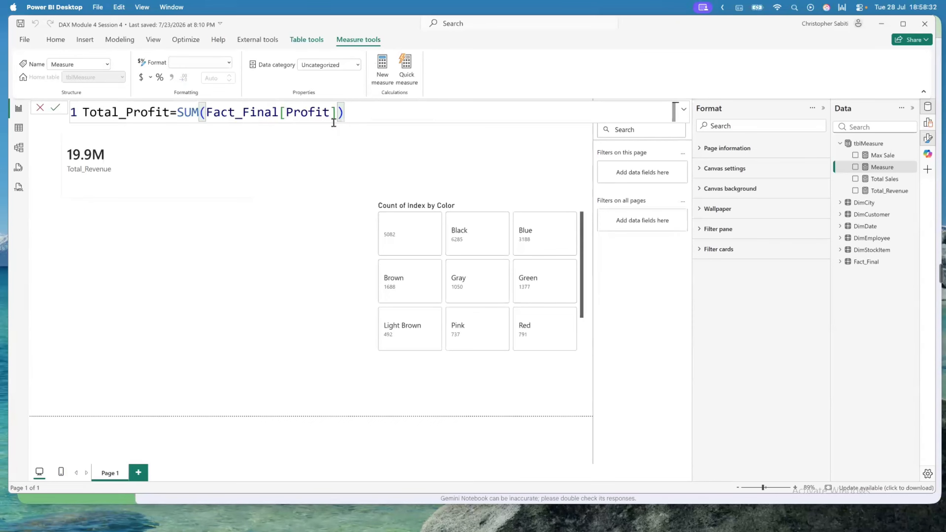
pyautogui.click(56, 109)
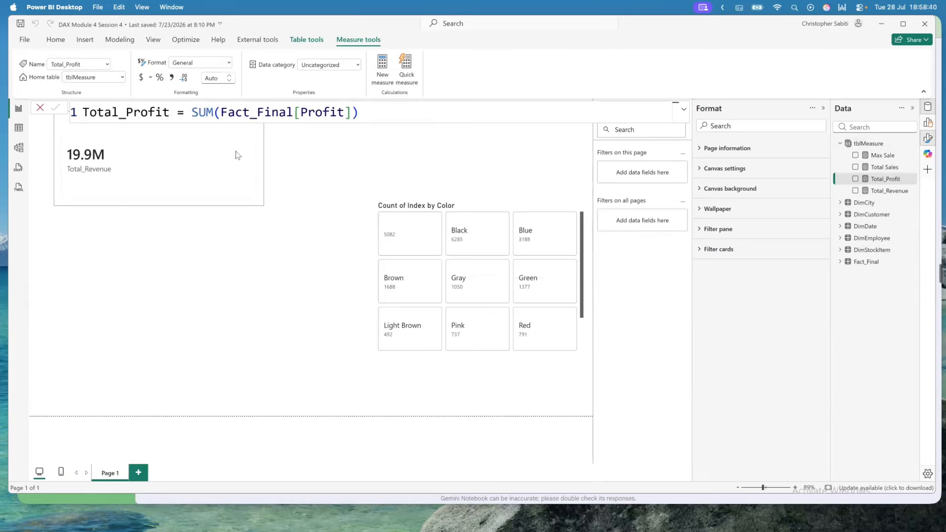
# Add Total_Profit as a second value in the Total_Revenue card, and make the card wider and shorter
pyautogui.moveTo(236, 154); pyautogui.dragTo(229, 168)
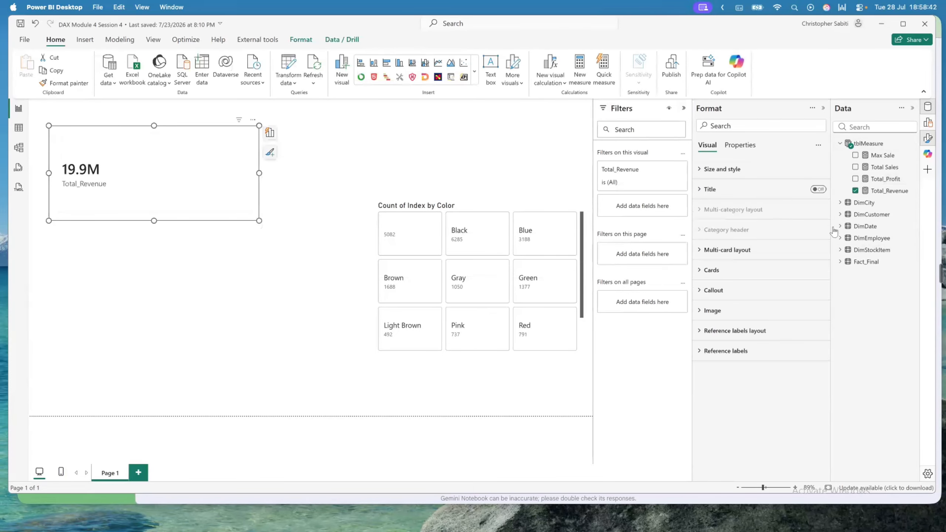
pyautogui.click(928, 123)
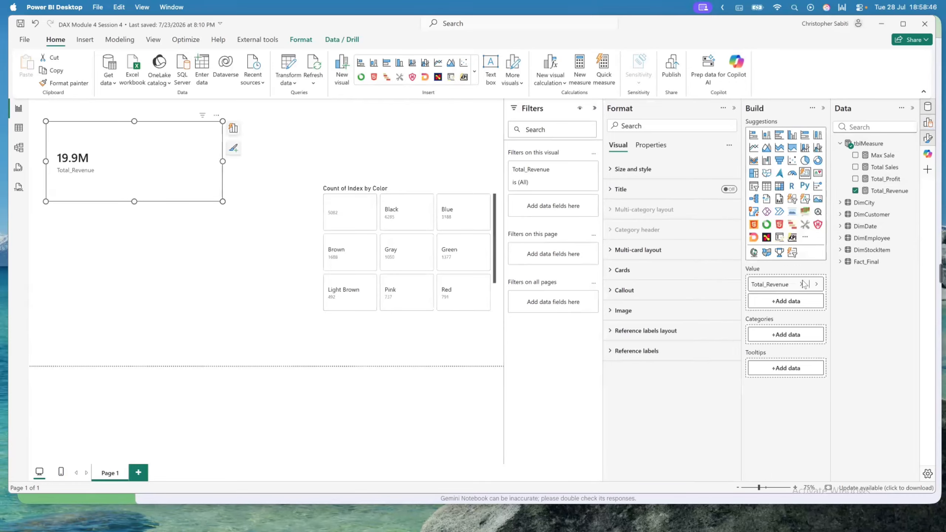
pyautogui.moveTo(879, 180); pyautogui.dragTo(795, 301)
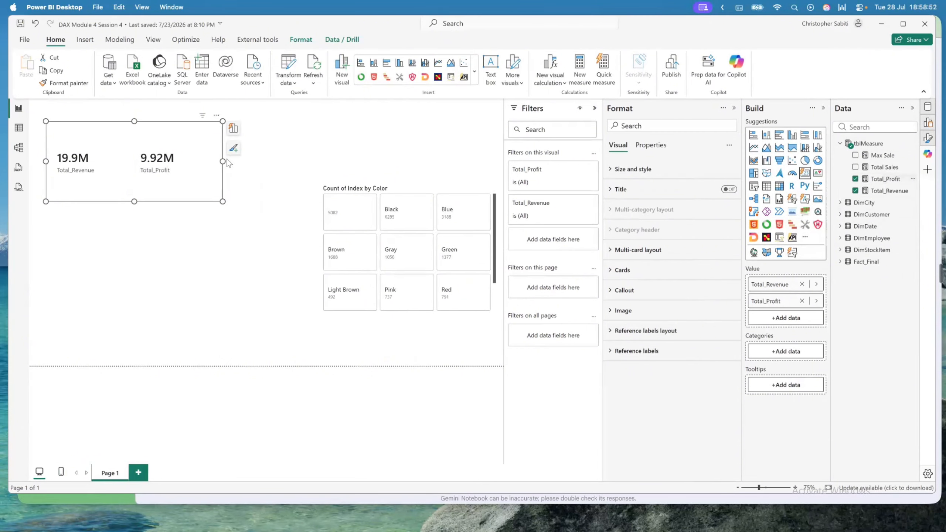
pyautogui.moveTo(224, 161); pyautogui.dragTo(266, 161)
pyautogui.moveTo(265, 202); pyautogui.dragTo(280, 185)
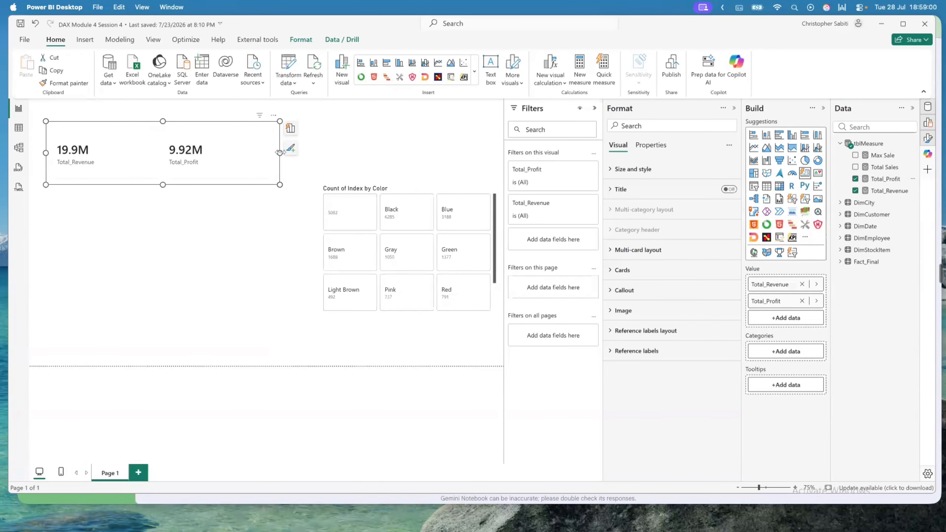
pyautogui.moveTo(280, 152)
pyautogui.mouseDown()
pyautogui.moveTo(253, 153)
pyautogui.moveTo(273, 153)
pyautogui.mouseUp()
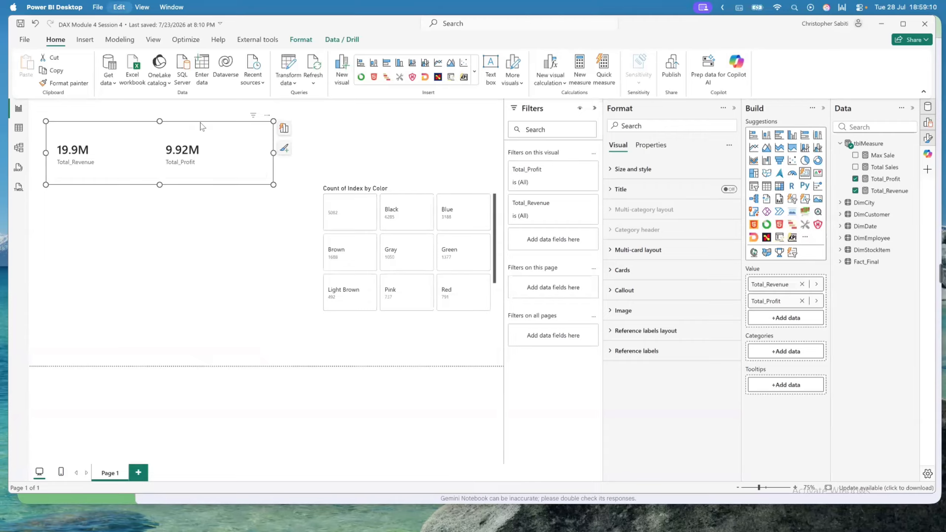
# Duplicate the two-value card, place the copy below the original, and remove Total_Profit from the copy's values
pyautogui.hotkey('ctrl', 'c')
pyautogui.hotkey('ctrl', 'v')
pyautogui.moveTo(203, 137); pyautogui.dragTo(211, 230)
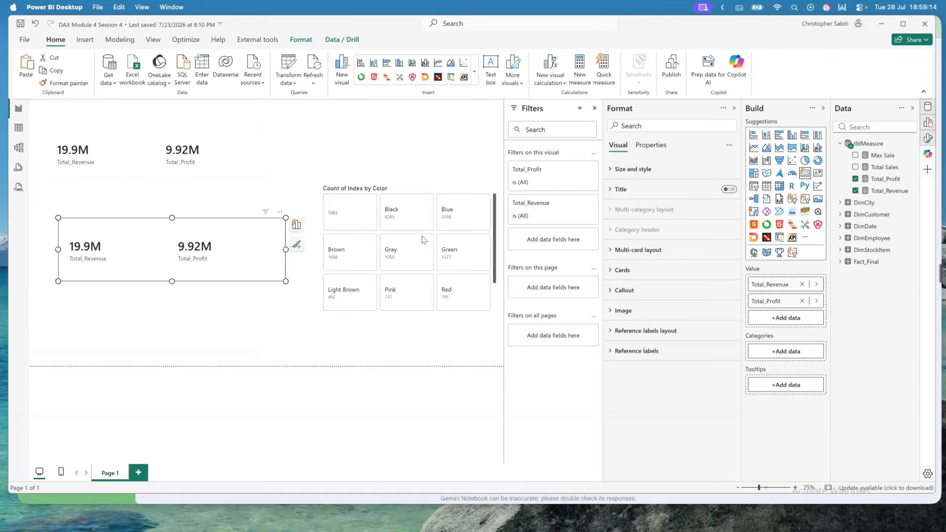
pyautogui.click(802, 301)
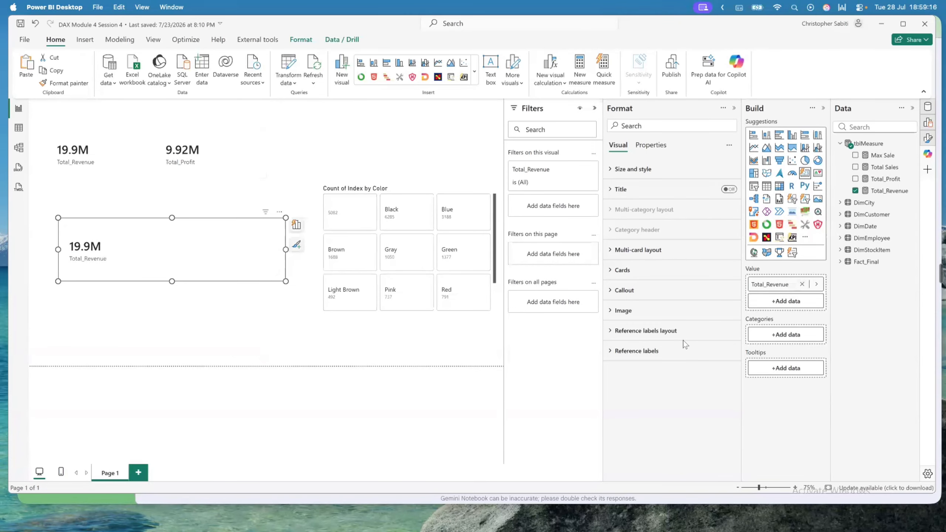
# Add Total_Profit as a reference label on the copied Total_Revenue card and make that card narrower and slightly taller
pyautogui.click(642, 336)
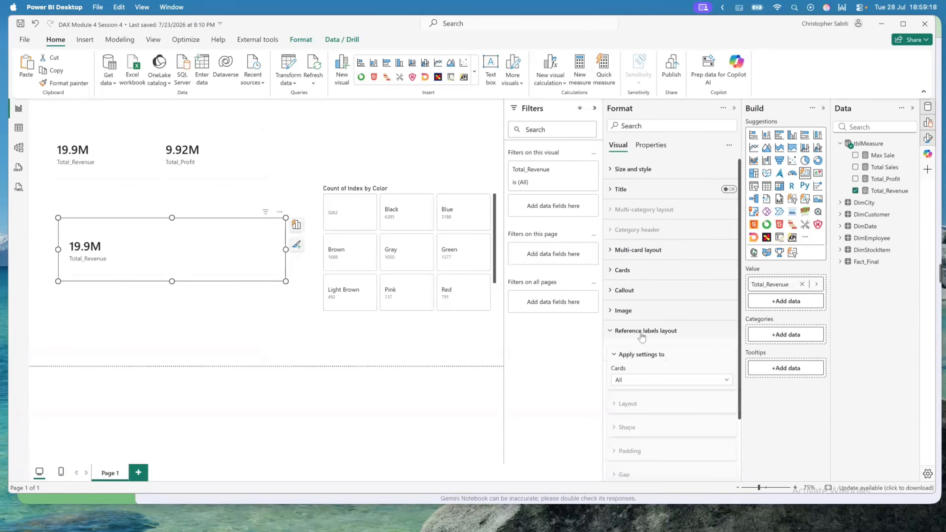
pyautogui.click(641, 336)
pyautogui.click(635, 351)
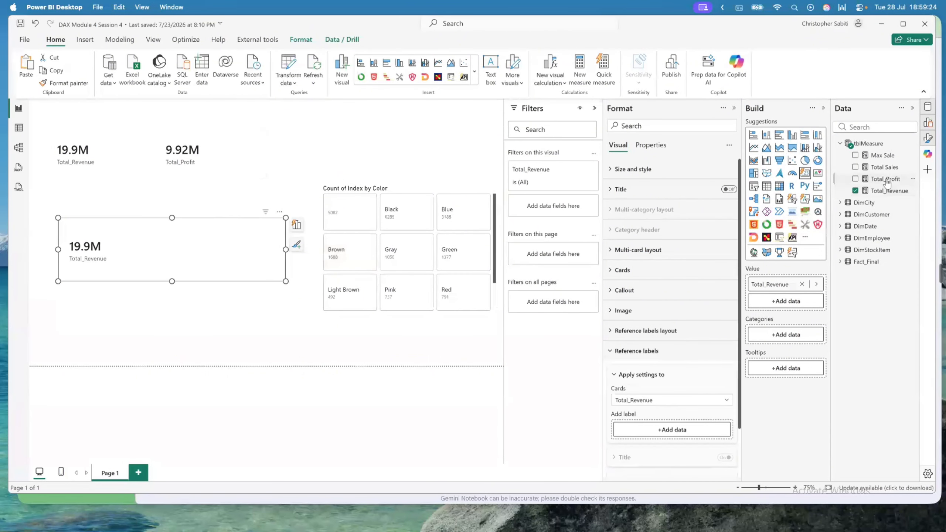
pyautogui.moveTo(884, 180); pyautogui.dragTo(661, 431)
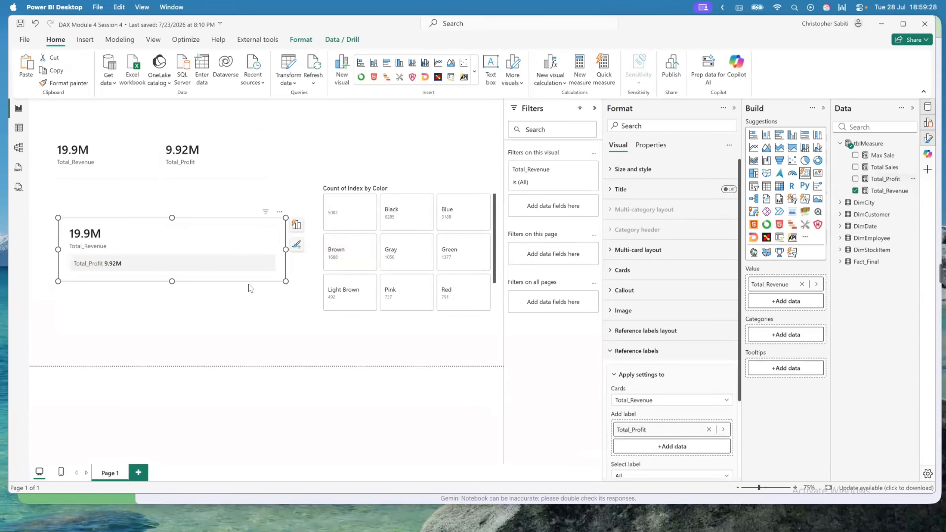
pyautogui.moveTo(286, 280); pyautogui.dragTo(216, 292)
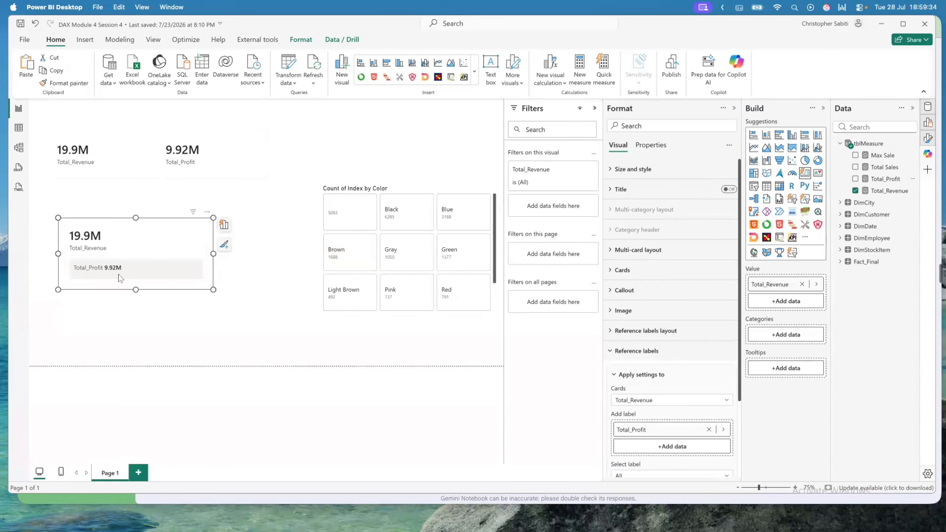
# Filter the cards by Brown and then by Black in the Count of Index by Color slicer to compare both card layouts
pyautogui.click(346, 256)
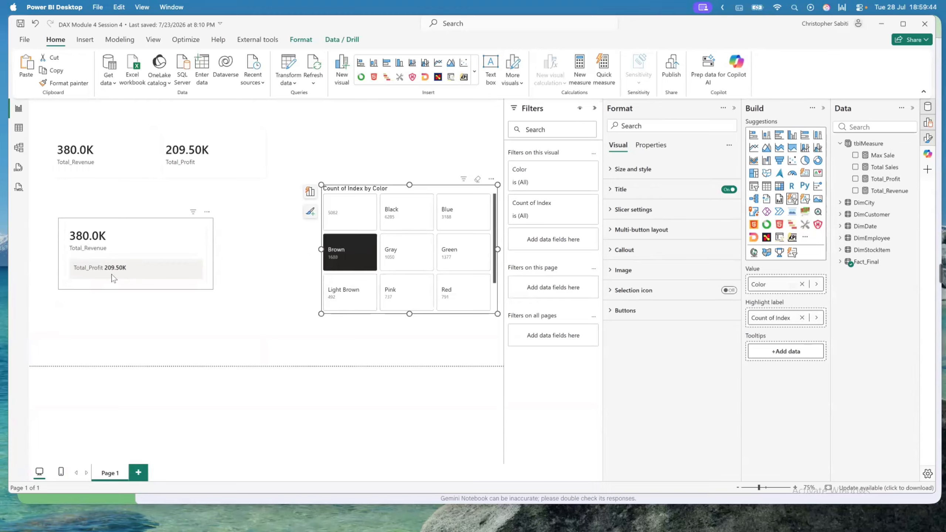
pyautogui.click(403, 212)
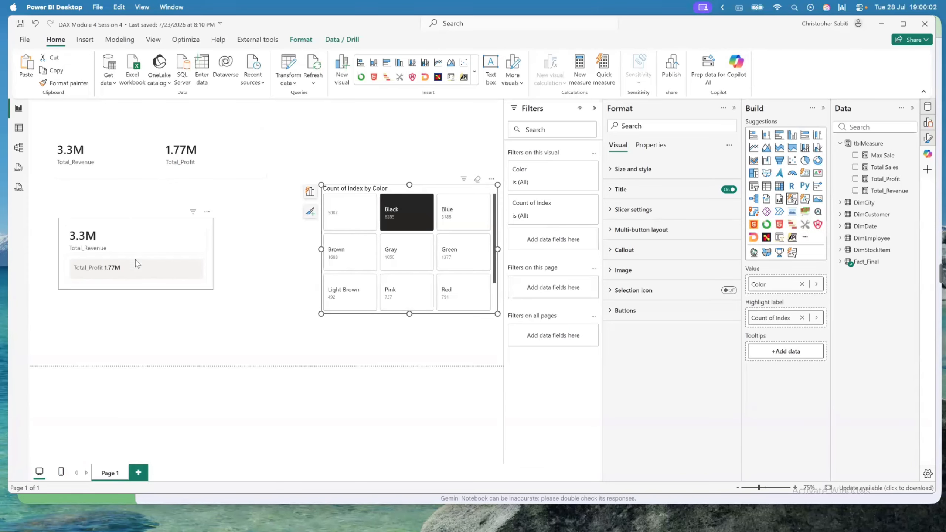
pyautogui.click(123, 176)
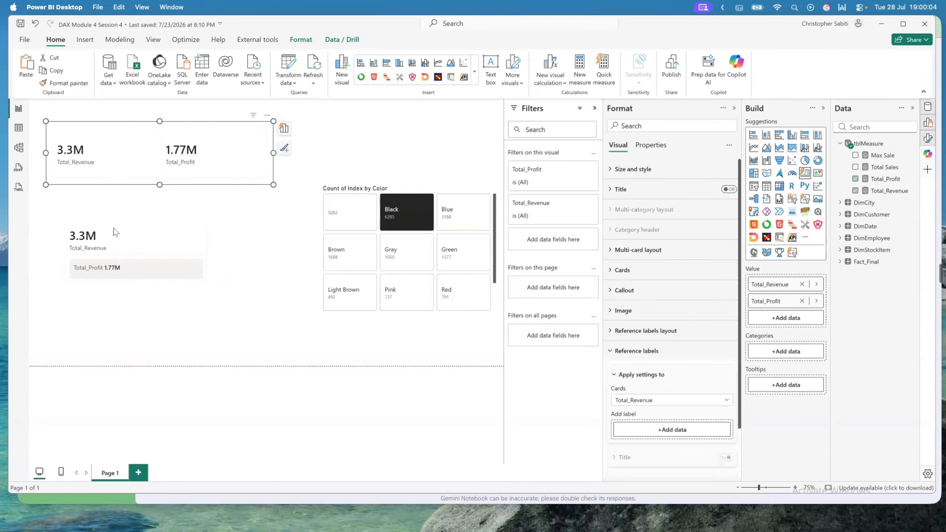
# Narrow the card with the Total_Profit reference label further and move it up closer to the two-value card
pyautogui.click(120, 233)
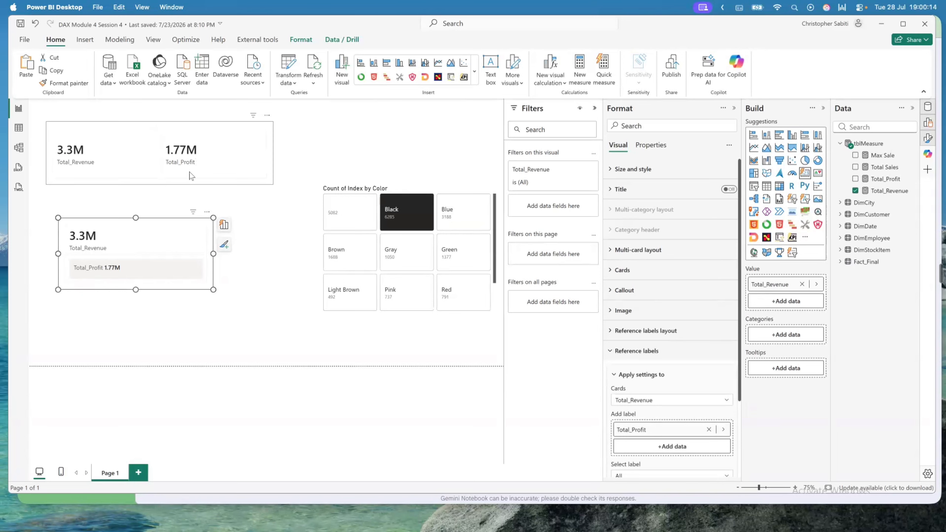
pyautogui.moveTo(215, 285); pyautogui.dragTo(194, 295)
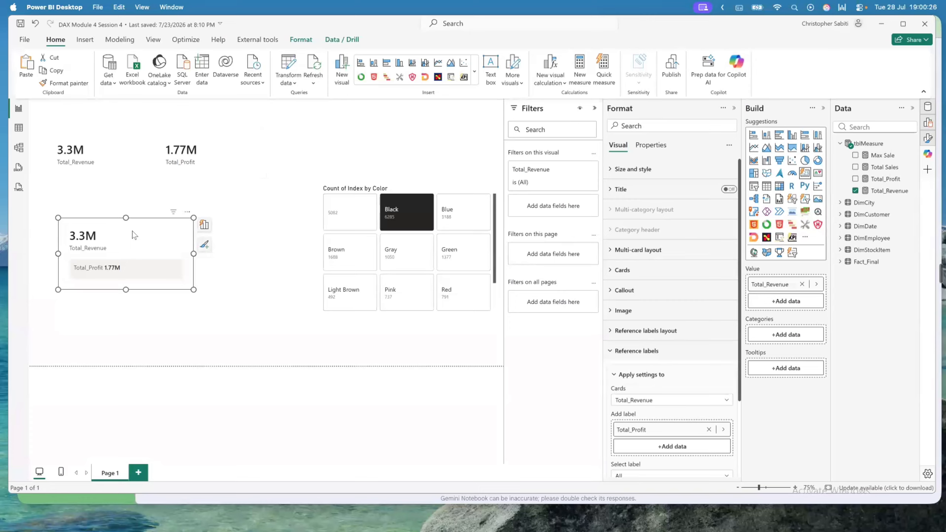
pyautogui.moveTo(134, 232); pyautogui.dragTo(125, 216)
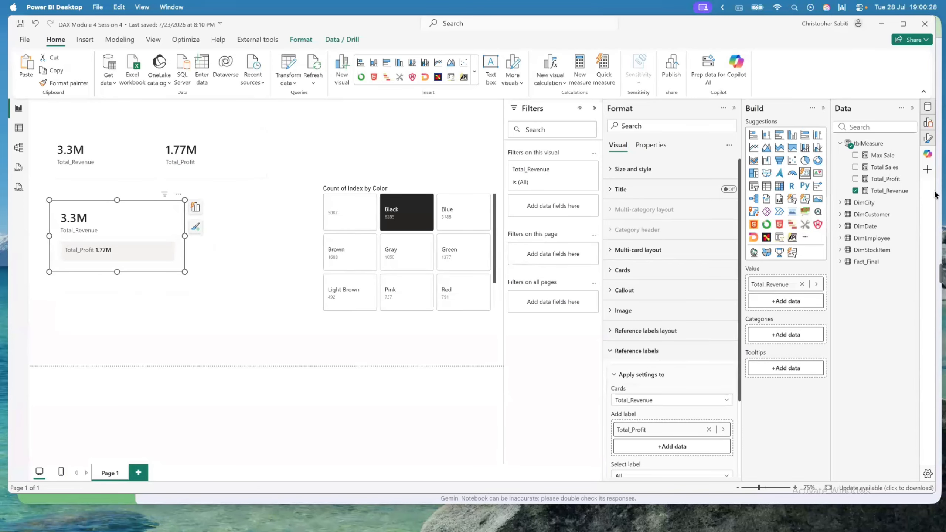
# Open the Total_Revenue formula in the expanded editor and put the SUM expression on an indented second line
pyautogui.click(889, 193)
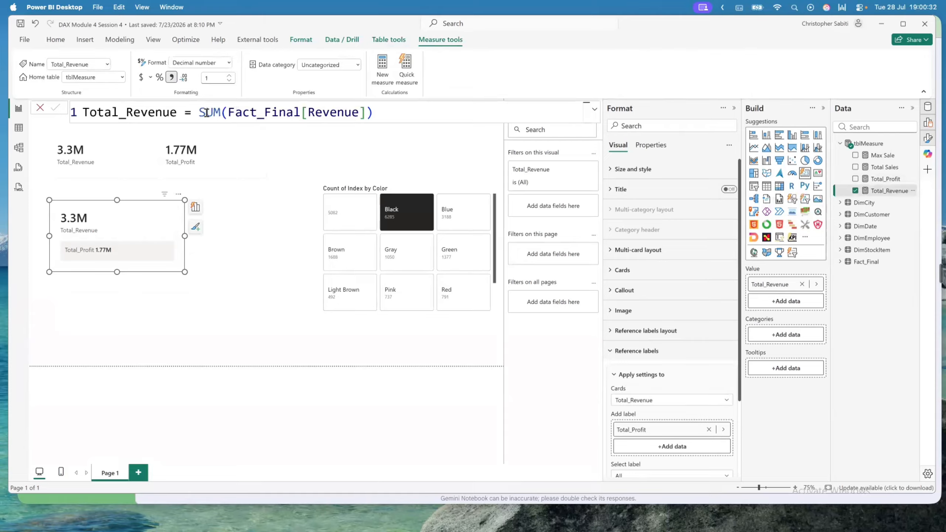
pyautogui.click(595, 109)
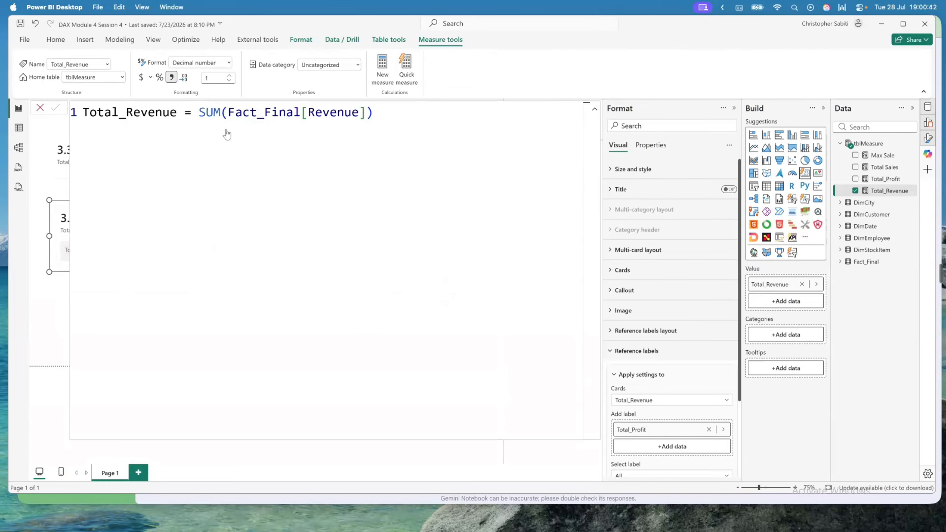
pyautogui.click(201, 113)
pyautogui.hotkey('shift', 'Return')
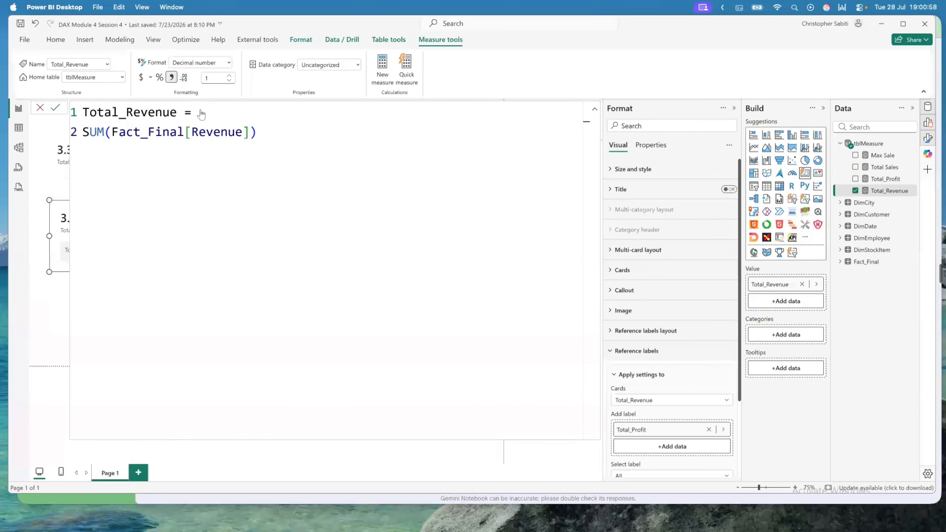
pyautogui.press('Tab')
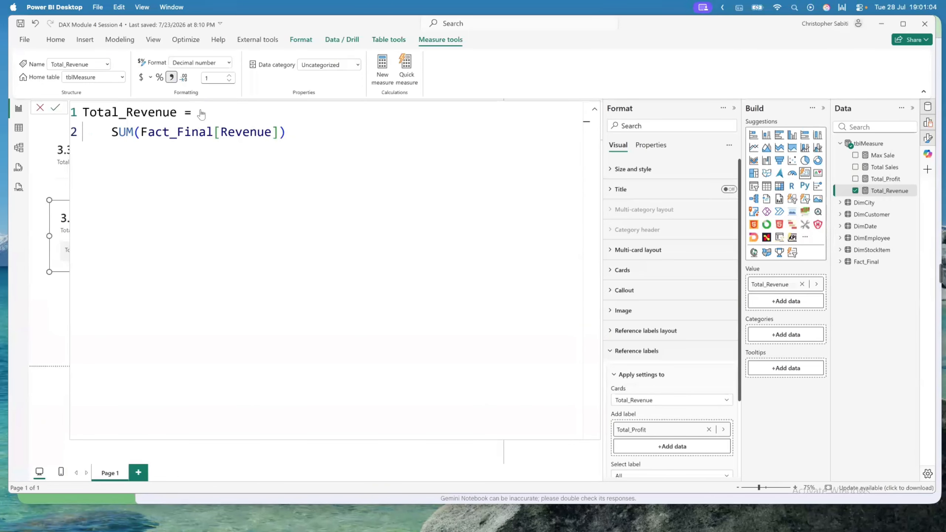
# Put Fact_Final[Revenue] and the closing parenthesis of the Total_Revenue formula on separate lines, then collapse the formula editor
pyautogui.click(140, 133)
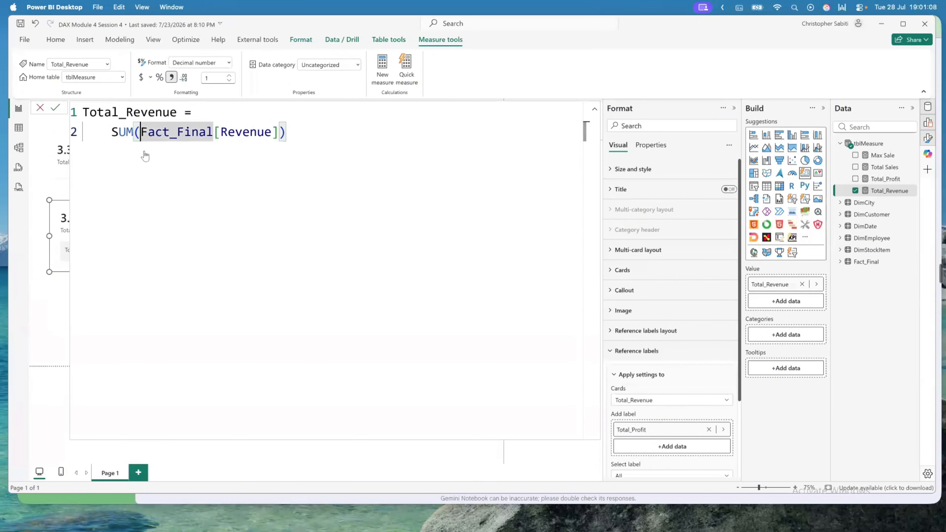
pyautogui.press('Return')
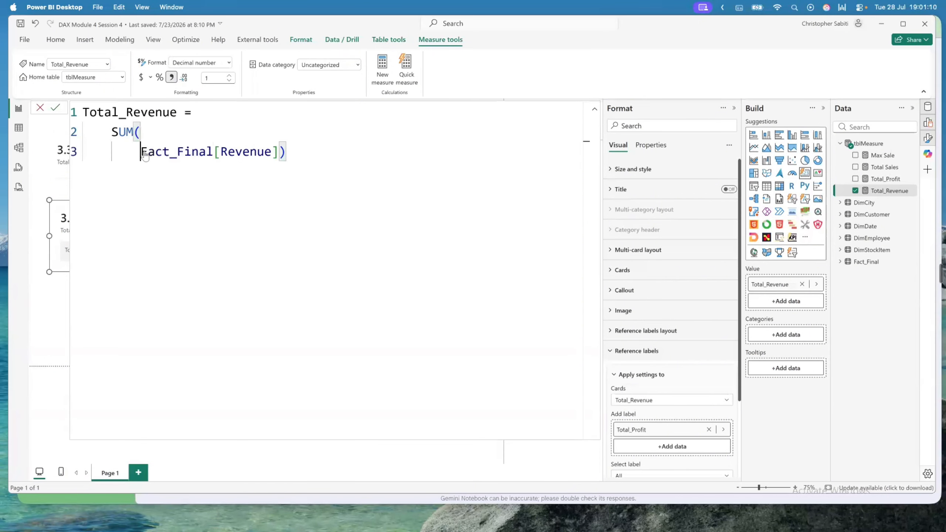
pyautogui.click(279, 154)
pyautogui.press('Return')
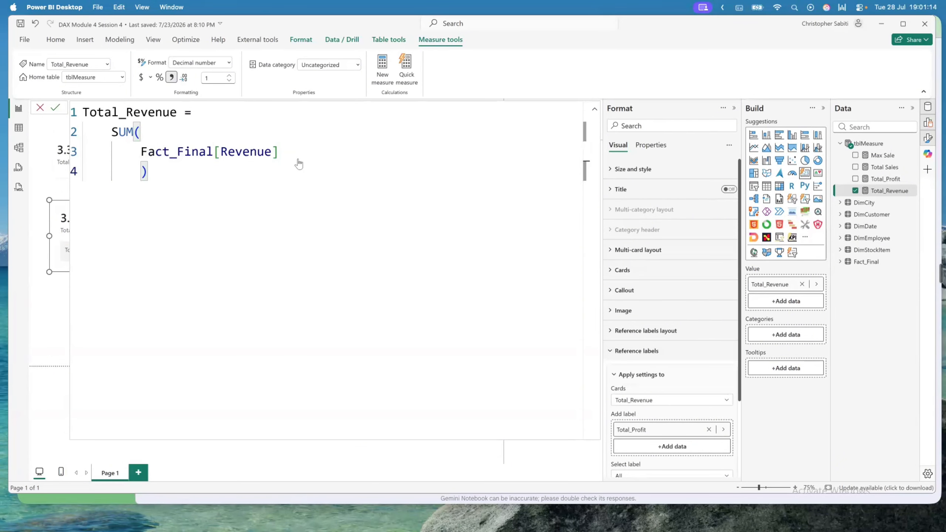
pyautogui.click(257, 186)
pyautogui.moveTo(111, 133); pyautogui.dragTo(269, 157)
pyautogui.click(166, 174)
pyautogui.press('Return')
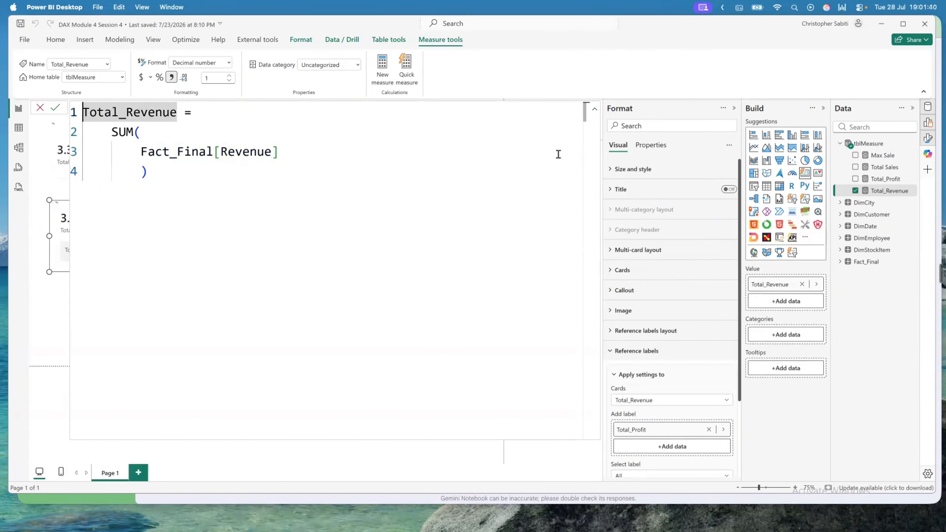
pyautogui.click(594, 109)
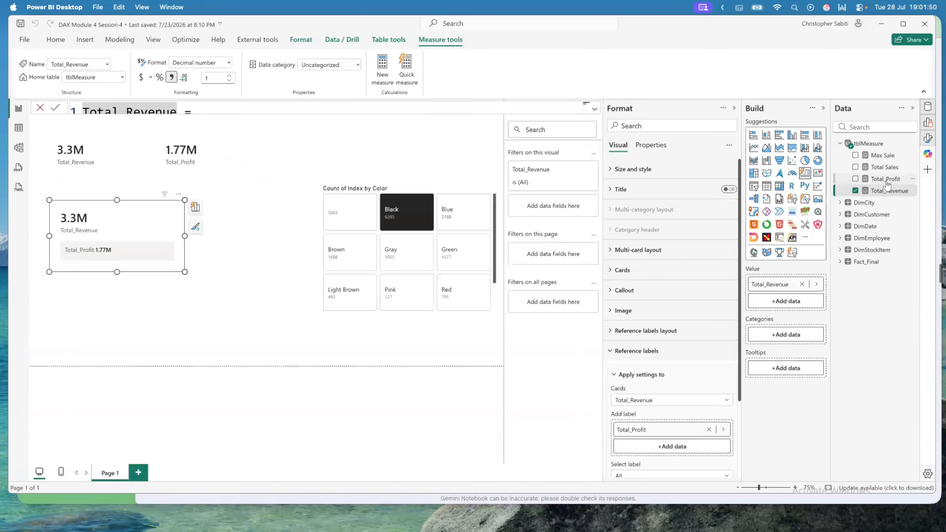
# Split the Total_Profit formula over four lines, with SUM(, Fact_Final[Profit] and the closing parenthesis each on an indented line
pyautogui.click(872, 179)
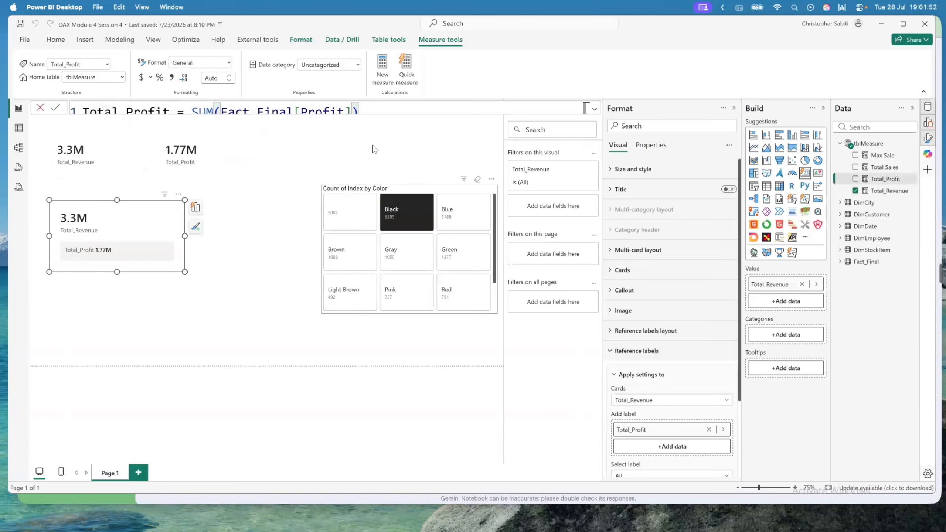
pyautogui.click(594, 110)
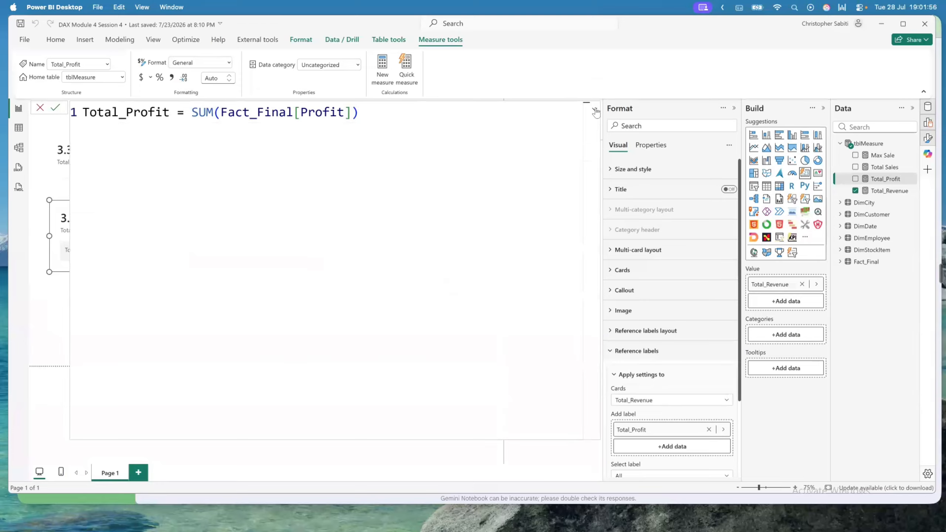
pyautogui.click(193, 112)
pyautogui.hotkey('shift', 'Return')
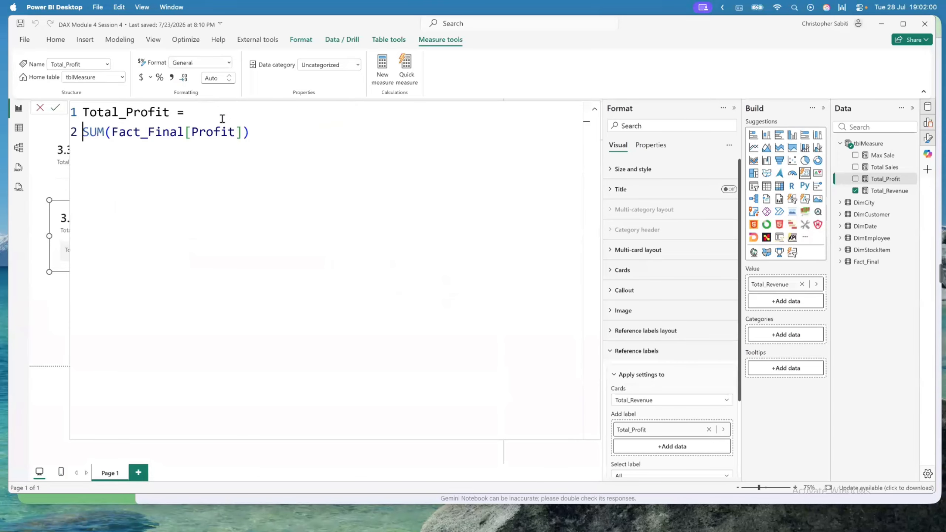
pyautogui.press('Tab')
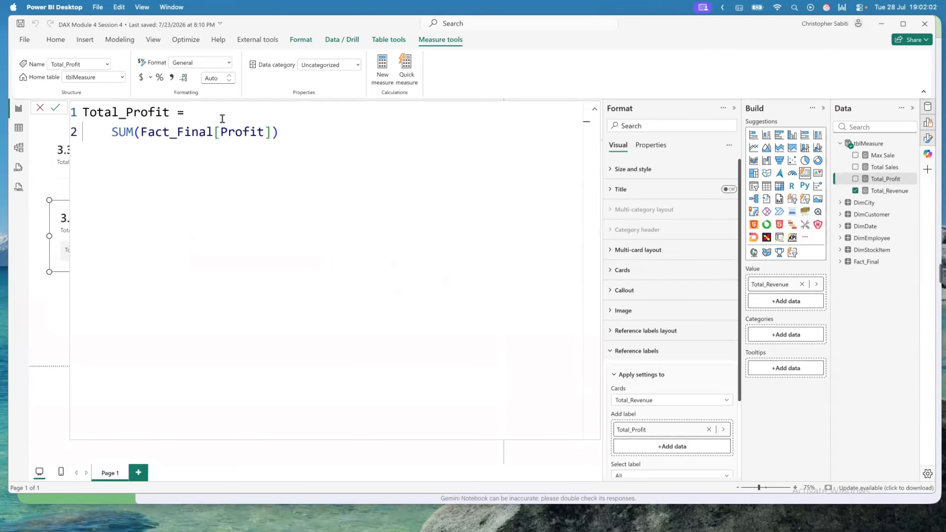
pyautogui.click(139, 135)
pyautogui.hotkey('shift', 'Return')
pyautogui.press('Tab')
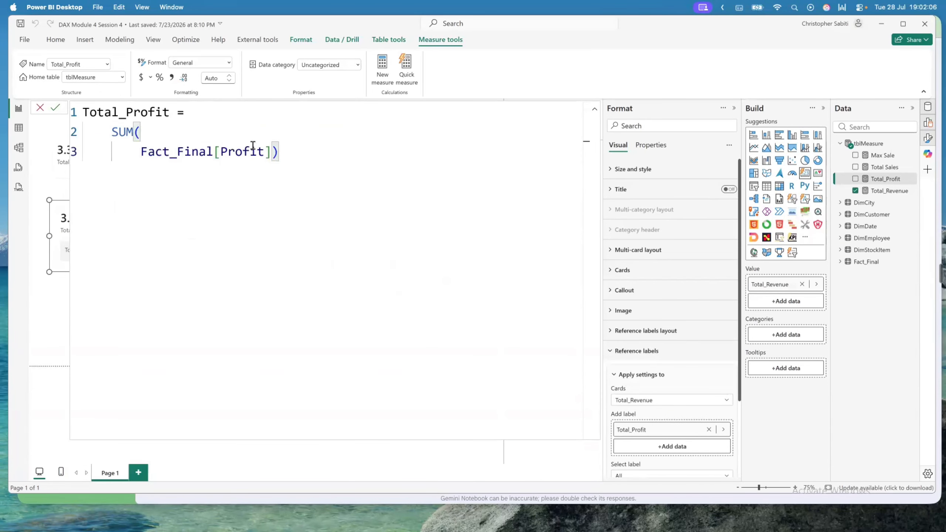
pyautogui.click(272, 150)
pyautogui.hotkey('shift', 'Return')
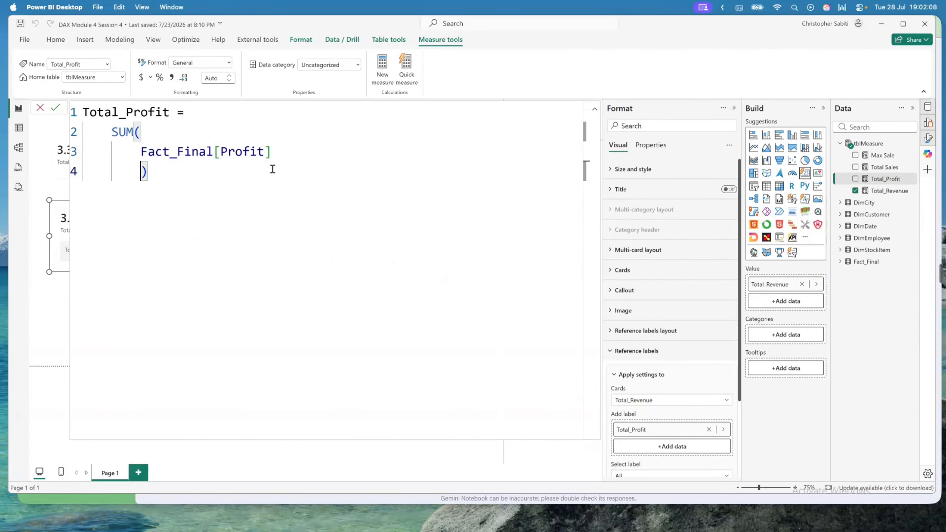
# Append the comment "// I calculated the Profit for the business" to the Total_Profit formula, commit it and collapse the formula editor
pyautogui.press('Right')
pyautogui.write('//')
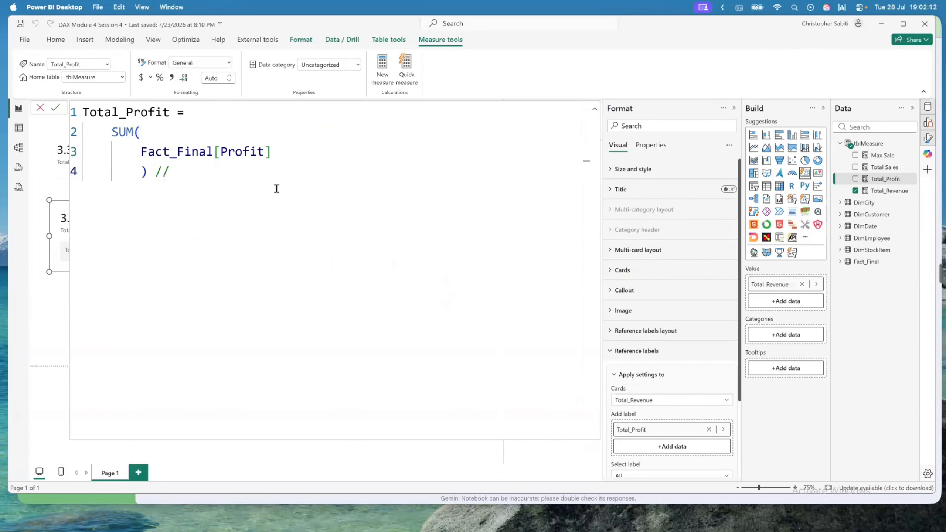
pyautogui.press('BackSpace')
pyautogui.press('BackSpace')
pyautogui.write('//')
pyautogui.write('I calculated the Profit for the business')
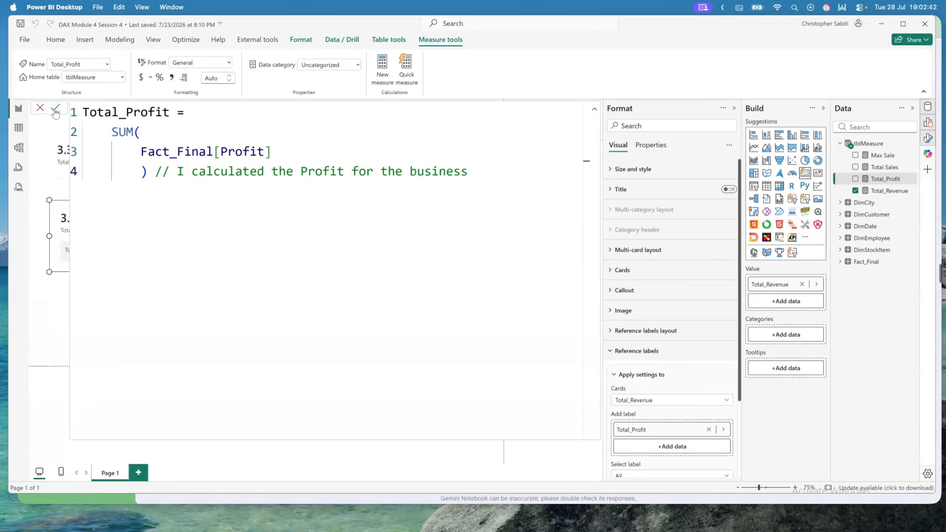
pyautogui.click(55, 109)
pyautogui.click(594, 112)
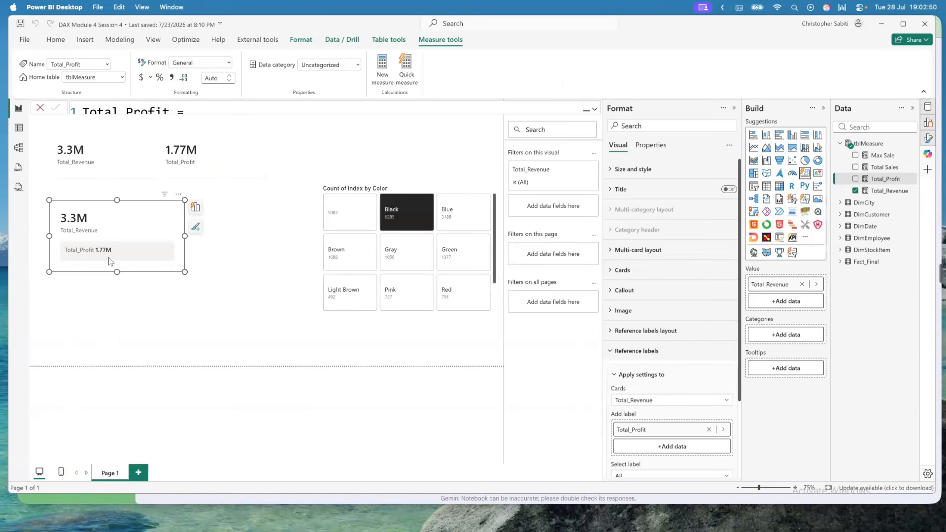
# Expand the Total_Profit formula and shorten its comment marker to a single slash
pyautogui.click(595, 109)
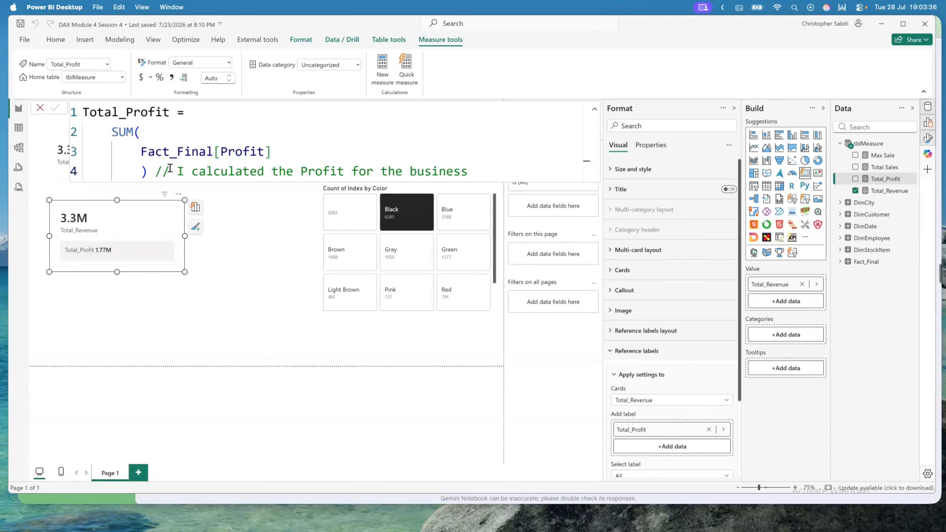
pyautogui.doubleClick(155, 171)
pyautogui.press('Right')
pyautogui.press('BackSpace')
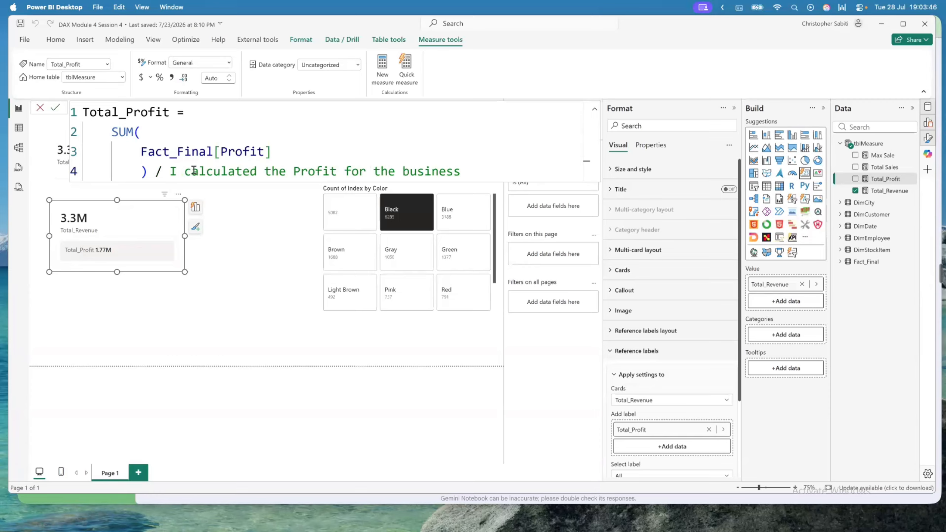
pyautogui.click(307, 163)
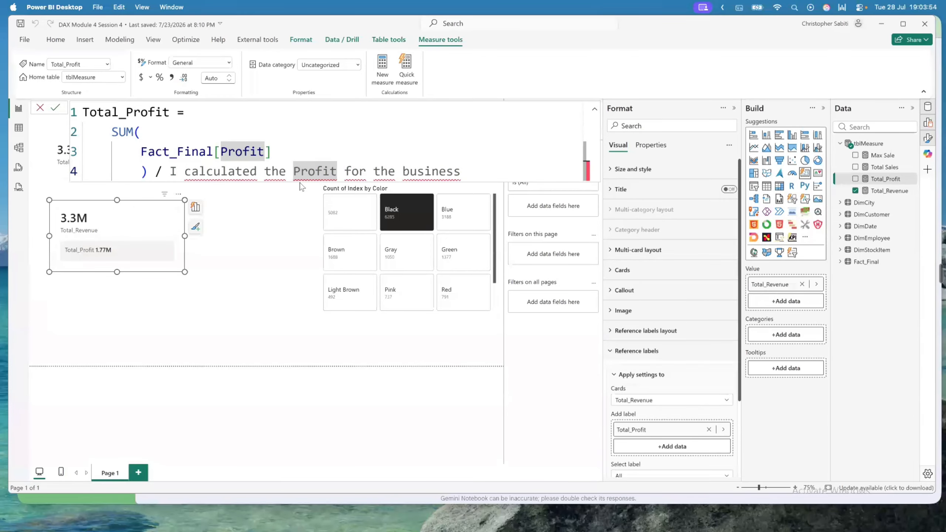
# Restore the second slash of the comment marker in the Total_Profit formula
pyautogui.click(167, 170)
pyautogui.moveTo(112, 131); pyautogui.dragTo(163, 171)
pyautogui.click(163, 171)
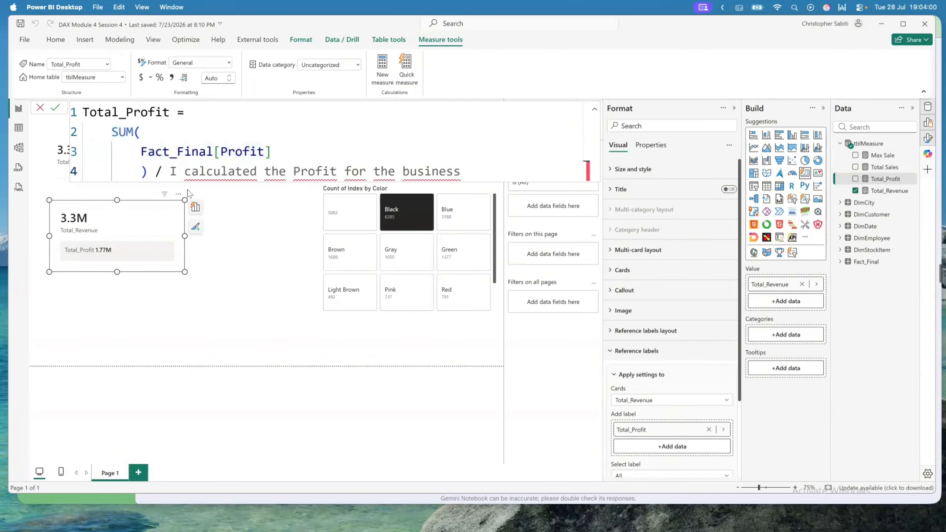
pyautogui.write('/')
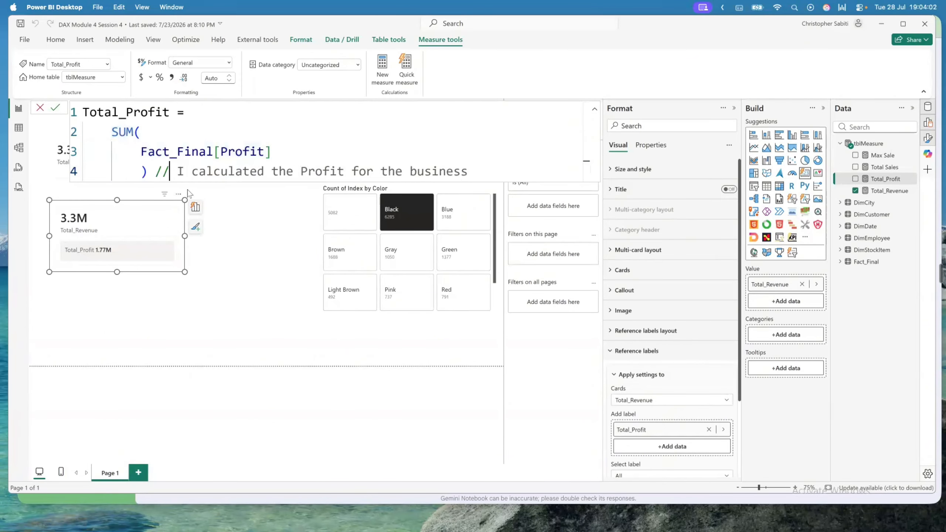
# Change the opening marker of the Total_Profit comment from // to /*
pyautogui.doubleClick(255, 151)
pyautogui.click(171, 171)
pyautogui.press('BackSpace')
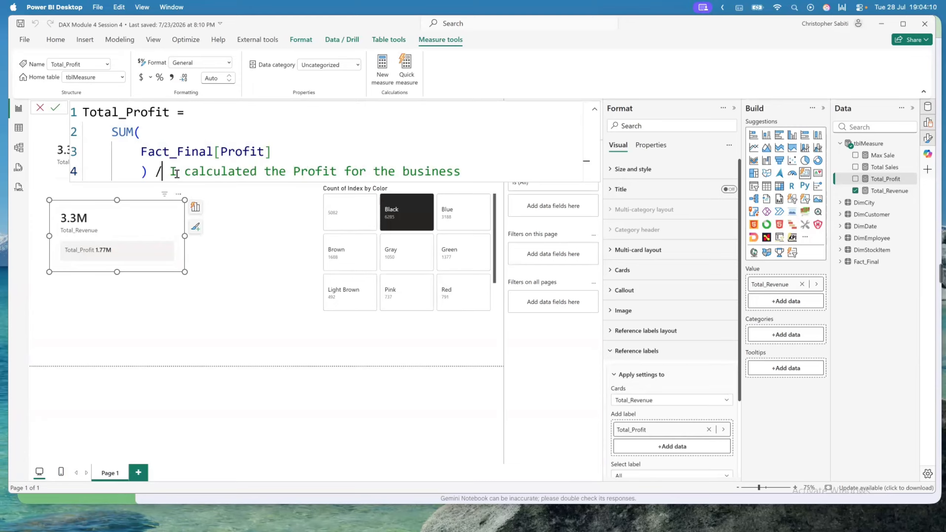
pyautogui.write('*')
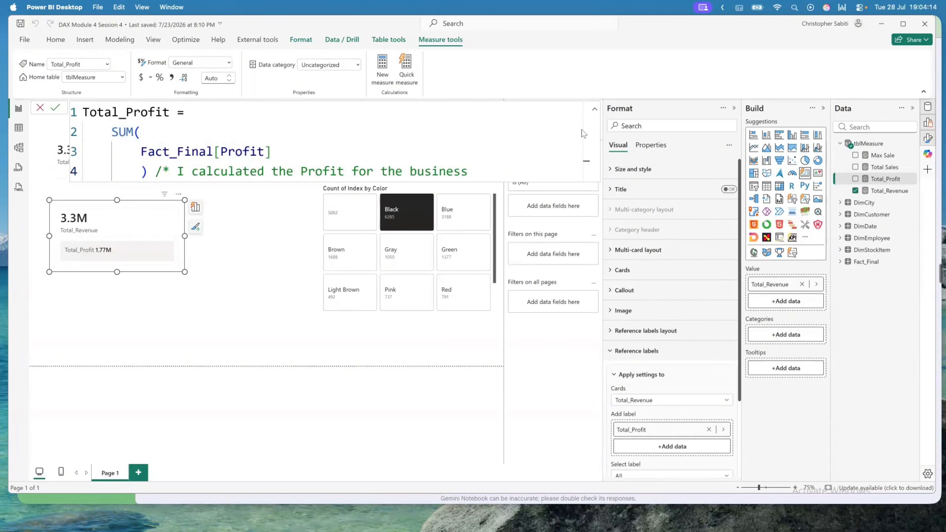
# Break the Total_Profit comment onto a new line before "the business" and close the comment with */
pyautogui.click(594, 110)
pyautogui.click(594, 110)
pyautogui.click(407, 170)
pyautogui.hotkey('shift', 'Return')
pyautogui.hotkey('shift', 'Return')
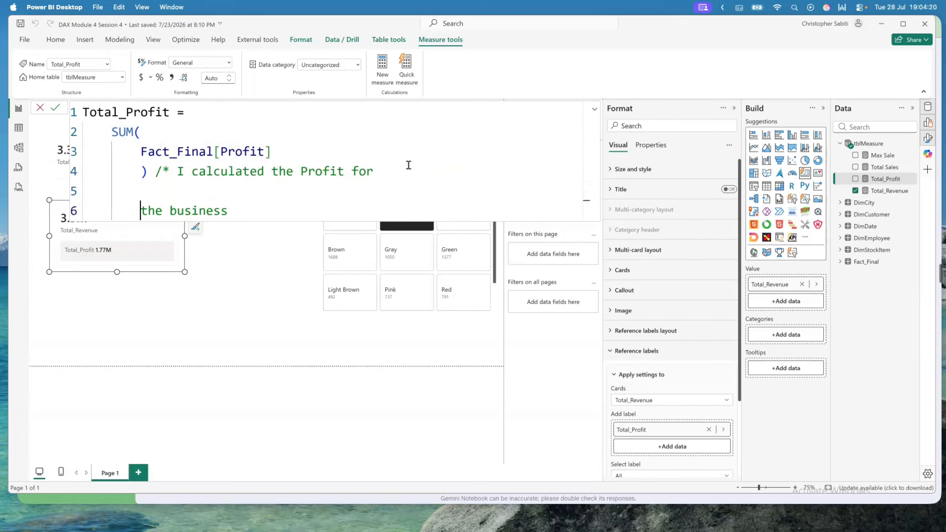
pyautogui.click(332, 208)
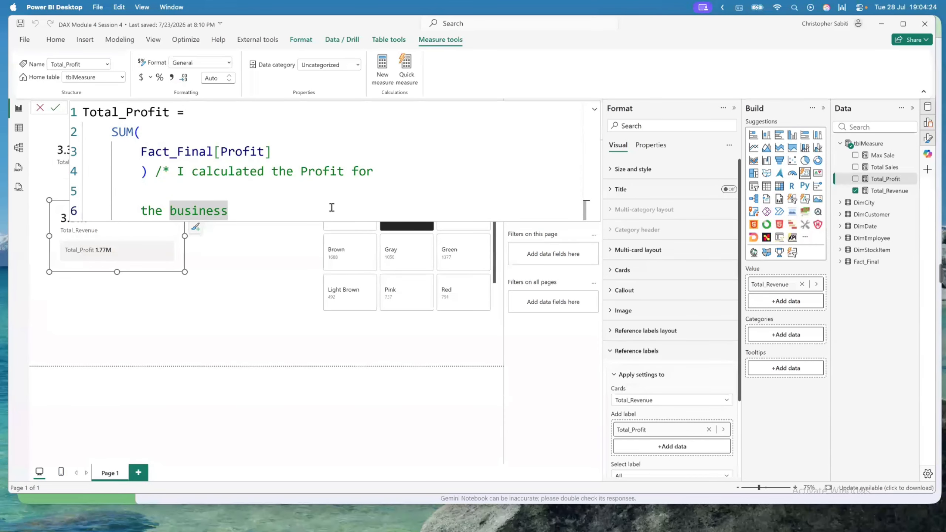
pyautogui.write('*')
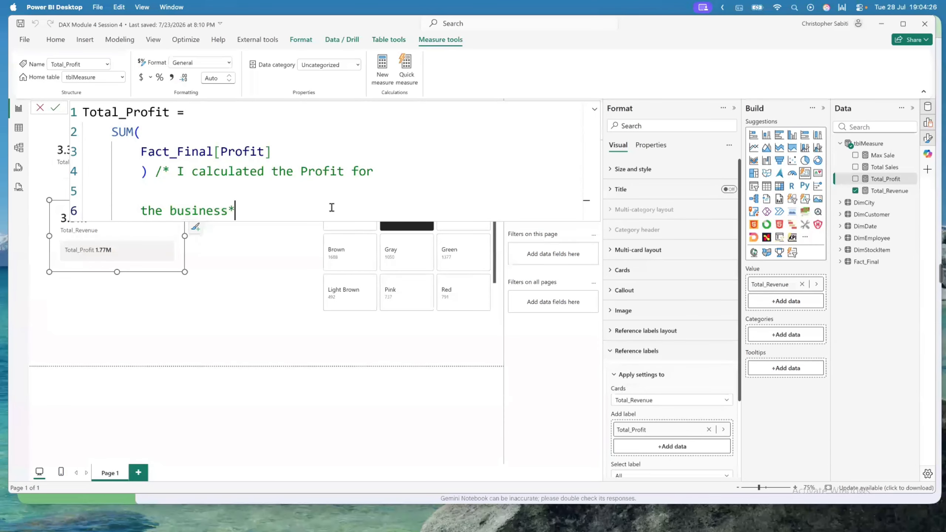
pyautogui.write('/')
pyautogui.click(316, 172)
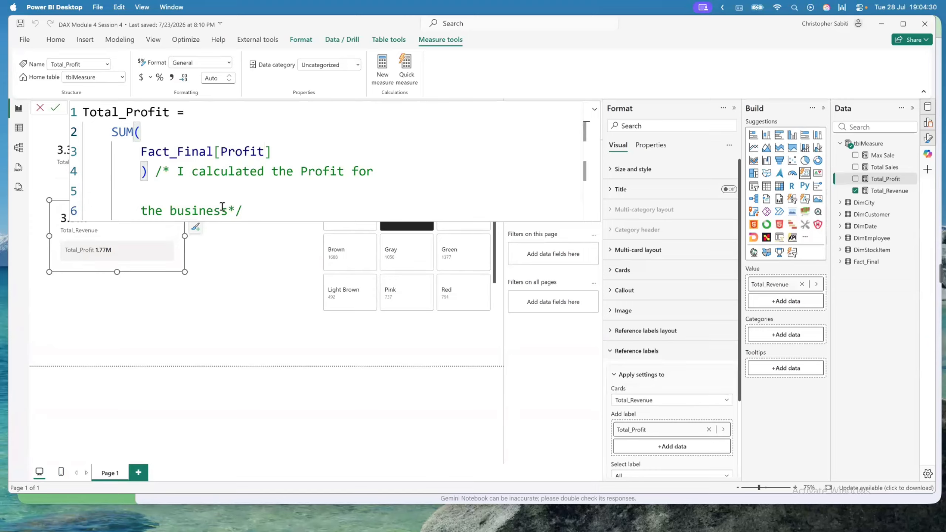
pyautogui.click(244, 211)
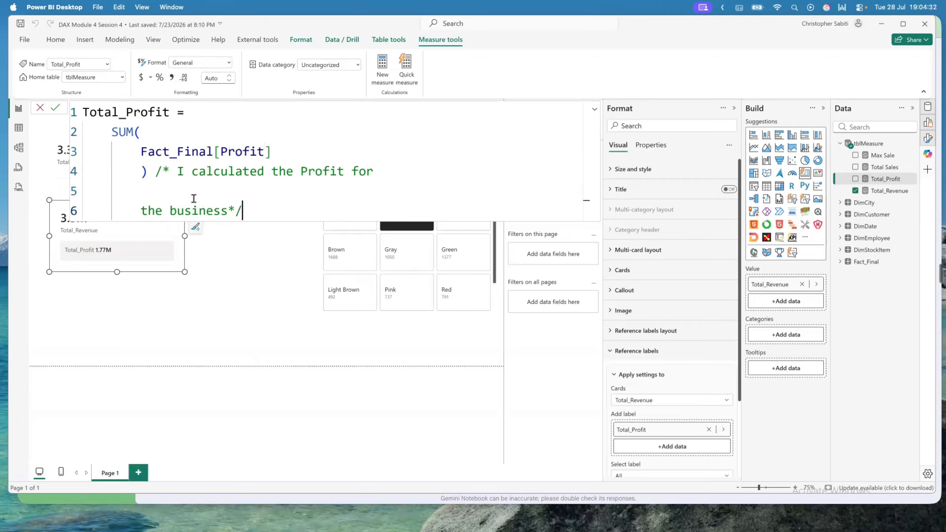
pyautogui.click(204, 191)
pyautogui.press('BackSpace')
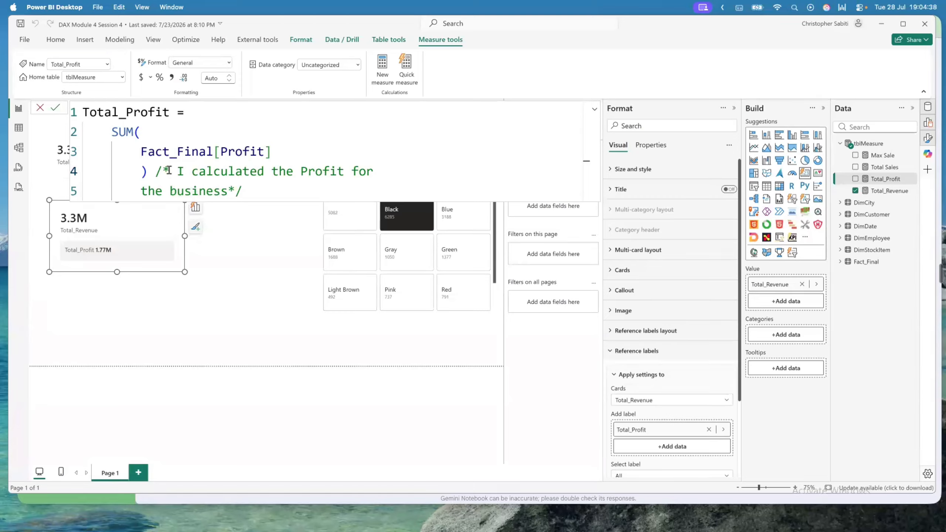
# Delete the closing */ from the two-line Total_Profit comment and commit the formula
pyautogui.click(252, 188)
pyautogui.press('BackSpace')
pyautogui.press('BackSpace')
pyautogui.click(254, 151)
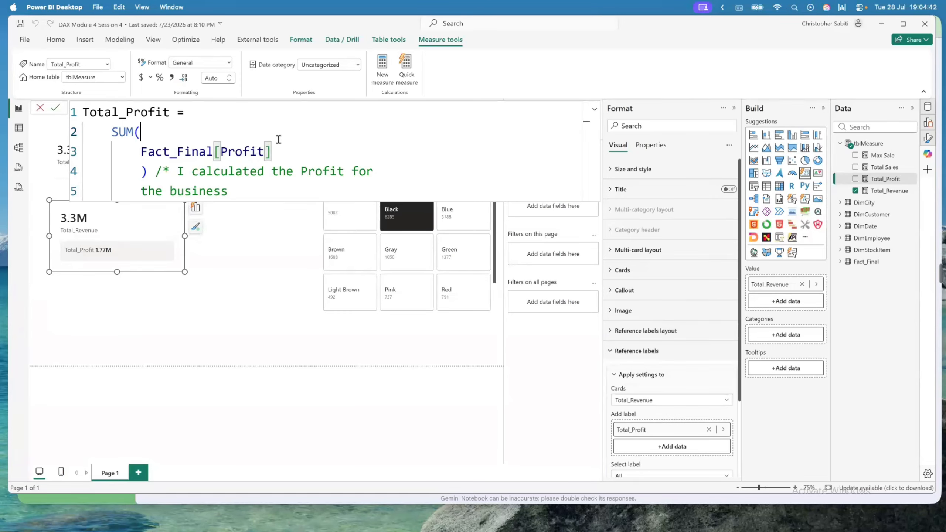
pyautogui.click(212, 132)
pyautogui.click(54, 108)
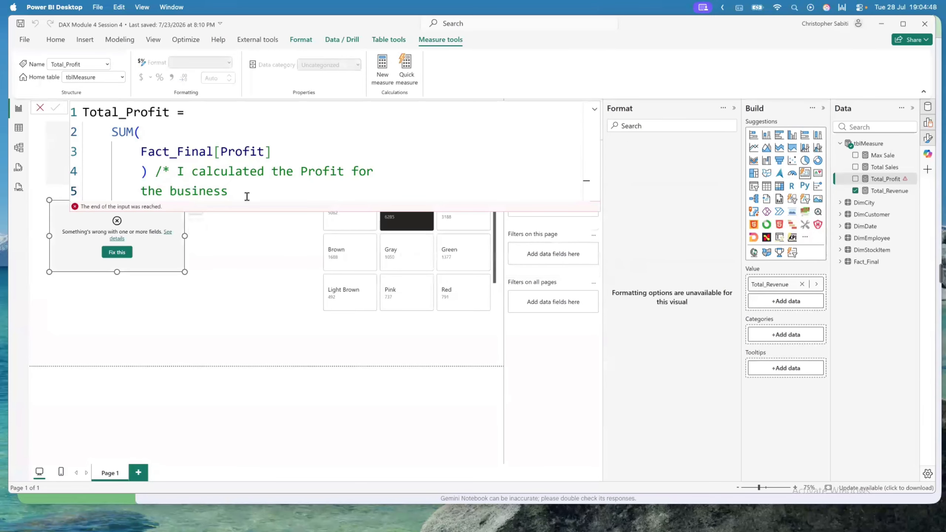
# Add the closing */ back after "the business" in the Total_Profit comment and commit the formula
pyautogui.doubleClick(262, 186)
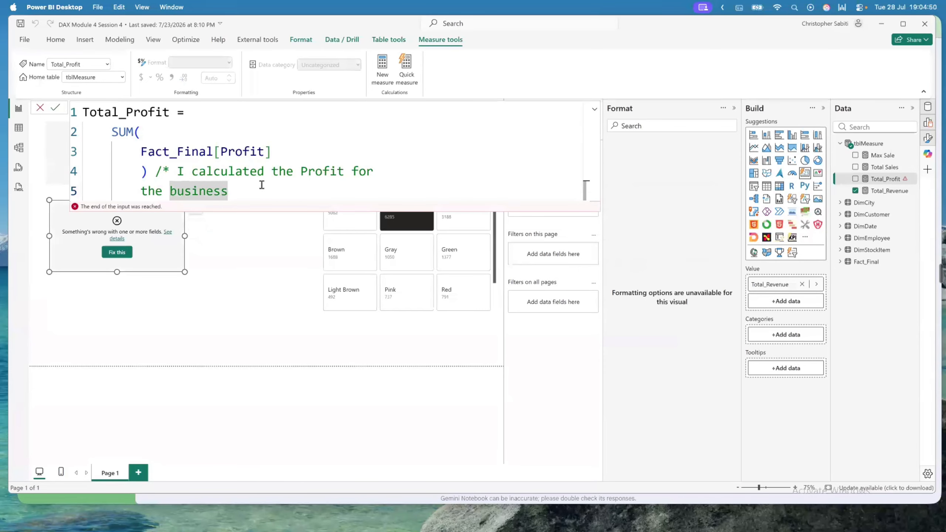
pyautogui.write('*')
pyautogui.write('/')
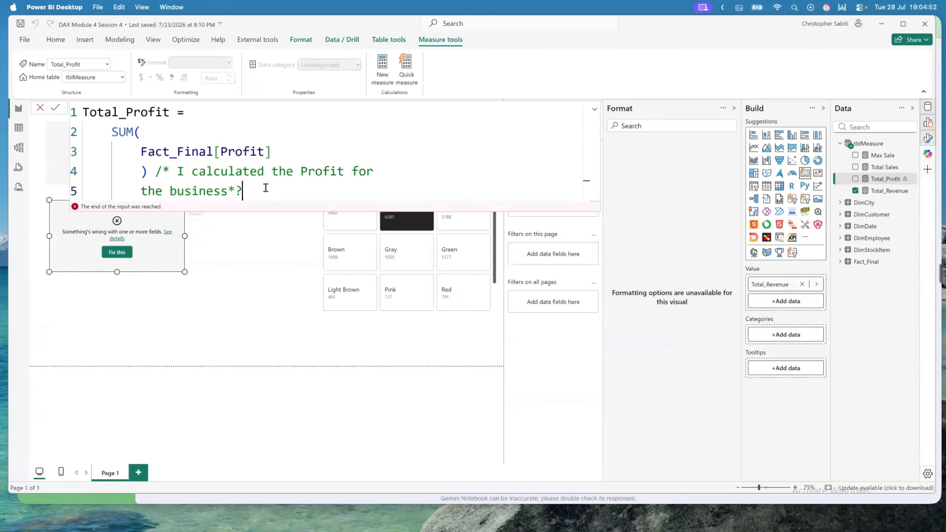
pyautogui.press('BackSpace')
pyautogui.write('/')
pyautogui.click(201, 170)
pyautogui.click(186, 137)
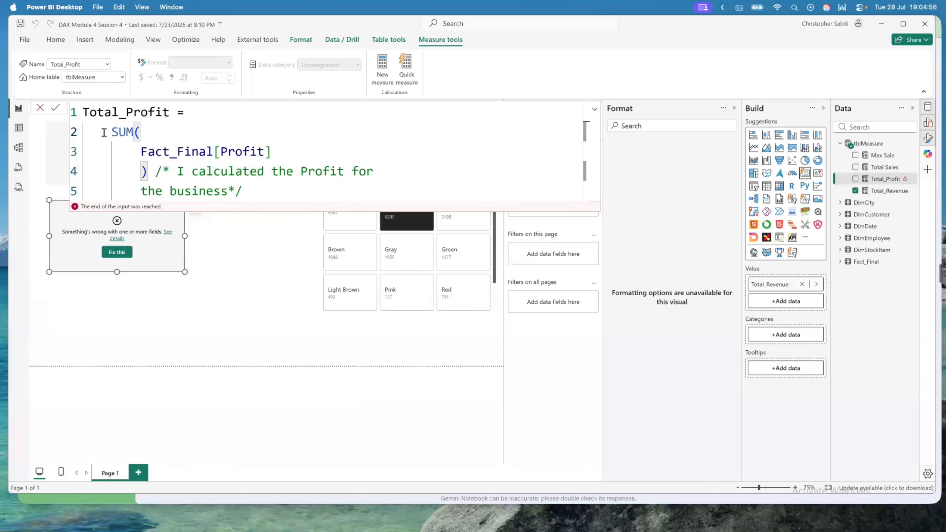
pyautogui.click(57, 108)
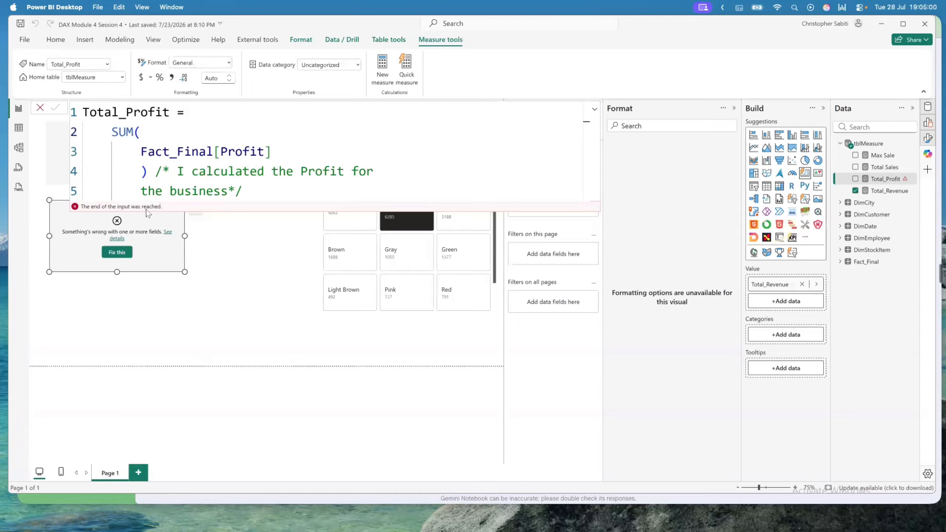
# Highlight the whole /* */ comment in Total_Profit, then remove its closing */ again and commit the formula
pyautogui.click(197, 188)
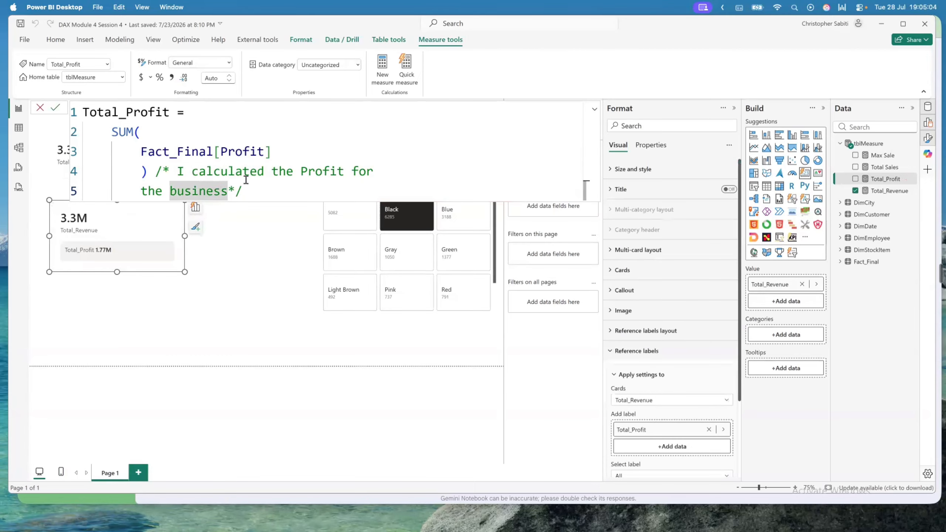
pyautogui.moveTo(244, 191); pyautogui.dragTo(154, 176)
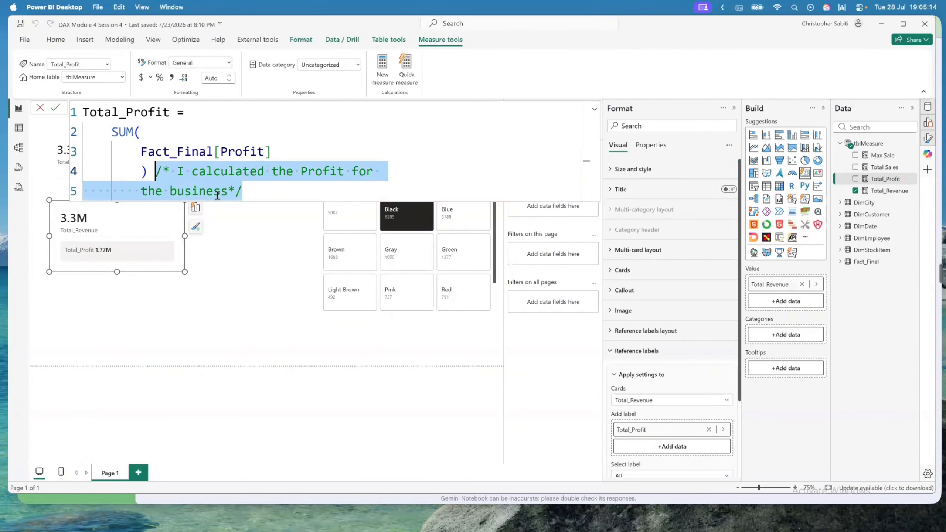
pyautogui.click(205, 172)
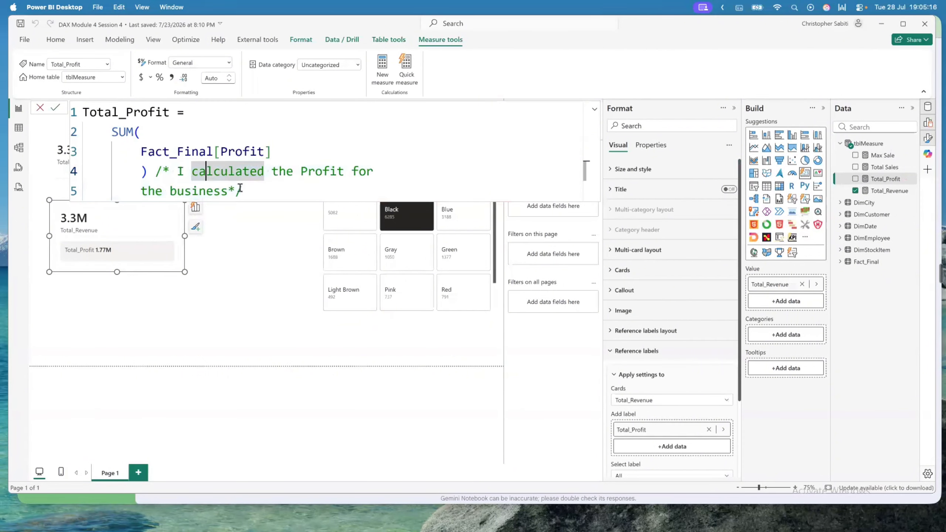
pyautogui.click(256, 191)
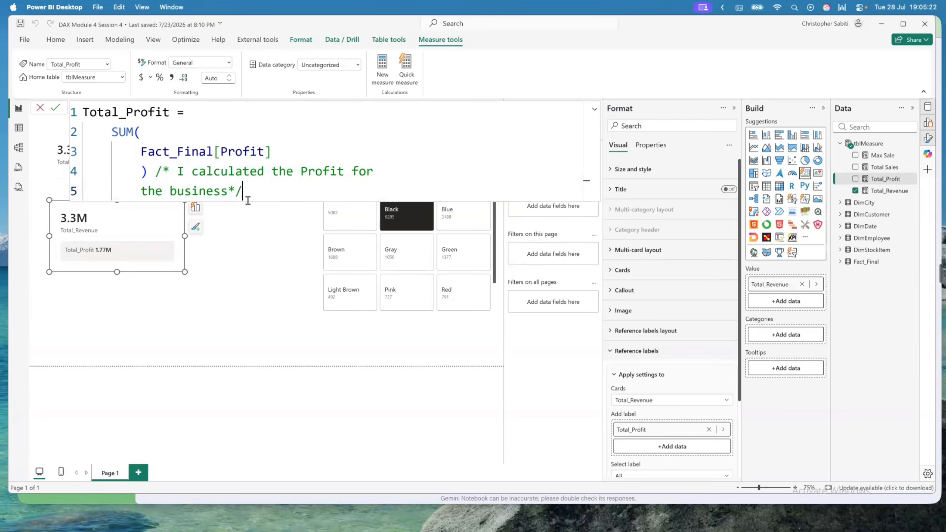
pyautogui.press('BackSpace')
pyautogui.press('BackSpace')
pyautogui.moveTo(279, 166); pyautogui.dragTo(272, 151)
pyautogui.click(199, 129)
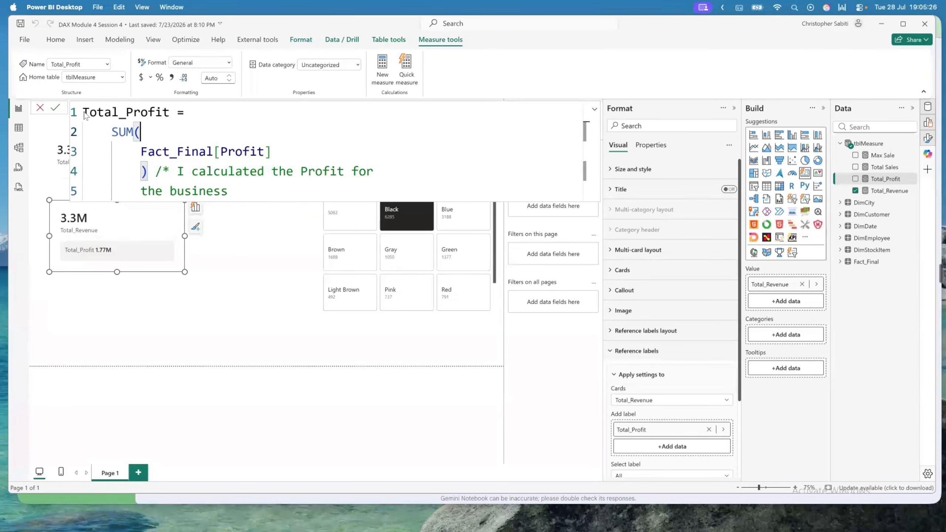
pyautogui.click(55, 108)
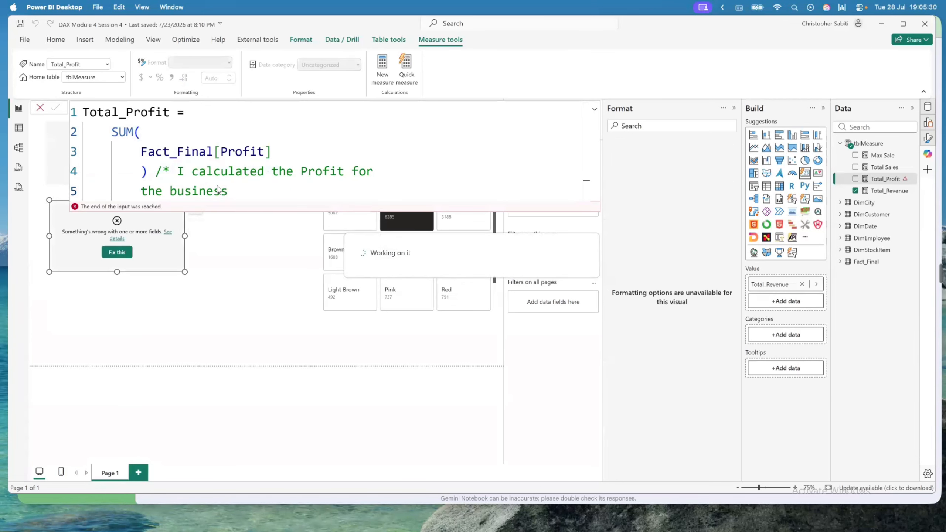
# Join "the business" back onto the comment's first line in the Total_Profit formula and commit it
pyautogui.click(140, 191)
pyautogui.doubleClick(153, 192)
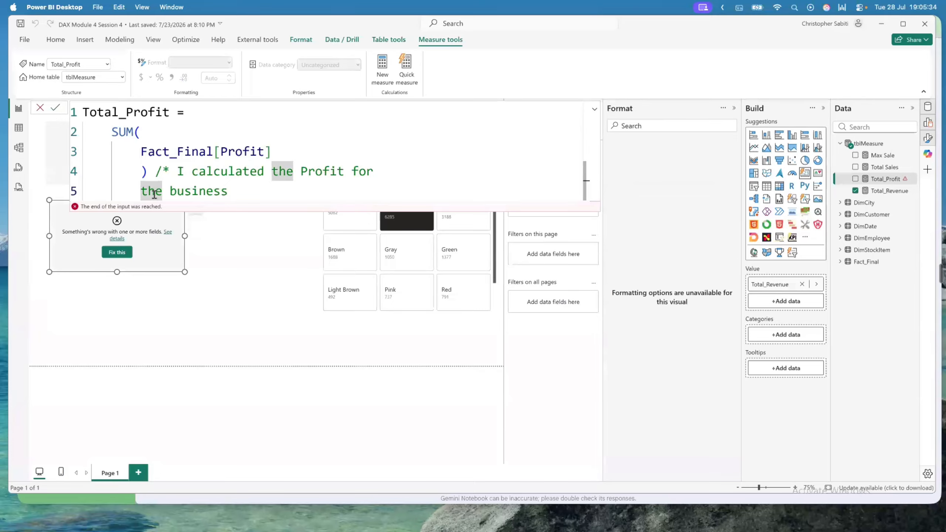
pyautogui.press('Left')
pyautogui.press('BackSpace')
pyautogui.press('BackSpace')
pyautogui.press('BackSpace')
pyautogui.press('BackSpace')
pyautogui.press('BackSpace')
pyautogui.press('BackSpace')
pyautogui.press('BackSpace')
pyautogui.press('BackSpace')
pyautogui.press('BackSpace')
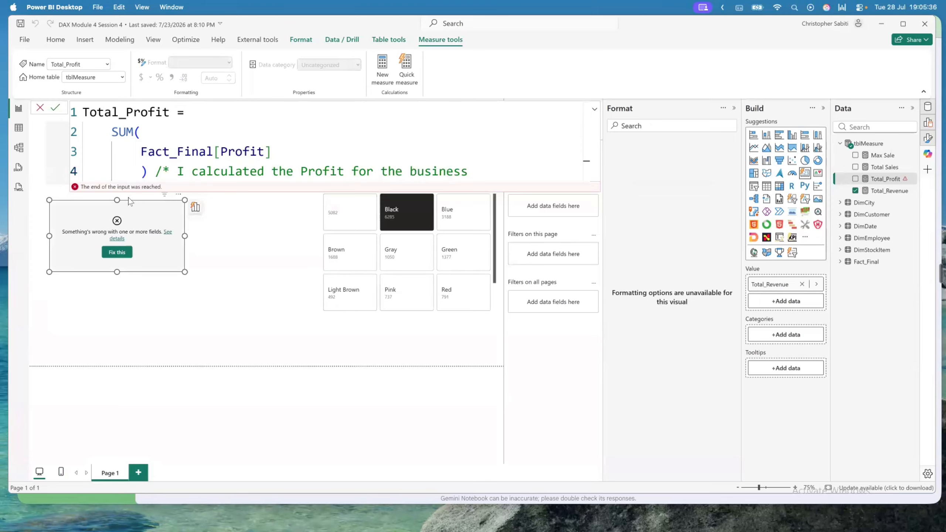
pyautogui.moveTo(199, 152); pyautogui.dragTo(193, 151)
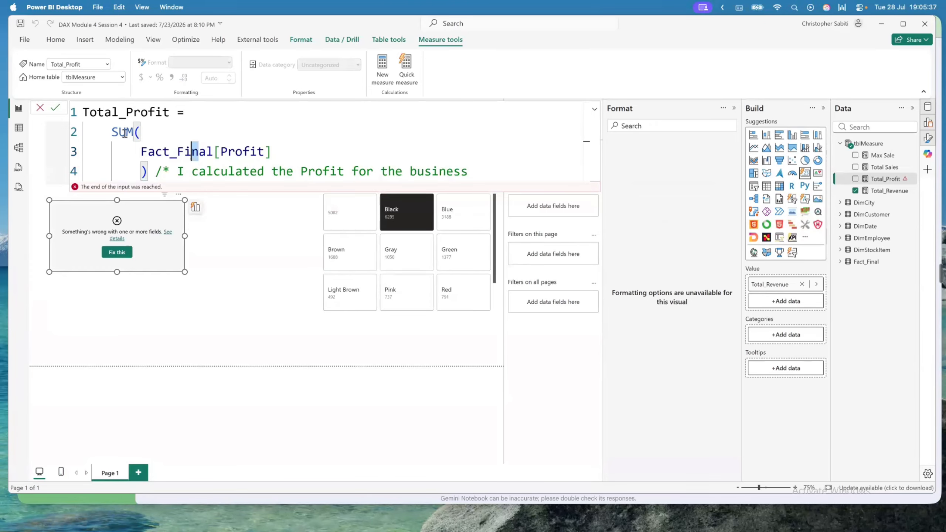
pyautogui.click(55, 108)
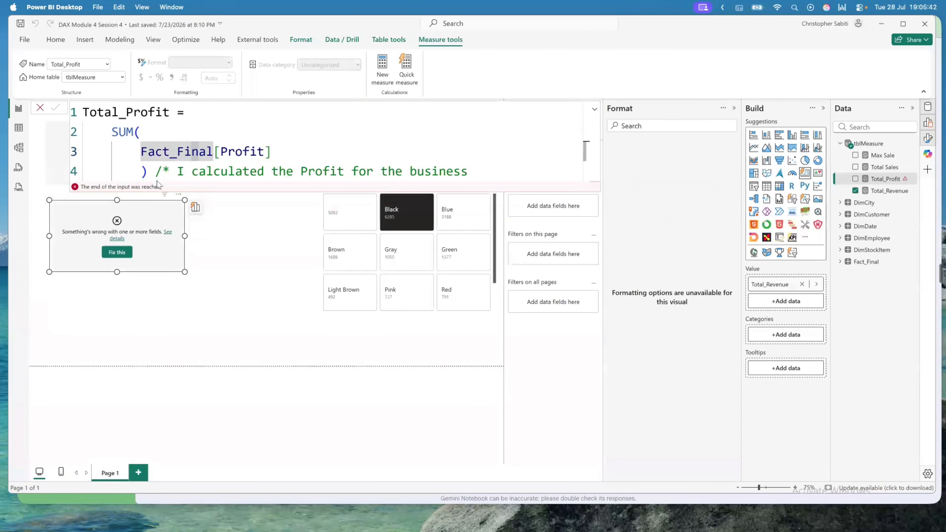
# Replace the /* marker of the Total_Profit comment with //, commit the formula and leave the formula editor
pyautogui.click(170, 171)
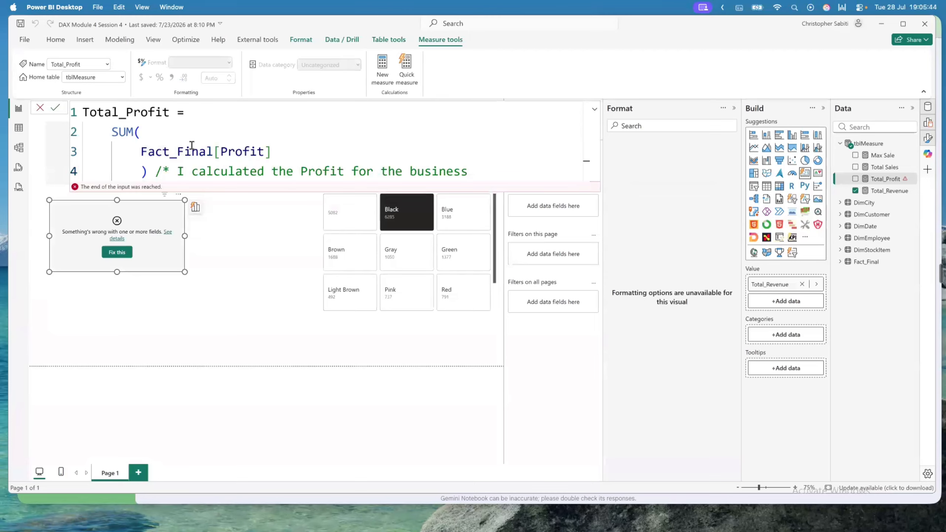
pyautogui.press('BackSpace')
pyautogui.write('/')
pyautogui.press('BackSpace')
pyautogui.click(172, 170)
pyautogui.press('BackSpace')
pyautogui.write('/')
pyautogui.click(140, 165)
pyautogui.click(54, 109)
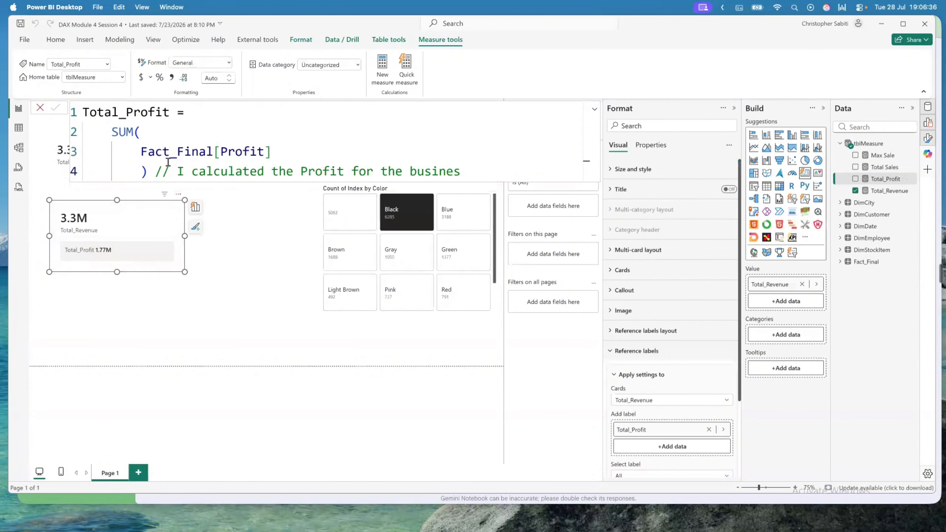
pyautogui.click(263, 246)
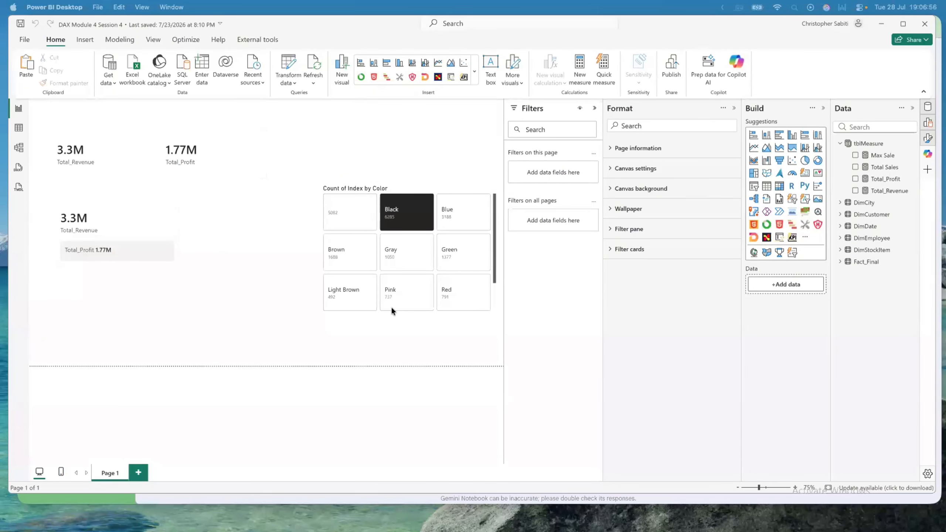
# Create a new measure in tblMeasure, name it Profit Margin % and add several empty lines below the name
pyautogui.click(871, 144)
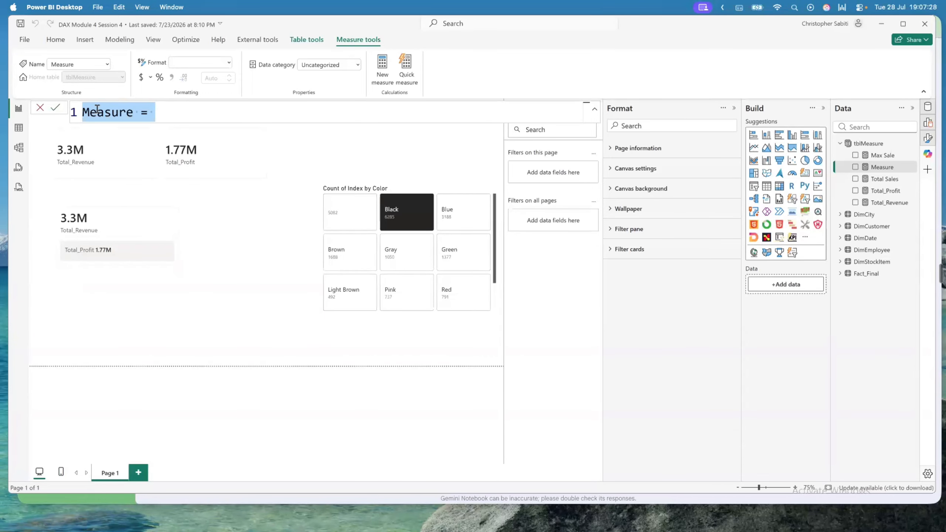
pyautogui.write('Profit ')
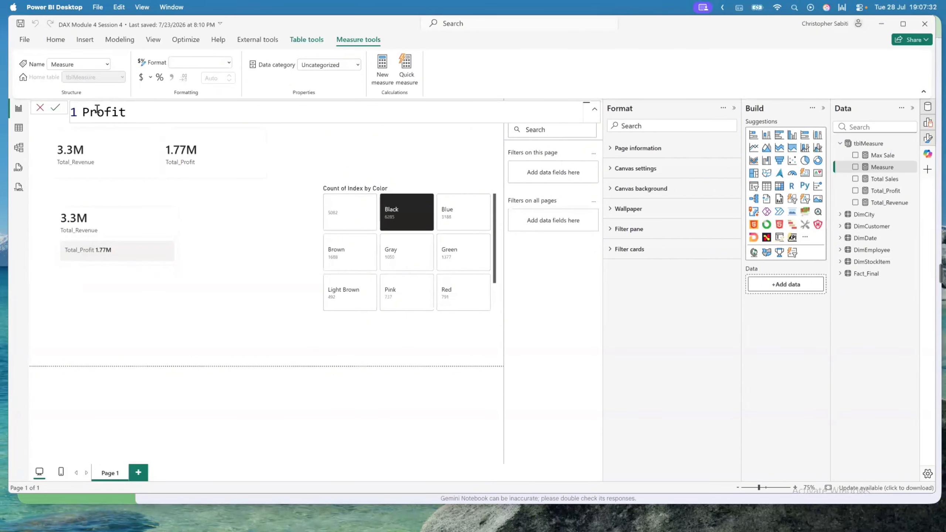
pyautogui.write('Margin %')
pyautogui.hotkey('shift', 'Return')
pyautogui.hotkey('shift', 'Return')
pyautogui.hotkey('shift', 'Return')
pyautogui.hotkey('shift', 'Return')
pyautogui.hotkey('shift', 'Return')
pyautogui.hotkey('shift', 'Return')
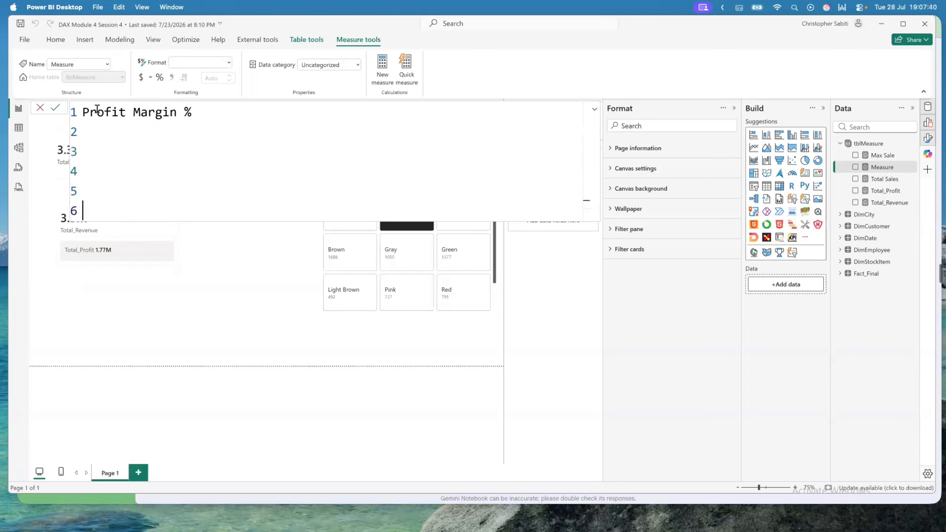
# Add the equals sign after Profit Margin % and insert the DIVIDE function, indented on the second line
pyautogui.click(102, 128)
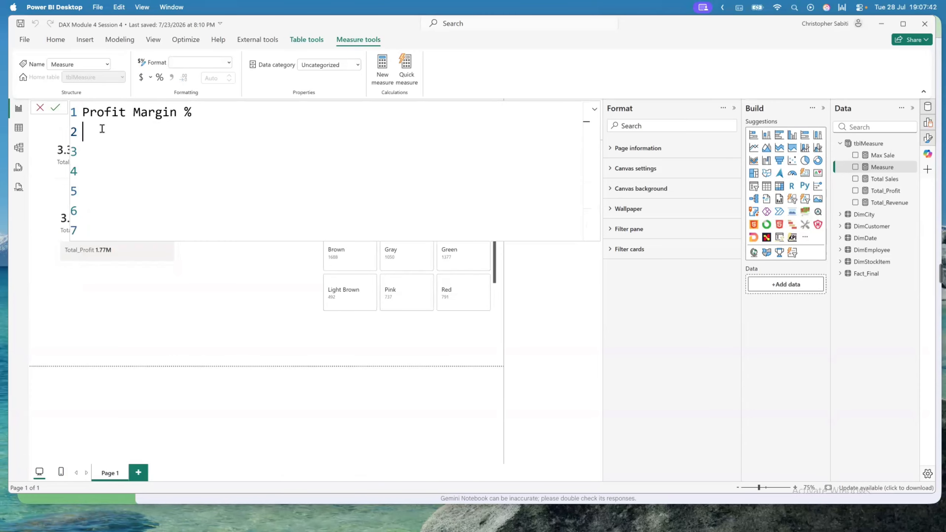
pyautogui.press('Tab')
pyautogui.write('Div')
pyautogui.write('de')
pyautogui.press('BackSpace')
pyautogui.press('BackSpace')
pyautogui.click(196, 111)
pyautogui.write('=')
pyautogui.click(139, 131)
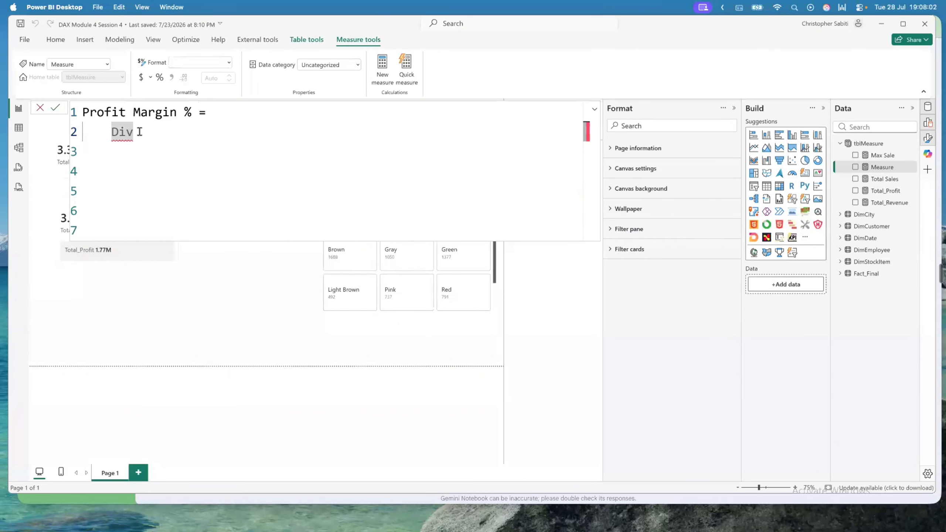
pyautogui.press('Down')
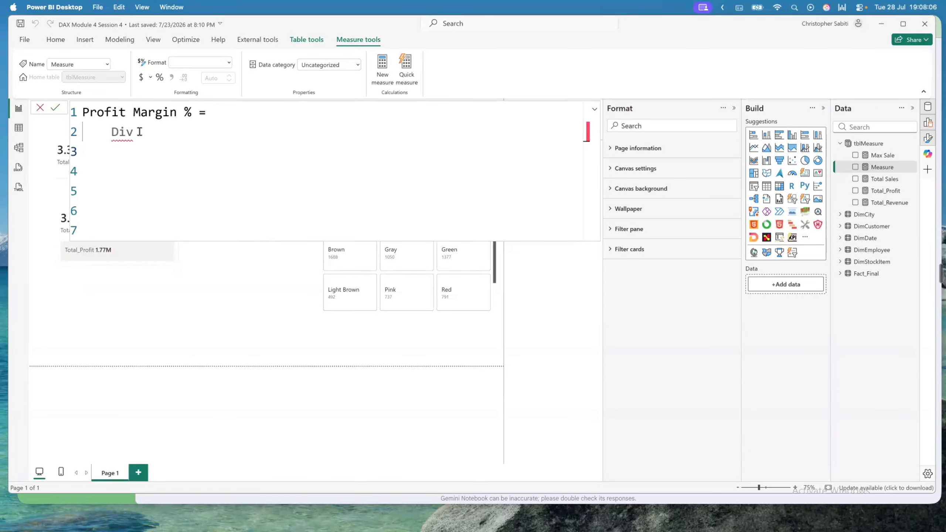
pyautogui.click(139, 131)
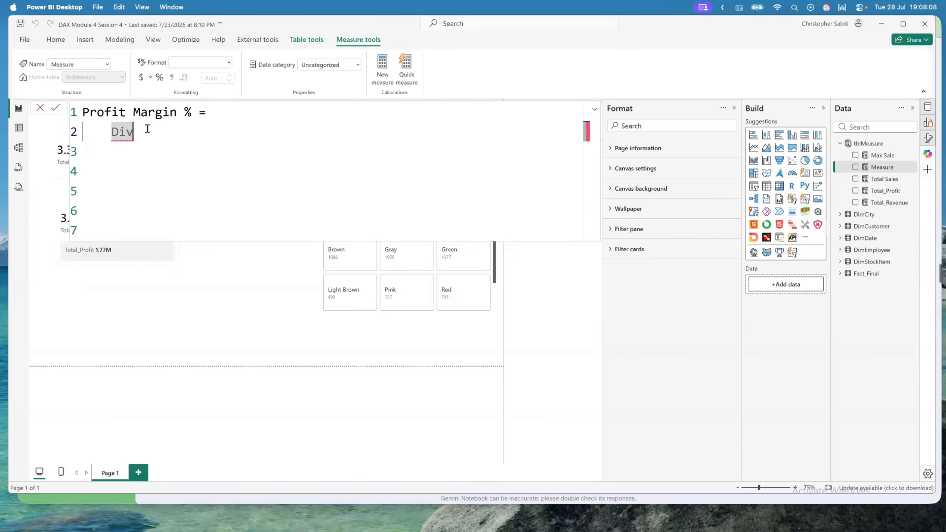
pyautogui.write('ide')
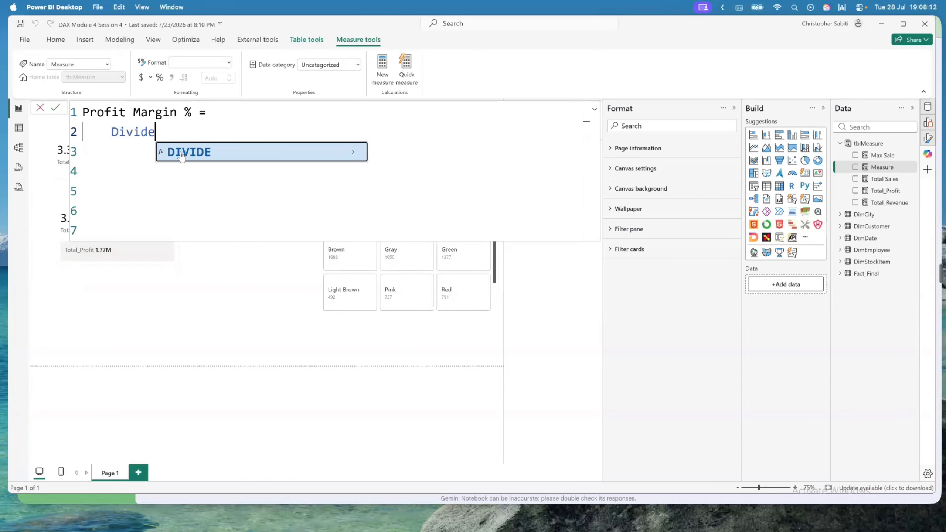
pyautogui.click(230, 154)
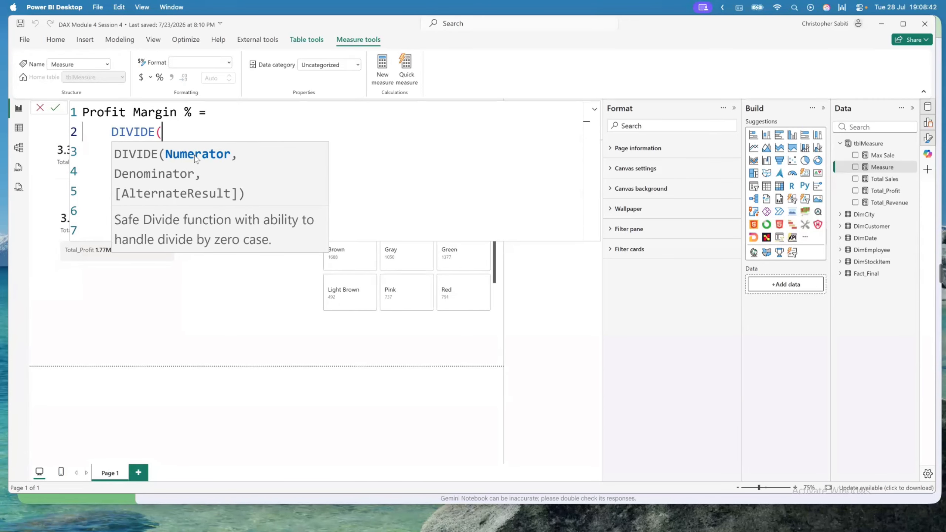
# Enter [Total_Profit] as the DIVIDE numerator on its own line, followed by a comma
pyautogui.hotkey('shift', 'Return')
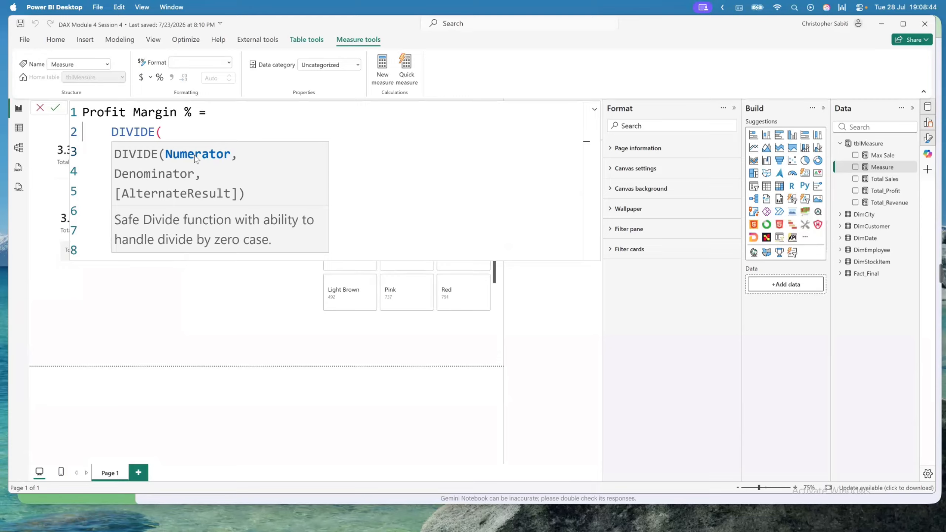
pyautogui.click(256, 130)
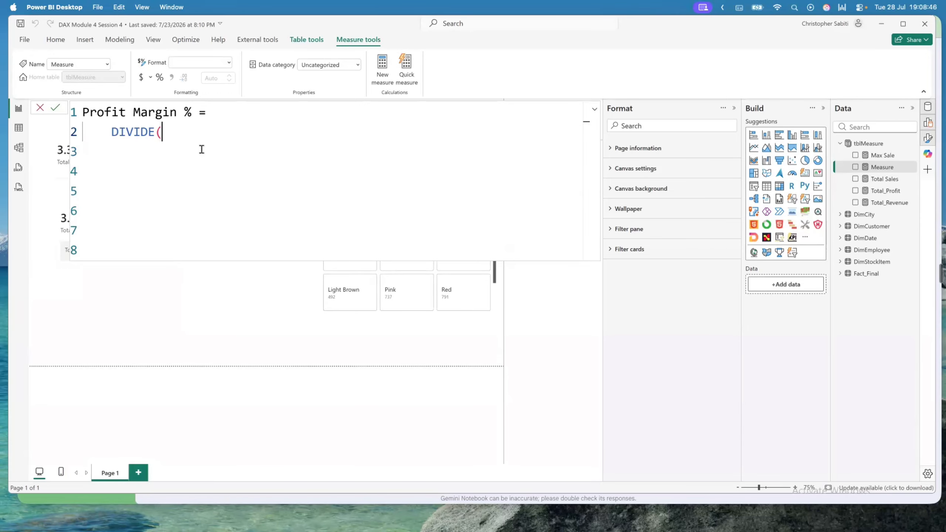
pyautogui.hotkey('shift', 'Return')
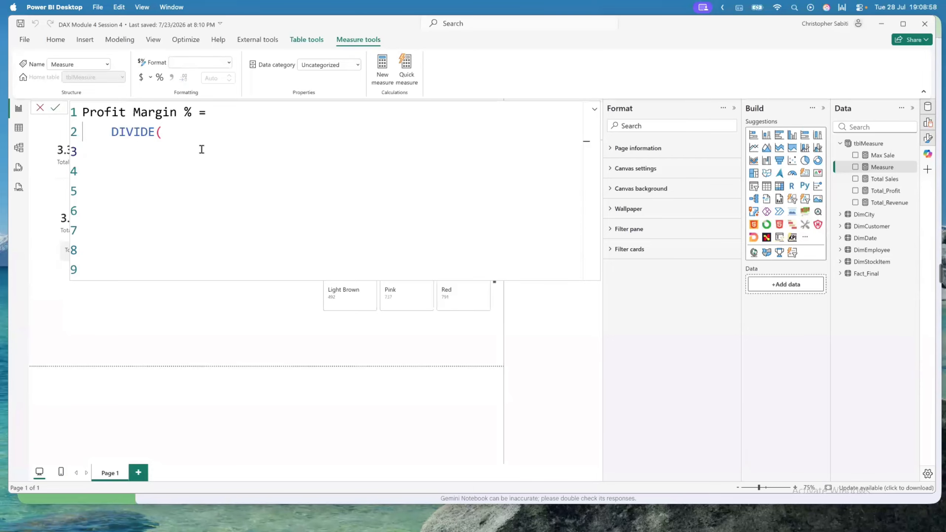
pyautogui.write('[')
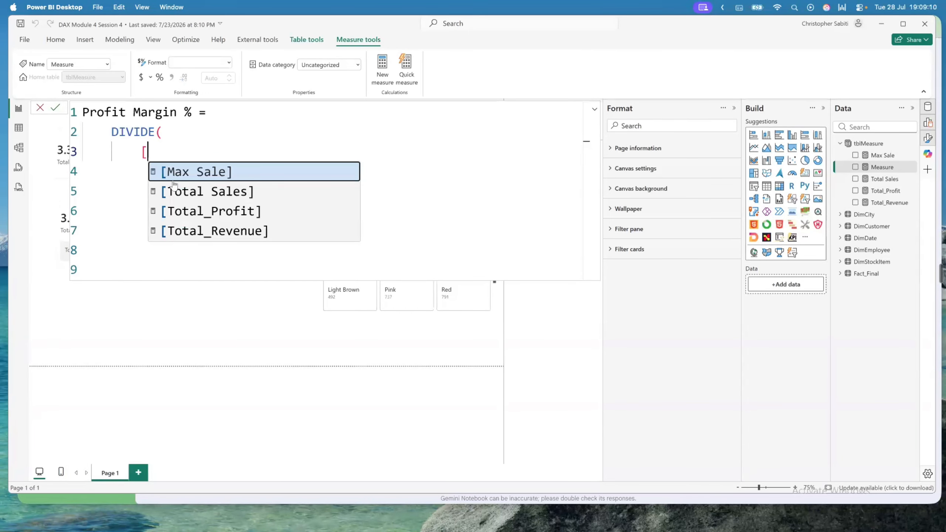
pyautogui.click(215, 220)
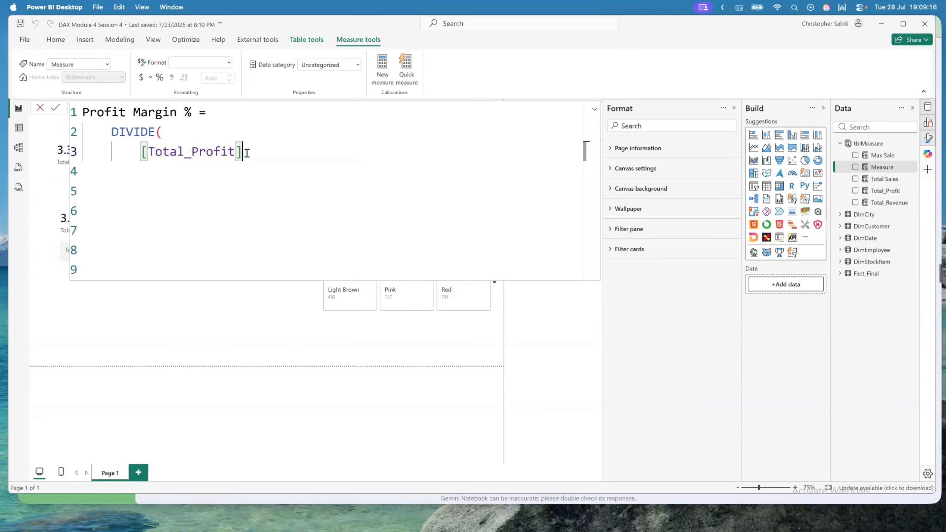
pyautogui.write(',')
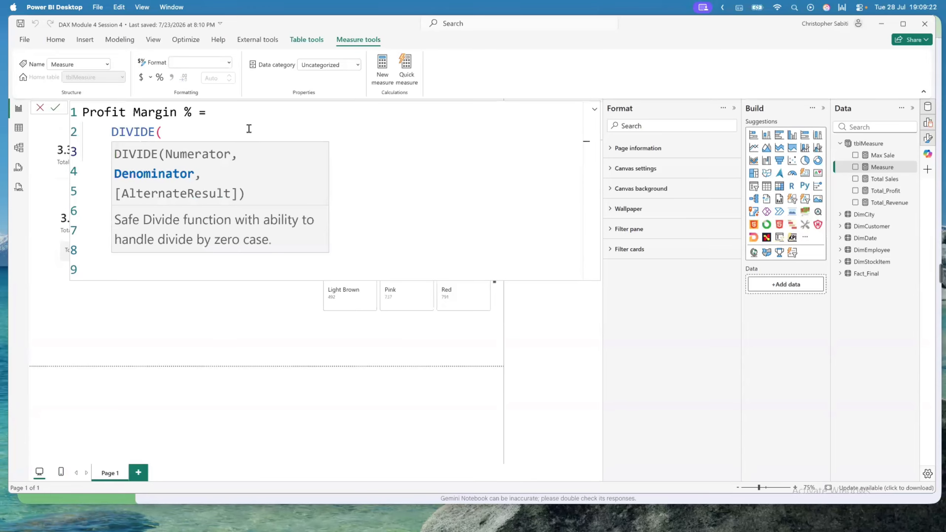
# Enter [Total_Revenue] as the DIVIDE denominator on the line below the numerator
pyautogui.press('Return')
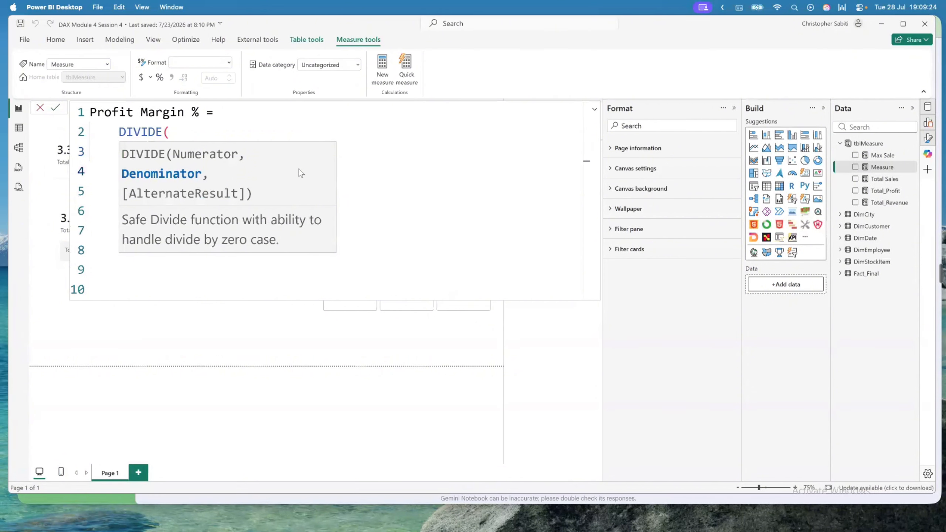
pyautogui.click(302, 135)
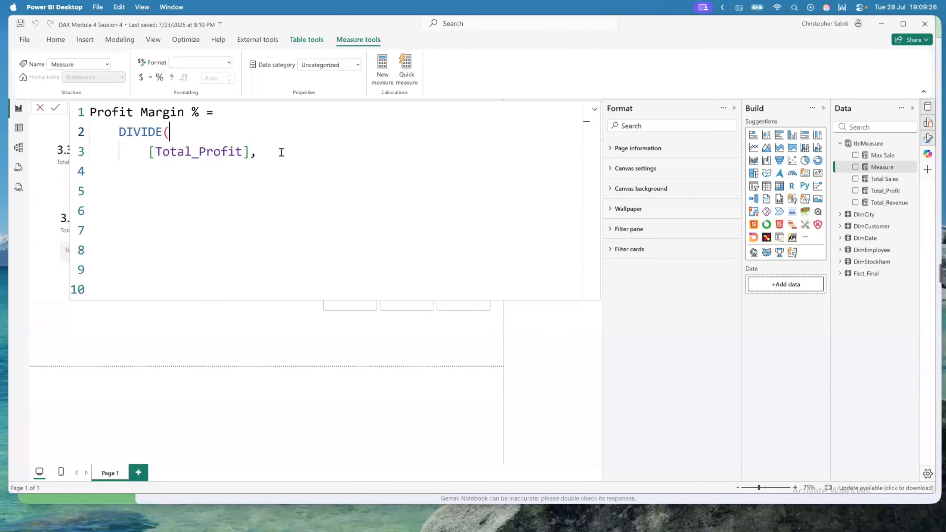
pyautogui.click(280, 153)
pyautogui.click(242, 172)
pyautogui.write('[')
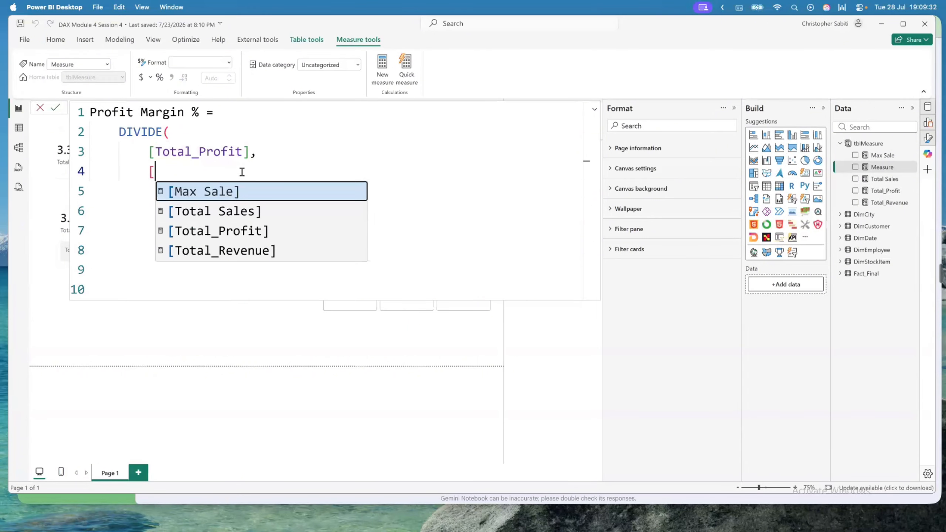
pyautogui.click(240, 249)
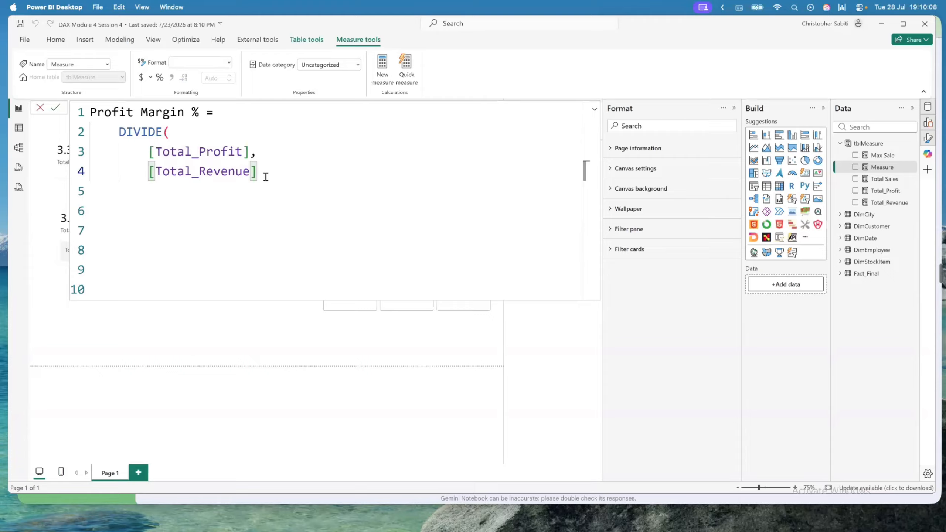
# Add a comma after [Total_Revenue] and enter BLANK() as the alternate result, indented on line 5
pyautogui.write("'")
pyautogui.press('BackSpace')
pyautogui.write(',')
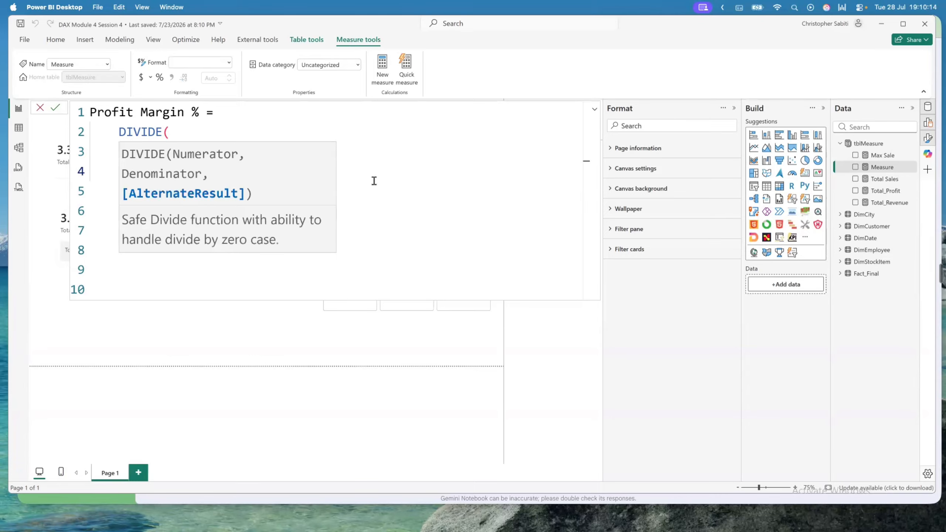
pyautogui.press('Escape')
pyautogui.click(239, 192)
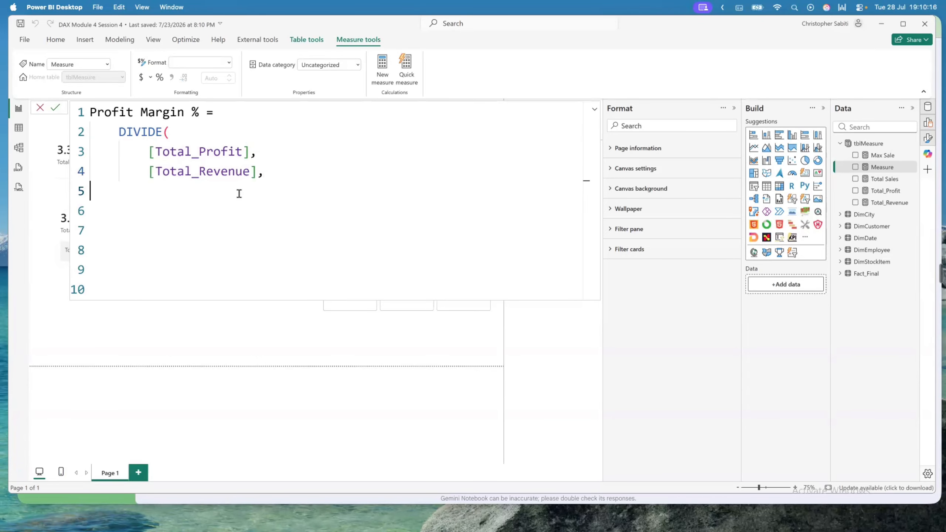
pyautogui.press('Tab')
pyautogui.press('Tab')
pyautogui.write('BLA')
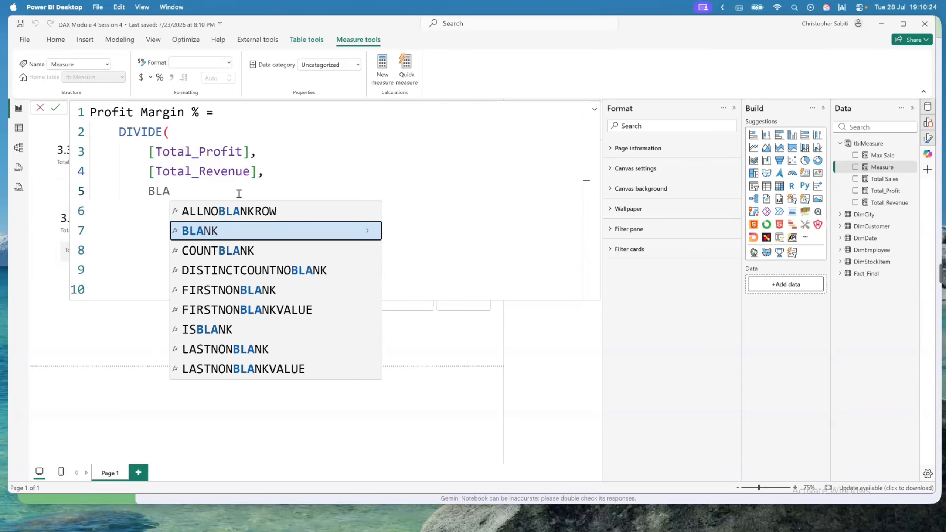
pyautogui.click(210, 233)
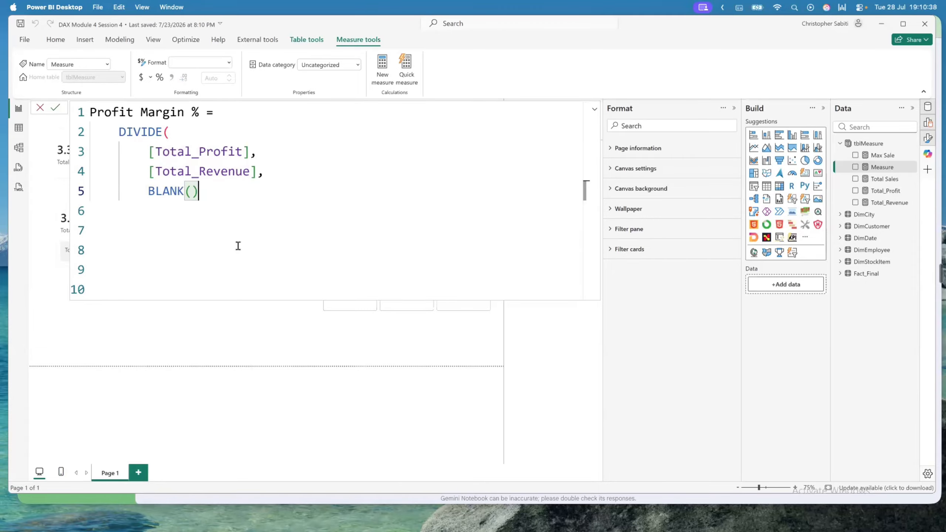
# Close the DIVIDE function with a parenthesis on its own line and highlight the whole formula for review
pyautogui.click(166, 134)
pyautogui.click(210, 192)
pyautogui.press('Return')
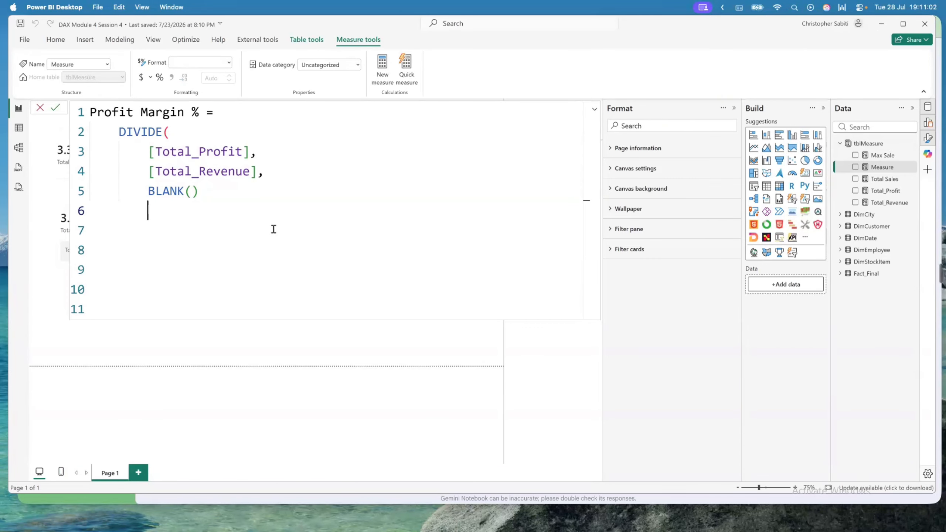
pyautogui.write(')')
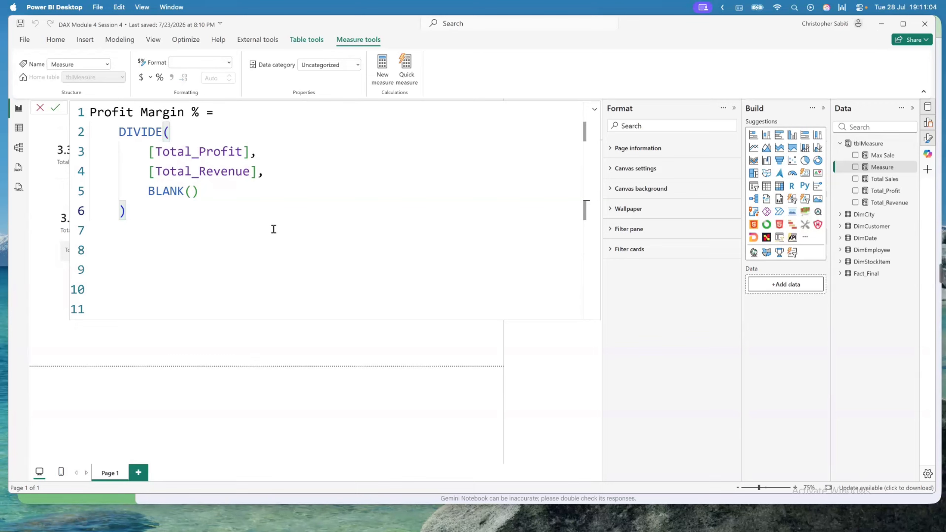
pyautogui.click(169, 136)
pyautogui.moveTo(123, 209); pyautogui.dragTo(92, 117)
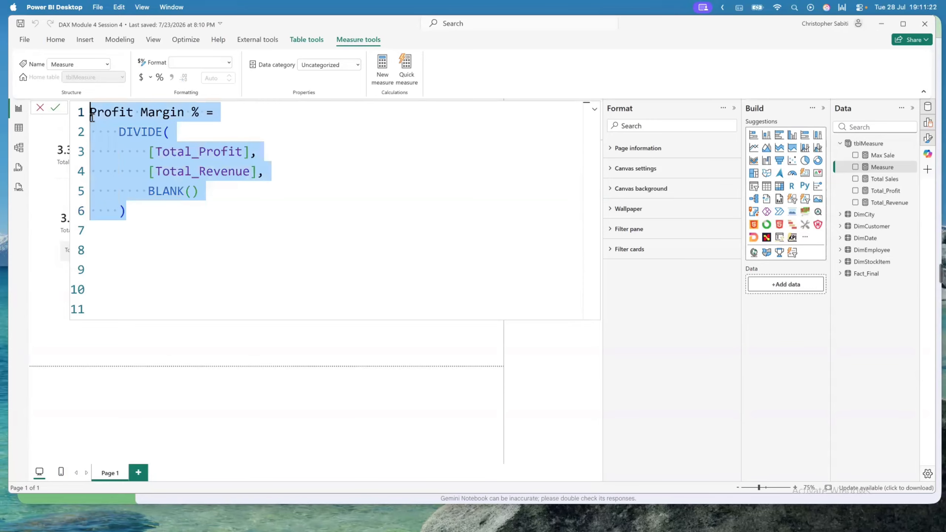
pyautogui.click(205, 171)
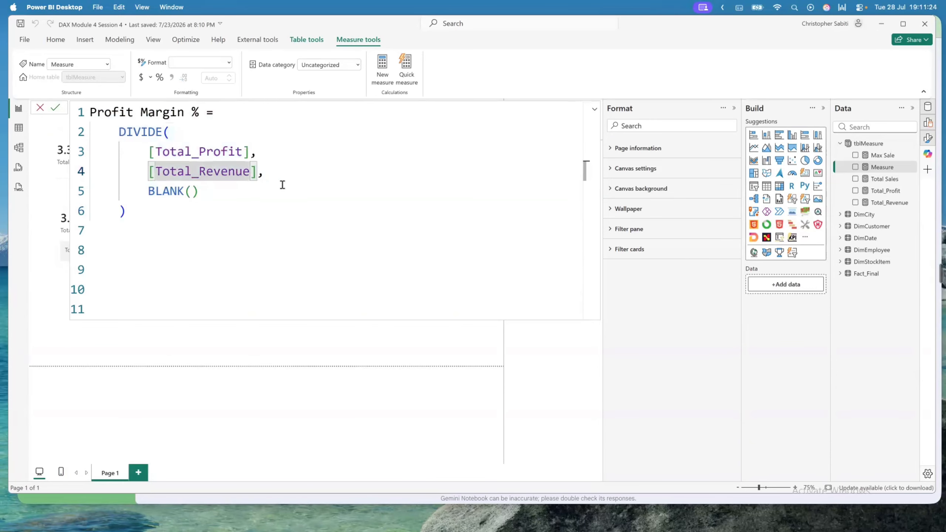
# Add the comment "//Profits cal already" after the [Total_Profit] line and "// Rev from the cal column" after the [Total_Revenue] line
pyautogui.click(279, 154)
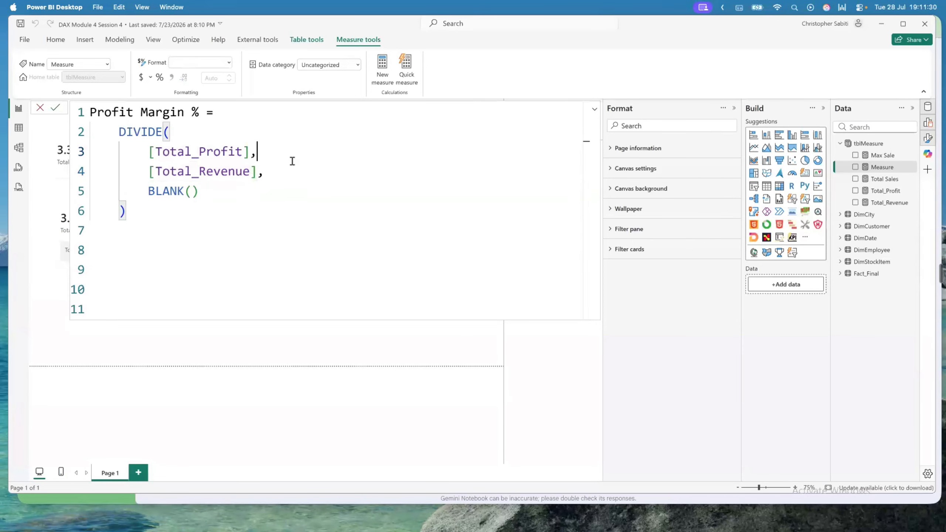
pyautogui.write('//Profits cal a')
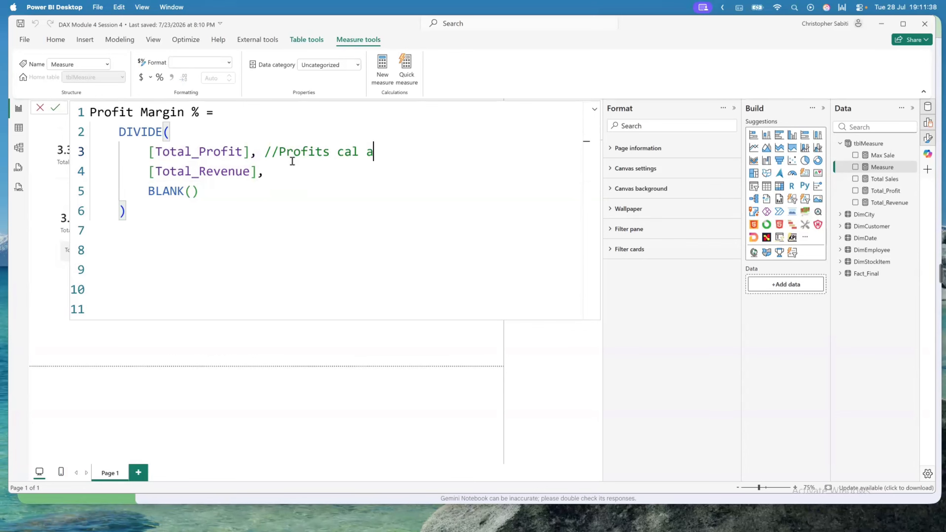
pyautogui.write('lready')
pyautogui.click(291, 175)
pyautogui.write('// Rev f')
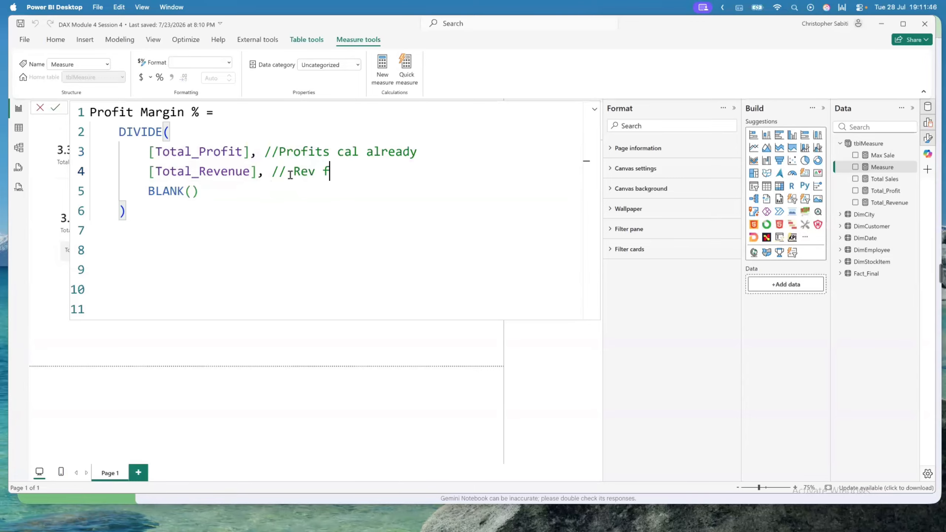
pyautogui.write('rom the cal colu')
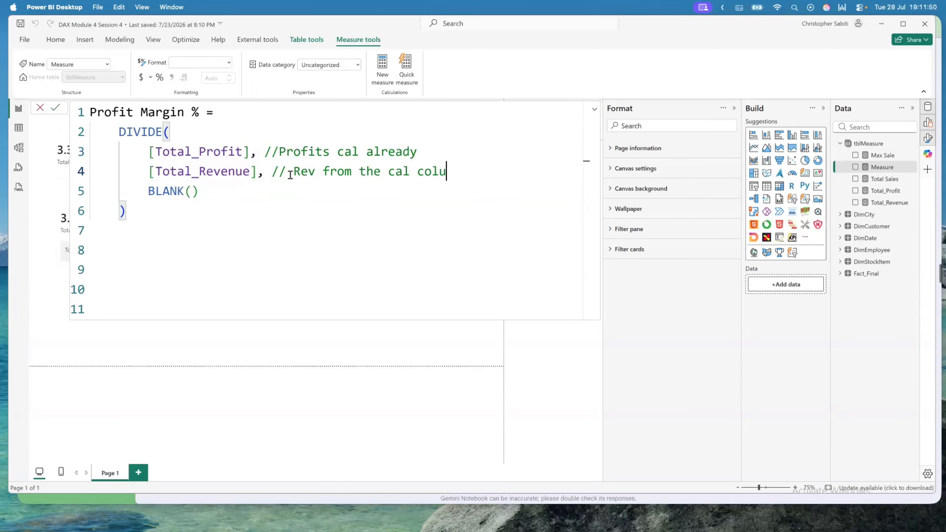
pyautogui.write('mn')
# Review the Profit Margin % formula by highlighting its DIVIDE block, the comments and the full expression
pyautogui.click(290, 172)
pyautogui.moveTo(131, 220); pyautogui.dragTo(111, 190)
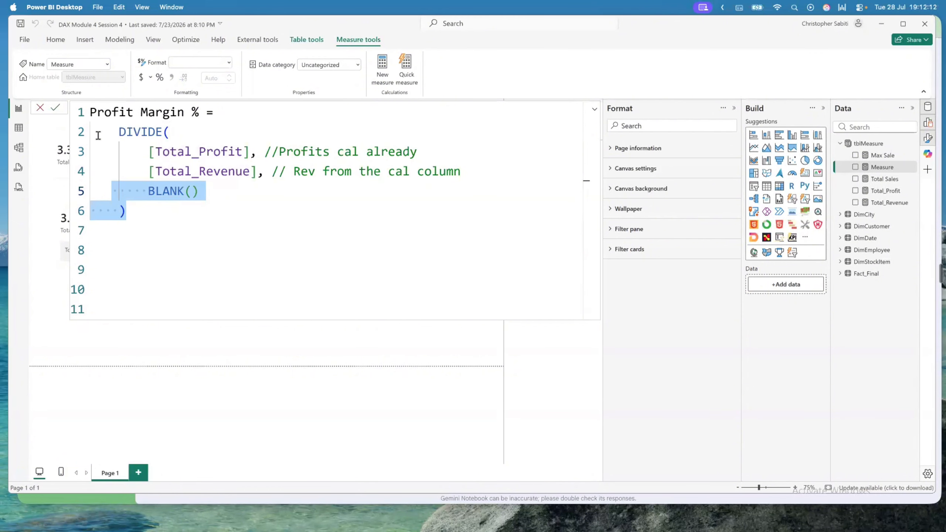
pyautogui.click(160, 213)
pyautogui.moveTo(126, 211); pyautogui.dragTo(111, 132)
pyautogui.click(274, 172)
pyautogui.moveTo(265, 151); pyautogui.dragTo(417, 152)
pyautogui.moveTo(121, 212); pyautogui.dragTo(104, 151)
pyautogui.moveTo(89, 94); pyautogui.dragTo(92, 110)
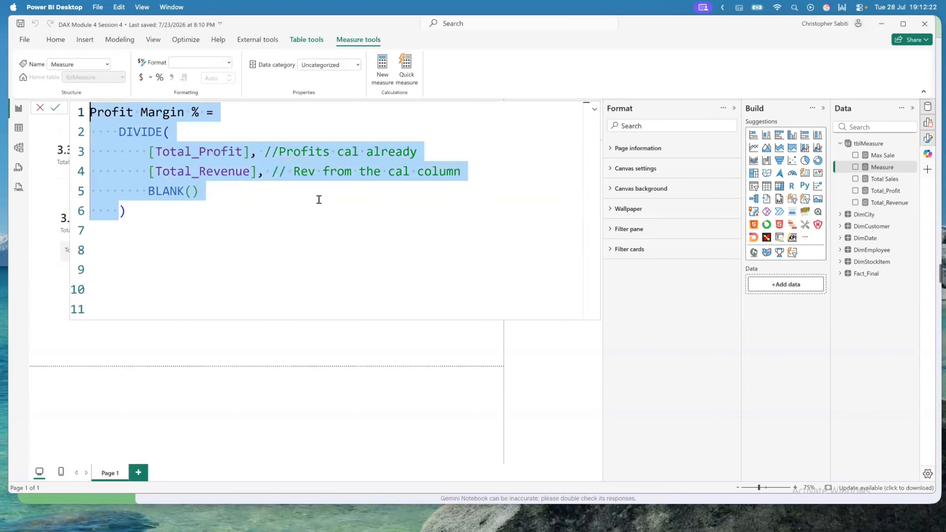
# Highlight the Total_Profit reference, then commit the Profit Margin % formula
pyautogui.click(228, 151)
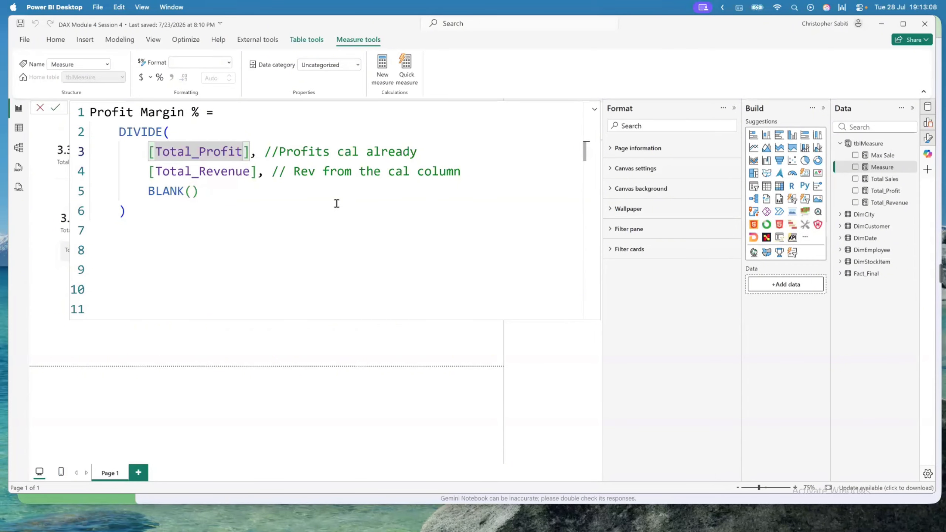
pyautogui.click(291, 233)
pyautogui.click(55, 107)
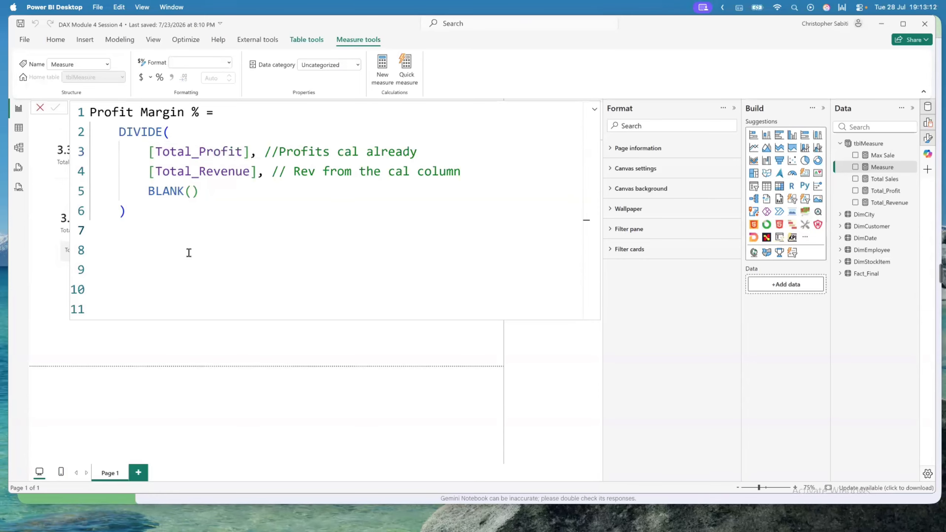
# Leave the Profit Margin % formula and collapse its editor to return to the report page
pyautogui.click(186, 334)
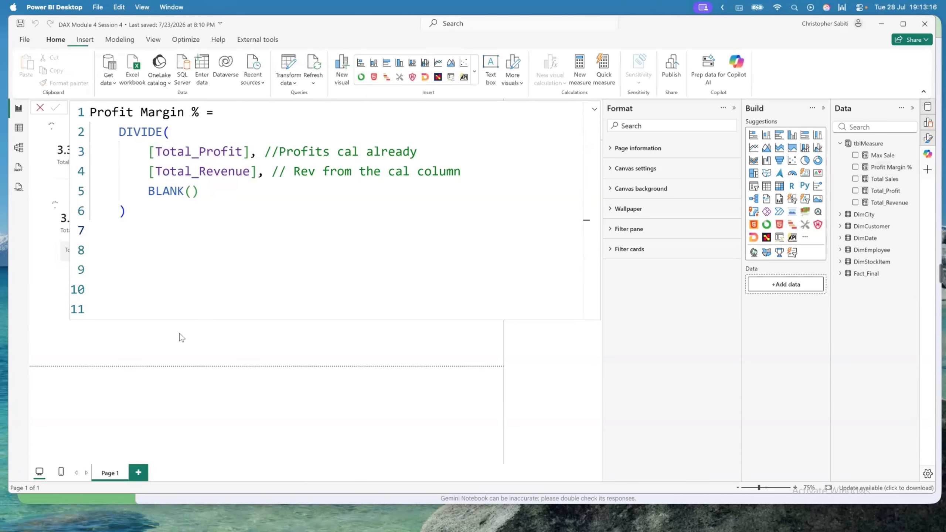
pyautogui.click(592, 111)
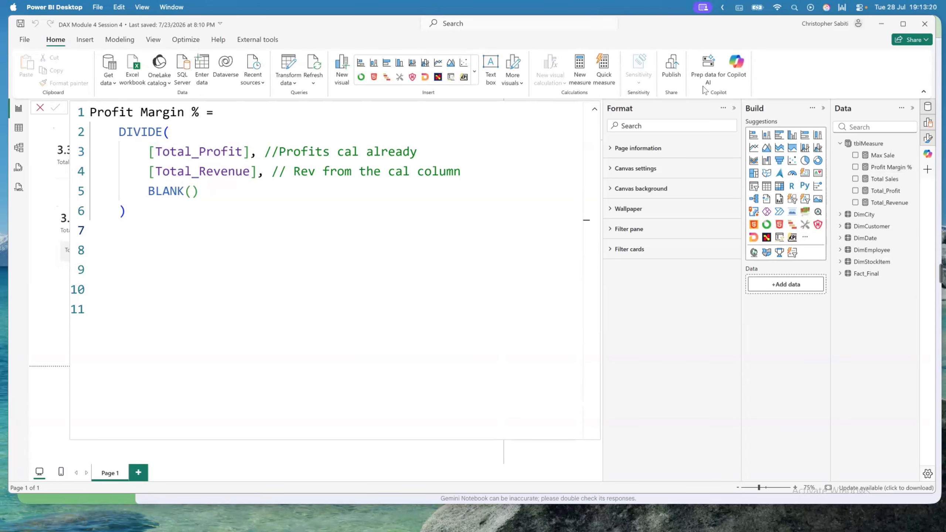
pyautogui.click(596, 109)
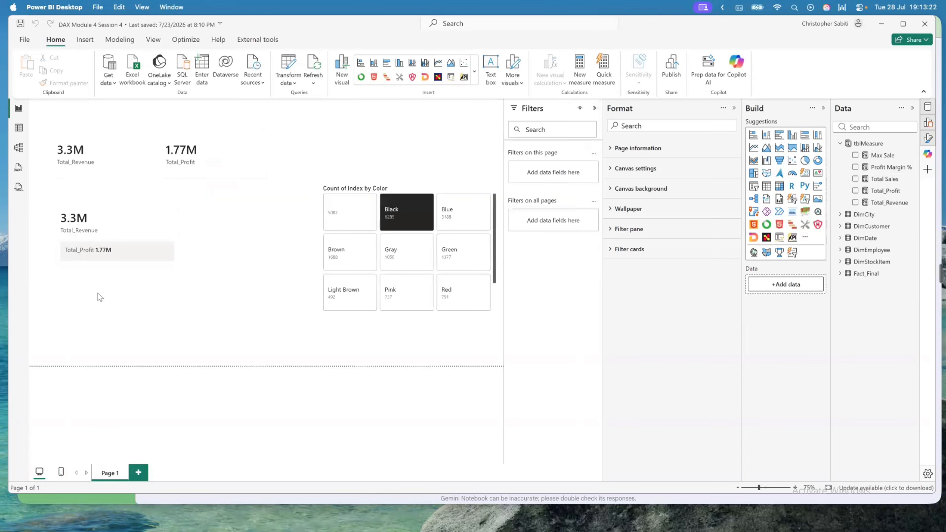
# Add Profit Margin % as a reference label to the Total_Profit card in the upper multi-card visual
pyautogui.click(218, 157)
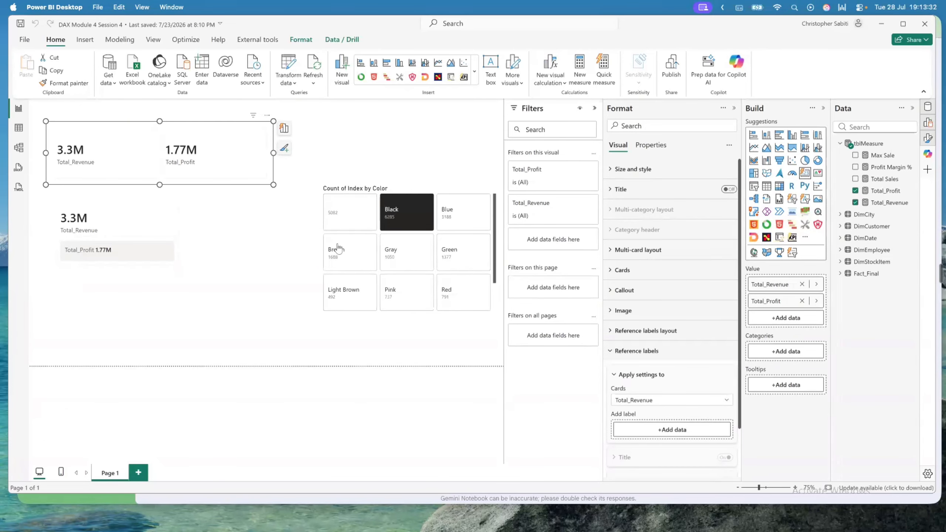
pyautogui.scroll(-1, 696, 314)
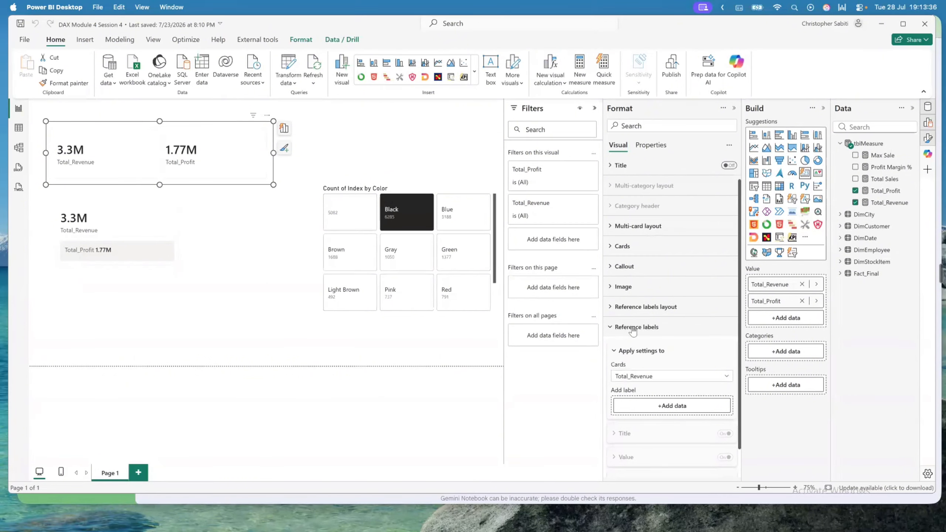
pyautogui.click(655, 376)
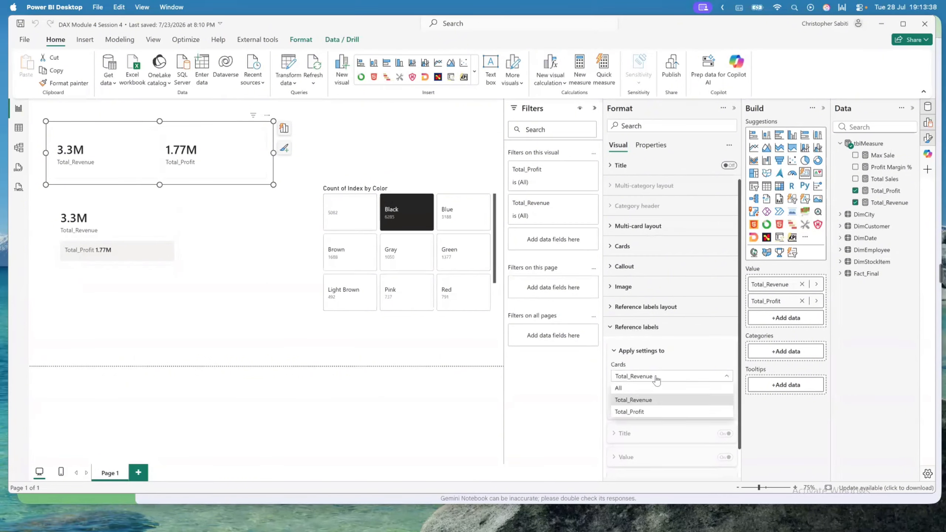
pyautogui.click(645, 412)
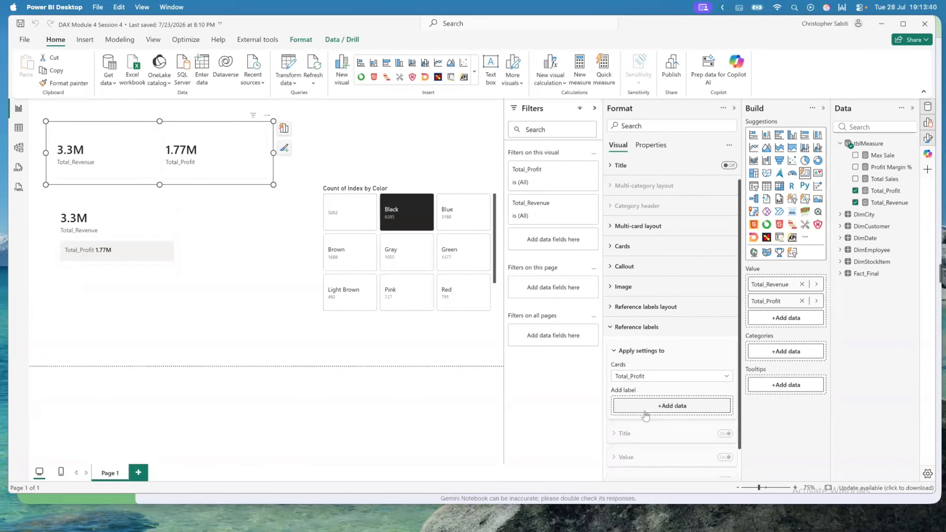
pyautogui.click(678, 408)
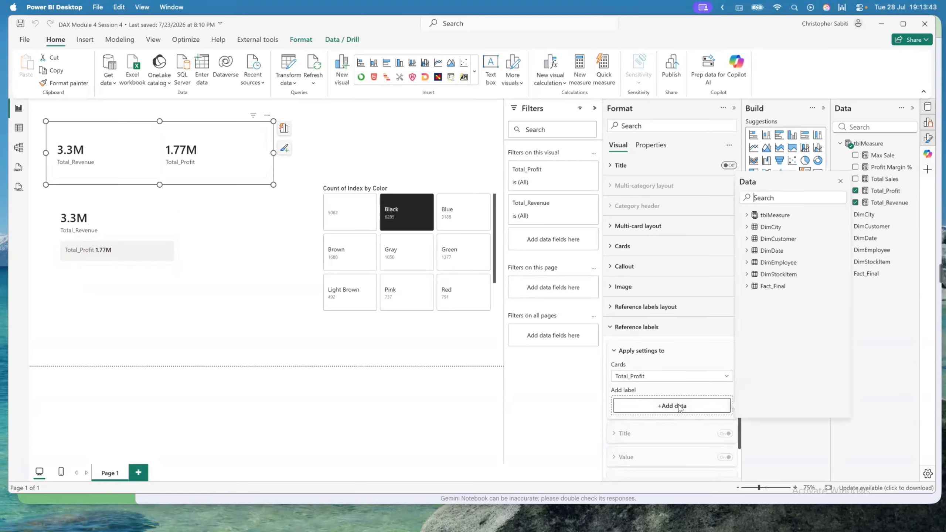
pyautogui.click(763, 199)
pyautogui.write('pro')
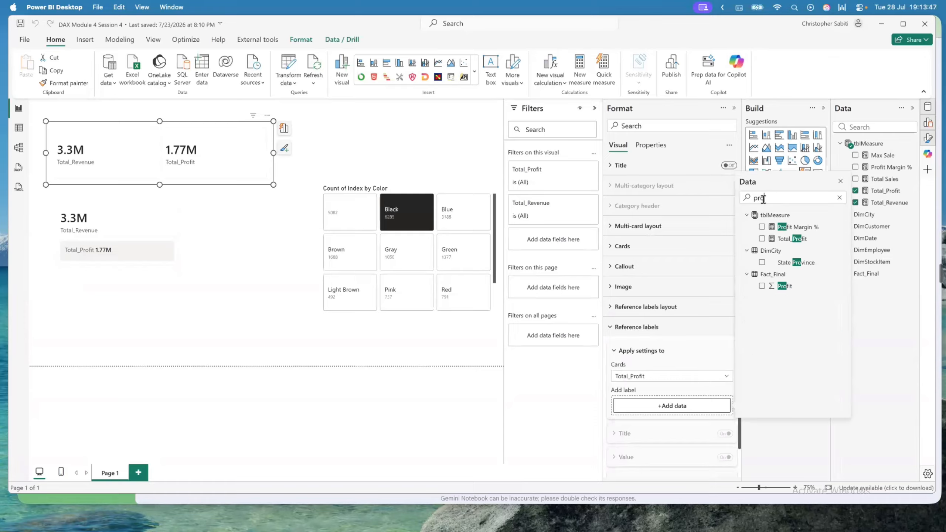
pyautogui.click(804, 228)
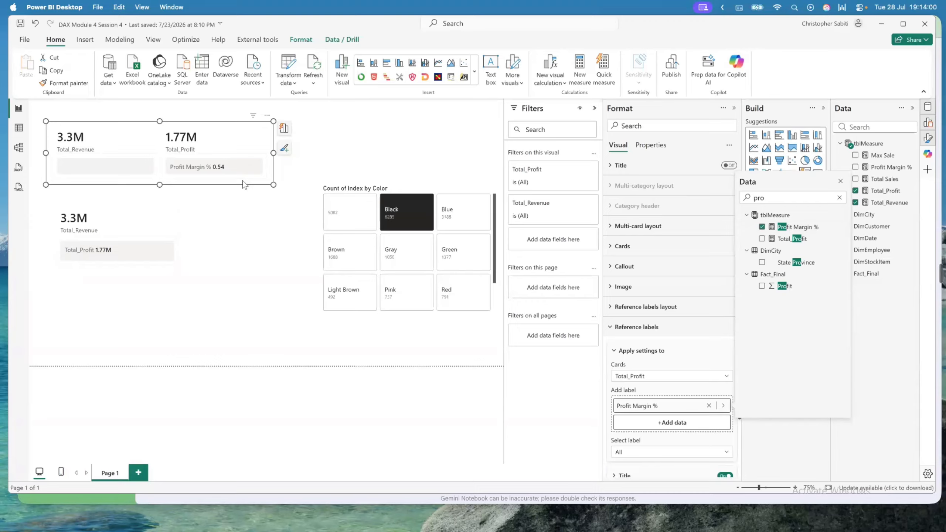
pyautogui.click(182, 176)
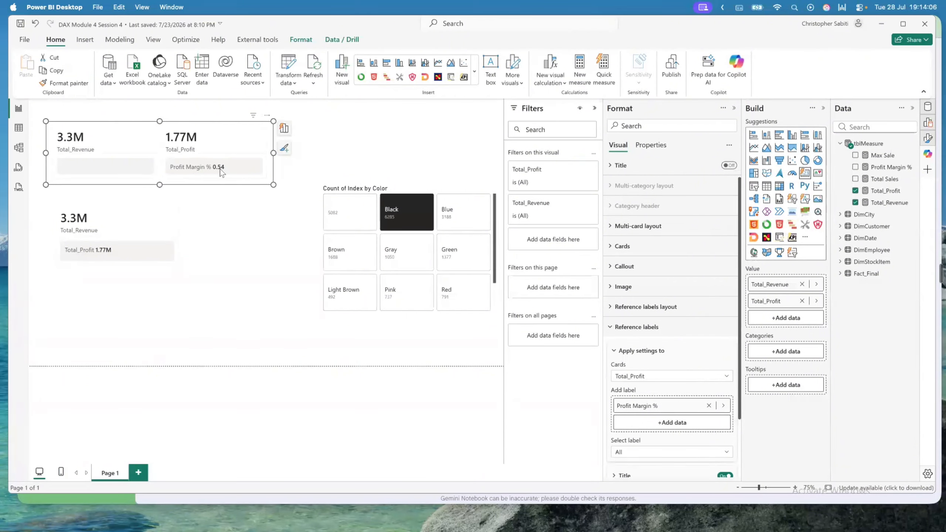
# Clear the Black color selection in the slicer and format the Profit Margin % measure as a percentage with 1 decimal place
pyautogui.click(389, 285)
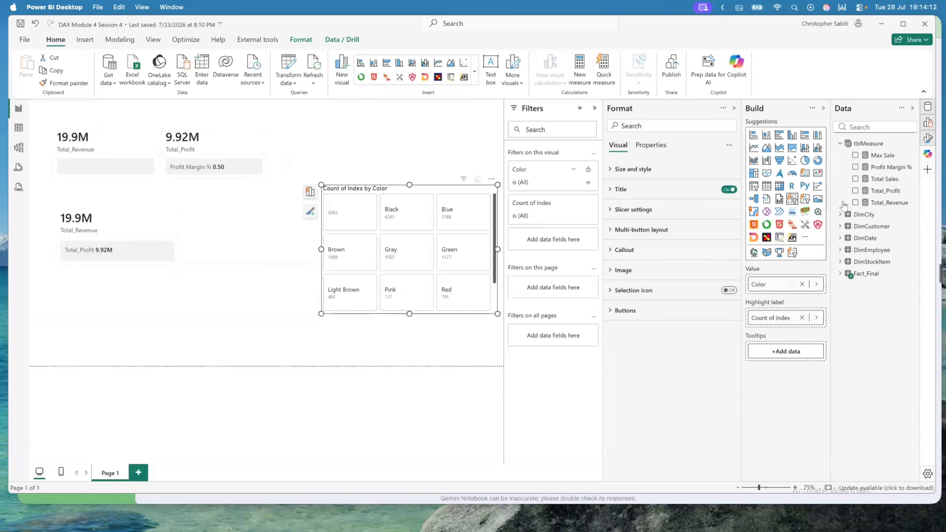
pyautogui.click(888, 168)
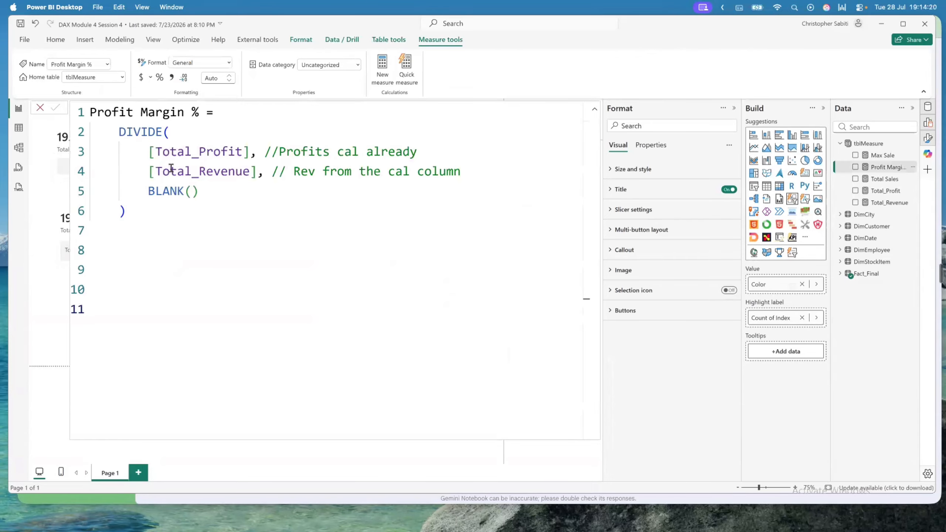
pyautogui.click(159, 79)
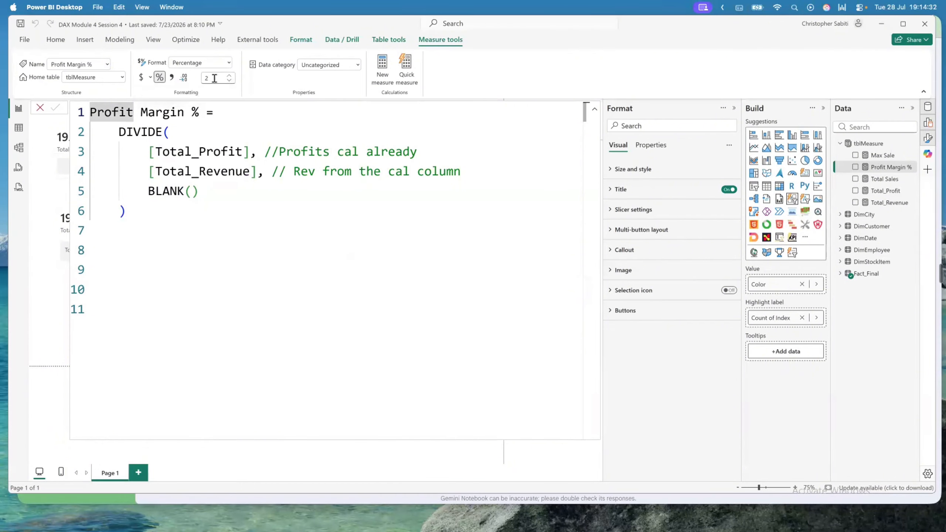
pyautogui.doubleClick(203, 81)
pyautogui.write('1')
pyautogui.click(227, 97)
pyautogui.click(888, 203)
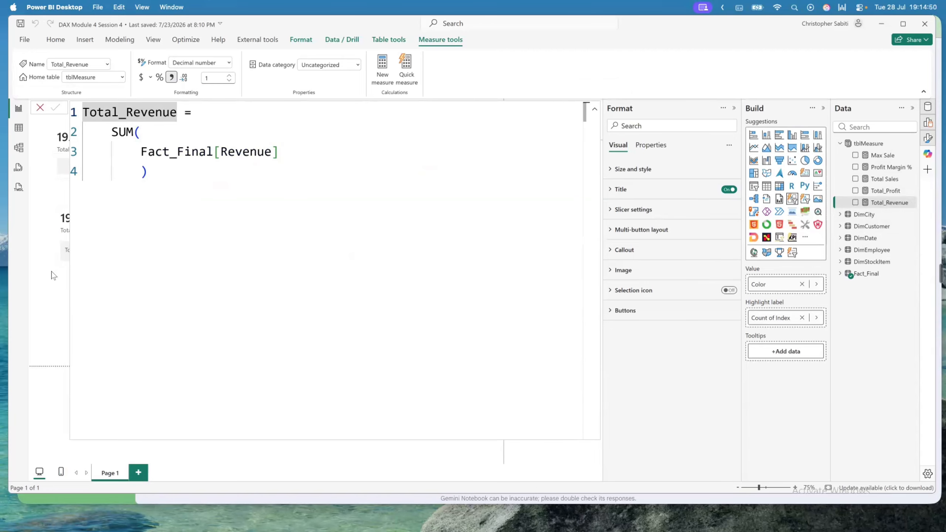
pyautogui.click(595, 109)
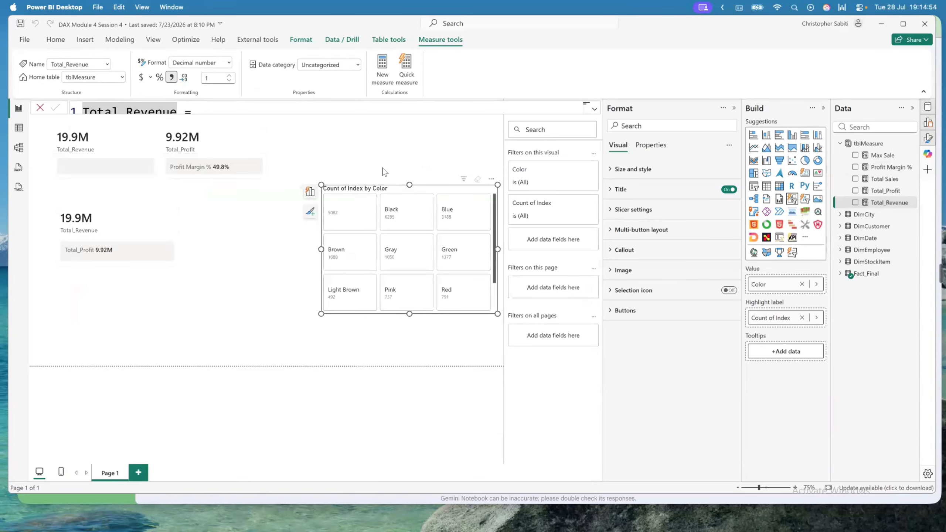
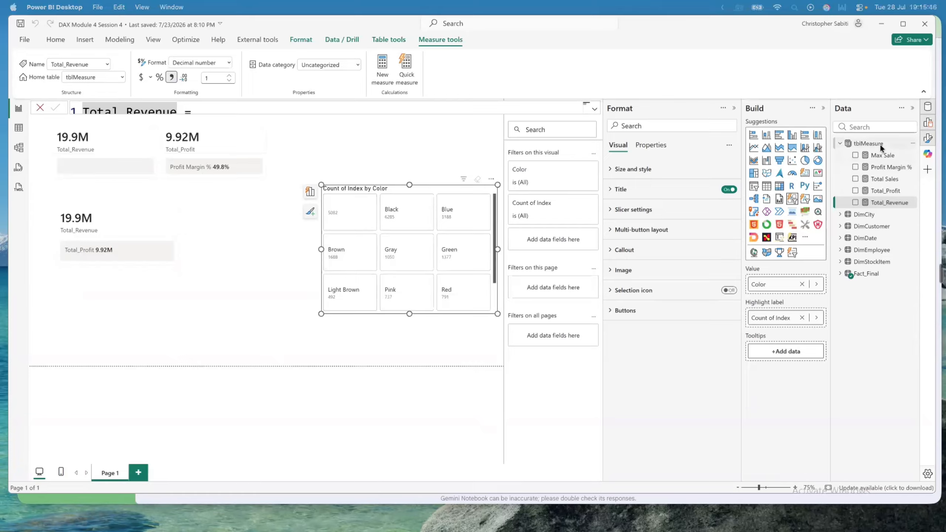
# Create a new measure in tblMeasure named Transaction Count, with several blank lines below the name for its formula
pyautogui.click(868, 143)
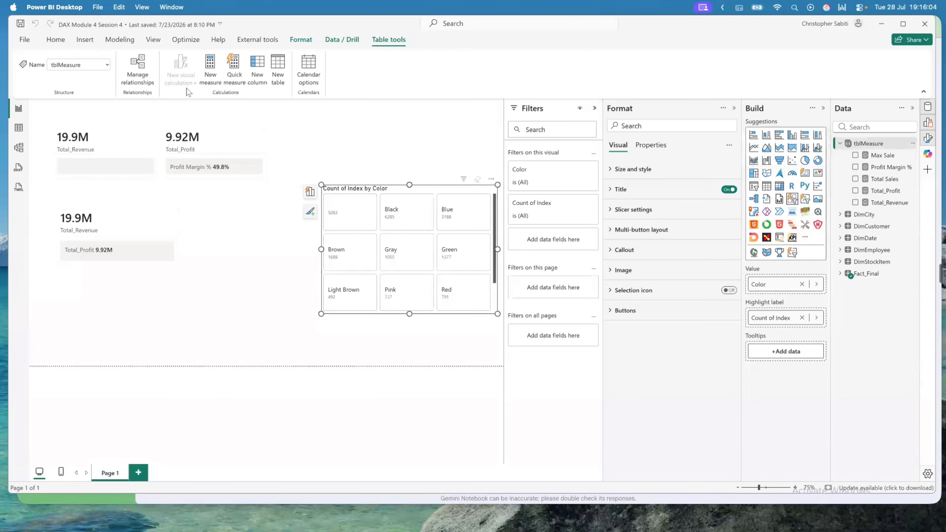
pyautogui.click(210, 73)
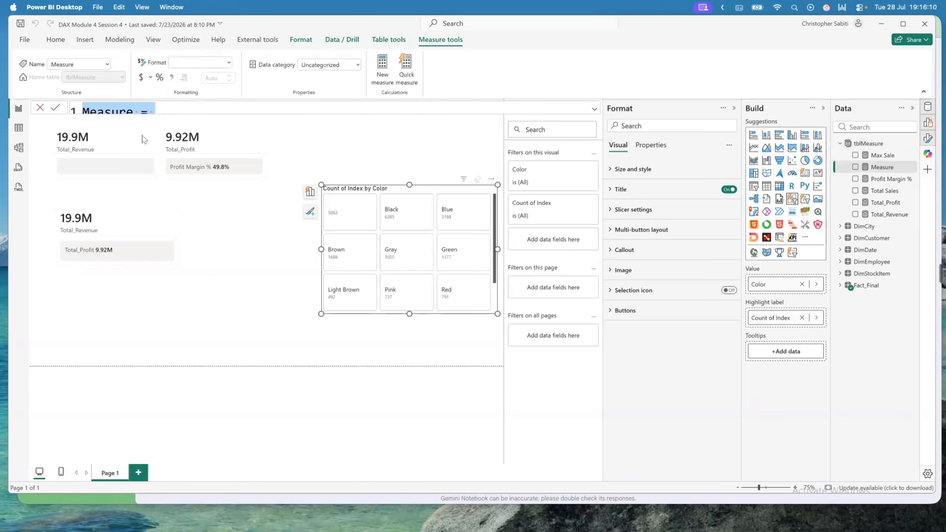
pyautogui.click(595, 111)
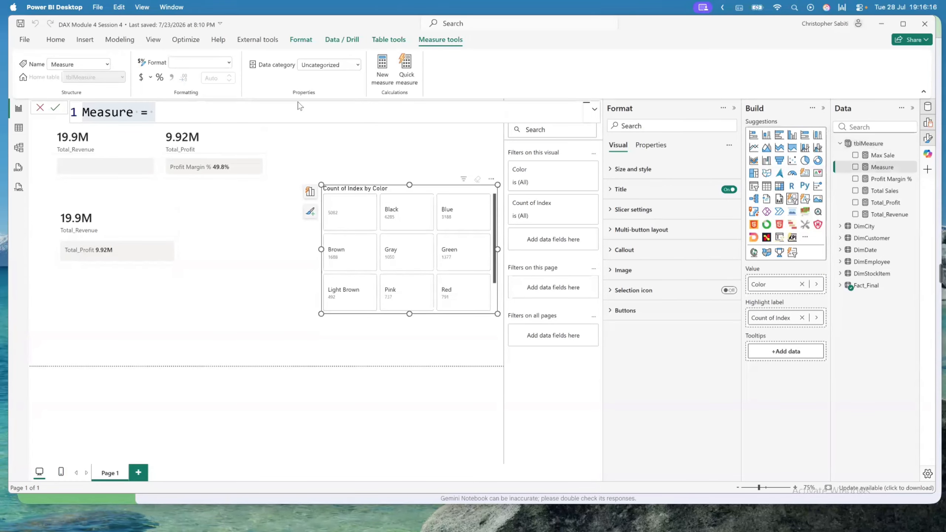
pyautogui.click(280, 113)
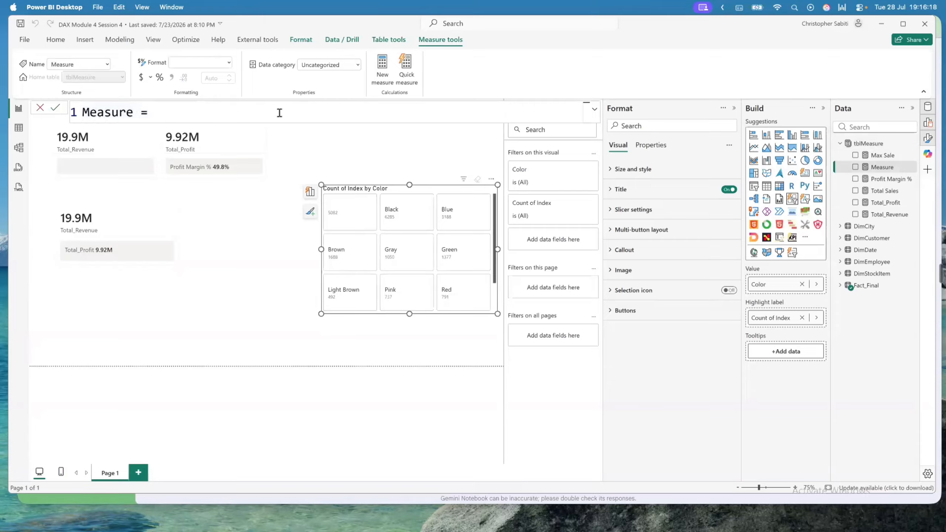
pyautogui.hotkey('ctrl', 'a')
pyautogui.write('Transaction Co')
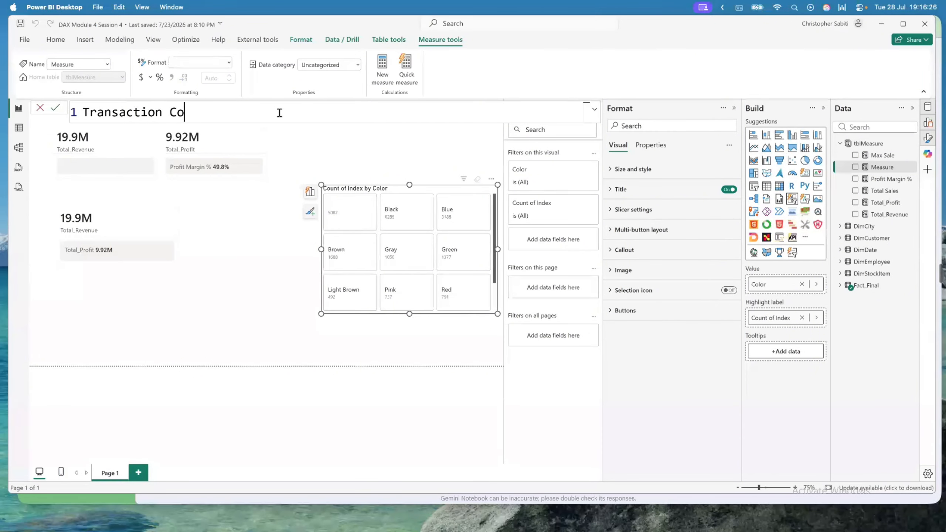
pyautogui.write('unt =')
pyautogui.hotkey('shift', 'Return')
pyautogui.hotkey('shift', 'Return')
pyautogui.hotkey('shift', 'Return')
pyautogui.hotkey('shift', 'Return')
pyautogui.hotkey('shift', 'Return')
pyautogui.hotkey('shift', 'Return')
pyautogui.hotkey('shift', 'Return')
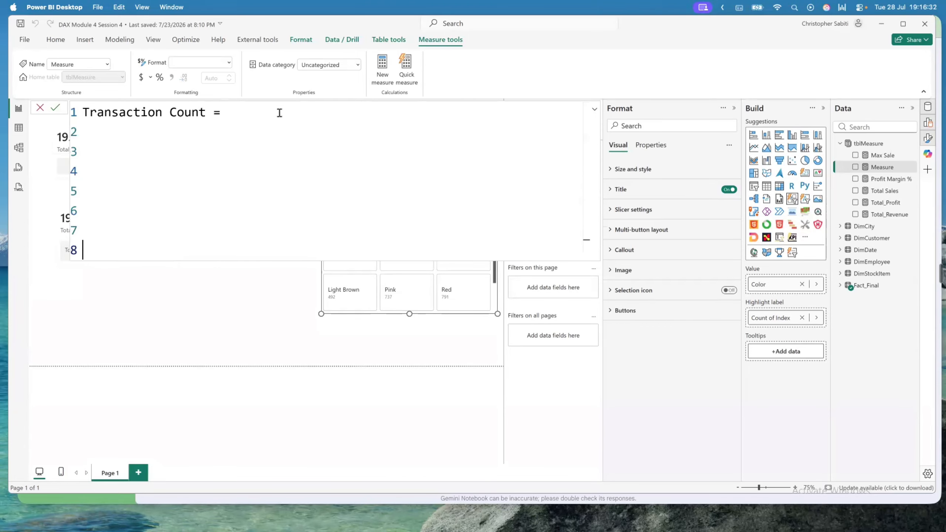
# Insert the COUNTROWS function, indented on the second line of the Transaction Count formula
pyautogui.click(158, 126)
pyautogui.press('Tab')
pyautogui.write('count')
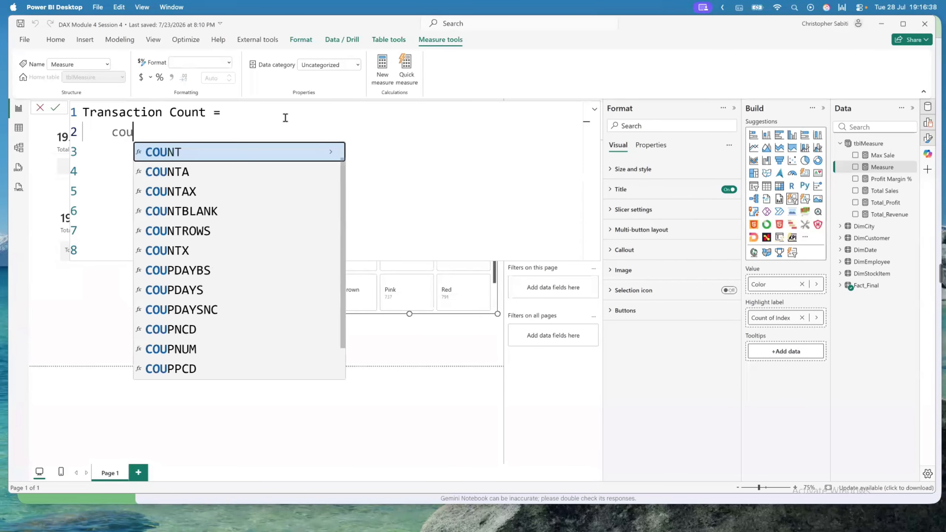
pyautogui.press('Down')
pyautogui.press('Down')
pyautogui.press('Down')
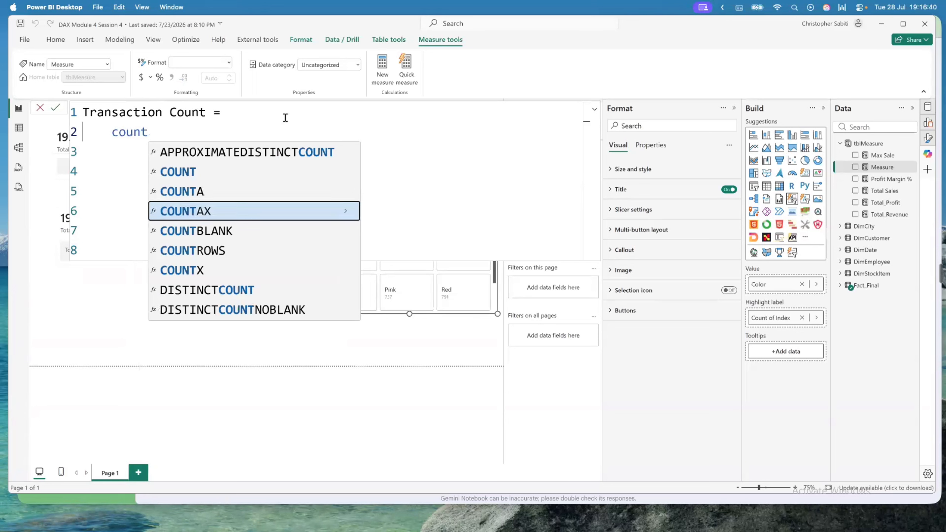
pyautogui.press('Down')
pyautogui.press('Tab')
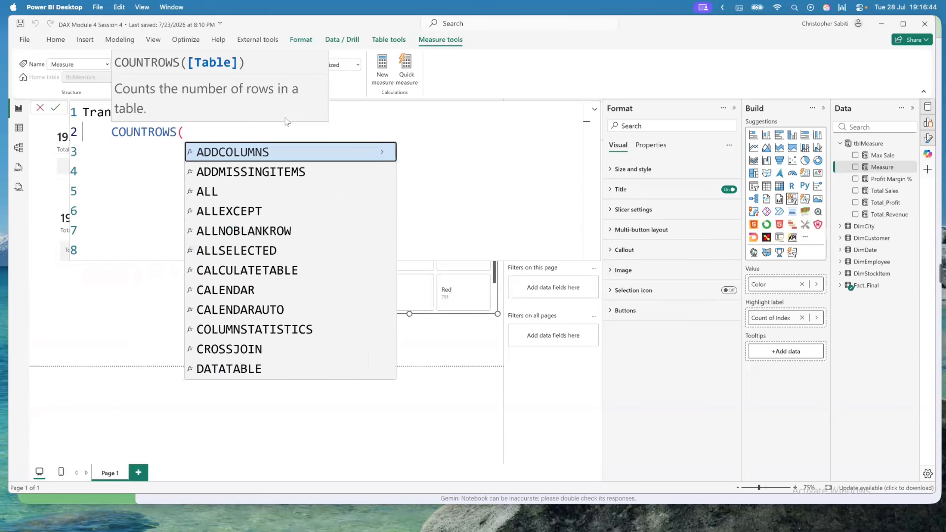
# Enter Fact_Final as the COUNTROWS table on its own line, close the parenthesis, and commit the Transaction Count measure
pyautogui.hotkey('shift', 'Return')
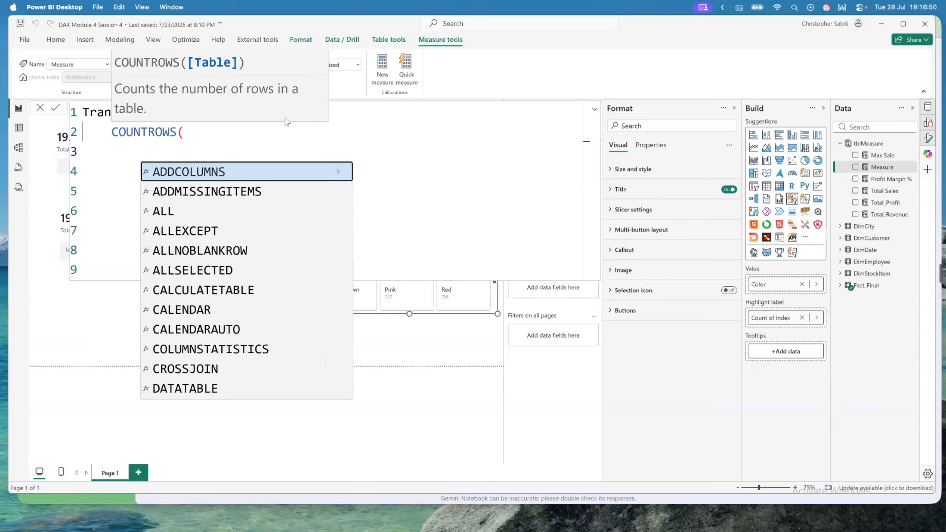
pyautogui.write('fa')
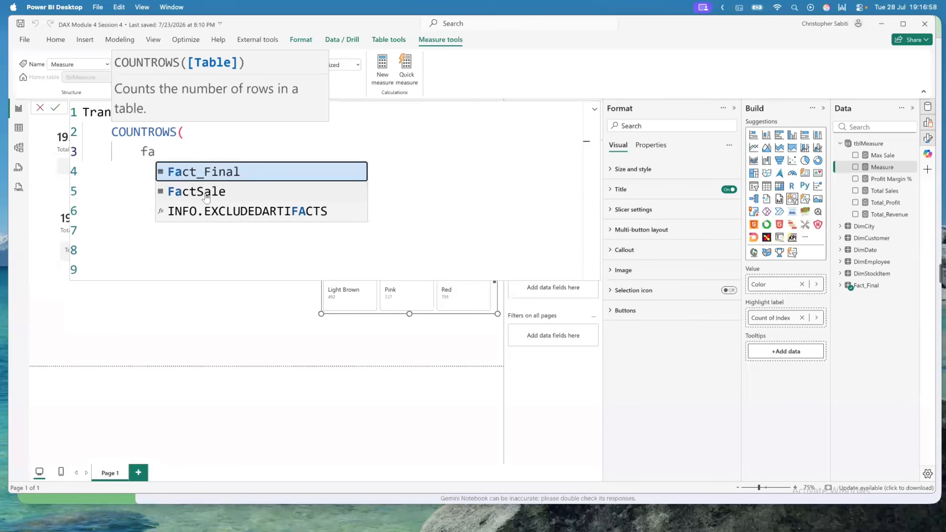
pyautogui.click(212, 180)
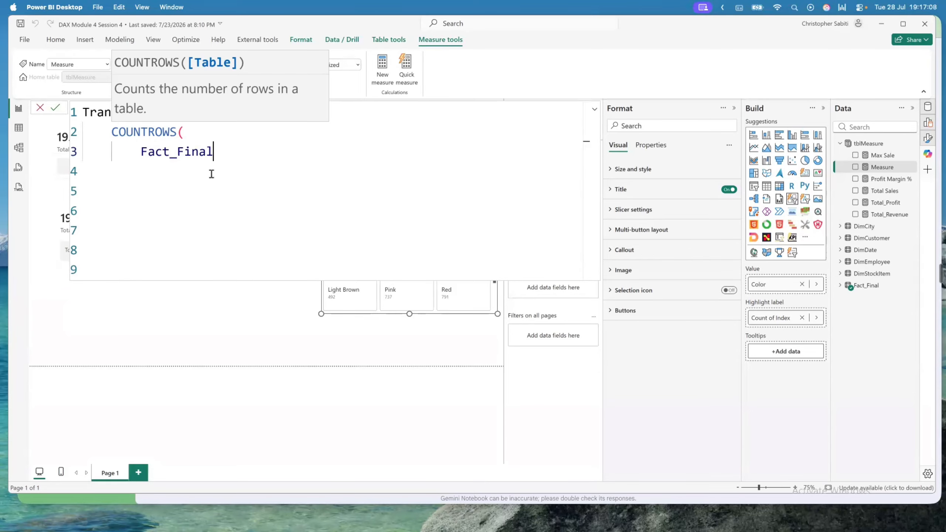
pyautogui.hotkey('shift', 'Return')
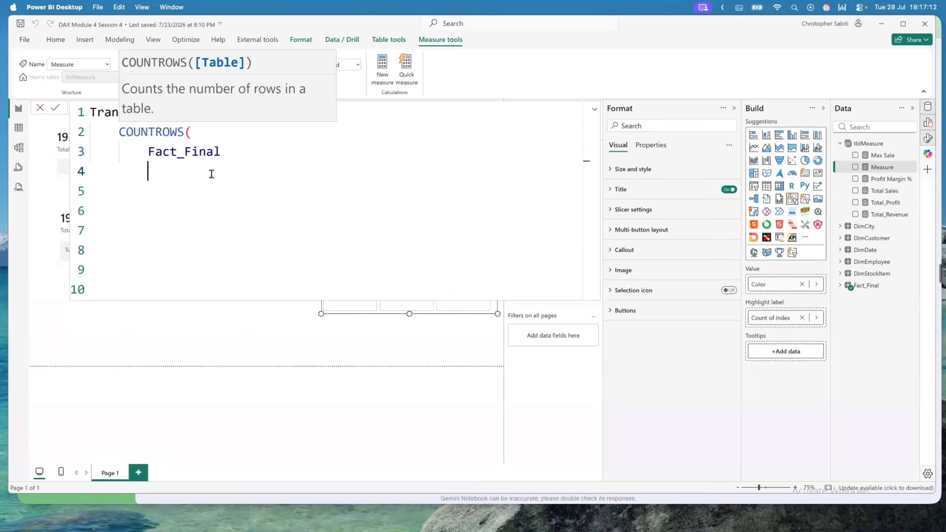
pyautogui.write(')')
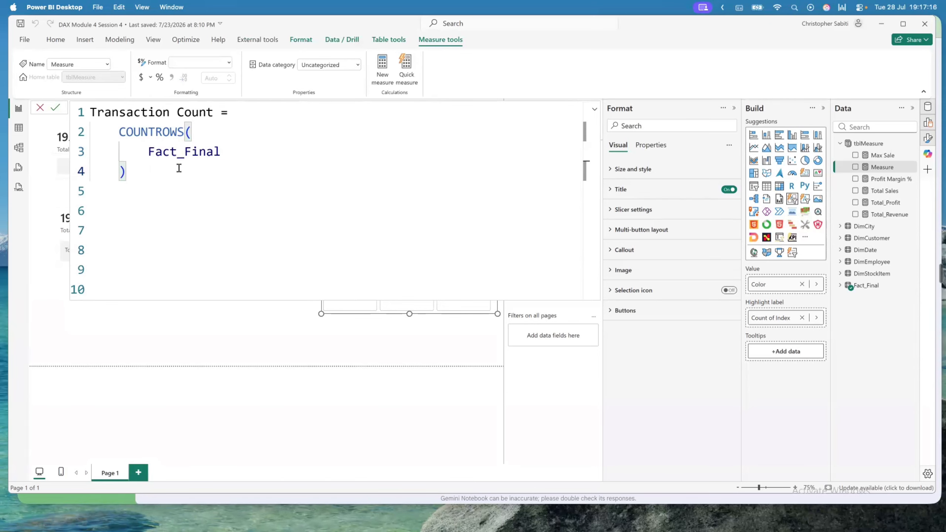
pyautogui.click(57, 107)
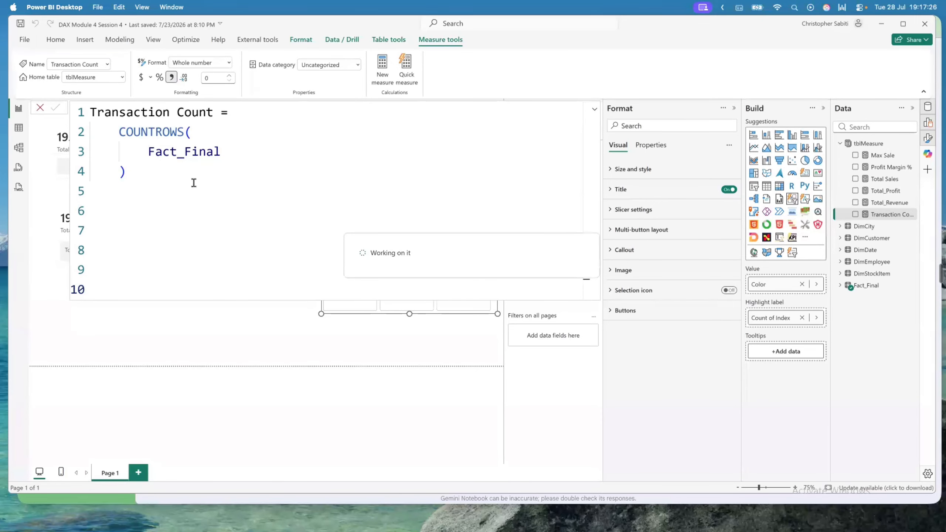
pyautogui.click(40, 108)
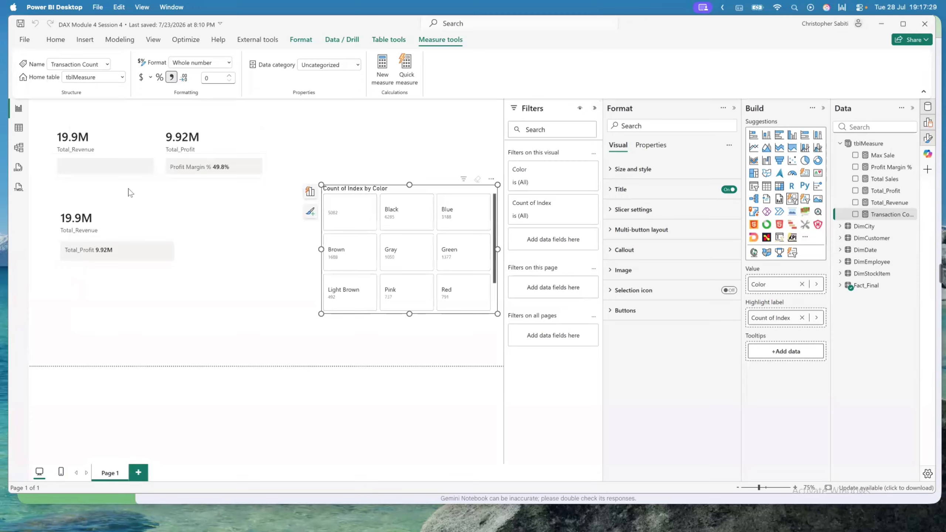
# Add the Transaction Count measure to the lower Total_Revenue card and widen the card almost to the color slicer
pyautogui.click(219, 244)
pyautogui.click(170, 221)
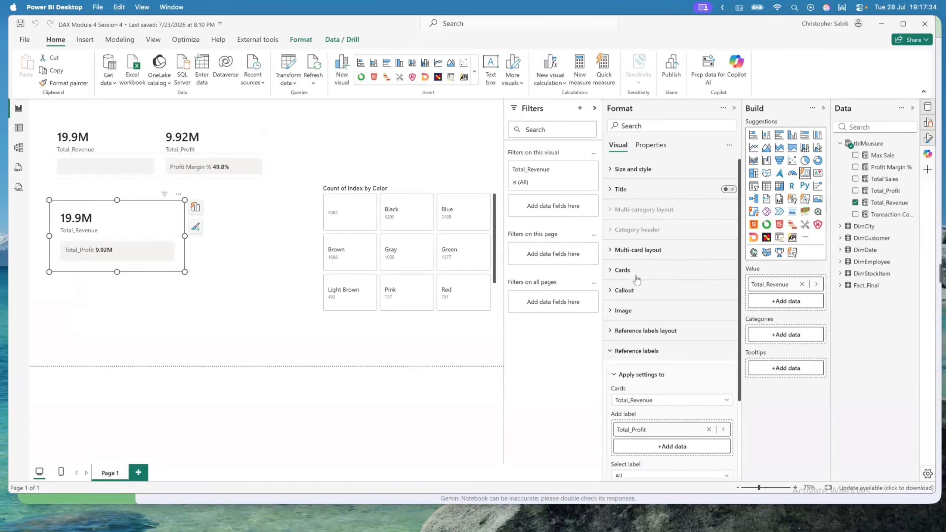
pyautogui.click(633, 292)
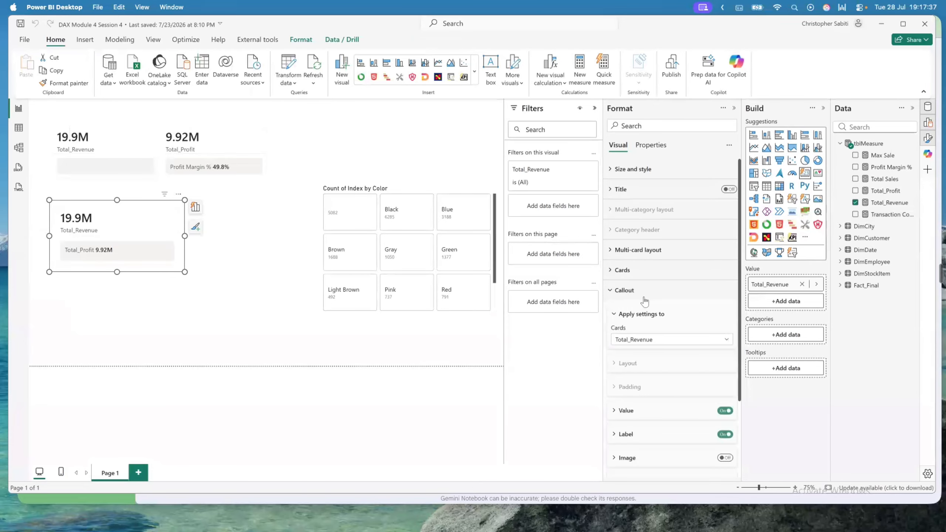
pyautogui.click(624, 291)
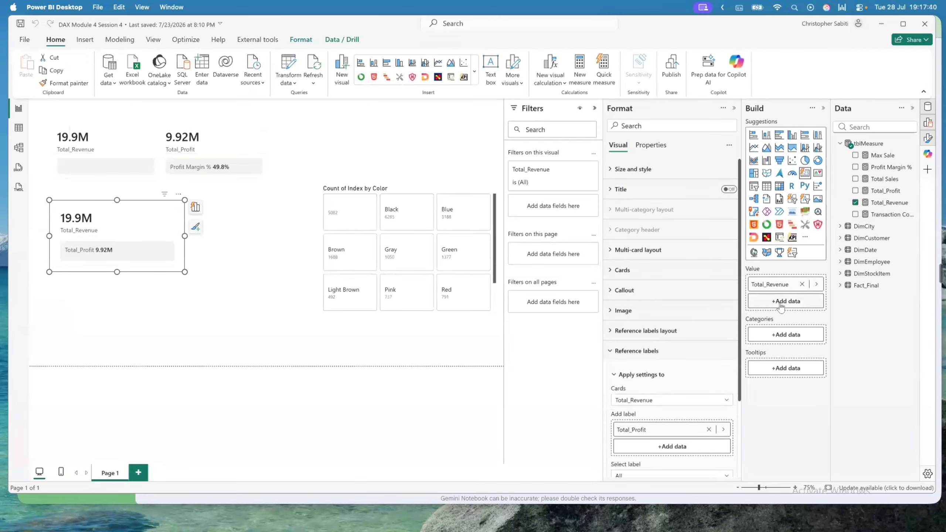
pyautogui.moveTo(897, 217); pyautogui.dragTo(793, 302)
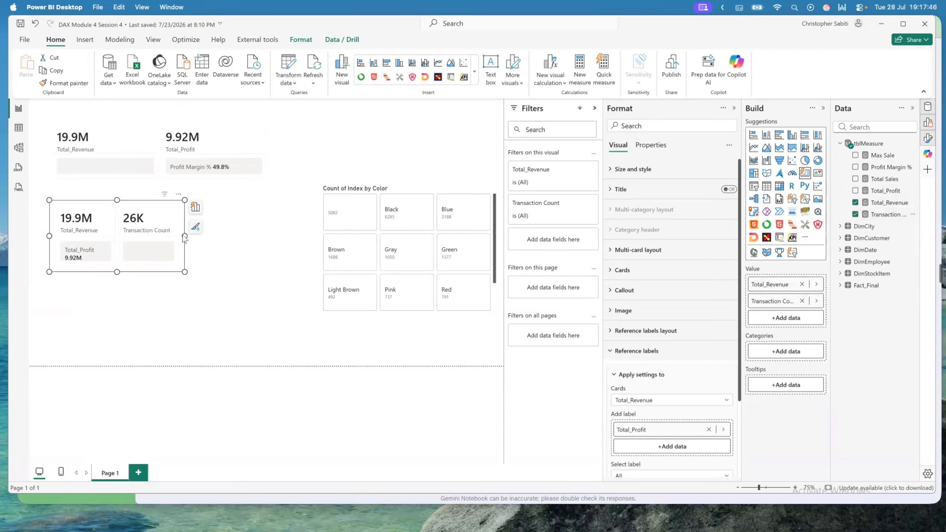
pyautogui.moveTo(184, 236); pyautogui.dragTo(305, 239)
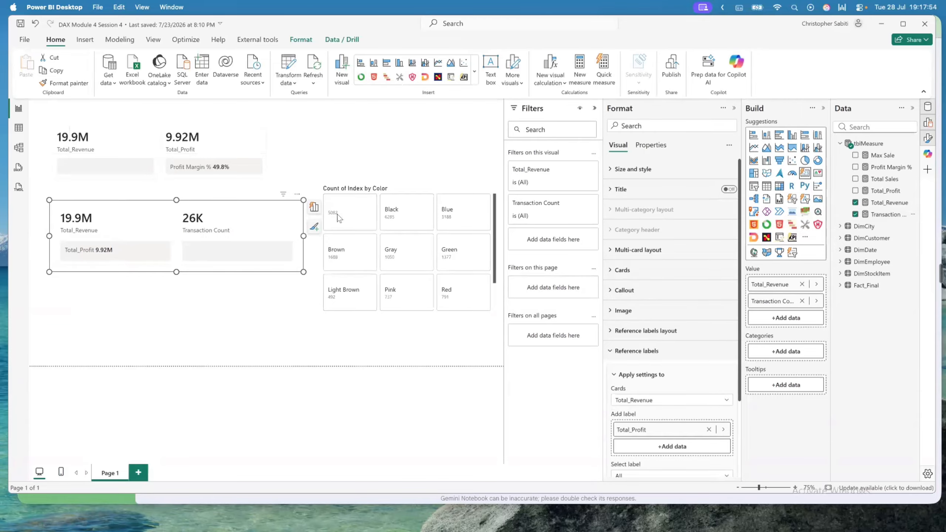
# Set the display units of the Transaction Count callout value on the lower card to None
pyautogui.click(634, 351)
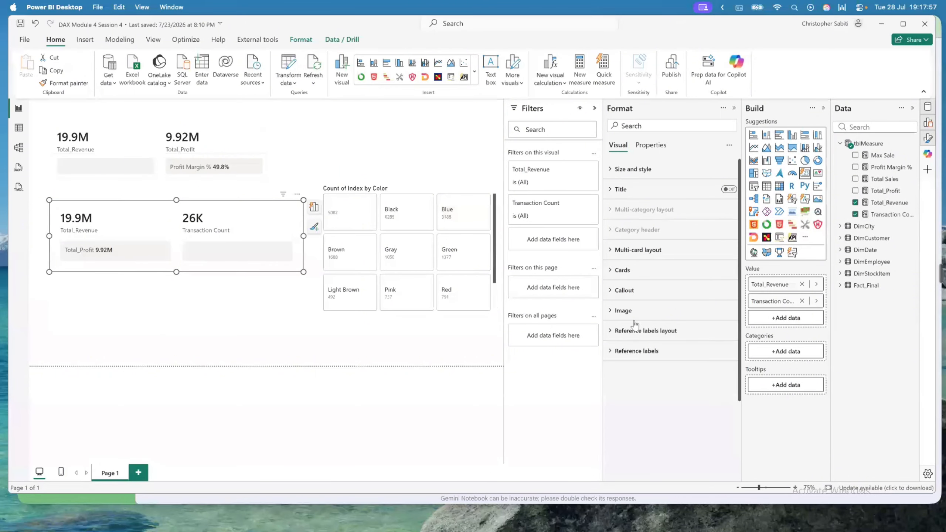
pyautogui.click(633, 291)
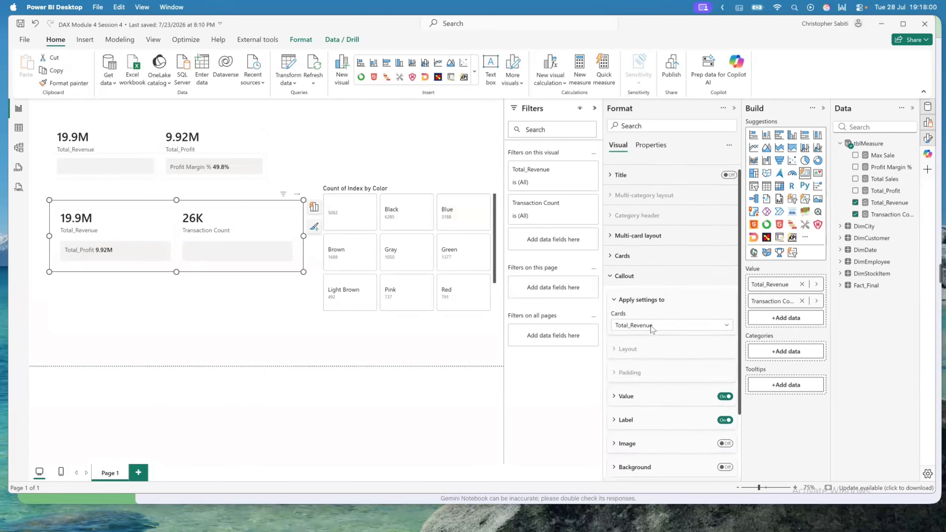
pyautogui.click(652, 318)
pyautogui.click(644, 353)
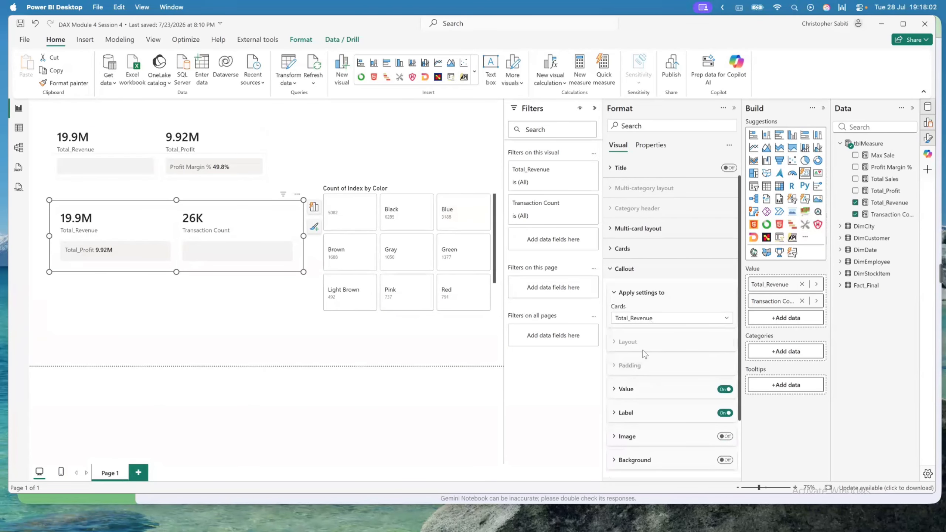
pyautogui.click(633, 390)
pyautogui.scroll(-5, 634, 406)
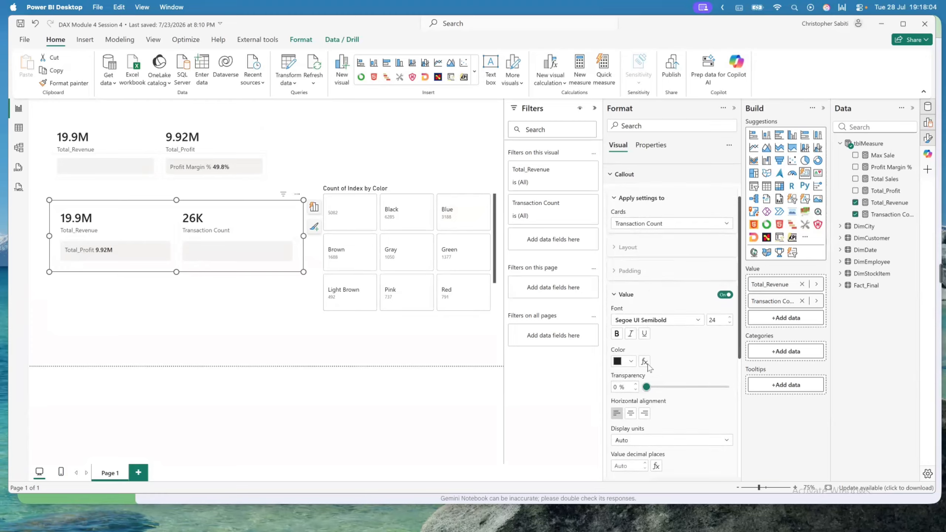
pyautogui.click(636, 425)
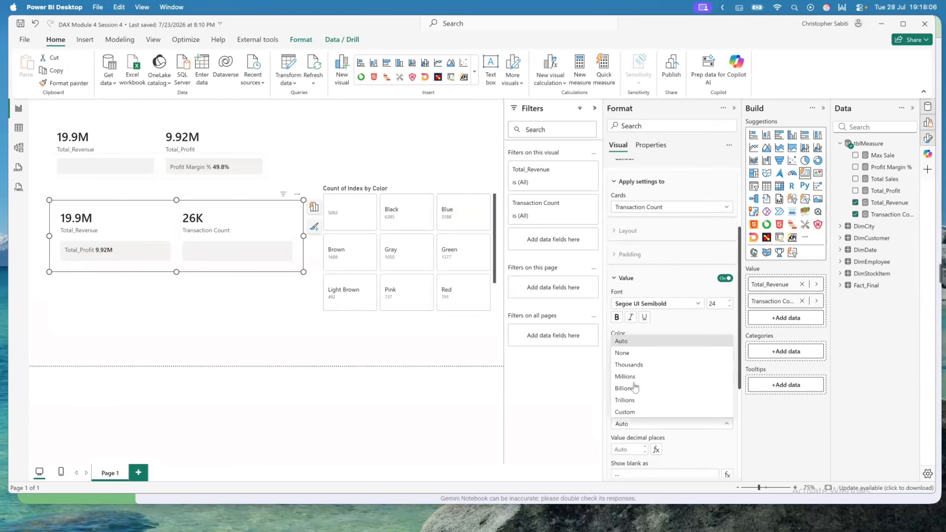
pyautogui.click(631, 355)
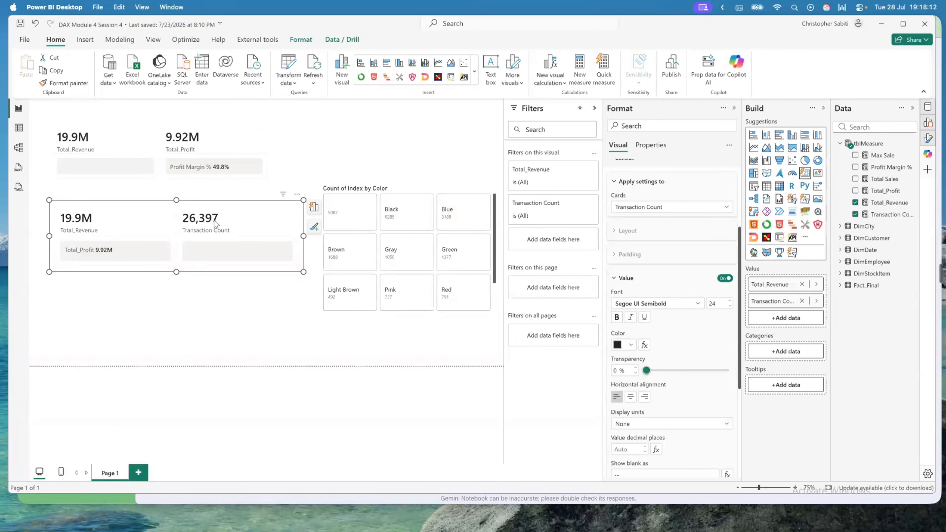
pyautogui.click(262, 221)
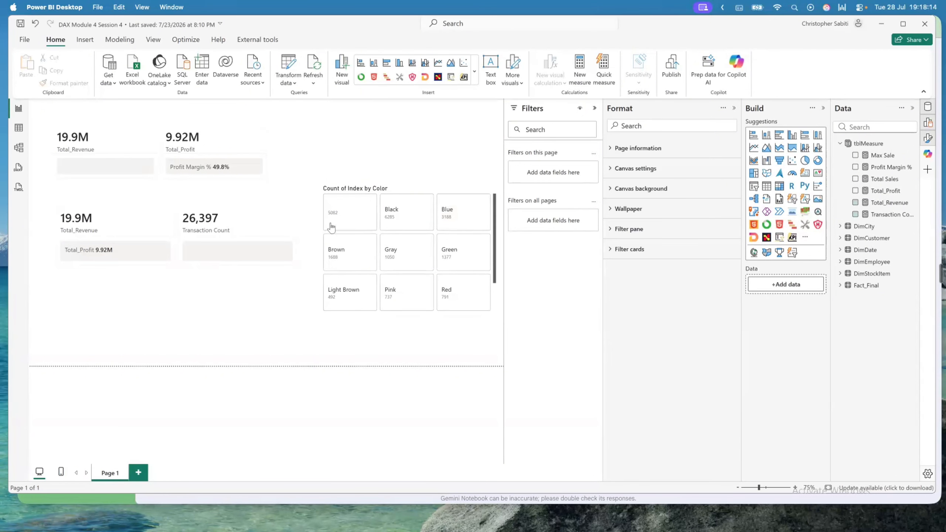
# Check the cards with the color slicer set to Blue, Red, Pink and Light Brown in turn, leaving Light Brown selected
pyautogui.click(460, 219)
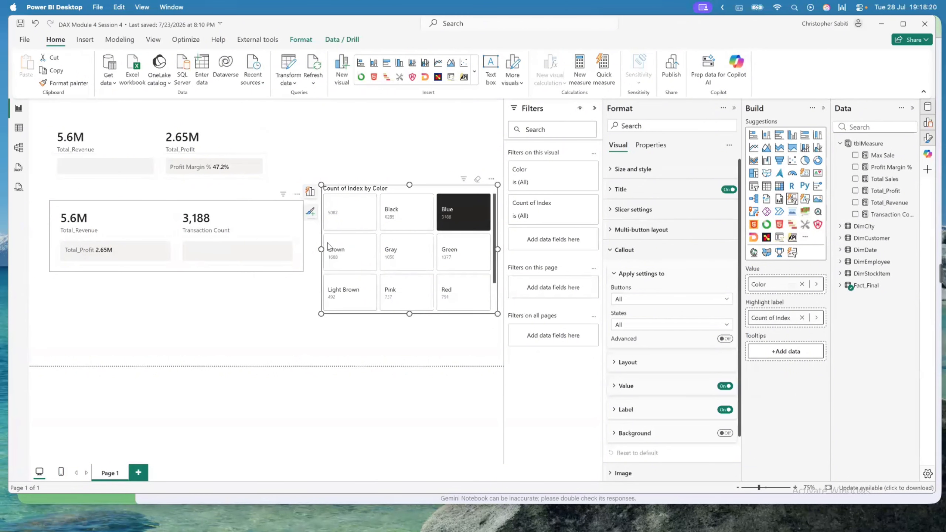
pyautogui.click(451, 294)
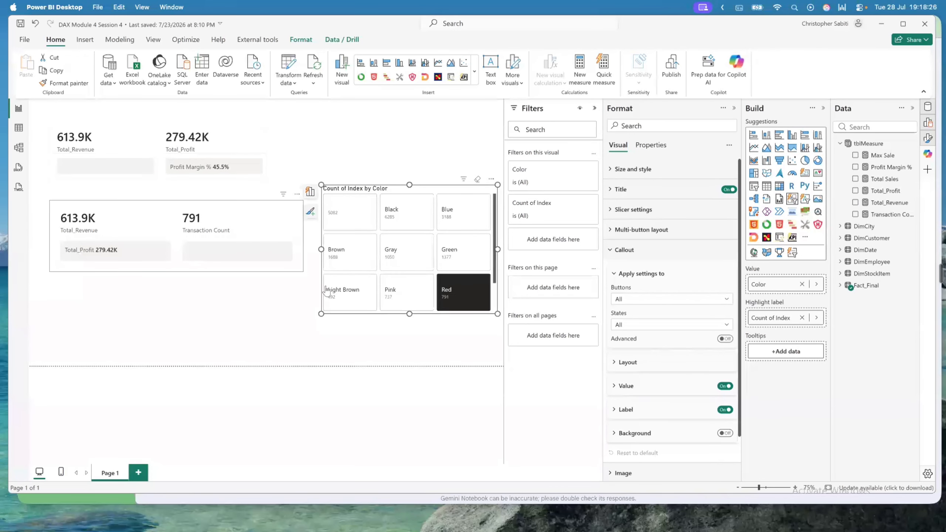
pyautogui.click(448, 291)
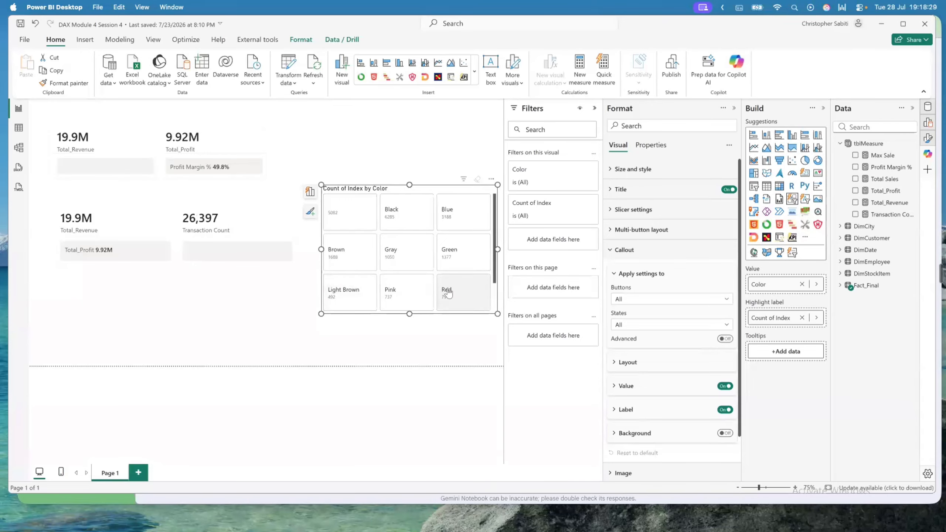
pyautogui.click(391, 298)
pyautogui.click(348, 290)
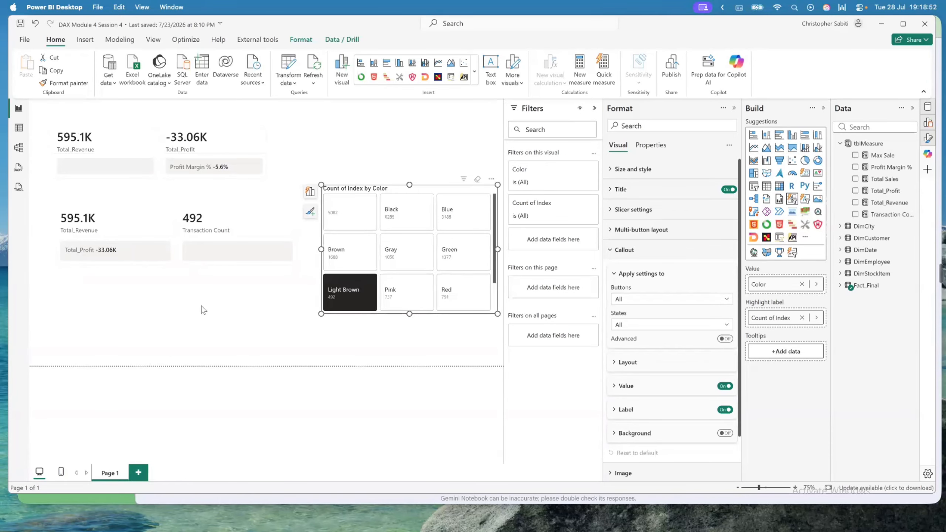
# Delete the hidden FactSale table from the model in Table view
pyautogui.click(18, 128)
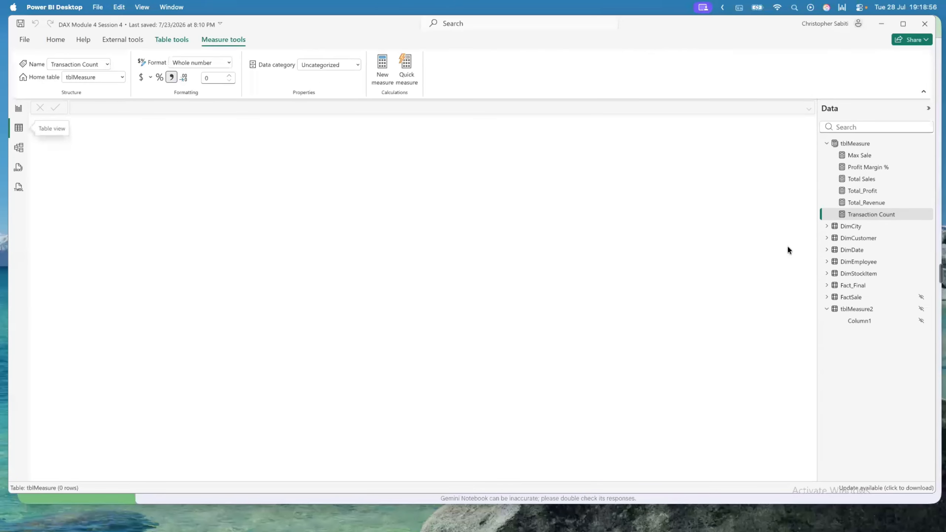
pyautogui.click(851, 297)
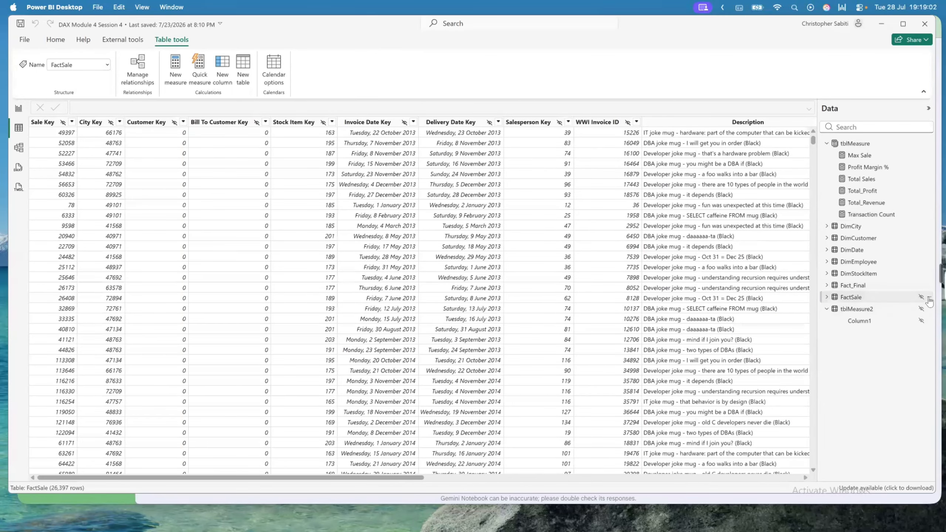
pyautogui.click(929, 297)
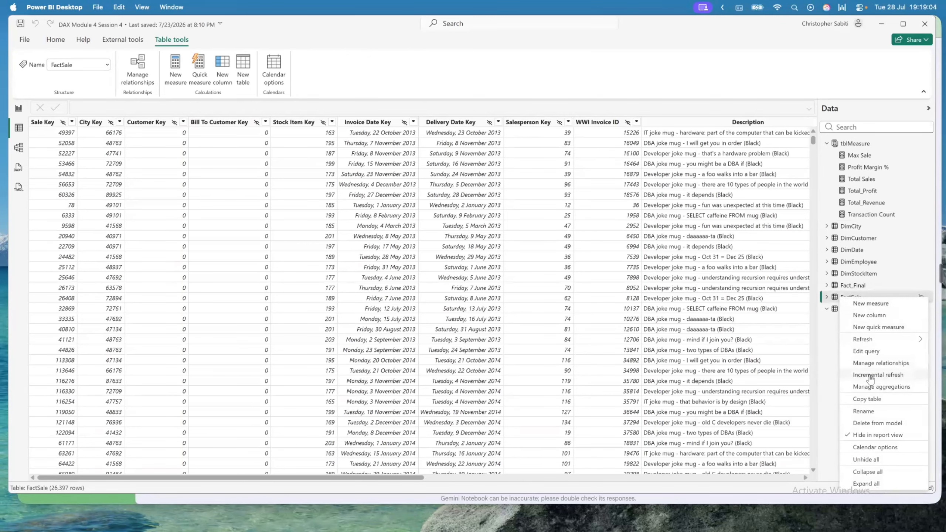
pyautogui.click(867, 424)
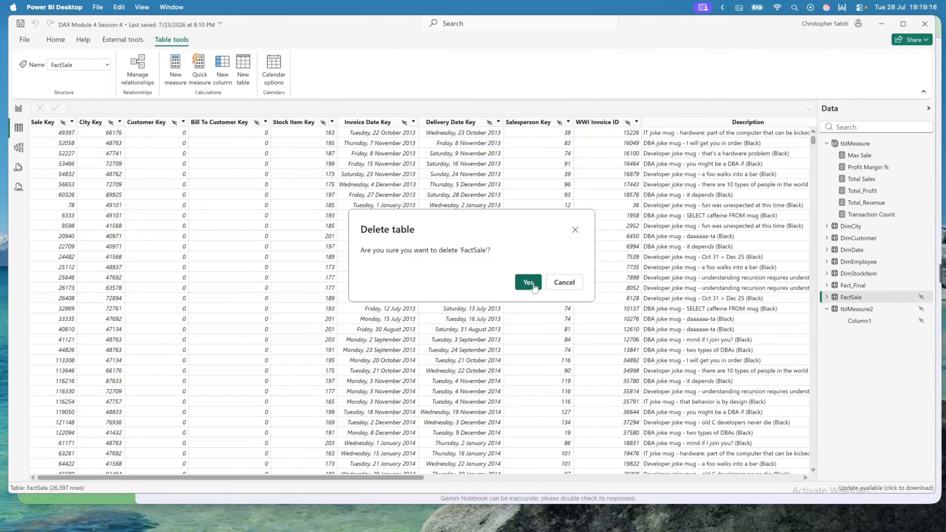
pyautogui.click(533, 284)
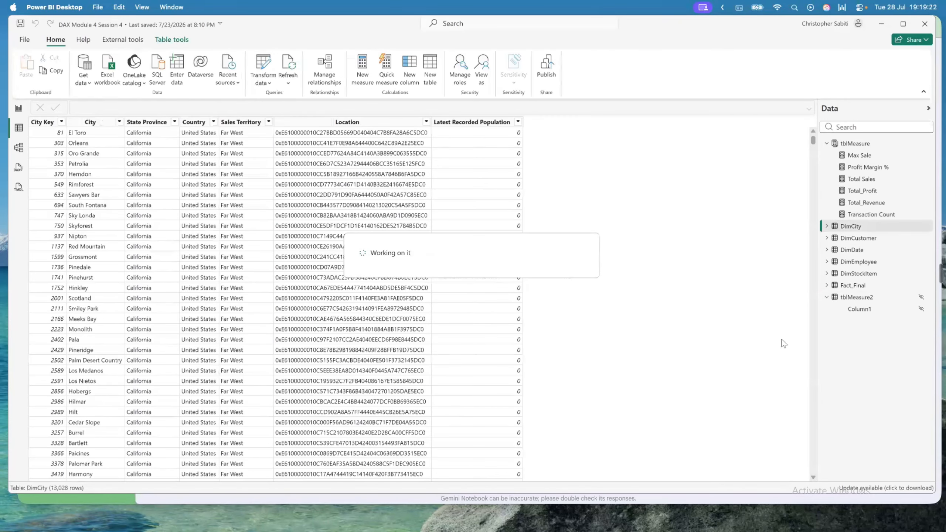
# Examine the rows and columns of the Fact_Final table, from the key columns across to the profit and total columns
pyautogui.click(853, 285)
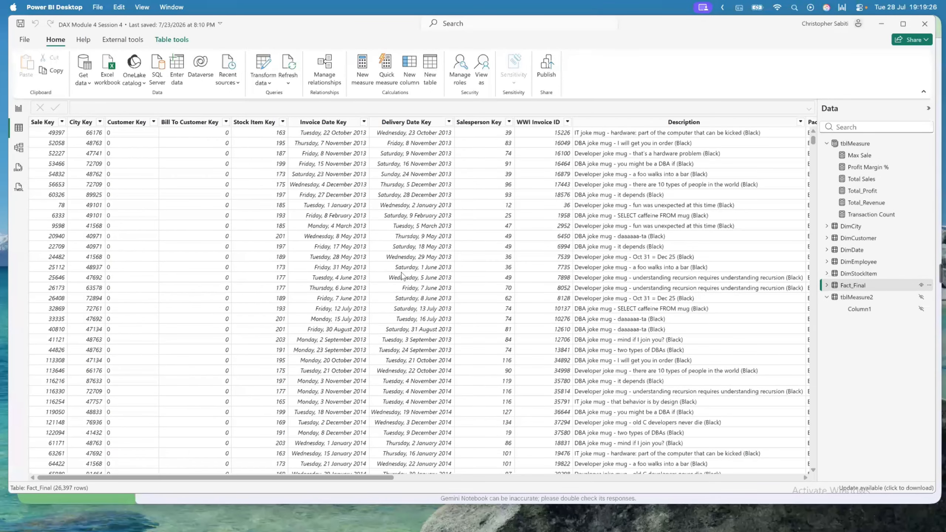
pyautogui.hscroll(5, 402, 278)
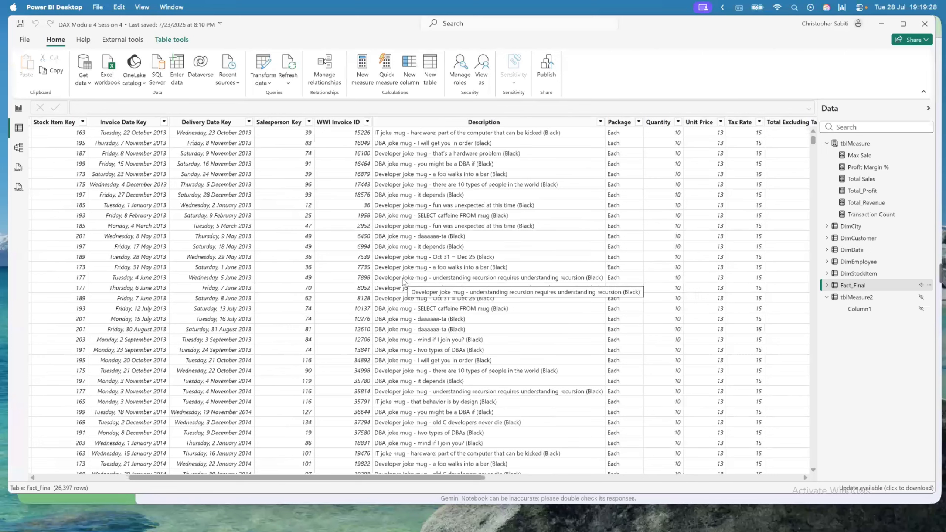
pyautogui.hscroll(-3, 403, 281)
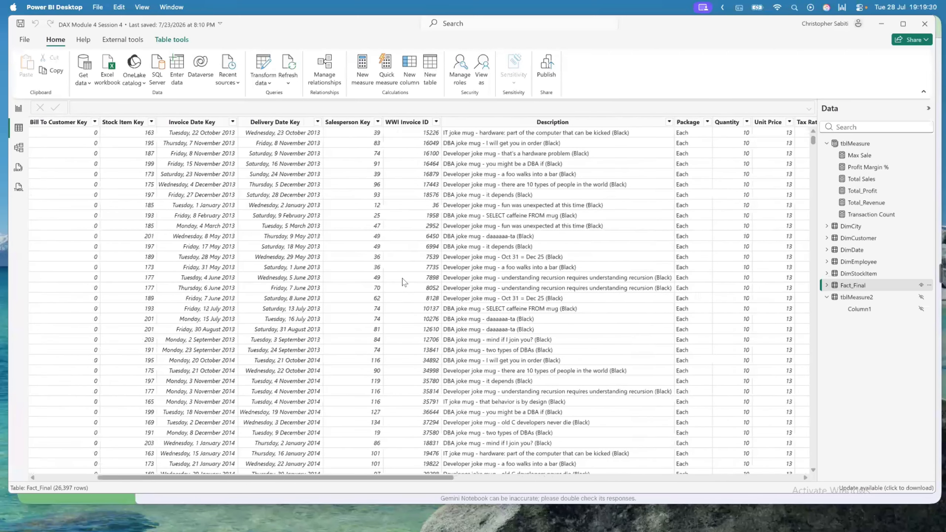
pyautogui.hscroll(-2, 401, 280)
pyautogui.scroll(-1, 401, 280)
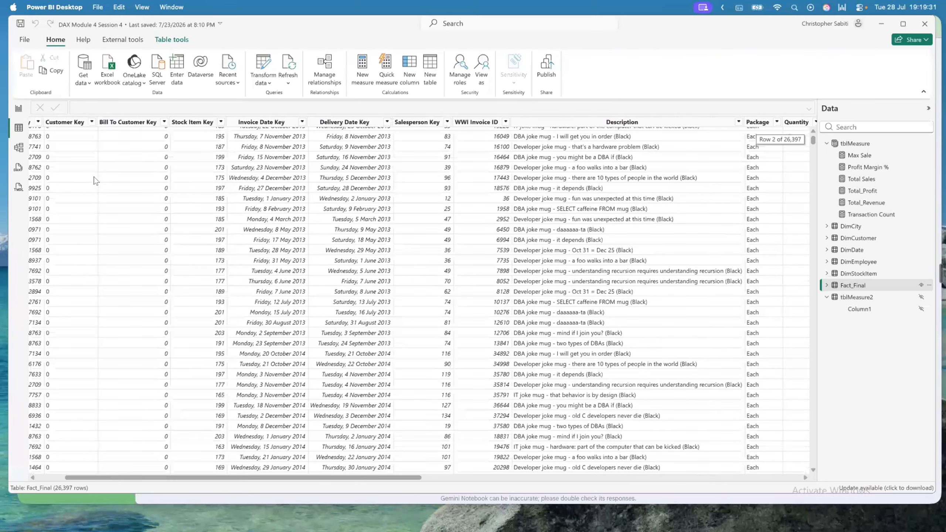
pyautogui.hscroll(2, 303, 206)
pyautogui.scroll(1, 304, 207)
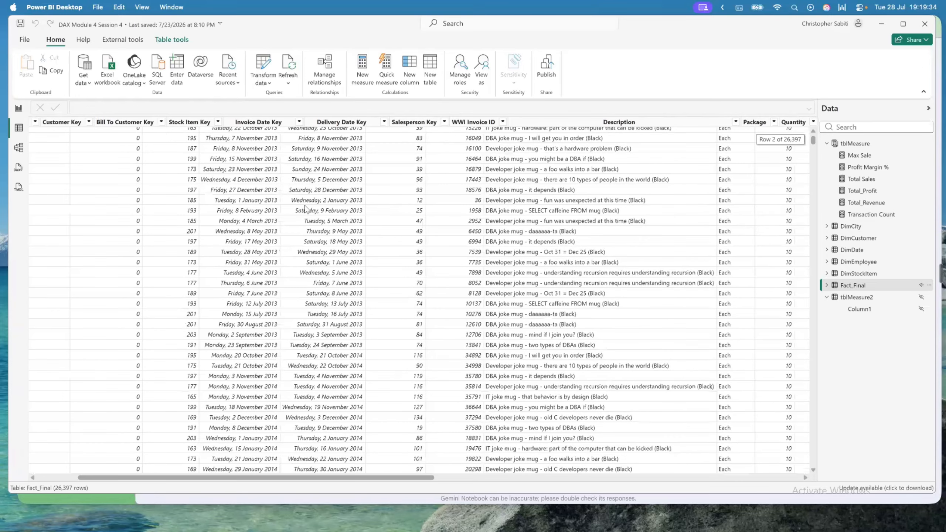
pyautogui.hscroll(5, 305, 207)
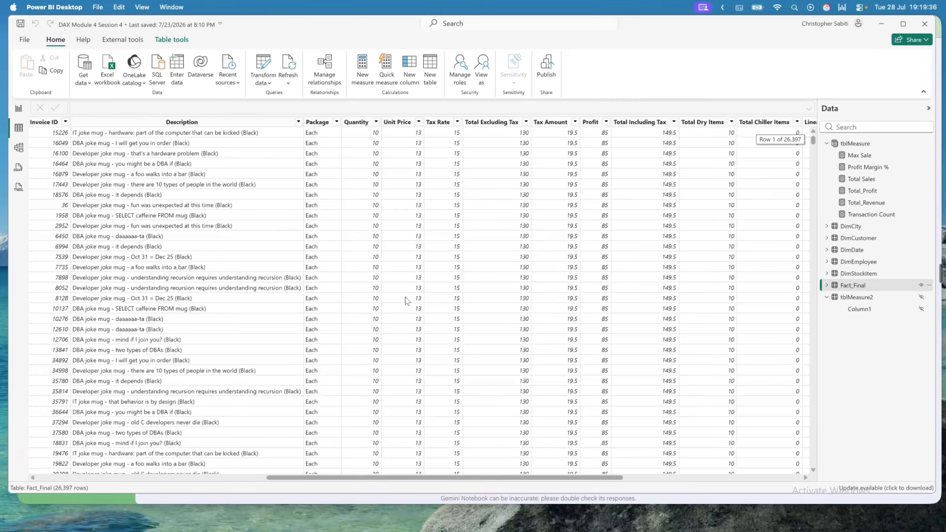
# Back in the report, move the color slicer up to the top of the page beside the upper cards and reduce its height
pyautogui.click(18, 112)
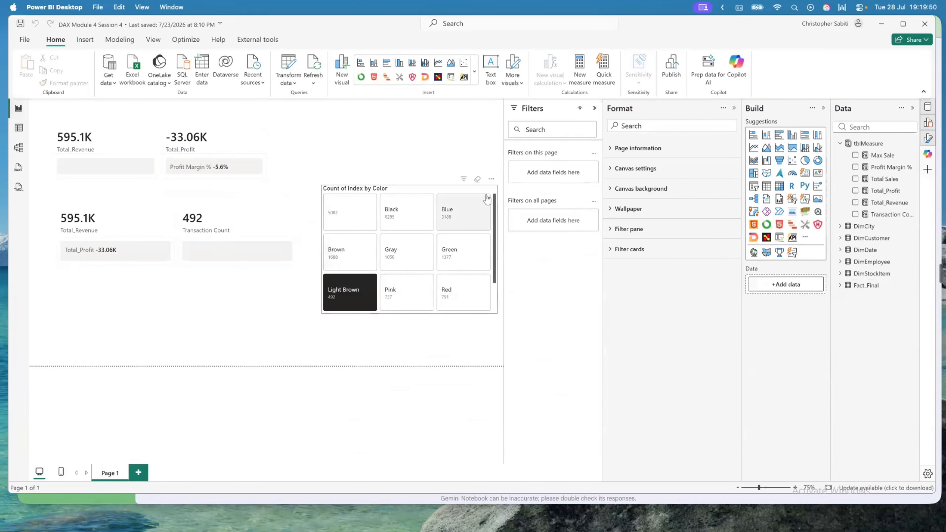
pyautogui.moveTo(481, 189); pyautogui.dragTo(464, 111)
pyautogui.moveTo(480, 235); pyautogui.dragTo(484, 193)
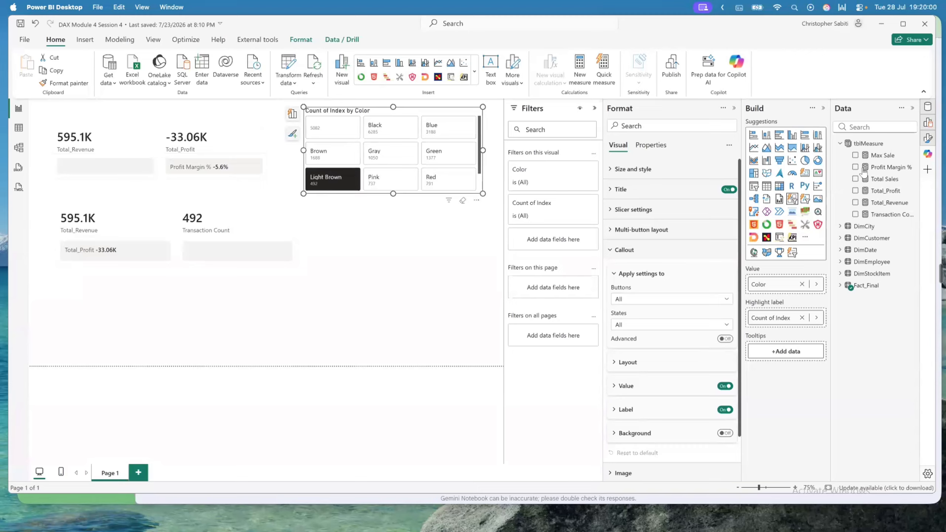
# Create a new measure in tblMeasure named Distinct Customers, with six blank lines below the name for its formula
pyautogui.click(868, 143)
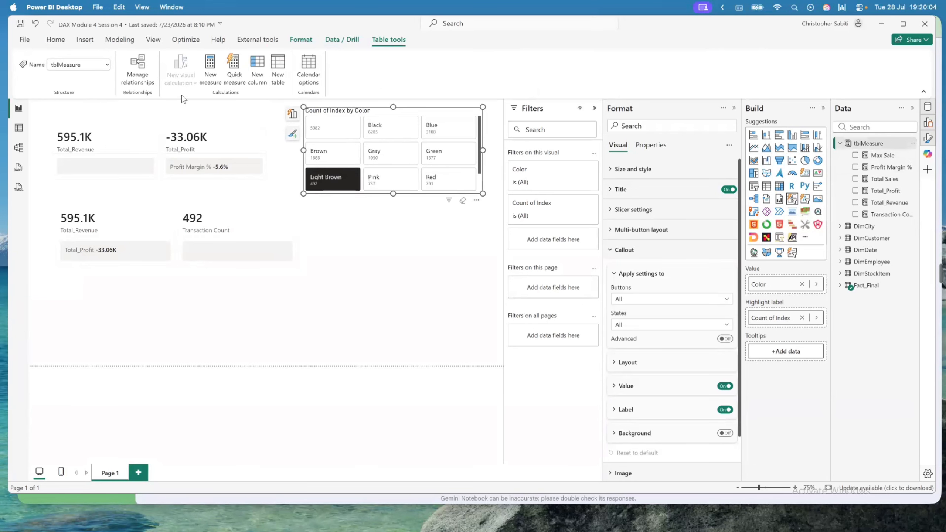
pyautogui.click(208, 64)
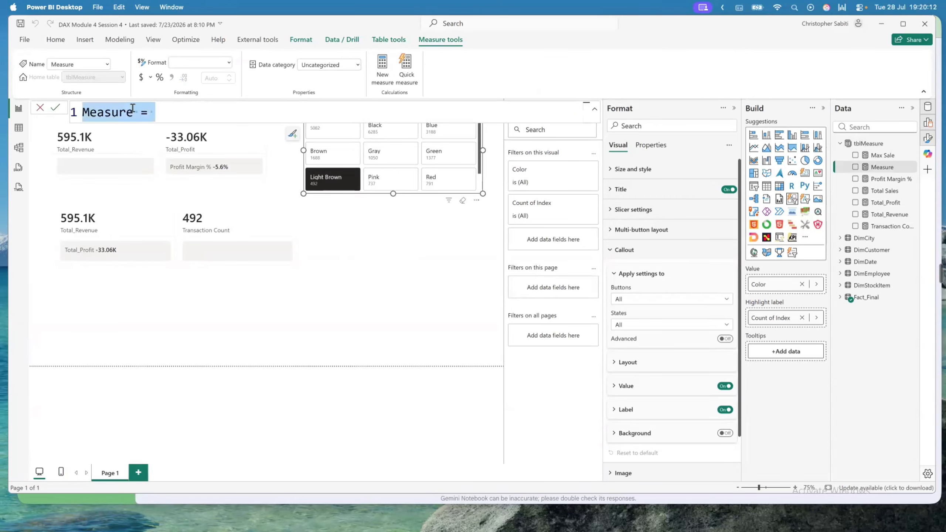
pyautogui.write('D')
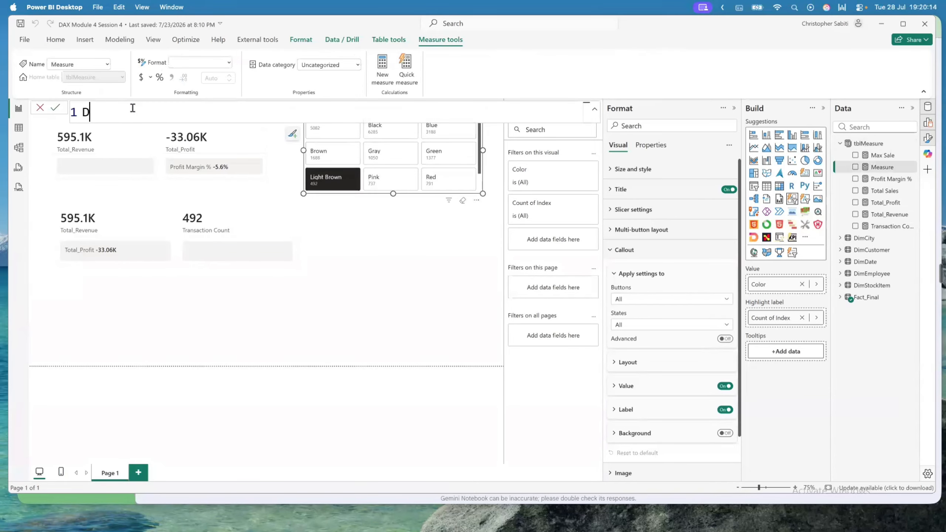
pyautogui.write('istinct Custo')
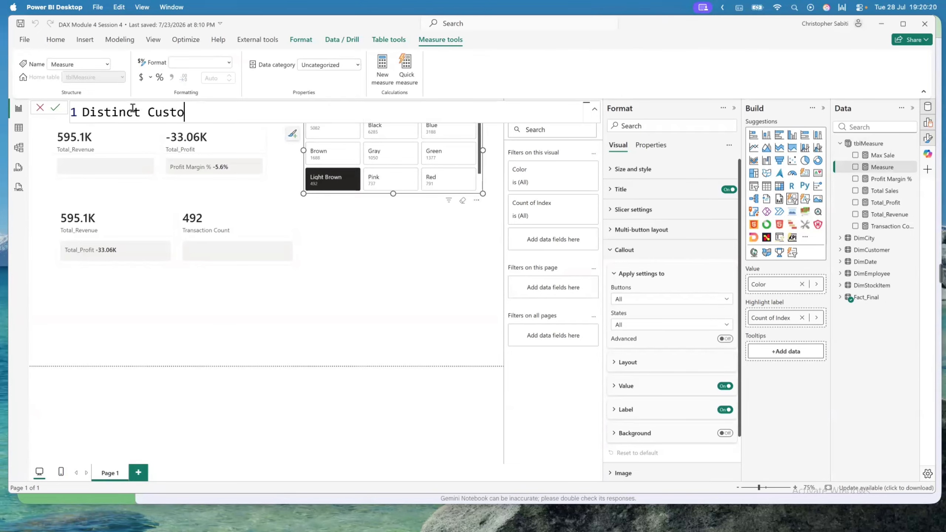
pyautogui.write('mers =')
pyautogui.hotkey('shift', 'Return')
pyautogui.hotkey('shift', 'Return')
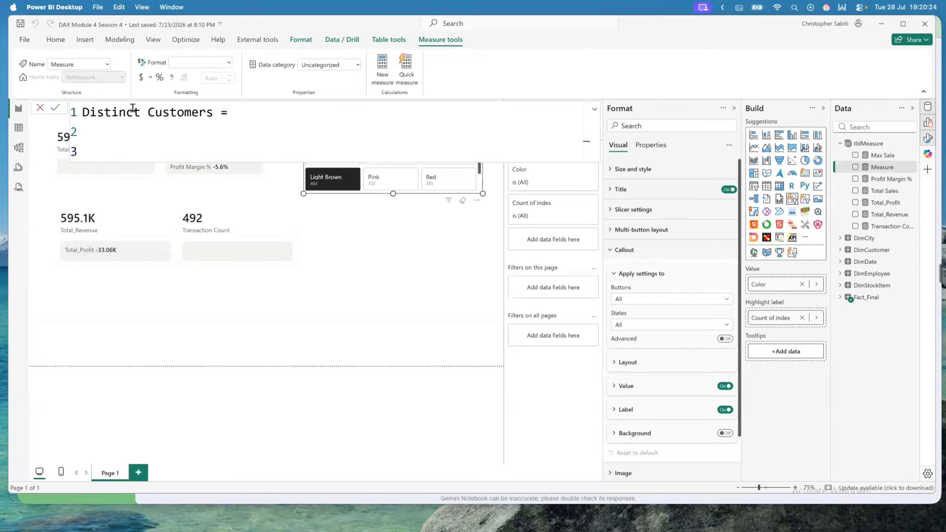
pyautogui.hotkey('shift', 'Return')
pyautogui.hotkey('shift', 'Return')
pyautogui.hotkey('shift', 'Return')
pyautogui.hotkey('shift', 'Return')
pyautogui.press('Up')
pyautogui.press('Up')
pyautogui.press('Up')
pyautogui.press('Up')
pyautogui.press('Up')
pyautogui.press('Up')
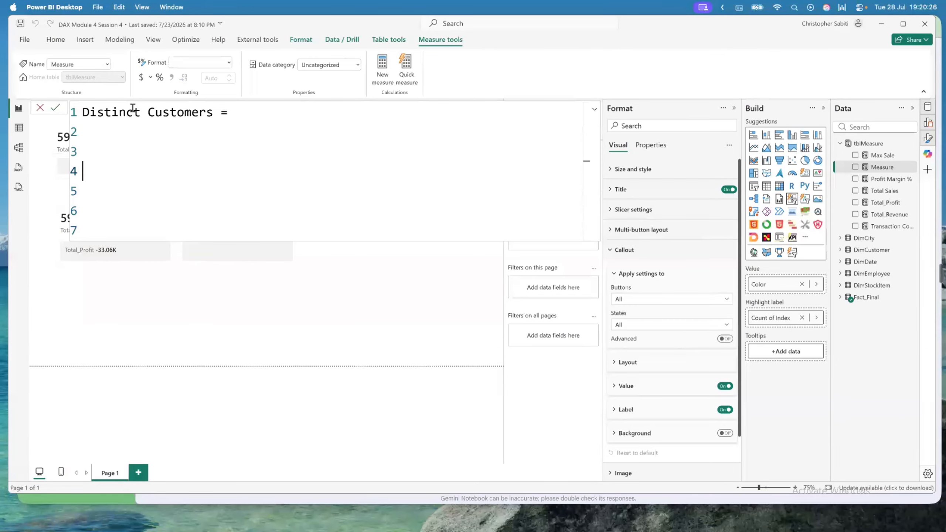
# Start the Distinct Customers formula on line 2 with the DISTINCTCOUNT function, leaving an indented new line for its argument
pyautogui.press('Down')
pyautogui.write('Di')
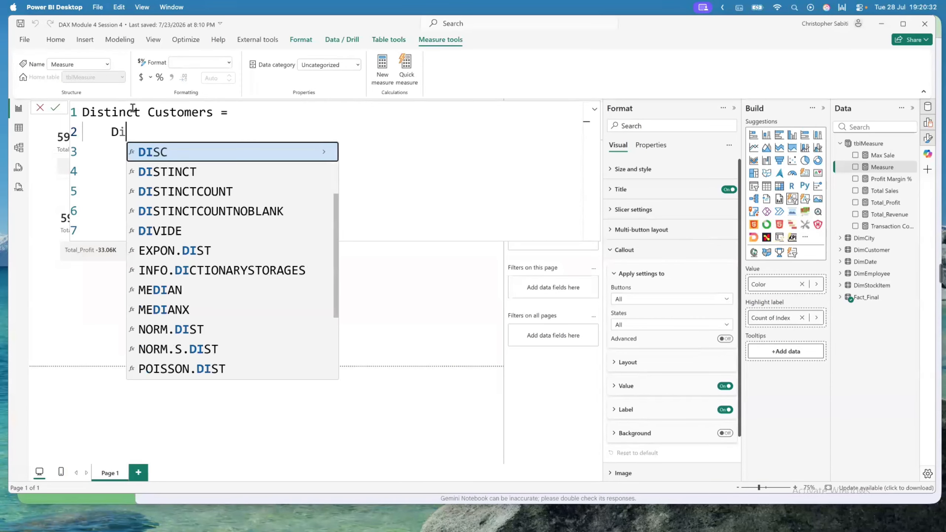
pyautogui.press('Down')
pyautogui.press('Down')
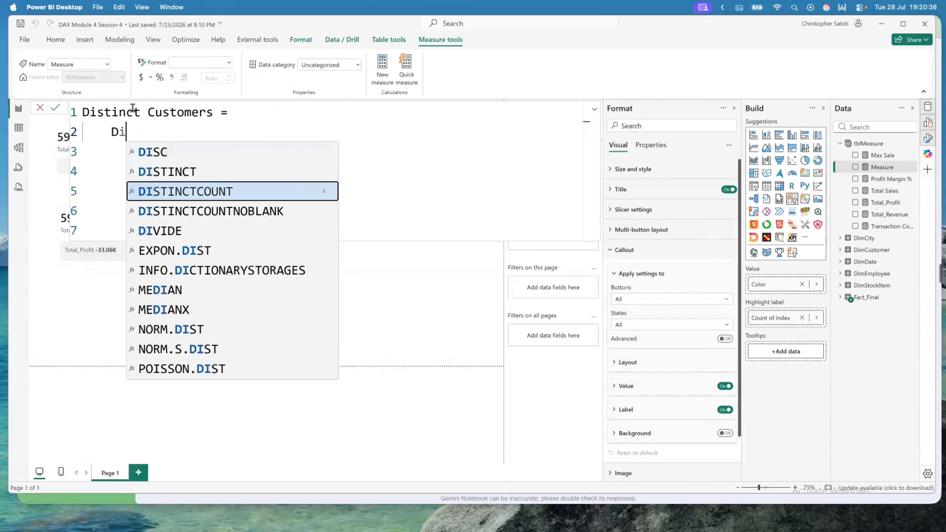
pyautogui.click(167, 194)
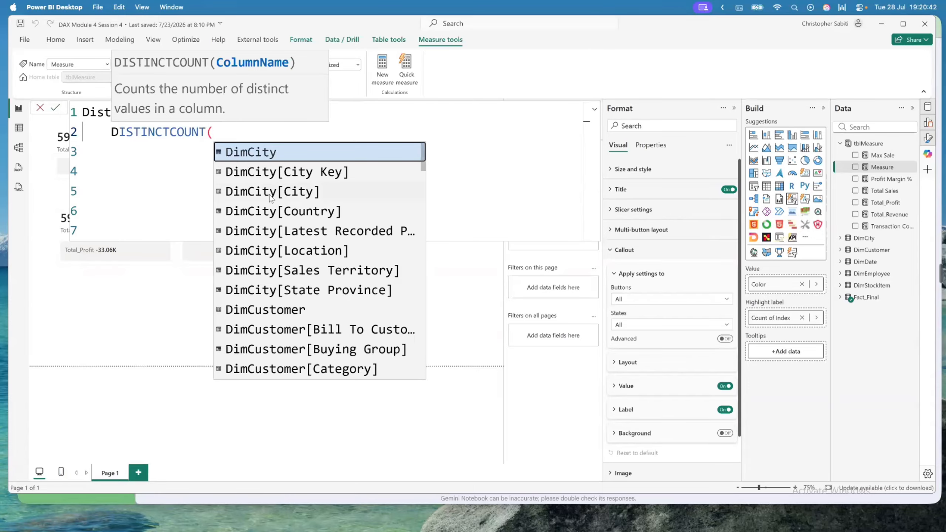
pyautogui.hotkey('shift', 'Return')
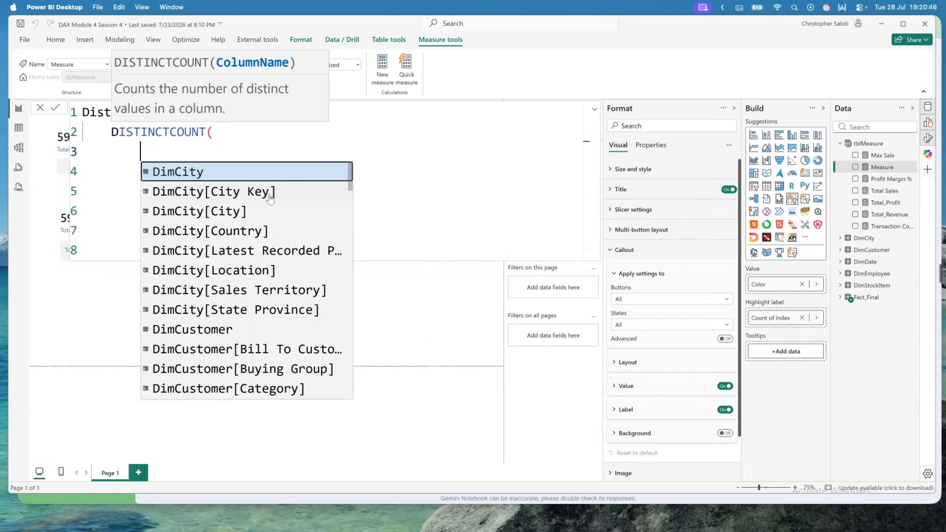
# Use Fact_Final[Customer Key] as the DISTINCTCOUNT column, close the parenthesis on its own line and commit the measure
pyautogui.write('fa')
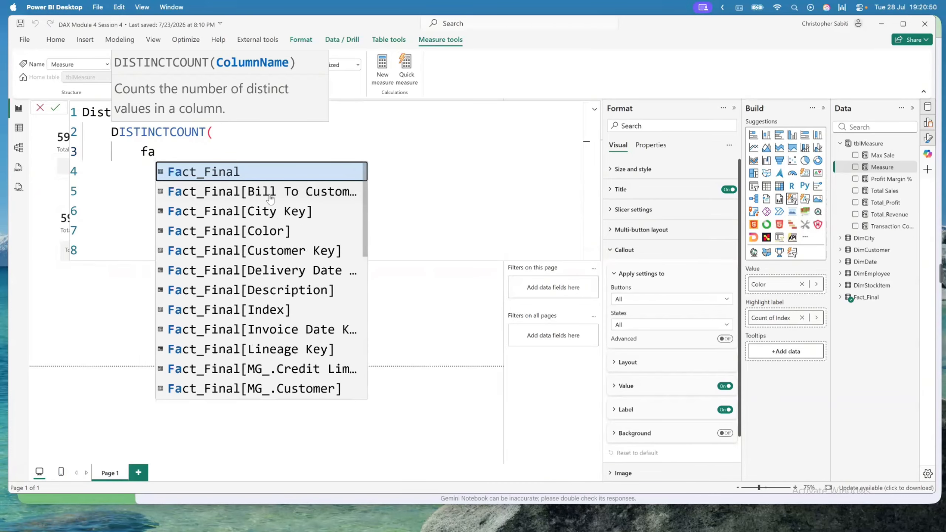
pyautogui.press('BackSpace')
pyautogui.press('BackSpace')
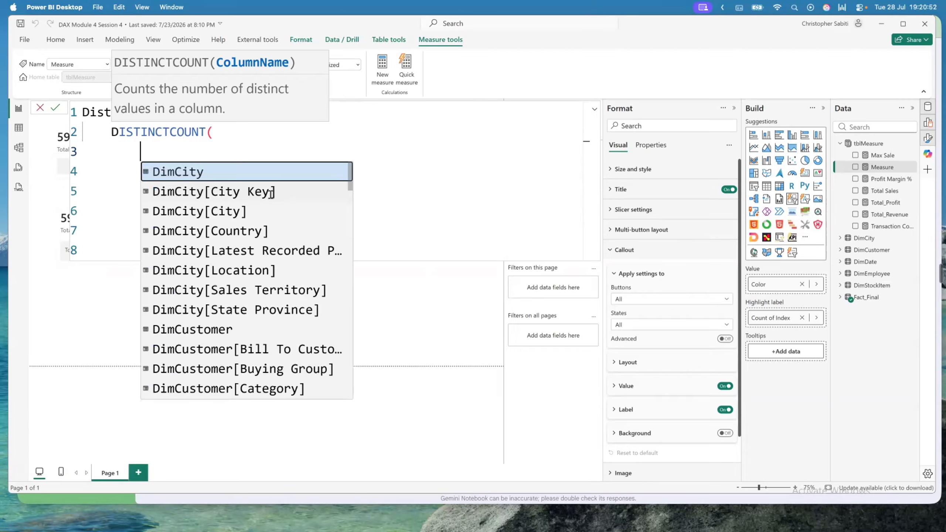
pyautogui.write('key')
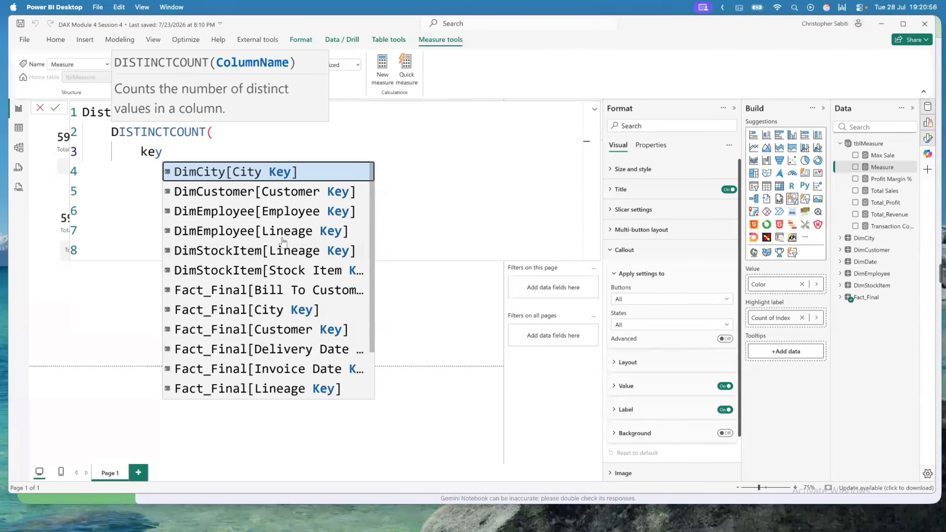
pyautogui.click(302, 331)
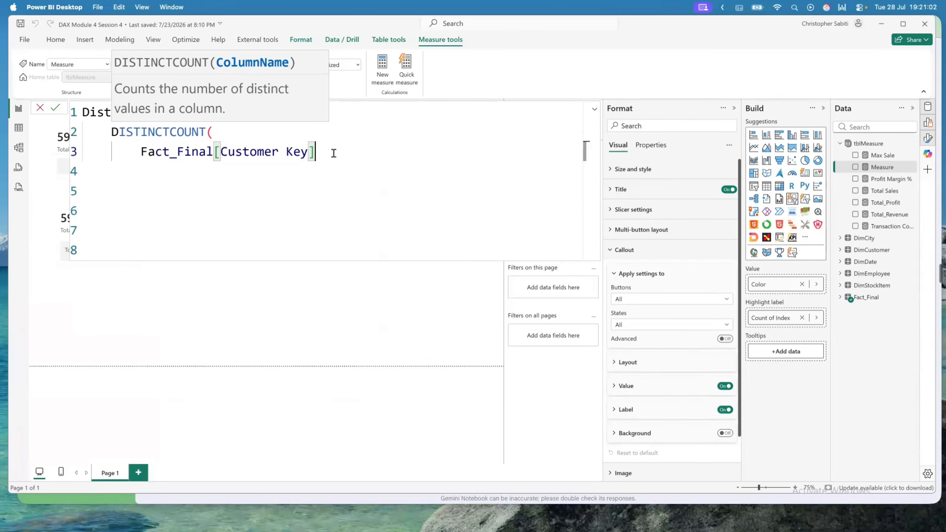
pyautogui.press('Return')
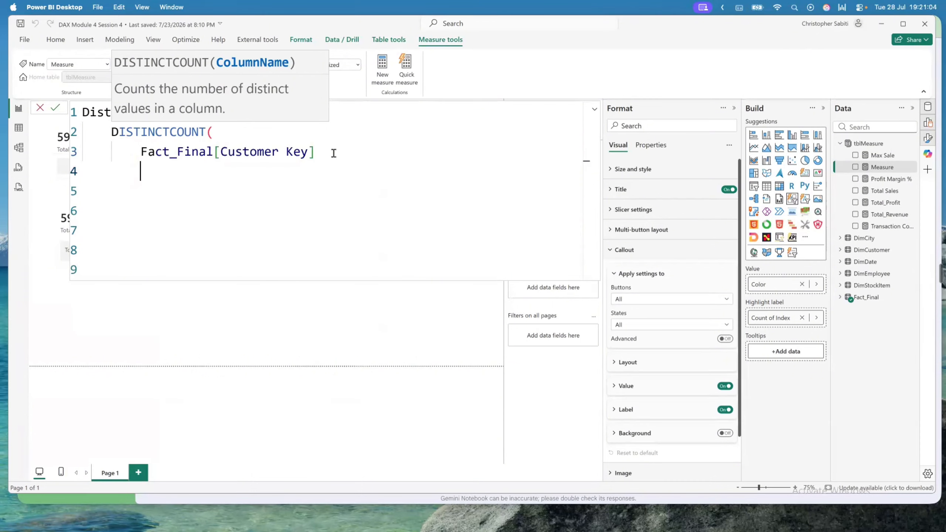
pyautogui.write(')')
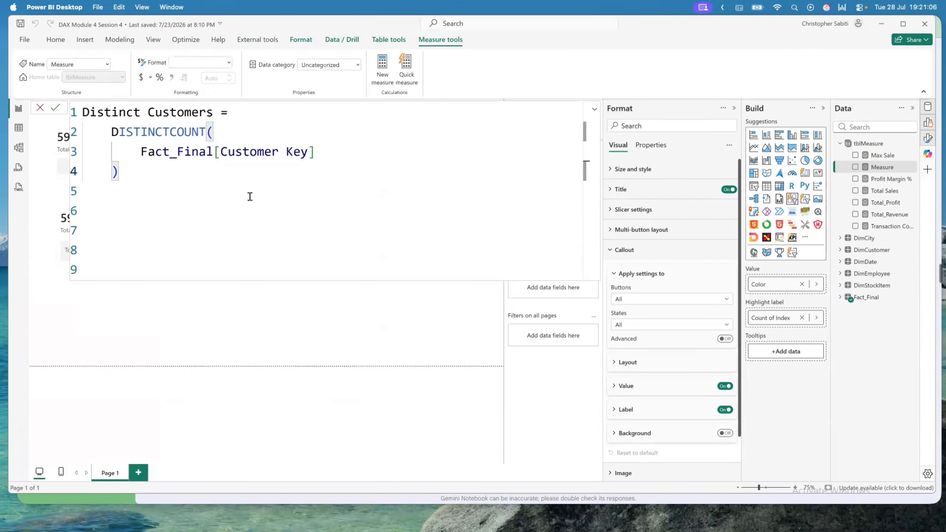
pyautogui.click(55, 107)
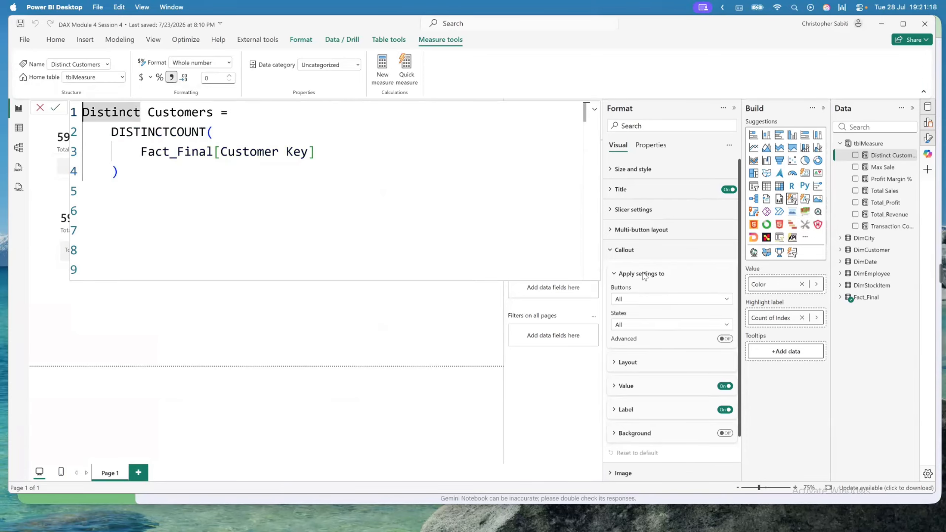
pyautogui.click(645, 386)
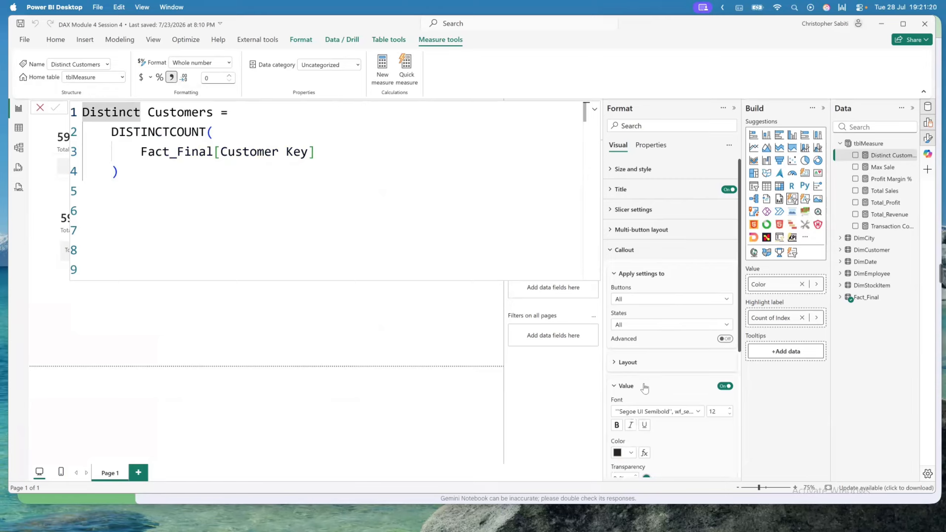
pyautogui.scroll(-4, 644, 388)
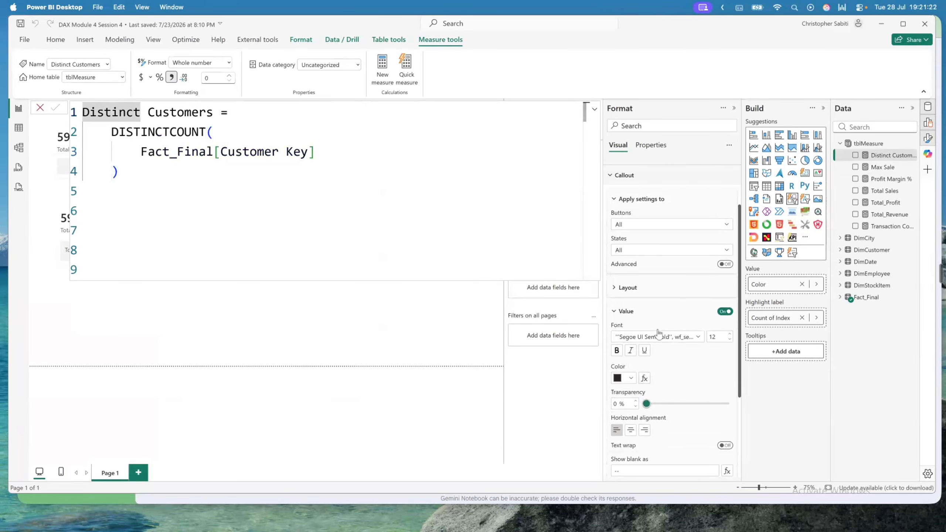
pyautogui.scroll(1, 641, 254)
pyautogui.click(641, 239)
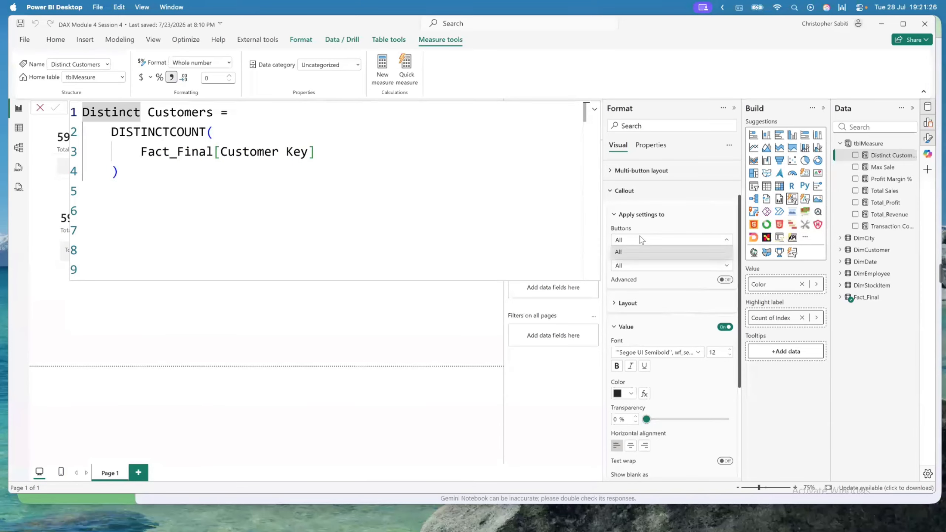
pyautogui.click(640, 239)
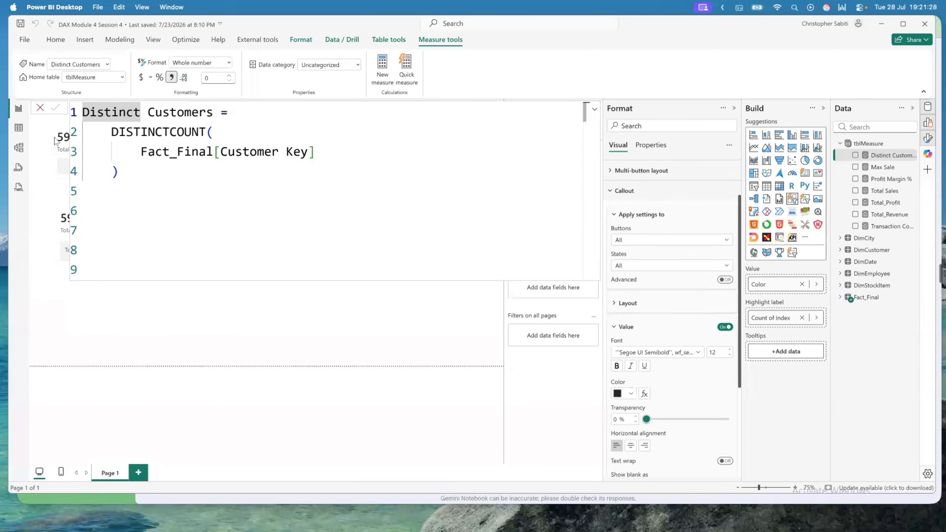
# Close the formula editor, add the Distinct Customers measure to the lower card visual after Transaction Count, and widen the visual
pyautogui.click(46, 112)
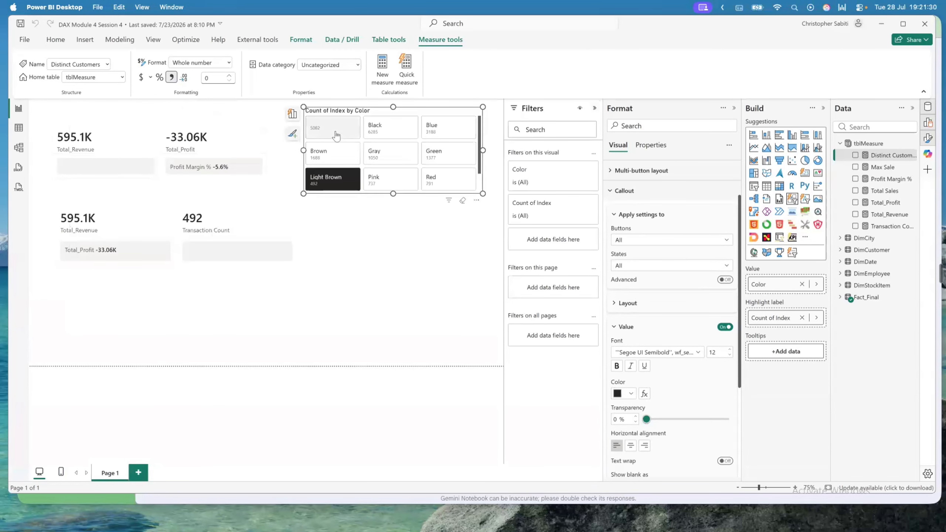
pyautogui.click(236, 217)
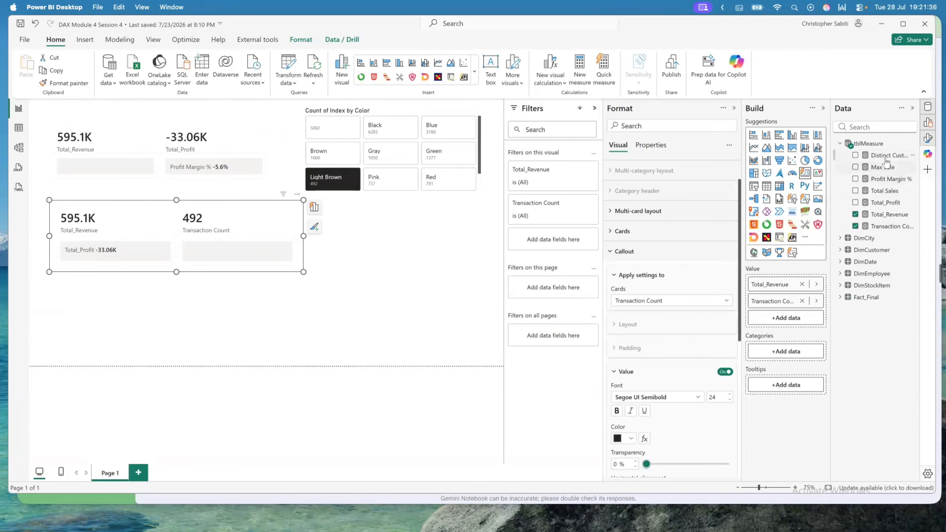
pyautogui.moveTo(887, 156); pyautogui.dragTo(803, 320)
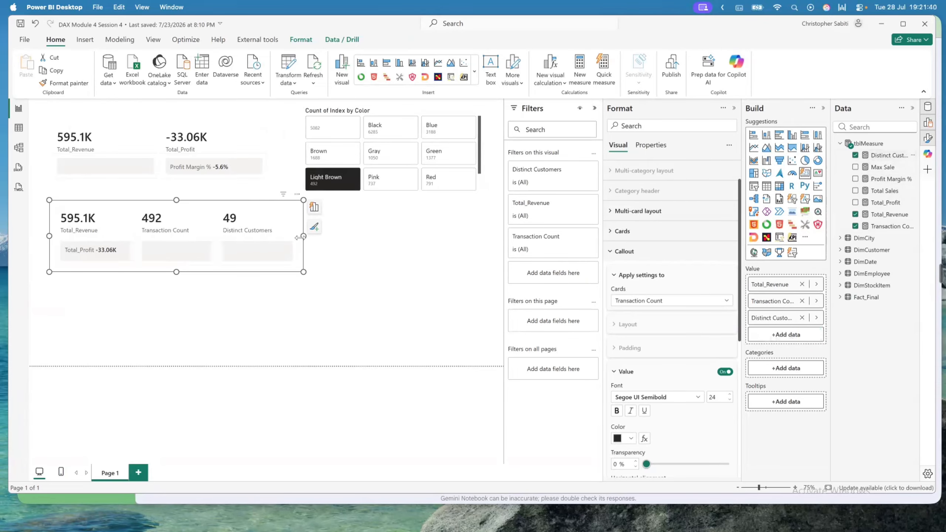
pyautogui.moveTo(303, 236); pyautogui.dragTo(380, 236)
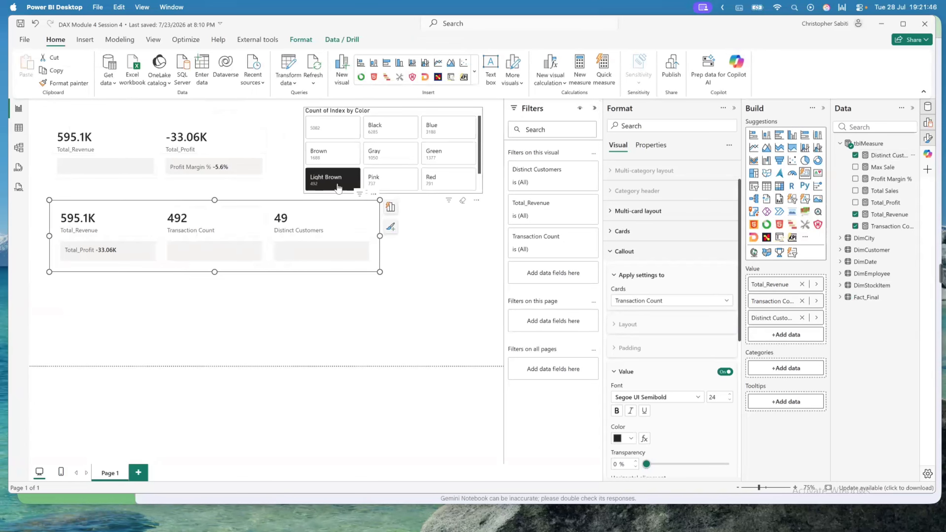
# Clear the Light Brown selection in the color slicer
pyautogui.click(325, 186)
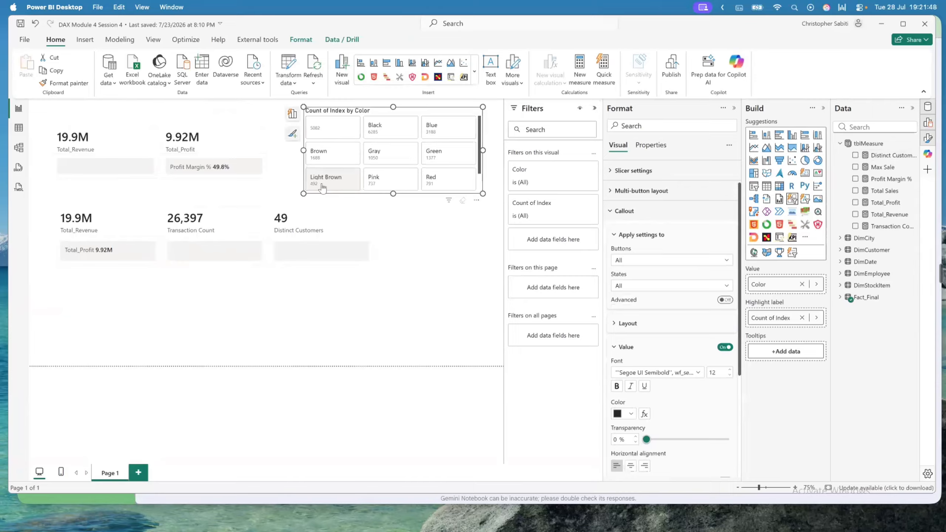
# Filter the report by Brown, Gray, Blue and Black in turn in the color slicer to compare the card values
pyautogui.click(330, 156)
pyautogui.click(405, 158)
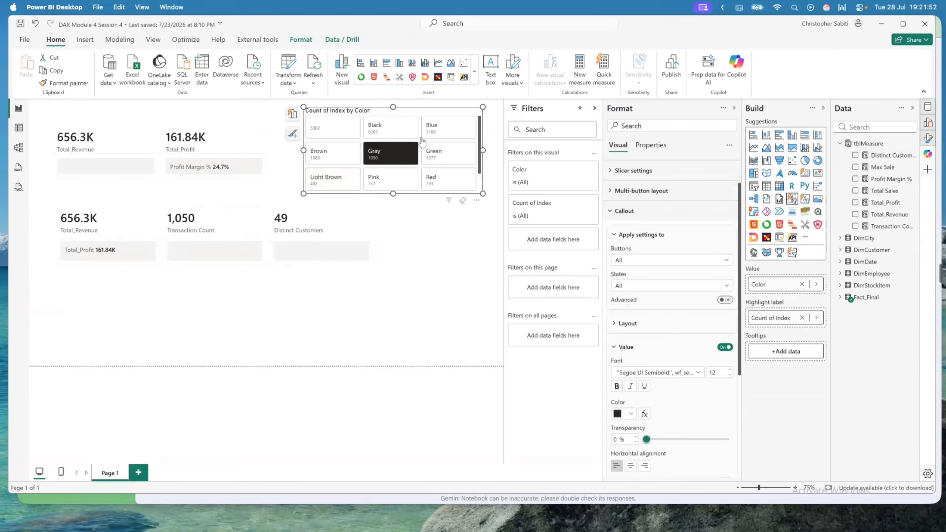
pyautogui.click(433, 130)
pyautogui.click(396, 133)
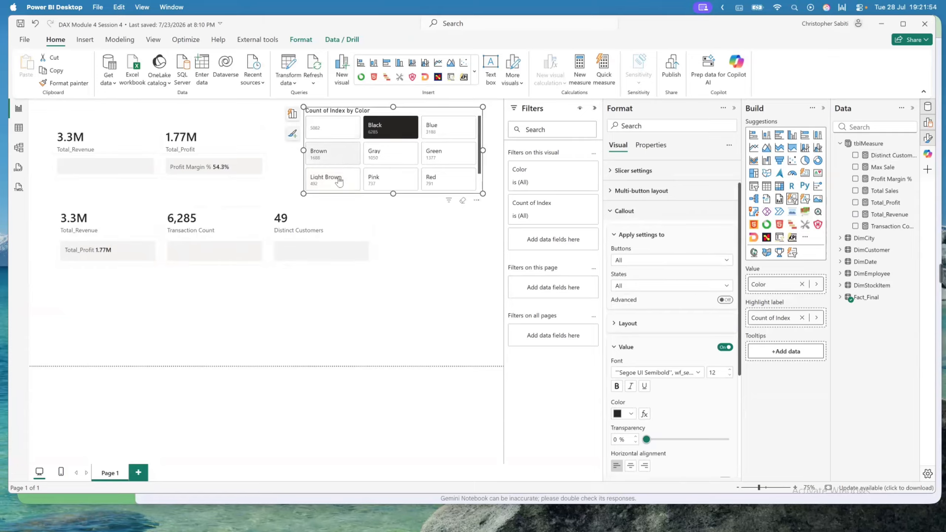
pyautogui.click(330, 228)
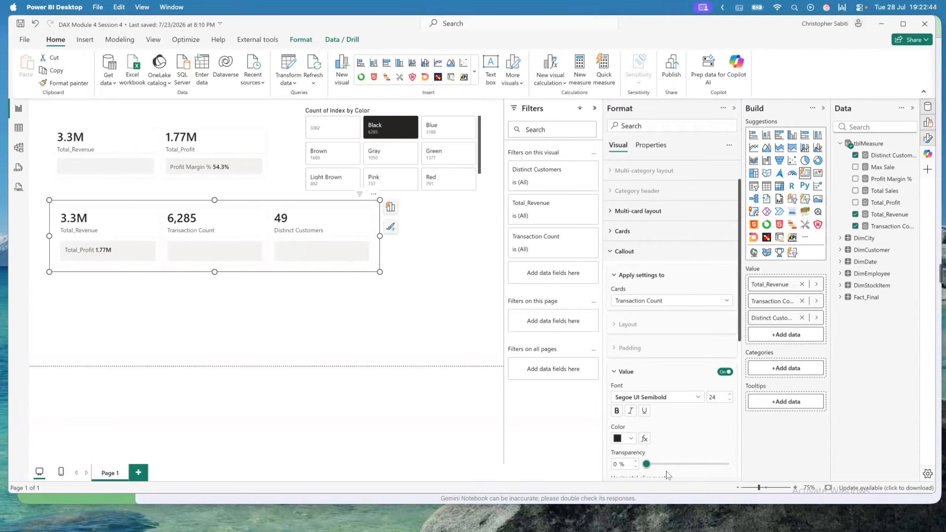
pyautogui.click(407, 304)
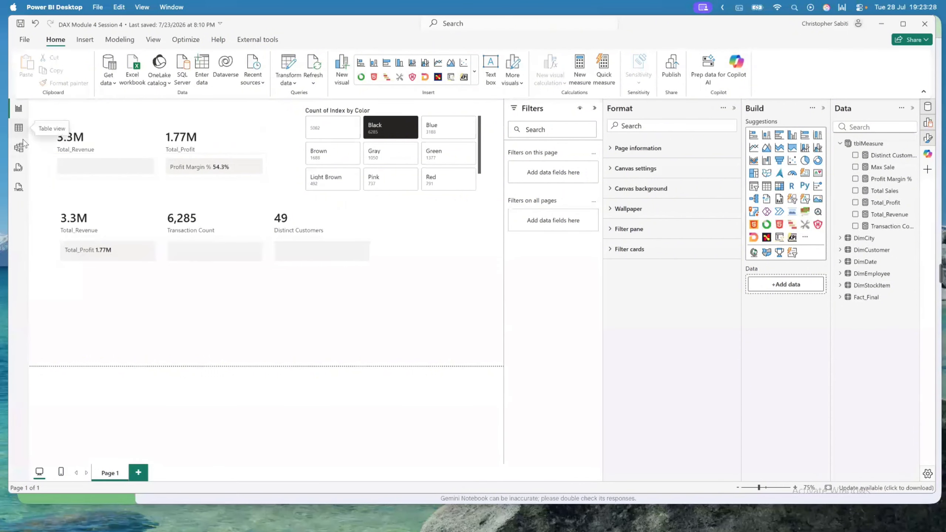
# View the DimStockItem table's data and examine its Brand column
pyautogui.click(19, 128)
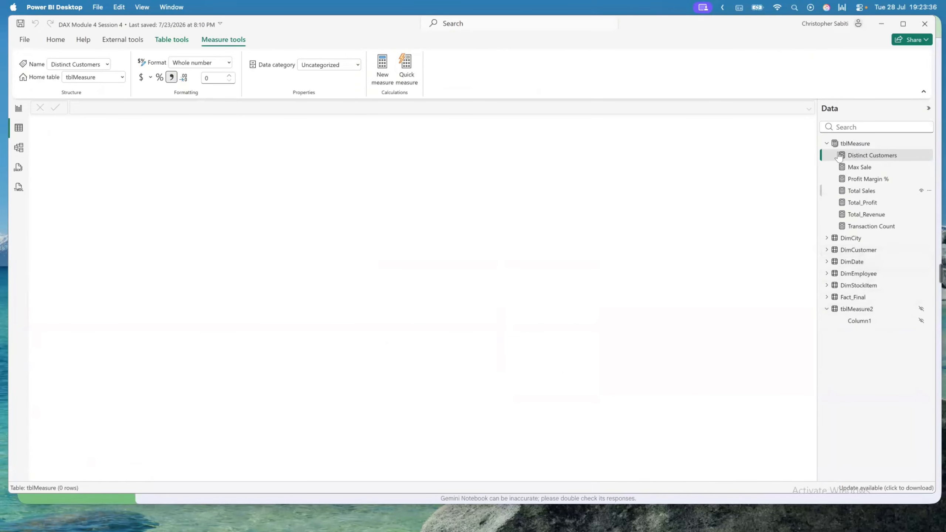
pyautogui.click(826, 144)
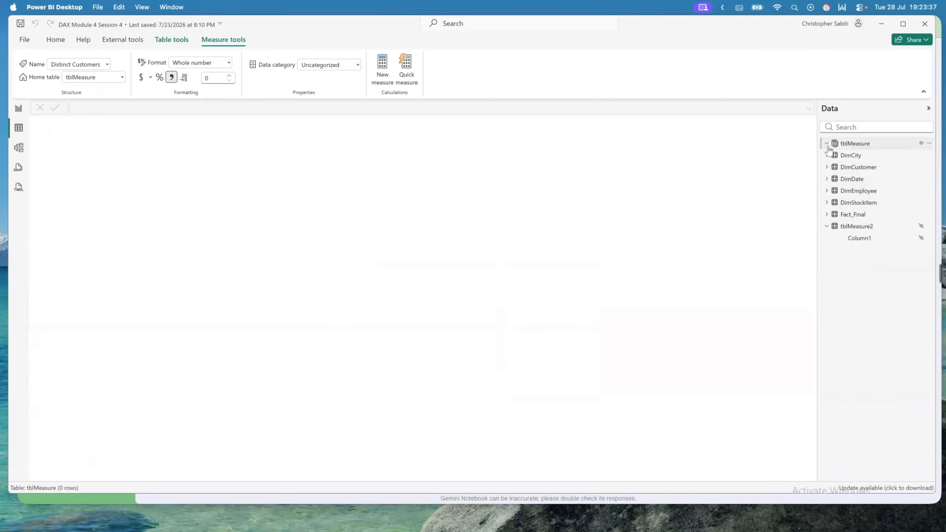
pyautogui.click(856, 206)
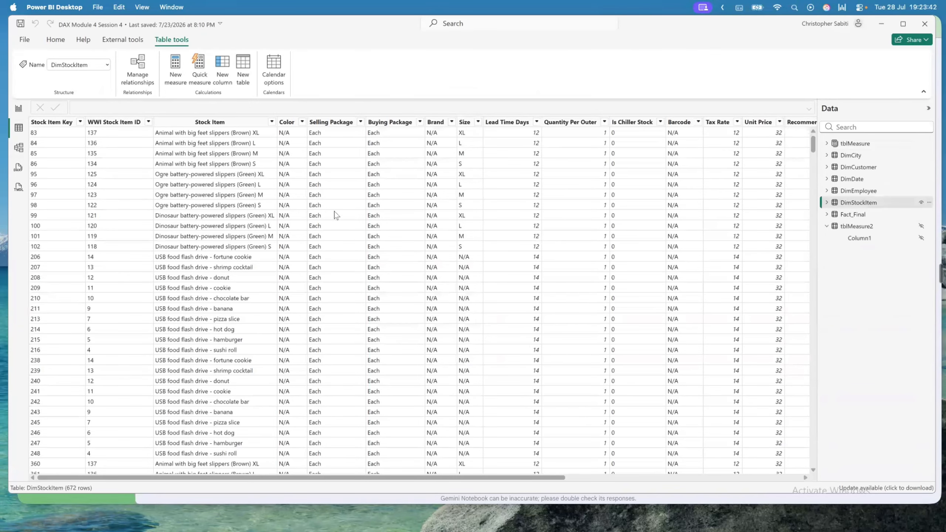
pyautogui.click(432, 122)
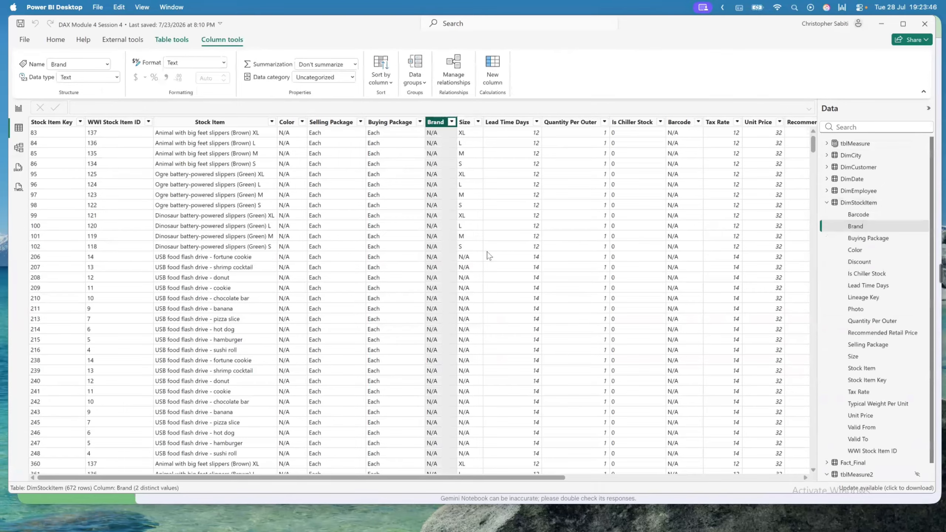
pyautogui.hscroll(1, 486, 258)
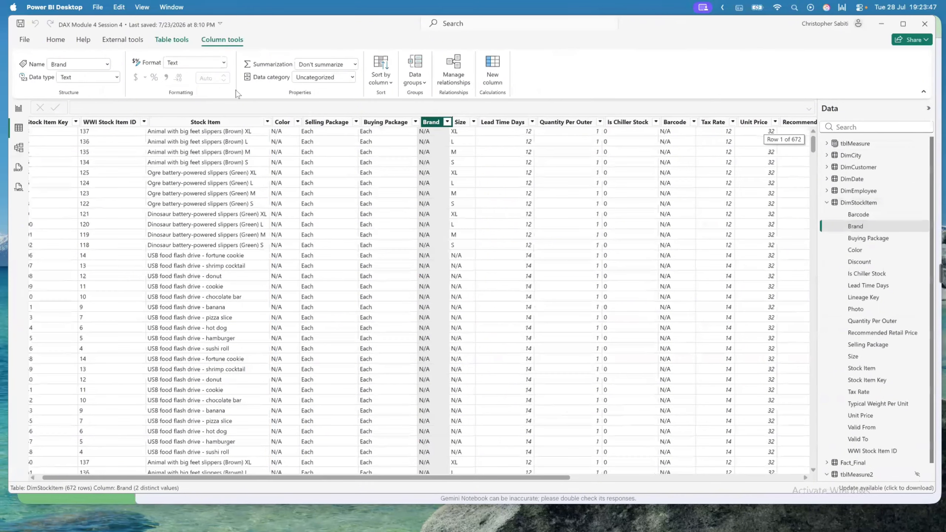
# Open the DimStockItem query in the Power Query Editor and examine the Brand column's statistics and value distribution
pyautogui.click(55, 40)
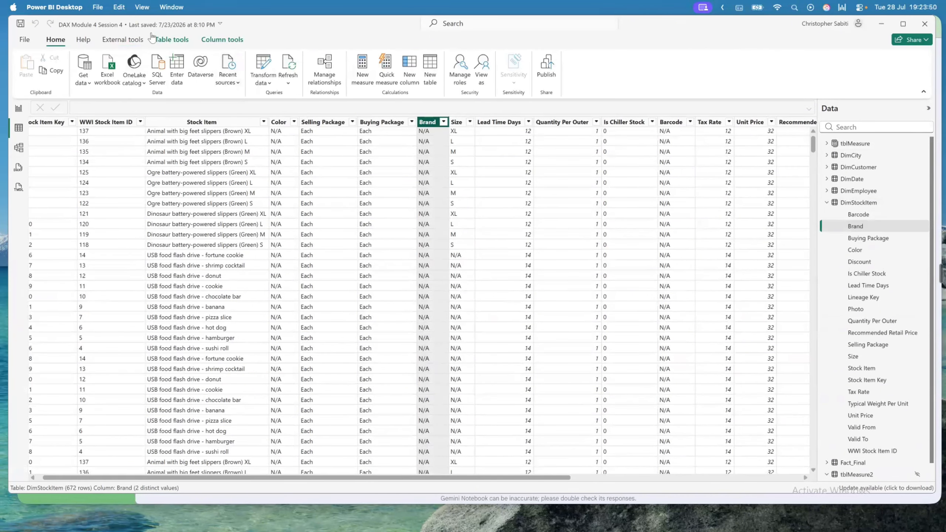
pyautogui.click(270, 61)
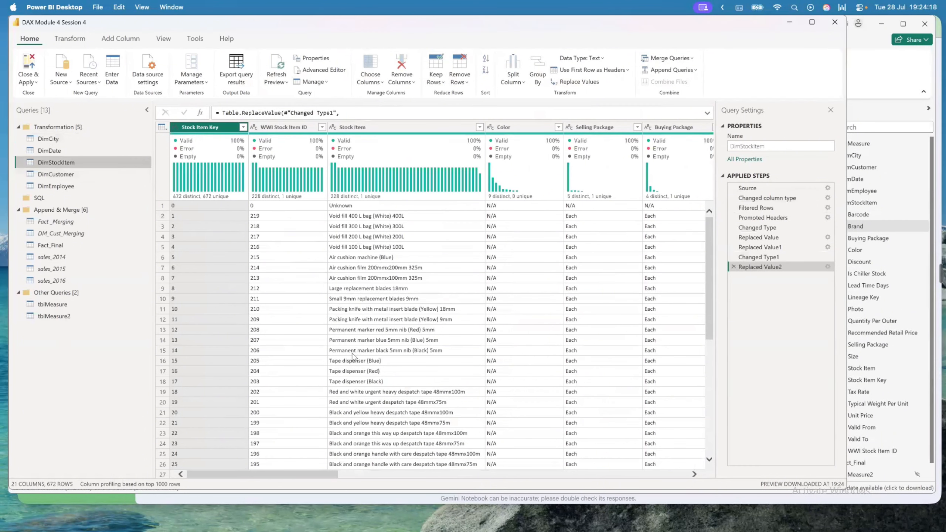
pyautogui.moveTo(321, 475); pyautogui.dragTo(400, 476)
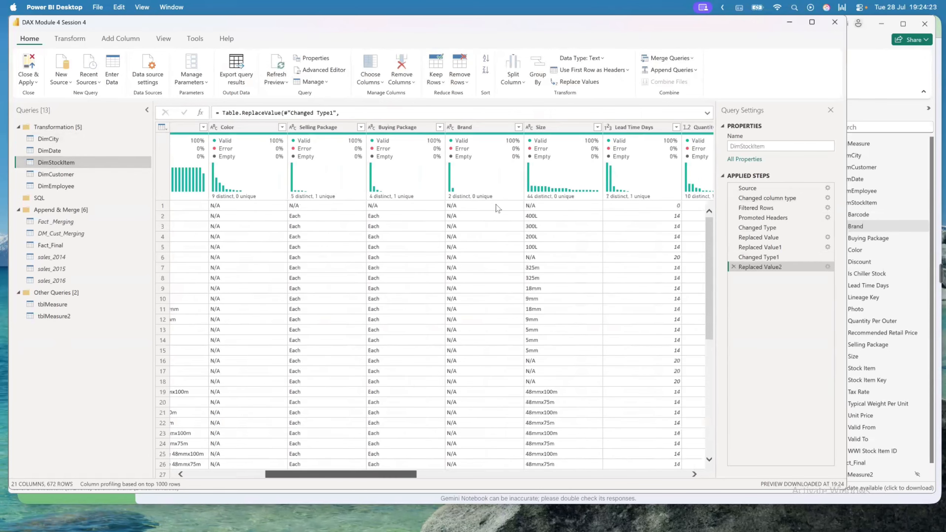
pyautogui.click(485, 127)
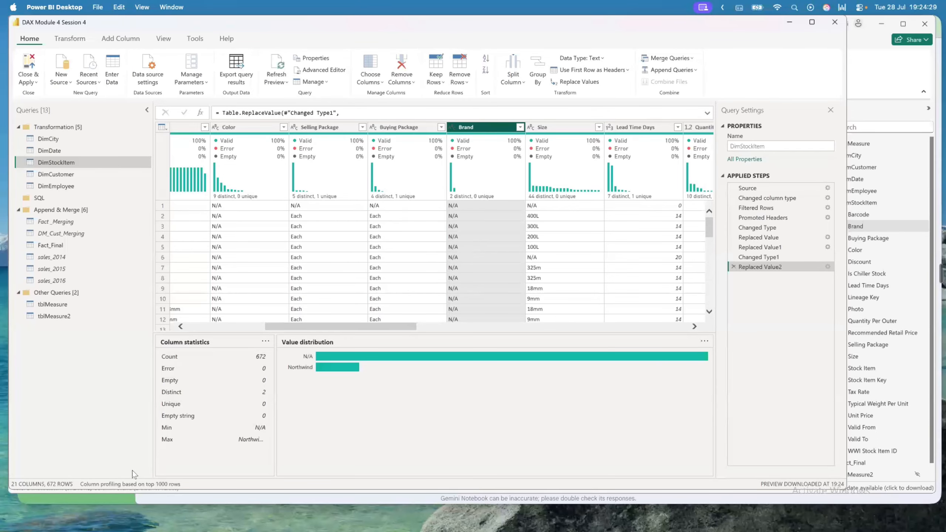
# Base the DimStockItem column profiling on the entire data set and look over the remaining columns
pyautogui.click(142, 484)
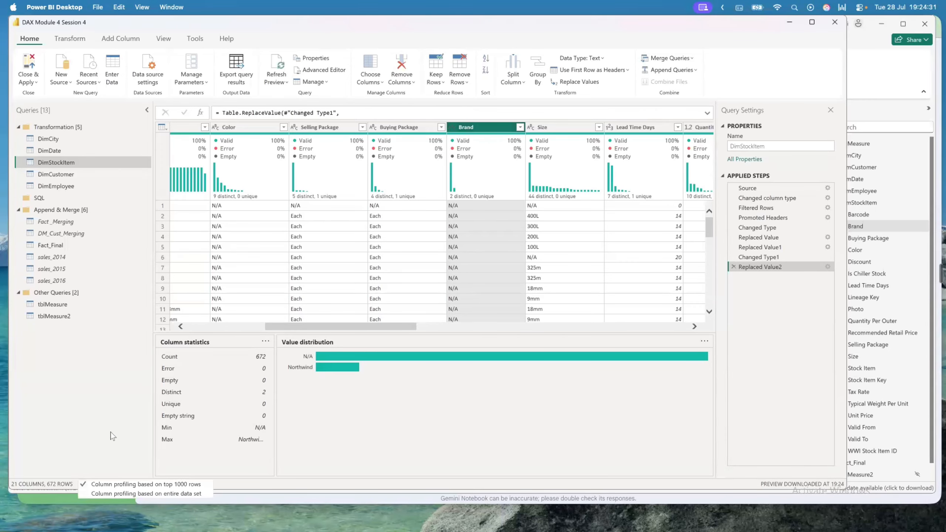
pyautogui.click(111, 493)
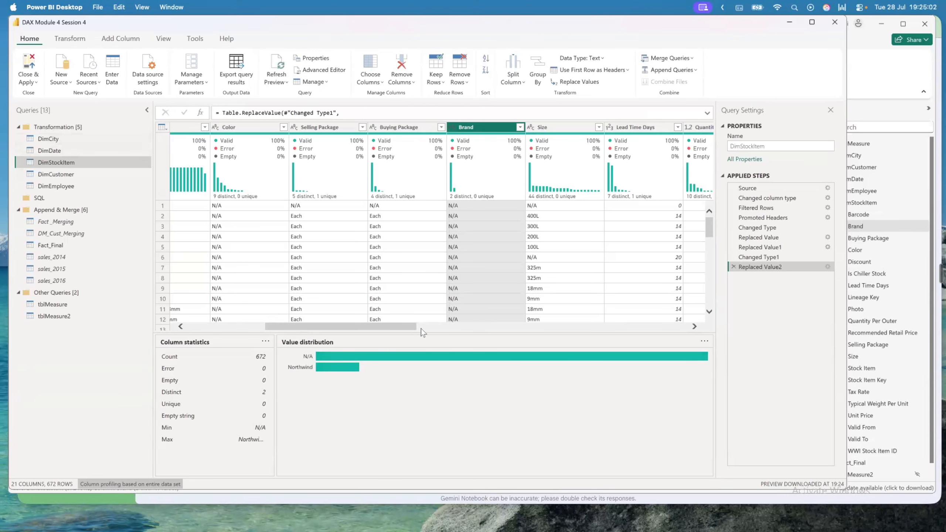
pyautogui.moveTo(414, 326); pyautogui.dragTo(626, 319)
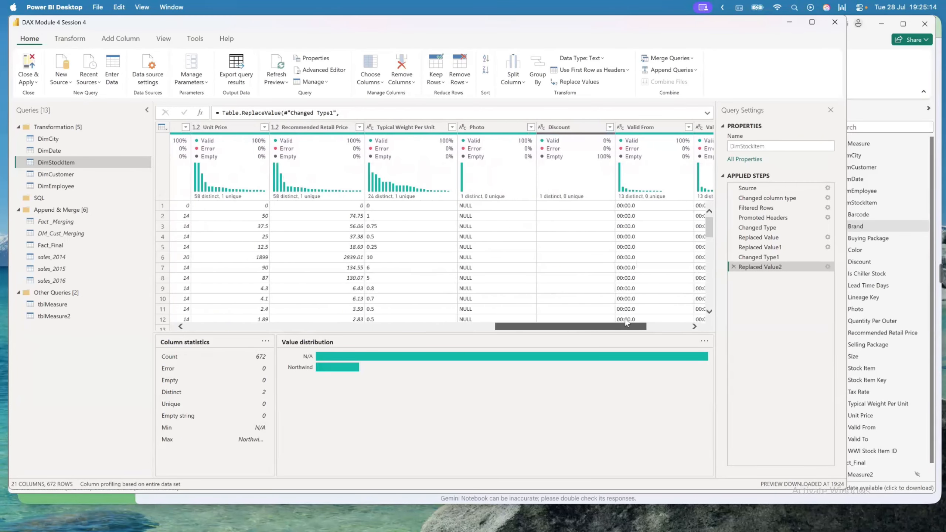
# Base the DimCity column profiling on the entire data set and inspect the Country and State Province columns
pyautogui.click(56, 139)
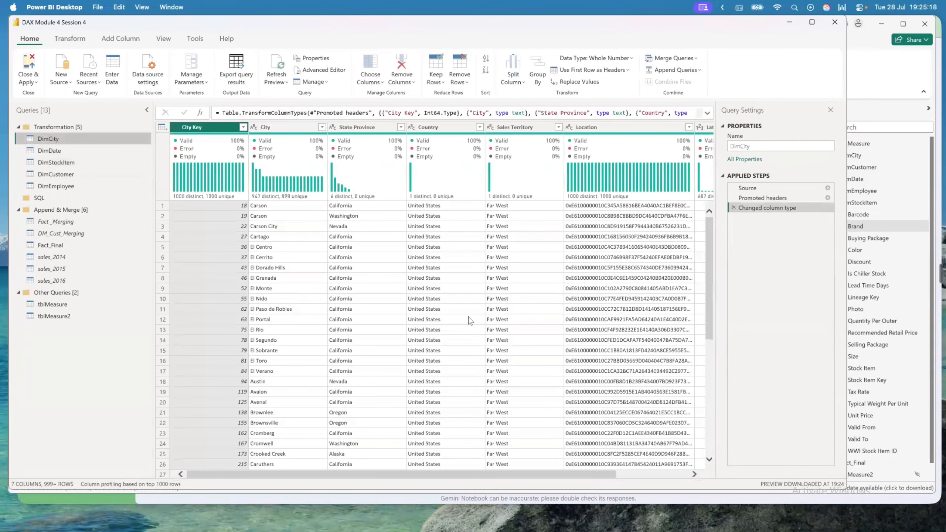
pyautogui.click(412, 268)
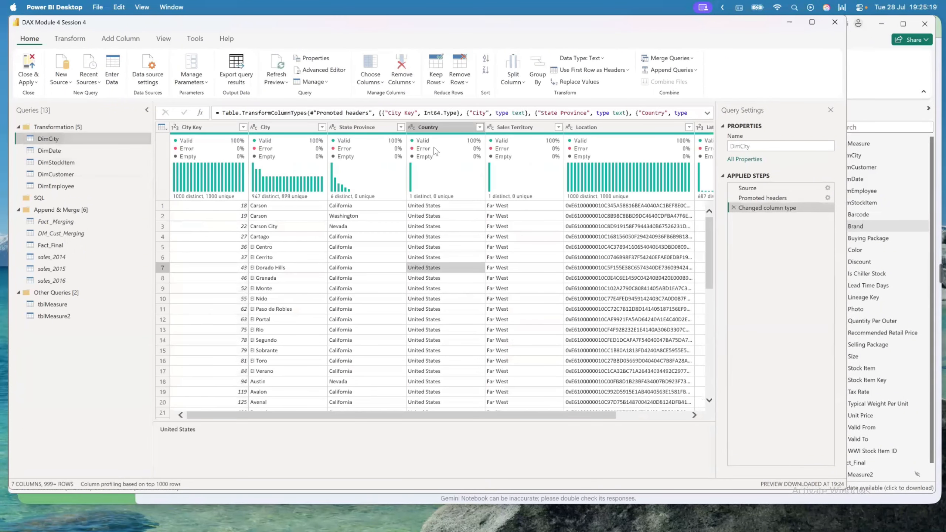
pyautogui.click(432, 127)
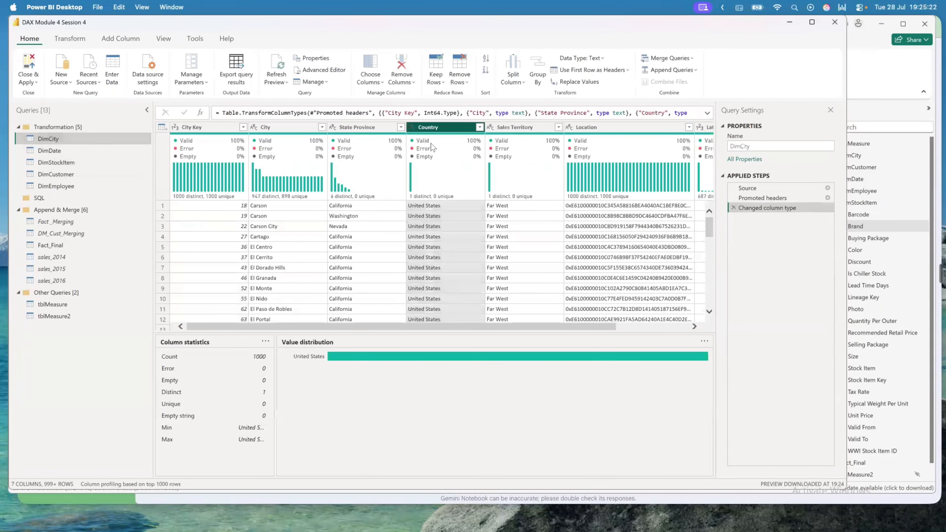
pyautogui.click(160, 484)
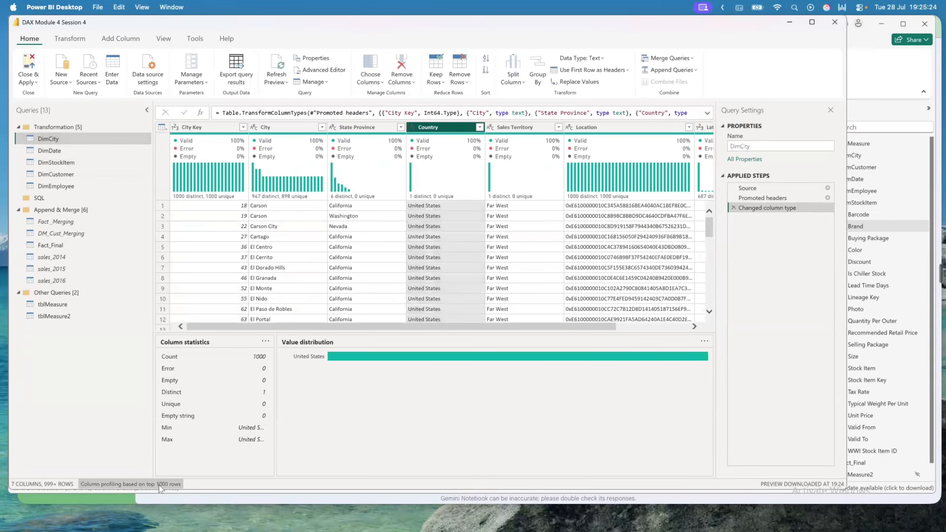
pyautogui.click(105, 493)
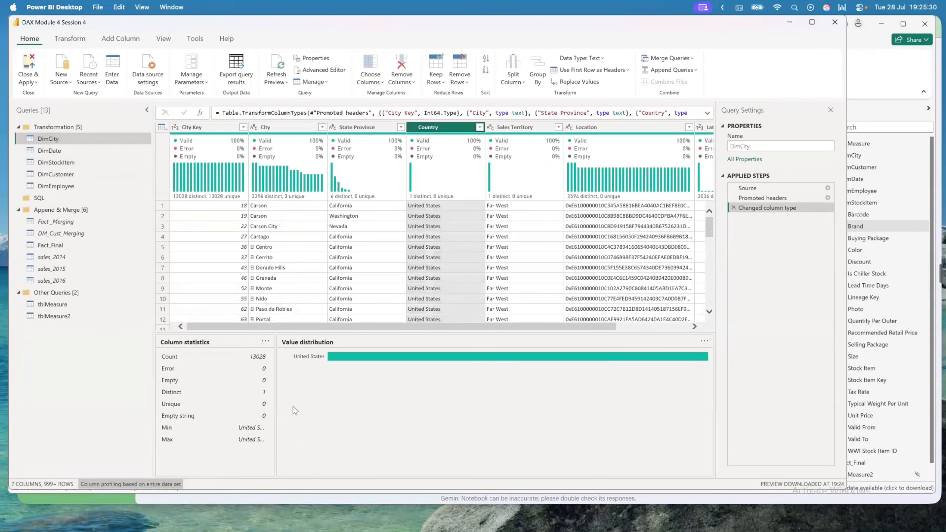
pyautogui.click(377, 129)
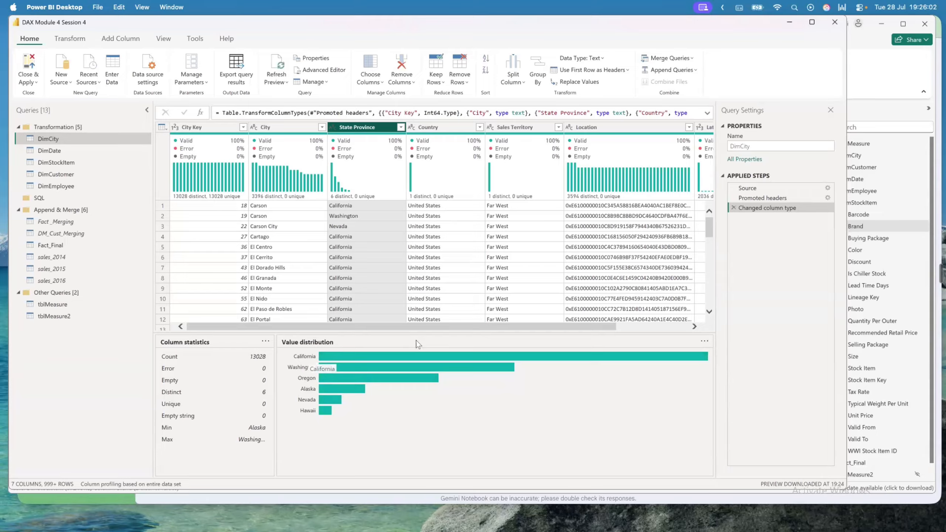
# Review the column profiles across the DimStockItem query and examine the Color column's value distribution
pyautogui.click(56, 163)
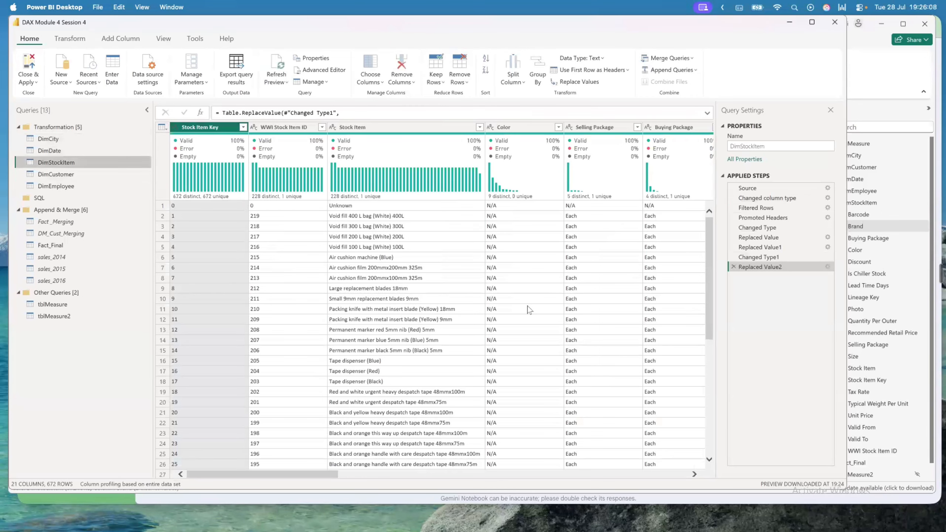
pyautogui.hscroll(5, 528, 306)
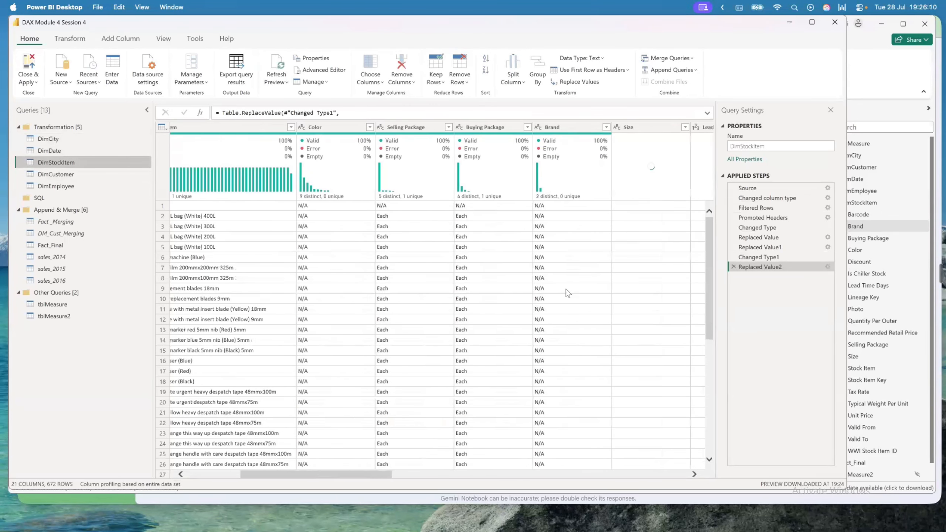
pyautogui.hscroll(3, 471, 278)
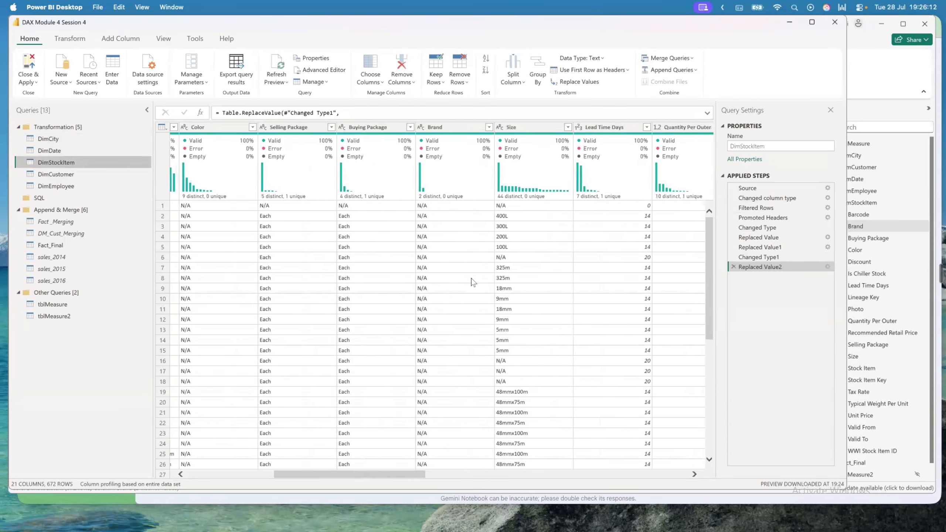
pyautogui.hscroll(4, 471, 278)
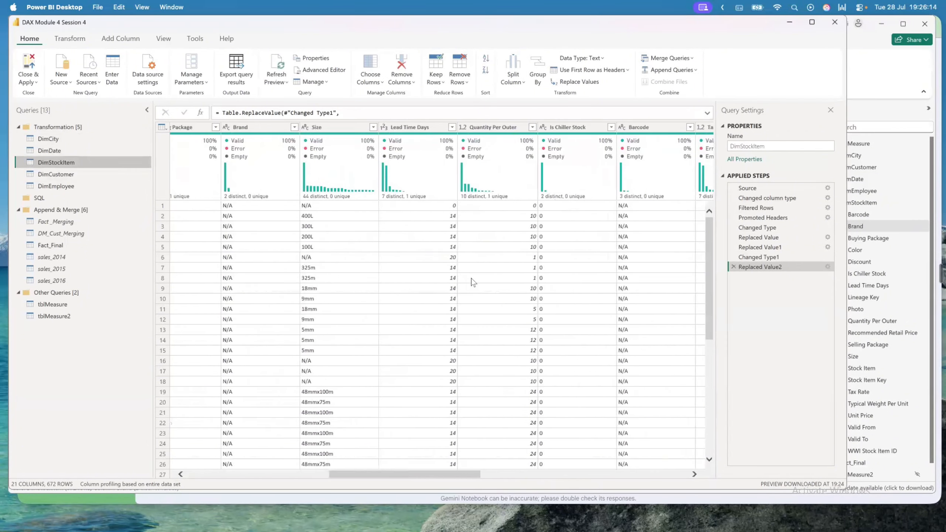
pyautogui.hscroll(5, 471, 277)
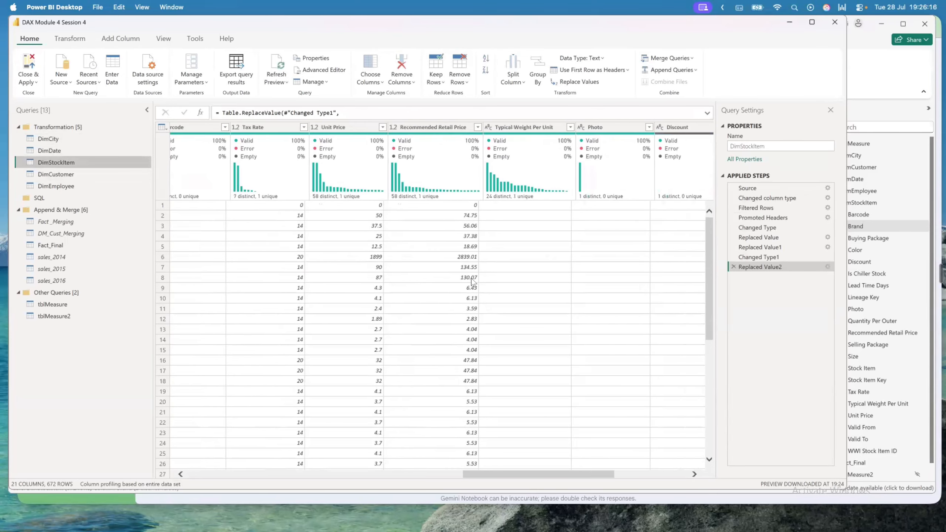
pyautogui.hscroll(4, 472, 279)
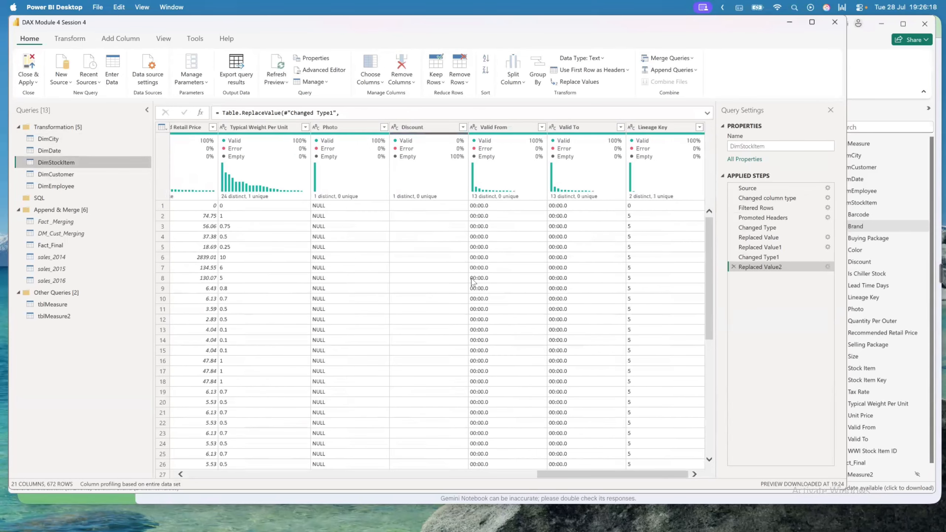
pyautogui.press('Home')
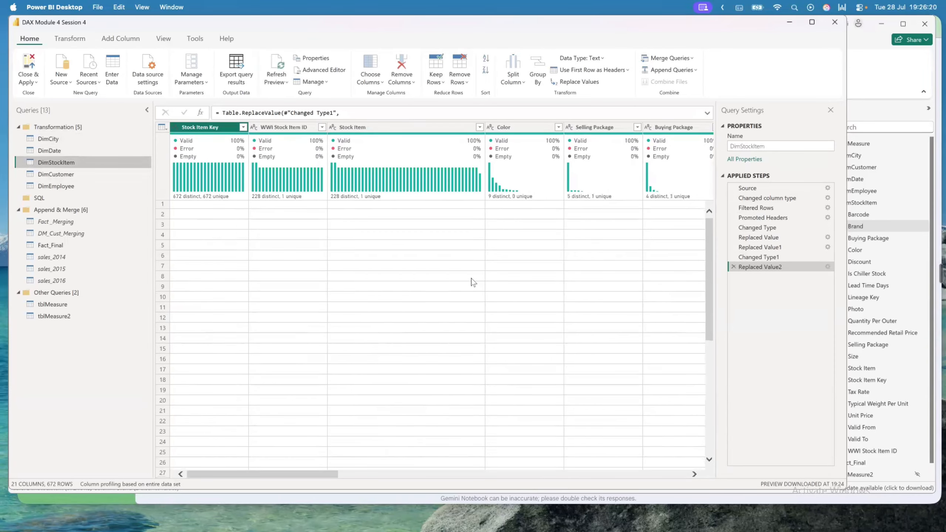
pyautogui.click(525, 127)
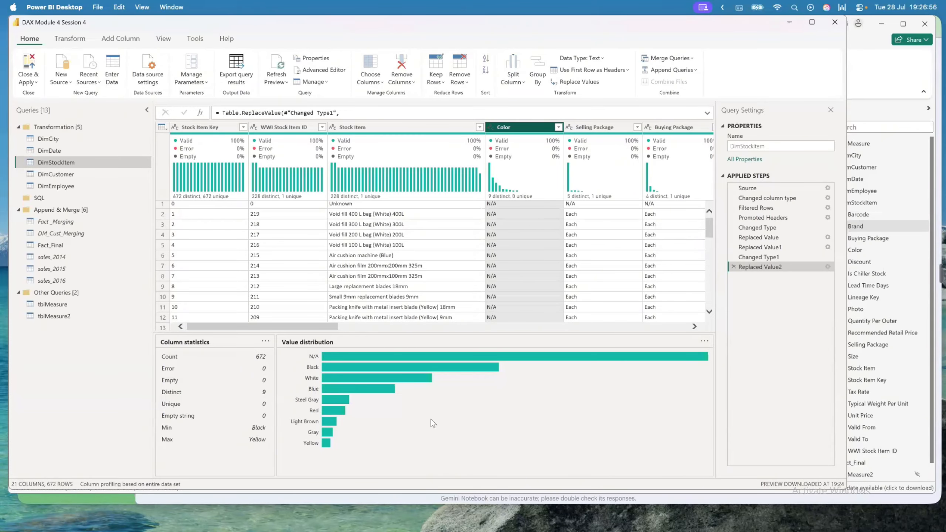
# Close and apply the query editor and return to the report, comparing the slicer's blank color with Black and leaving blank selected
pyautogui.click(28, 64)
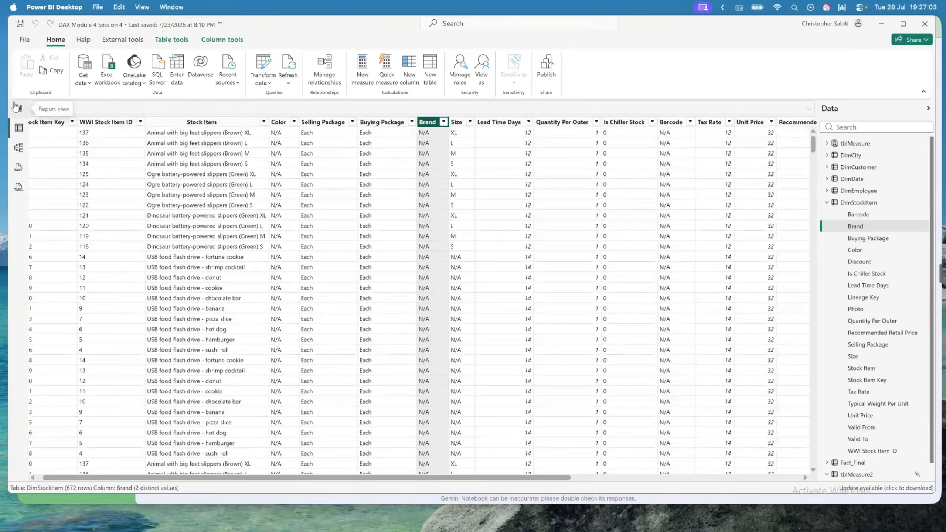
pyautogui.click(17, 111)
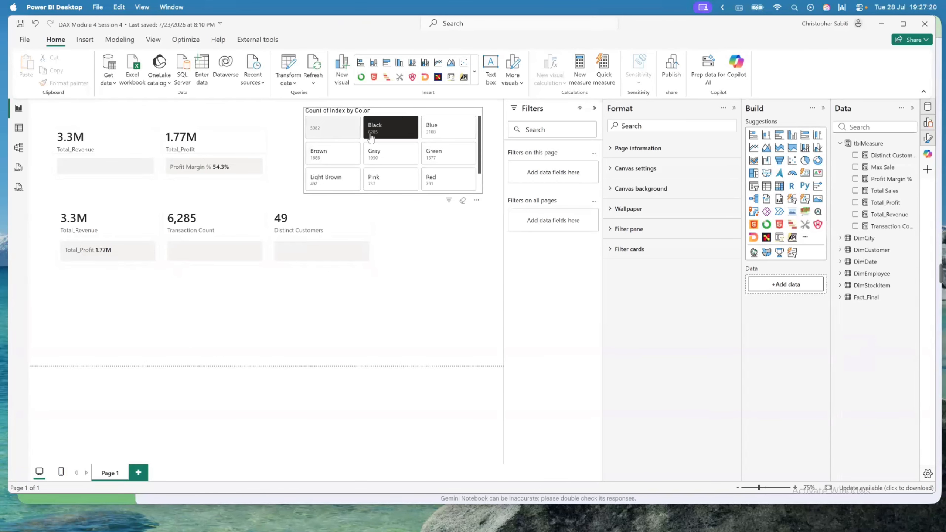
pyautogui.click(341, 131)
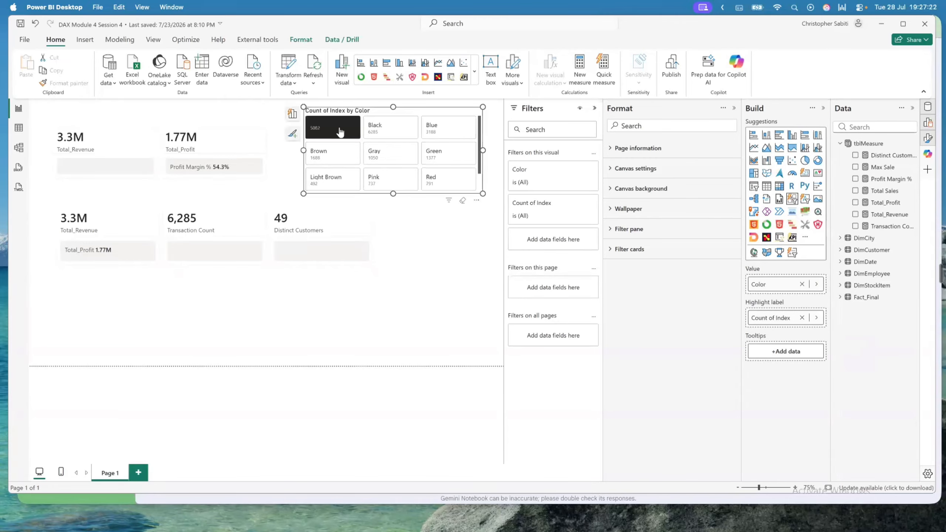
pyautogui.click(375, 133)
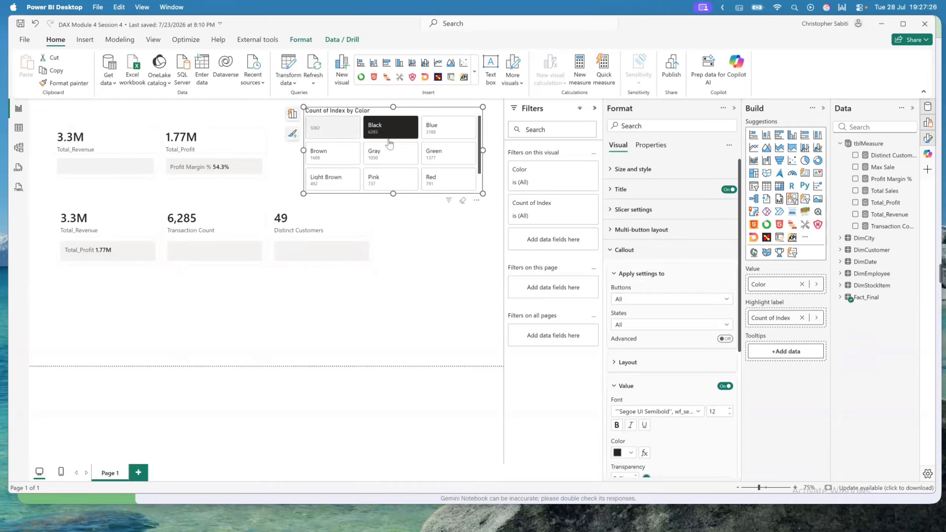
pyautogui.click(346, 131)
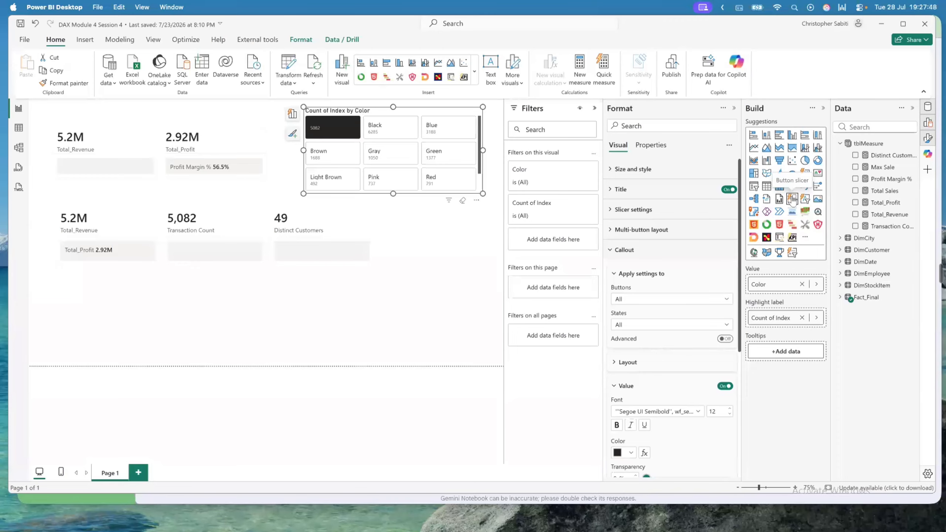
# Insert a second button slicer and place it in the empty area below the cards
pyautogui.click(391, 301)
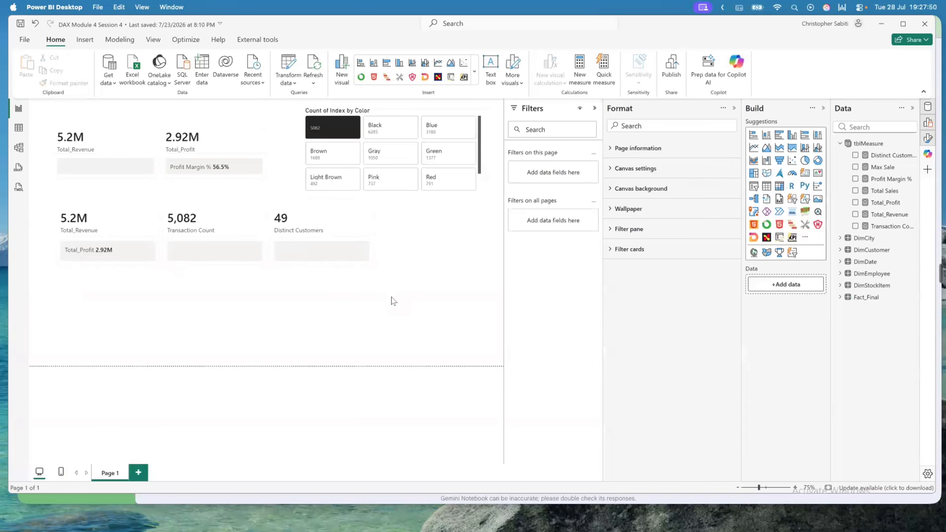
pyautogui.click(792, 199)
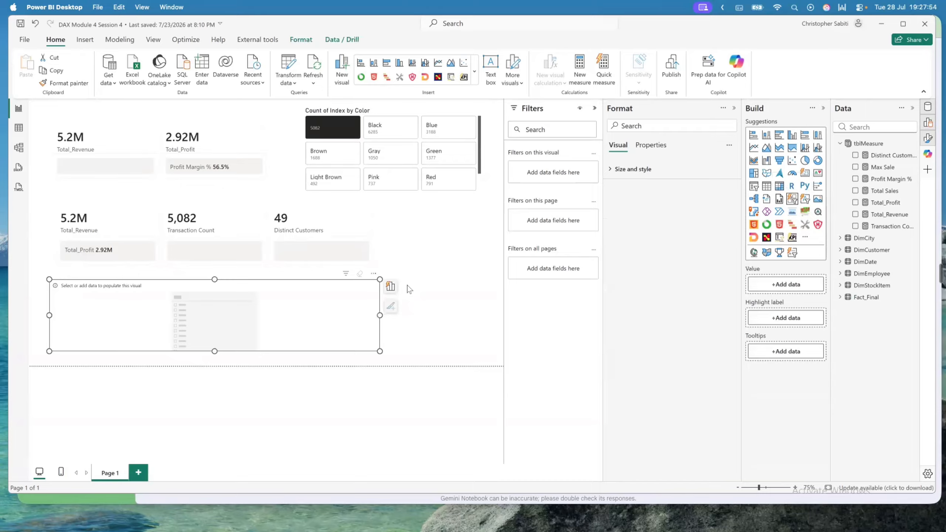
pyautogui.moveTo(318, 307); pyautogui.dragTo(428, 300)
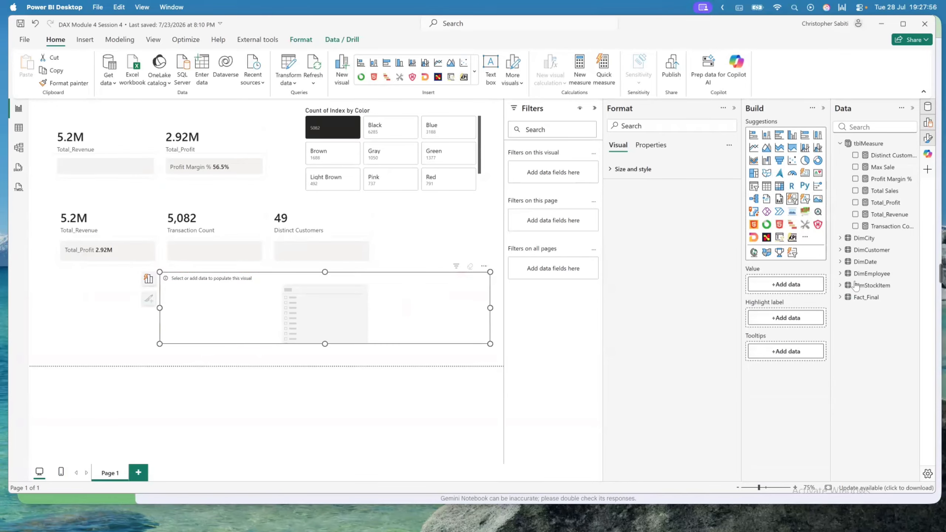
# Find the Color field and set Fact_Final's Color as the new slicer's value
pyautogui.click(868, 127)
pyautogui.write('colo')
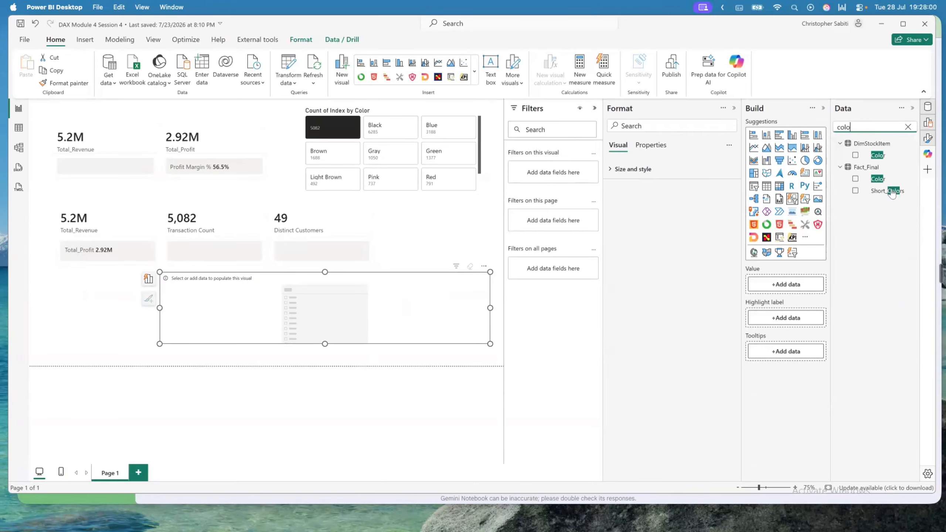
pyautogui.moveTo(876, 181); pyautogui.dragTo(792, 290)
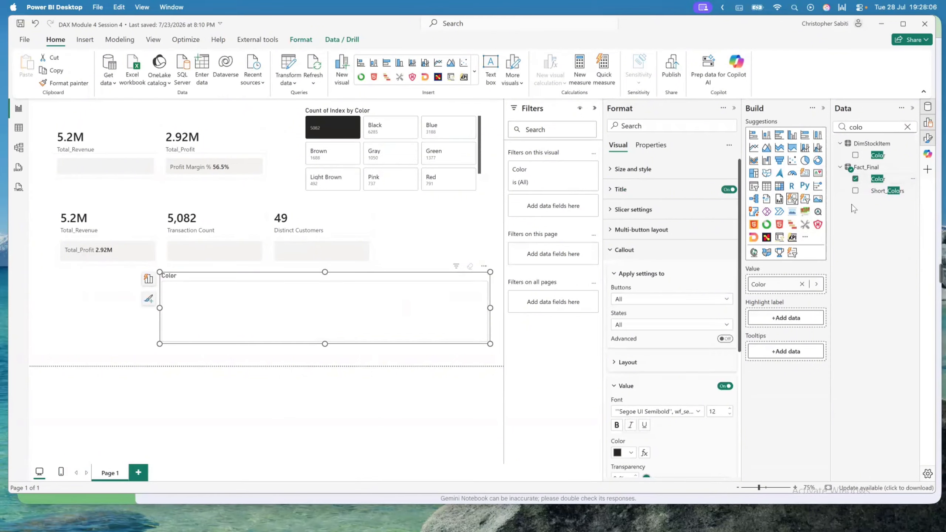
# Try to add the Transaction Count measure to the new slicer's value
pyautogui.click(860, 126)
pyautogui.moveTo(860, 127); pyautogui.dragTo(836, 129)
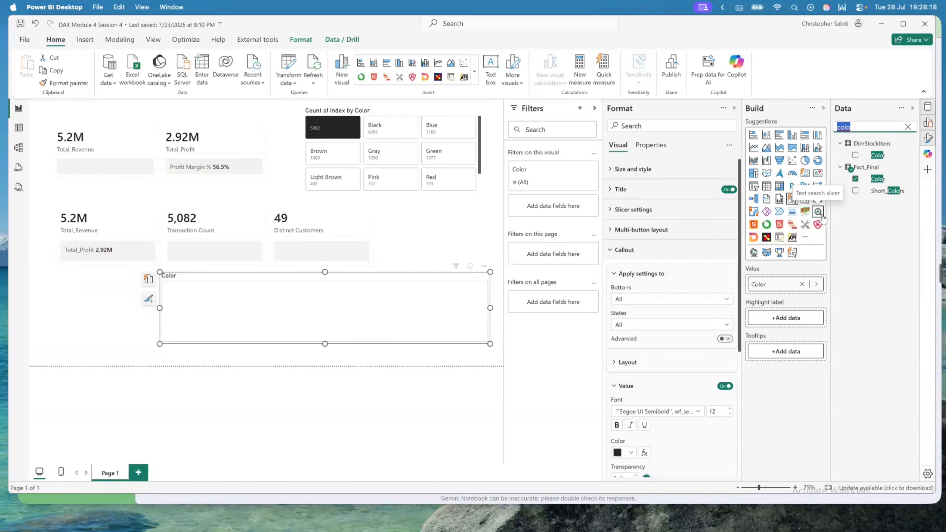
pyautogui.write('tra')
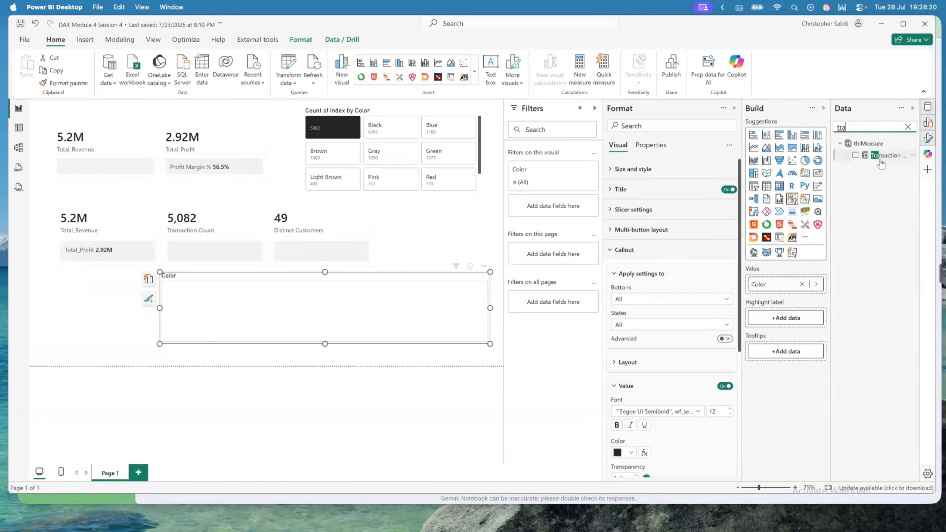
pyautogui.moveTo(877, 156); pyautogui.dragTo(772, 287)
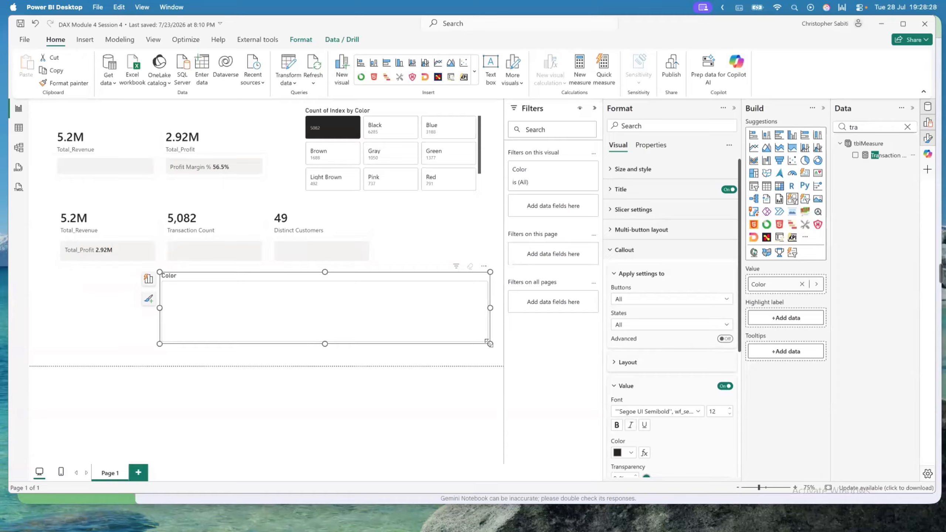
# Shrink the new Color slicer in width and height and open its callout layout settings
pyautogui.moveTo(489, 344); pyautogui.dragTo(479, 320)
pyautogui.moveTo(418, 336); pyautogui.dragTo(458, 319)
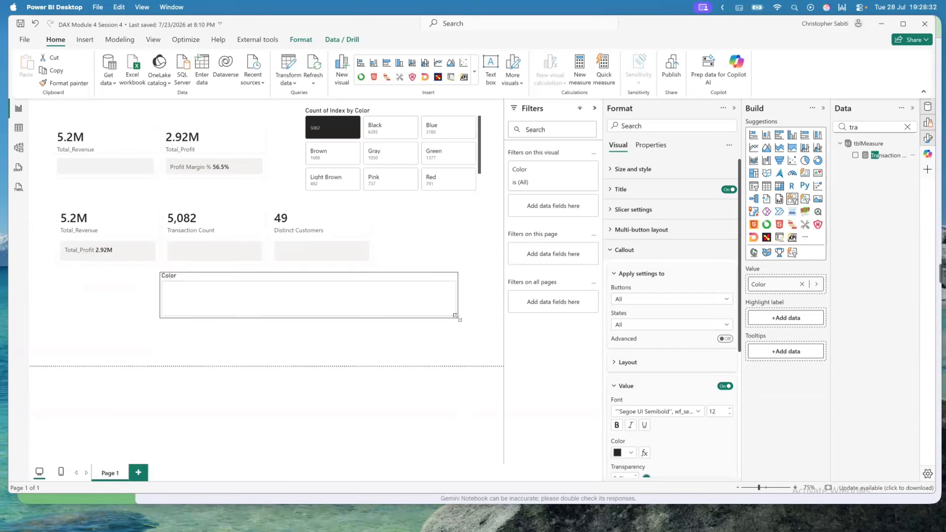
pyautogui.click(640, 366)
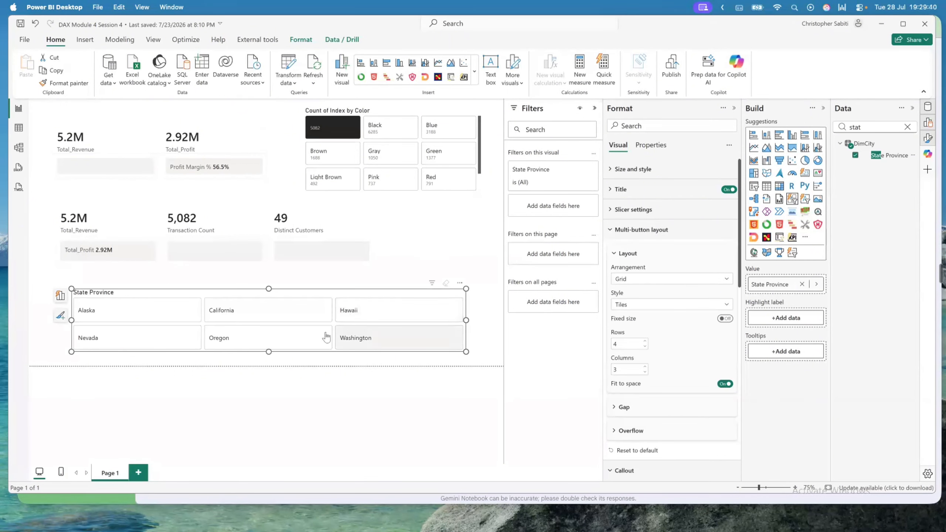
# Clear the blank color selection while comparing the cards for California, Hawaii, Oregon and Nevada with the State Province slicer
pyautogui.click(267, 314)
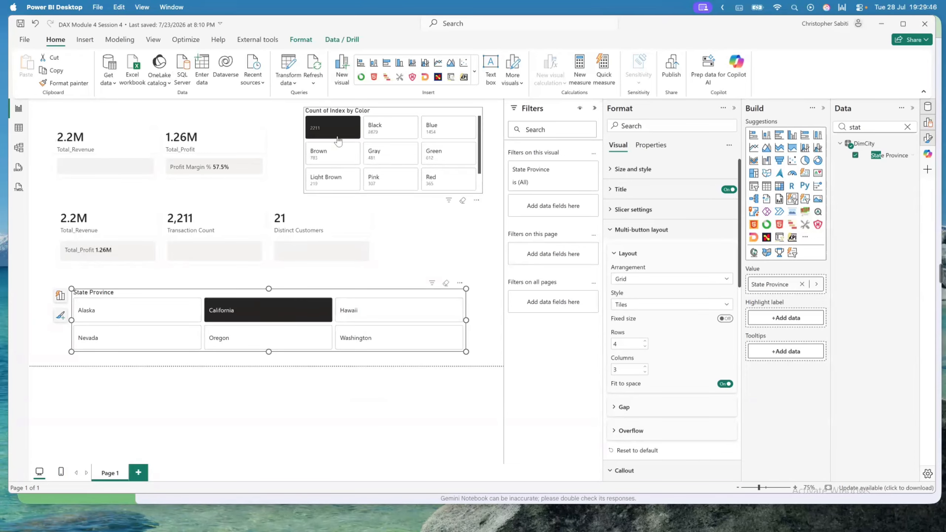
pyautogui.click(341, 170)
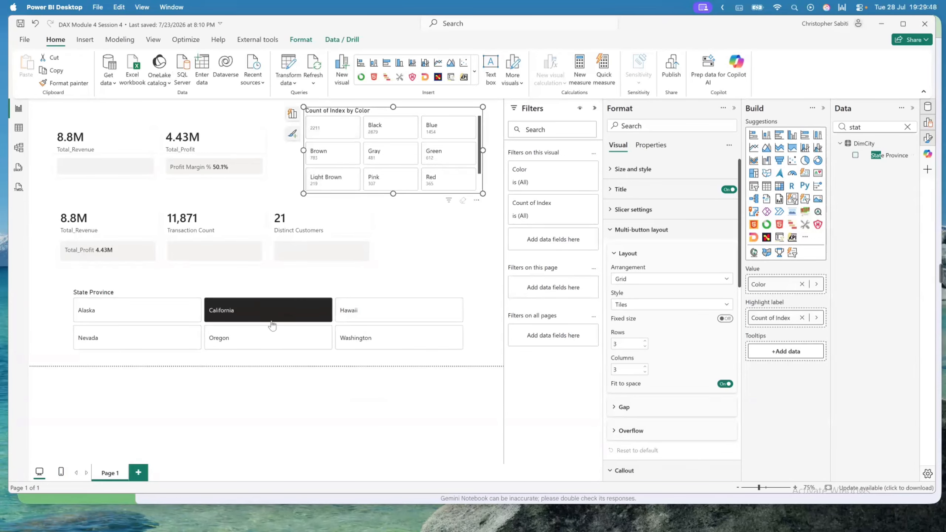
pyautogui.click(346, 316)
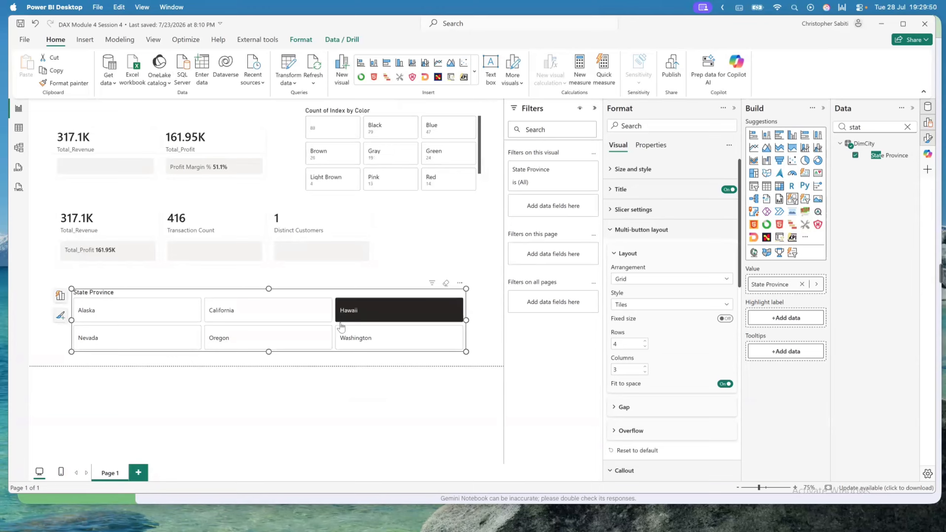
pyautogui.click(220, 340)
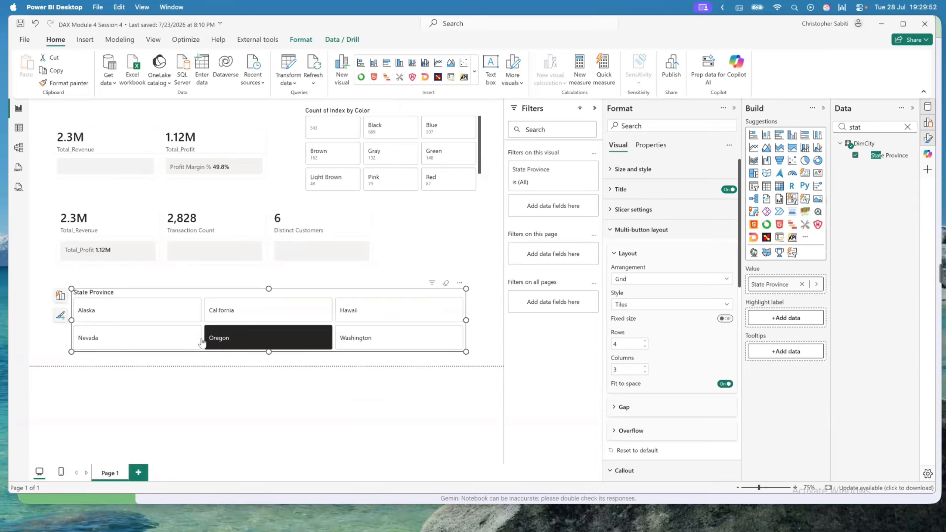
pyautogui.click(147, 338)
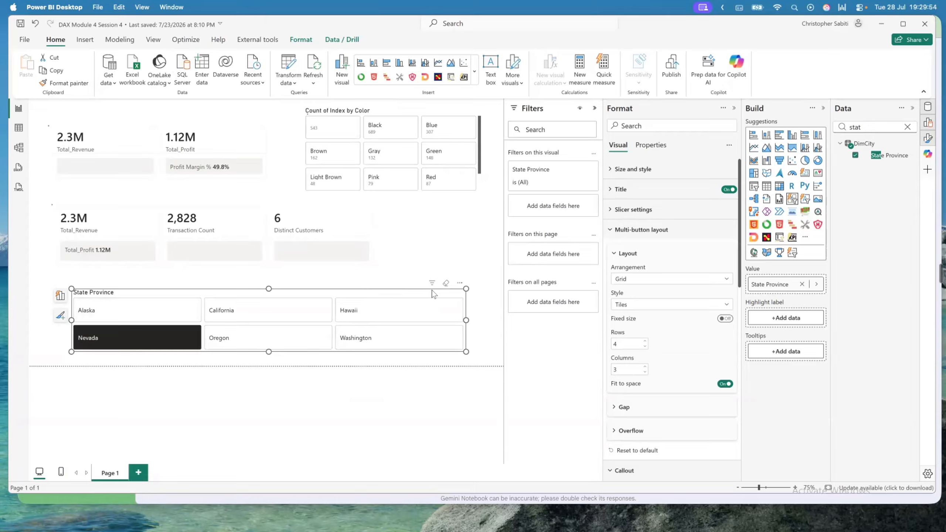
# Clear the State Province slicer's selection, and narrow and reposition the slicer near the color slicer
pyautogui.moveTo(466, 319); pyautogui.dragTo(215, 338)
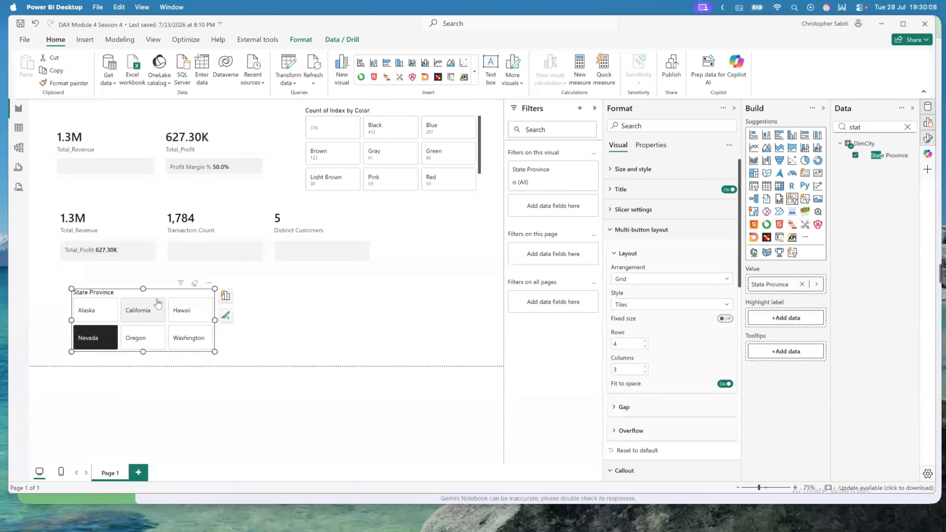
pyautogui.click(194, 283)
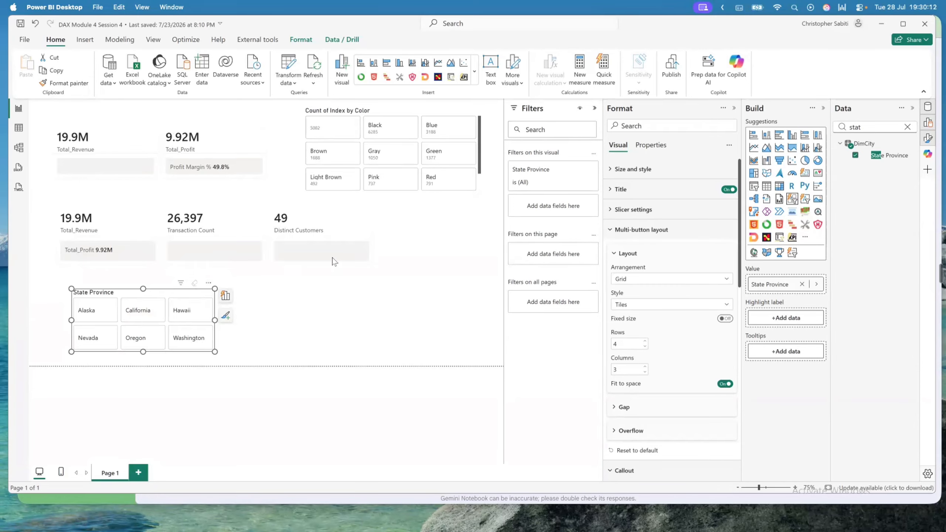
pyautogui.moveTo(157, 321); pyautogui.dragTo(432, 318)
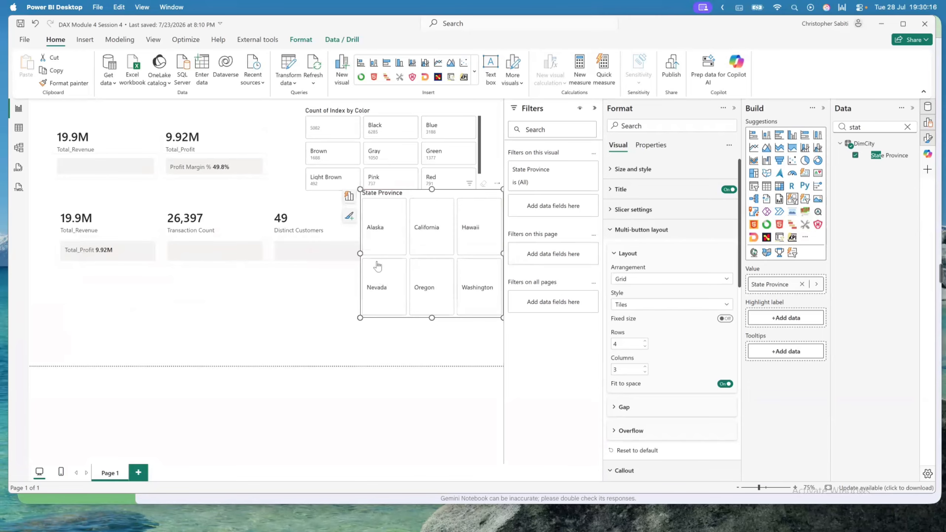
pyautogui.moveTo(384, 255); pyautogui.dragTo(407, 254)
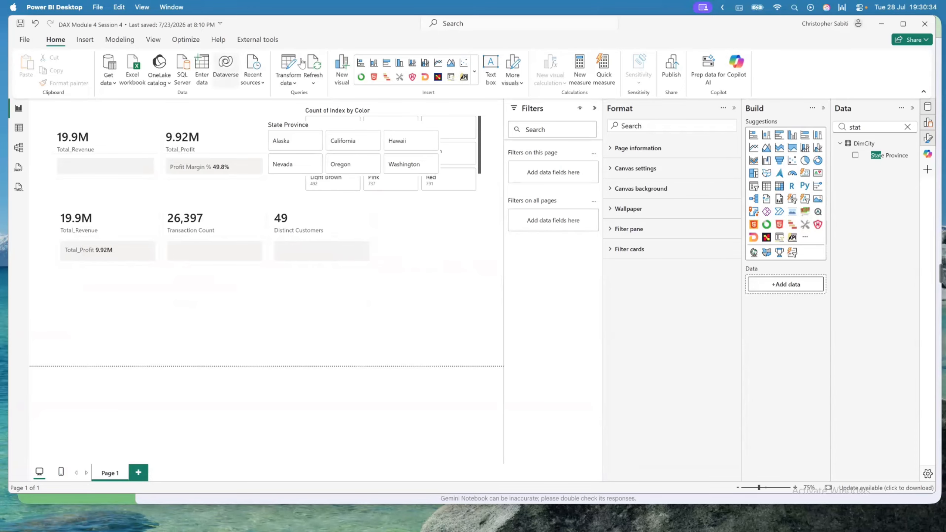
# Clear the field search and create a new measure in the tblMeasure table
pyautogui.click(579, 70)
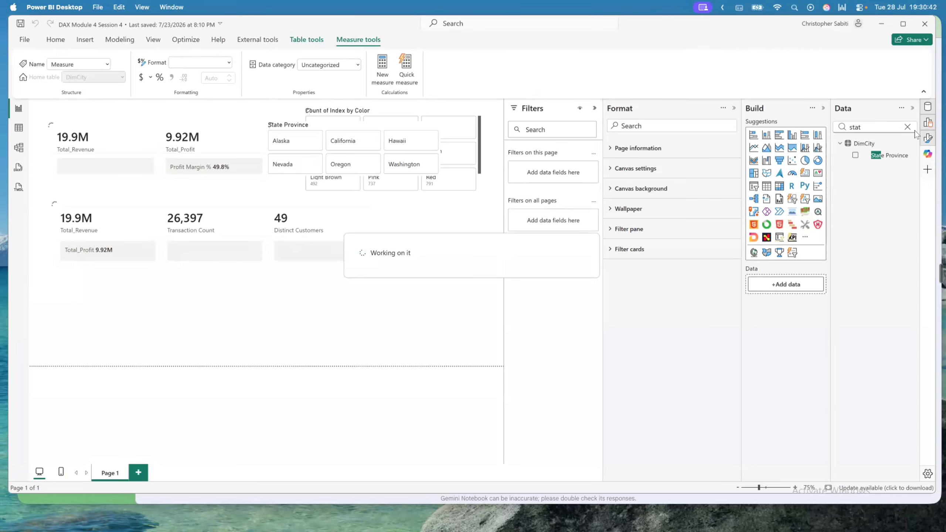
pyautogui.click(907, 127)
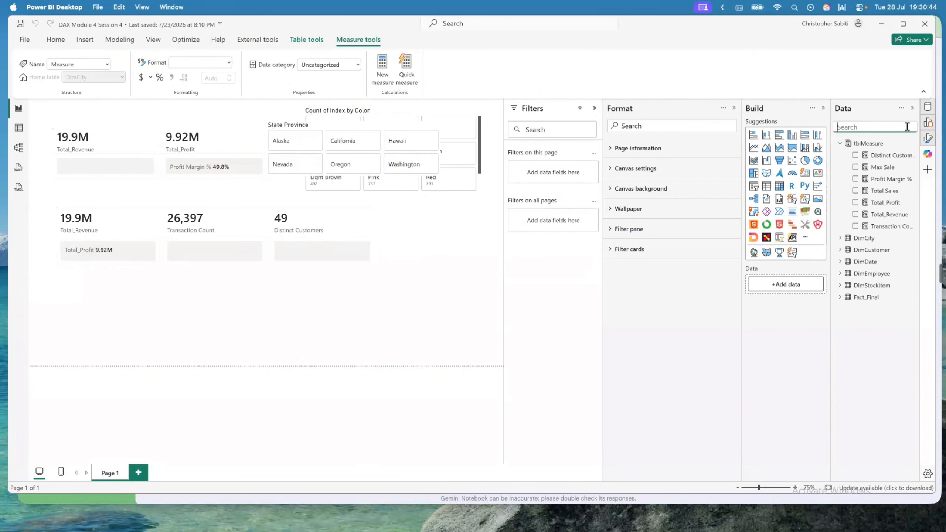
pyautogui.click(857, 147)
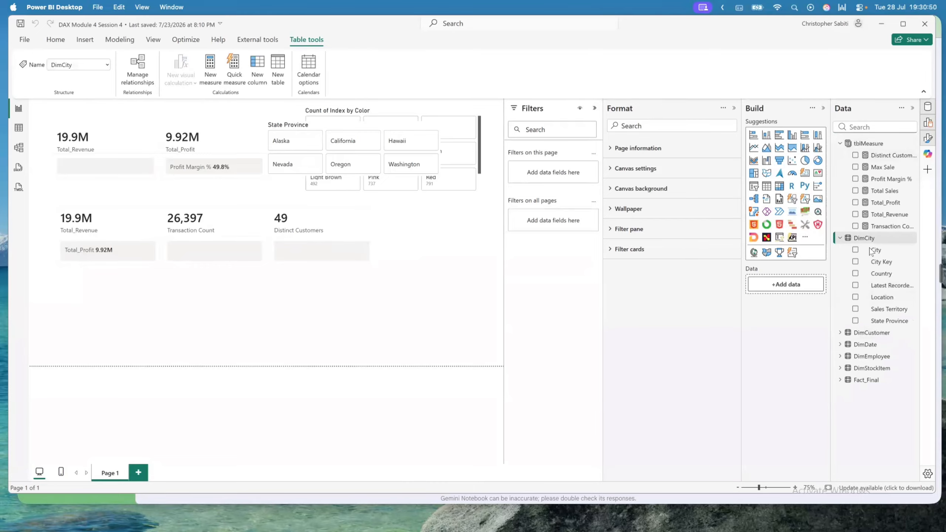
pyautogui.click(874, 146)
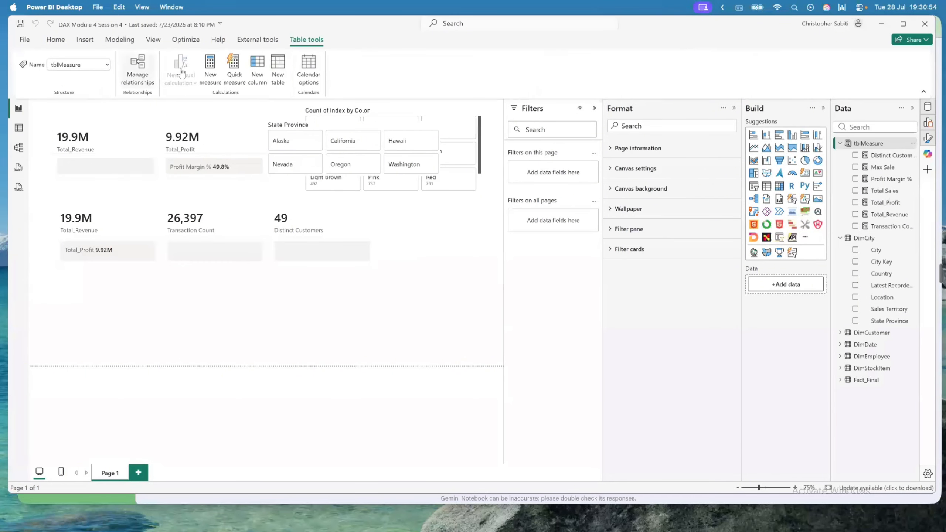
pyautogui.click(210, 61)
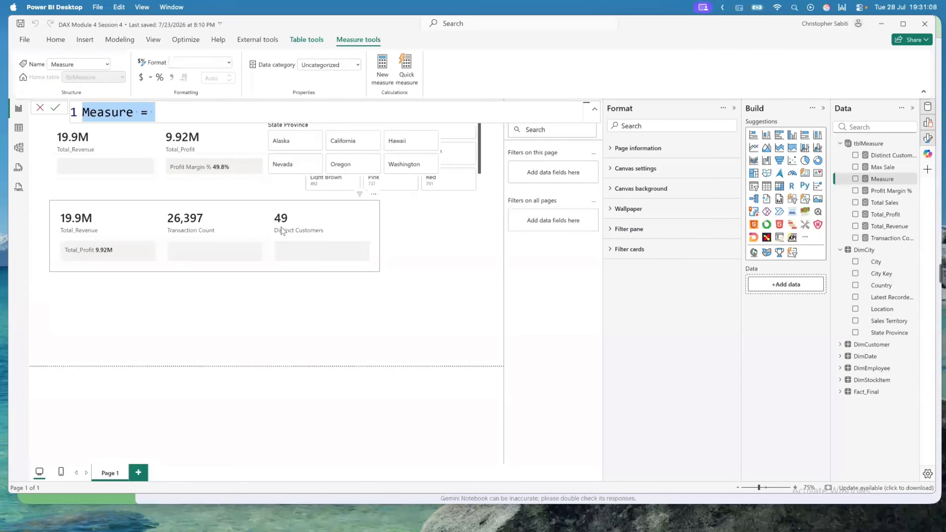
# Name the measure California Rev and add six blank lines below the name for its formula
pyautogui.write('California')
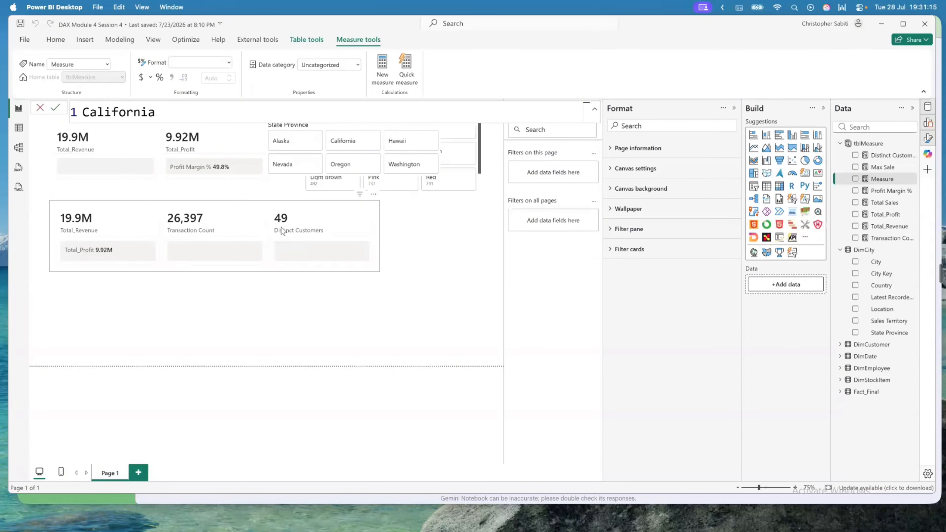
pyautogui.write(' Reven')
pyautogui.press('BackSpace')
pyautogui.press('BackSpace')
pyautogui.write('=')
pyautogui.hotkey('shift', 'Return')
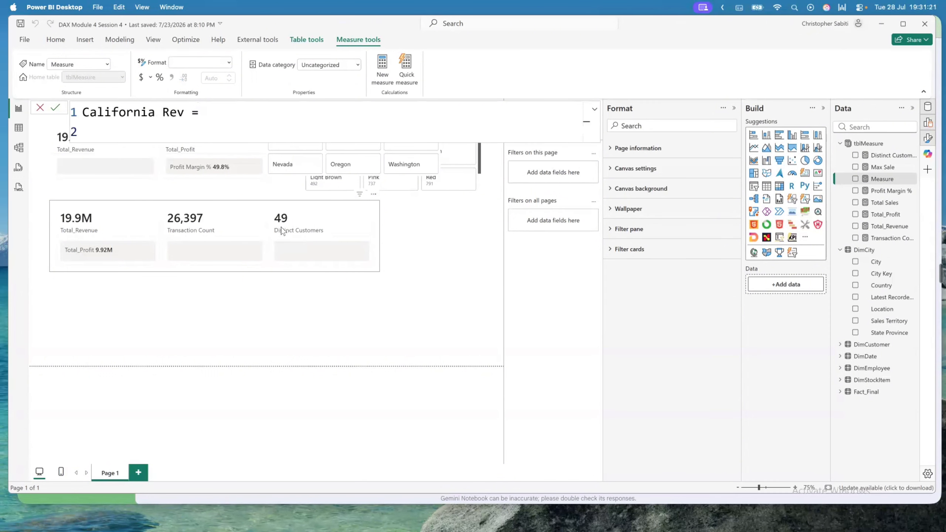
pyautogui.hotkey('shift', 'Return')
pyautogui.hotkey('shift', 'Return')
pyautogui.hotkey('shift', 'Return')
pyautogui.hotkey('shift', 'Return')
pyautogui.hotkey('shift', 'Return')
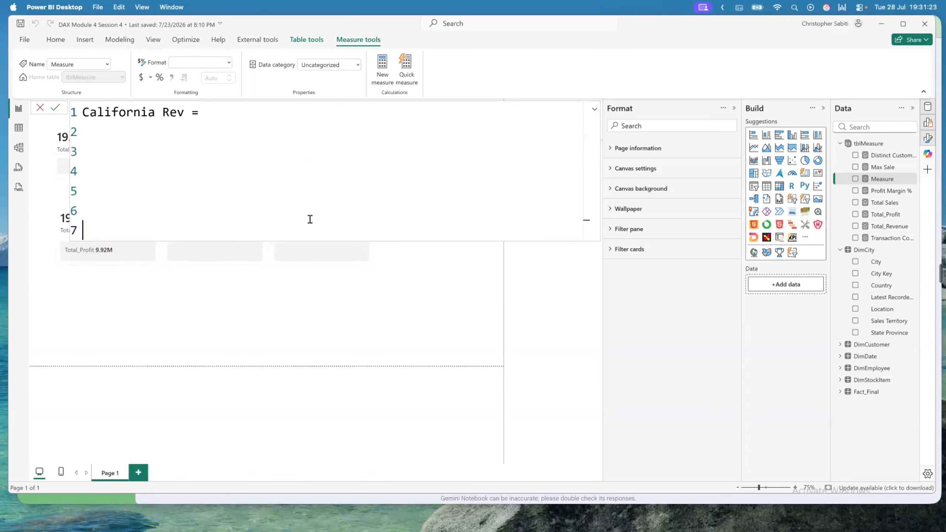
# Begin the formula on the second line with CALCULATE, using [Total_Revenue] on its own line as the expression
pyautogui.click(110, 132)
pyautogui.write('CAL')
pyautogui.press('Tab')
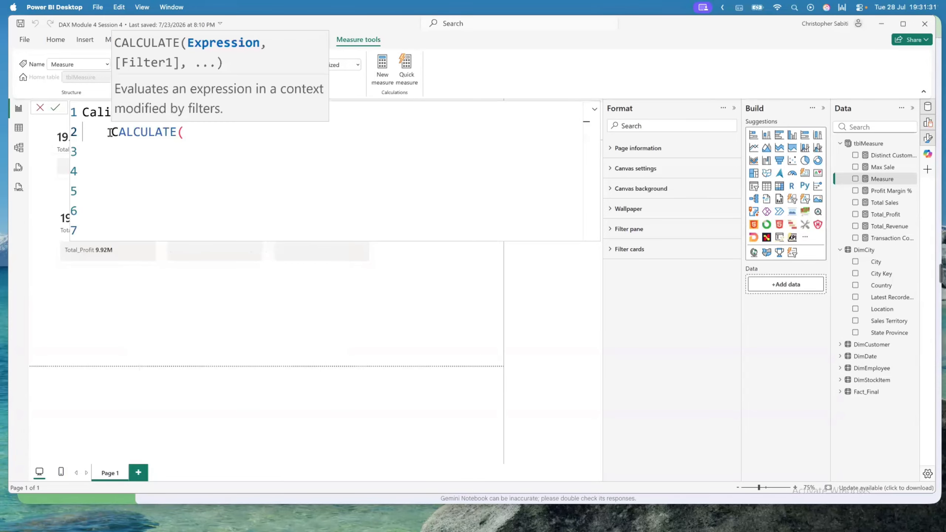
pyautogui.hotkey('shift', 'Return')
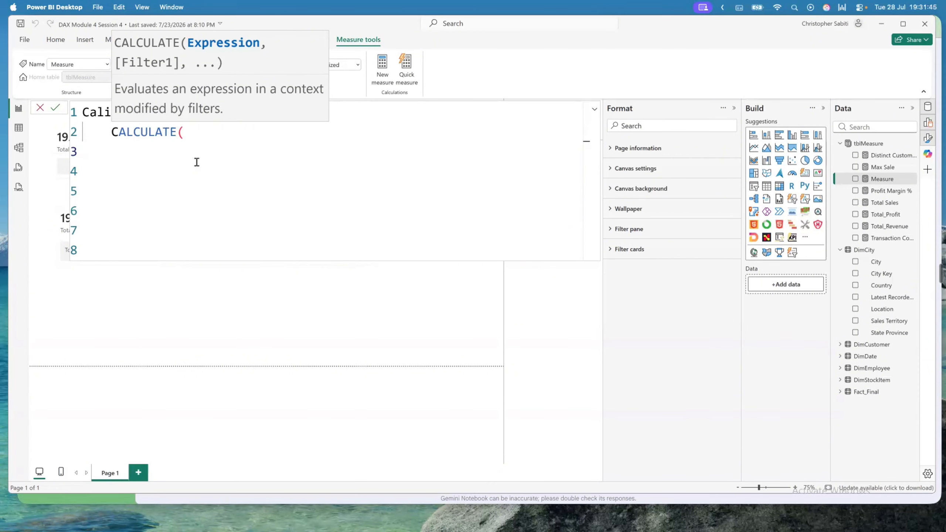
pyautogui.write('[')
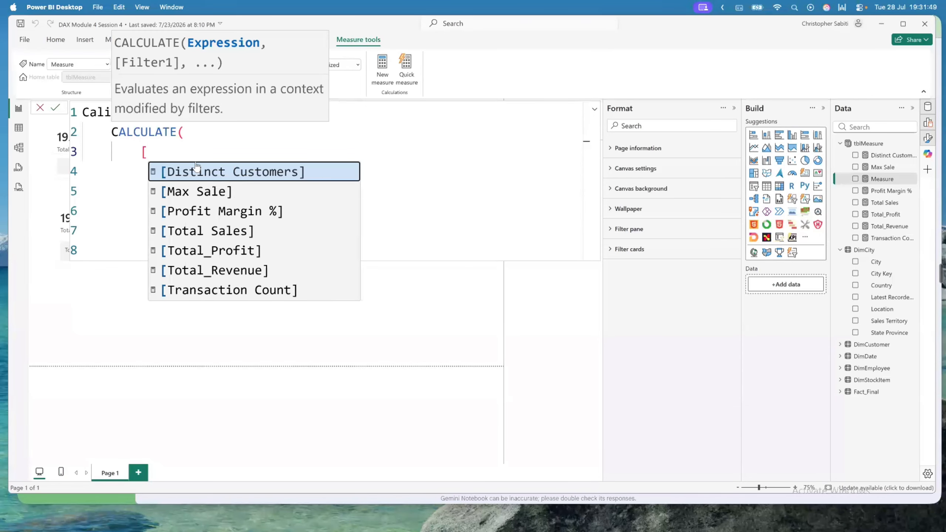
pyautogui.write('re')
pyautogui.click(208, 166)
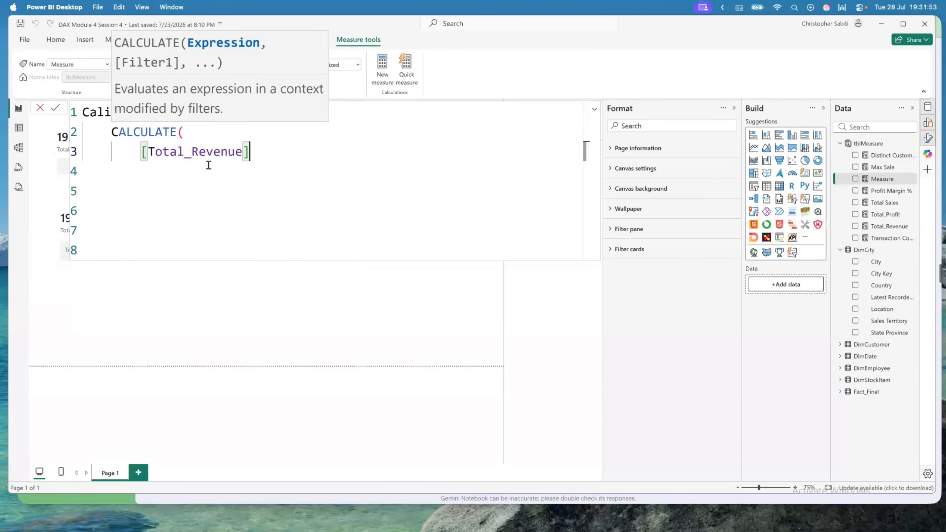
pyautogui.write(',')
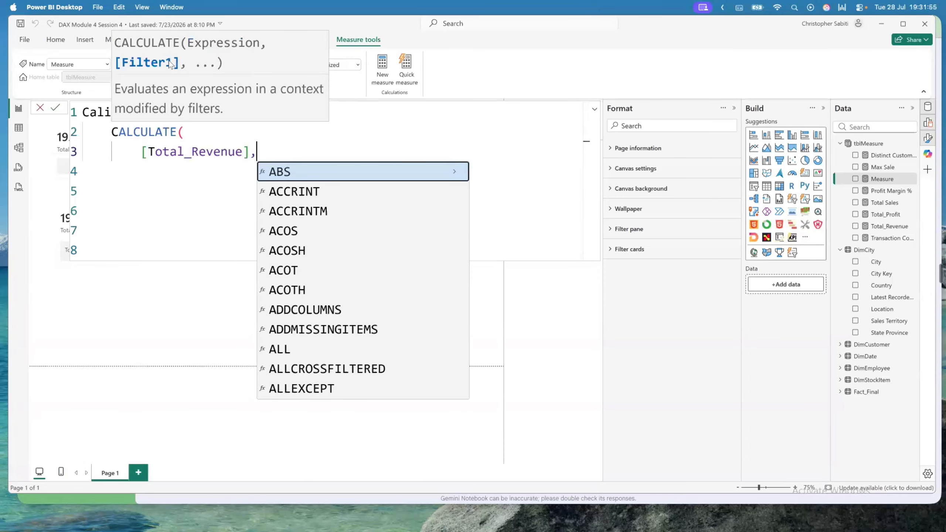
# Add the filter DimCity[State Province] = "California" on its own line and close the CALCULATE function on the line below
pyautogui.hotkey('shift', 'Return')
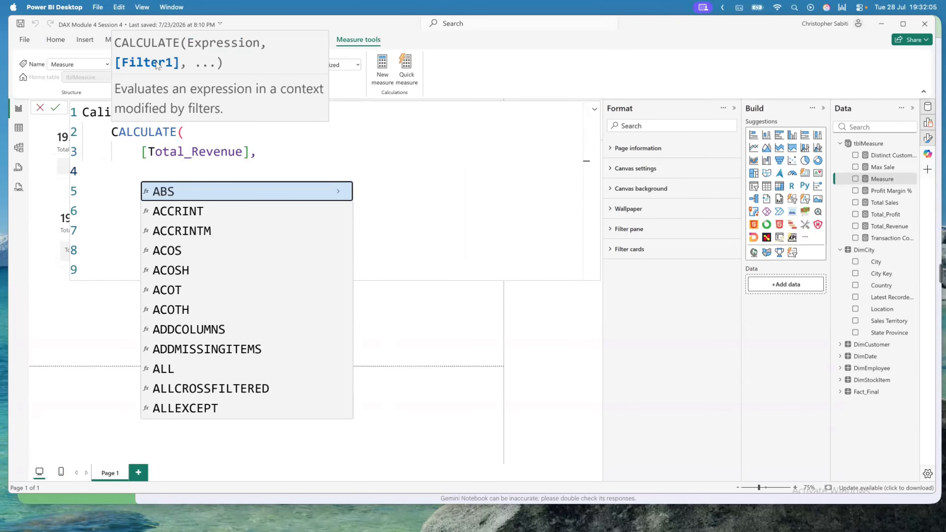
pyautogui.write('c')
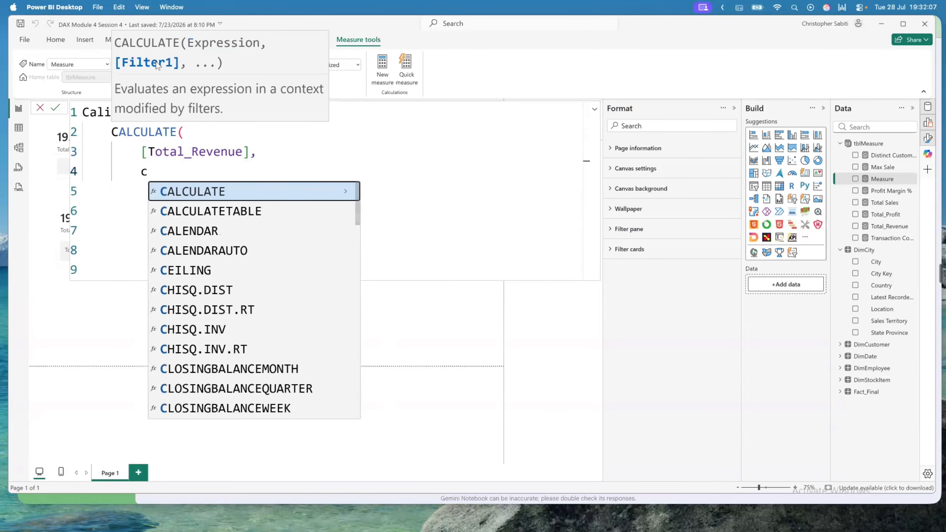
pyautogui.write('i')
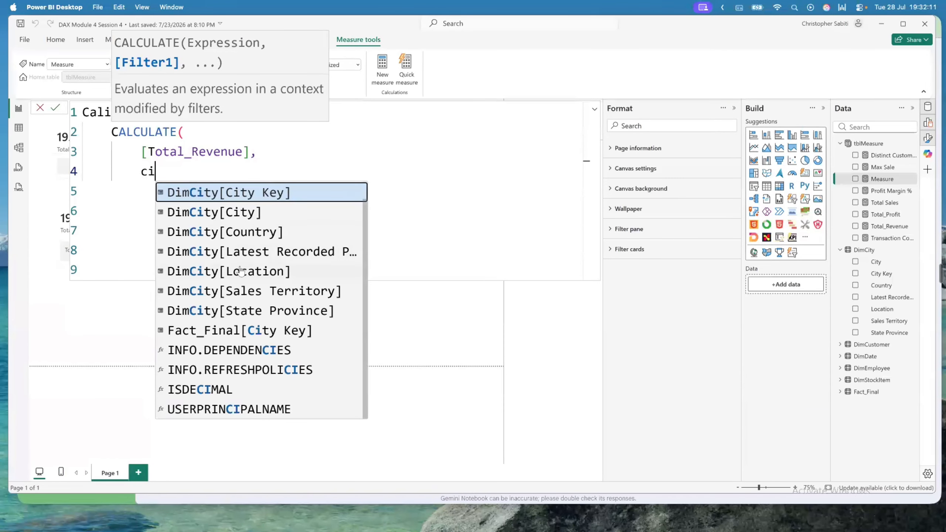
pyautogui.click(223, 314)
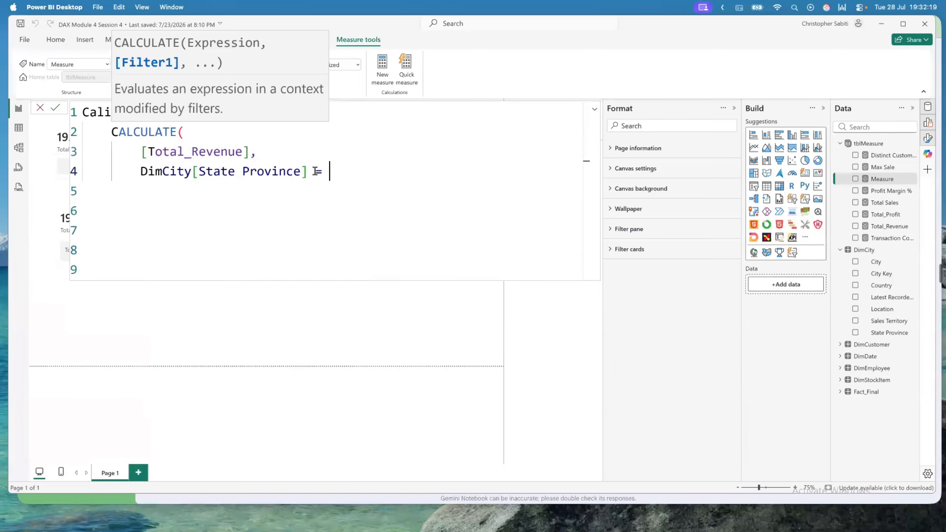
pyautogui.write('= "California')
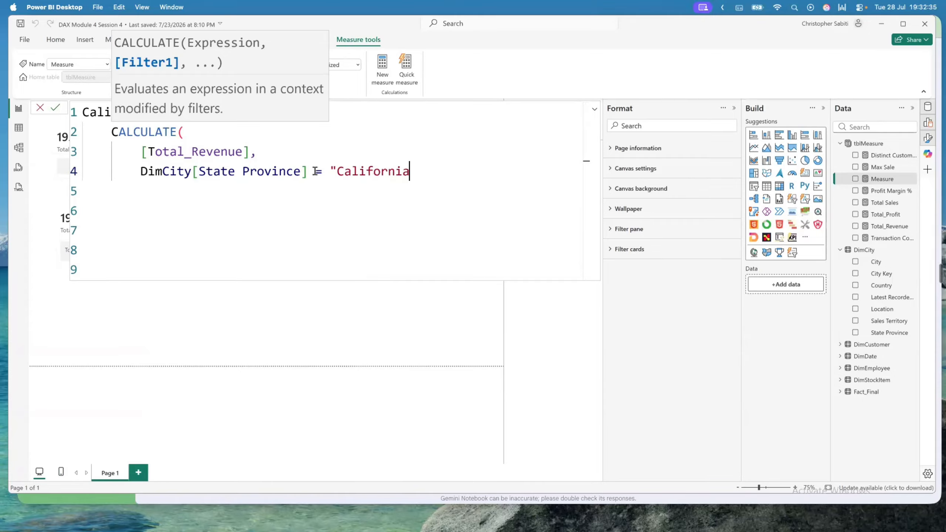
pyautogui.write('"')
pyautogui.click(249, 196)
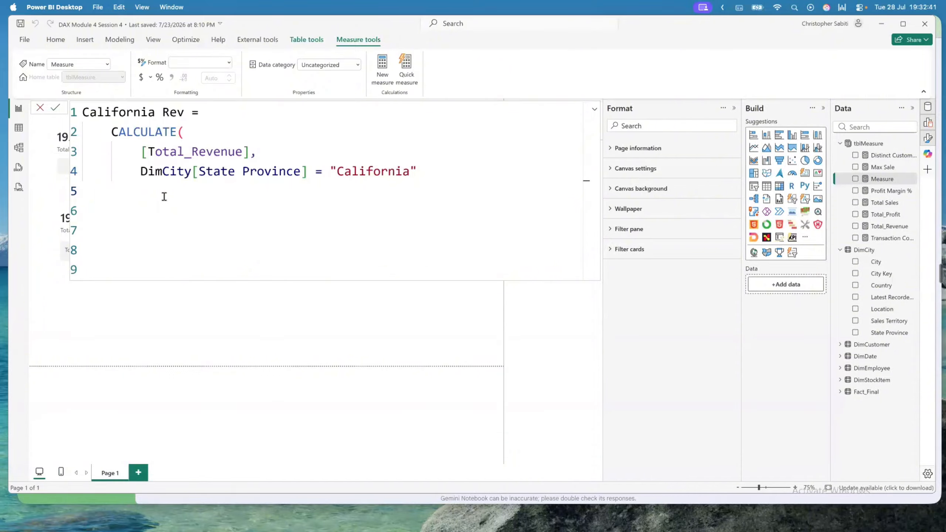
pyautogui.press('Tab')
pyautogui.write(')')
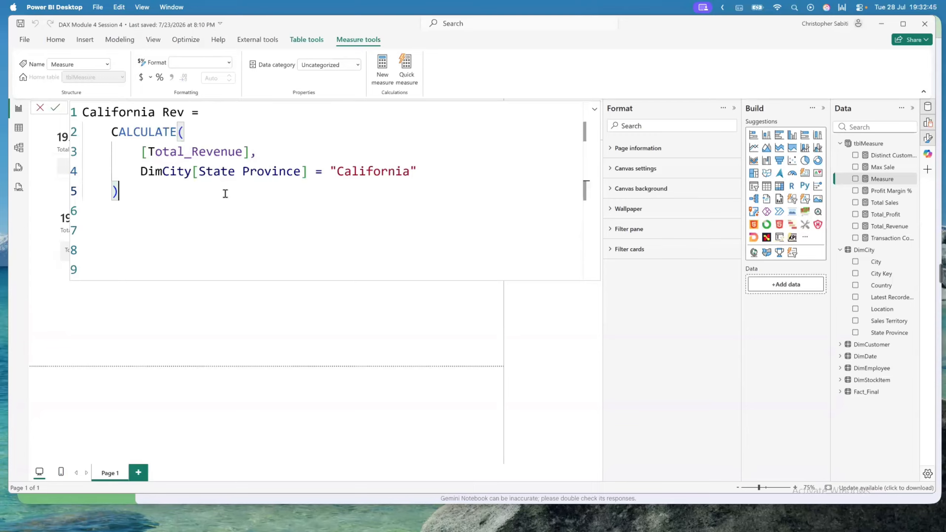
# Review the formula's CALCULATE function, its [Total_Revenue] expression, and the State Province filter with its California value
pyautogui.click(226, 172)
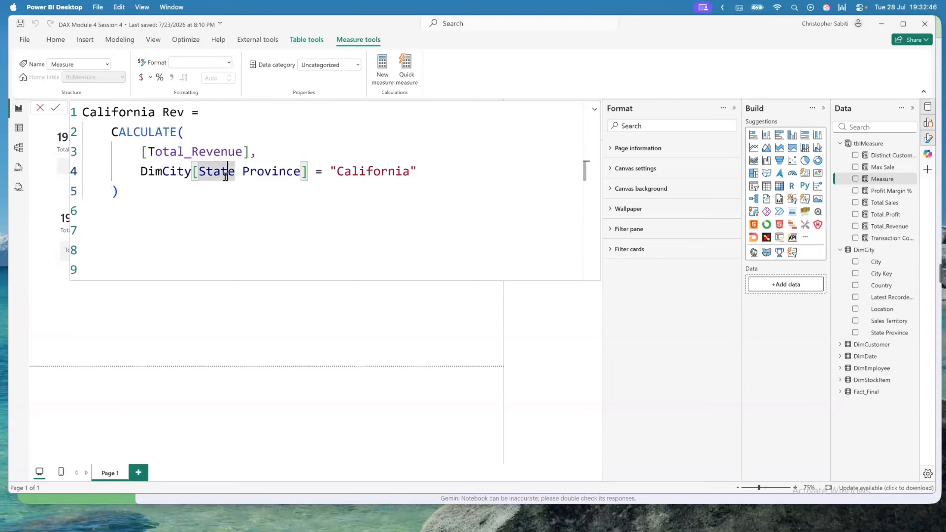
pyautogui.click(151, 132)
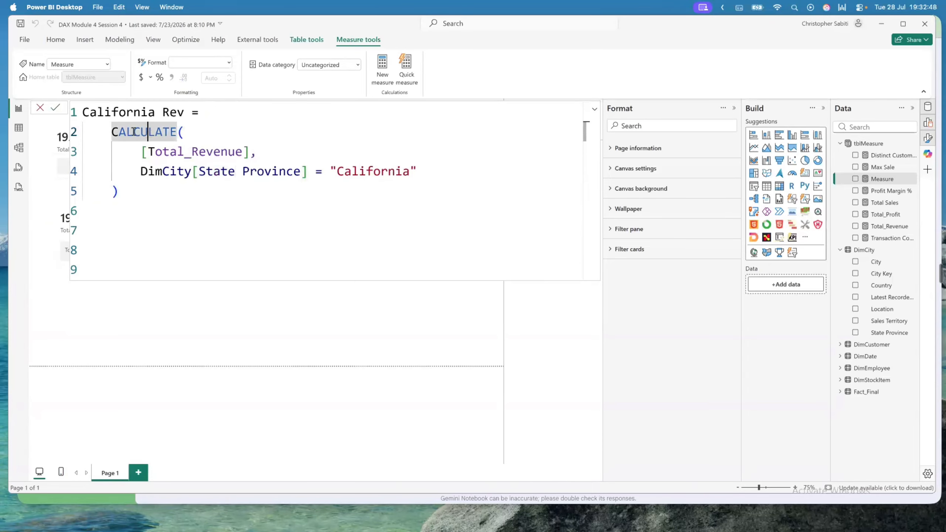
pyautogui.click(185, 133)
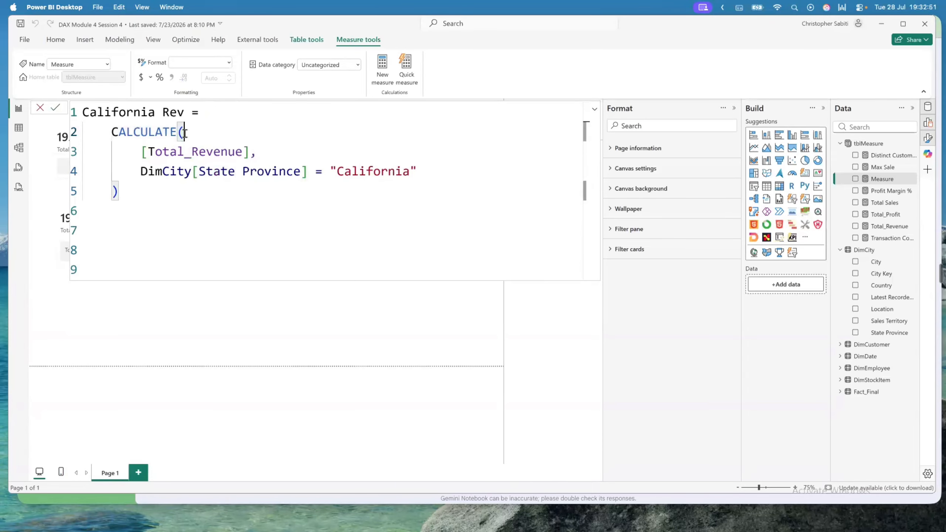
pyautogui.moveTo(142, 151); pyautogui.dragTo(256, 150)
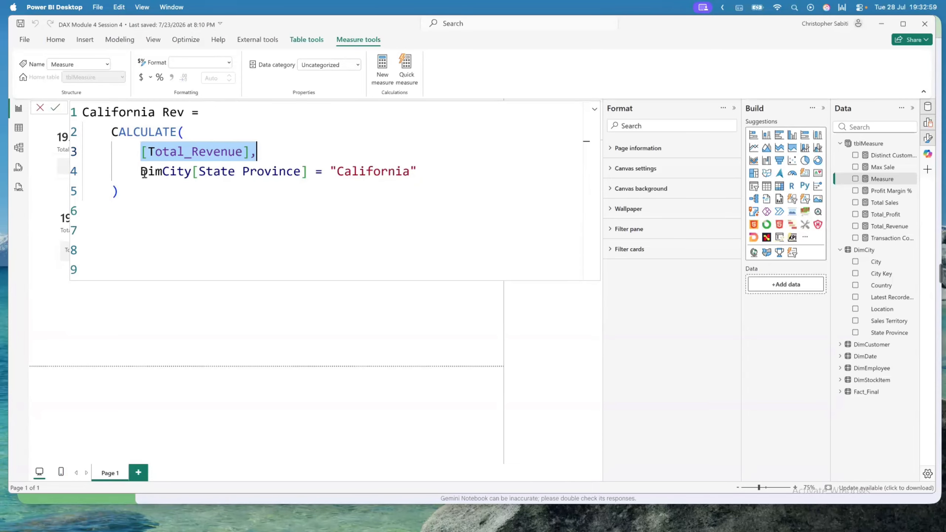
pyautogui.moveTo(141, 171); pyautogui.dragTo(308, 172)
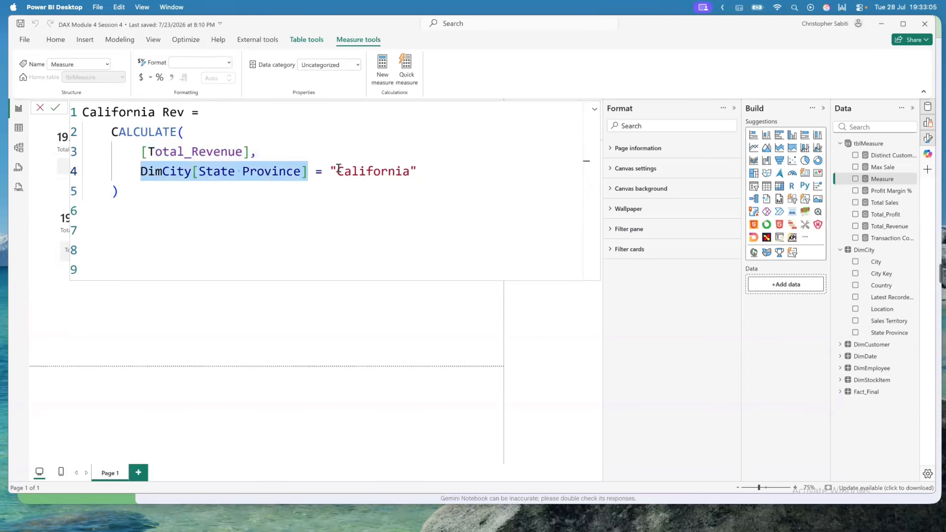
pyautogui.moveTo(337, 168); pyautogui.dragTo(408, 167)
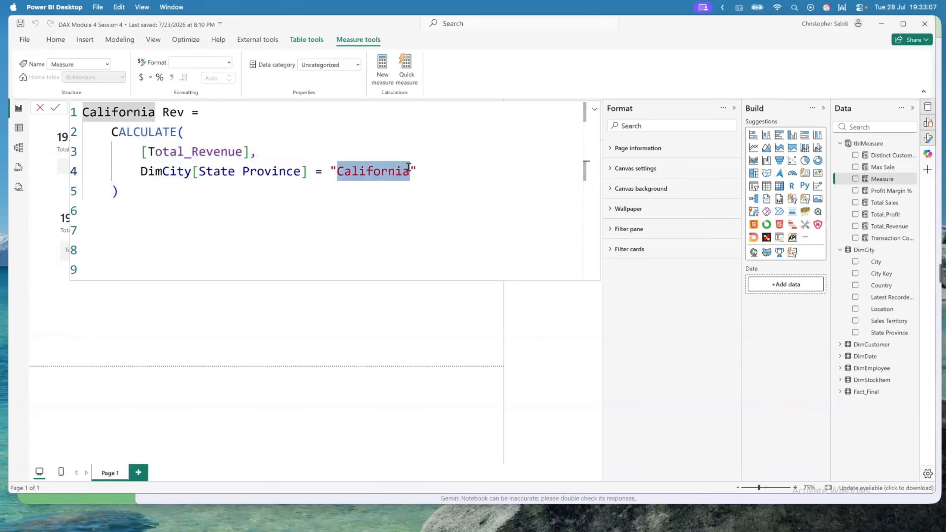
pyautogui.click(434, 184)
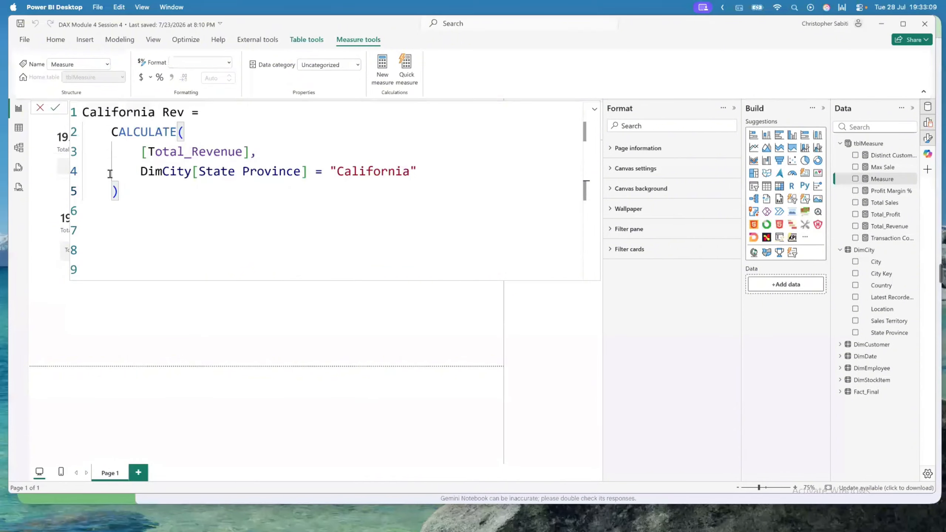
# Commit the California Rev measure with a thousands separator and display it in a new card below the existing cards
pyautogui.click(55, 108)
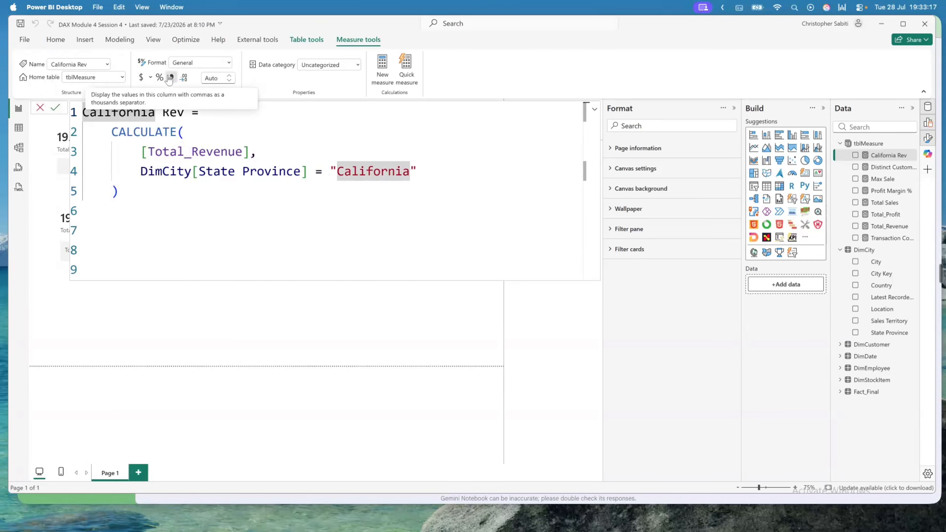
pyautogui.click(40, 109)
pyautogui.click(229, 301)
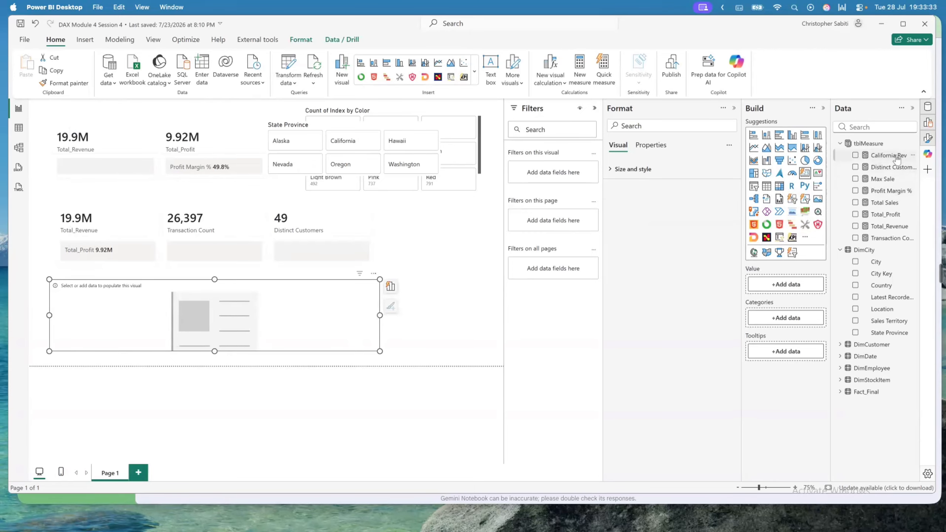
pyautogui.moveTo(893, 156); pyautogui.dragTo(770, 286)
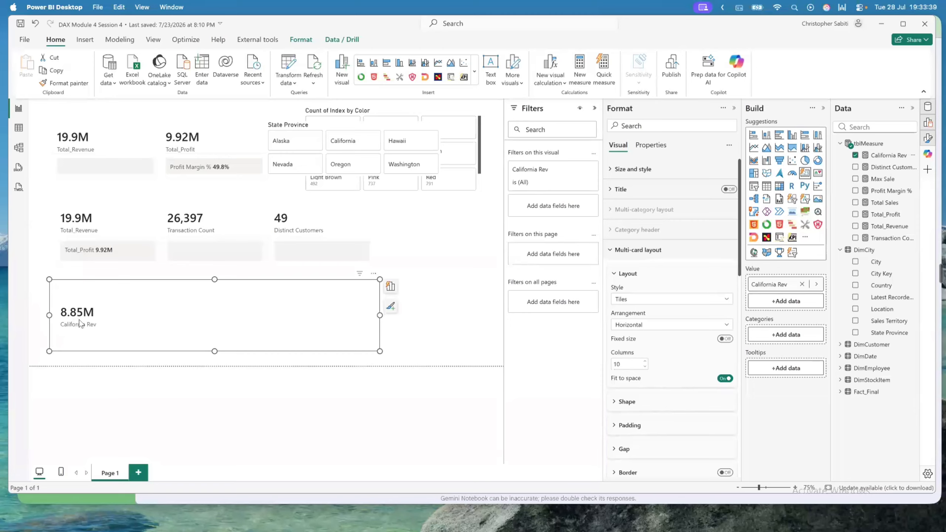
# Filter the report by Alaska, California and Hawaii in turn, comparing the California Rev card with the other cards
pyautogui.click(284, 142)
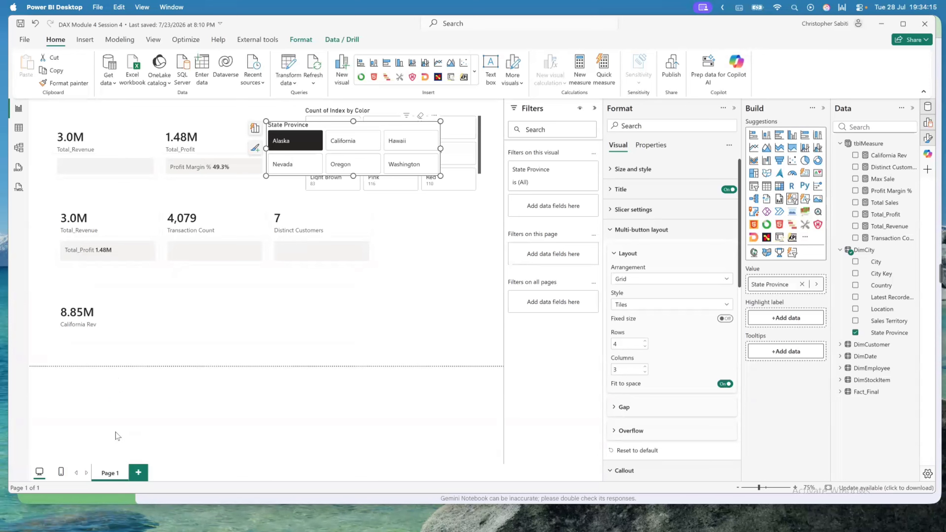
pyautogui.click(116, 321)
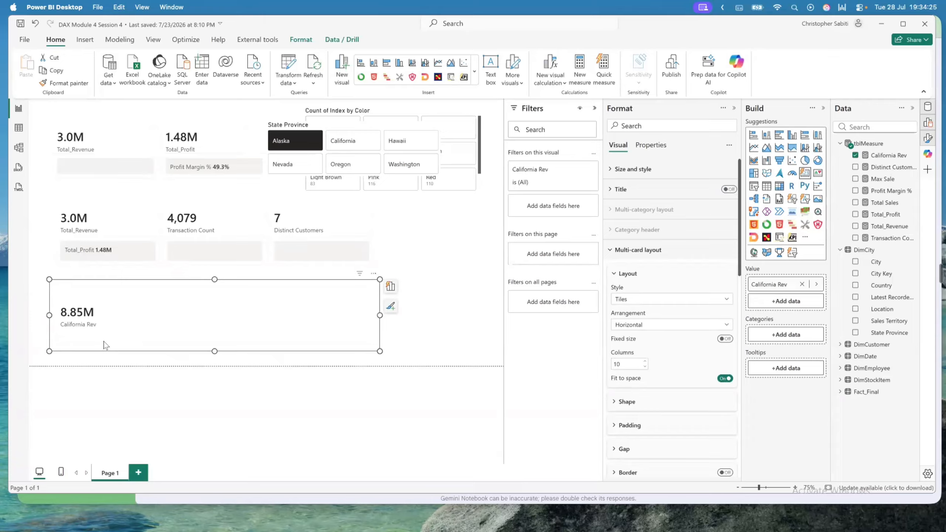
pyautogui.click(361, 147)
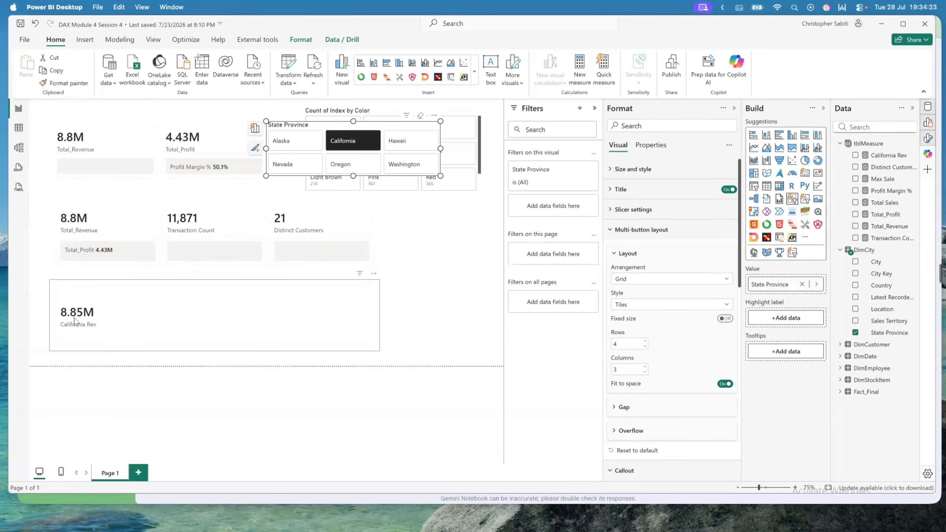
pyautogui.click(410, 140)
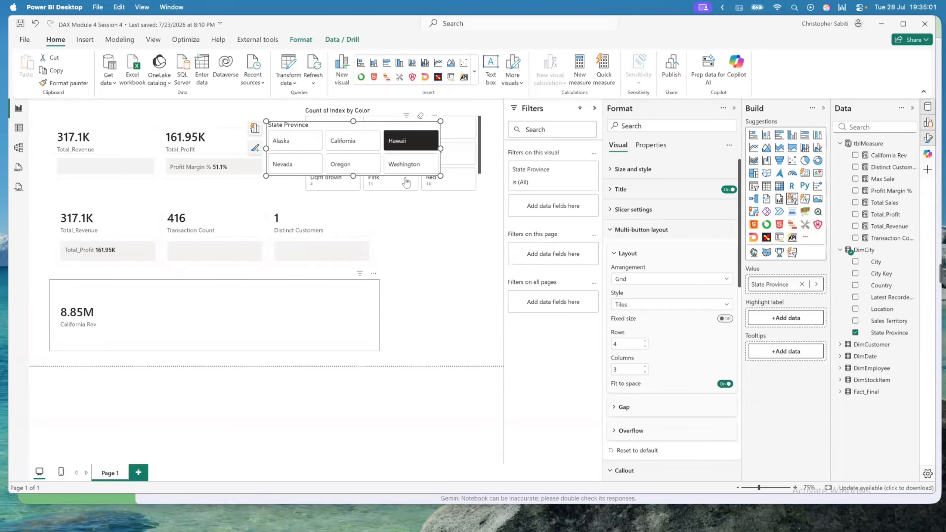
pyautogui.click(367, 320)
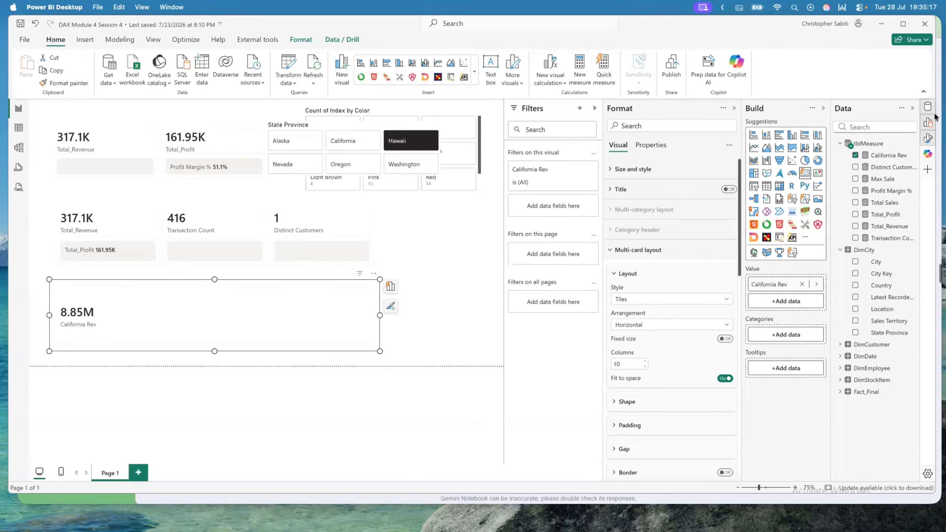
# Copy the complete California Rev formula into a new measure in the tblMeasure table
pyautogui.click(888, 155)
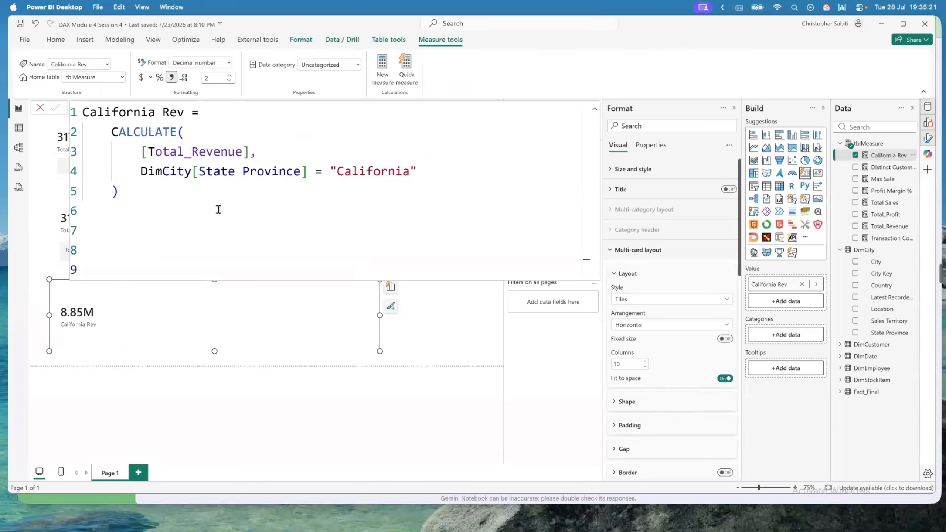
pyautogui.moveTo(119, 192); pyautogui.dragTo(40, 110)
pyautogui.hotkey('ctrl', 'c')
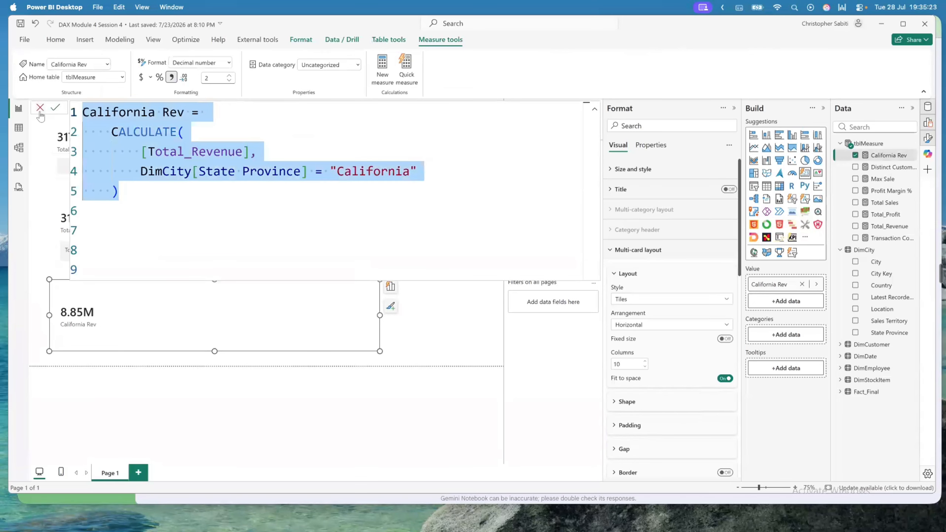
pyautogui.click(40, 112)
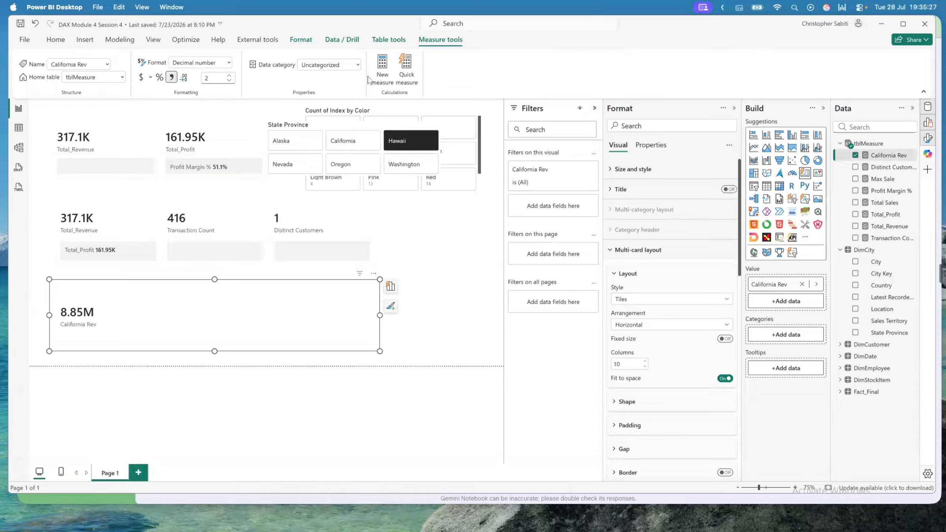
pyautogui.click(382, 67)
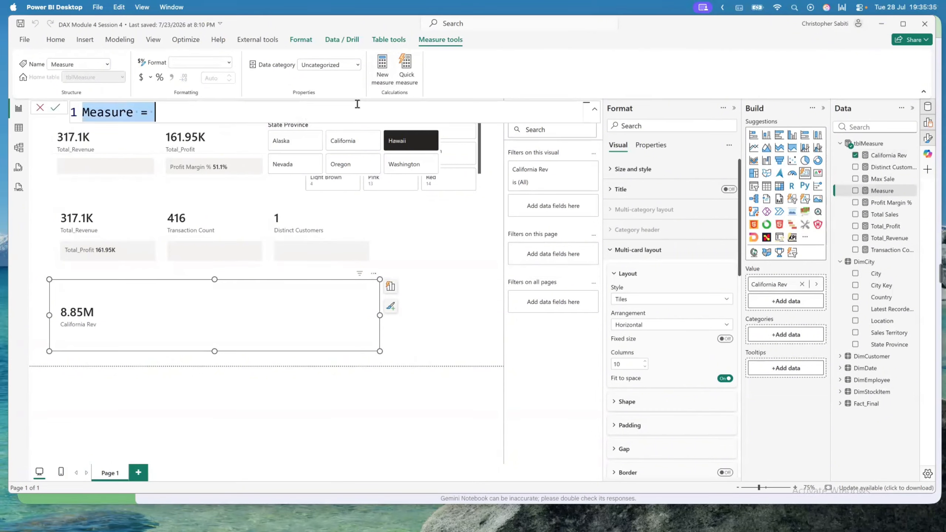
pyautogui.hotkey('ctrl', 'v')
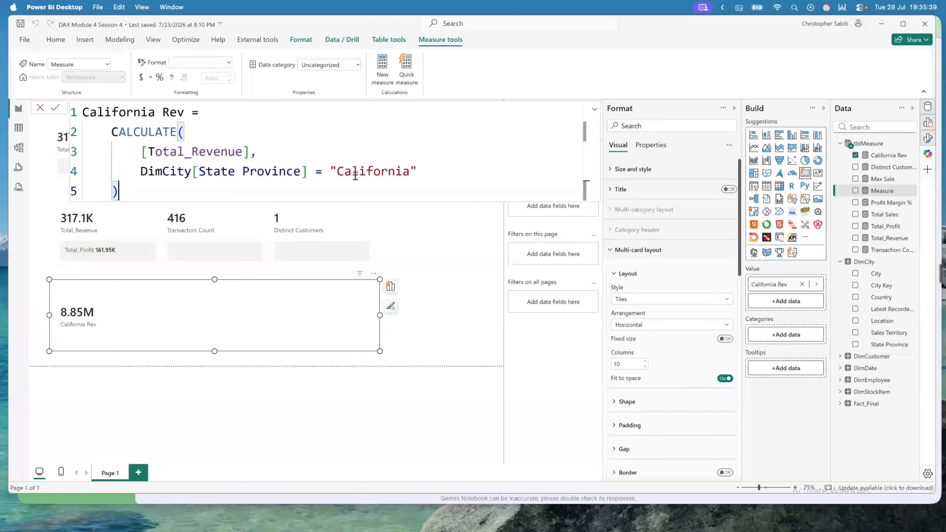
# Append the OR operator || after the "California" condition in the new measure and add an empty line below it
pyautogui.click(425, 172)
pyautogui.click(425, 171)
pyautogui.write('||')
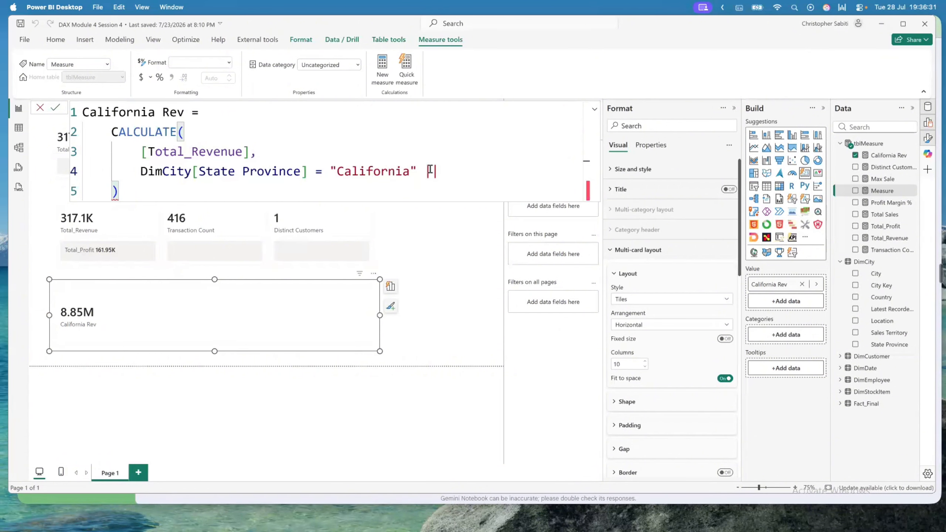
pyautogui.write(',')
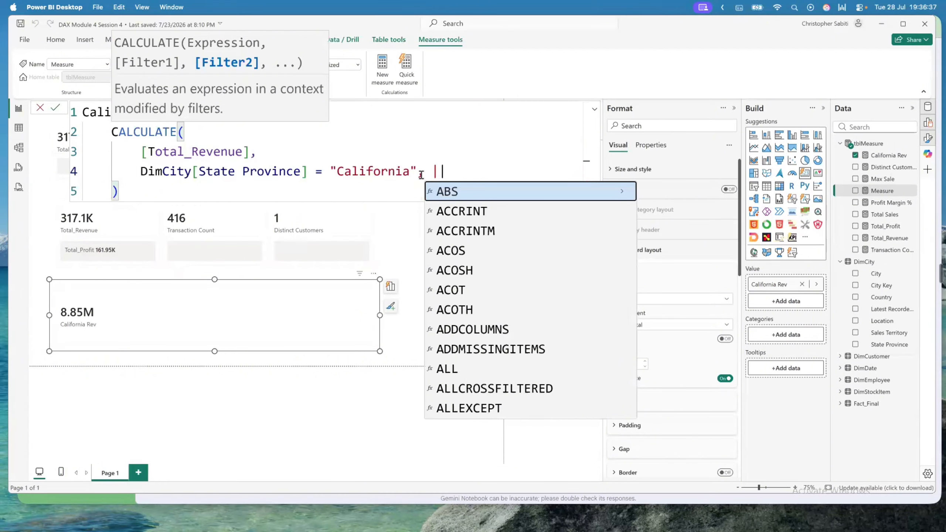
pyautogui.press('BackSpace')
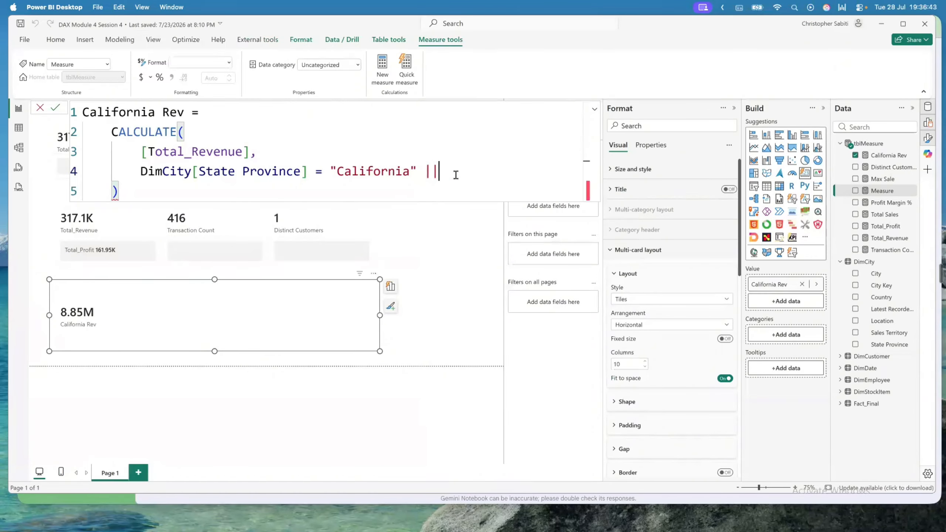
pyautogui.hotkey('shift', 'Return')
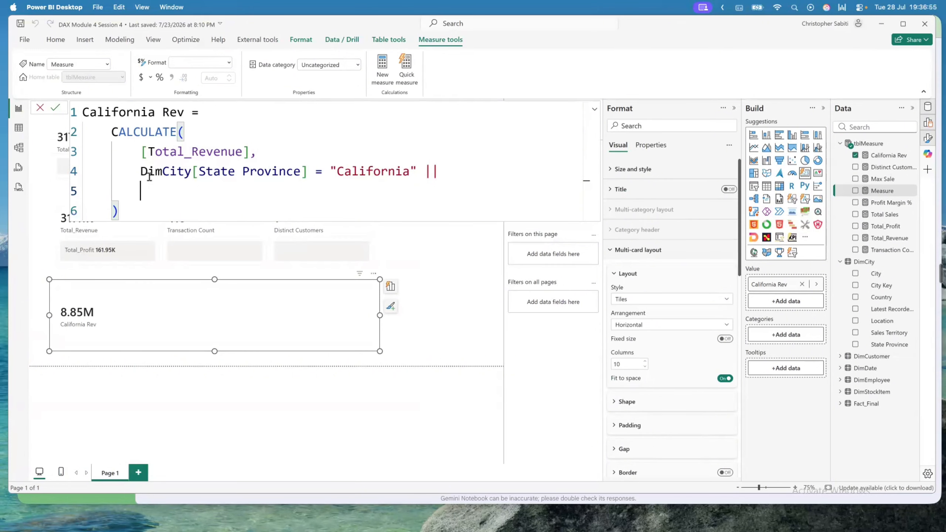
pyautogui.write('col')
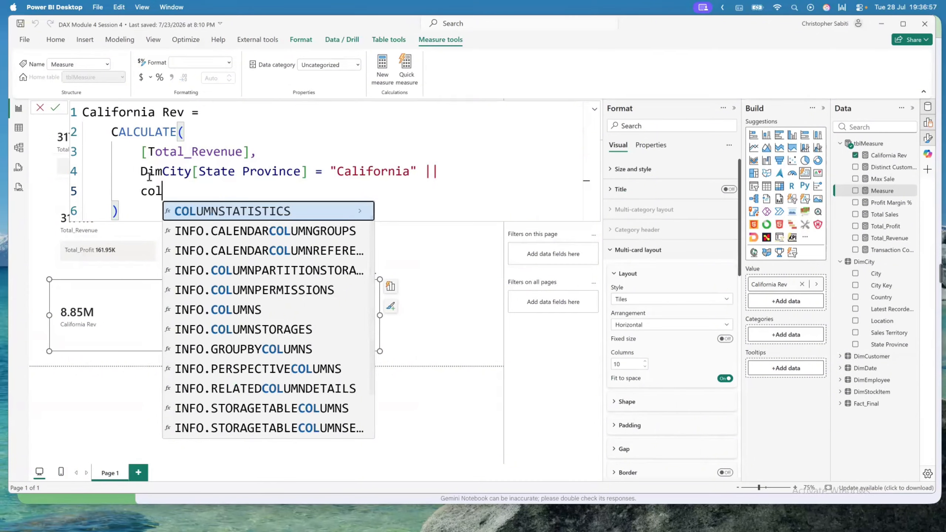
pyautogui.press('BackSpace')
pyautogui.press('BackSpace')
pyautogui.press('BackSpace')
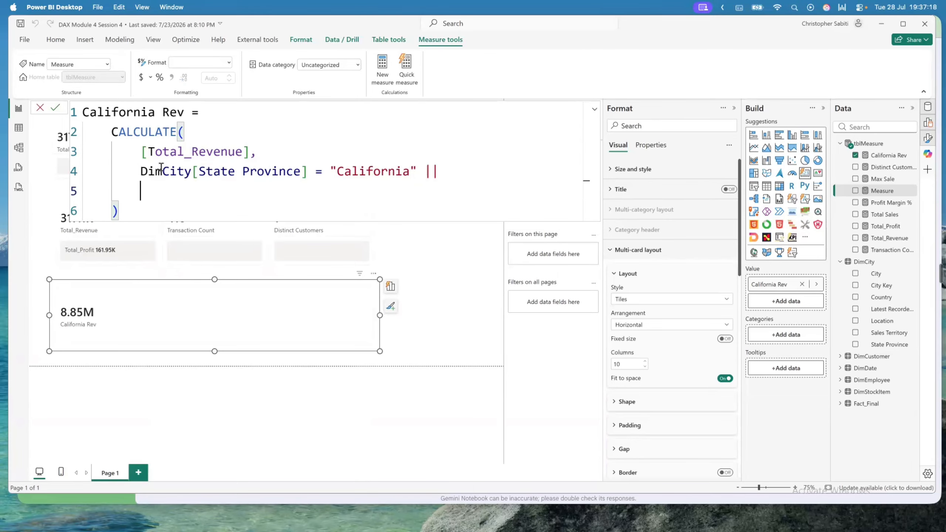
pyautogui.moveTo(141, 171); pyautogui.dragTo(415, 169)
pyautogui.hotkey('ctrl', 'c')
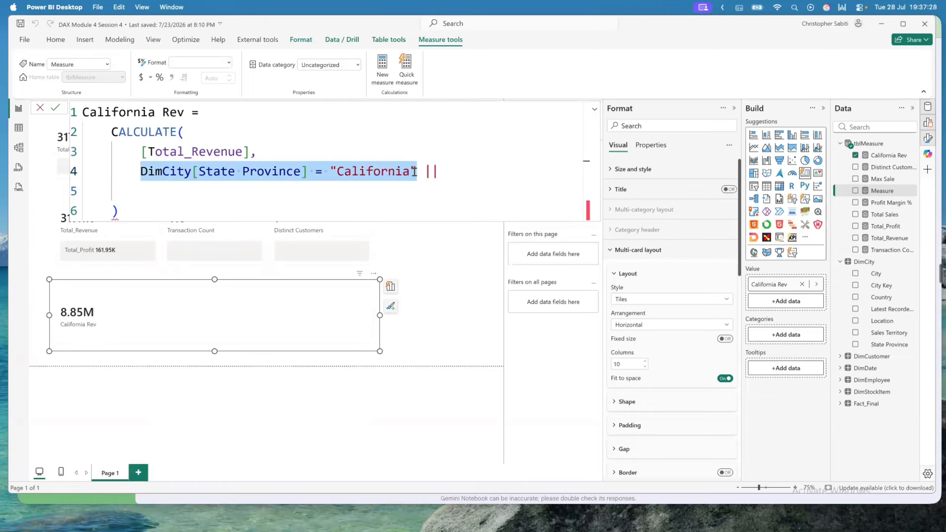
pyautogui.click(304, 189)
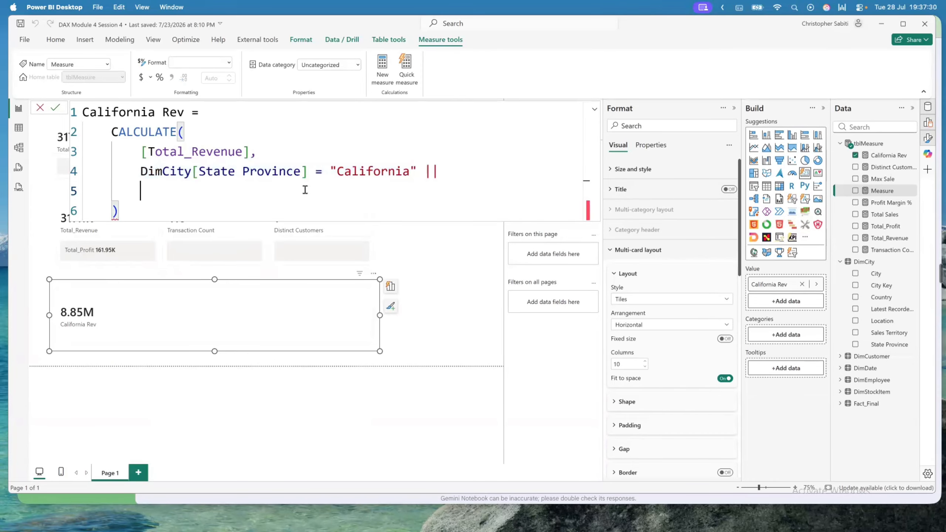
pyautogui.hotkey('ctrl', 'v')
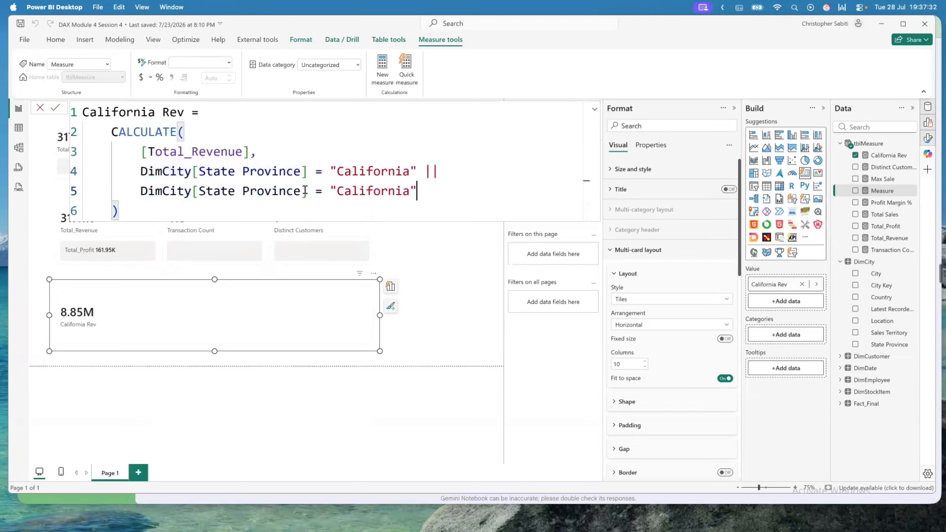
pyautogui.click(188, 191)
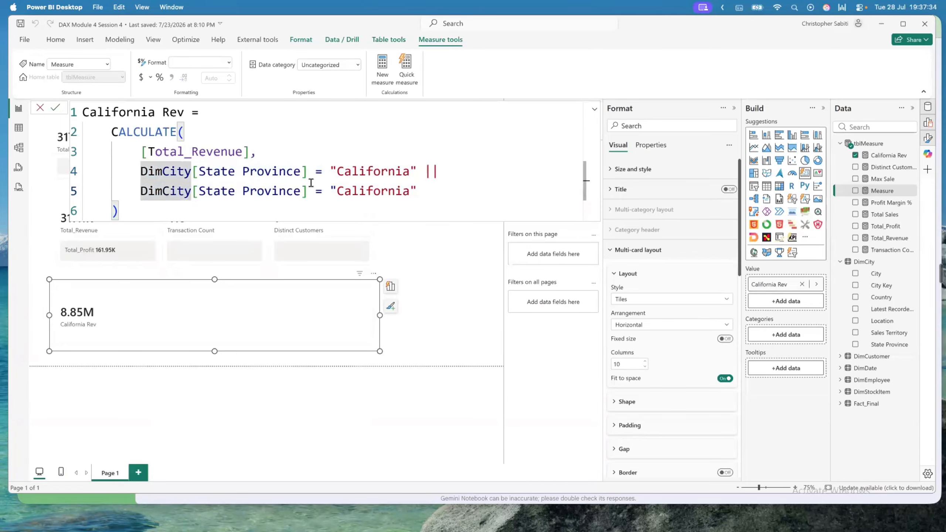
pyautogui.click(158, 193)
pyautogui.doubleClick(159, 193)
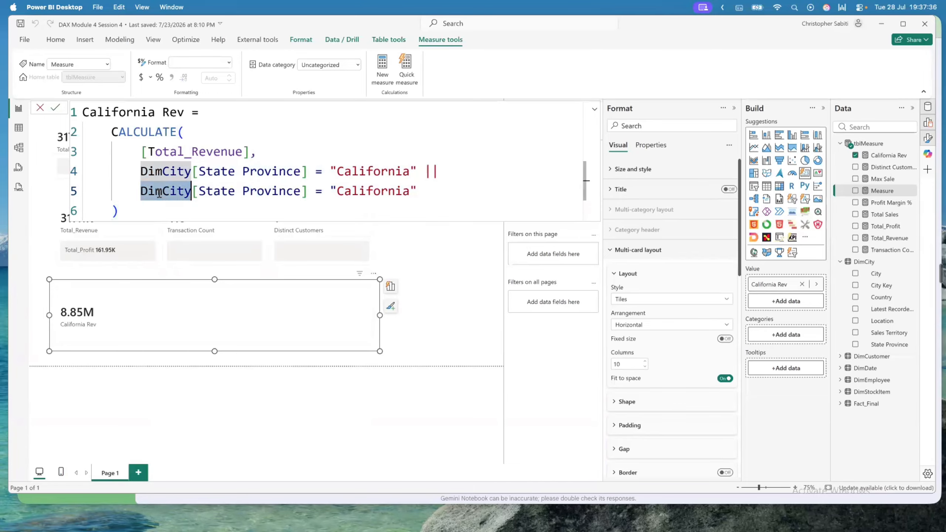
pyautogui.click(170, 193)
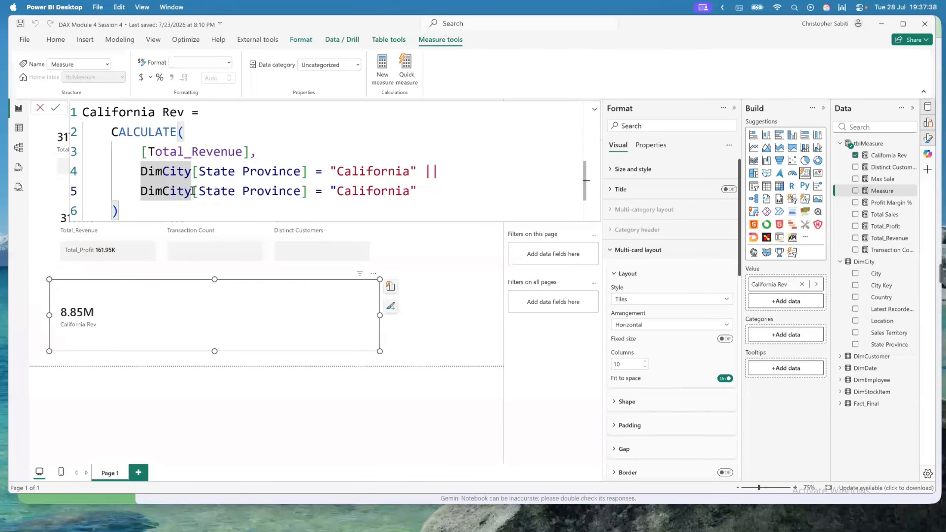
pyautogui.moveTo(192, 191); pyautogui.dragTo(141, 191)
pyautogui.write('f')
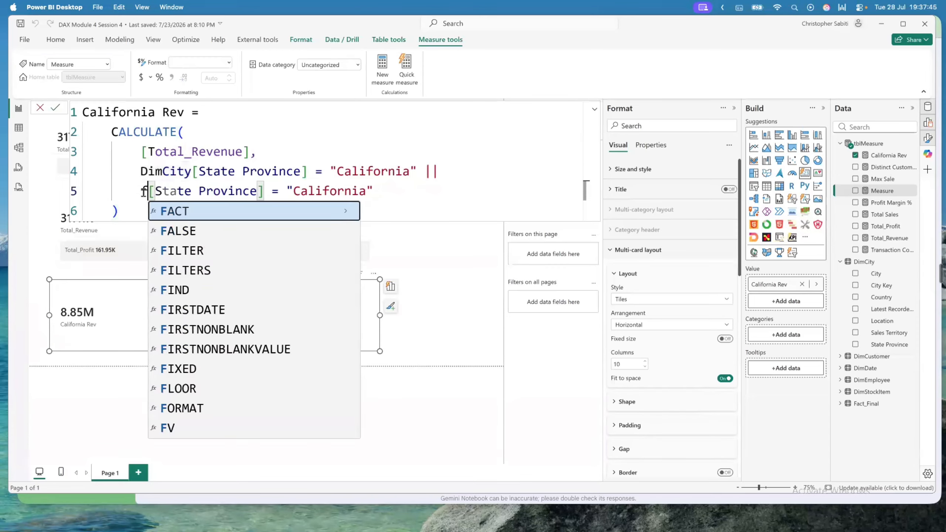
pyautogui.press('BackSpace')
pyautogui.write('fact')
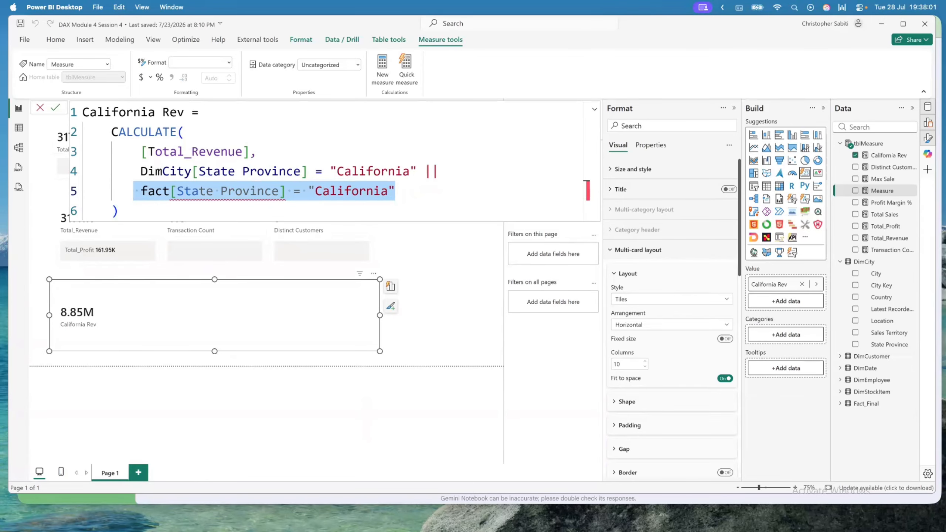
pyautogui.press('BackSpace')
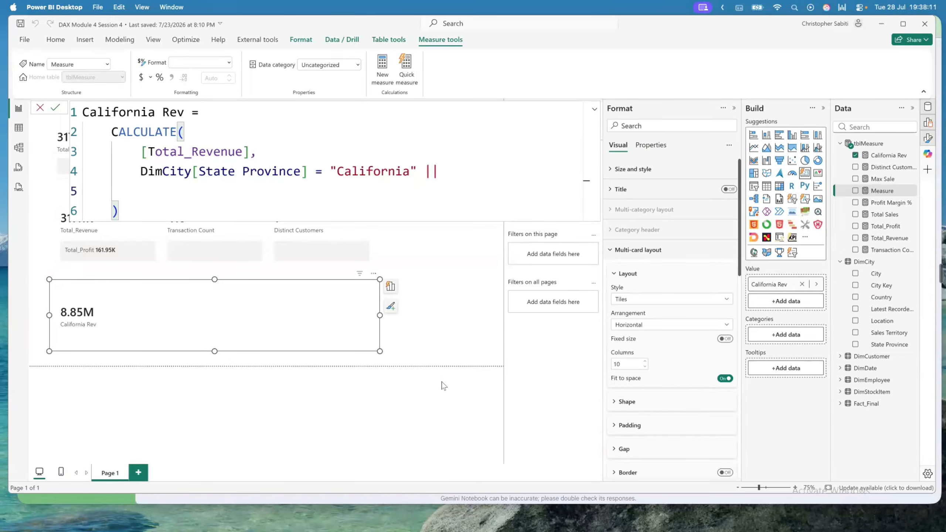
# Change the new measure's name from the copied one to CA & OR Rev in the formula
pyautogui.click(155, 112)
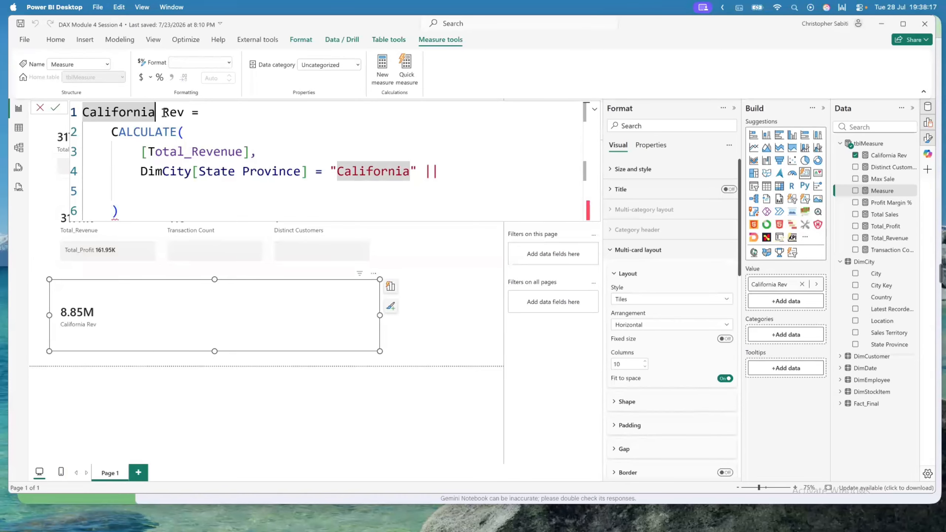
pyautogui.press('BackSpace')
pyautogui.press('BackSpace')
pyautogui.press('BackSpace')
pyautogui.press('BackSpace')
pyautogui.press('BackSpace')
pyautogui.press('BackSpace')
pyautogui.press('BackSpace')
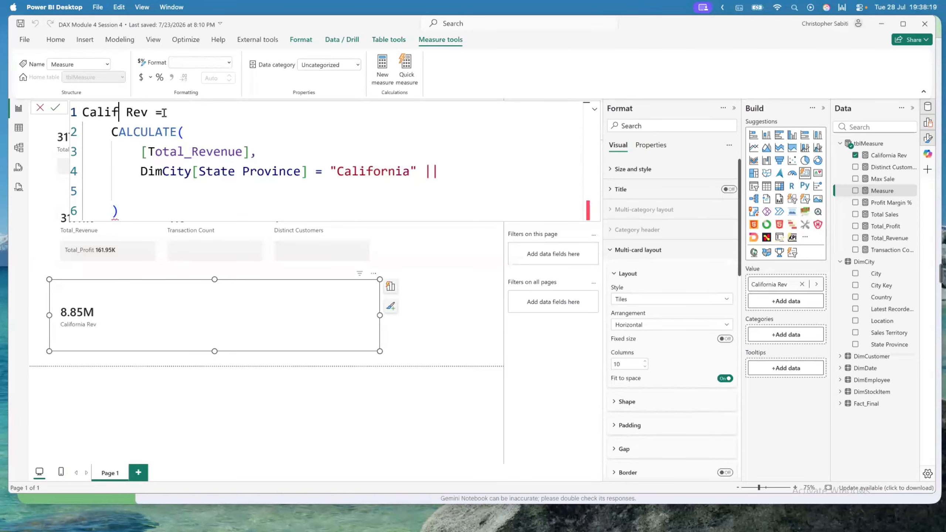
pyautogui.write('&')
pyautogui.doubleClick(103, 112)
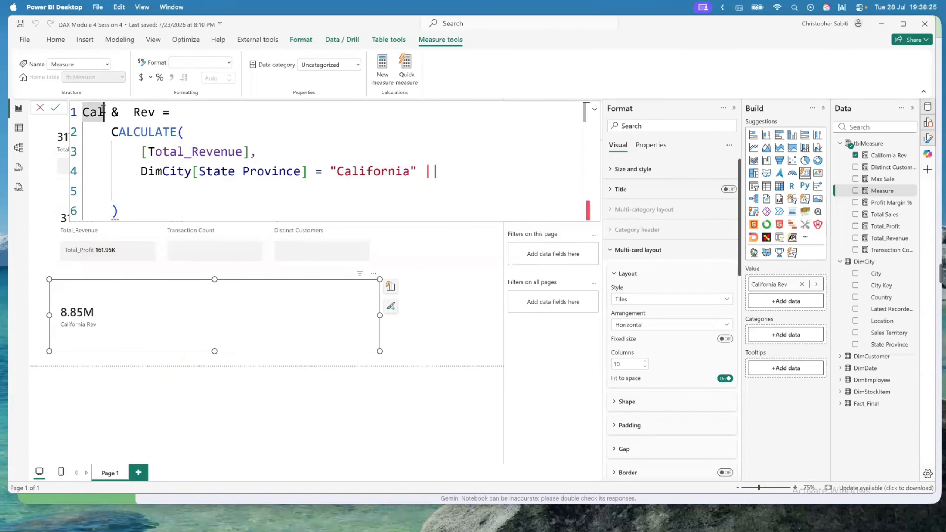
pyautogui.write('C')
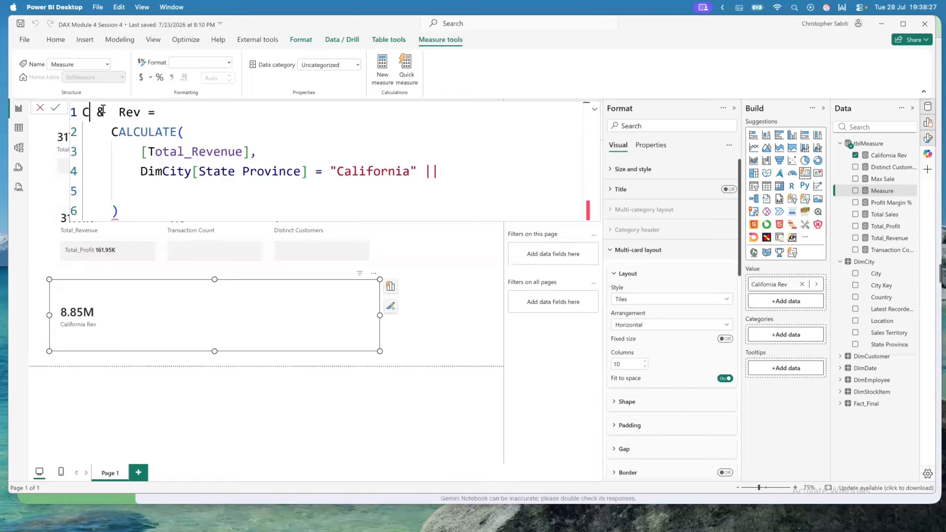
pyautogui.write('A')
pyautogui.click(117, 111)
pyautogui.write('OR')
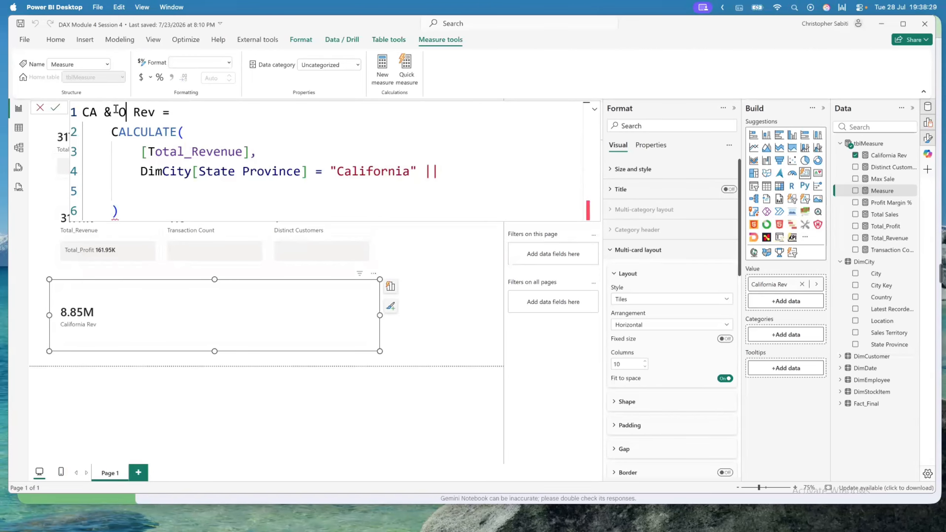
# Add a second condition after the OR operator, DimCity[State Province] = "Oregon", by duplicating the California condition without a trailing ||
pyautogui.moveTo(142, 172); pyautogui.dragTo(344, 171)
pyautogui.moveTo(439, 172); pyautogui.dragTo(140, 172)
pyautogui.hotkey('ctrl', 'c')
pyautogui.click(139, 192)
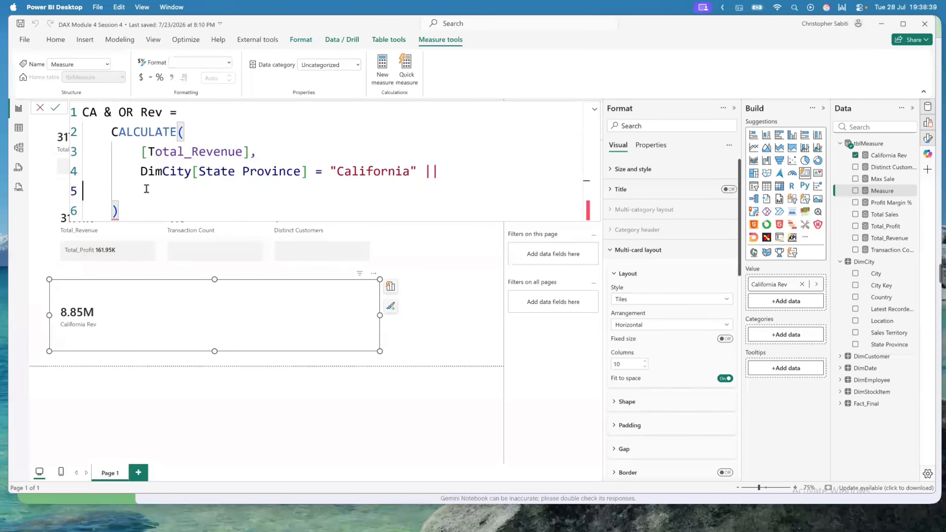
pyautogui.press('Tab')
pyautogui.press('Tab')
pyautogui.hotkey('ctrl', 'v')
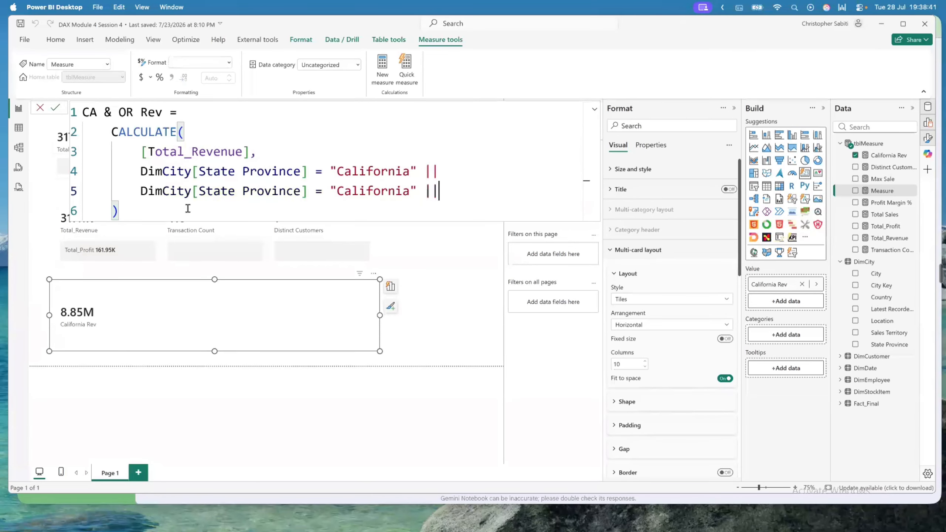
pyautogui.doubleClick(379, 191)
pyautogui.write('Oregon')
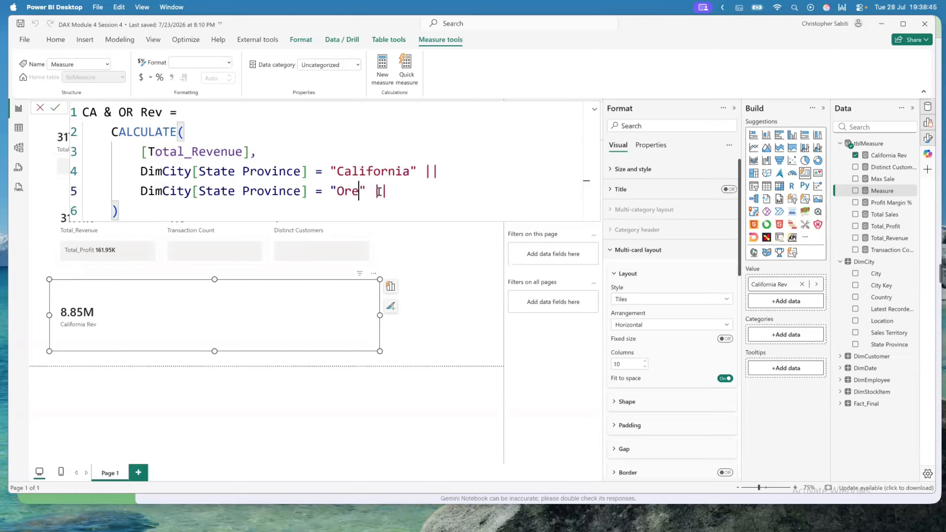
pyautogui.click(411, 192)
pyautogui.press('BackSpace')
pyautogui.press('BackSpace')
pyautogui.press('BackSpace')
# Commit the CA & OR Rev measure and add it to the card that shows California Rev
pyautogui.click(449, 158)
pyautogui.click(143, 173)
pyautogui.doubleClick(385, 171)
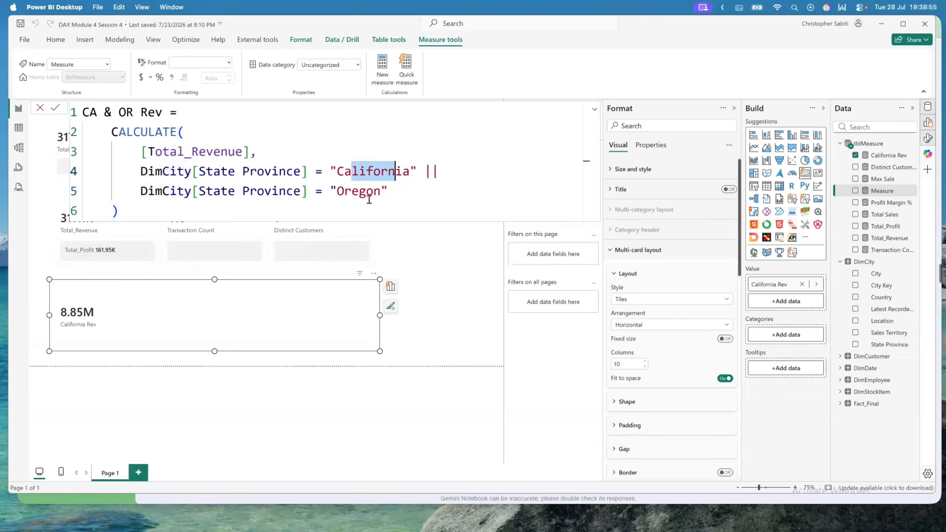
pyautogui.moveTo(331, 192); pyautogui.dragTo(374, 193)
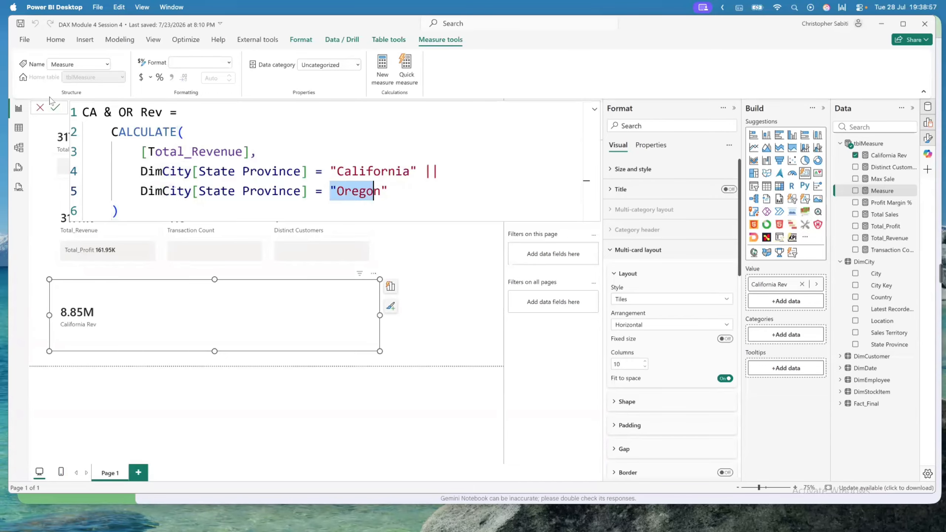
pyautogui.click(55, 109)
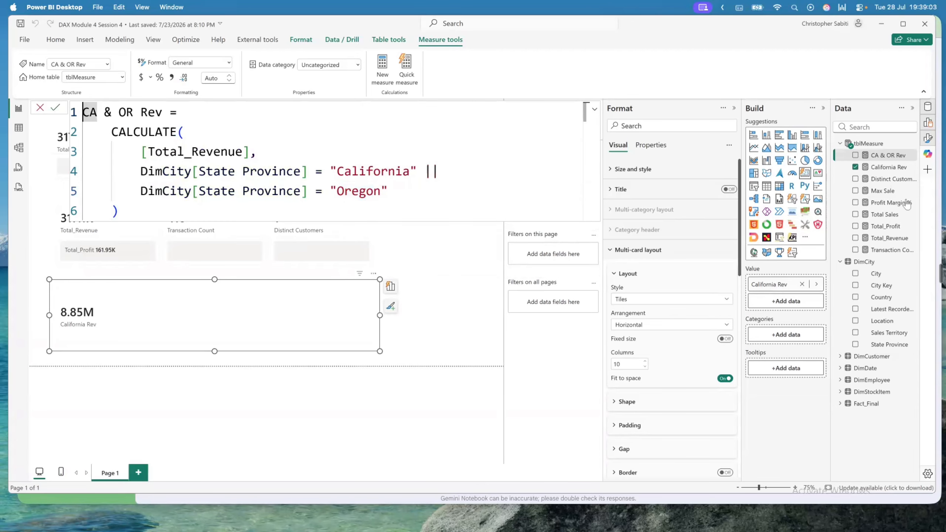
pyautogui.moveTo(886, 157); pyautogui.dragTo(801, 303)
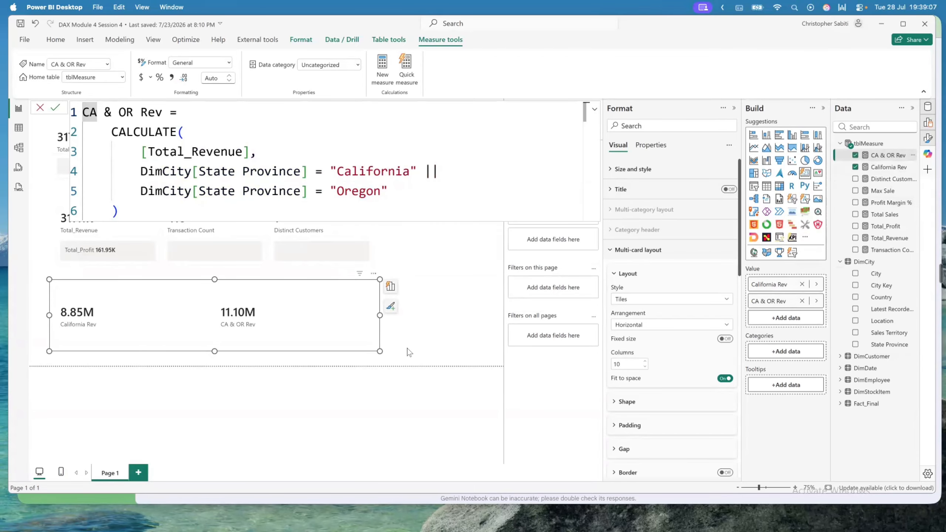
# Filter the report by Oregon, then by Oregon and California together, comparing Total_Revenue with the CA & OR Rev card
pyautogui.click(389, 357)
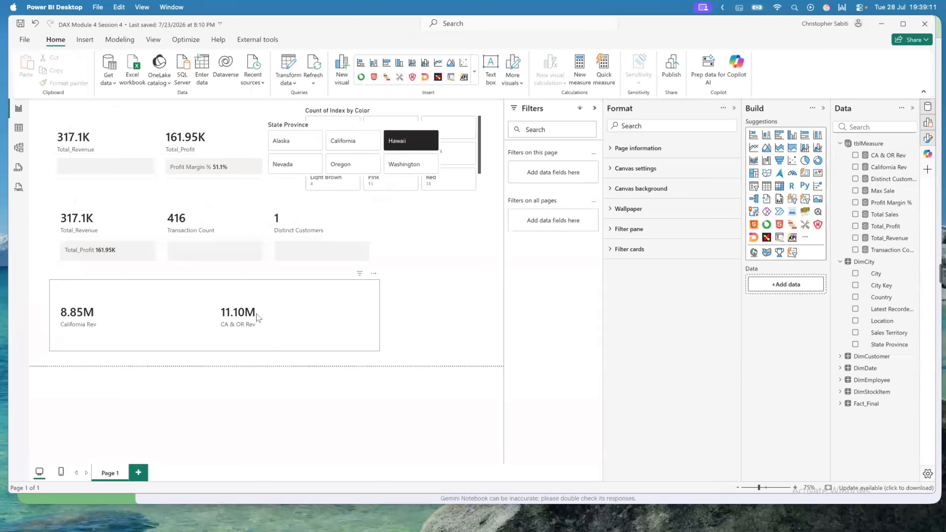
pyautogui.click(345, 166)
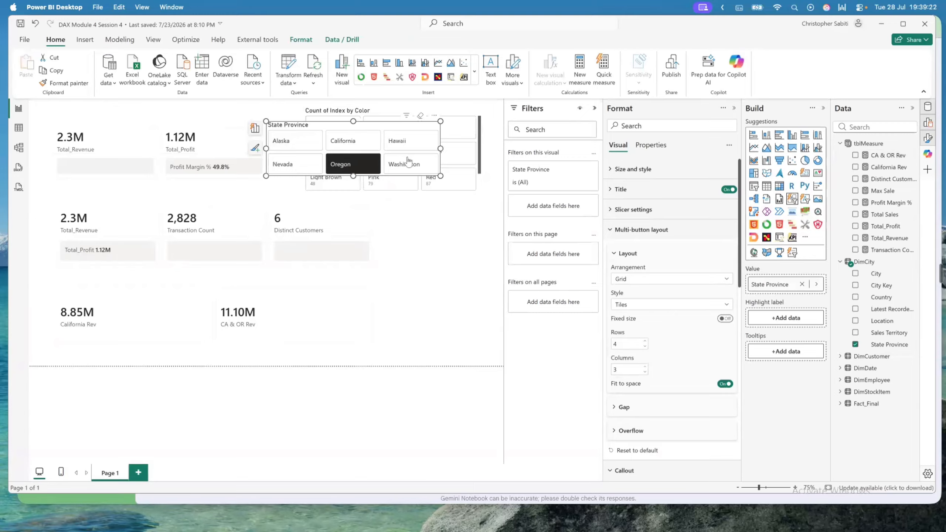
pyautogui.keyDown('ctrl'); pyautogui.click(344, 146); pyautogui.keyUp('ctrl')
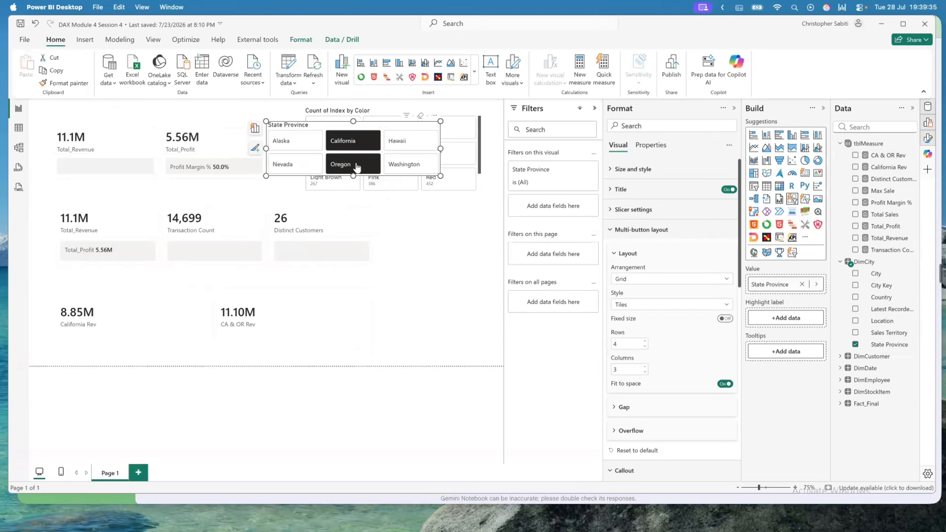
# Clear the State Province slicer selection and narrow the card holding California Rev and CA & OR Rev
pyautogui.click(420, 115)
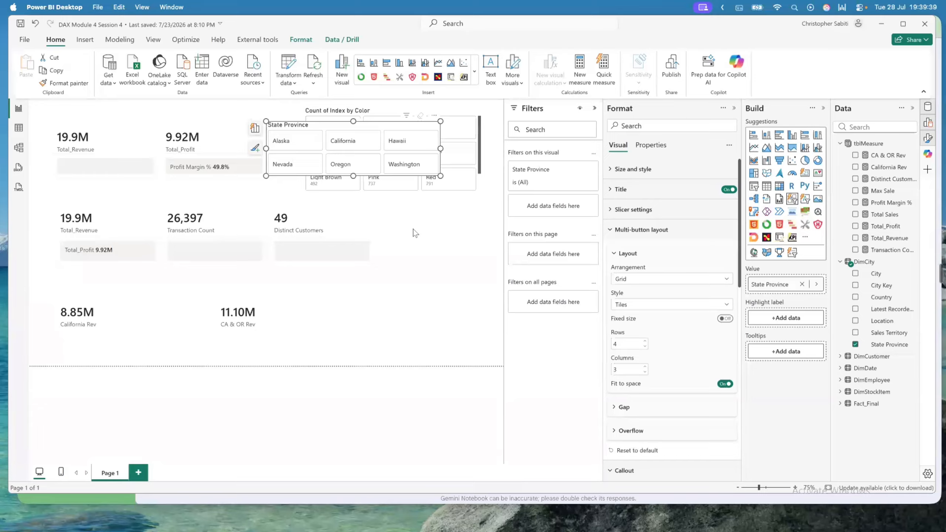
pyautogui.moveTo(379, 314); pyautogui.dragTo(309, 324)
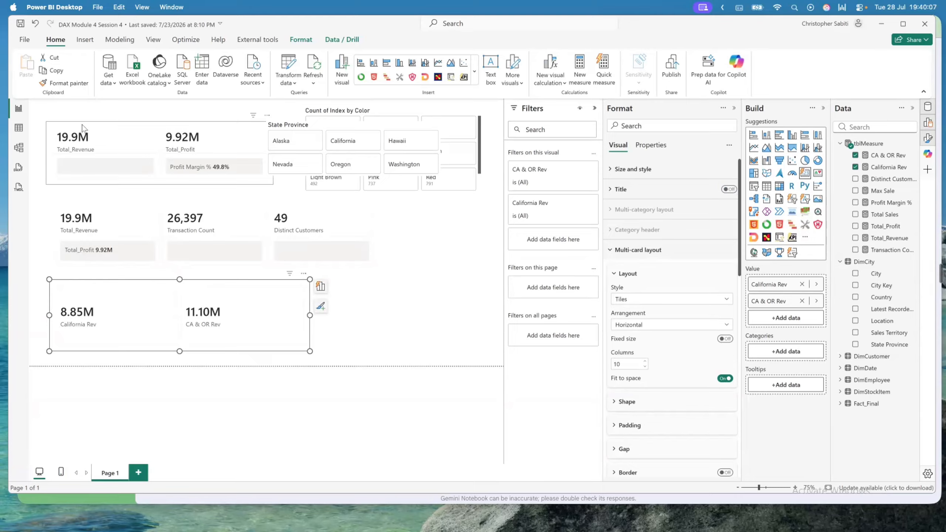
# Open the Power Query Editor and go to the Quantity column of the Fact_Final query
pyautogui.click(293, 64)
pyautogui.click(294, 65)
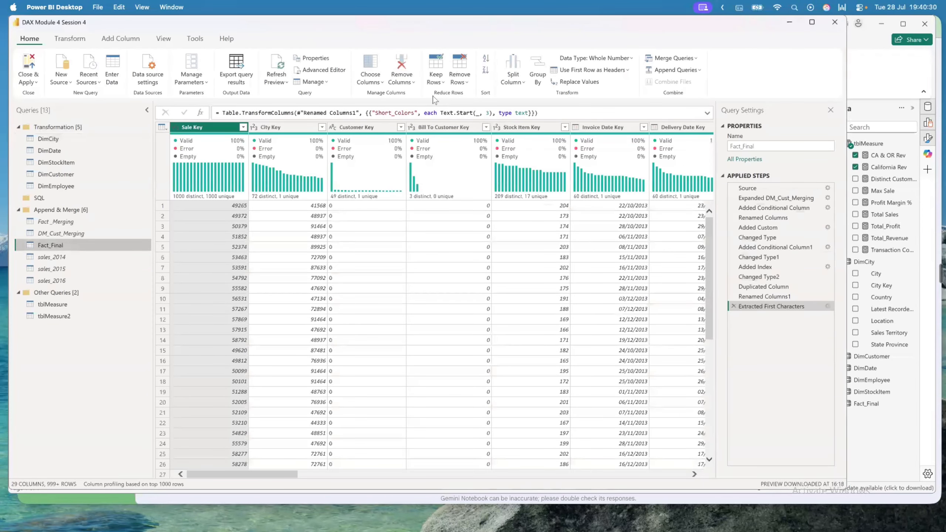
pyautogui.click(382, 84)
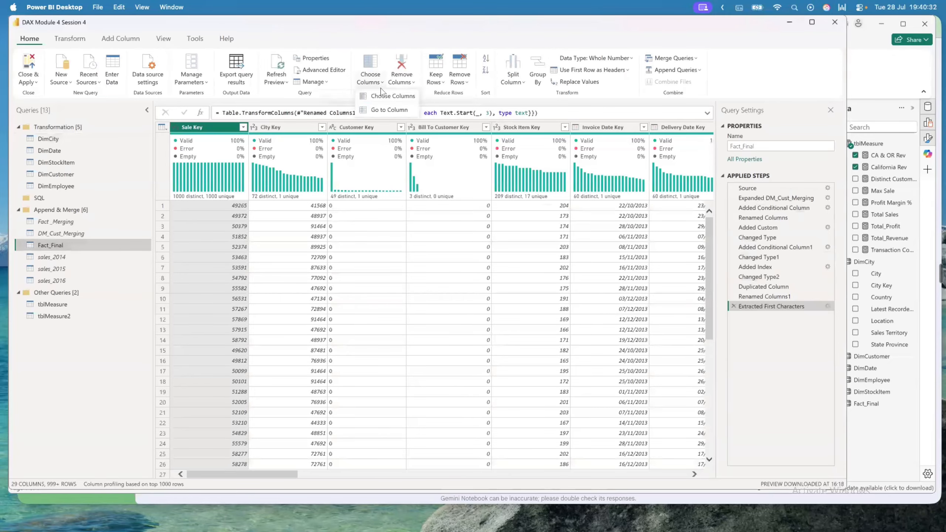
pyautogui.click(379, 114)
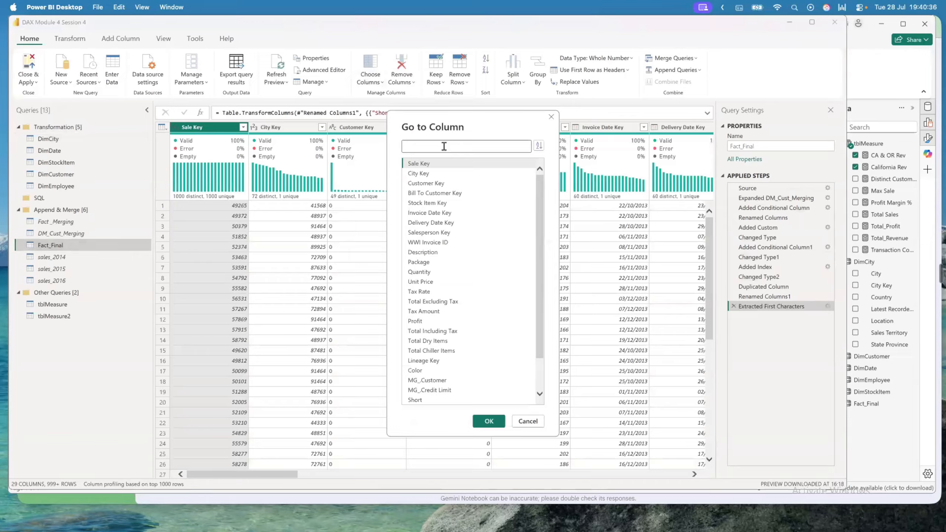
pyautogui.write('qu')
pyautogui.click(445, 163)
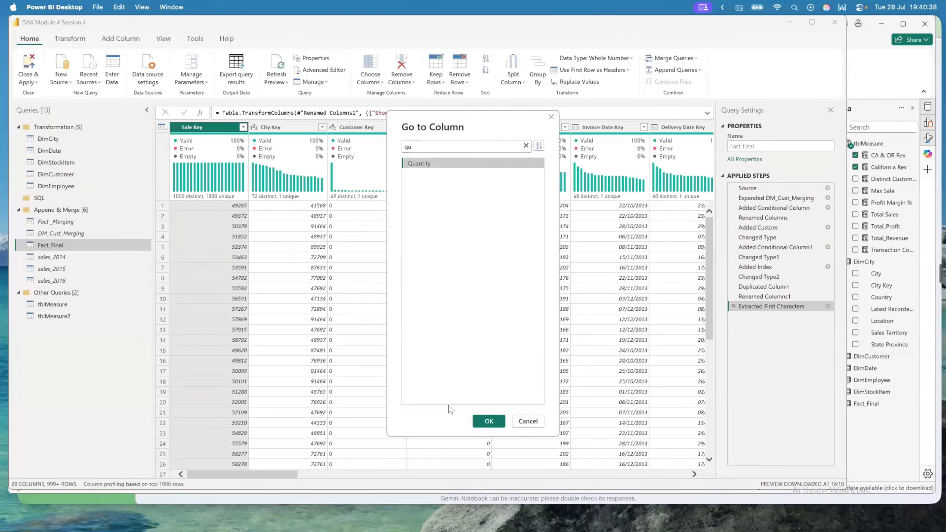
pyautogui.click(484, 421)
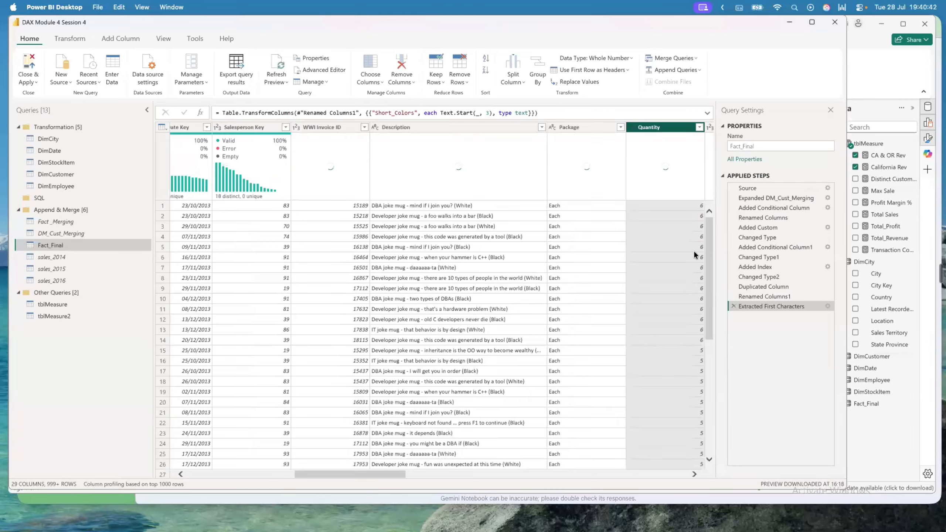
# Examine the column statistics and full value distribution of the Quantity column
pyautogui.click(675, 306)
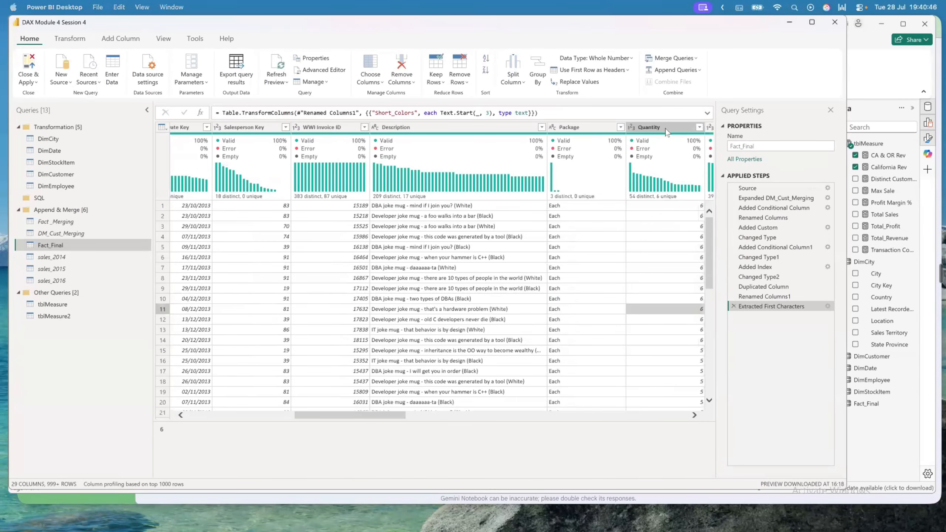
pyautogui.click(665, 127)
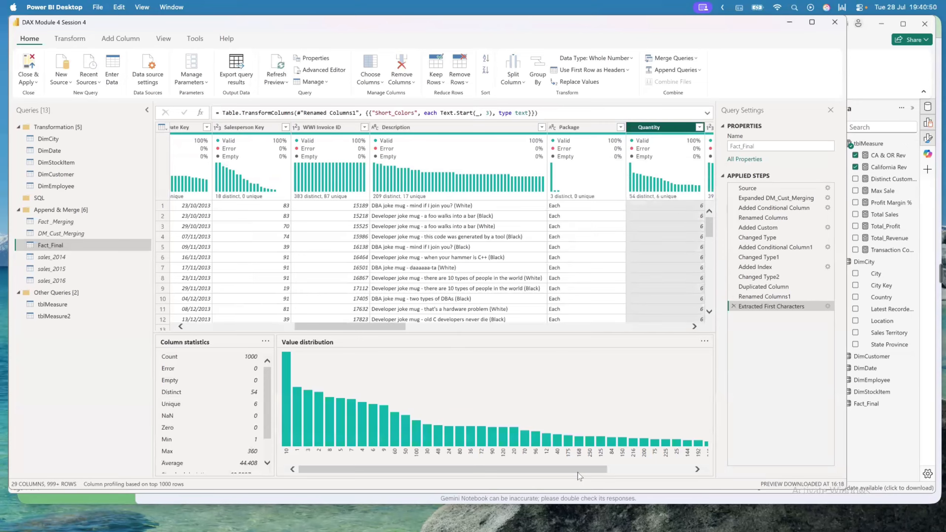
pyautogui.hscroll(5, 638, 458)
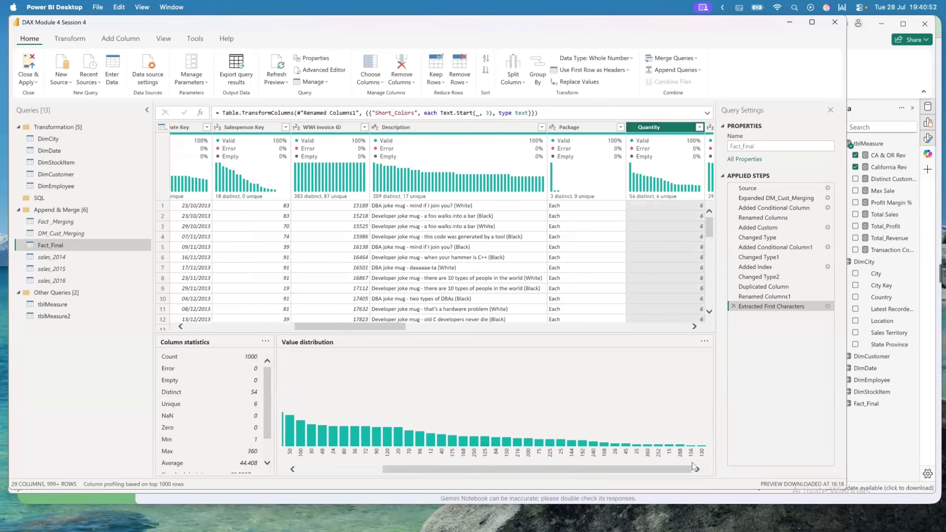
pyautogui.hscroll(-5, 618, 478)
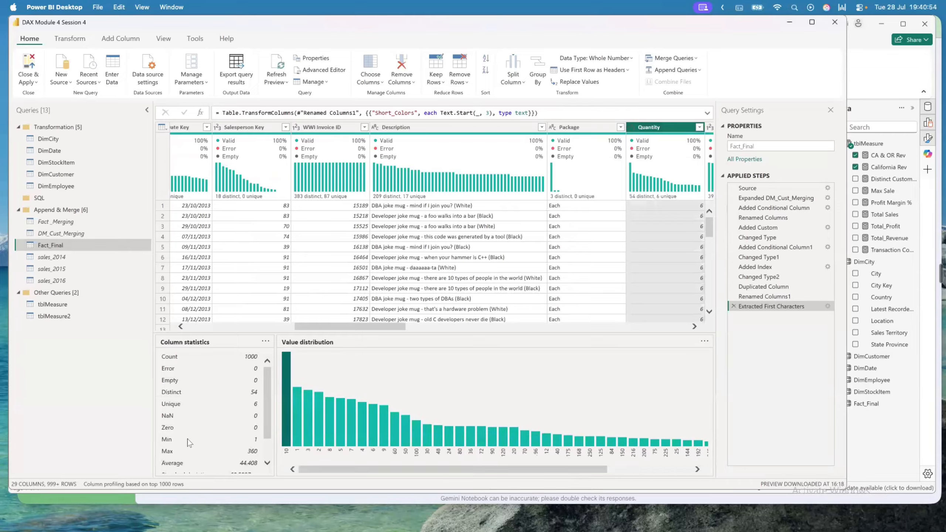
# Finish reviewing the Quantity column statistics and close the Power Query Editor to return to the report
pyautogui.scroll(-1, 188, 439)
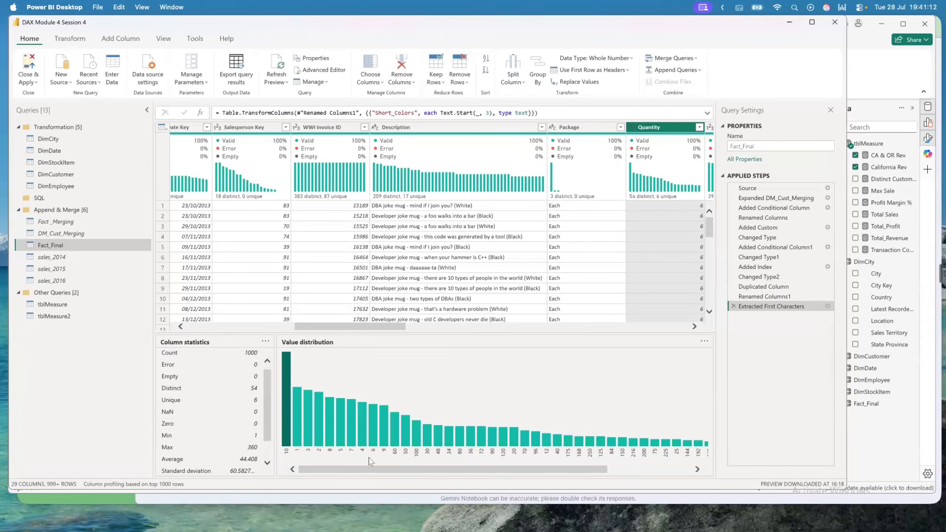
pyautogui.click(37, 82)
pyautogui.click(39, 125)
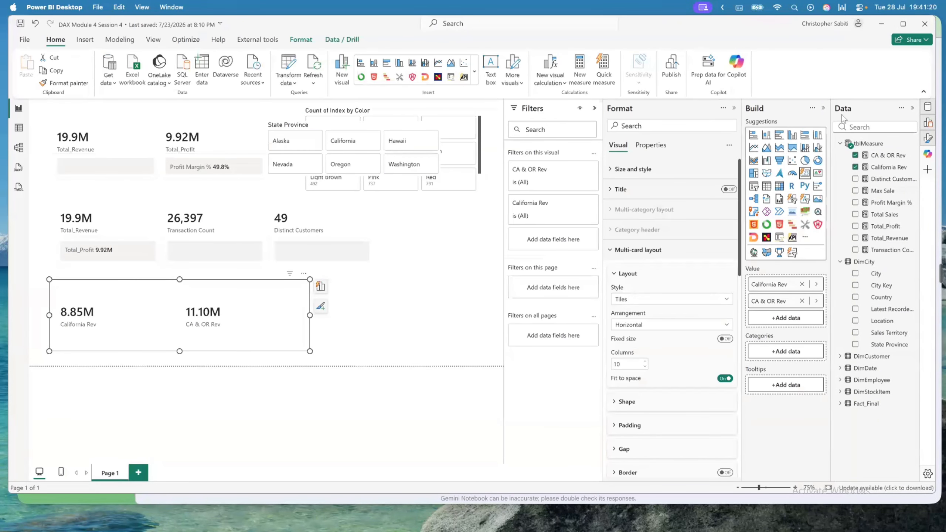
# Start a new measure named Large Orders in the tblMeasure table, with blank lines below its name for the formula
pyautogui.click(880, 145)
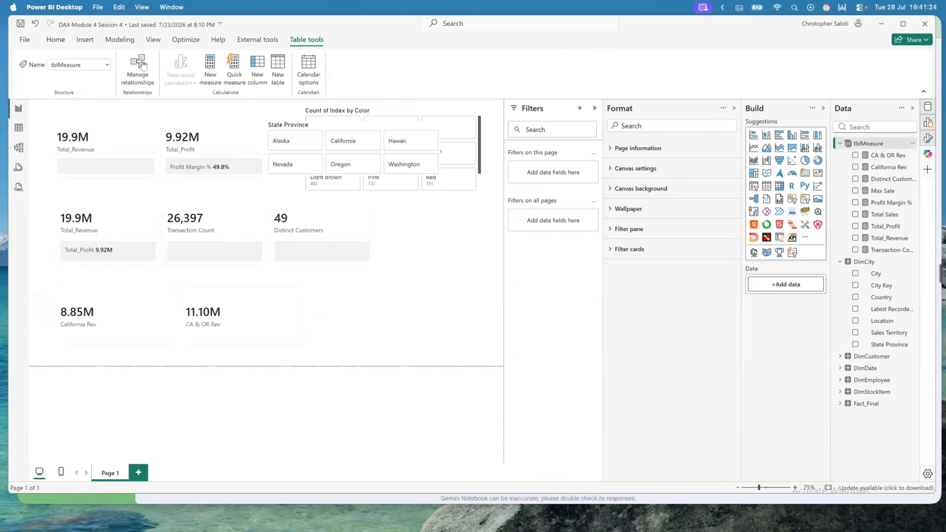
pyautogui.click(210, 69)
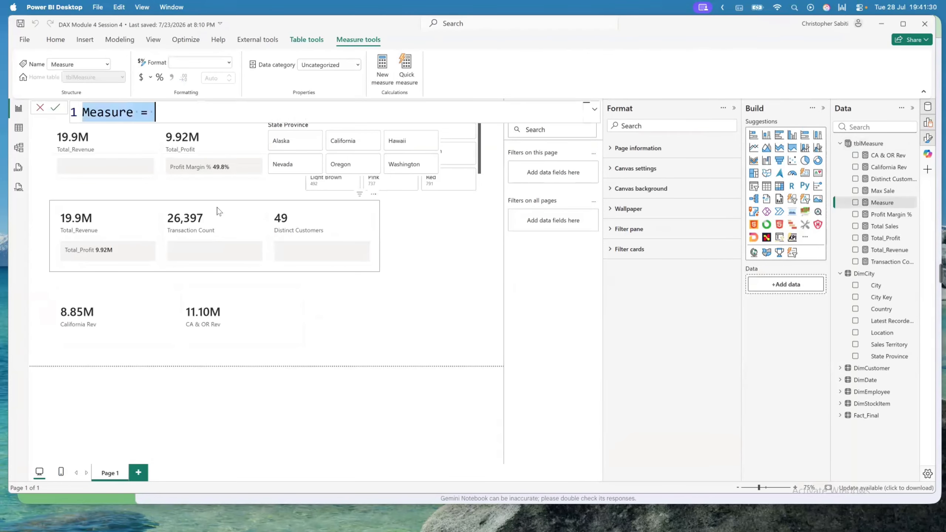
pyautogui.write('L')
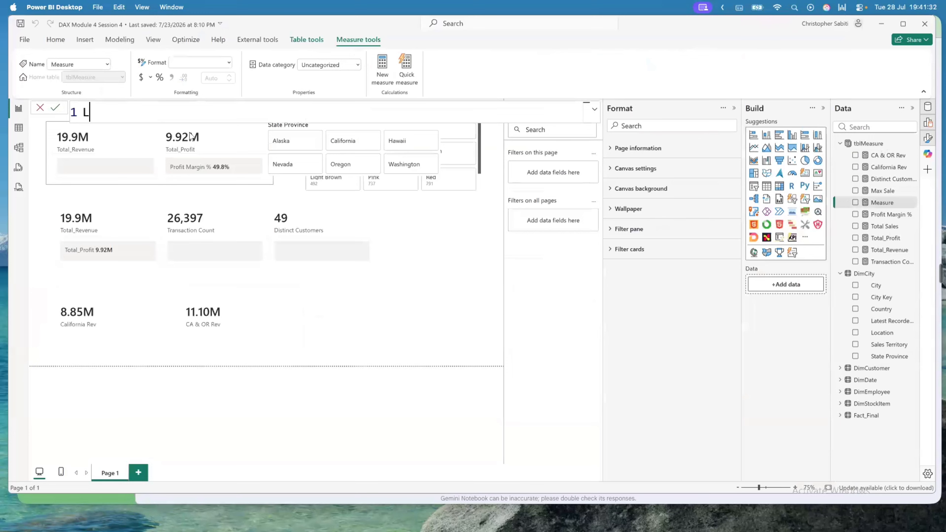
pyautogui.write('arge Orders =')
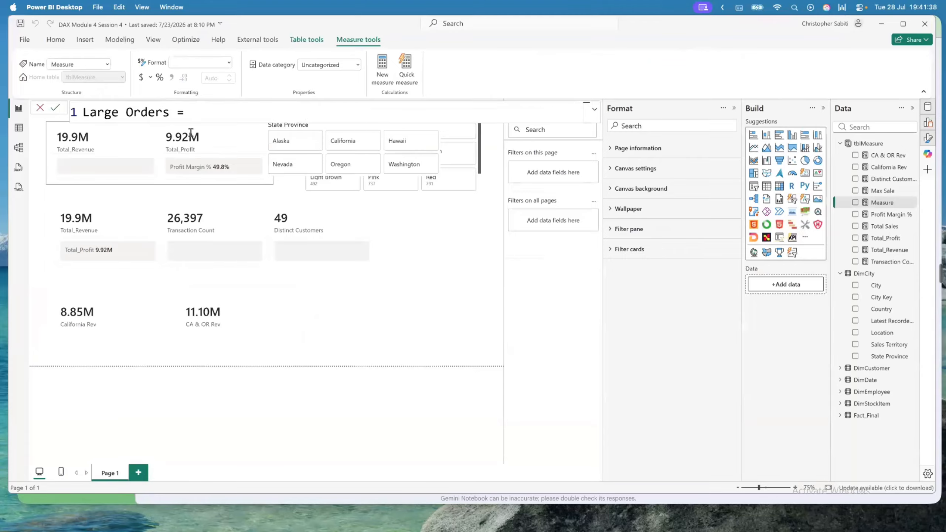
pyautogui.hotkey('shift', 'Return')
pyautogui.hotkey('shift', 'Return')
pyautogui.hotkey('shift', 'Return')
pyautogui.hotkey('shift', 'Return')
pyautogui.hotkey('shift', 'Return')
pyautogui.hotkey('shift', 'Return')
pyautogui.hotkey('shift', 'Return')
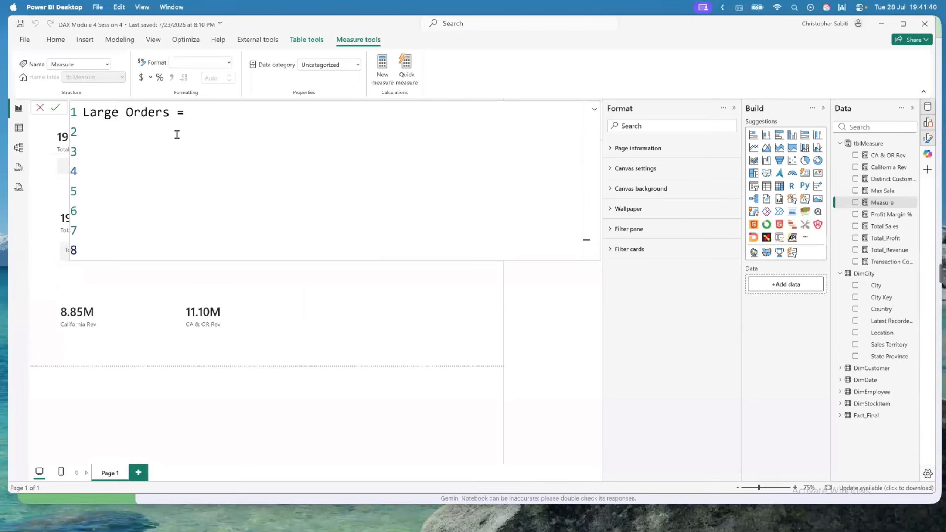
# Begin the Large Orders formula on the second line with CALCULATE, using [Transaction Count] as its expression on its own line
pyautogui.click(177, 133)
pyautogui.press('Tab')
pyautogui.write('cal')
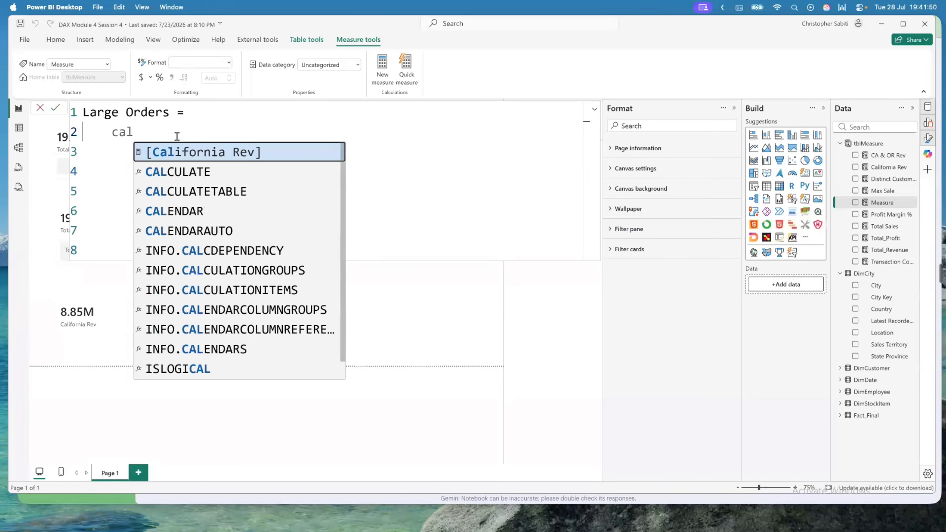
pyautogui.press('Down')
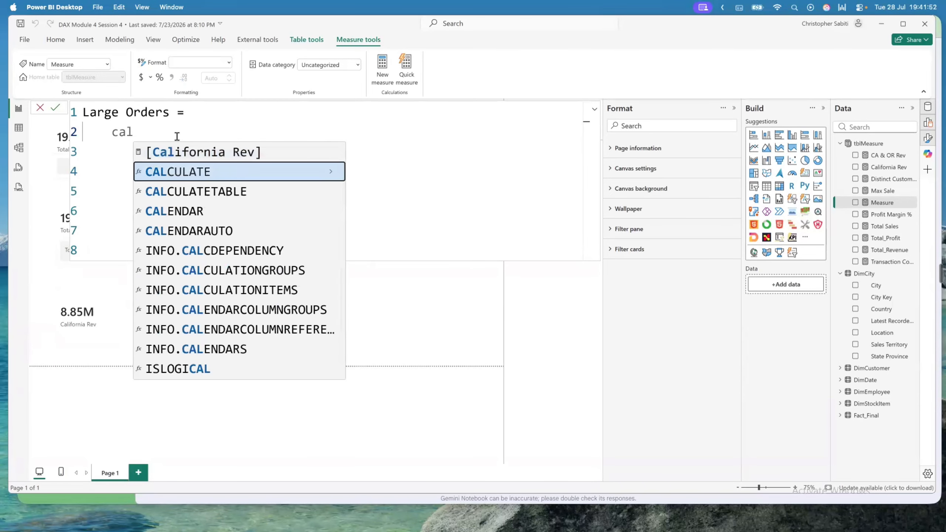
pyautogui.press('Tab')
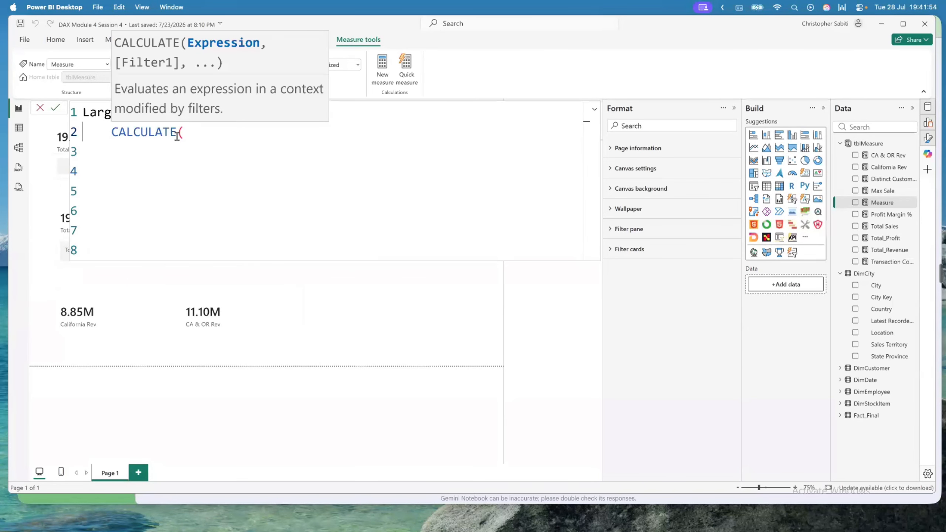
pyautogui.press('Return')
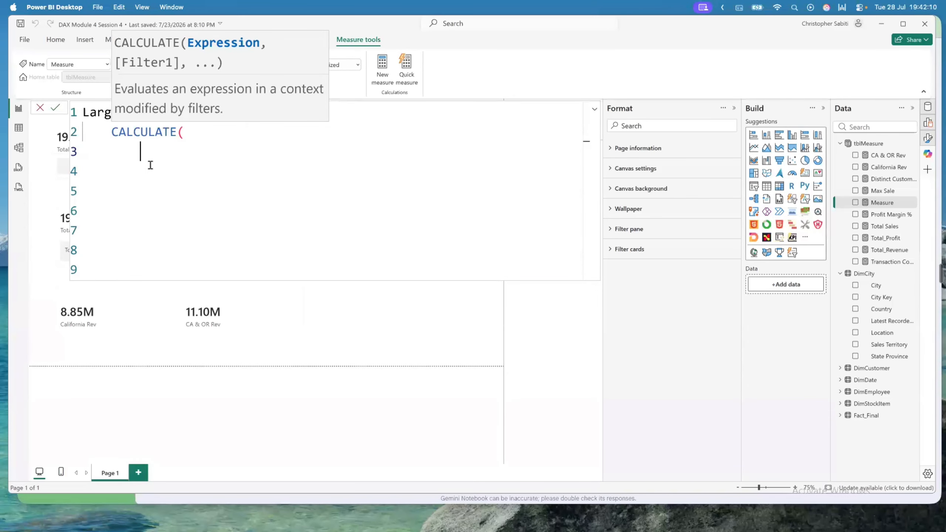
pyautogui.write('t')
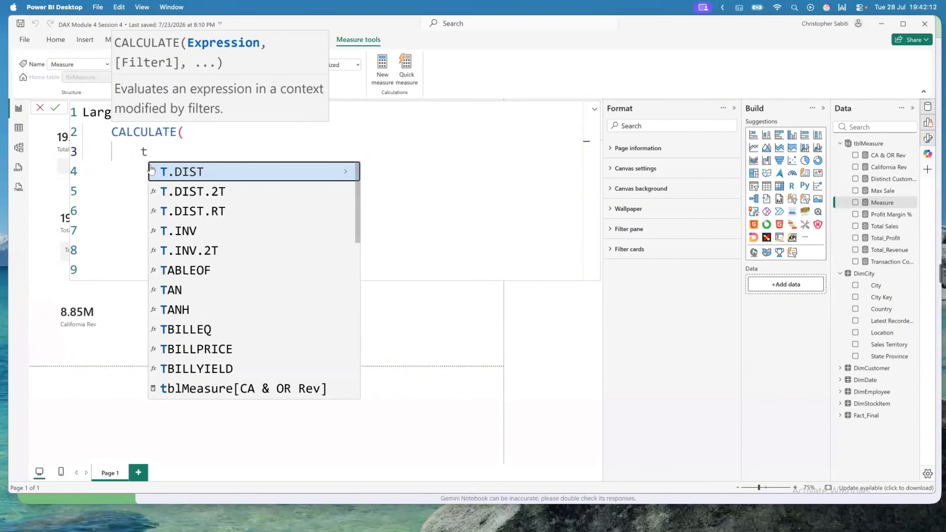
pyautogui.press('BackSpace')
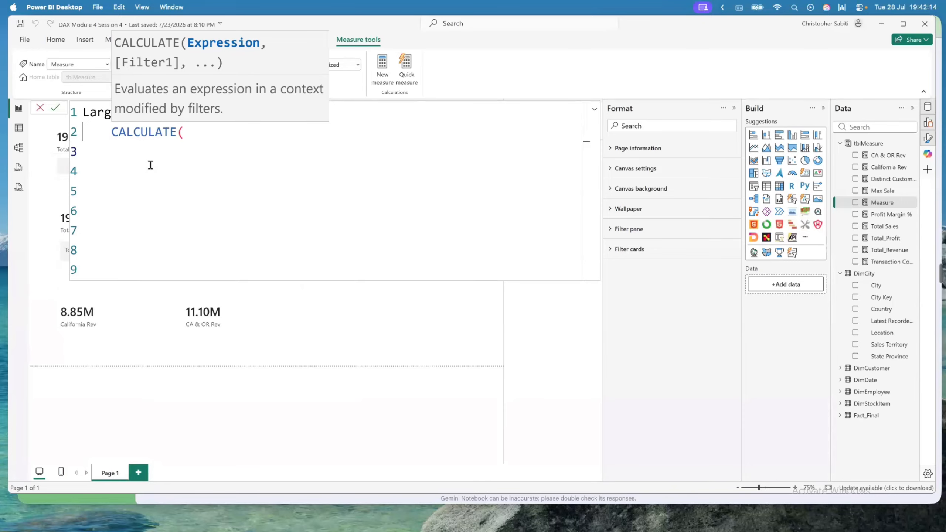
pyautogui.write('[')
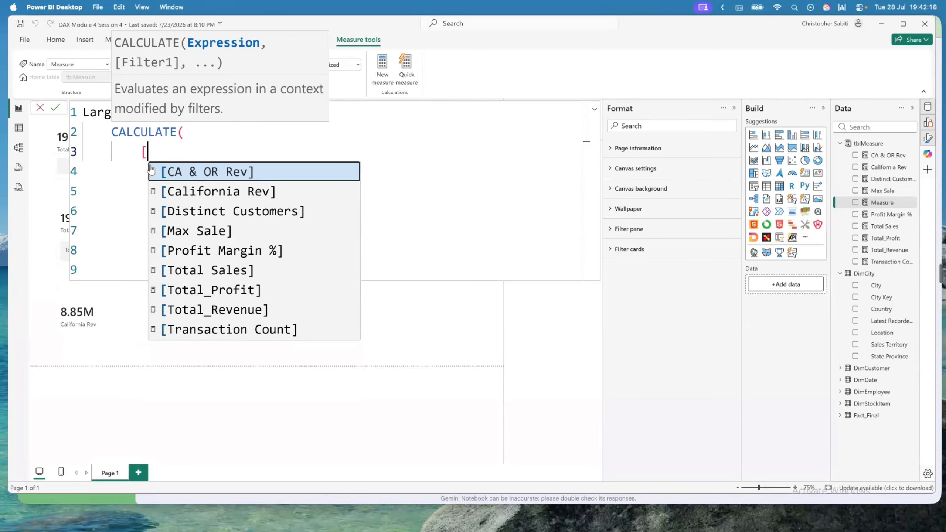
pyautogui.write('tra')
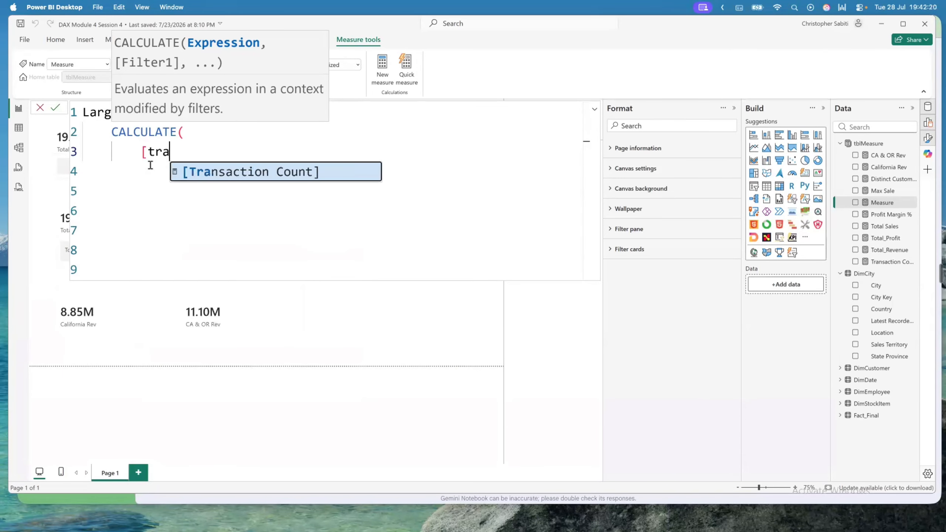
pyautogui.press('Tab')
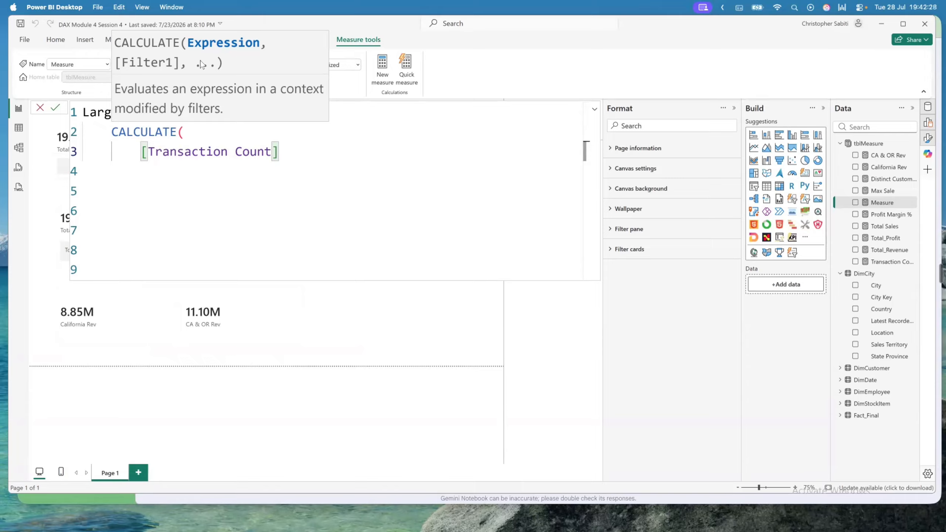
# Add the filter condition Fact_Final[Quantity] > 150 to the CALCULATE function and close its parenthesis on a new line
pyautogui.write(',')
pyautogui.hotkey('shift', 'Return')
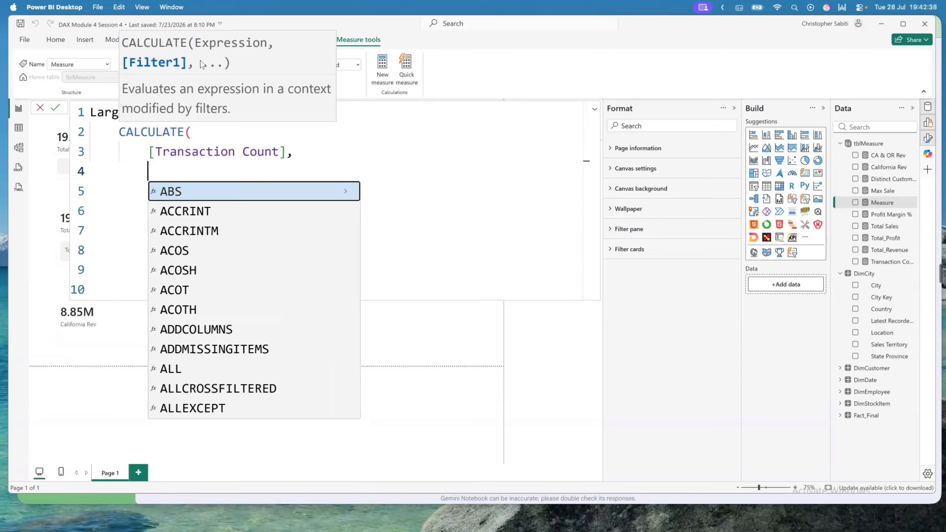
pyautogui.write('qua')
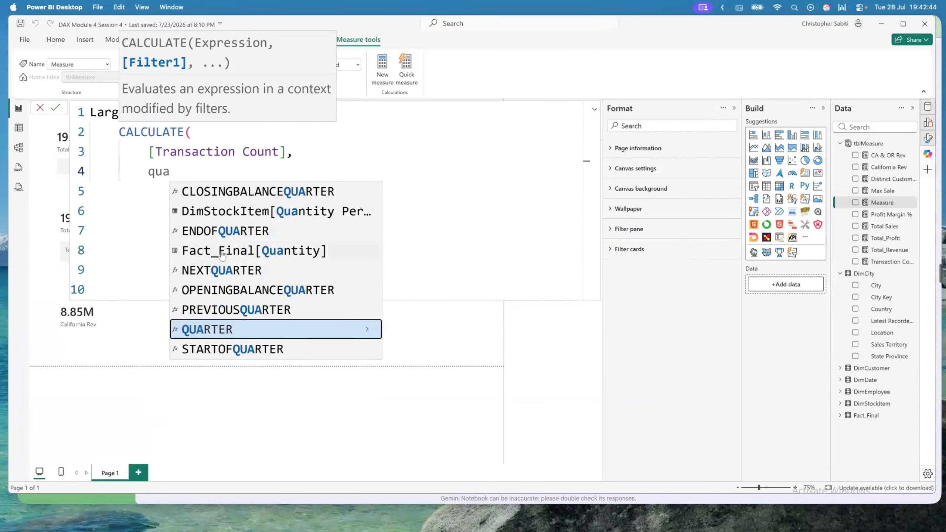
pyautogui.click(280, 255)
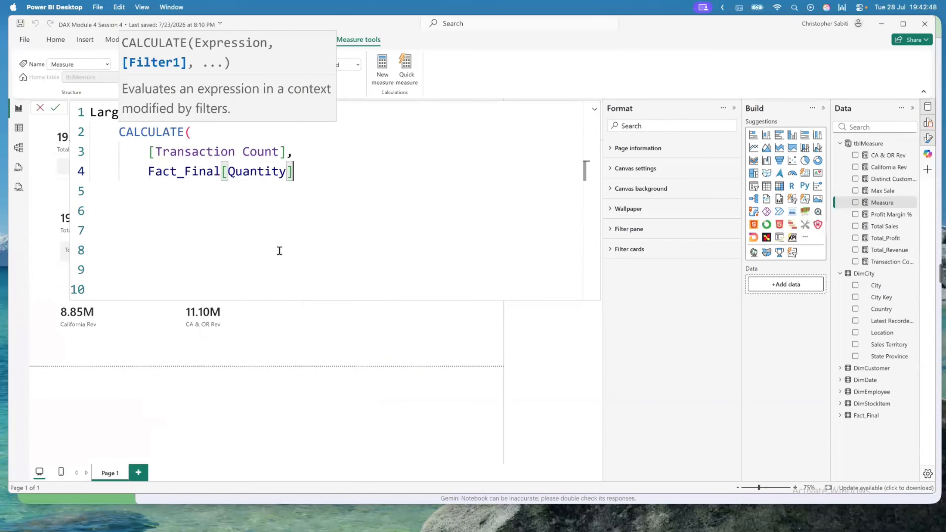
pyautogui.write('> 150')
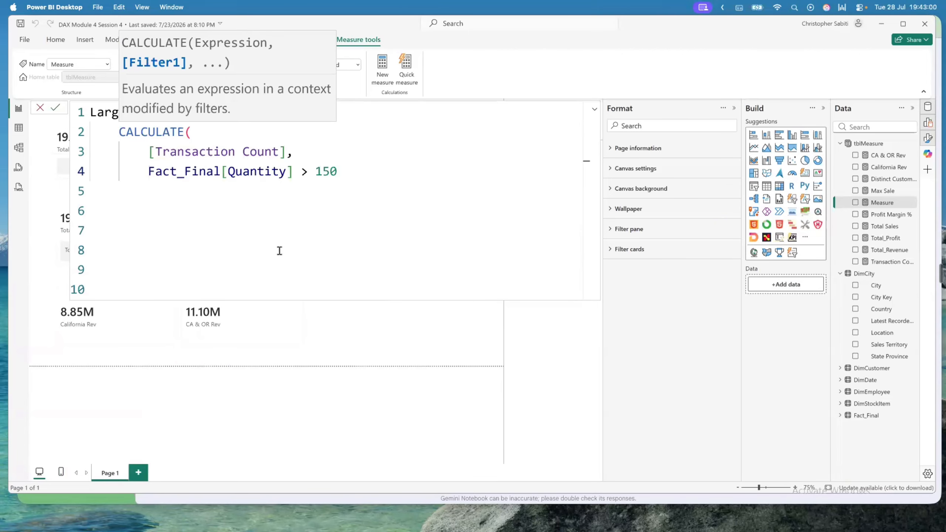
pyautogui.press('Return')
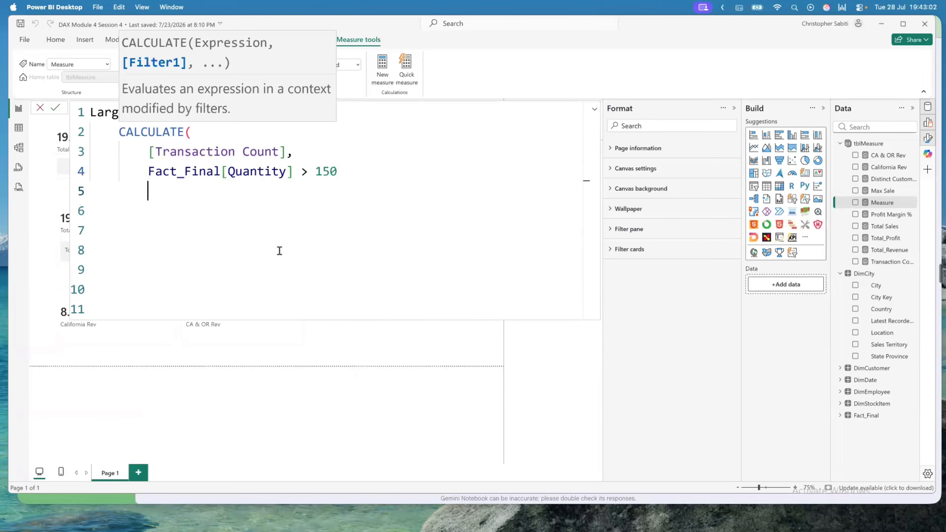
pyautogui.write(')')
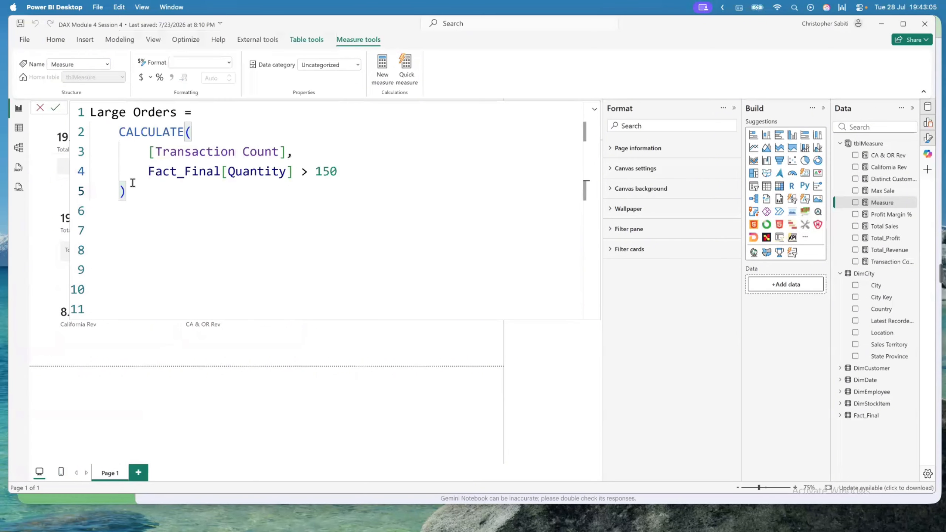
# Rename the measure to Large Orders(>150) in the formula, commit it and close the formula editor
pyautogui.click(177, 112)
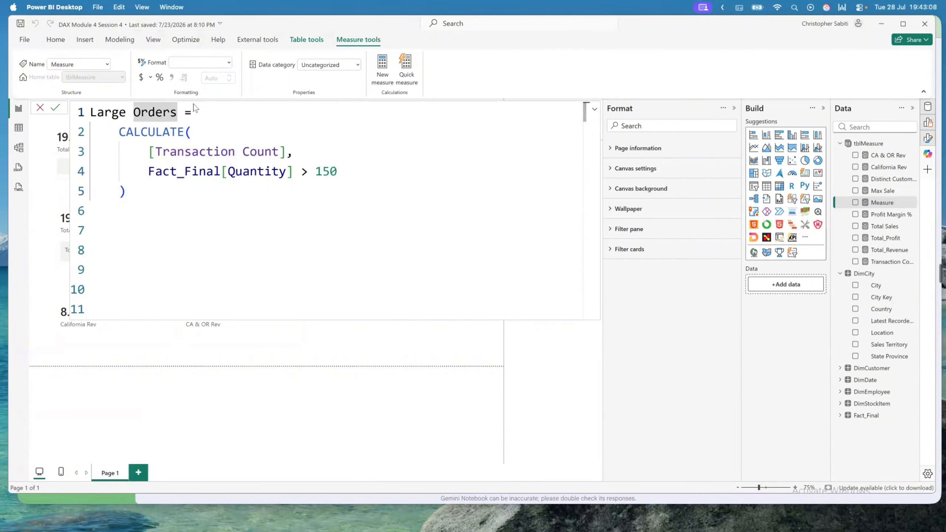
pyautogui.write('(')
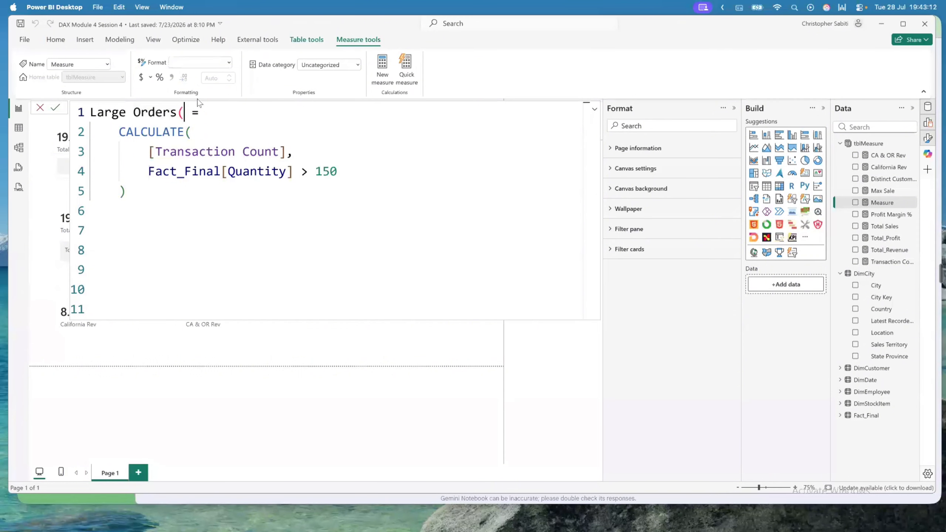
pyautogui.write('>150)')
pyautogui.click(229, 127)
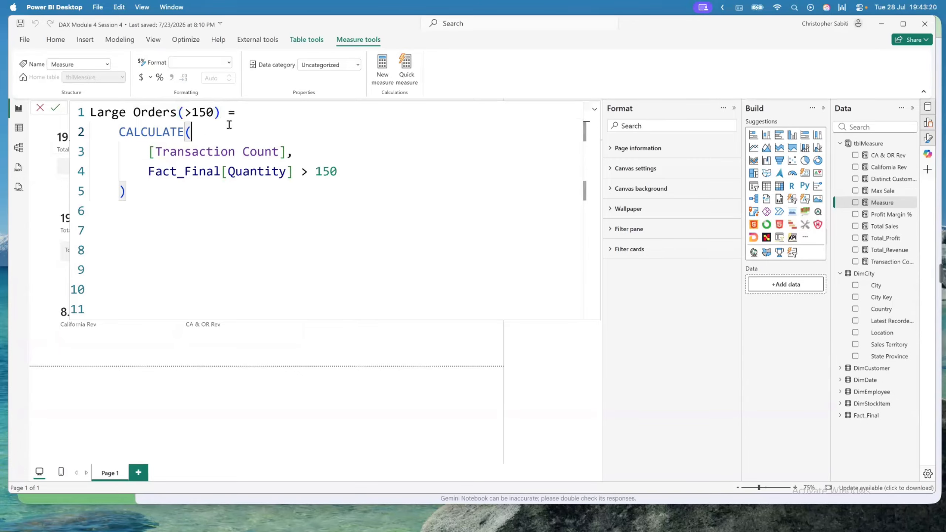
pyautogui.click(55, 108)
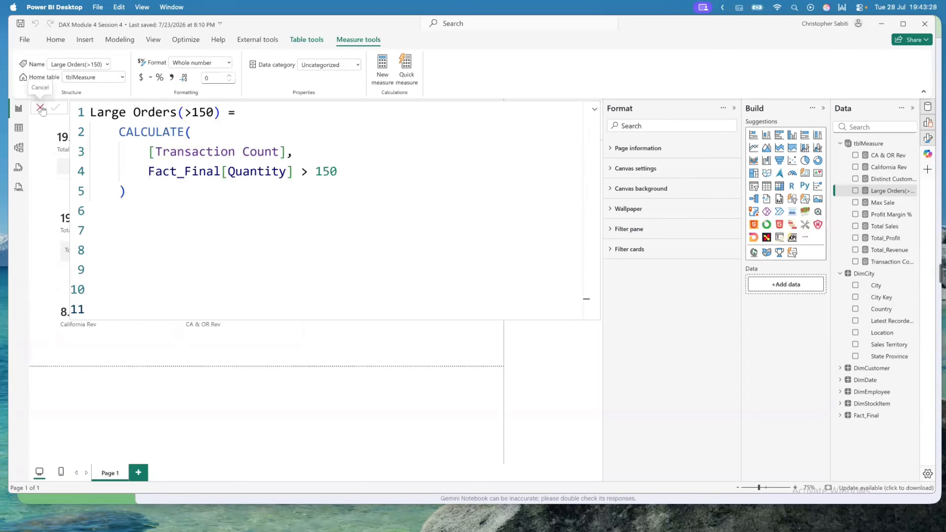
pyautogui.click(40, 108)
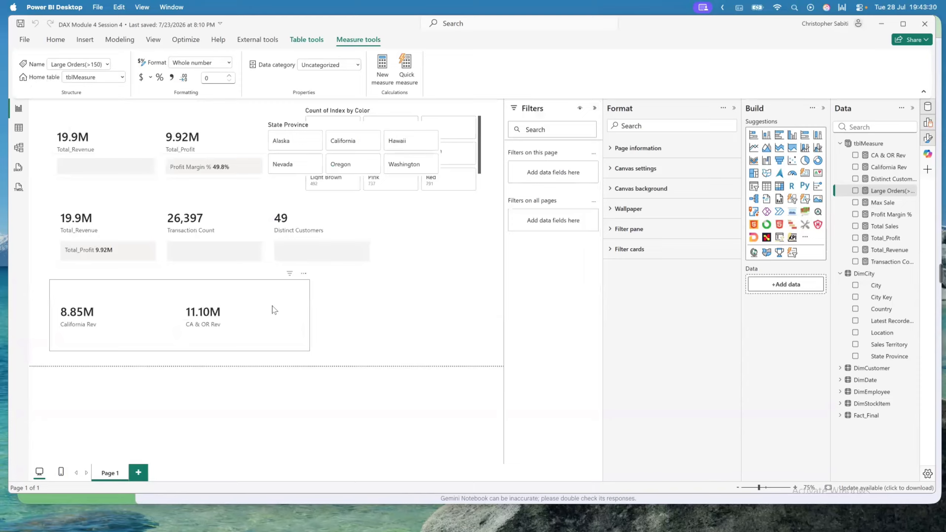
# Add the Transaction Count measure to the card holding California Rev and CA & OR Rev, and widen the card
pyautogui.click(253, 307)
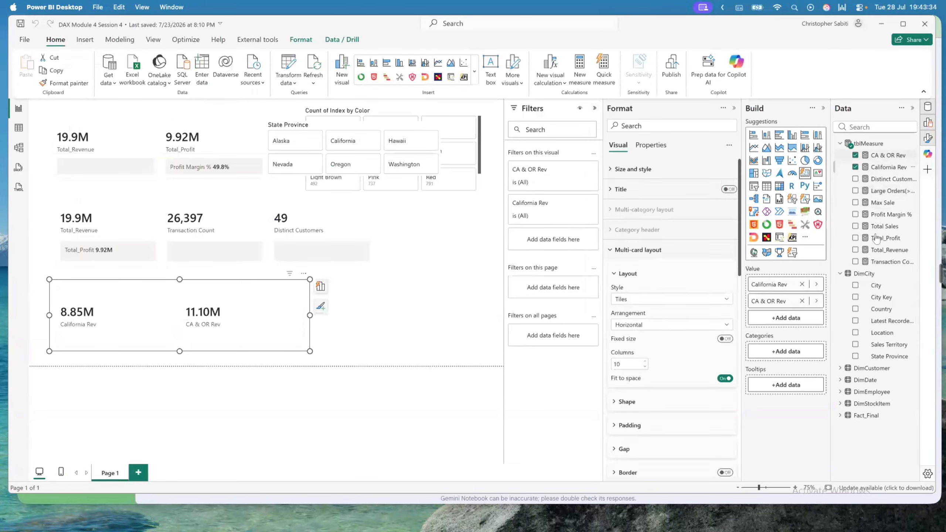
pyautogui.click(880, 126)
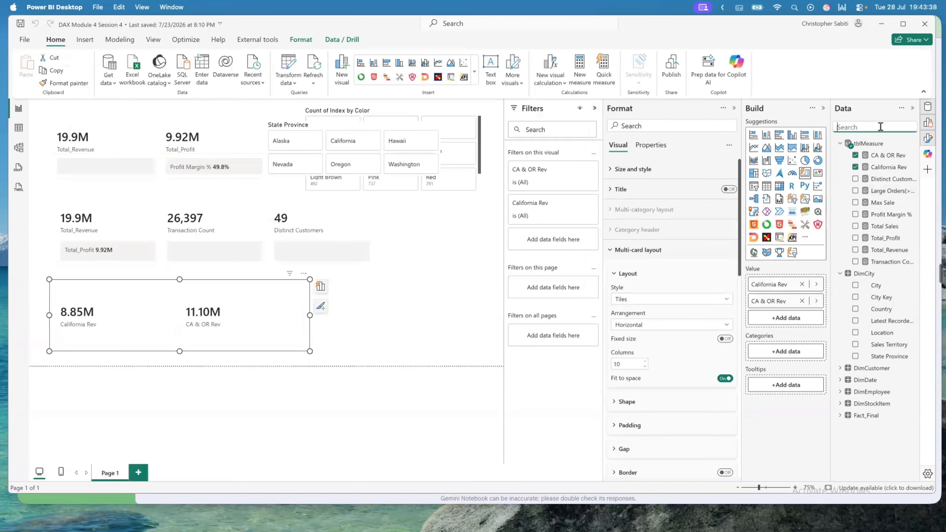
pyautogui.write('tra')
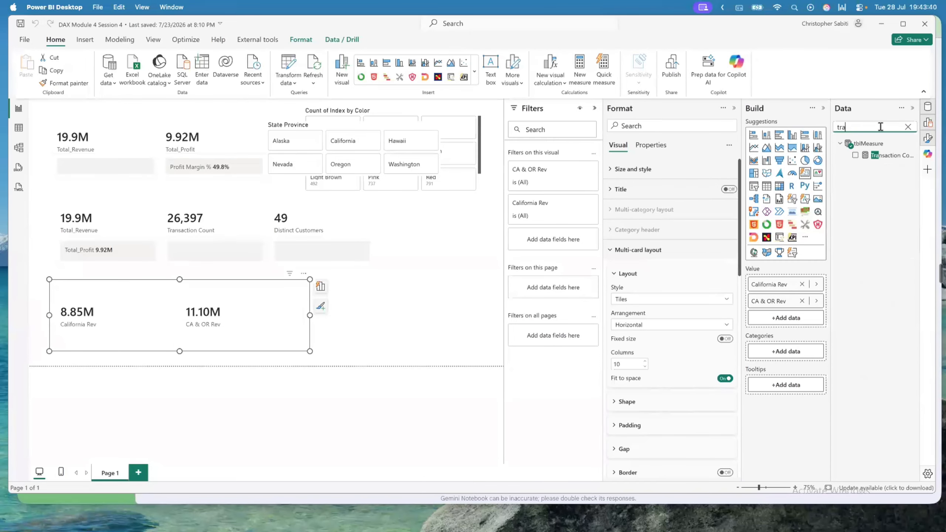
pyautogui.moveTo(886, 155); pyautogui.dragTo(812, 324)
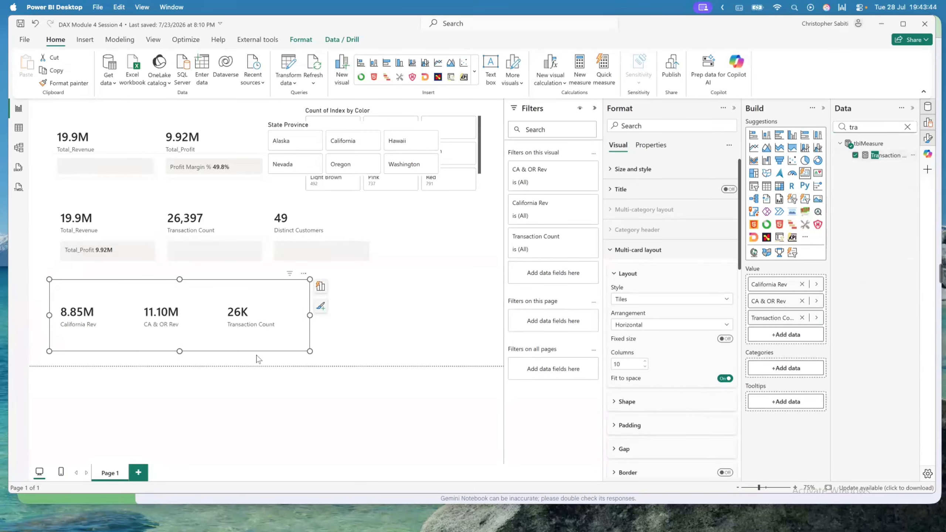
pyautogui.moveTo(310, 315); pyautogui.dragTo(392, 315)
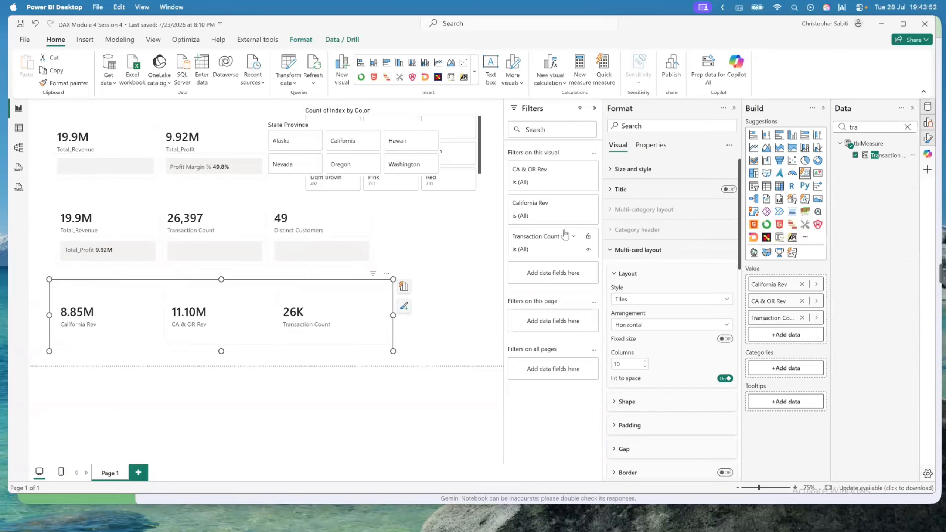
# Review the DAX formula of the Transaction Count measure, including its Fact_Final argument, and collapse the formula editor
pyautogui.click(886, 156)
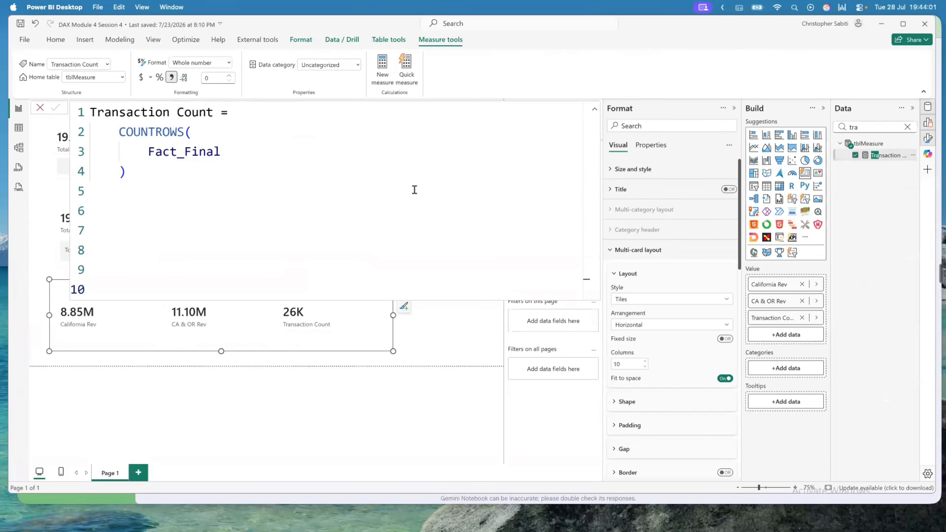
pyautogui.doubleClick(265, 152)
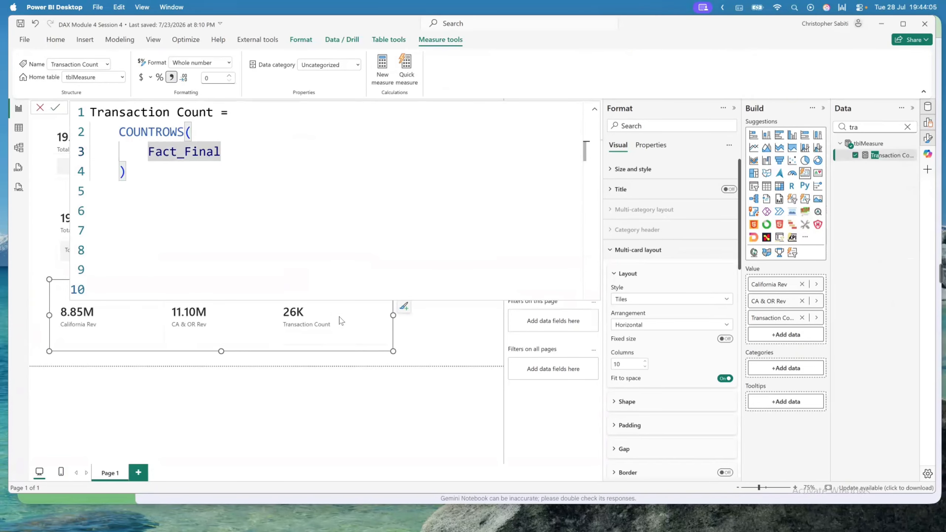
pyautogui.click(596, 110)
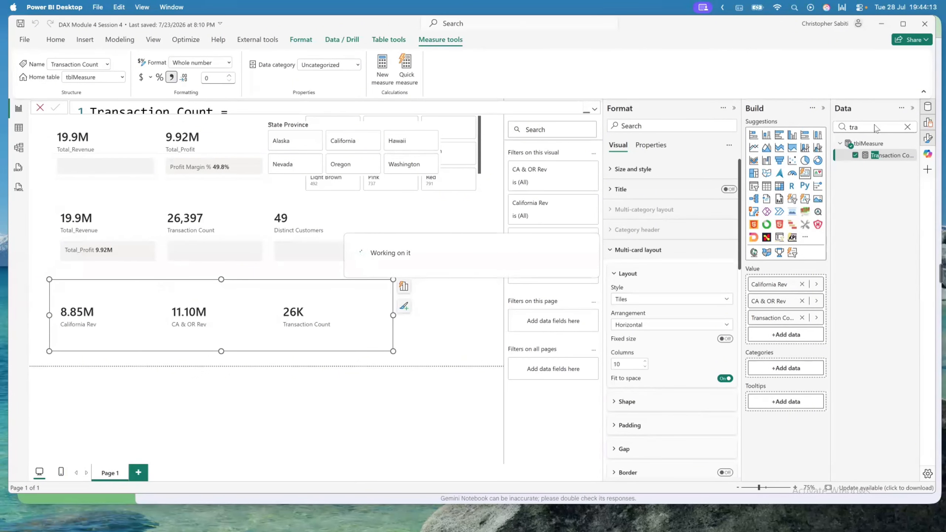
# Replace Transaction Count with the Large Orders(>150) measure in the card and turn on the measure's thousands separator
pyautogui.moveTo(874, 125); pyautogui.dragTo(816, 125)
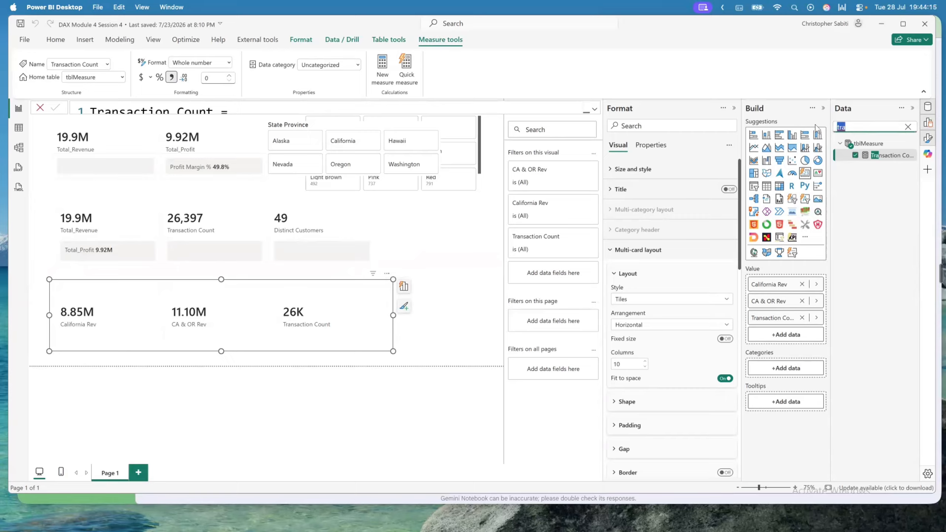
pyautogui.write('lar')
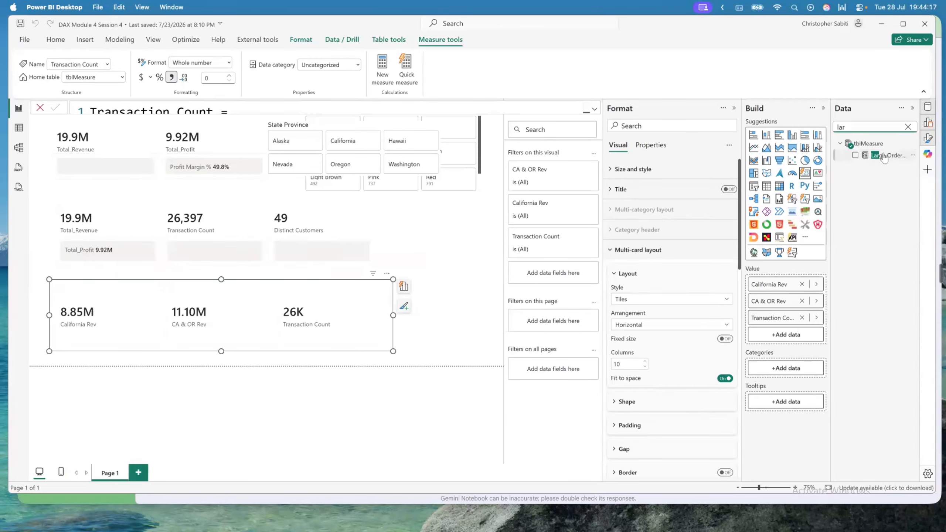
pyautogui.moveTo(883, 156); pyautogui.dragTo(790, 320)
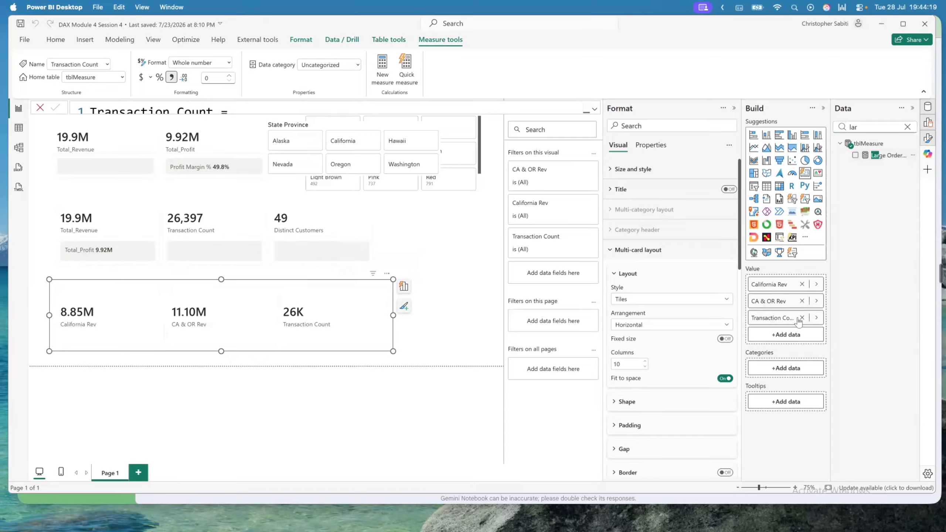
pyautogui.click(771, 320)
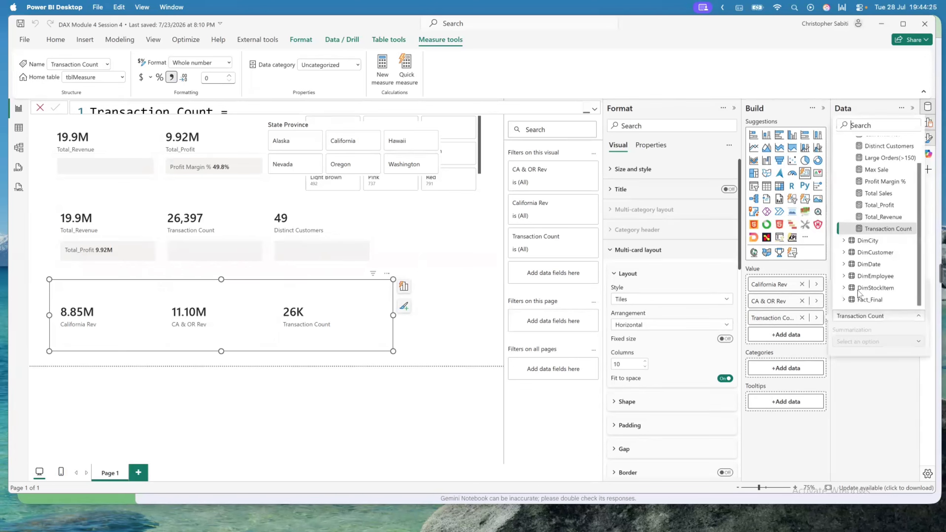
pyautogui.write('la')
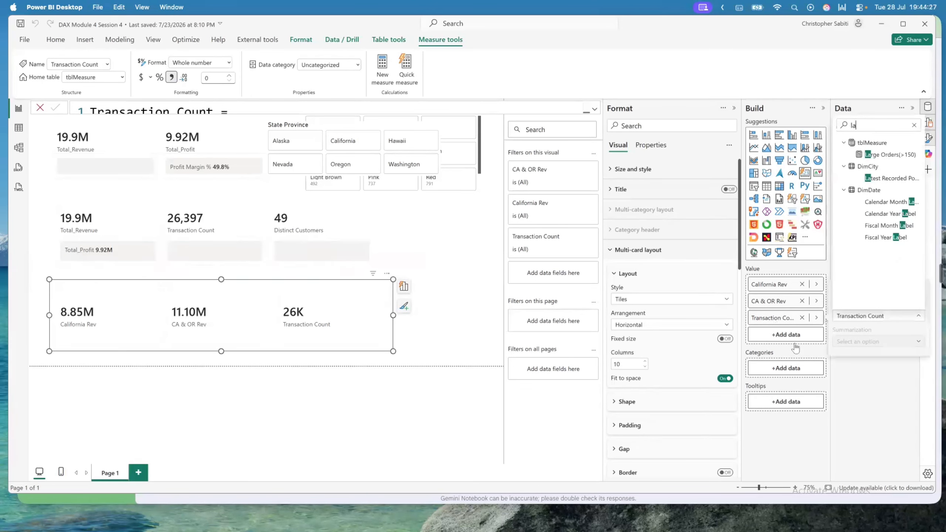
pyautogui.press('Down')
pyautogui.press('Return')
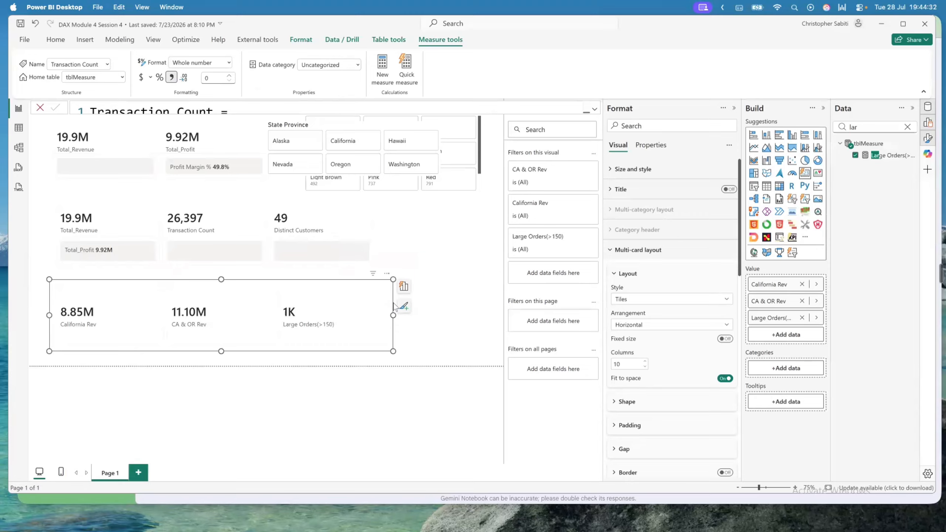
pyautogui.click(899, 159)
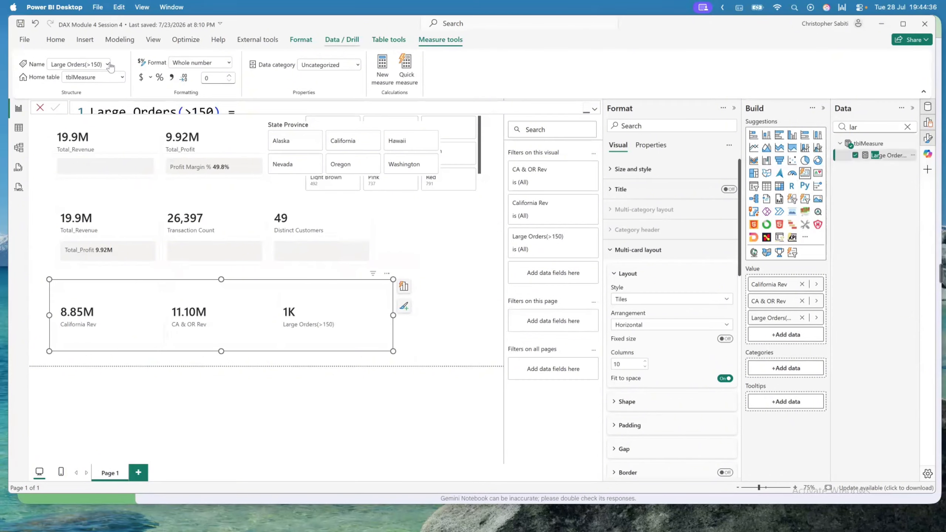
pyautogui.click(172, 78)
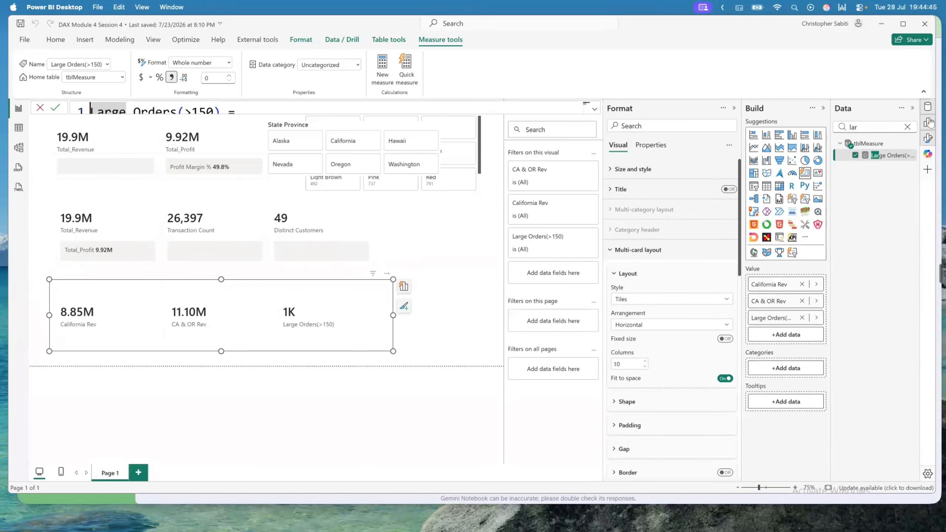
# Change the display units of only the Large Orders(>150) callout value so the card shows the unabbreviated number
pyautogui.click(627, 274)
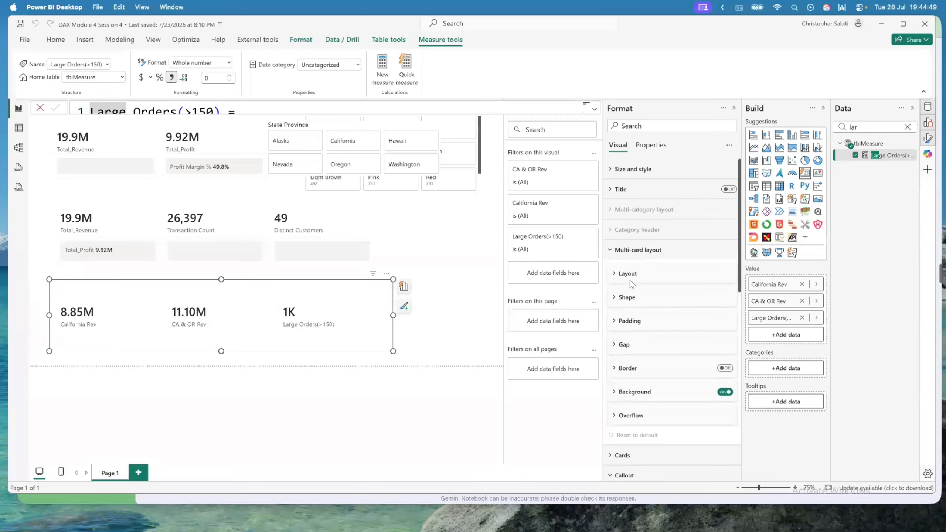
pyautogui.click(618, 253)
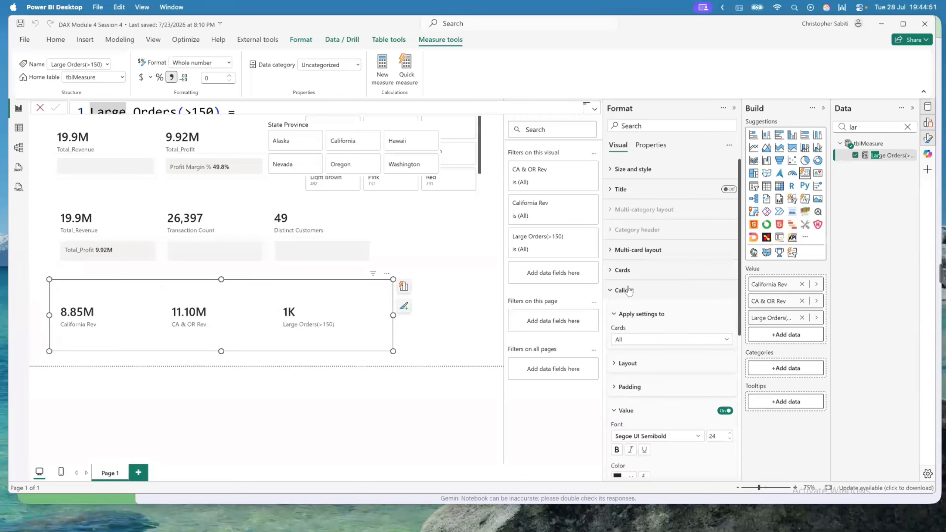
pyautogui.click(629, 290)
pyautogui.click(628, 290)
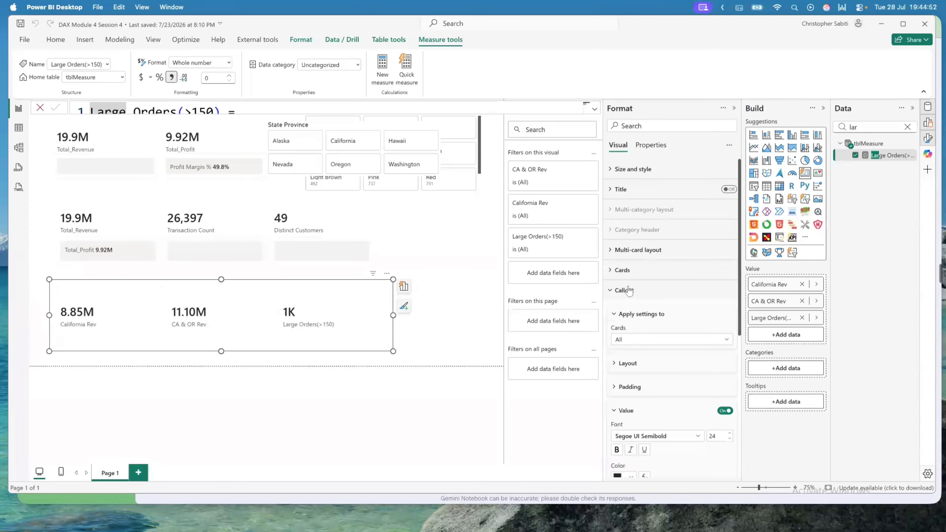
pyautogui.click(654, 342)
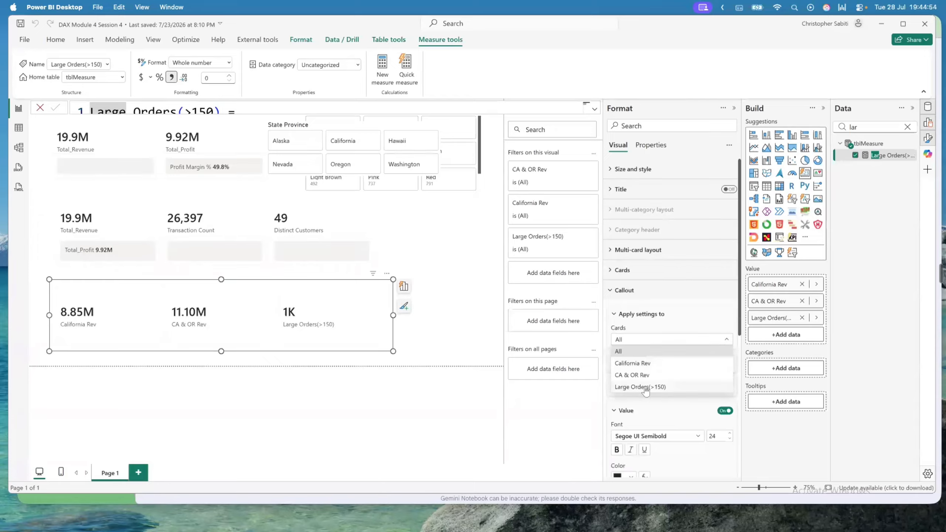
pyautogui.click(654, 368)
pyautogui.scroll(-3, 637, 299)
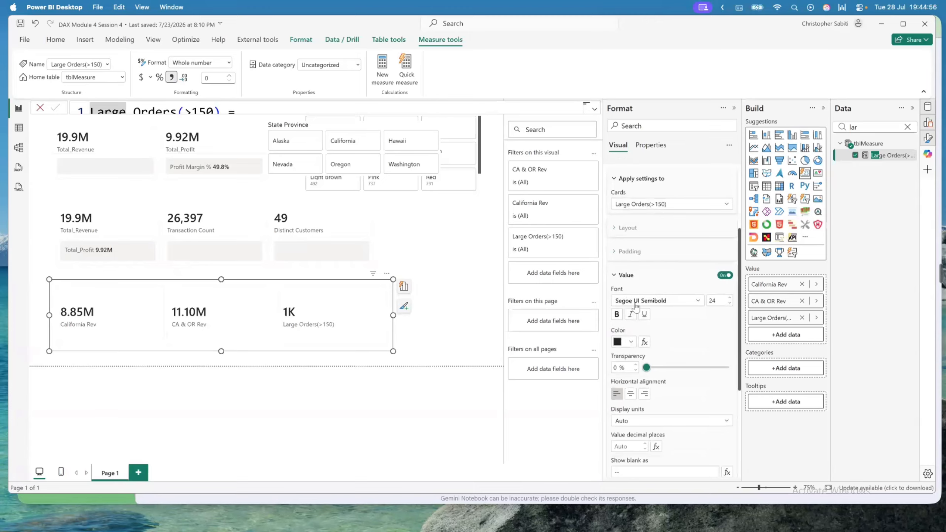
pyautogui.click(641, 421)
pyautogui.click(629, 354)
pyautogui.press('Escape')
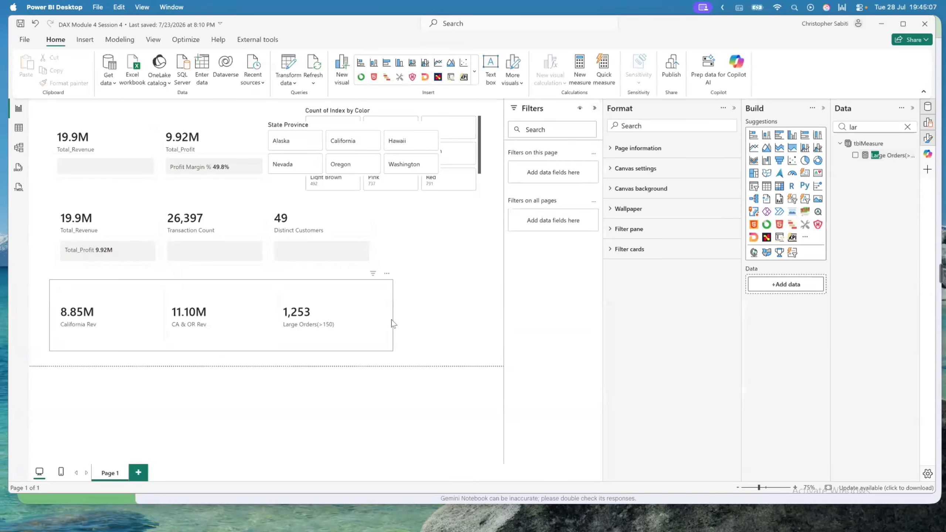
# Narrow the card visual holding California Rev, CA & OR Rev and Large Orders(>150), and deselect it
pyautogui.click(338, 323)
pyautogui.moveTo(392, 315); pyautogui.dragTo(333, 320)
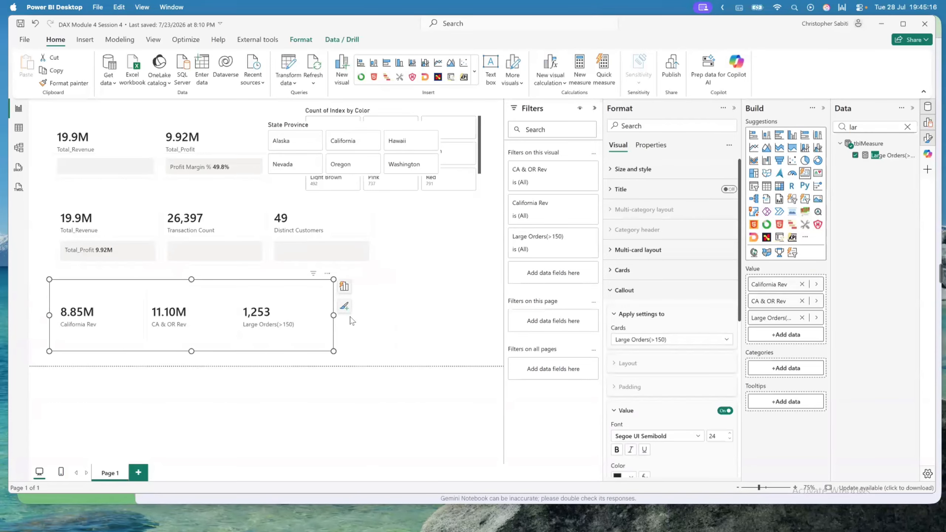
pyautogui.click(447, 317)
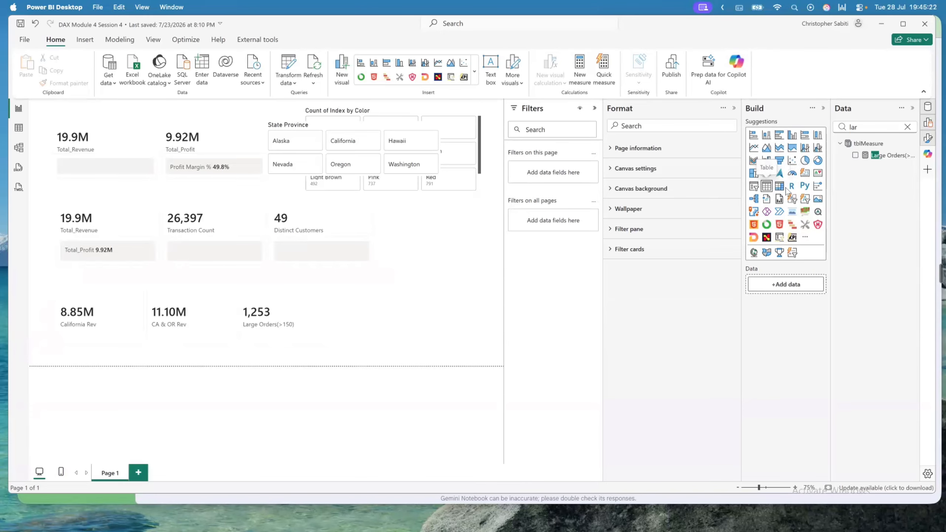
# Insert a matrix visual with State Province as rows, move it up beside the cards and increase its height
pyautogui.click(781, 189)
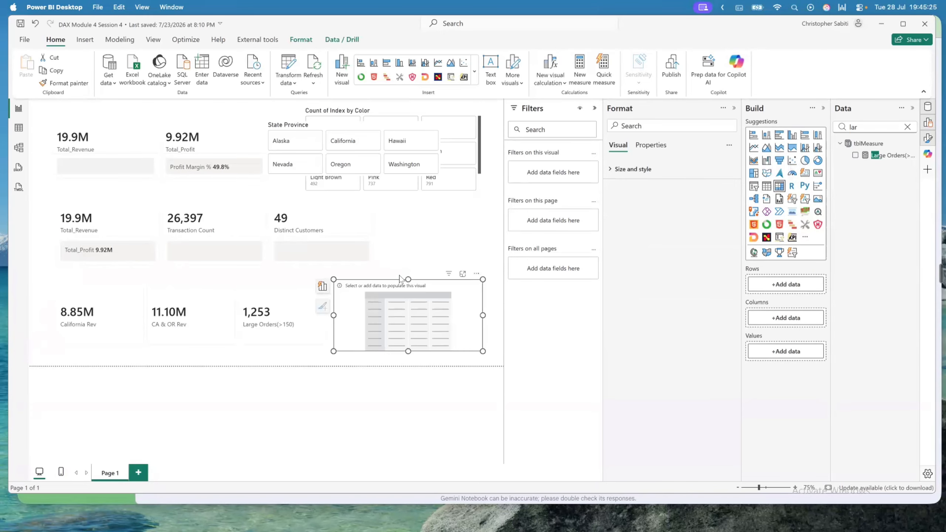
pyautogui.moveTo(409, 279); pyautogui.dragTo(417, 219)
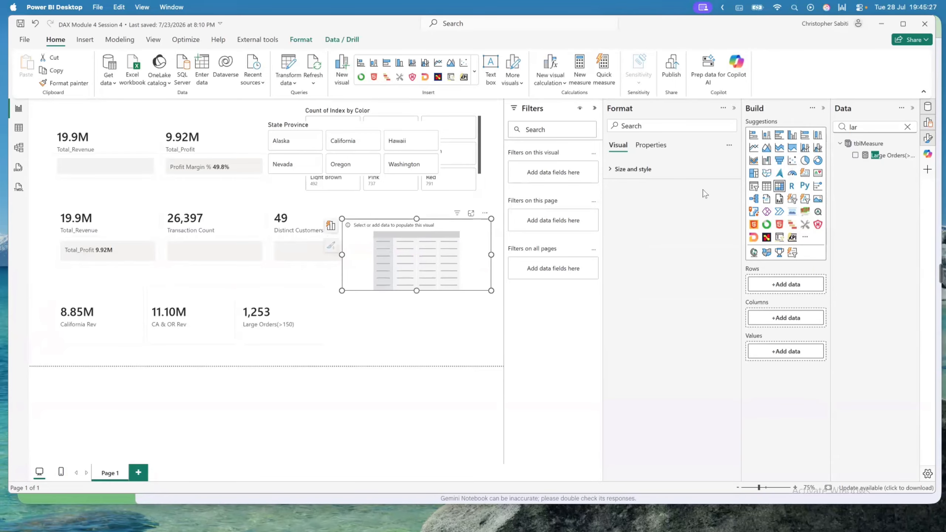
pyautogui.click(907, 127)
pyautogui.write('sta')
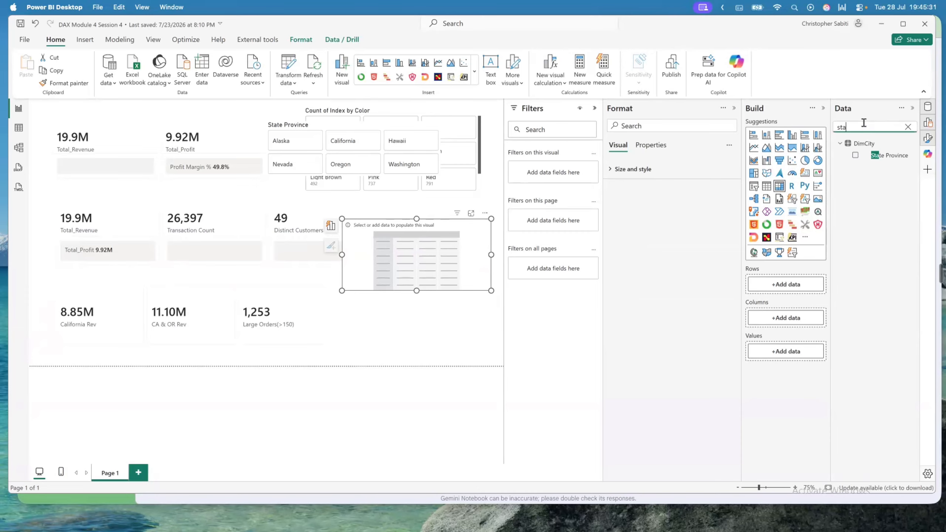
pyautogui.moveTo(883, 158); pyautogui.dragTo(782, 284)
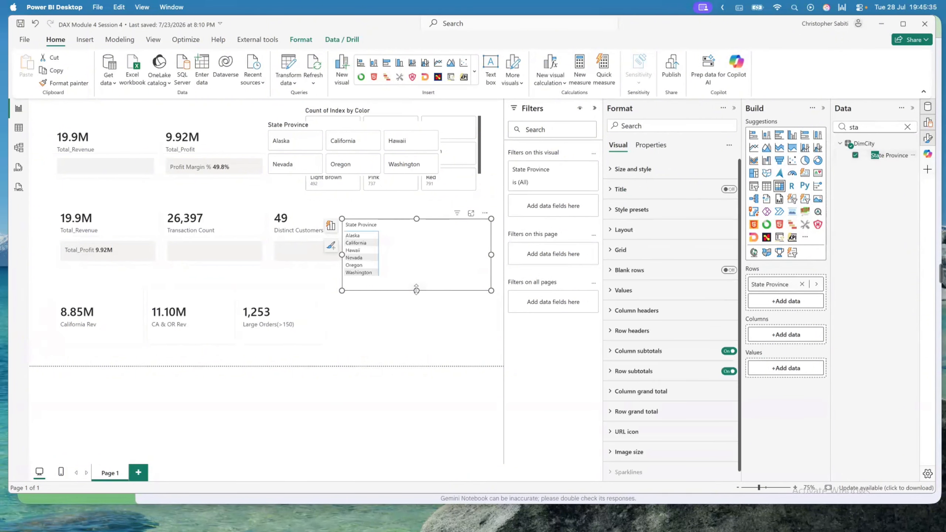
pyautogui.moveTo(416, 290); pyautogui.dragTo(412, 315)
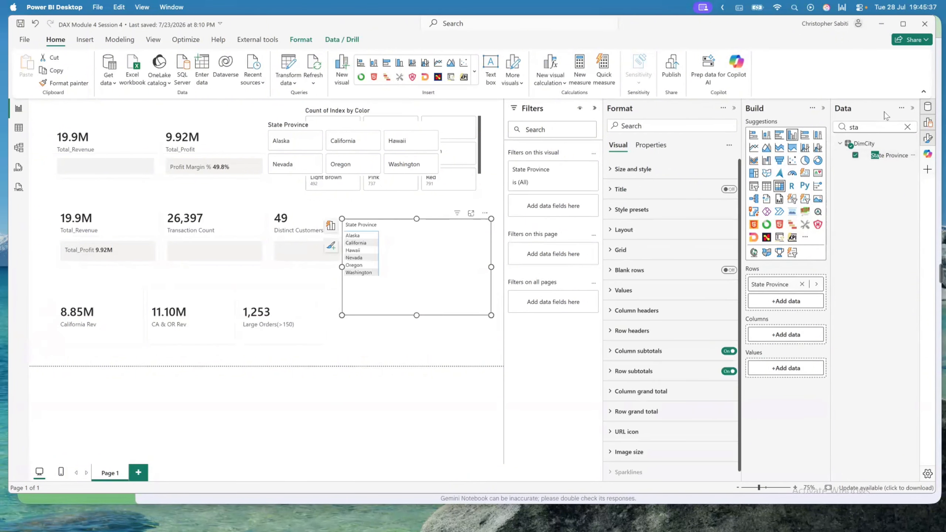
# Add Large Orders(>150) to the matrix values and make the matrix narrower and slightly taller
pyautogui.hotkey('ctrl', 'a')
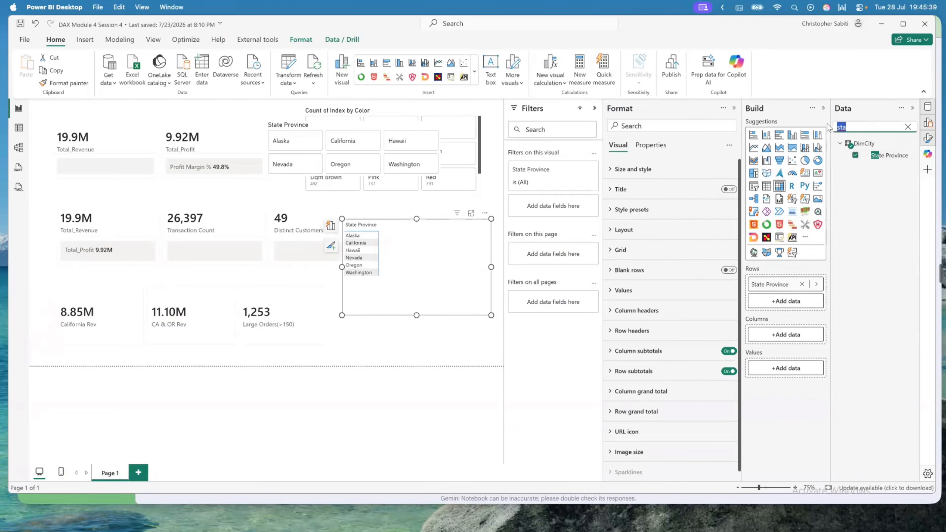
pyautogui.write('larg')
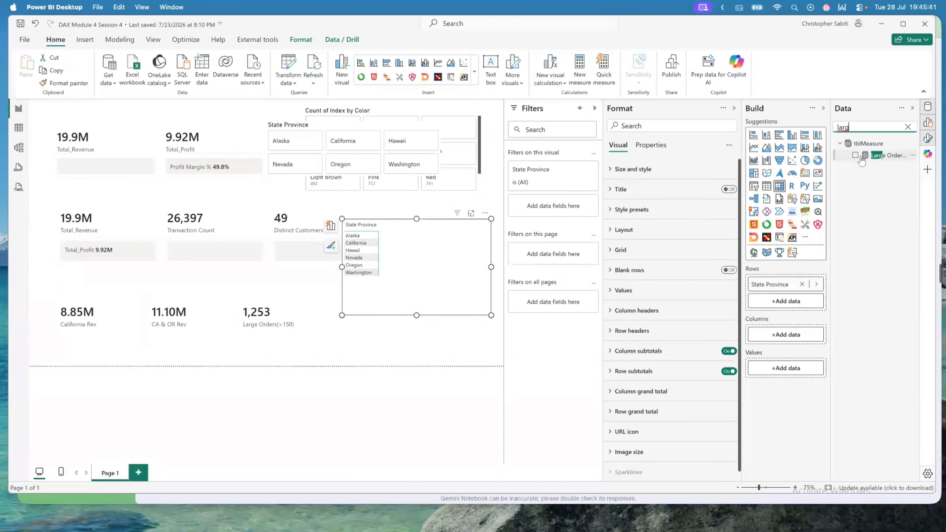
pyautogui.moveTo(861, 162); pyautogui.dragTo(785, 368)
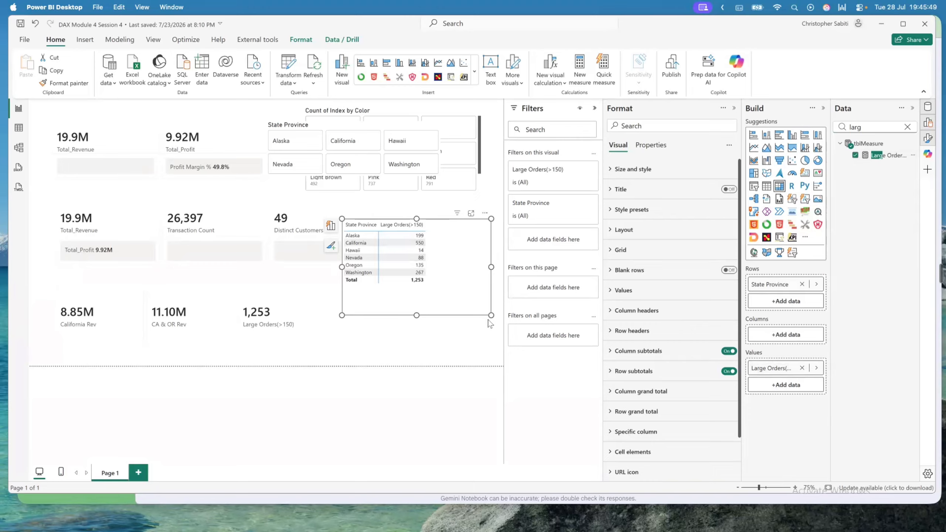
pyautogui.moveTo(491, 316); pyautogui.dragTo(449, 324)
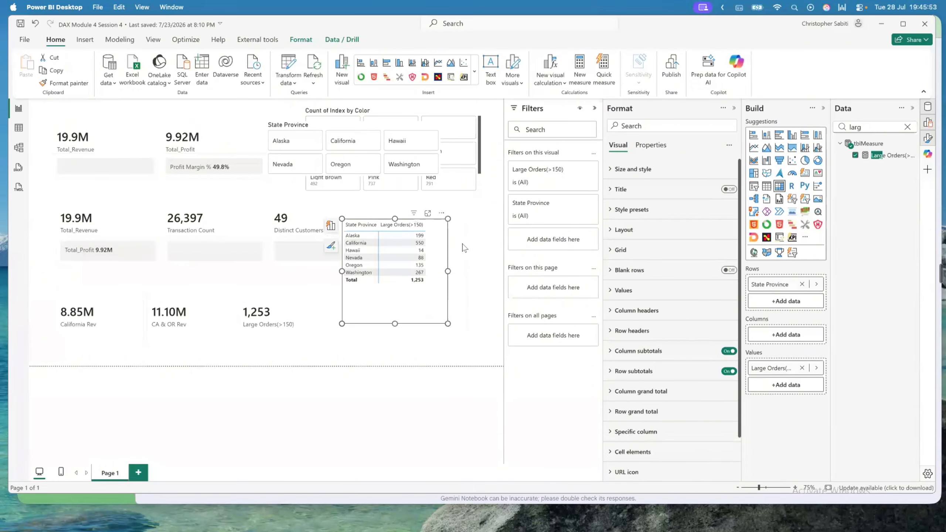
# Sort the State Province matrix by Large Orders(>150)
pyautogui.click(441, 213)
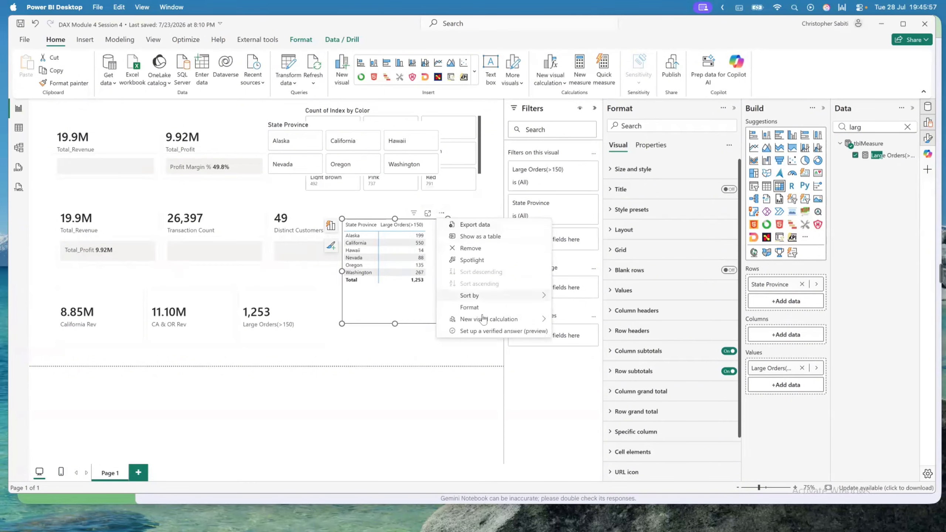
pyautogui.moveTo(485, 298)
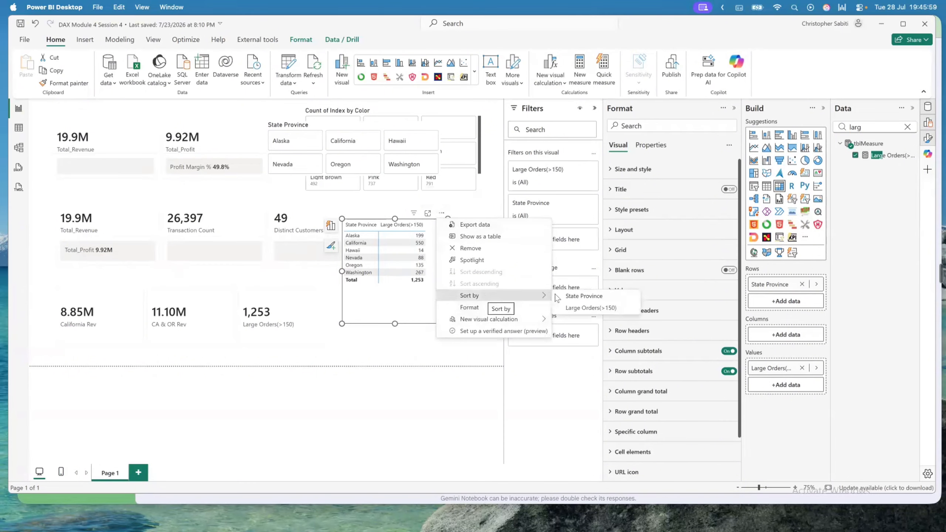
pyautogui.click(601, 310)
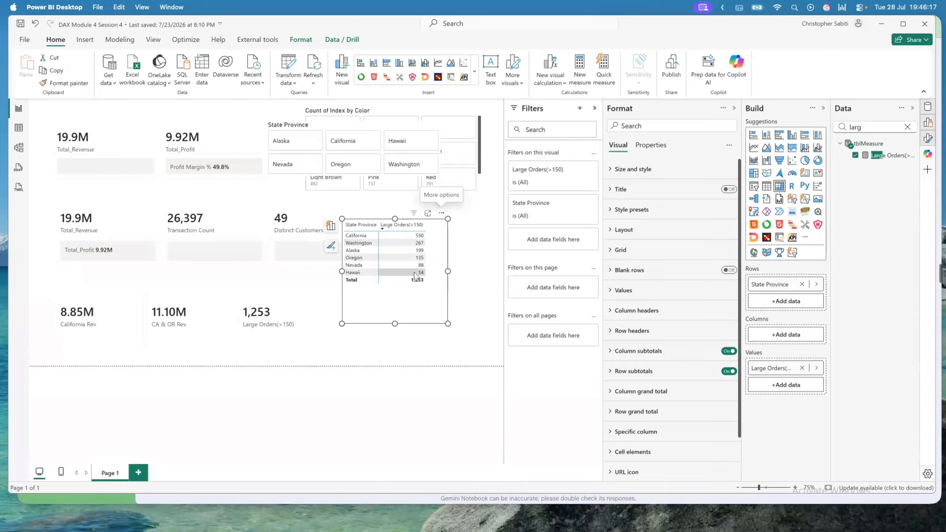
# Change the Quantity threshold in the Large Orders(>150) formula to 200, commit it, close the formula editor and clear the field search
pyautogui.click(893, 161)
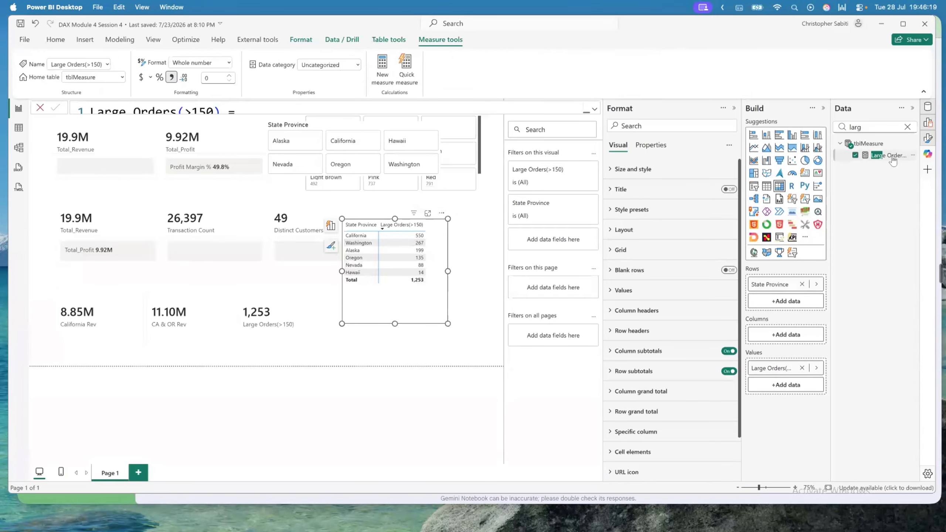
pyautogui.click(595, 111)
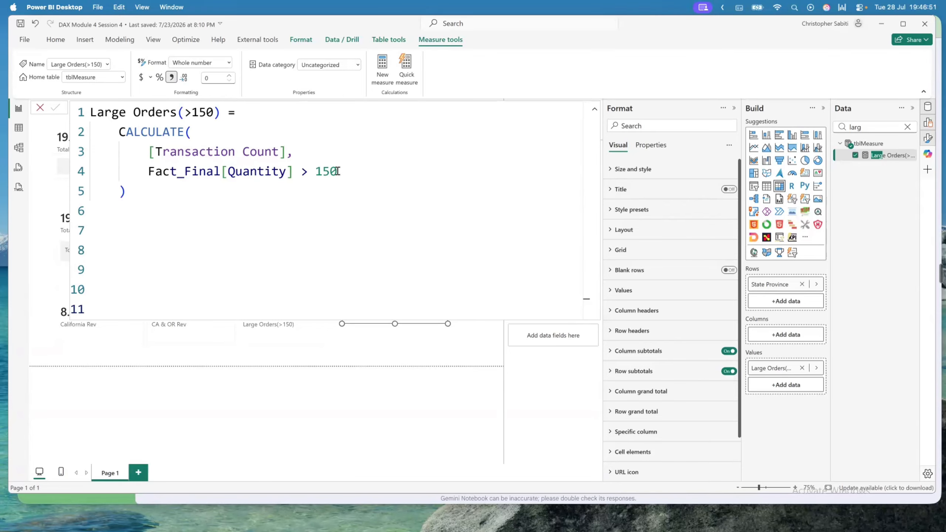
pyautogui.moveTo(335, 171); pyautogui.dragTo(320, 169)
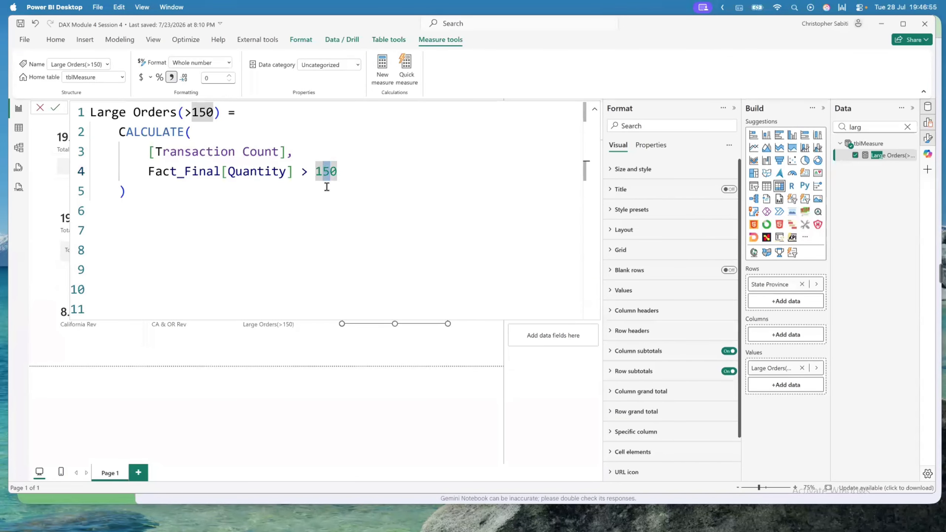
pyautogui.write('0')
pyautogui.write('20')
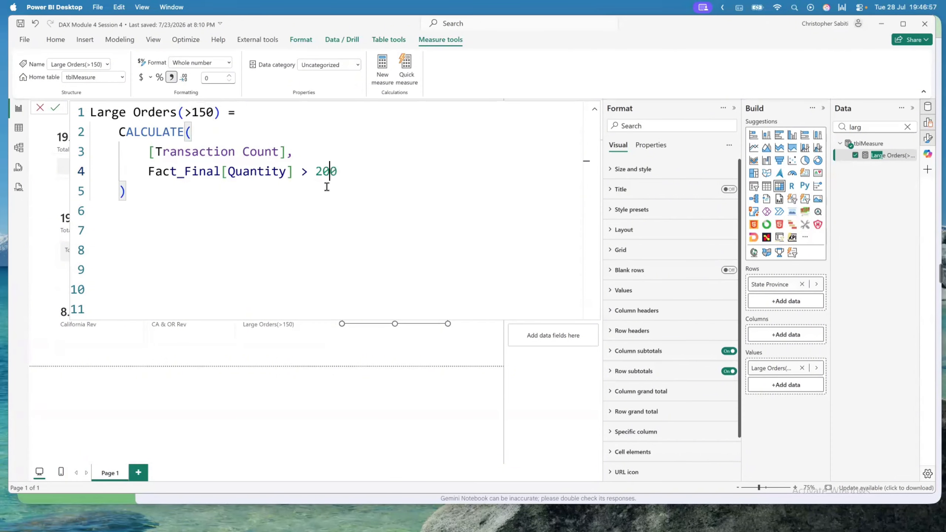
pyautogui.click(54, 109)
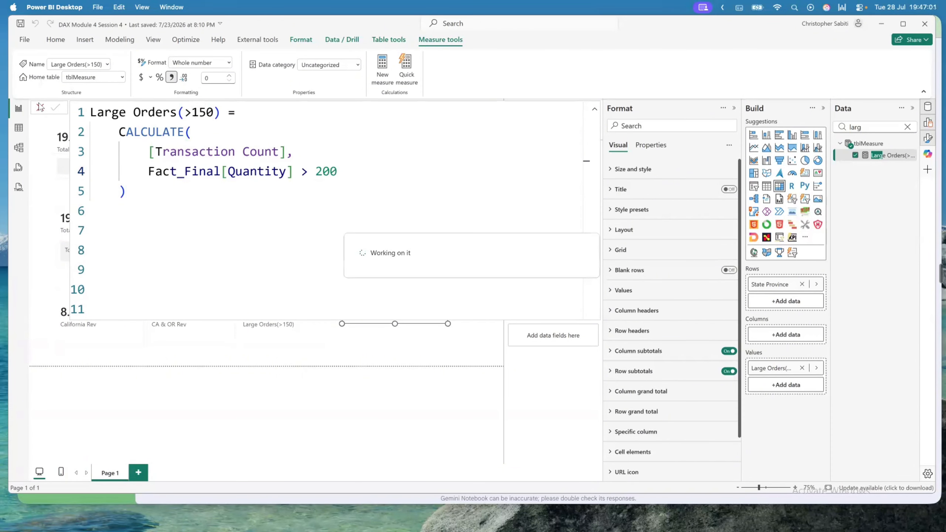
pyautogui.click(40, 109)
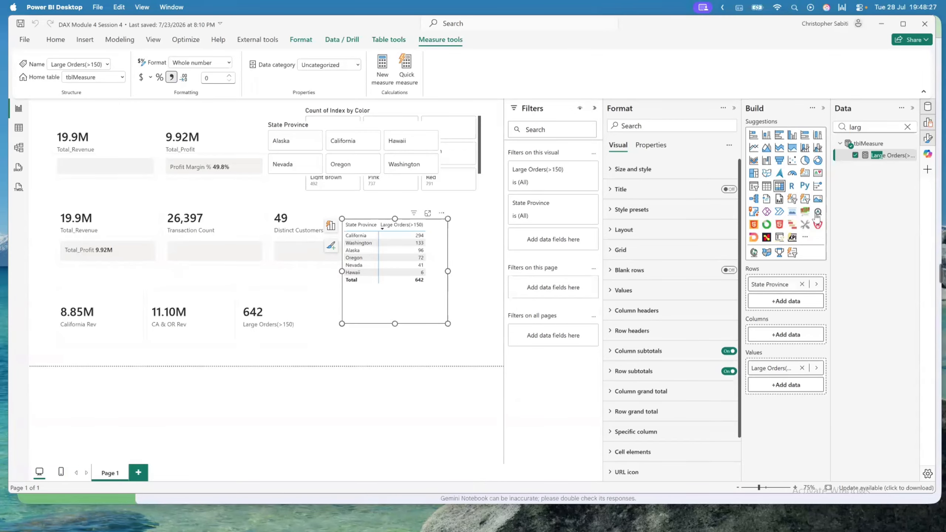
pyautogui.click(908, 127)
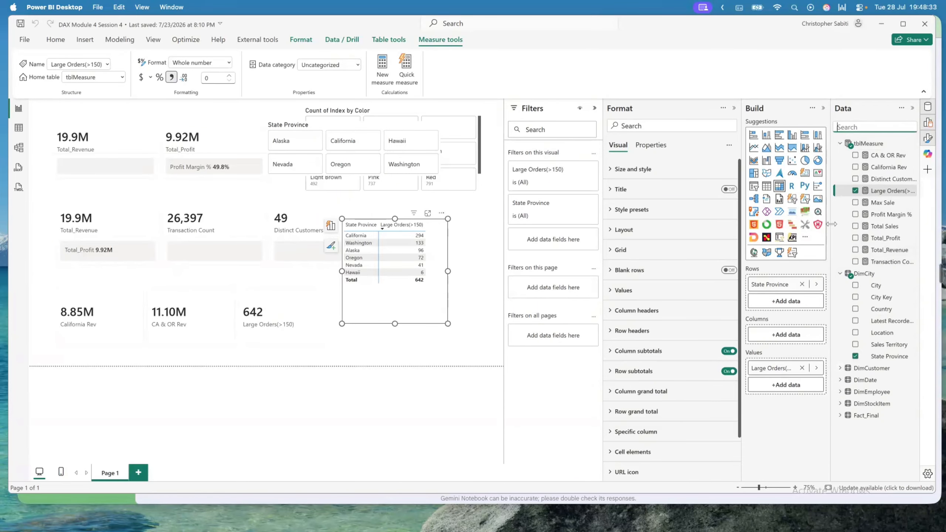
# Widen the Data pane, switch to Model view and collapse Expressions, Relationships and Tables in the semantic model tree, keeping Measures expanded
pyautogui.moveTo(831, 224); pyautogui.dragTo(756, 224)
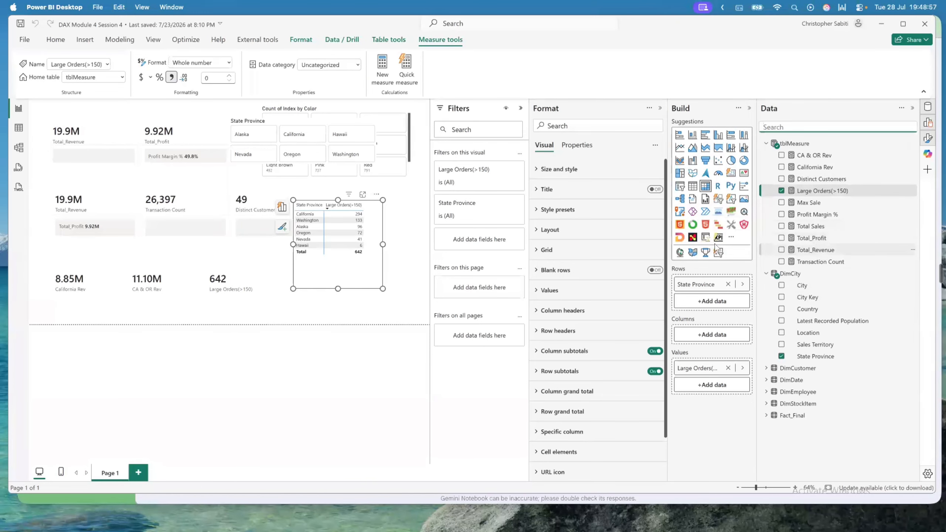
pyautogui.click(19, 148)
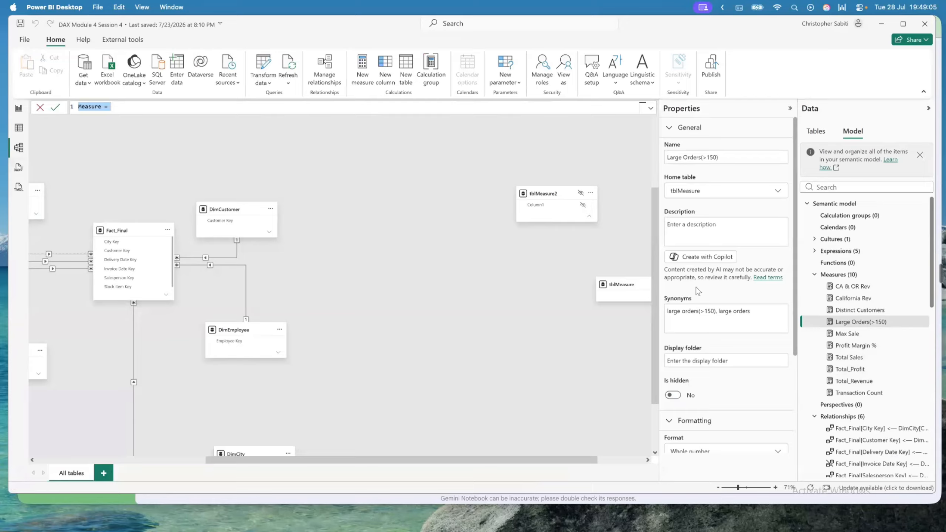
pyautogui.click(815, 275)
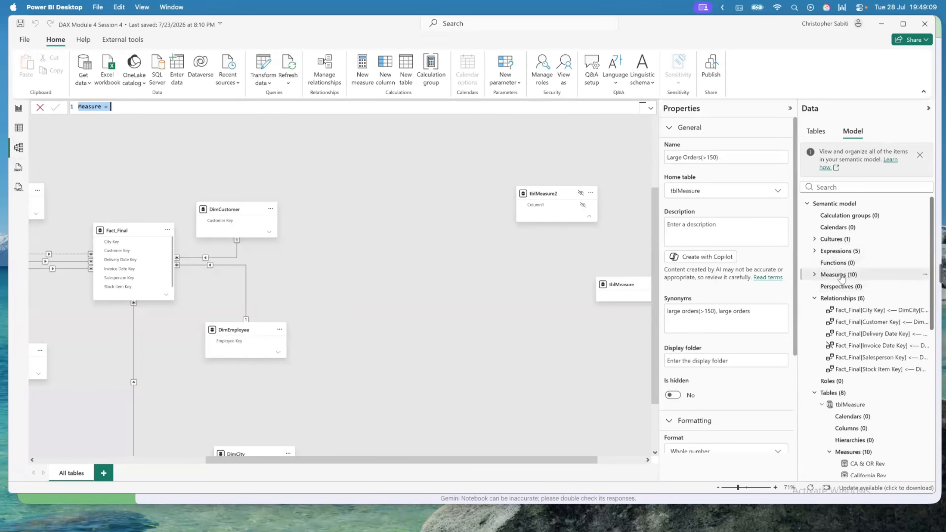
pyautogui.click(814, 251)
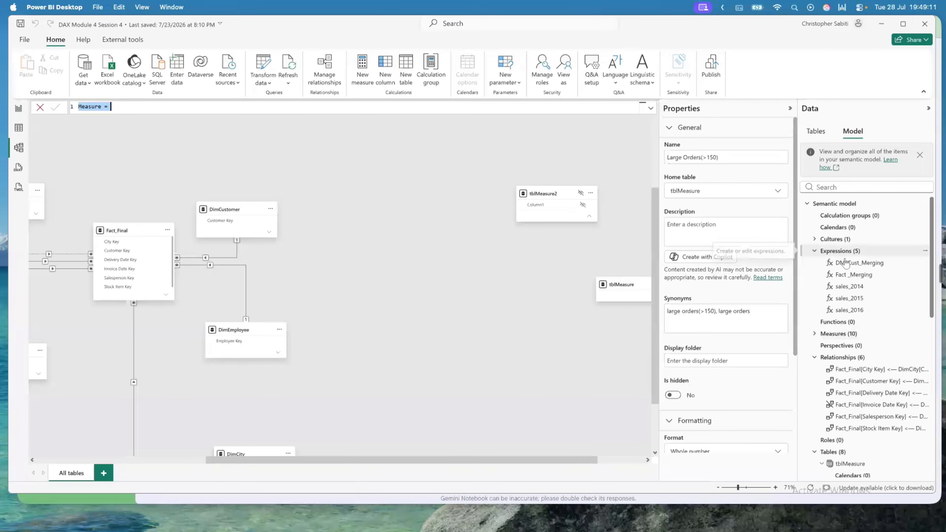
pyautogui.click(814, 250)
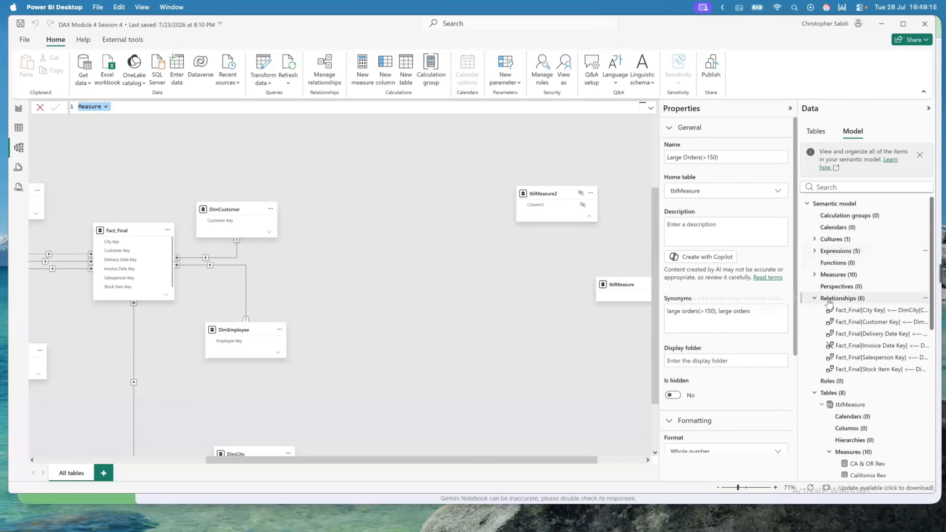
pyautogui.click(814, 297)
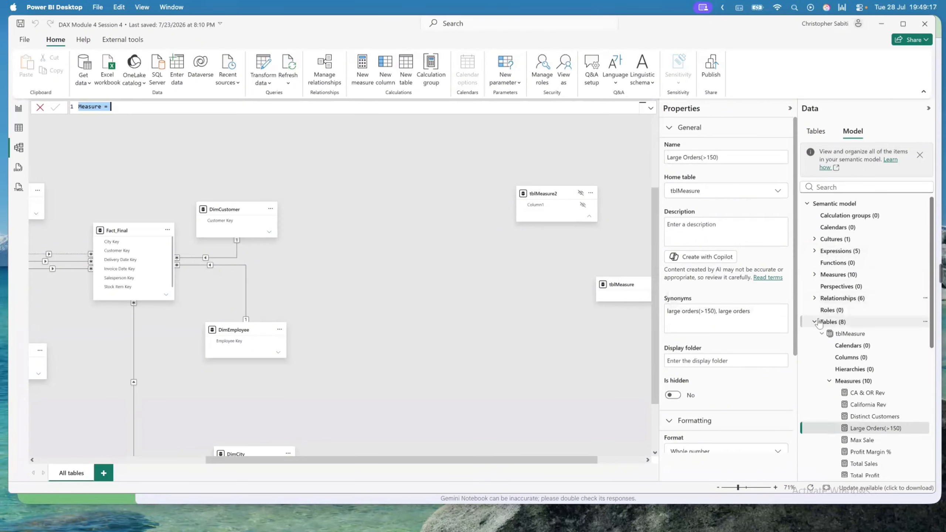
pyautogui.click(815, 321)
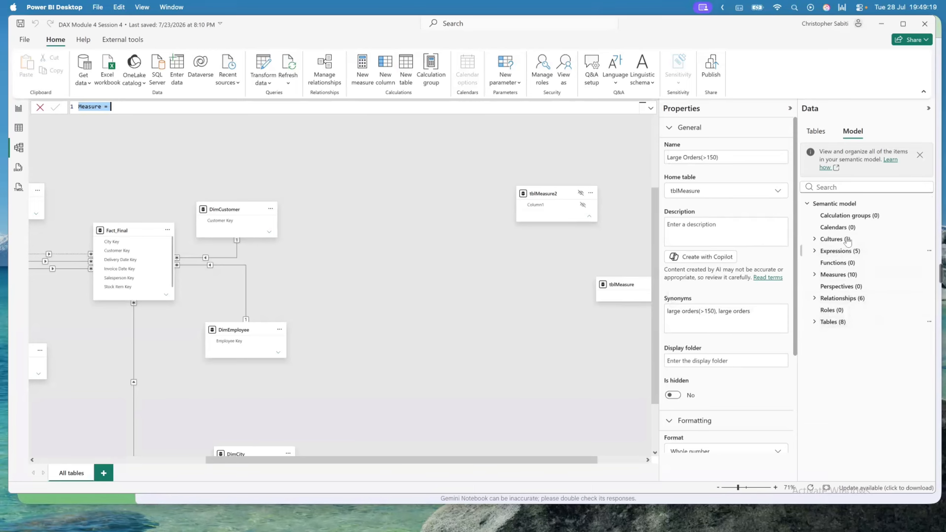
pyautogui.click(816, 275)
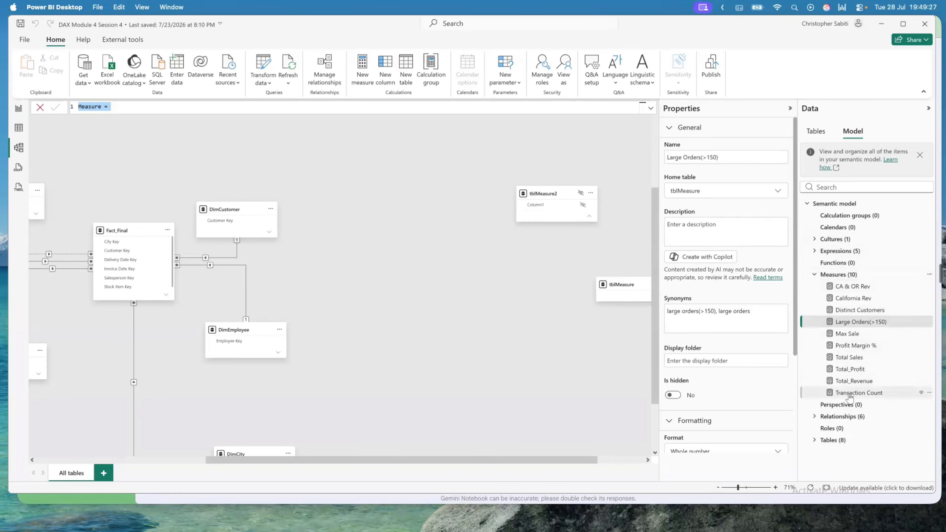
# Give the Total Sales measure the description "Is the total sales for the whole company"
pyautogui.click(849, 357)
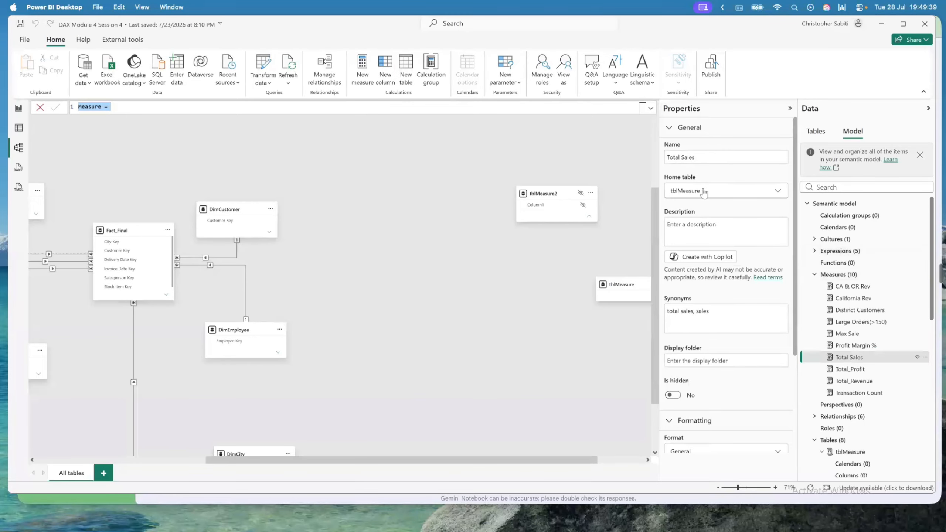
pyautogui.click(692, 225)
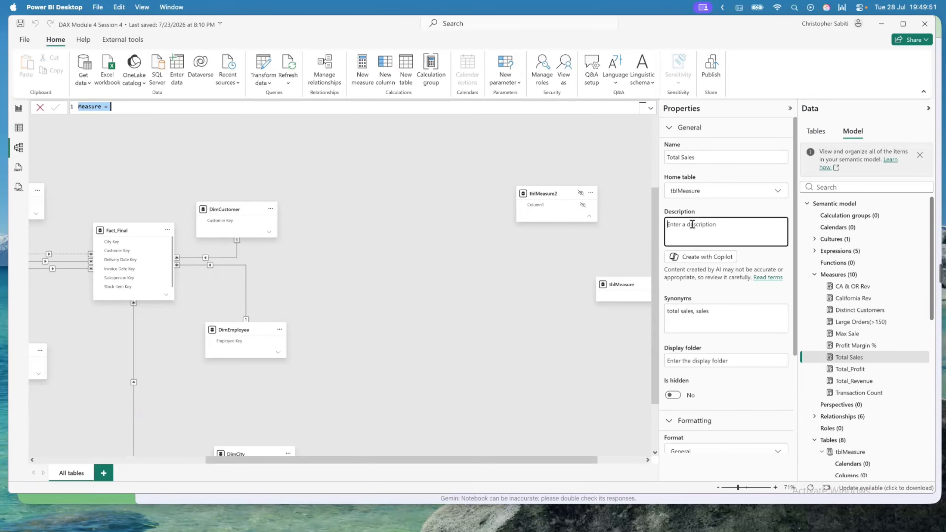
pyautogui.click(699, 231)
pyautogui.click(701, 228)
pyautogui.write('Is the total sales for the whole compan')
pyautogui.write('y')
pyautogui.click(688, 310)
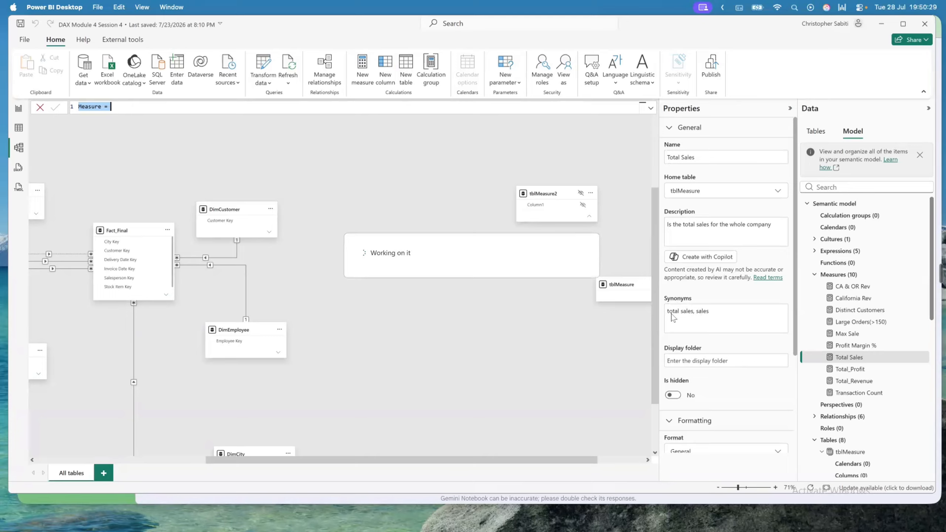
# Review the Total Sales measure's synonyms and set its display folder to Totals
pyautogui.moveTo(714, 313); pyautogui.dragTo(649, 313)
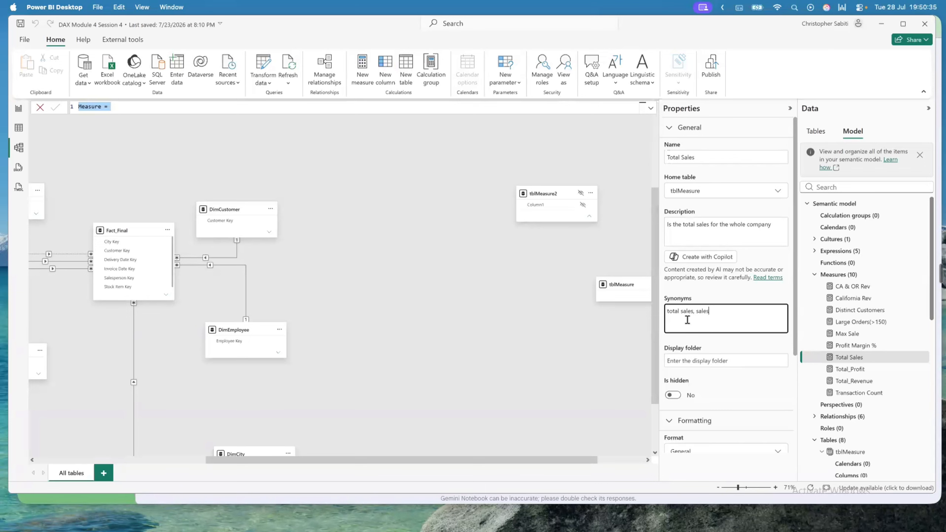
pyautogui.moveTo(730, 313); pyautogui.dragTo(662, 321)
pyautogui.click(690, 361)
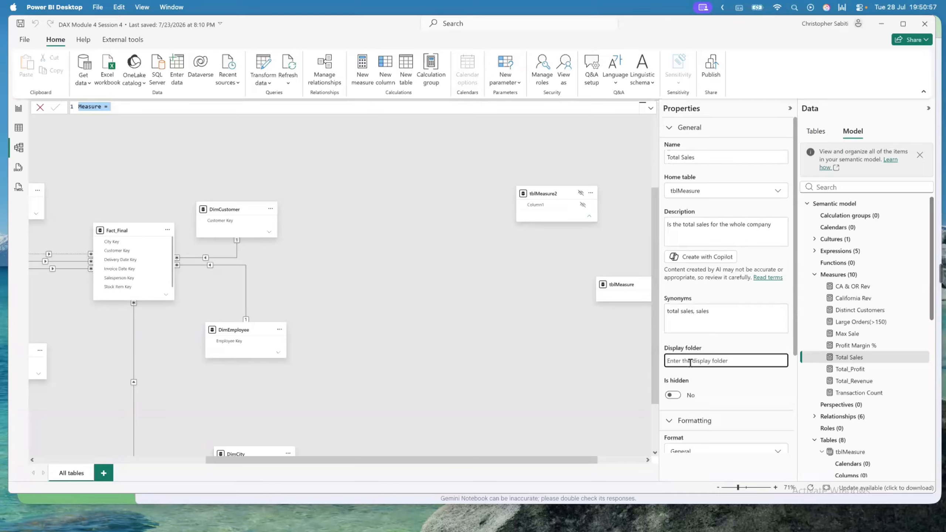
pyautogui.click(690, 363)
pyautogui.write('Totals')
pyautogui.scroll(-3, 712, 374)
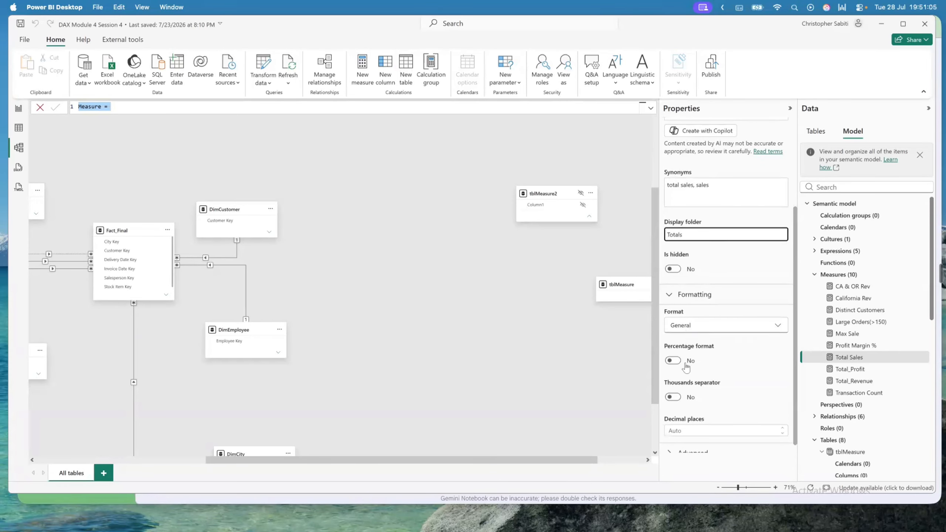
pyautogui.scroll(-1, 687, 402)
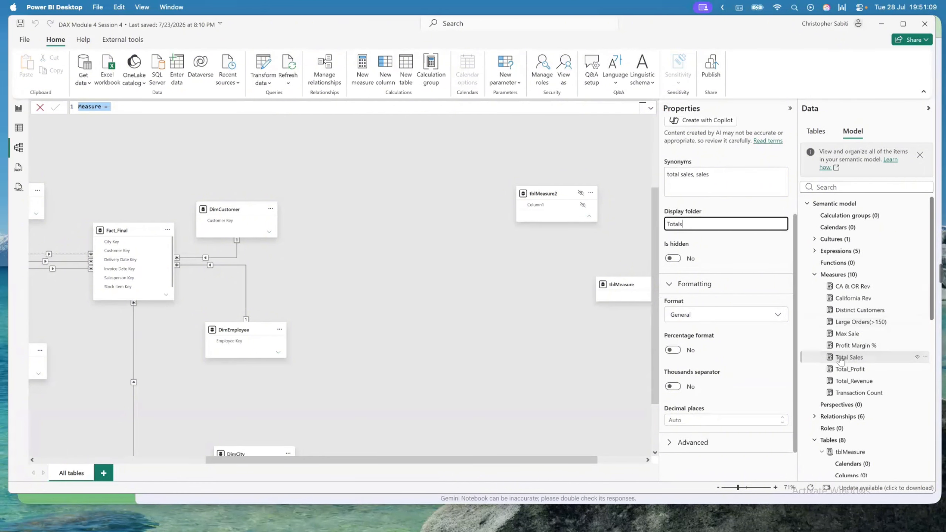
pyautogui.scroll(1, 713, 338)
pyautogui.scroll(1, 713, 338)
pyautogui.click(728, 271)
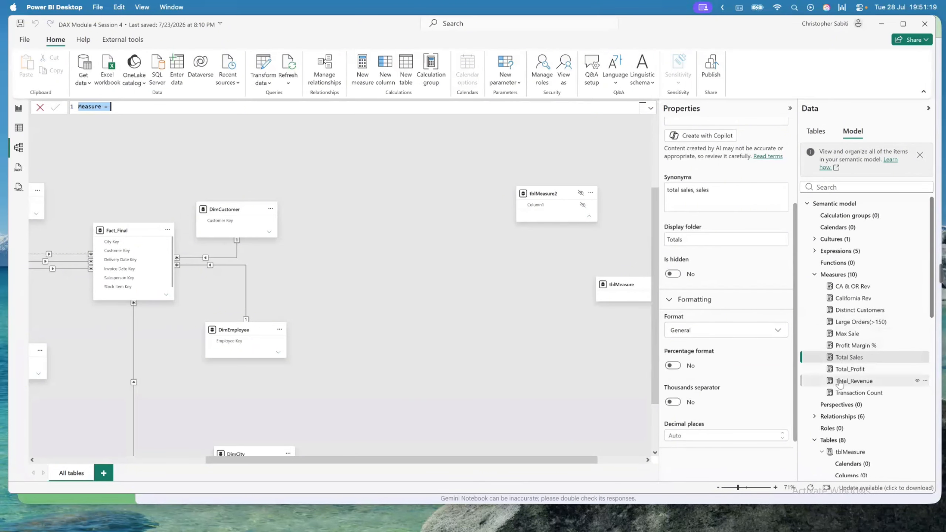
# Return to Report view and inspect the Totals folder under tblMeasure, including its contents and available options
pyautogui.click(19, 109)
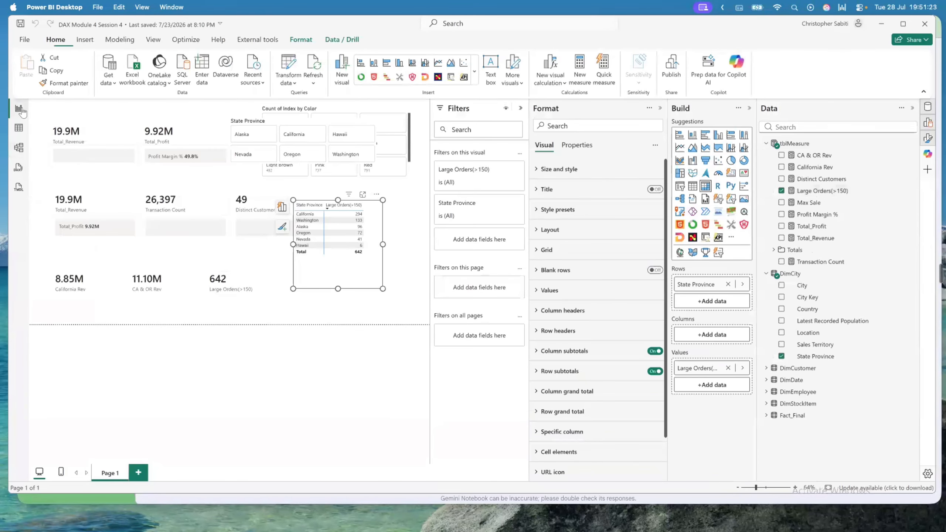
pyautogui.click(774, 251)
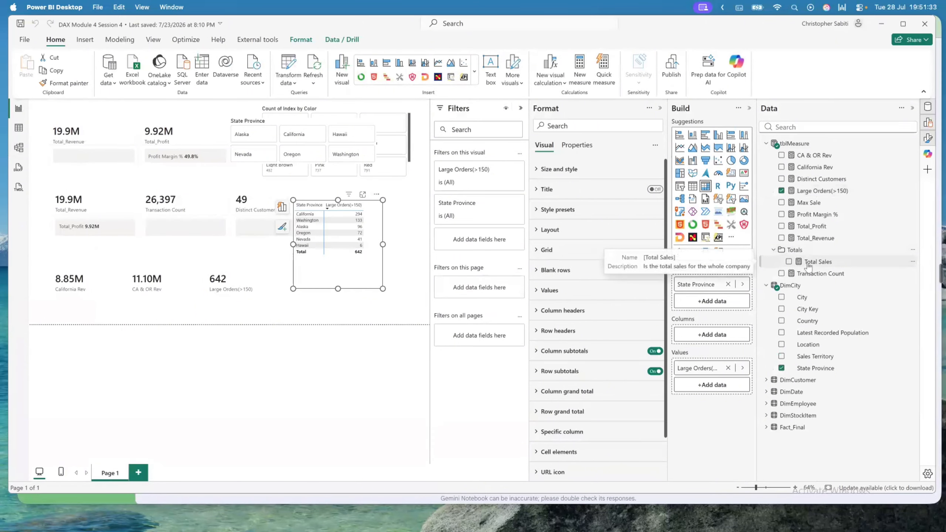
pyautogui.click(912, 253)
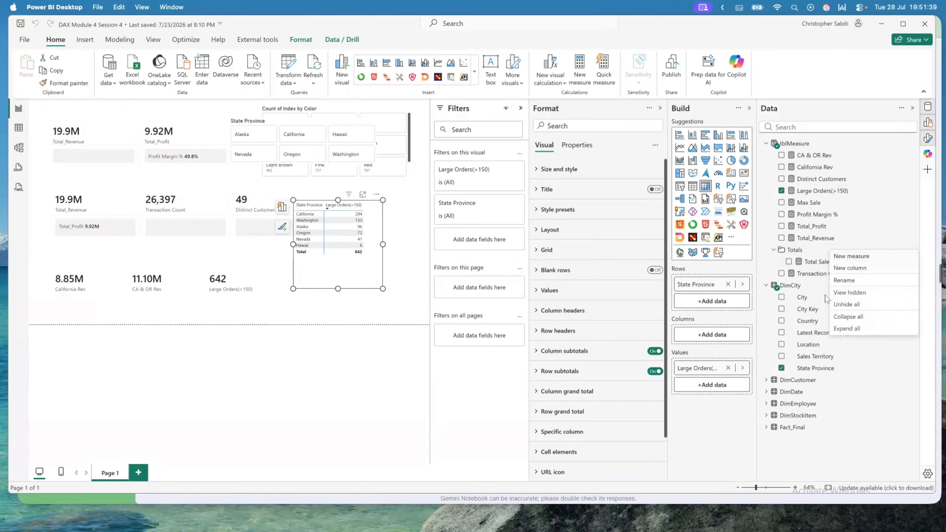
pyautogui.click(773, 252)
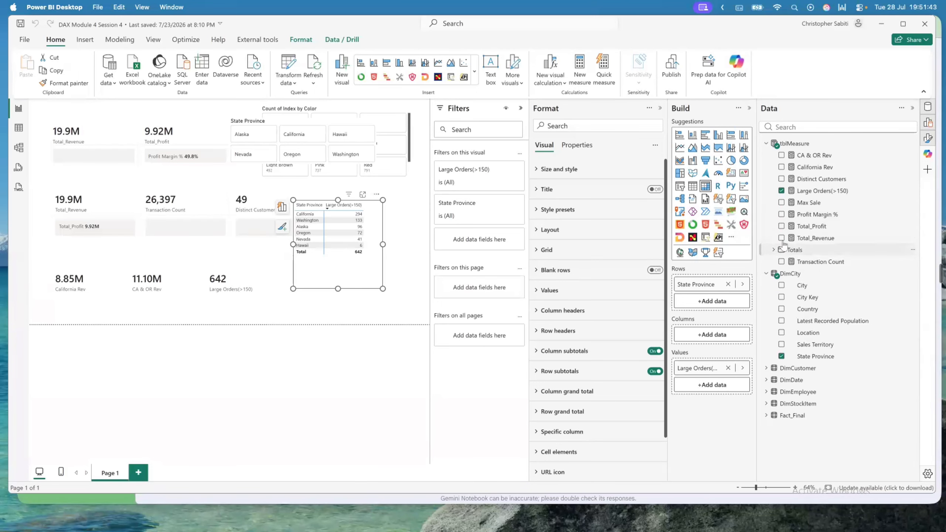
# Try to move the Transaction Count measure directly into the Totals folder in Report view
pyautogui.click(20, 147)
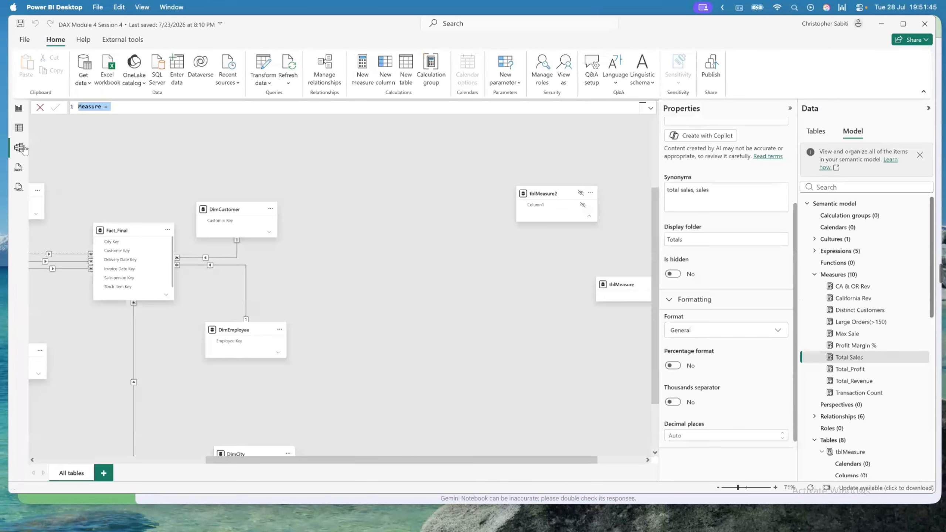
pyautogui.click(18, 108)
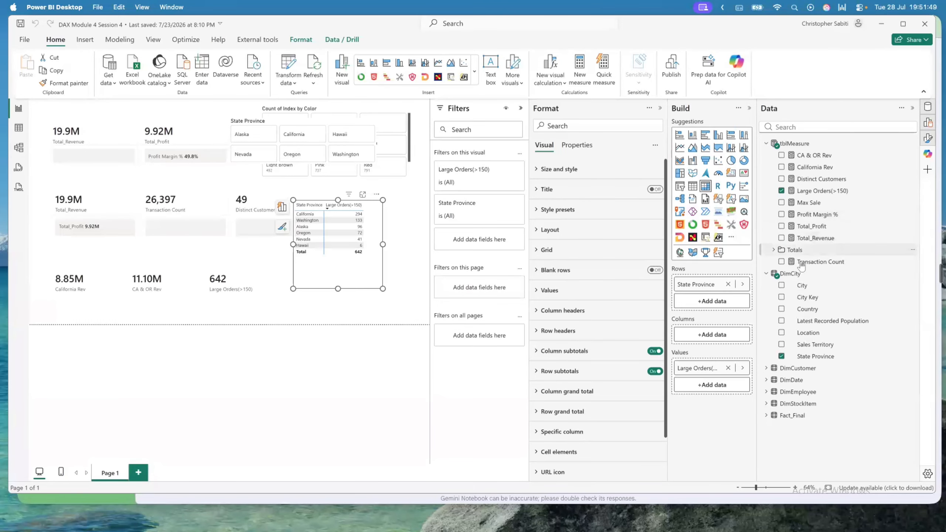
pyautogui.moveTo(796, 261); pyautogui.dragTo(797, 249)
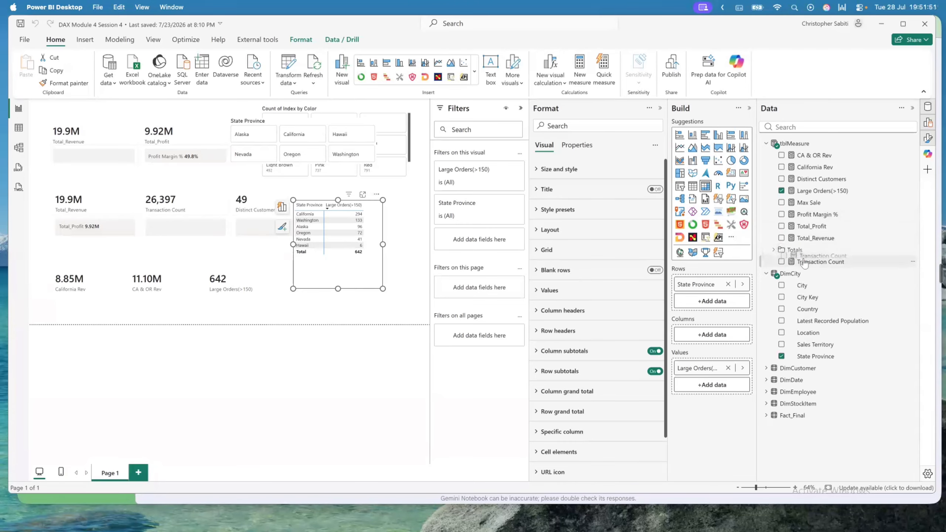
# In Model view, assign Total_Profit, Total_Revenue and Transaction Count together to the display folder Totals
pyautogui.click(18, 148)
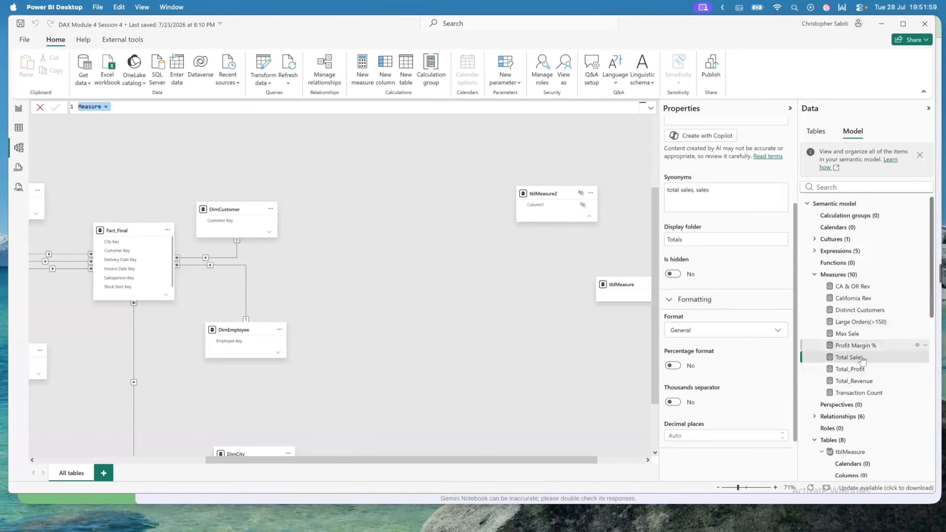
pyautogui.click(682, 241)
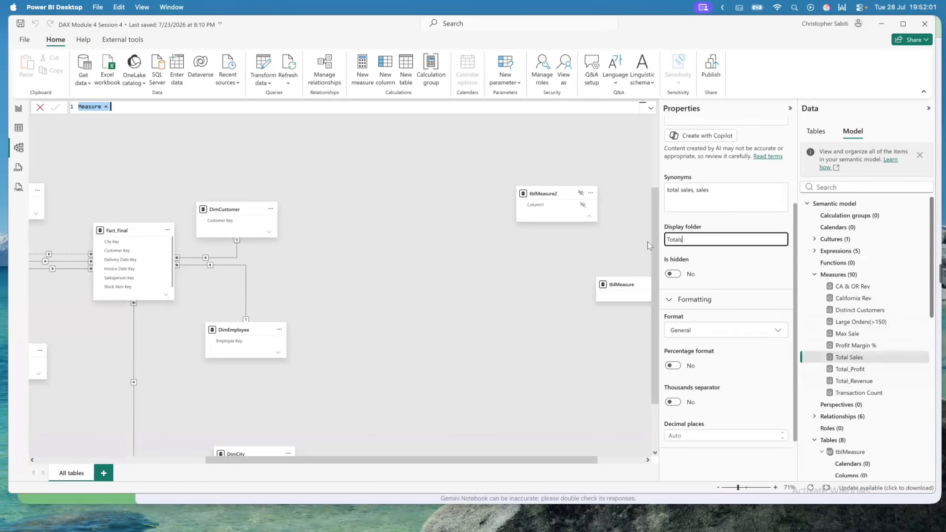
pyautogui.moveTo(686, 240); pyautogui.dragTo(662, 239)
pyautogui.click(852, 370)
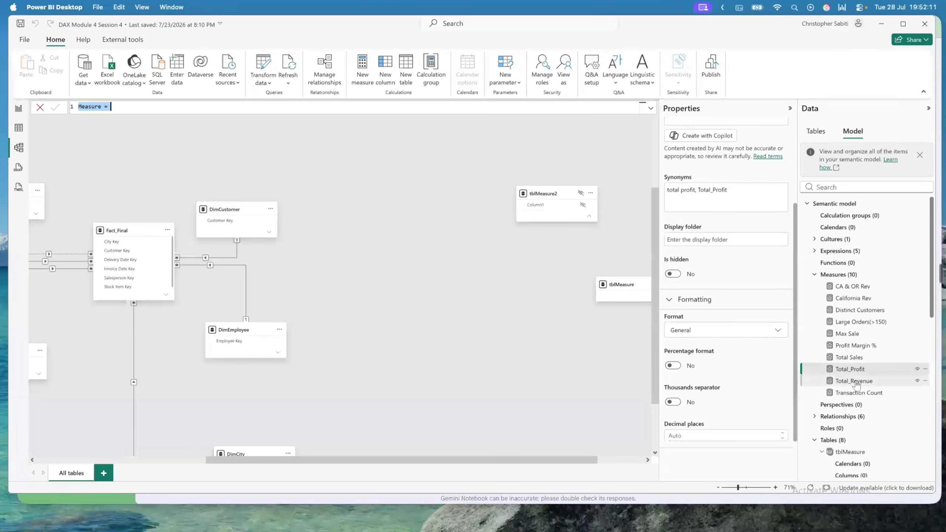
pyautogui.keyDown('ctrl'); pyautogui.click(857, 382); pyautogui.keyUp('ctrl')
pyautogui.keyDown('ctrl'); pyautogui.click(859, 392); pyautogui.keyUp('ctrl')
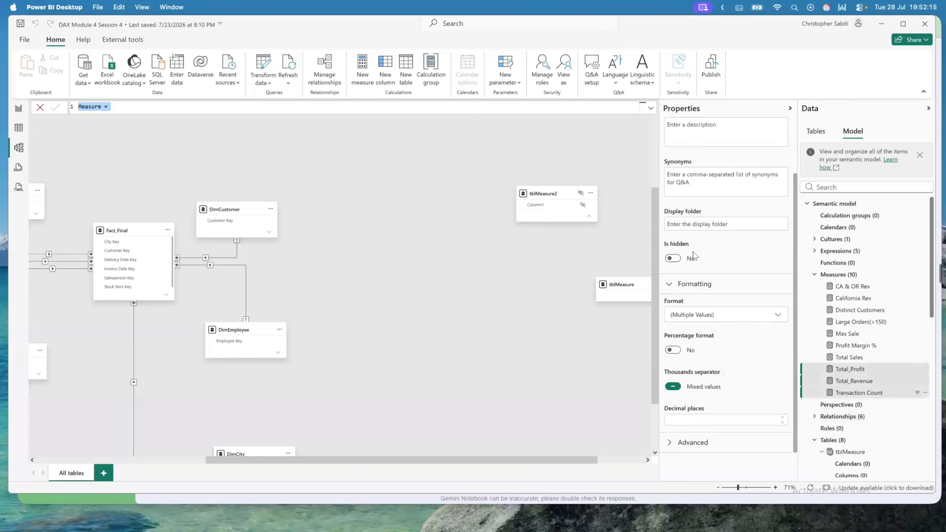
pyautogui.click(687, 225)
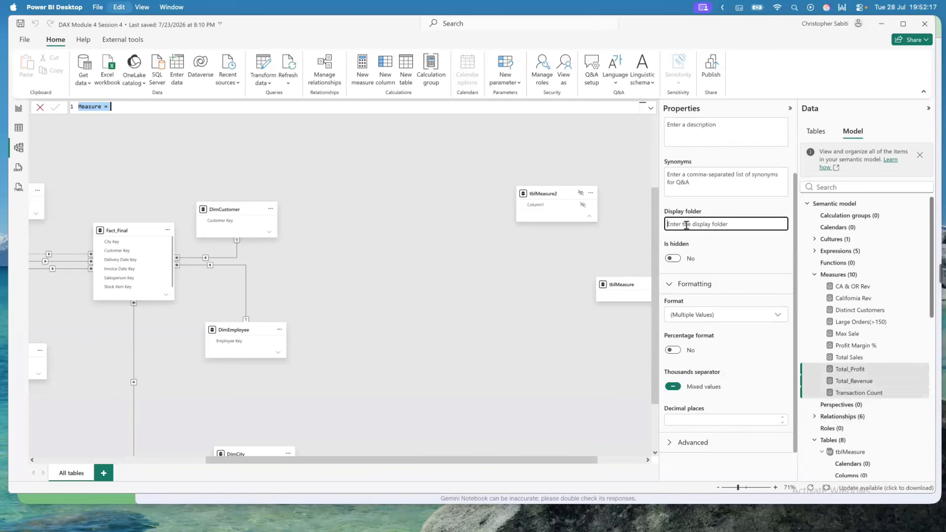
pyautogui.write('Totals')
pyautogui.press('Return')
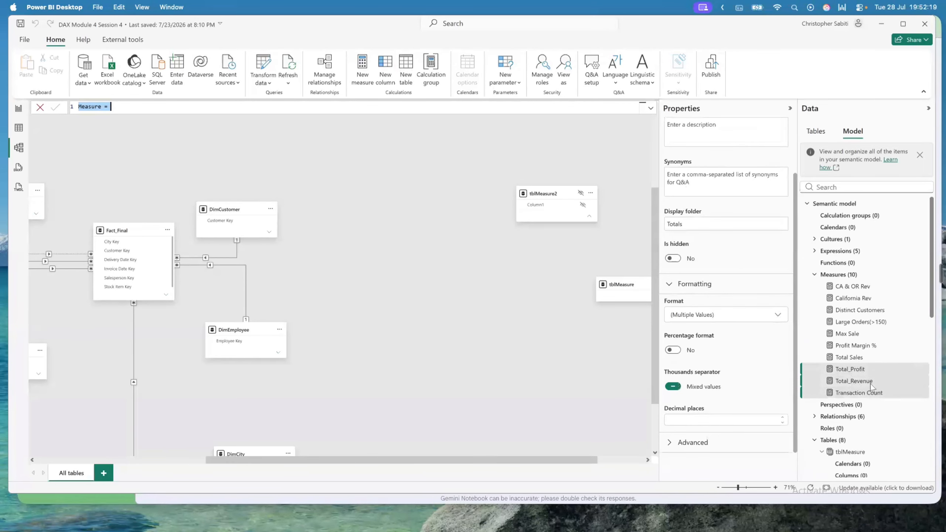
# Check which measures the Totals folder contains in Report view, then collapse the folder
pyautogui.click(18, 109)
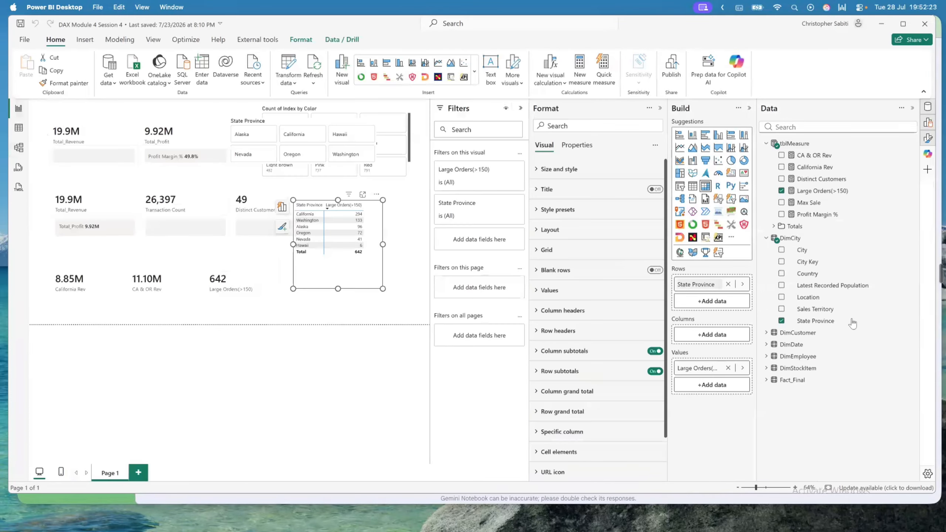
pyautogui.click(773, 226)
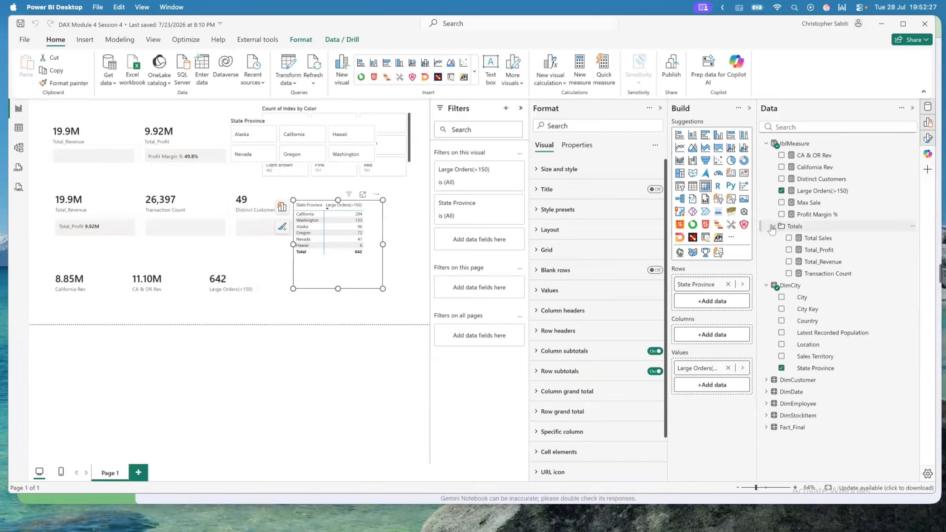
pyautogui.click(772, 227)
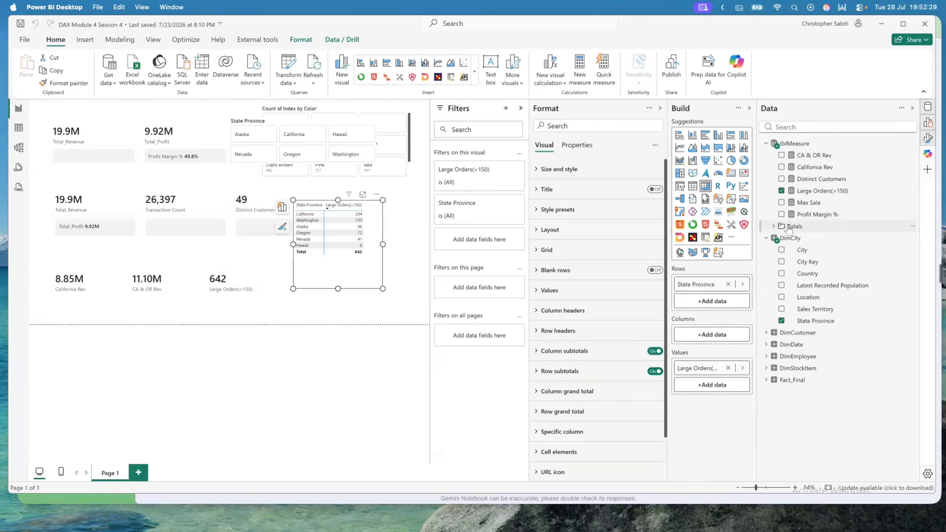
pyautogui.click(790, 227)
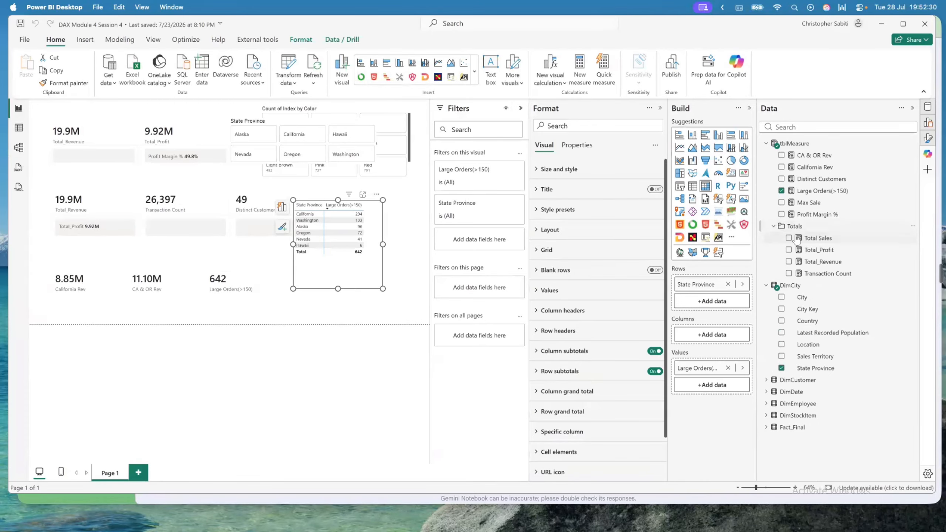
pyautogui.click(773, 226)
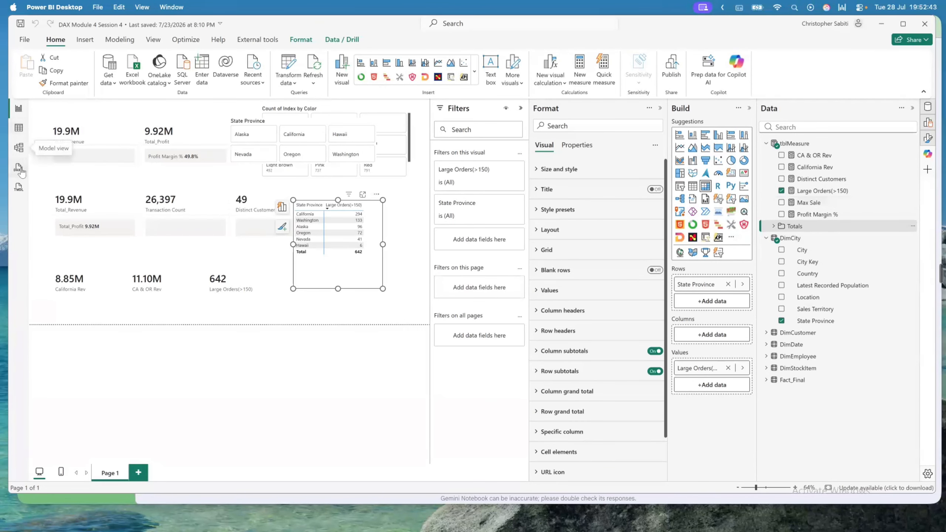
# In Model view, assign Large Orders(>150), Max Sale and Profit Margin % together to the display folder 2. Performance
pyautogui.click(18, 147)
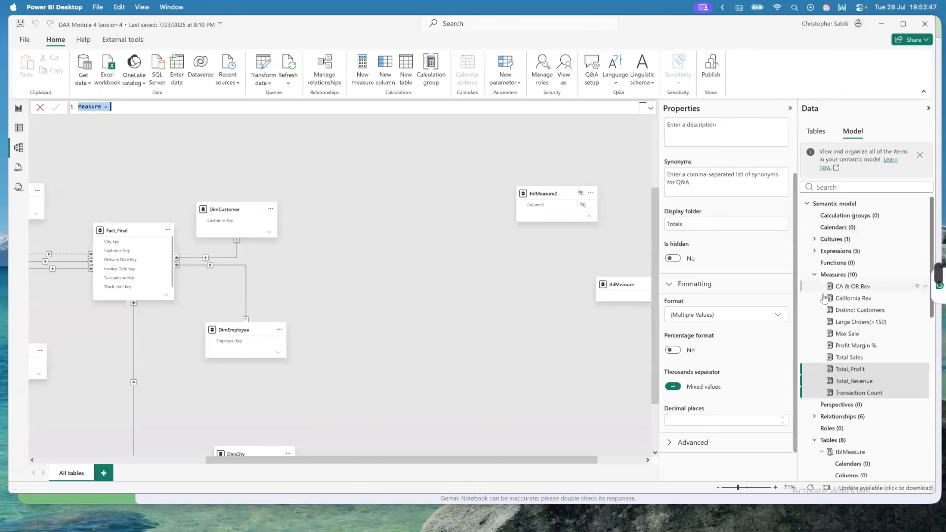
pyautogui.click(848, 350)
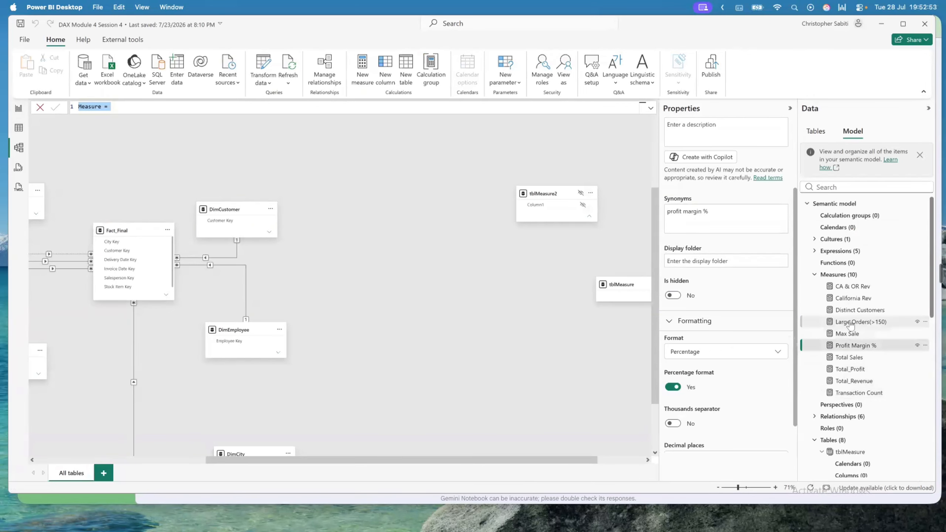
pyautogui.keyDown('ctrl'); pyautogui.click(850, 322); pyautogui.keyUp('ctrl')
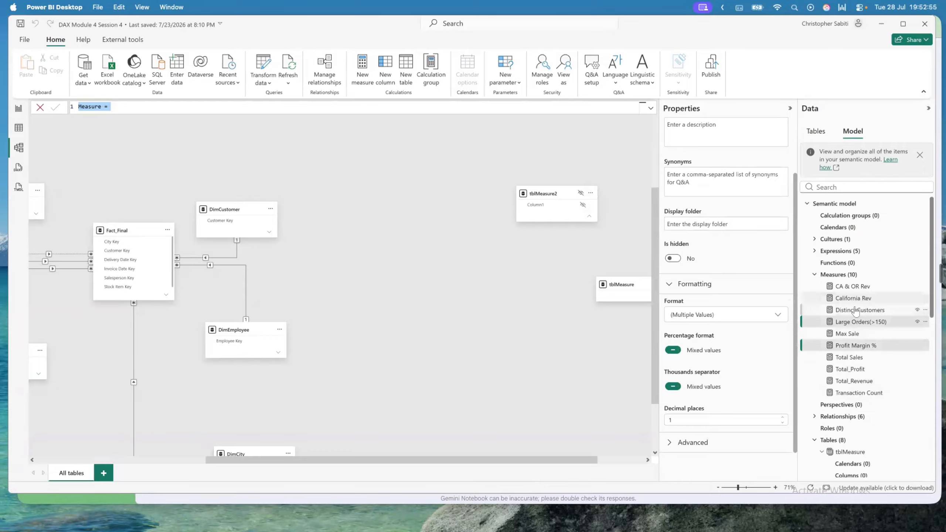
pyautogui.keyDown('shift'); pyautogui.click(853, 335); pyautogui.keyUp('shift')
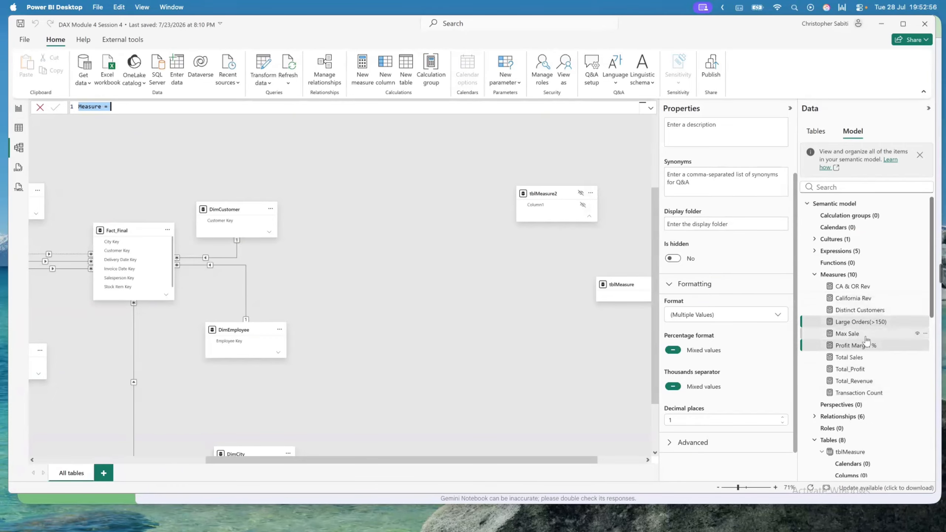
pyautogui.keyDown('ctrl'); pyautogui.click(908, 348); pyautogui.keyUp('ctrl')
pyautogui.click(709, 224)
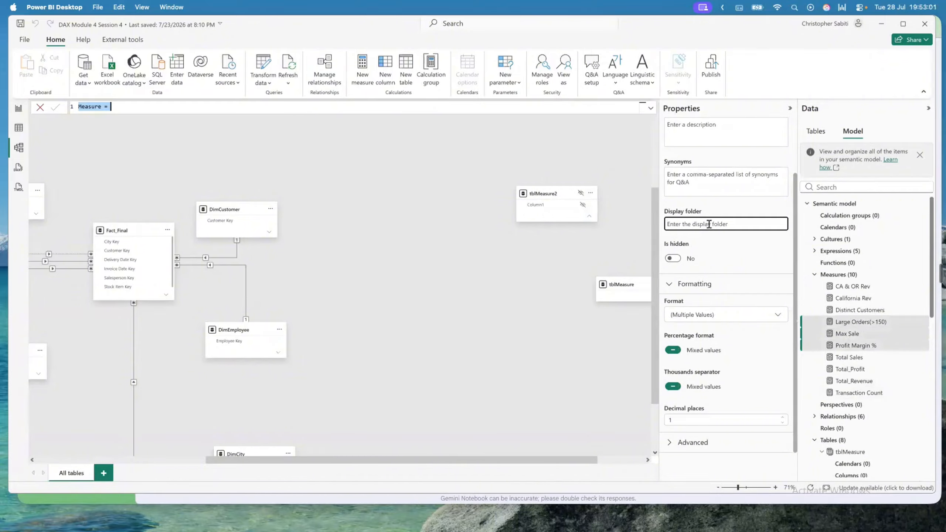
pyautogui.write('2. Performance')
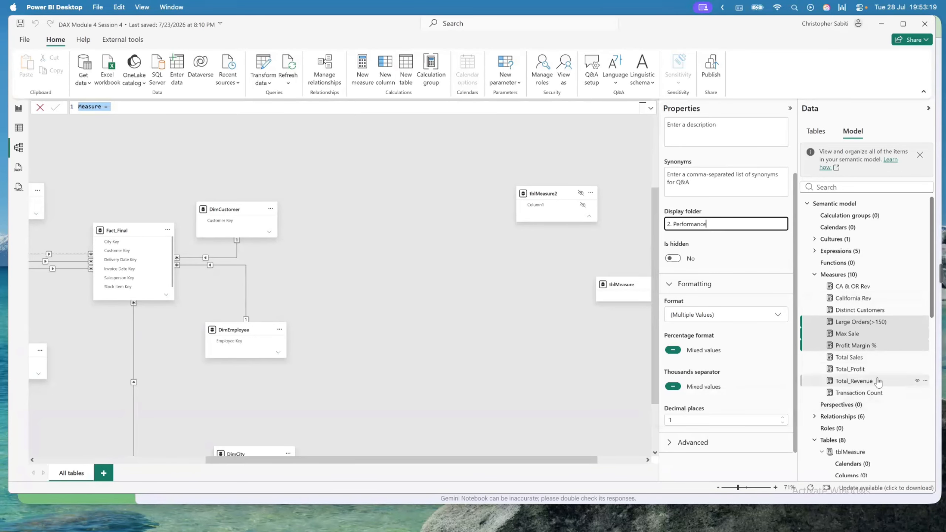
# Change the display folder of Total Sales, Total_Profit, Total_Revenue and Transaction Count to 1. Totals
pyautogui.click(855, 358)
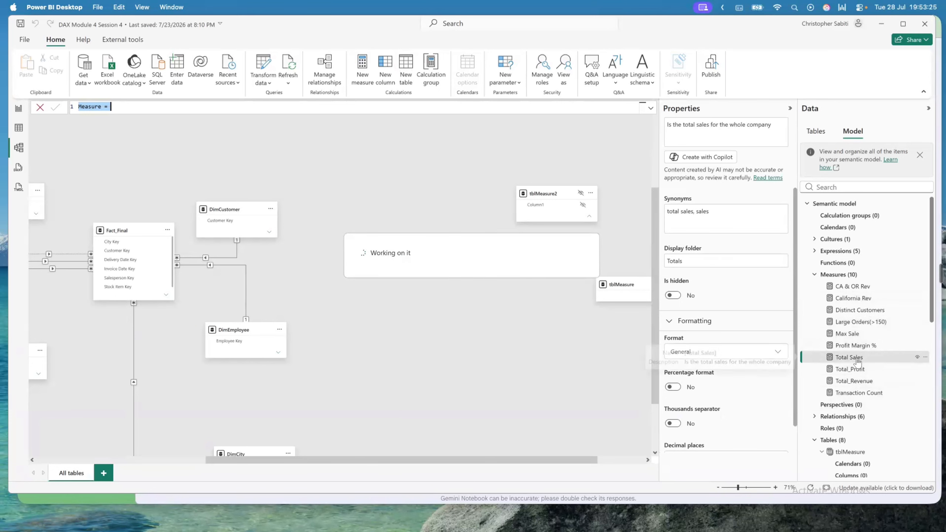
pyautogui.keyDown('shift'); pyautogui.click(856, 382); pyautogui.keyUp('shift')
pyautogui.keyDown('shift'); pyautogui.click(857, 392); pyautogui.keyUp('shift')
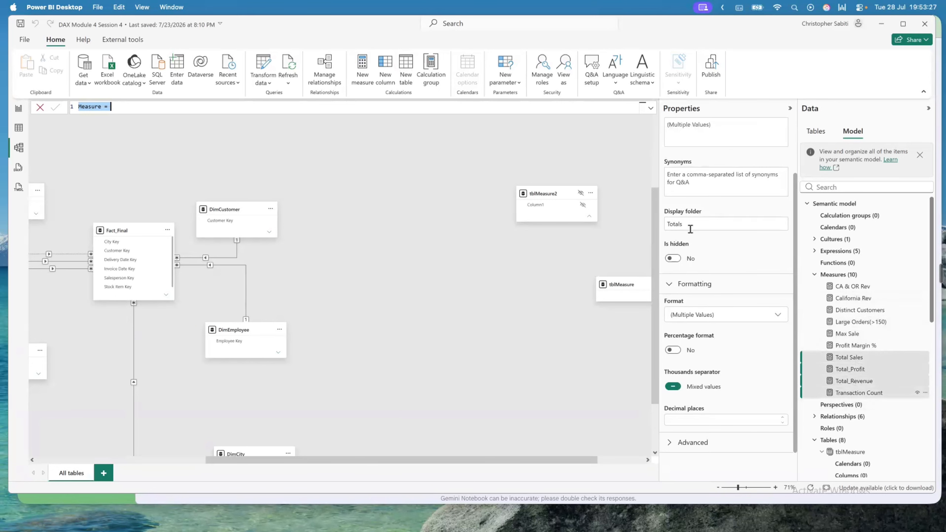
pyautogui.click(667, 223)
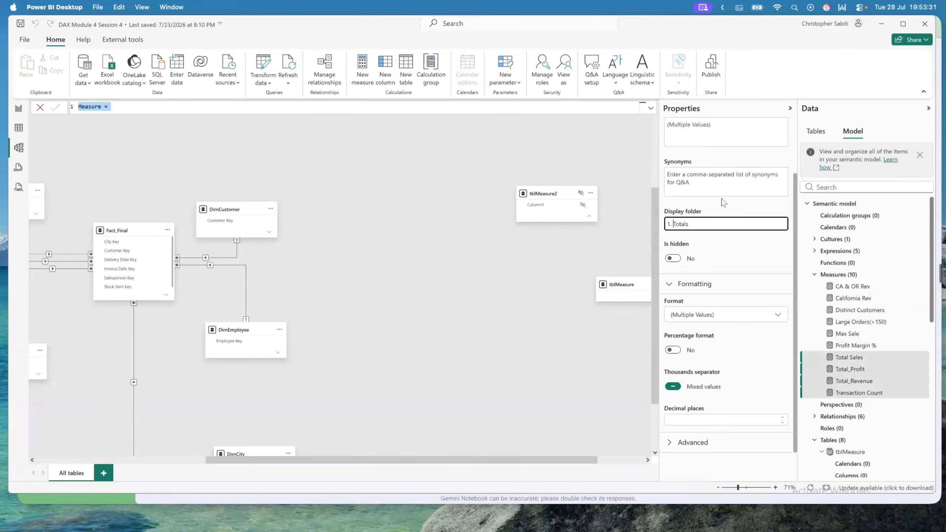
# Assign CA & OR Rev, California Rev and Distinct Customers to the display folder 3. Exceptions, and discard the unfinished measure formula
pyautogui.click(857, 298)
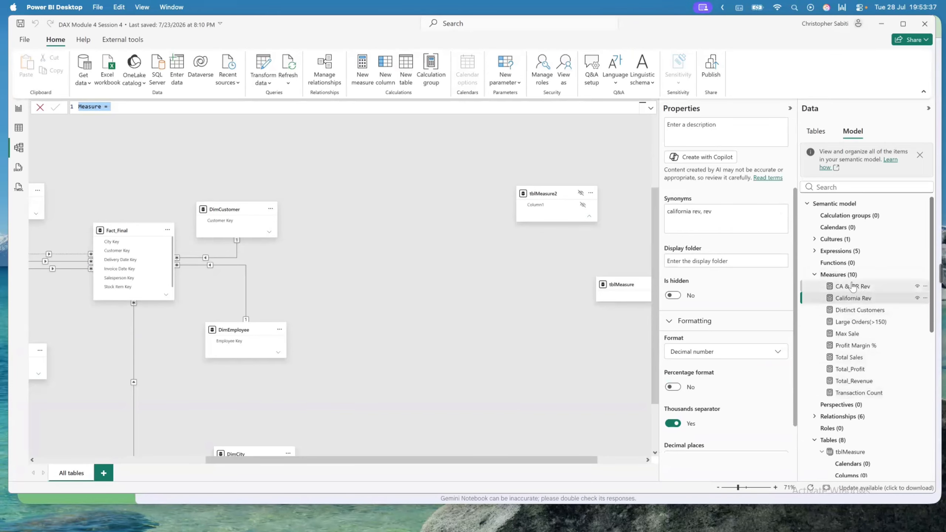
pyautogui.click(885, 309)
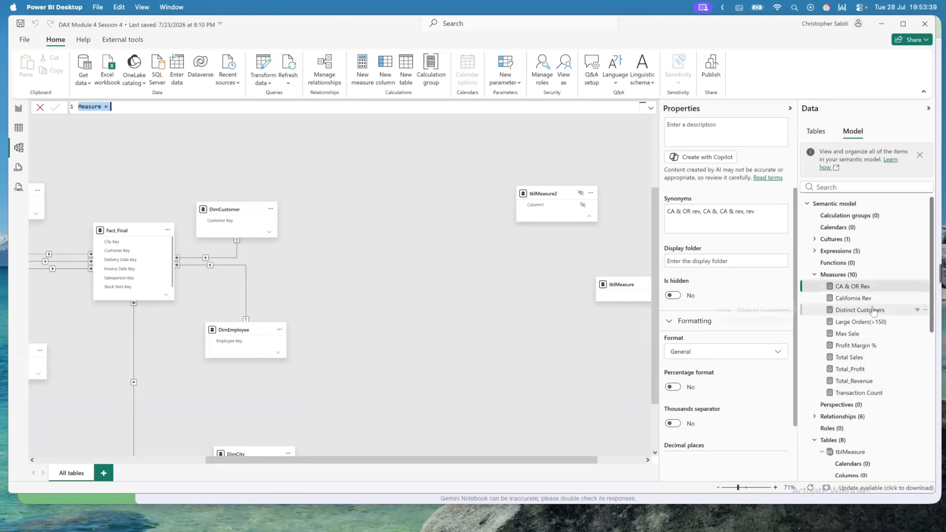
pyautogui.keyDown('shift'); pyautogui.click(860, 289); pyautogui.keyUp('shift')
pyautogui.keyDown('ctrl'); pyautogui.click(884, 293); pyautogui.keyUp('ctrl')
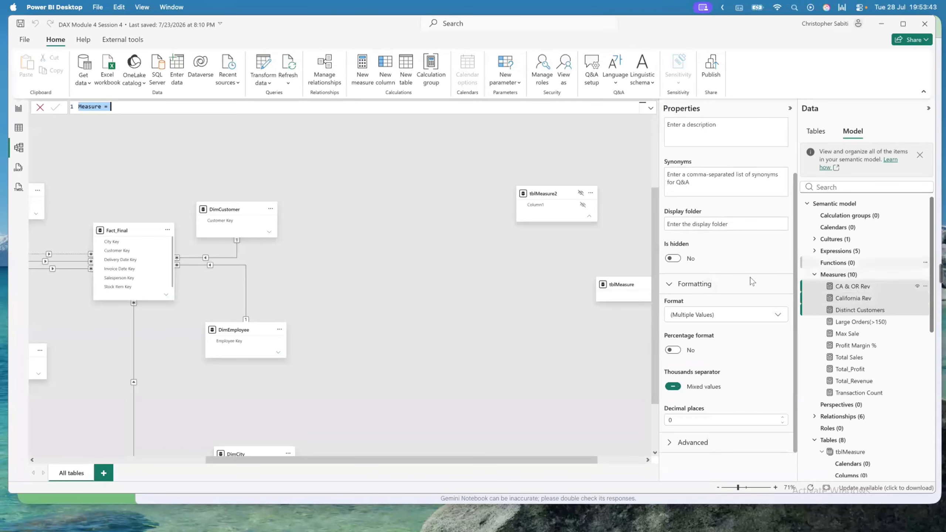
pyautogui.click(680, 224)
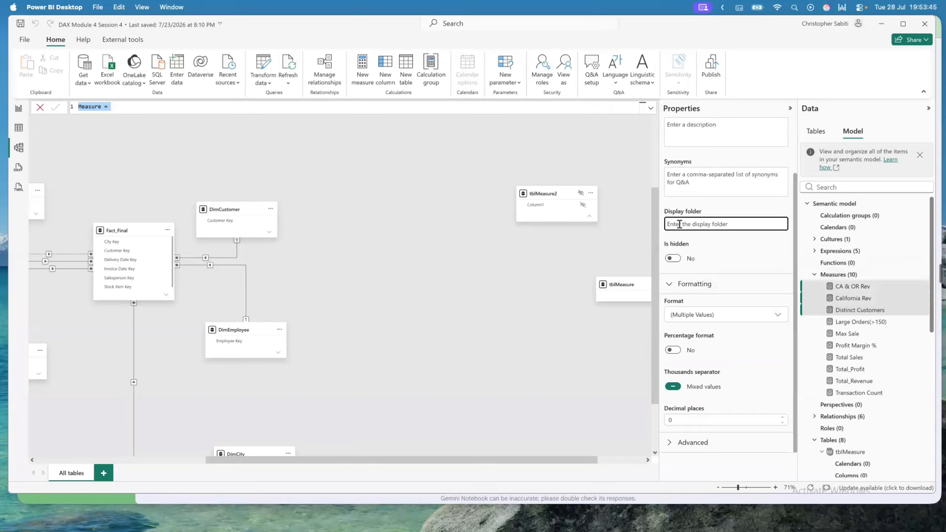
pyautogui.write('3. Exceptions')
pyautogui.press('Tab')
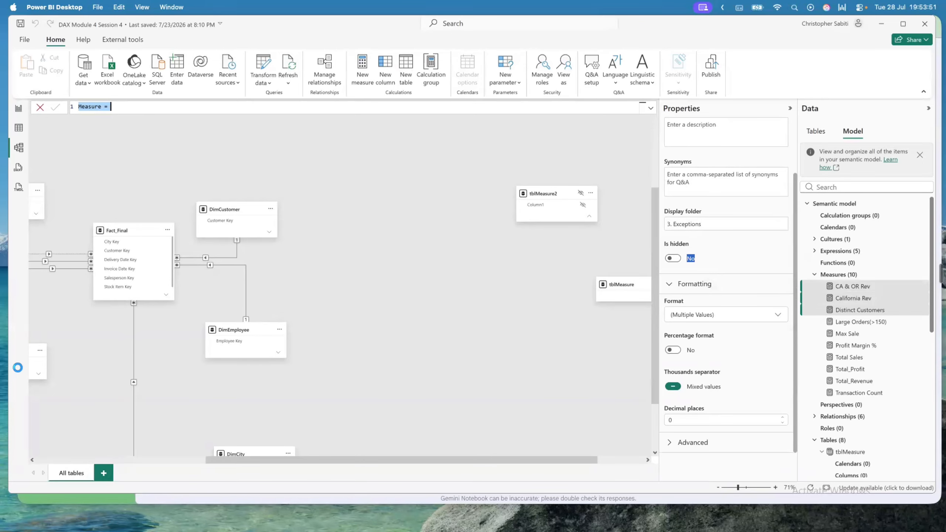
pyautogui.click(297, 173)
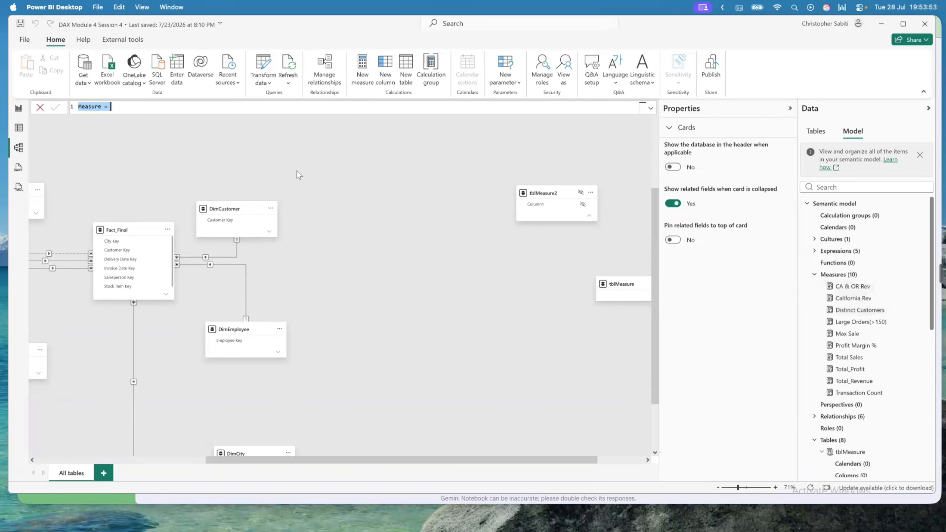
pyautogui.click(39, 109)
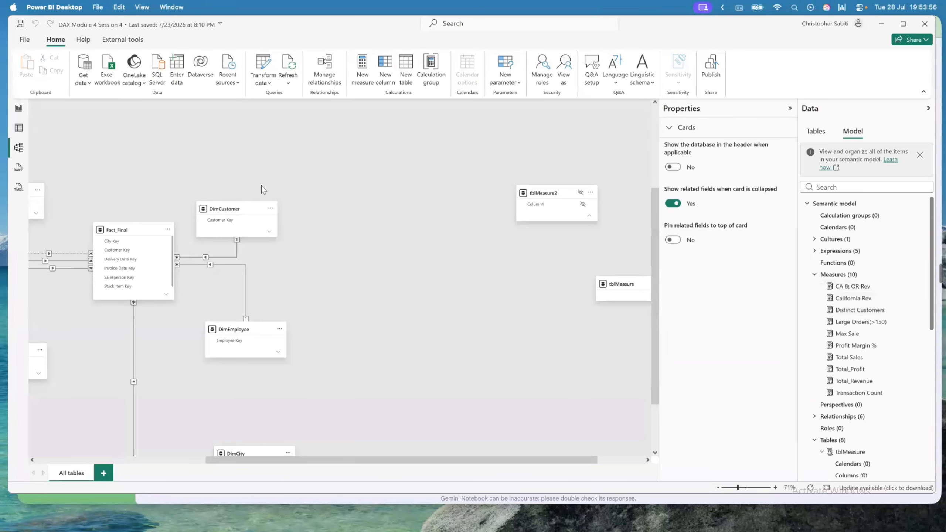
# Check the numbered display folders under tblMeasure in Report view, including the contents of 2. Performance
pyautogui.click(20, 110)
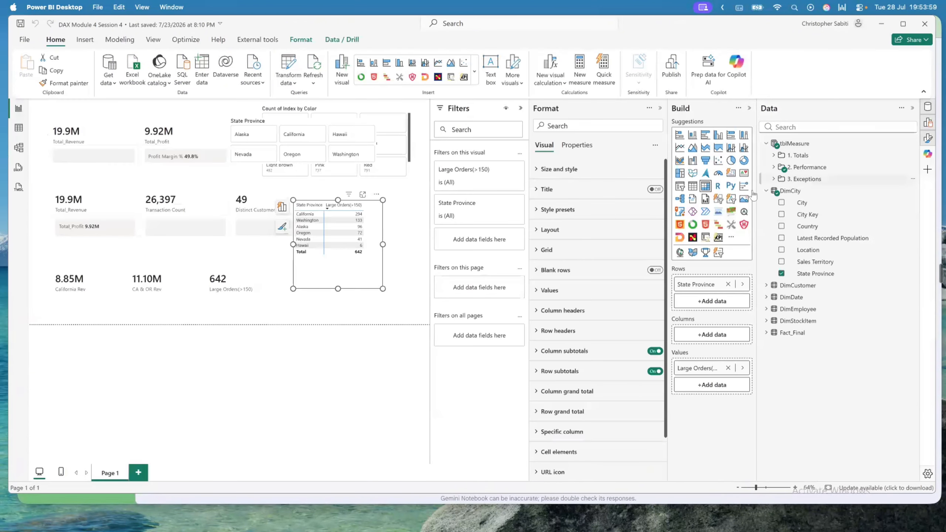
pyautogui.click(766, 190)
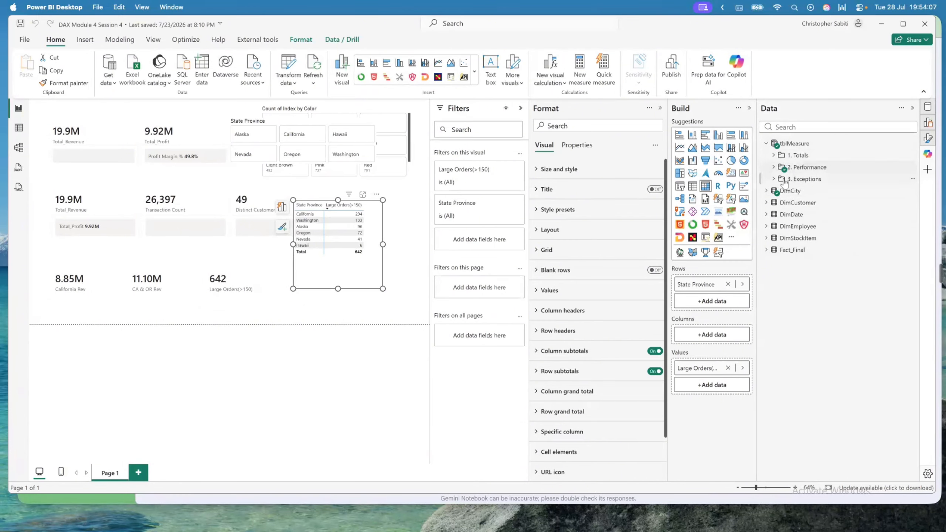
pyautogui.click(422, 302)
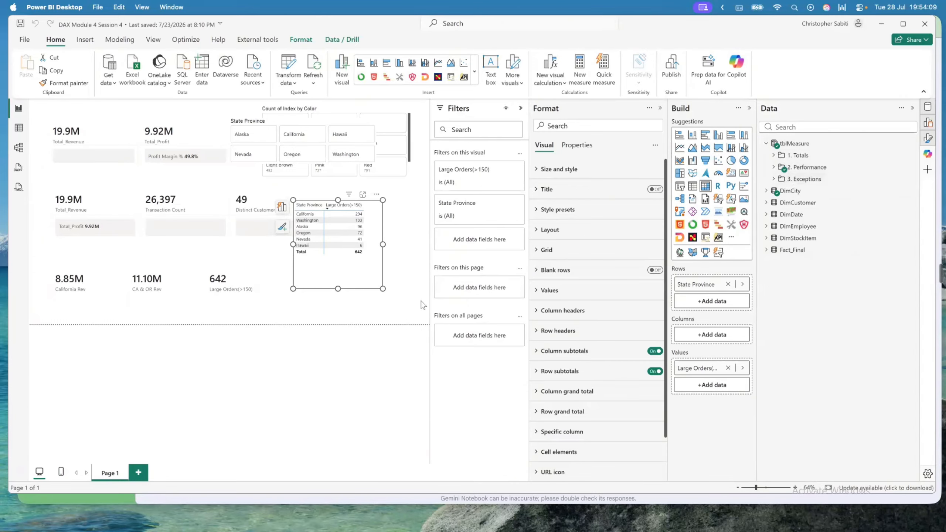
pyautogui.click(774, 168)
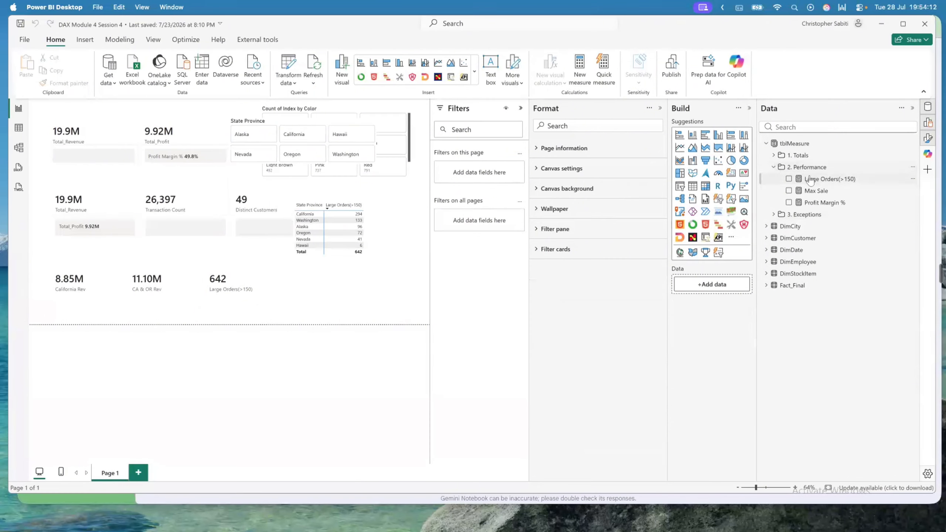
pyautogui.click(774, 167)
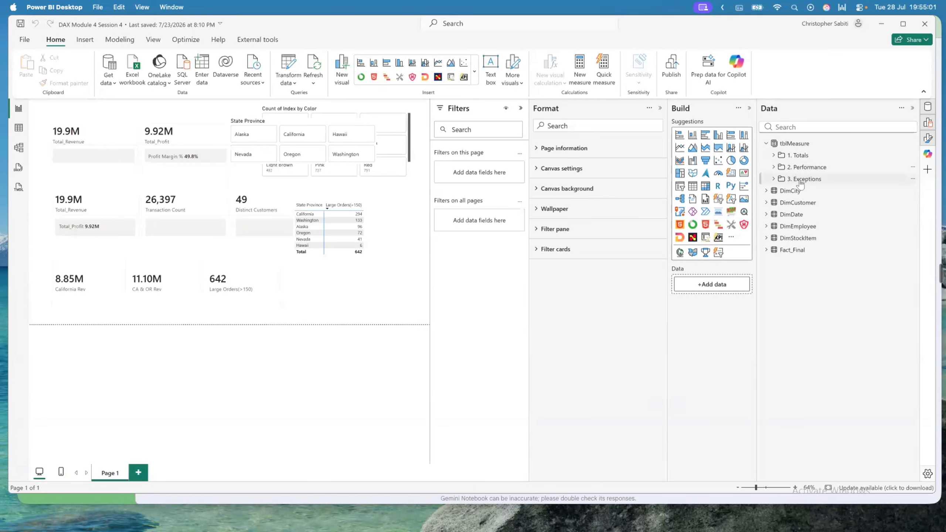
pyautogui.click(804, 146)
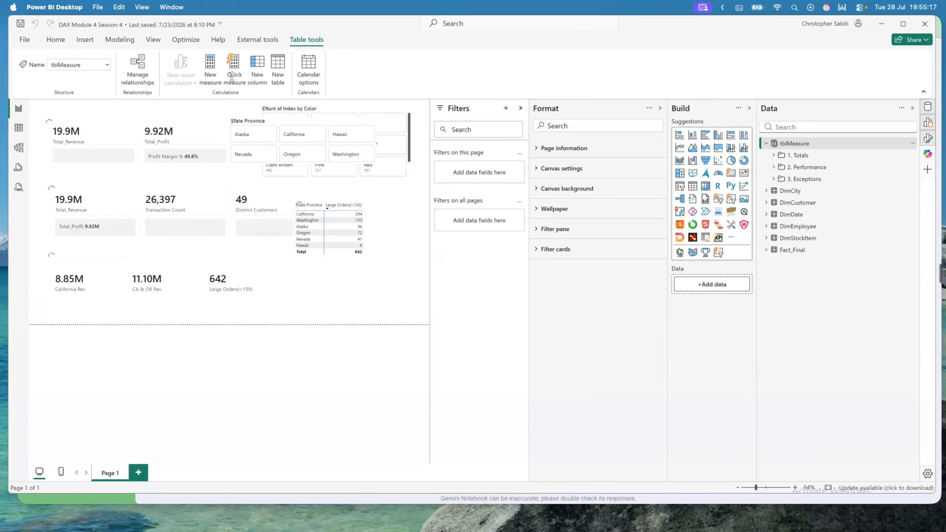
pyautogui.click(210, 69)
pyautogui.write('Y')
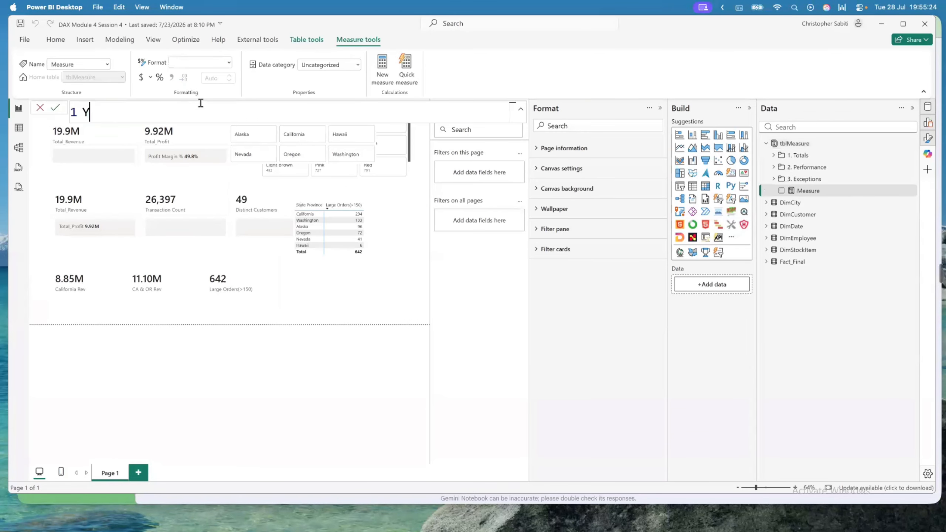
pyautogui.write('TD REven')
pyautogui.press('BackSpace')
pyautogui.press('BackSpace')
pyautogui.press('BackSpace')
pyautogui.press('BackSpace')
pyautogui.write('evenue')
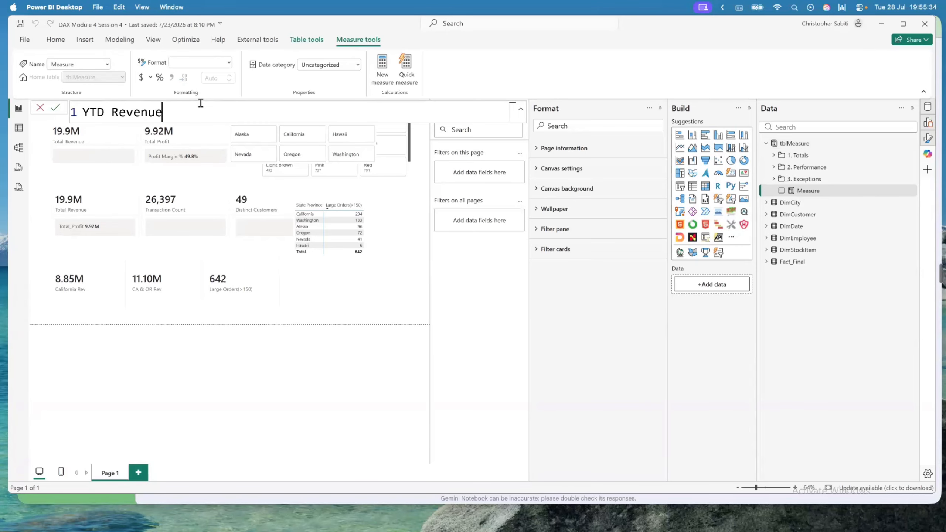
pyautogui.write(' +')
pyautogui.press('BackSpace')
pyautogui.write('=')
pyautogui.hotkey('shift', 'Return')
pyautogui.hotkey('shift', 'Return')
pyautogui.hotkey('shift', 'Return')
pyautogui.hotkey('shift', 'Return')
pyautogui.hotkey('shift', 'Return')
pyautogui.hotkey('shift', 'Return')
pyautogui.hotkey('shift', 'Return')
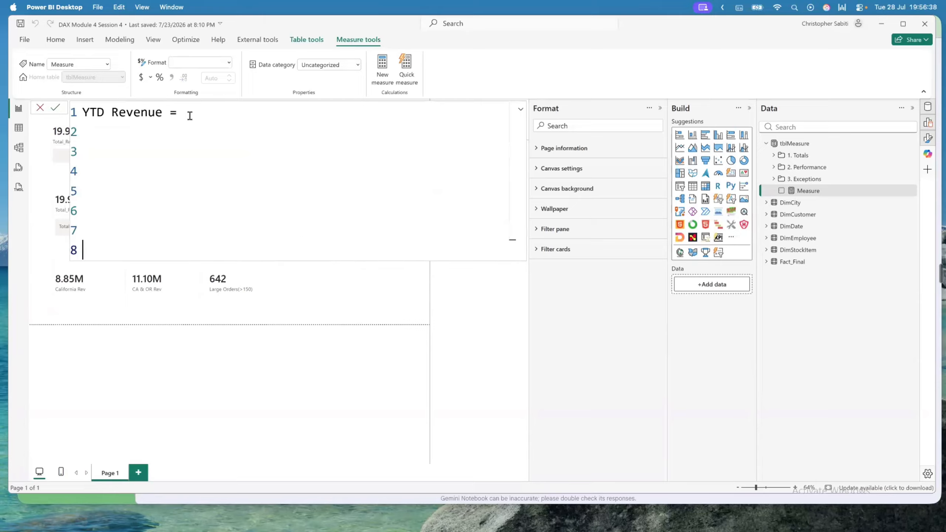
pyautogui.click(147, 130)
pyautogui.press('Tab')
pyautogui.write('tota')
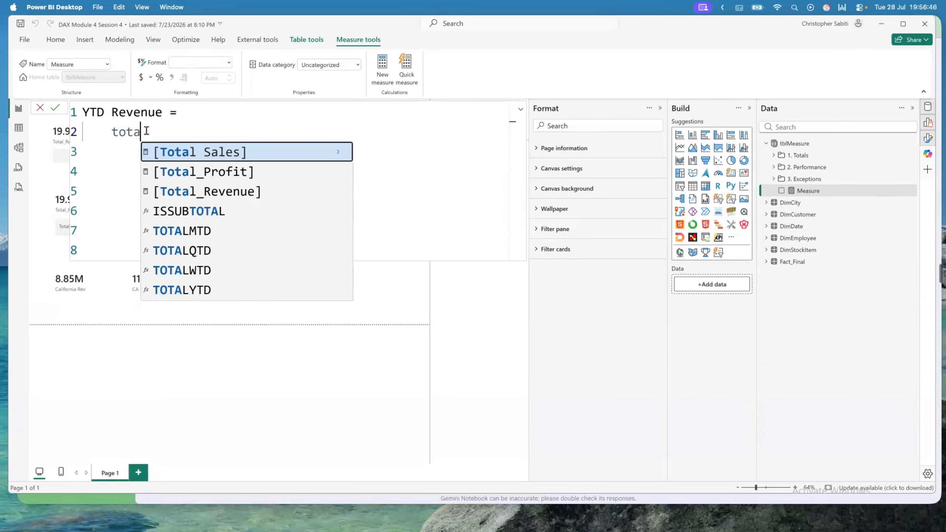
pyautogui.write('ly')
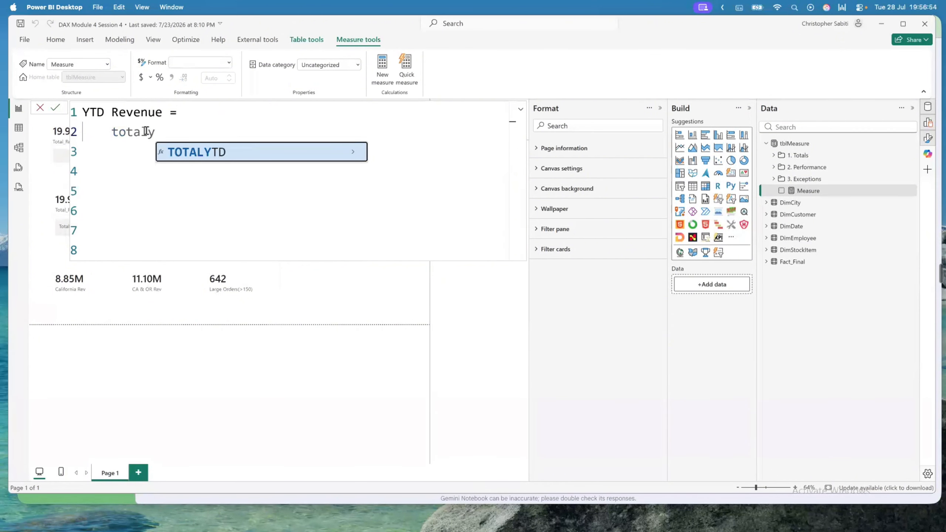
pyautogui.press('Escape')
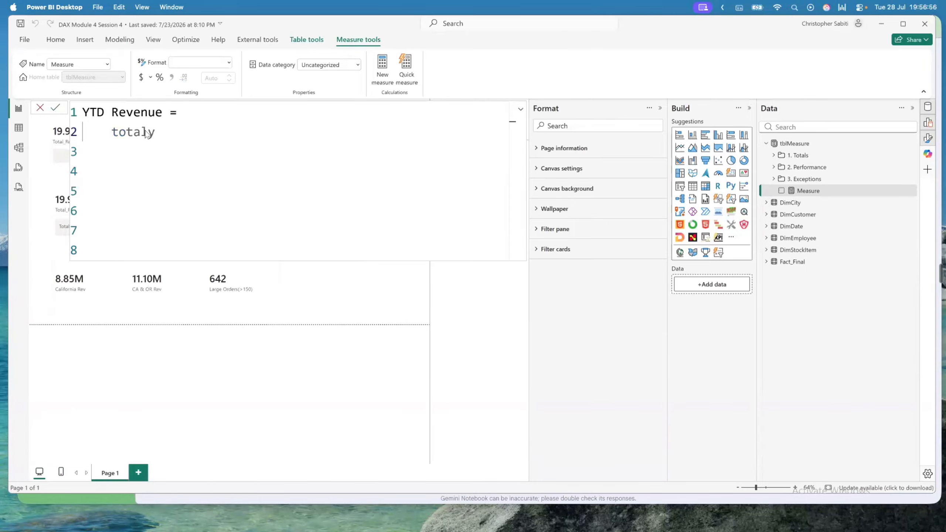
pyautogui.press('Escape')
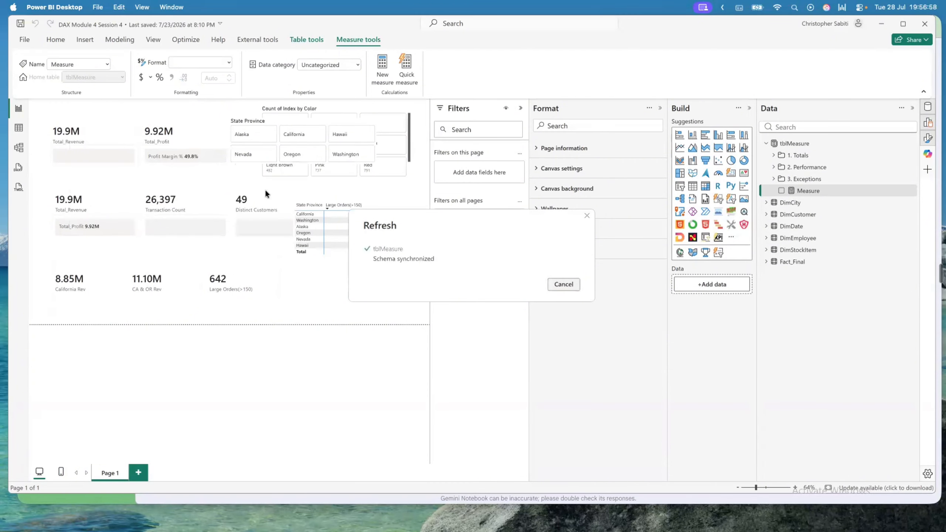
# Examine the calendar options for tblMeasure in Table view, including the new calendar setup, and leave that setup without saving
pyautogui.click(19, 147)
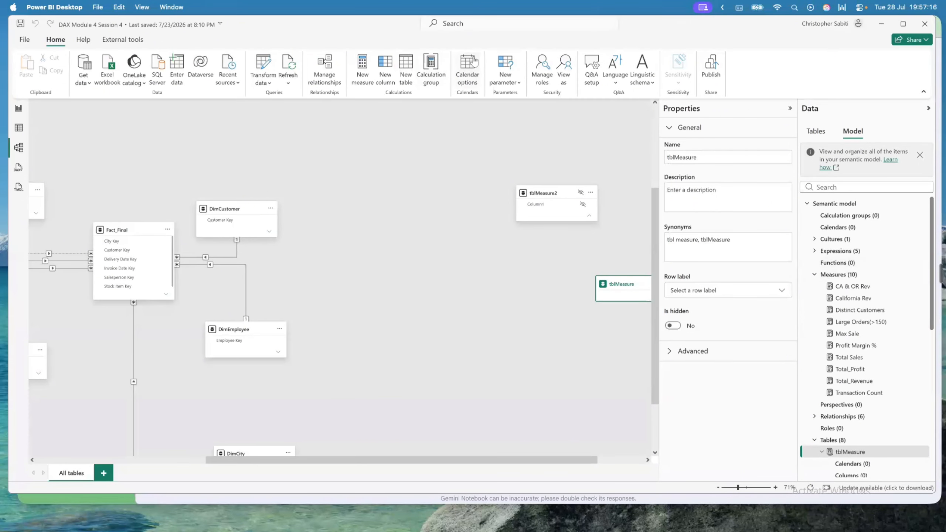
pyautogui.click(19, 130)
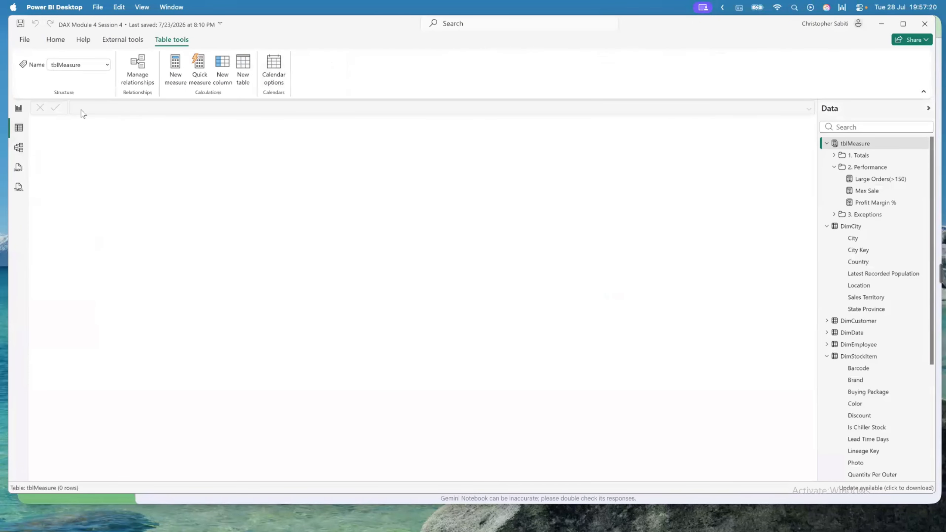
pyautogui.click(276, 65)
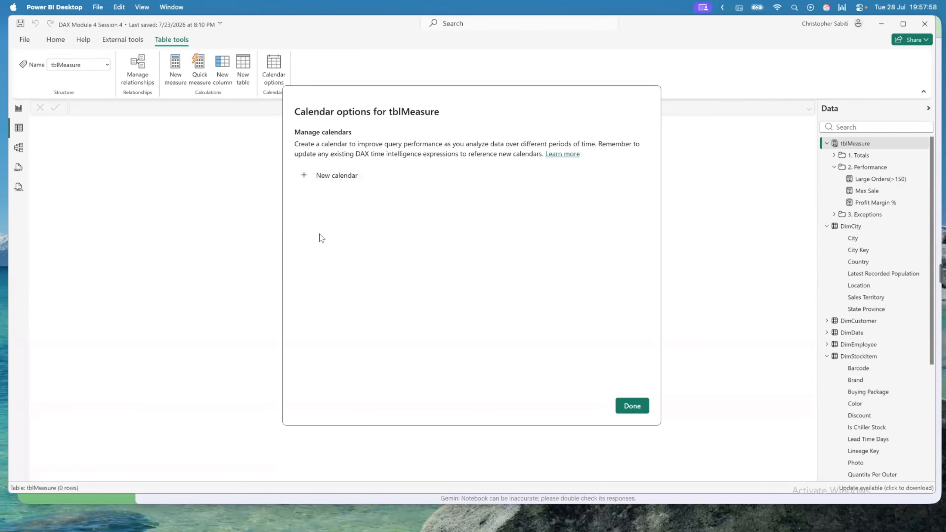
pyautogui.click(343, 181)
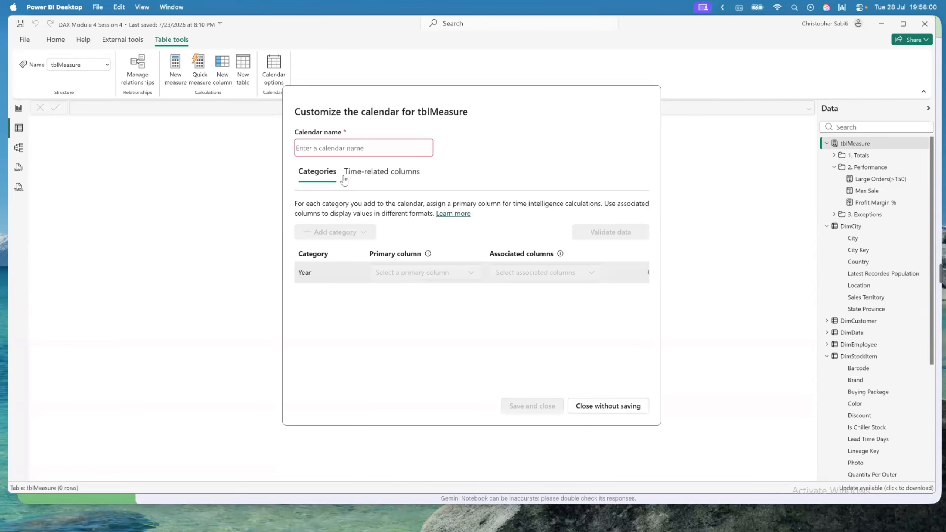
pyautogui.click(338, 145)
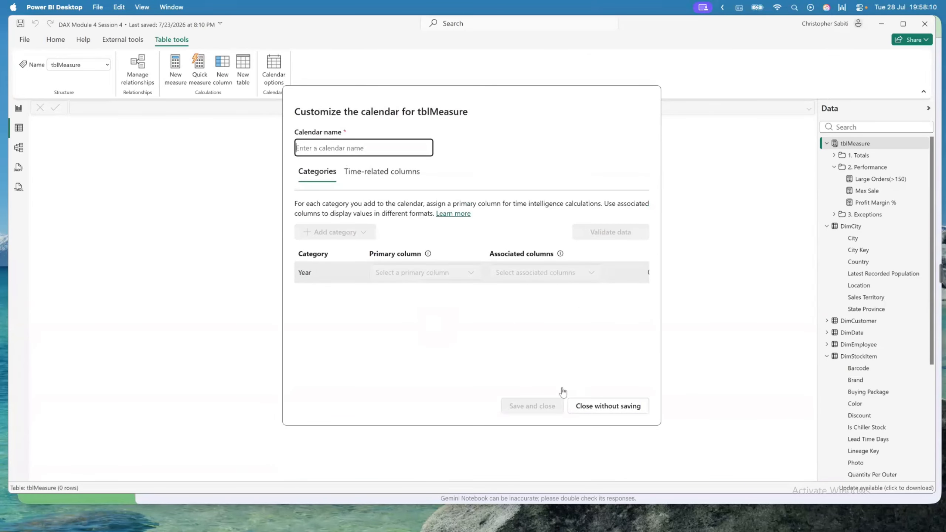
pyautogui.click(579, 407)
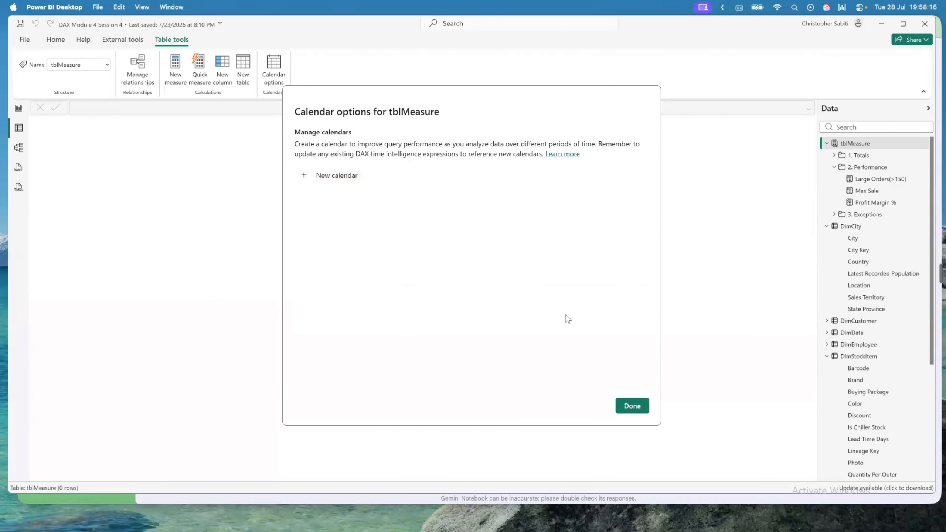
# Close the calendar options, collapse tblMeasure, DimCity and DimStockItem in the table list, and show the DimDate table's data
pyautogui.click(639, 398)
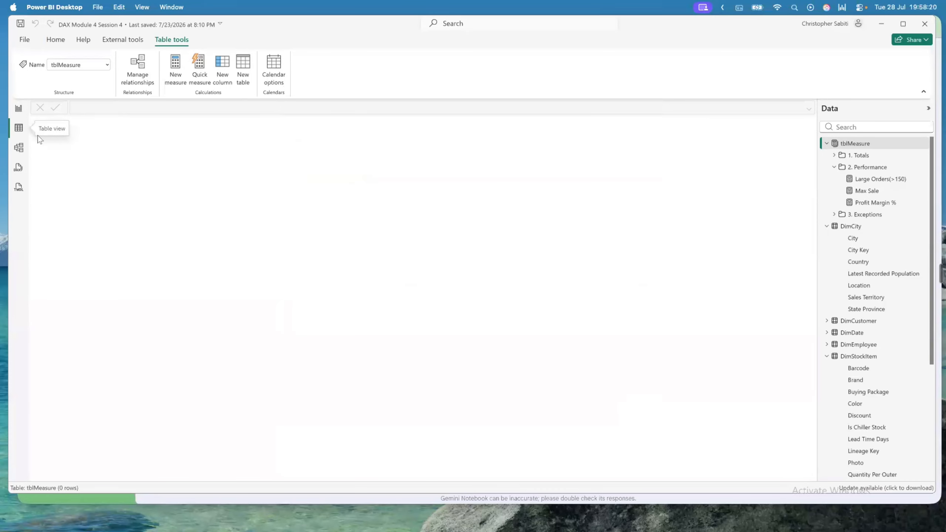
pyautogui.click(826, 143)
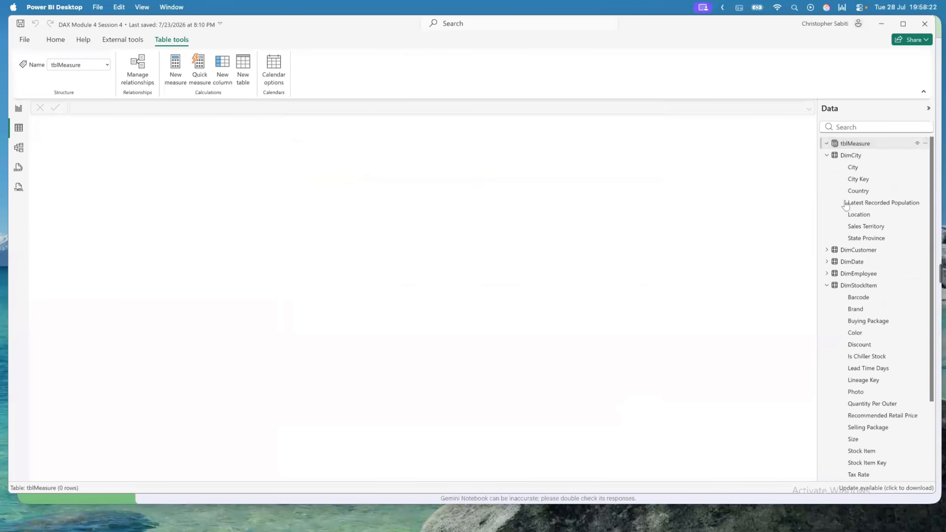
pyautogui.click(826, 155)
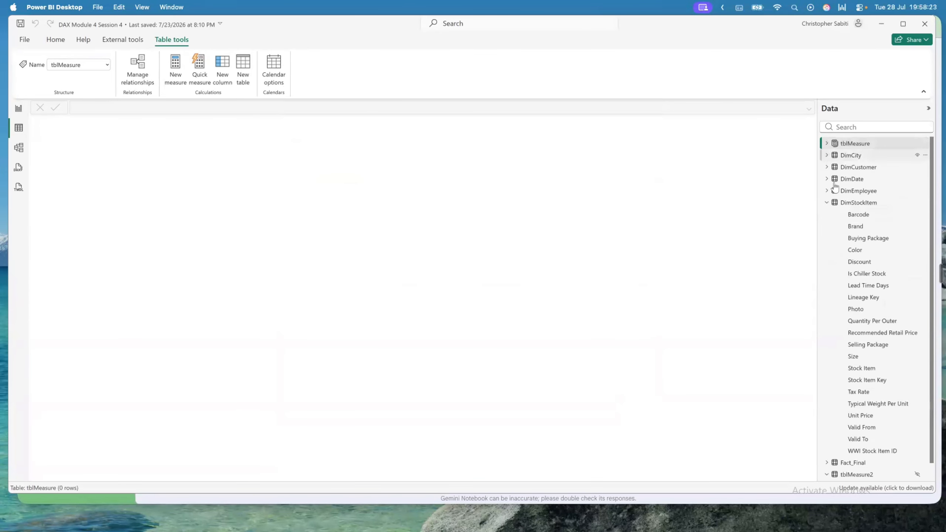
pyautogui.click(826, 202)
pyautogui.click(844, 179)
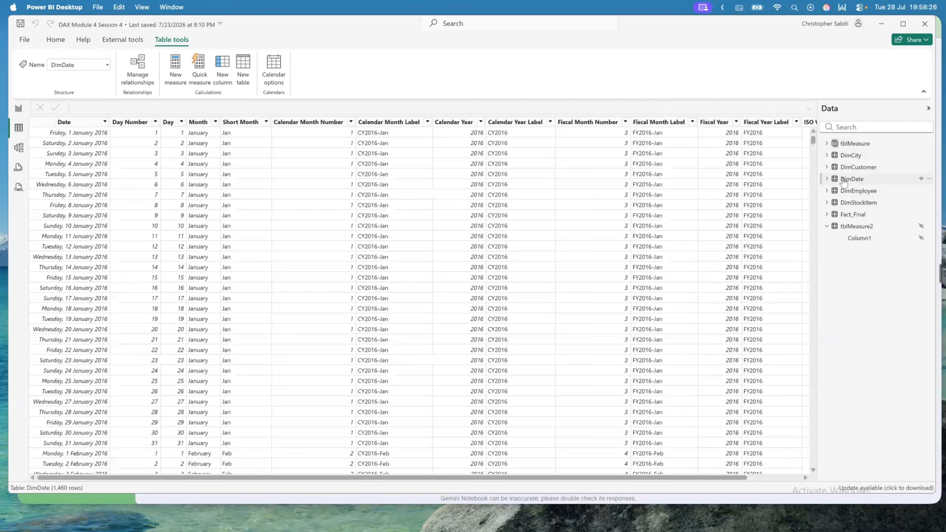
# Examine the available actions and calendar options for the DimDate table, leaving its settings untouched
pyautogui.click(929, 180)
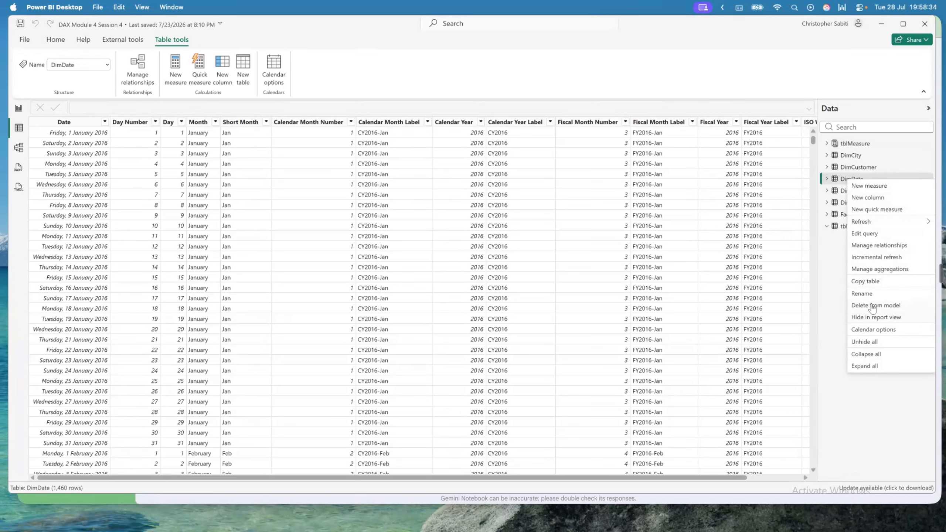
pyautogui.rightClick(842, 179)
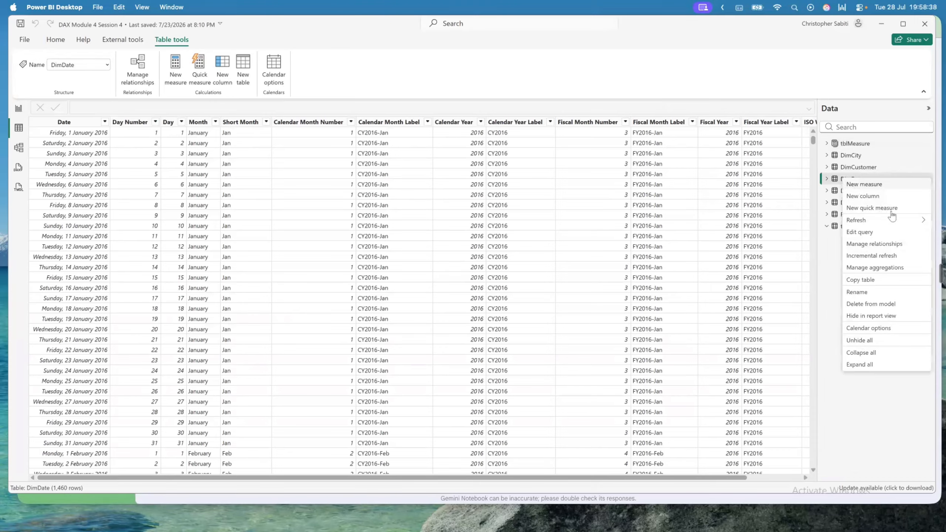
pyautogui.click(275, 67)
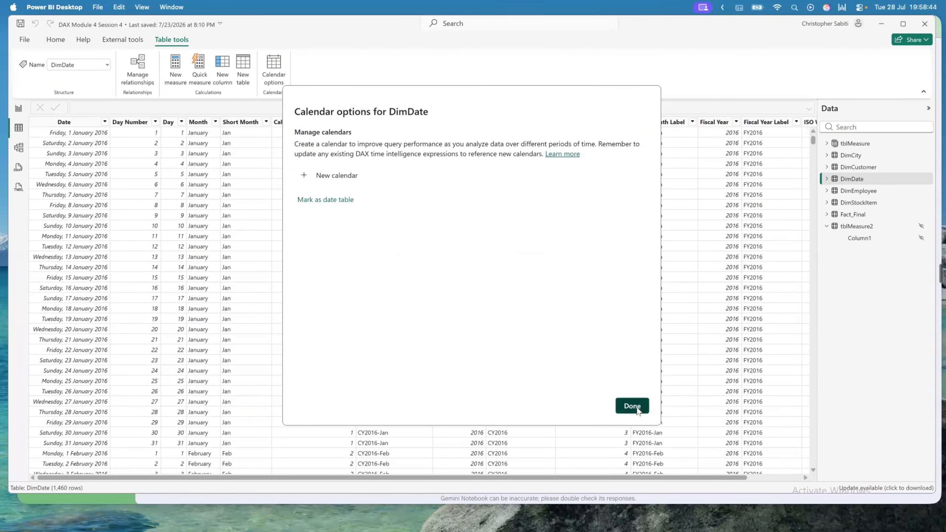
pyautogui.click(632, 406)
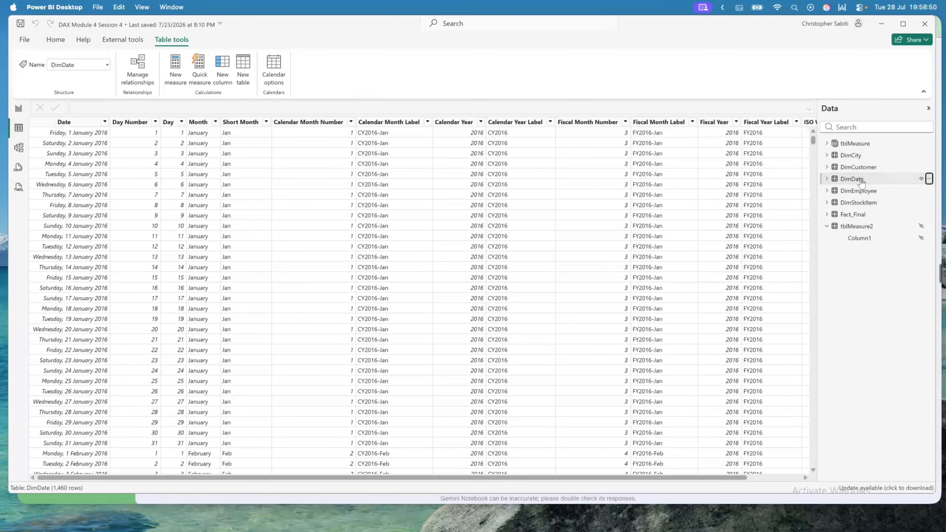
pyautogui.click(844, 181)
pyautogui.click(273, 64)
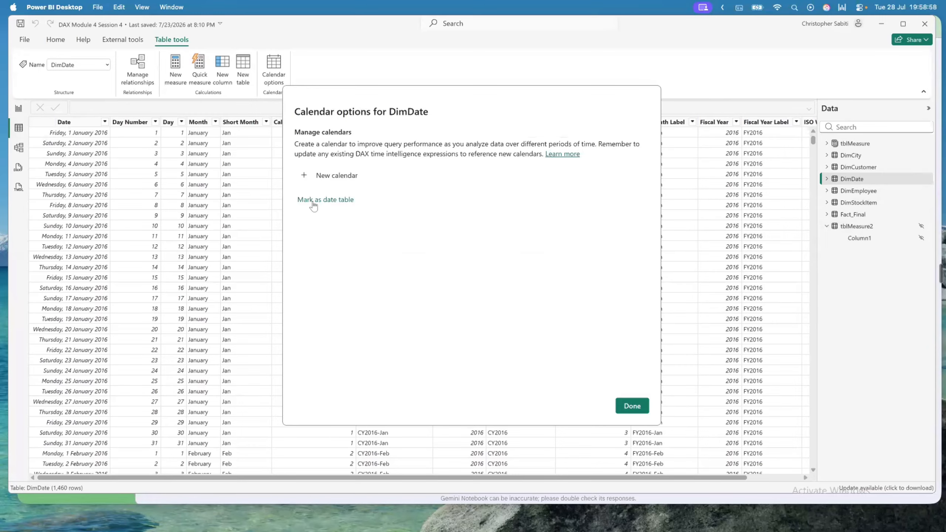
pyautogui.click(632, 406)
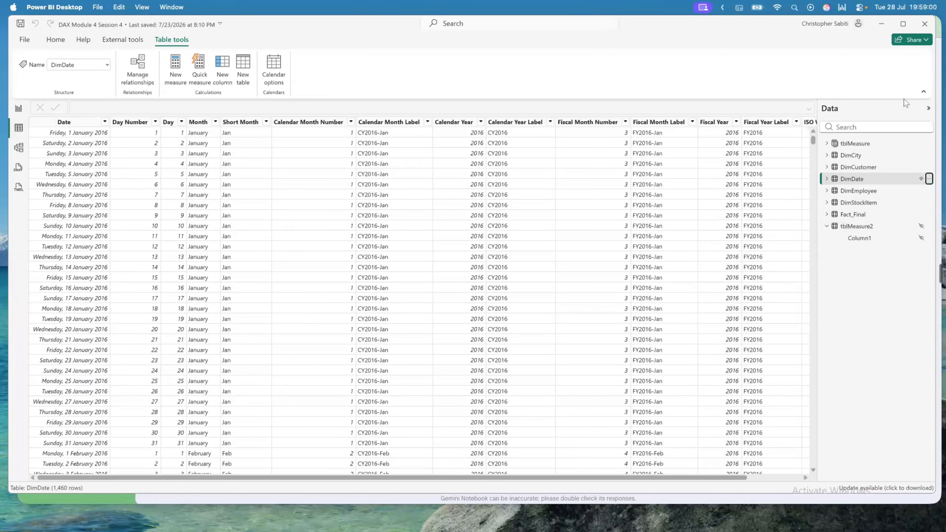
# Check the calendar options for the DimCustomer table for comparison and close them
pyautogui.click(864, 167)
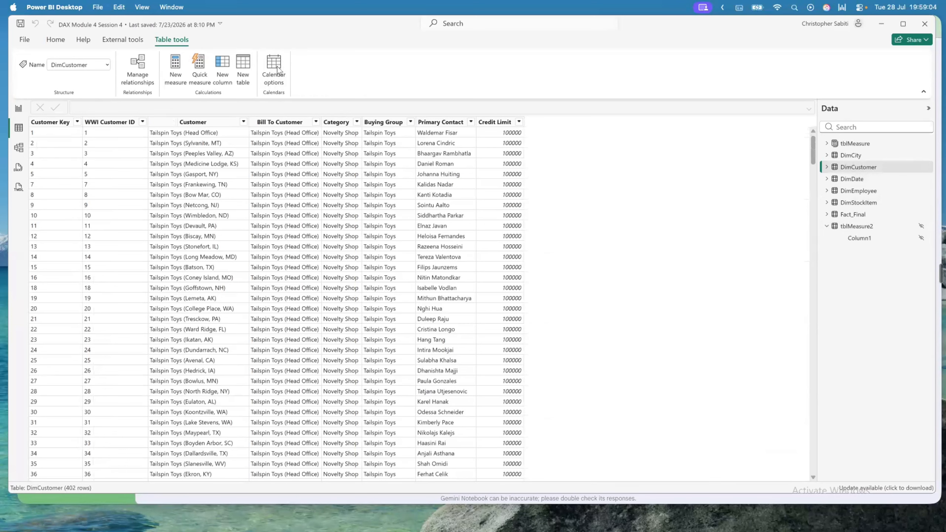
pyautogui.click(277, 68)
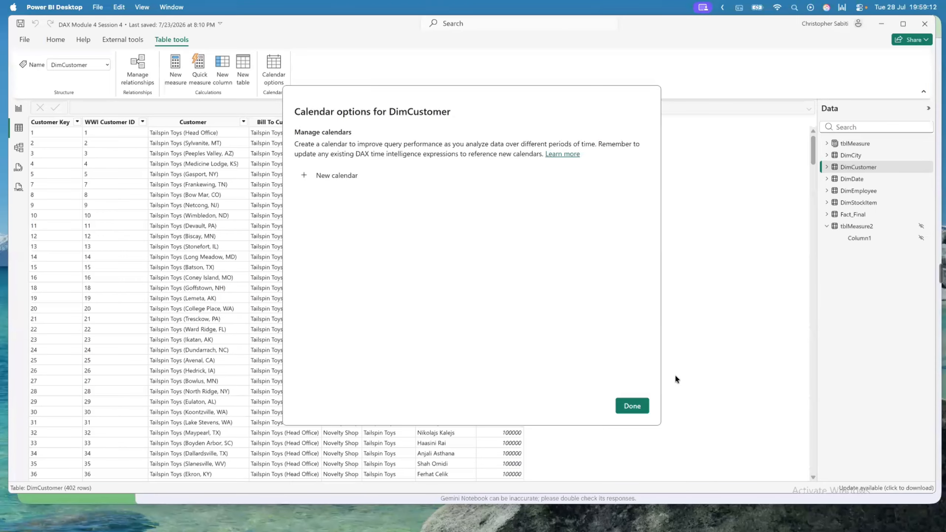
pyautogui.click(631, 406)
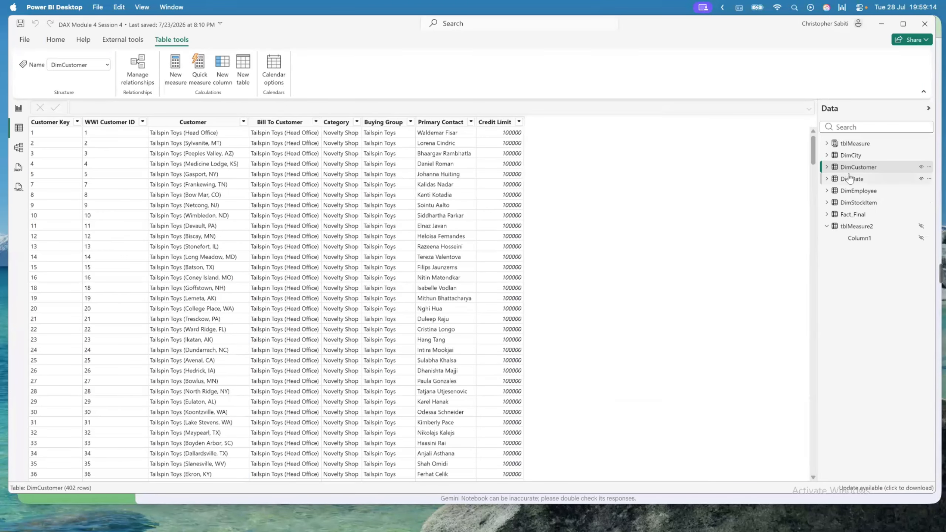
# Mark DimDate as a date table with Date as its date column, and save the setting
pyautogui.click(862, 181)
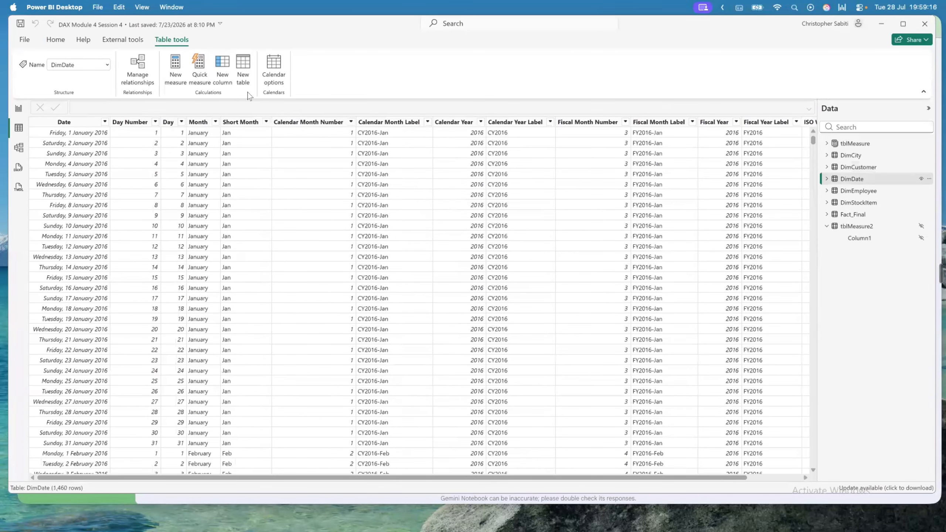
pyautogui.click(281, 67)
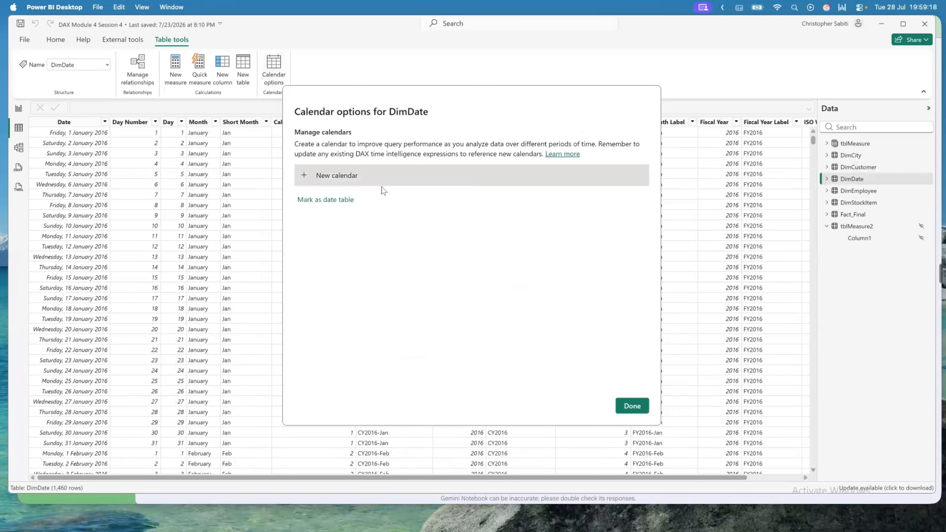
pyautogui.click(319, 200)
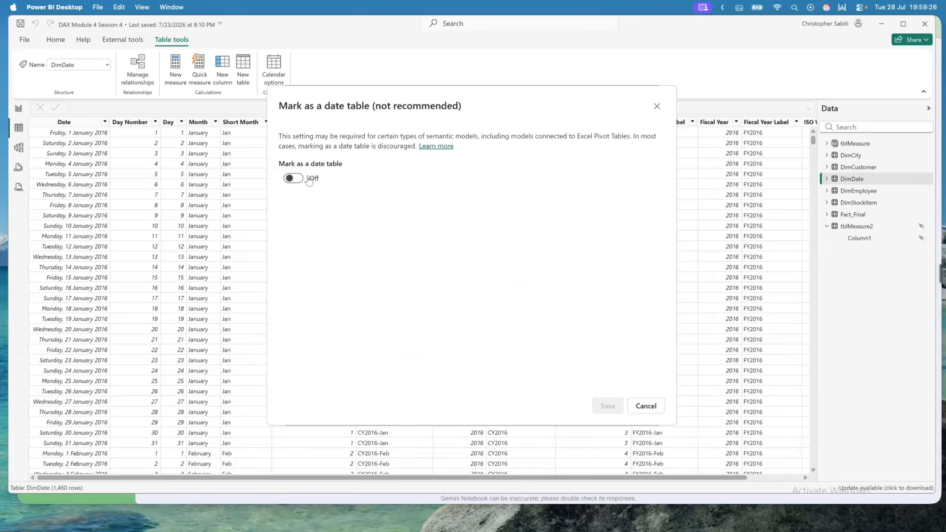
pyautogui.click(297, 183)
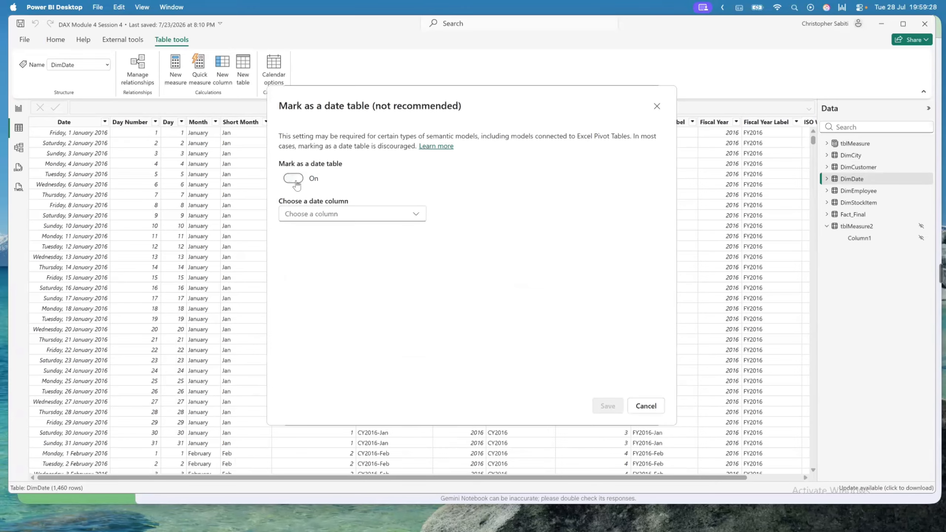
pyautogui.click(310, 214)
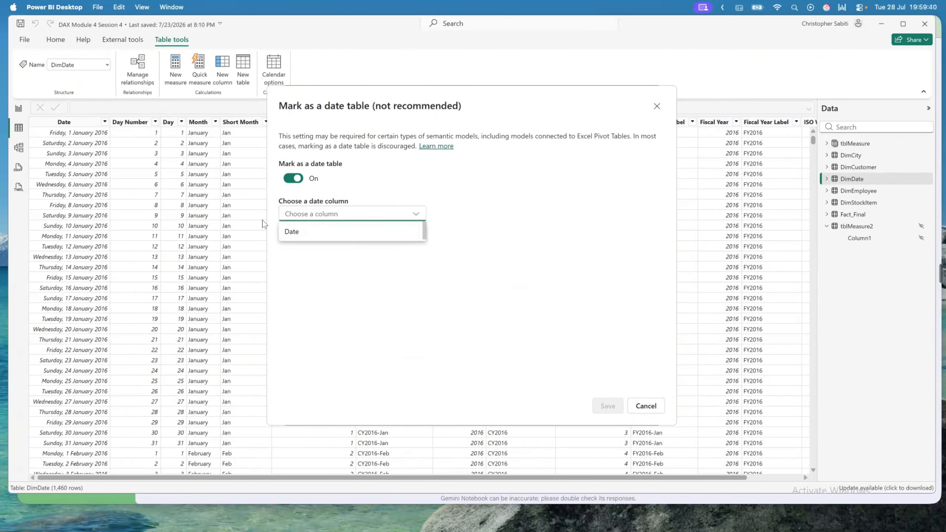
pyautogui.click(303, 234)
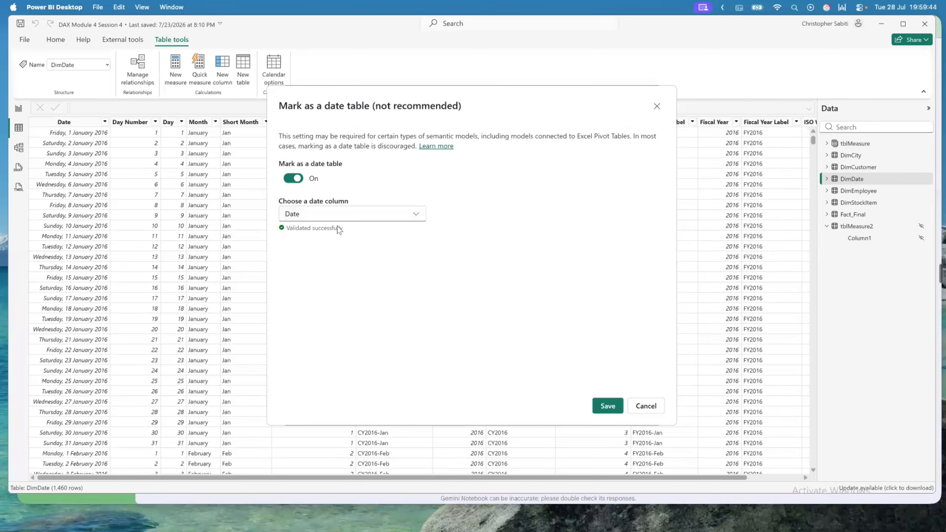
pyautogui.click(607, 406)
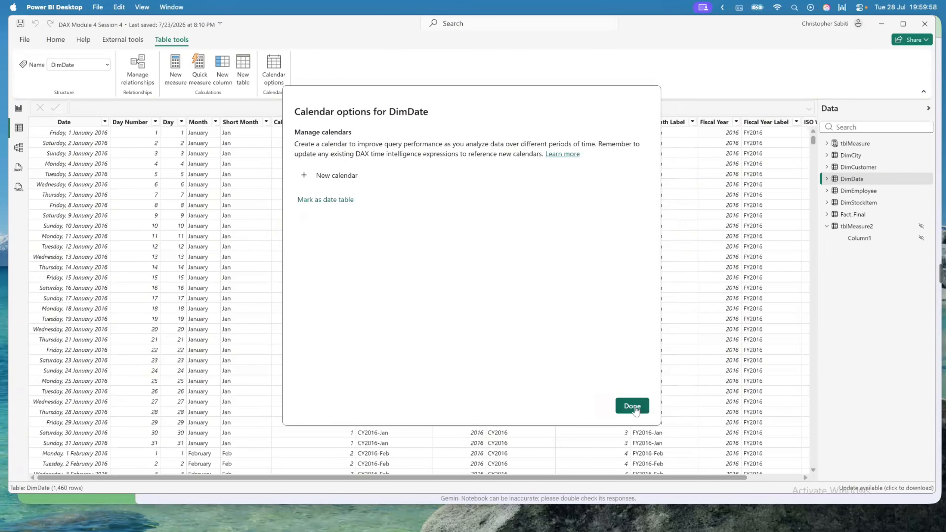
pyautogui.click(632, 406)
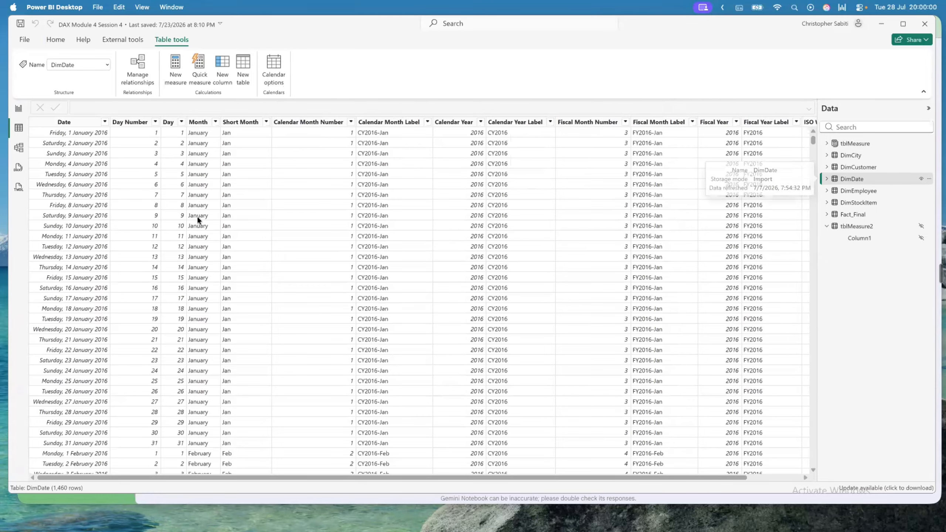
# Create a new measure in tblMeasure from Report view, name it YTD Revenue, and add blank lines for its formula
pyautogui.click(18, 107)
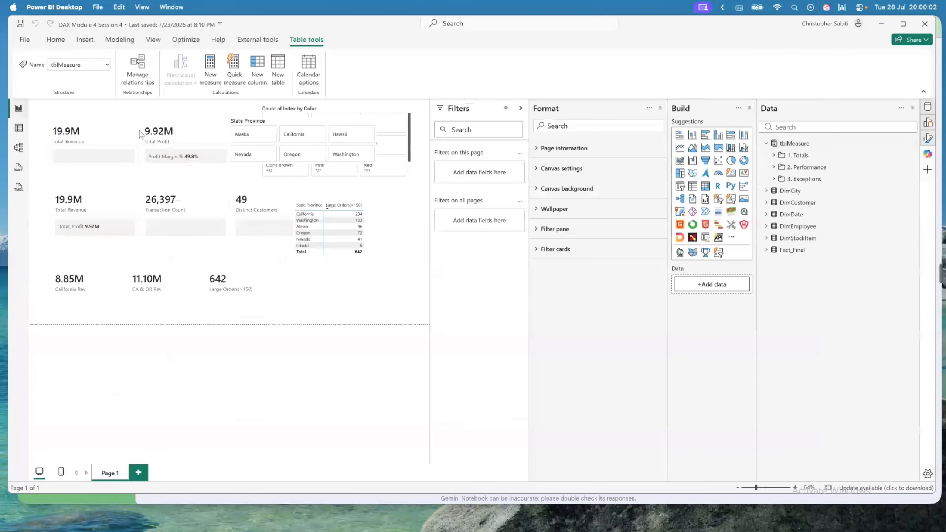
pyautogui.click(788, 144)
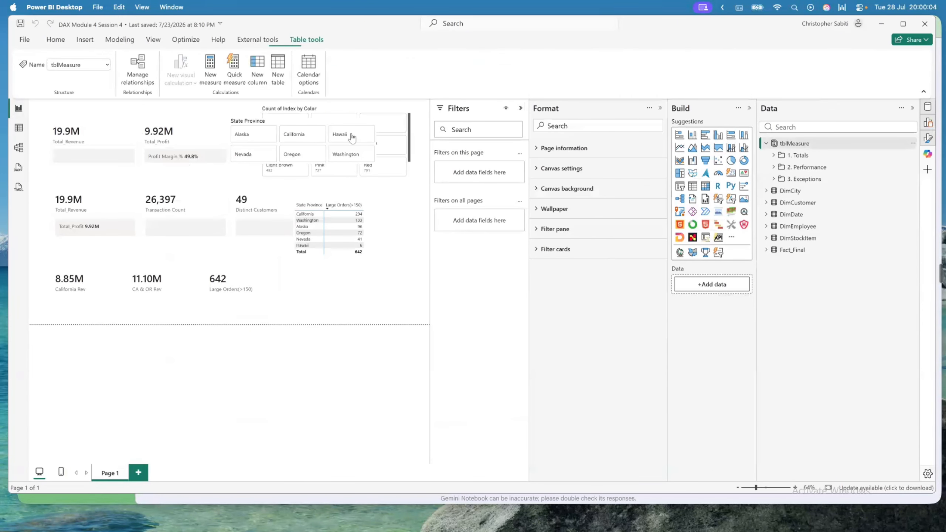
pyautogui.click(209, 64)
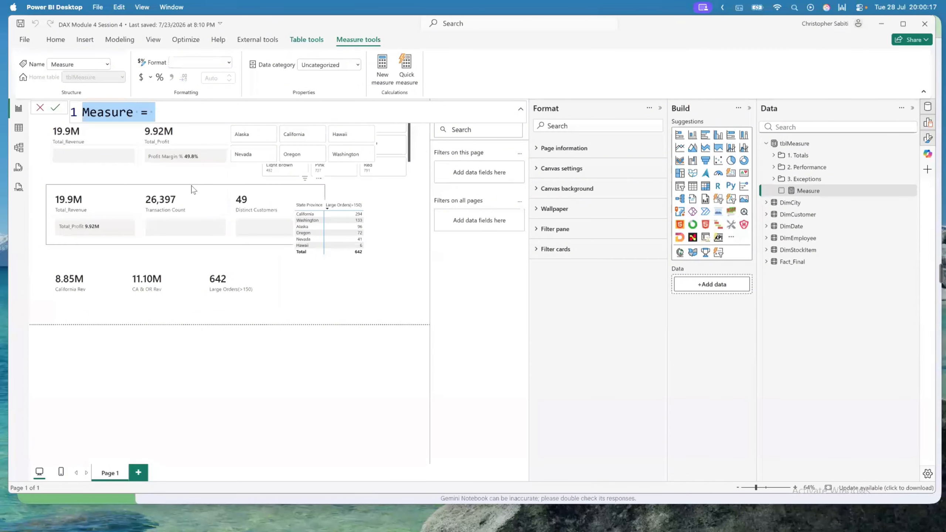
pyautogui.write('YTD ')
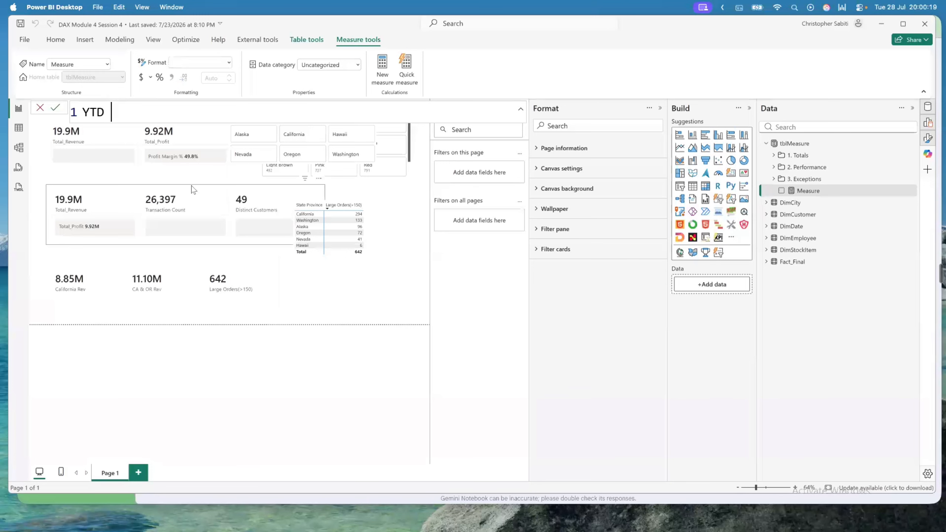
pyautogui.write('Revenue =')
pyautogui.hotkey('shift', 'Return')
pyautogui.hotkey('shift', 'Return')
pyautogui.hotkey('shift', 'Return')
pyautogui.hotkey('shift', 'Return')
pyautogui.hotkey('shift', 'Return')
pyautogui.hotkey('shift', 'Return')
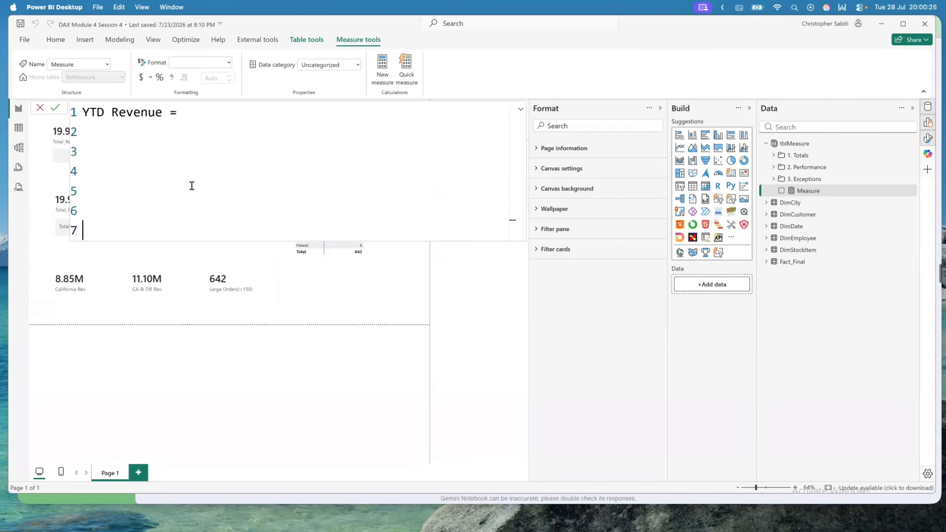
pyautogui.press('Up')
pyautogui.press('Up')
pyautogui.press('Up')
pyautogui.press('Up')
pyautogui.press('Up')
# Preview the function suggestions for "totalyt" and "mtd" on the second formula line, and clear the entered text
pyautogui.write('tota')
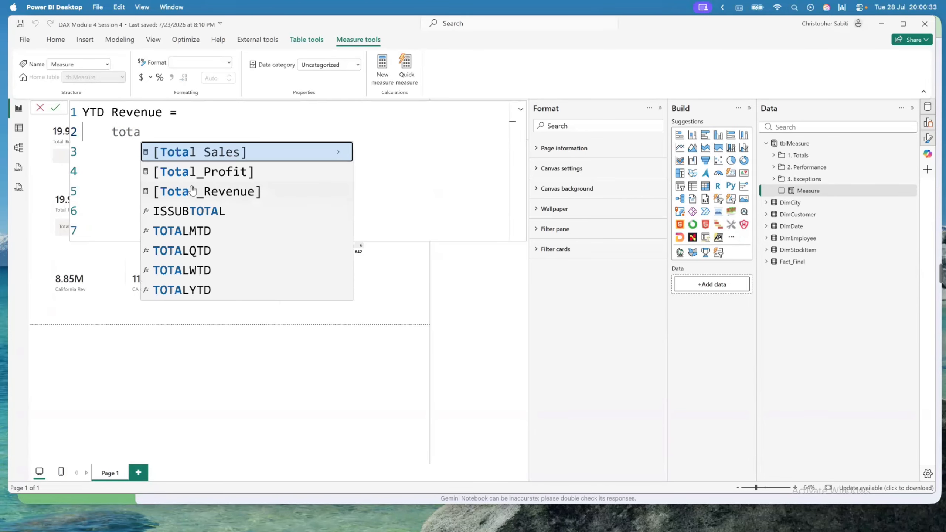
pyautogui.write('l')
pyautogui.write('y')
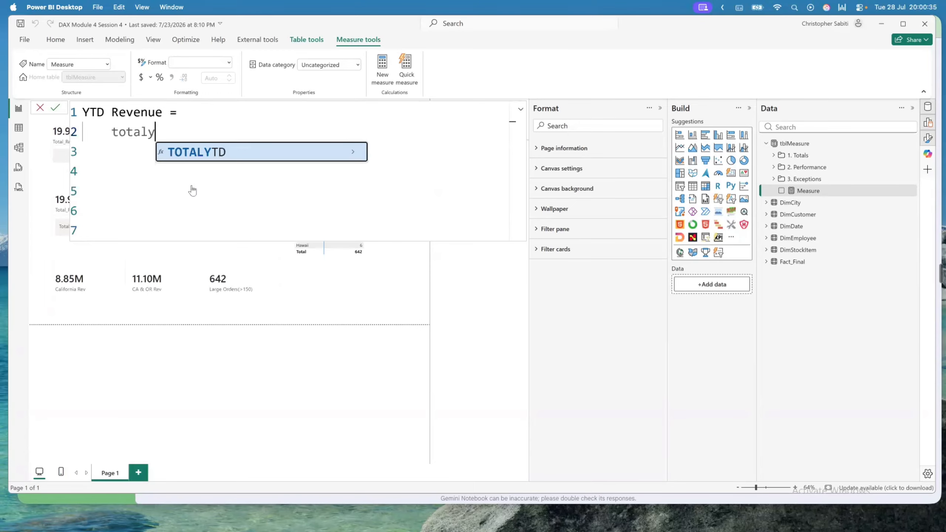
pyautogui.write('t')
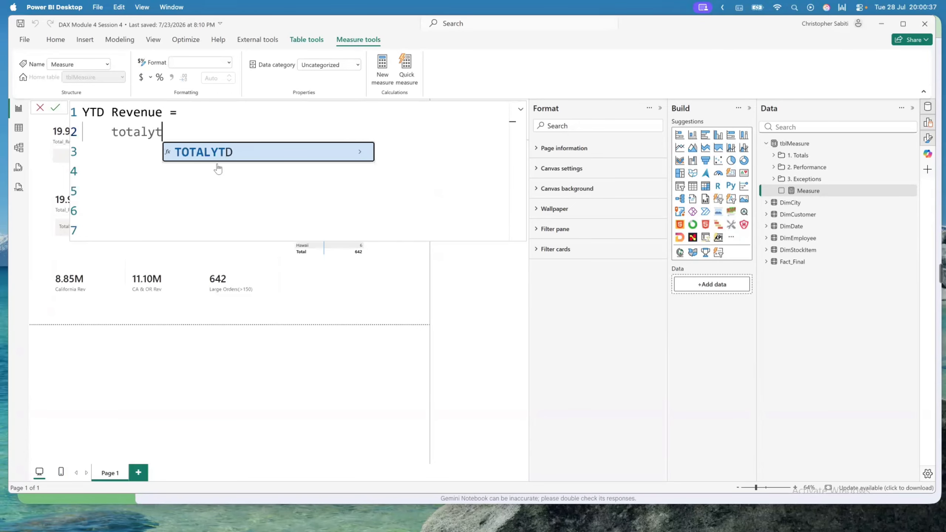
pyautogui.press('BackSpace')
pyautogui.press('BackSpace')
pyautogui.press('BackSpace')
pyautogui.press('BackSpace')
pyautogui.press('BackSpace')
pyautogui.press('BackSpace')
pyautogui.press('BackSpace')
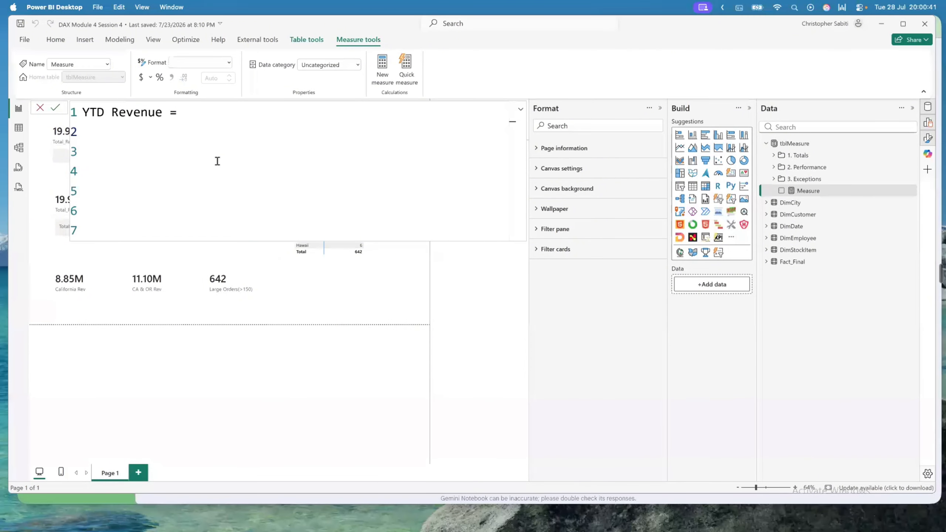
pyautogui.write('mtd')
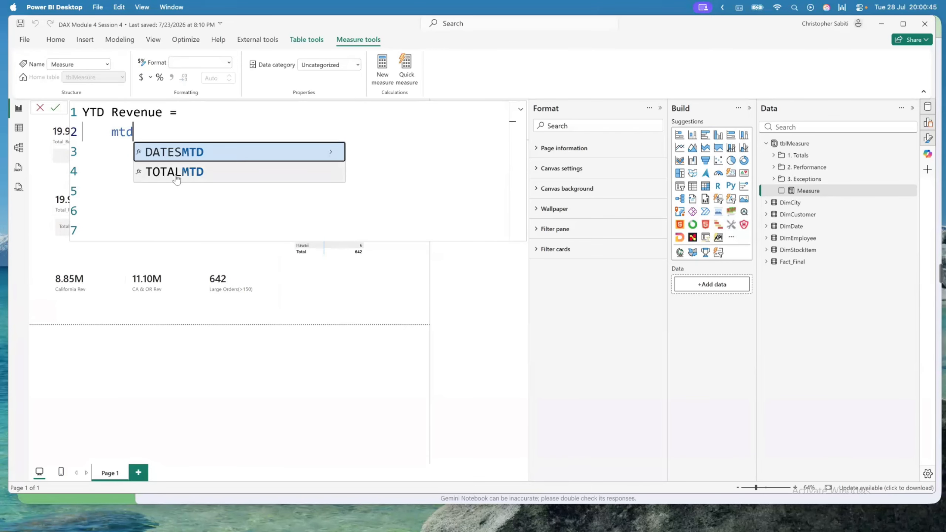
pyautogui.press('BackSpace')
pyautogui.press('BackSpace')
pyautogui.press('BackSpace')
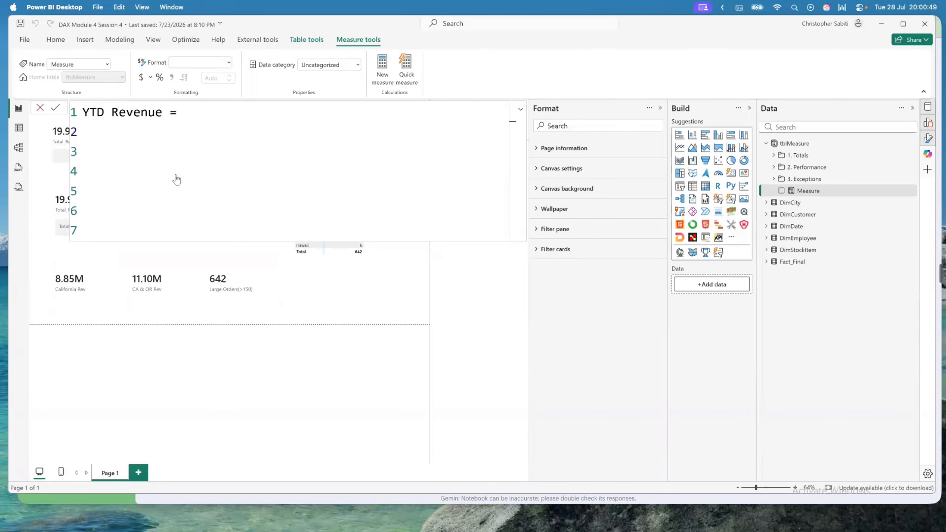
# Insert the TOTALYTD function on the second line of the YTD Revenue formula and continue on the third line
pyautogui.write('ytd')
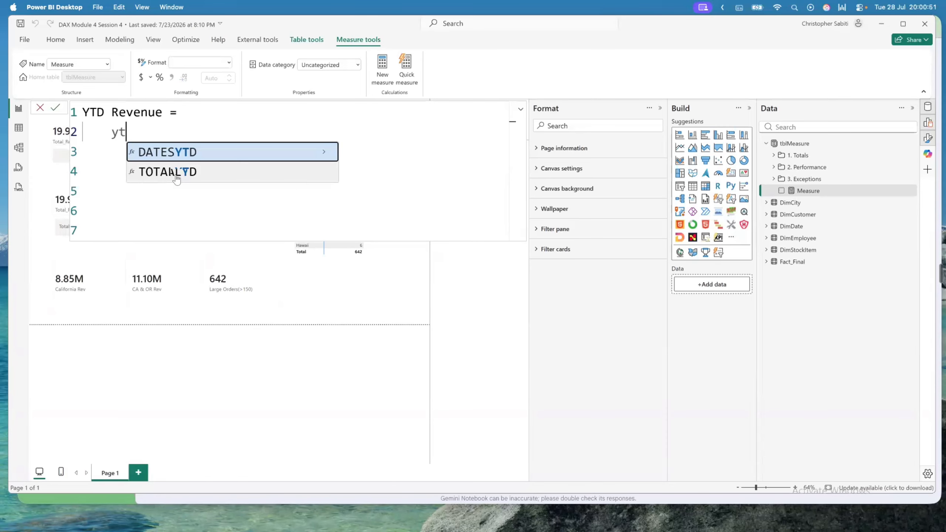
pyautogui.click(196, 172)
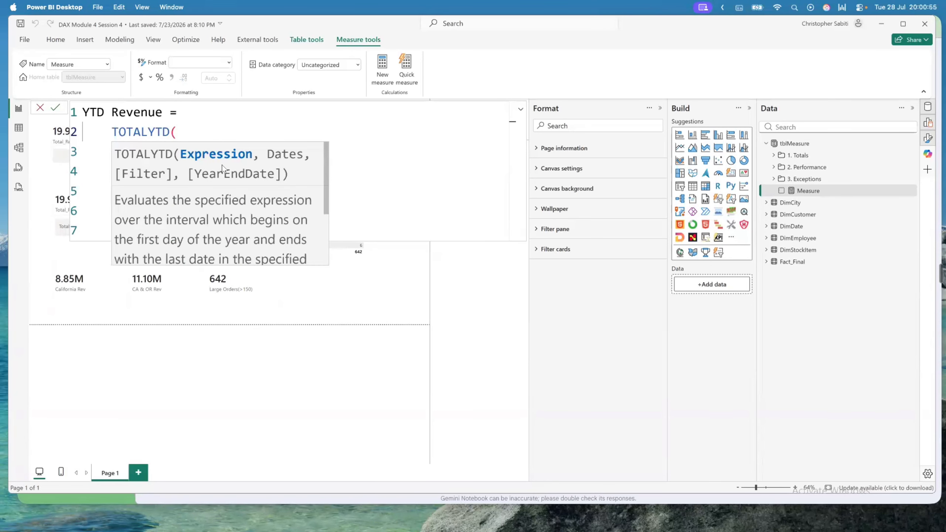
pyautogui.hotkey('shift', 'Return')
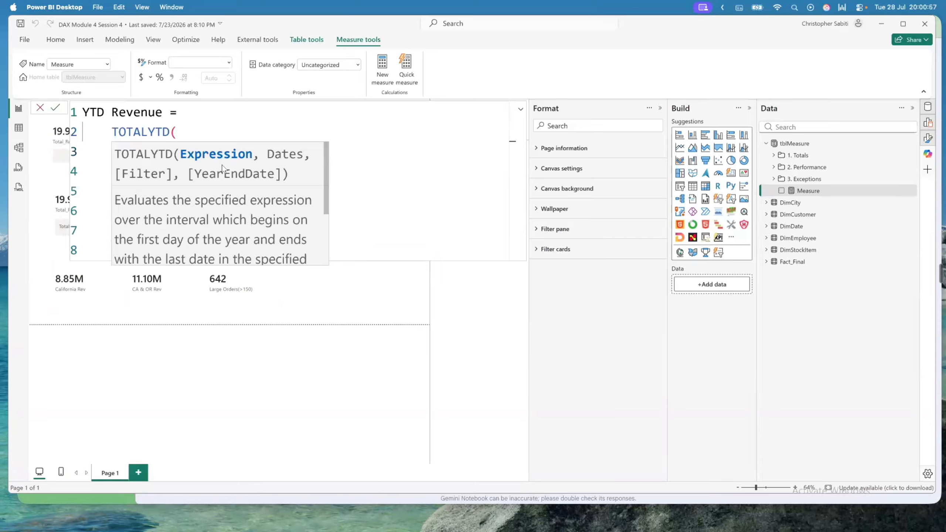
pyautogui.click(286, 126)
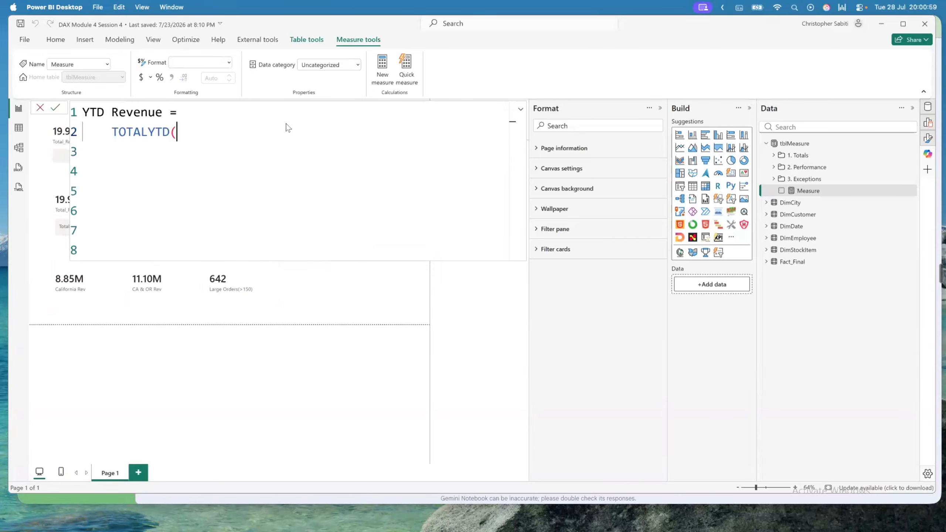
pyautogui.click(186, 166)
pyautogui.click(168, 152)
# Enter the [Total_Revenue] measure as the TOTALYTD expression, followed by a comma
pyautogui.write('[')
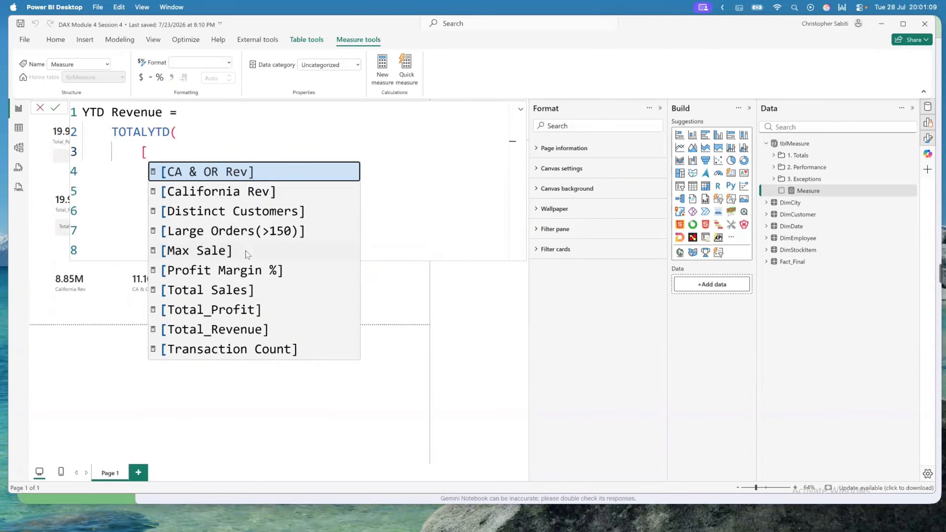
pyautogui.write('rave')
pyautogui.press('BackSpace')
pyautogui.press('BackSpace')
pyautogui.press('BackSpace')
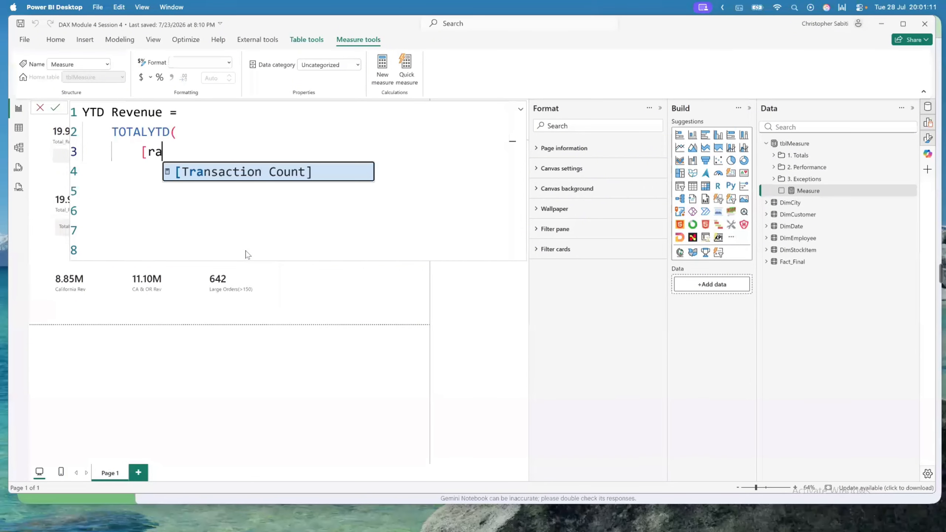
pyautogui.write('e')
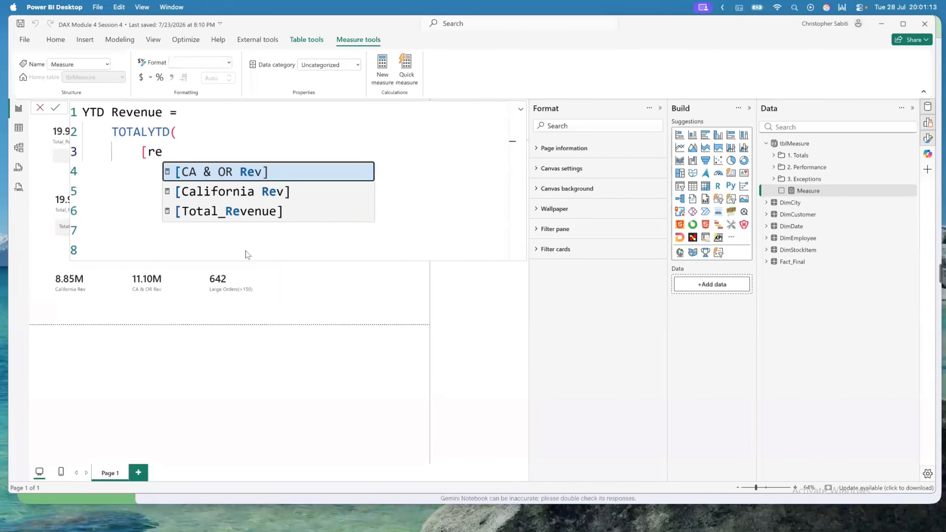
pyautogui.press('Down')
pyautogui.press('Down')
pyautogui.press('Tab')
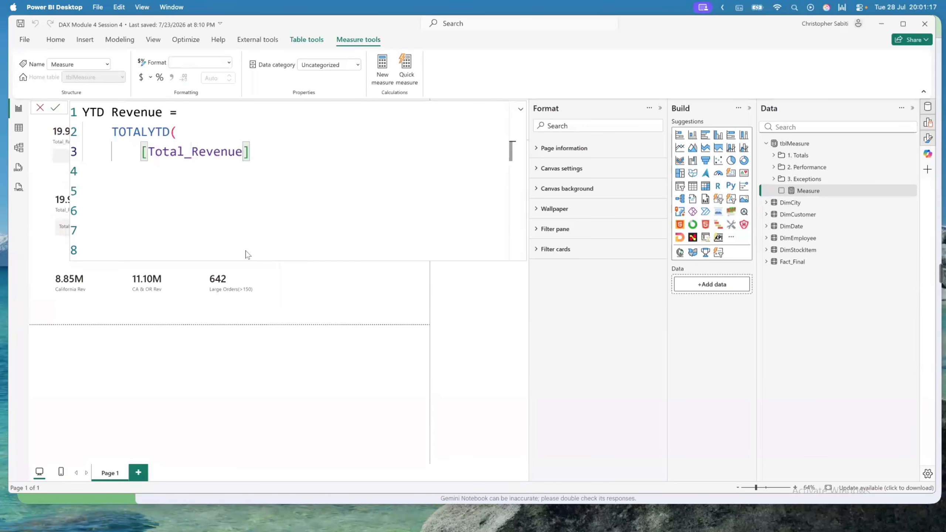
pyautogui.write(',')
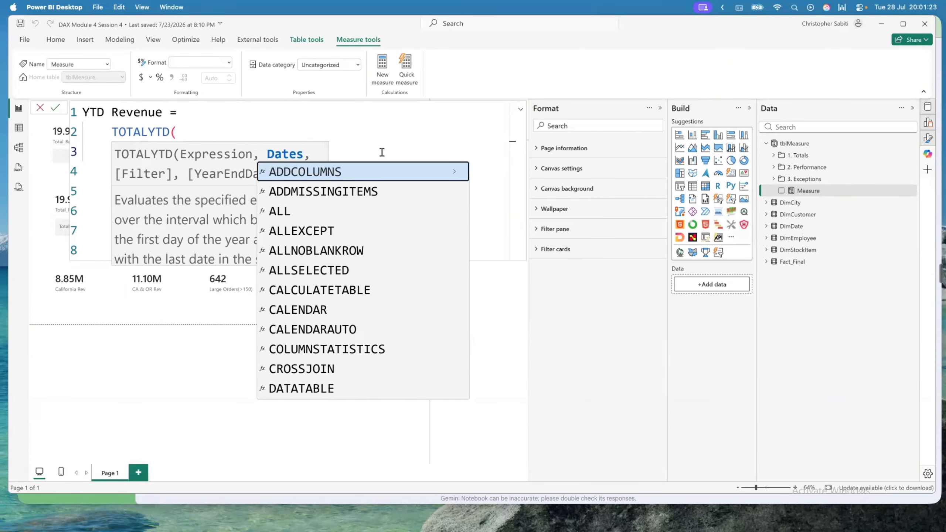
# Enter DimDate[Date] as the dates argument on the fourth line of the formula
pyautogui.click(117, 195)
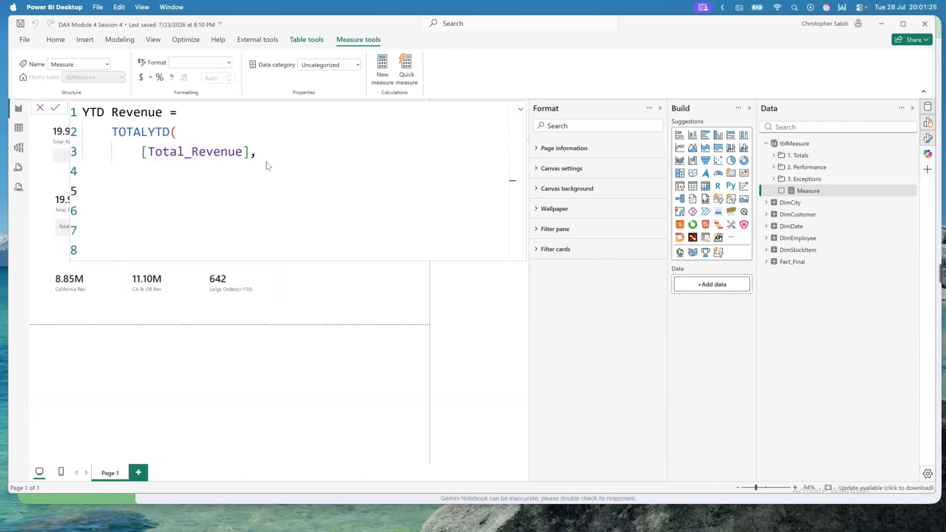
pyautogui.click(233, 166)
pyautogui.press('Tab')
pyautogui.press('Tab')
pyautogui.write('di')
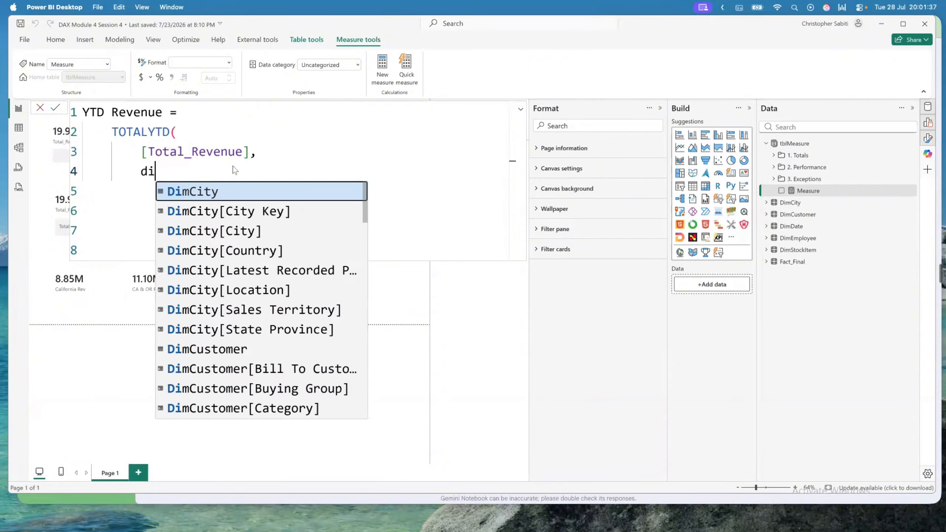
pyautogui.write('m')
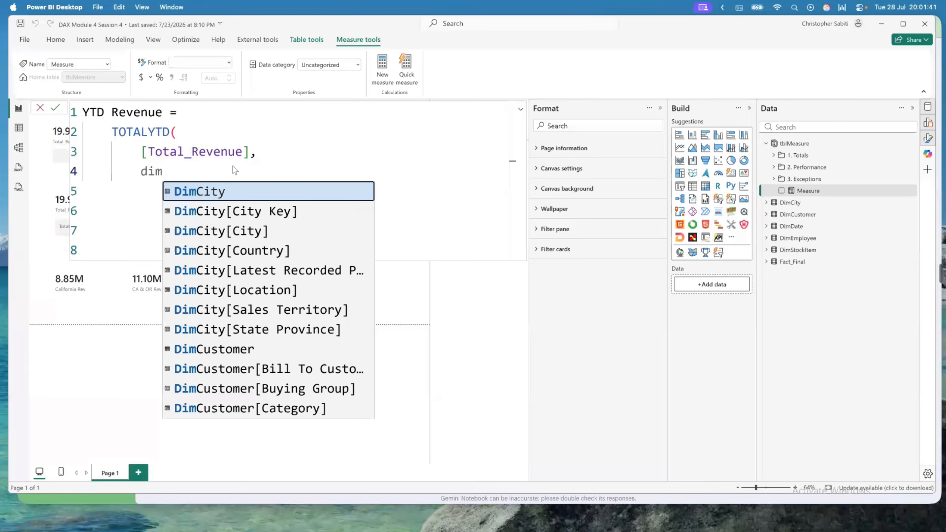
pyautogui.write('Da')
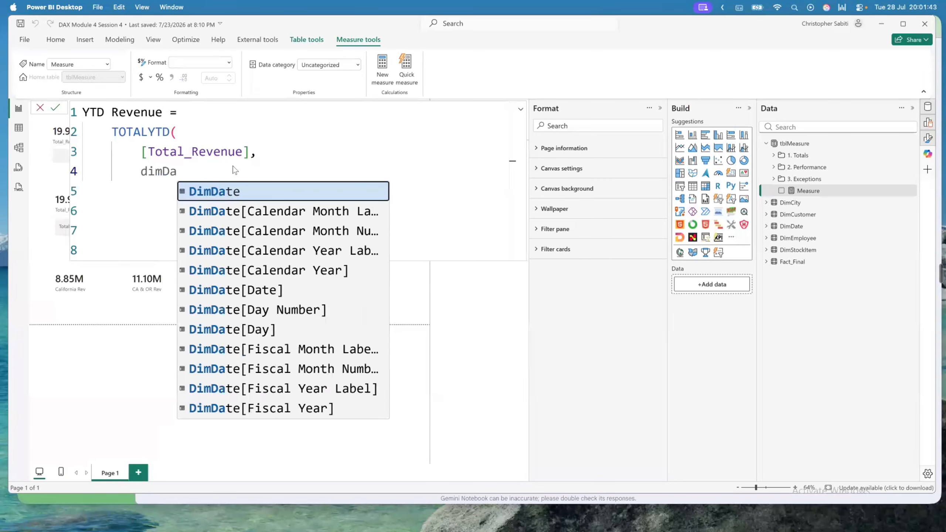
pyautogui.click(251, 290)
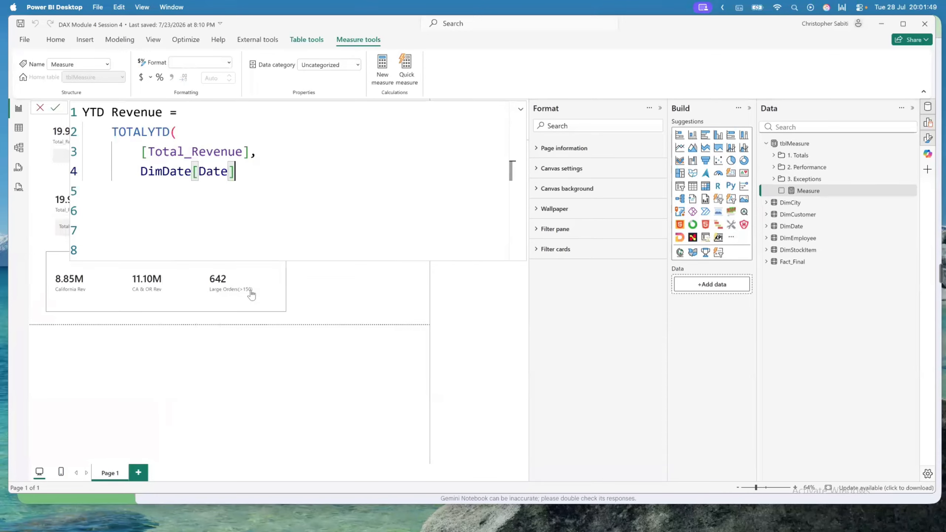
# Close the TOTALYTD parenthesis on a new line, commit the YTD Revenue measure, and leave the formula editor
pyautogui.press('Return')
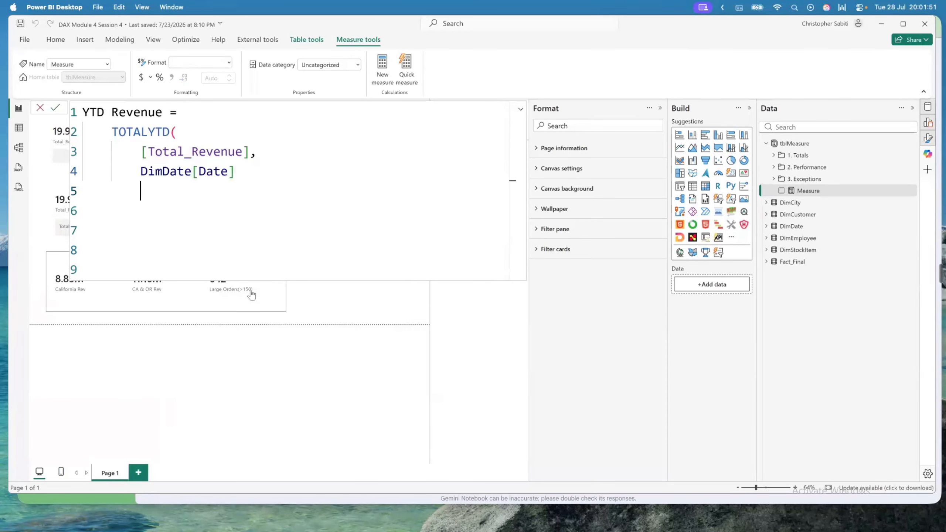
pyautogui.write(')')
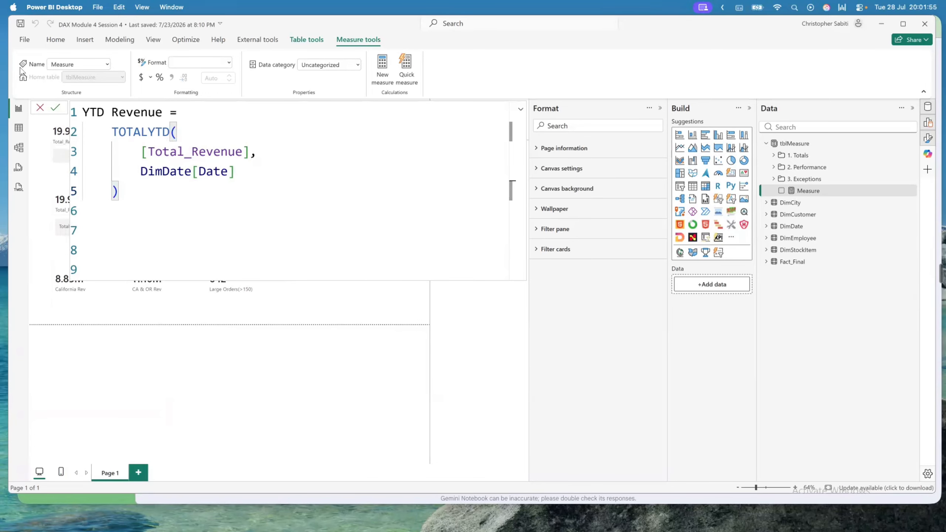
pyautogui.click(52, 110)
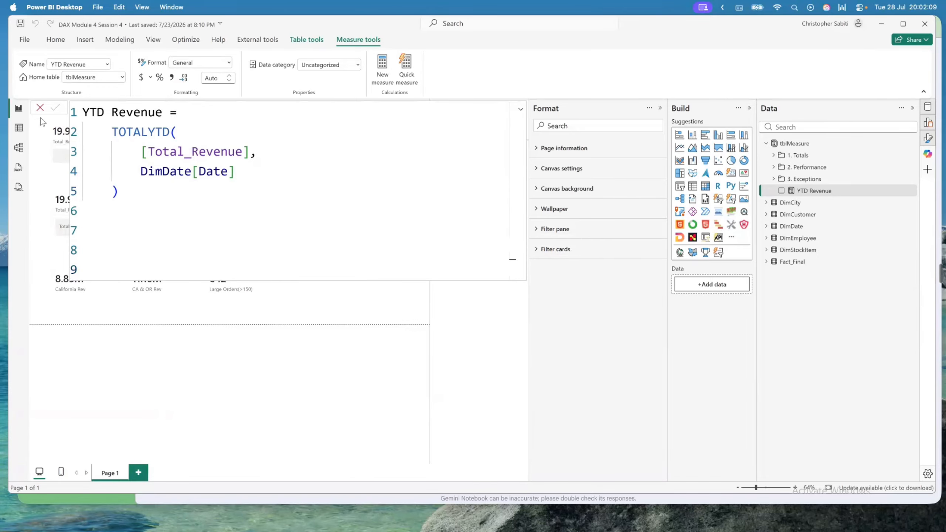
pyautogui.click(40, 107)
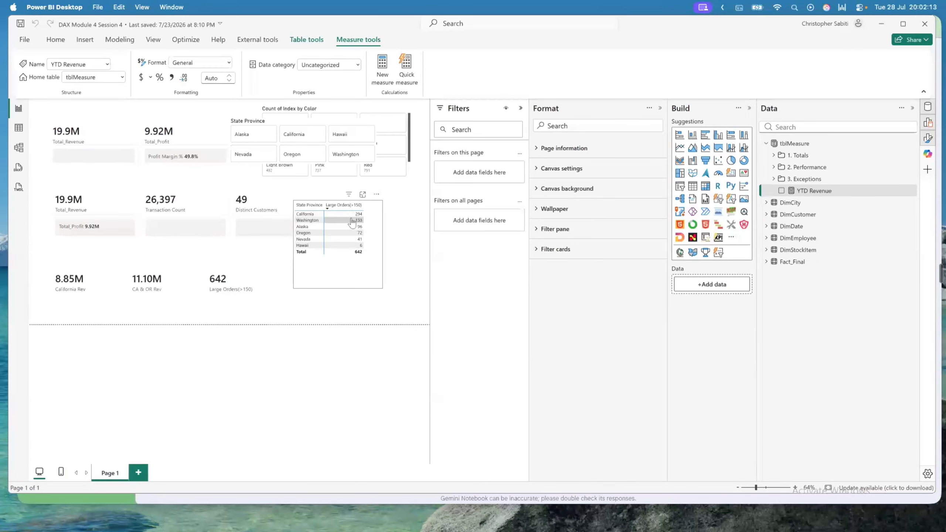
# Move the State Province matrix from Page 1 to a new report page and place it in that page's upper-left corner
pyautogui.click(342, 204)
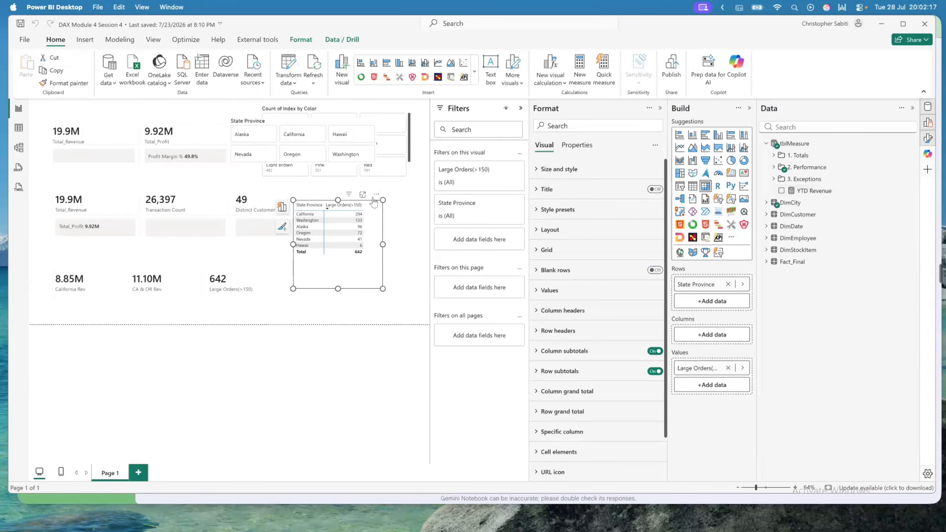
pyautogui.moveTo(373, 194); pyautogui.dragTo(326, 191)
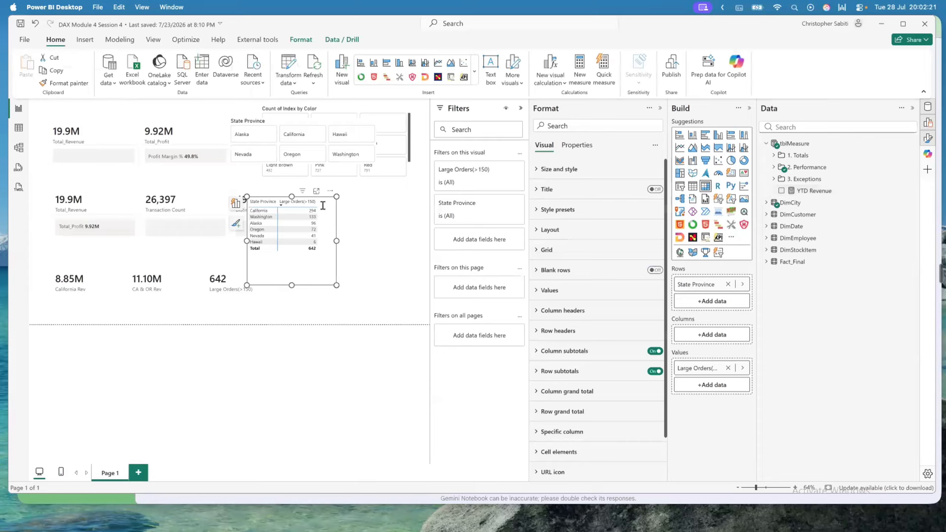
pyautogui.press('Delete')
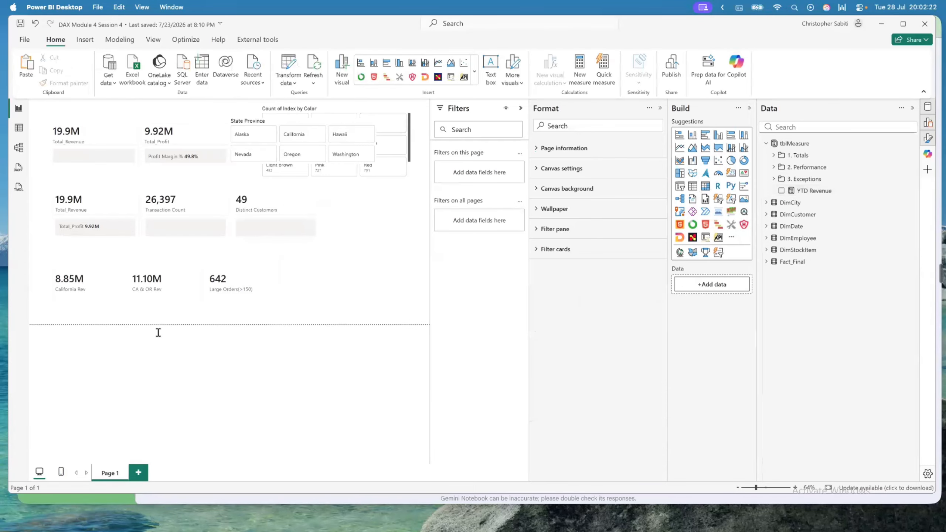
pyautogui.click(140, 472)
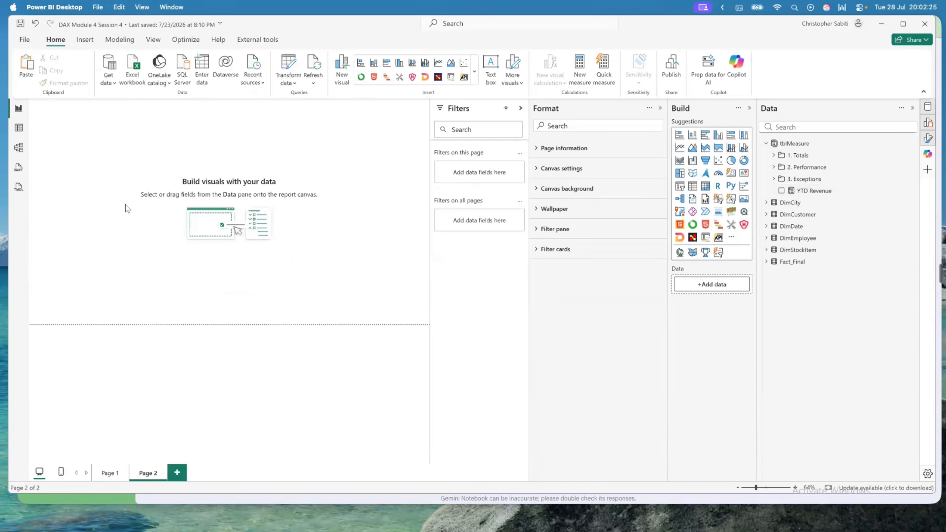
pyautogui.hotkey('ctrl', 'v')
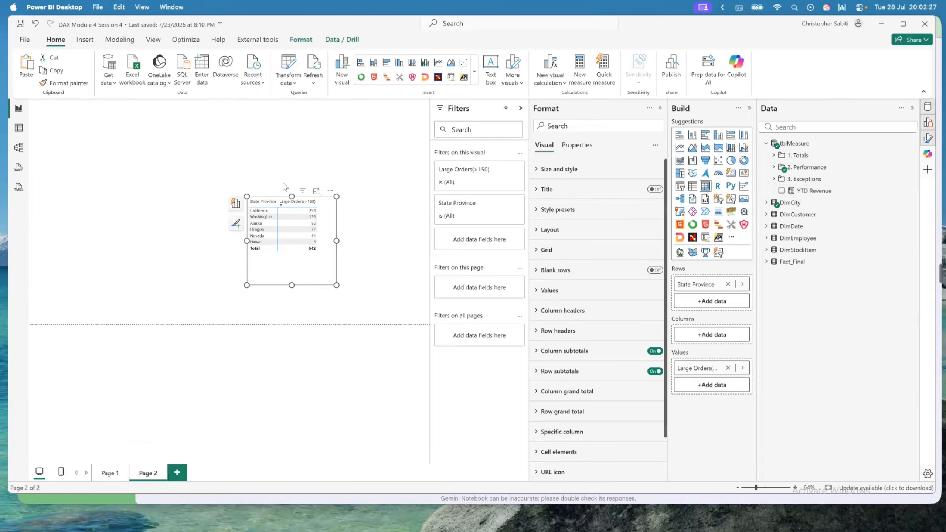
pyautogui.moveTo(285, 186); pyautogui.dragTo(93, 113)
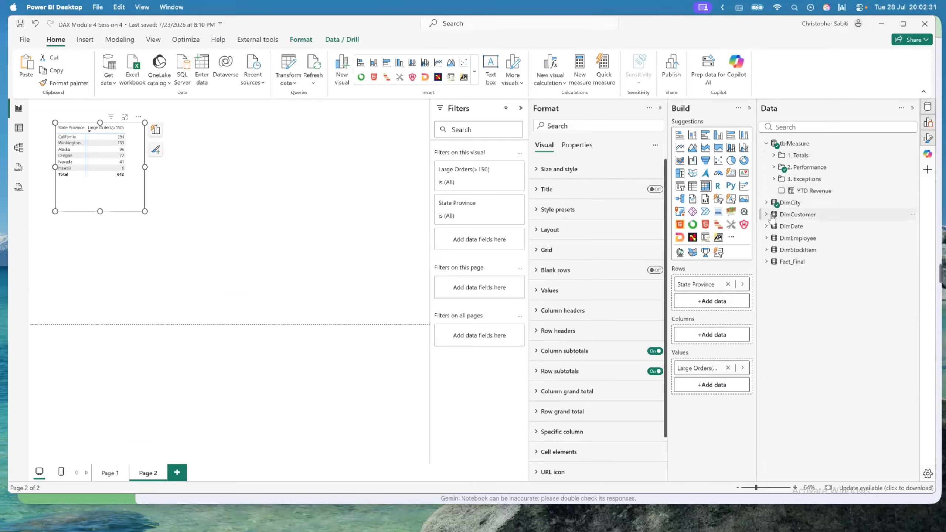
# Replace State Province with Calendar Month Label from DimDate in the matrix rows
pyautogui.click(766, 143)
pyautogui.click(766, 178)
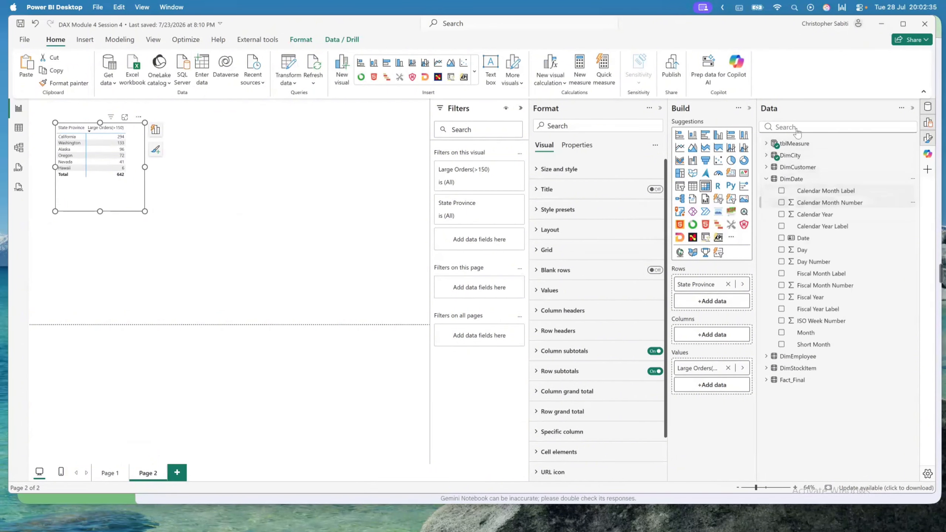
pyautogui.click(797, 129)
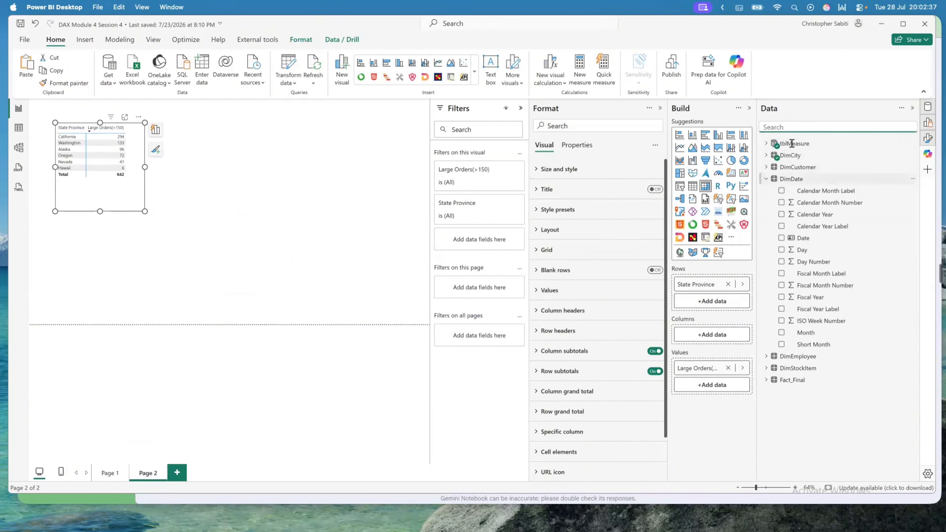
pyautogui.write('mon')
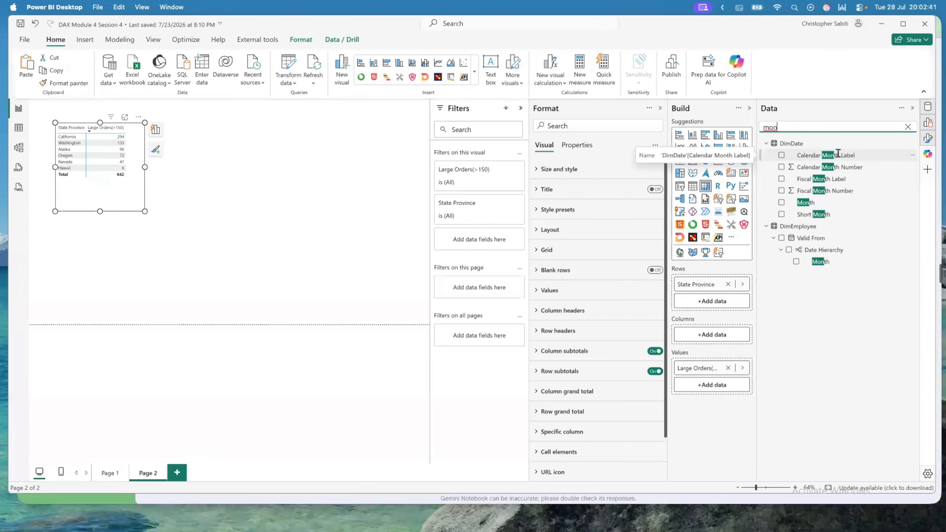
pyautogui.moveTo(807, 154); pyautogui.dragTo(719, 296)
pyautogui.click(727, 283)
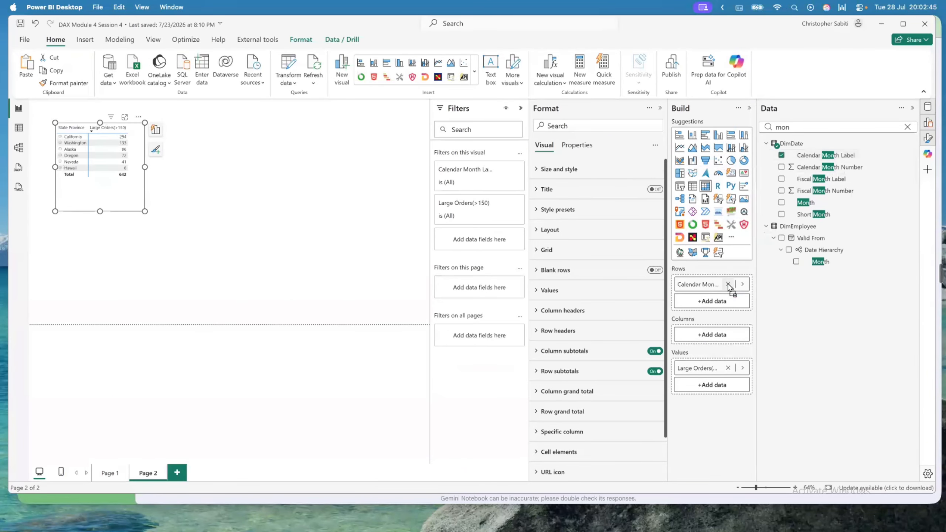
# Replace the Large Orders(>150) value in the matrix with the Total_Revenue measure
pyautogui.click(701, 368)
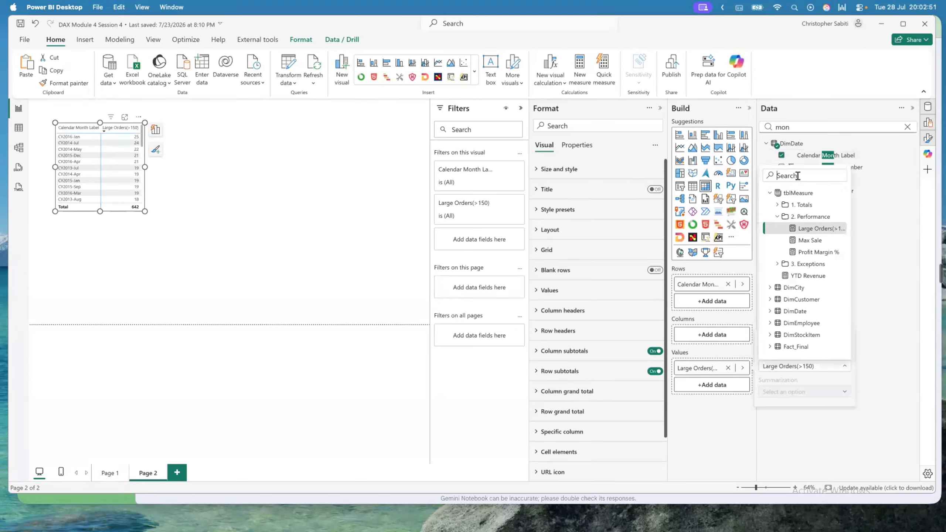
pyautogui.click(797, 176)
pyautogui.write('t')
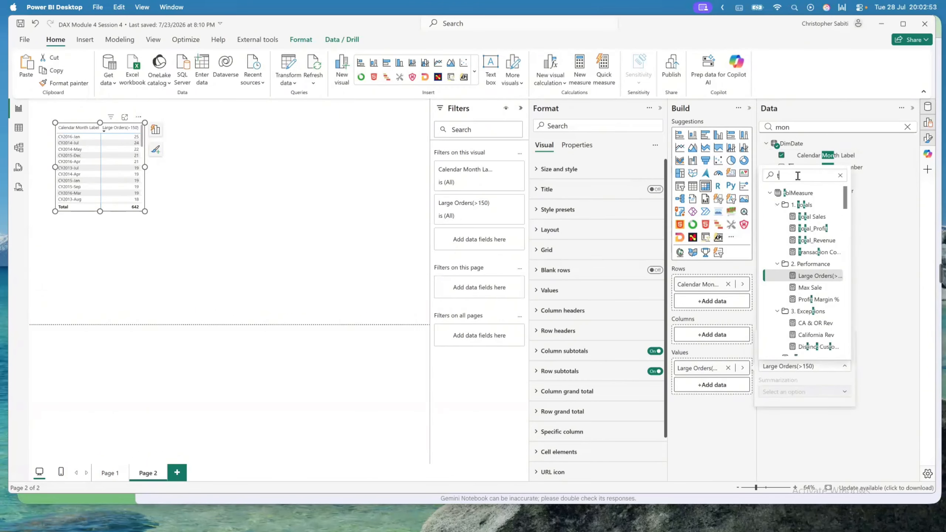
pyautogui.press('BackSpace')
pyautogui.write('reve')
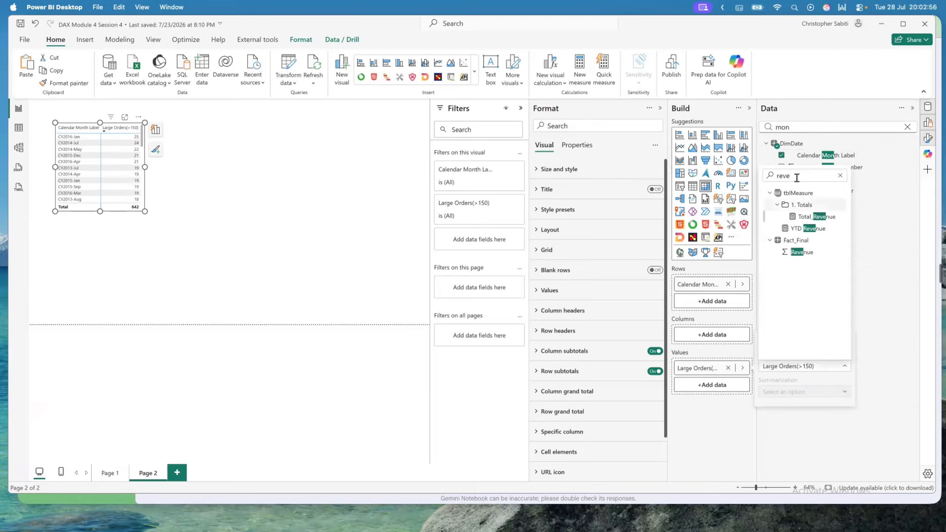
pyautogui.click(812, 217)
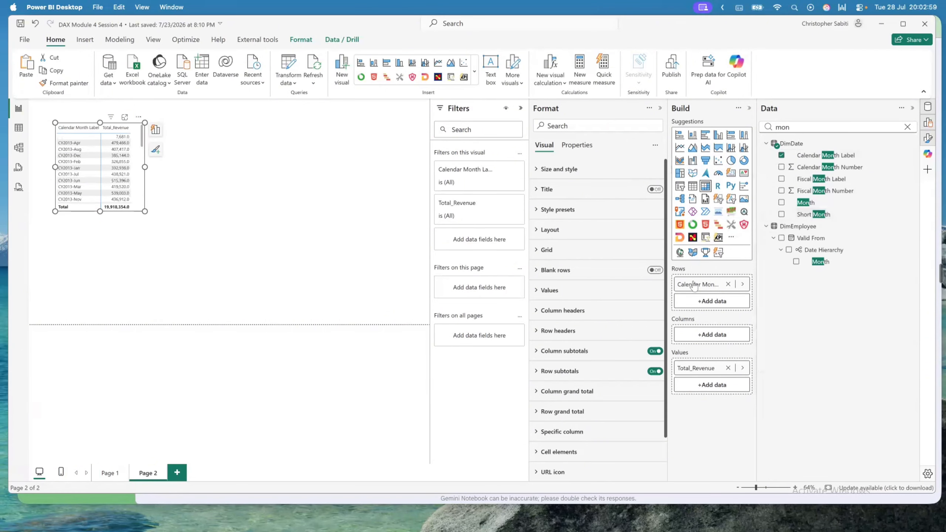
# Add the YTD Revenue measure to the matrix values below Total_Revenue and enlarge the matrix so all columns fit
pyautogui.click(708, 302)
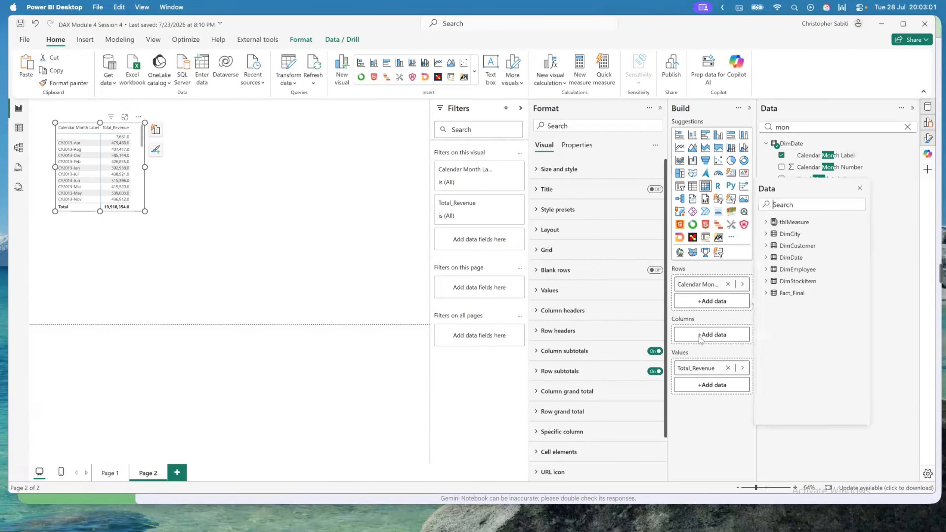
pyautogui.click(705, 387)
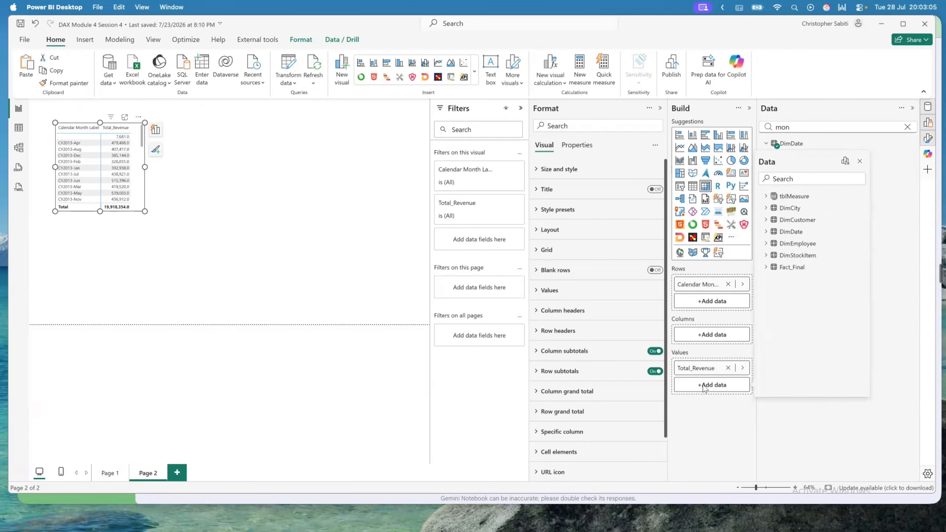
pyautogui.write('y')
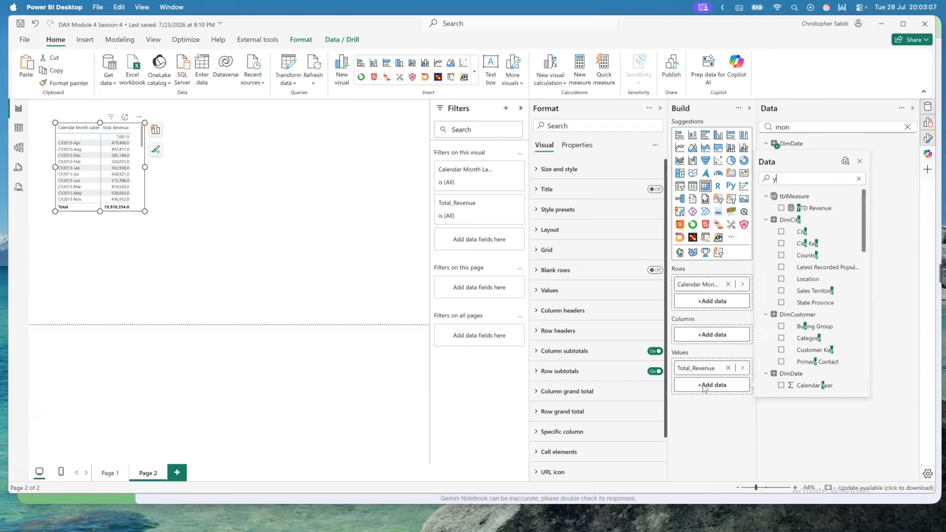
pyautogui.write('td')
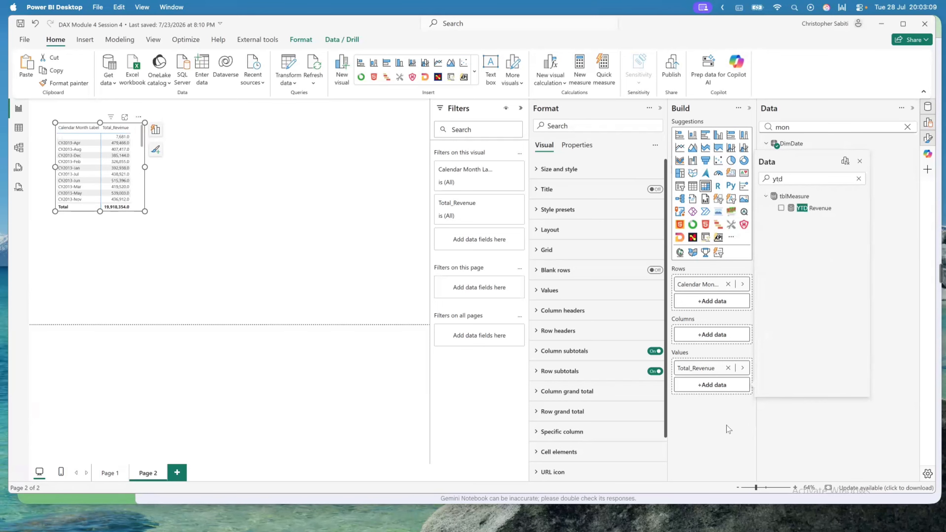
pyautogui.click(808, 208)
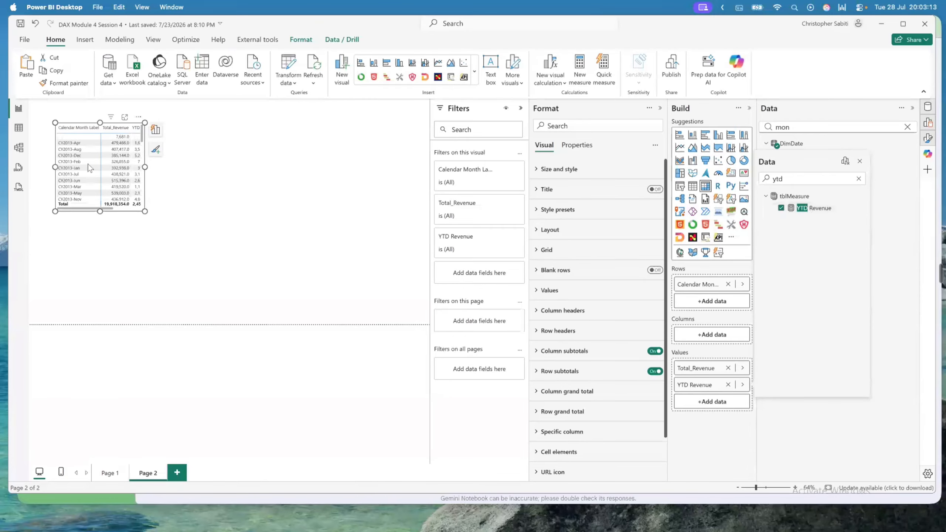
pyautogui.moveTo(145, 212); pyautogui.dragTo(164, 226)
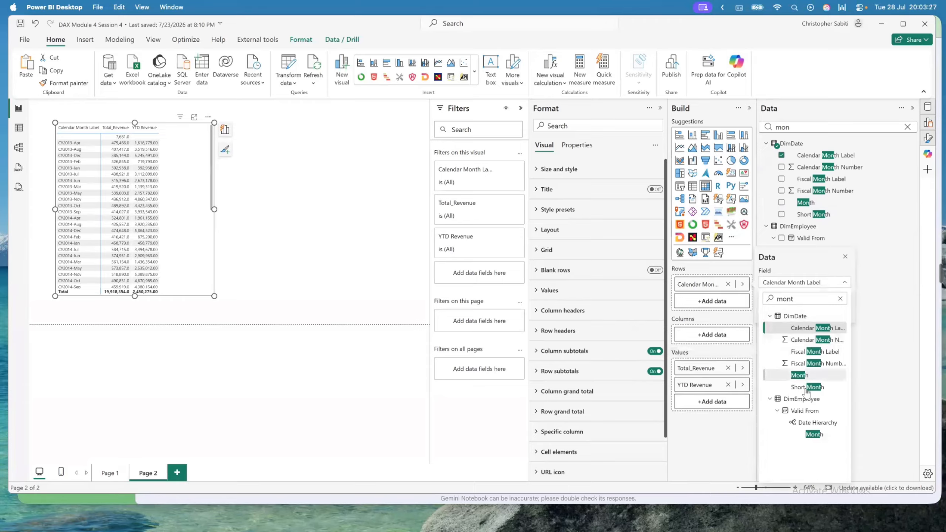
# Replace Calendar Month Label with DimDate's Month field in the matrix rows and narrow the matrix around its columns
pyautogui.click(799, 377)
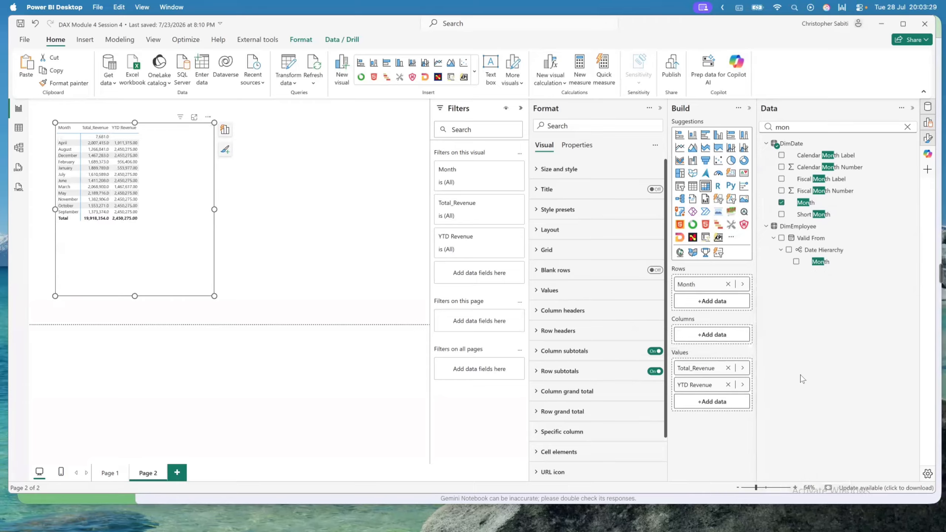
pyautogui.moveTo(214, 210); pyautogui.dragTo(161, 220)
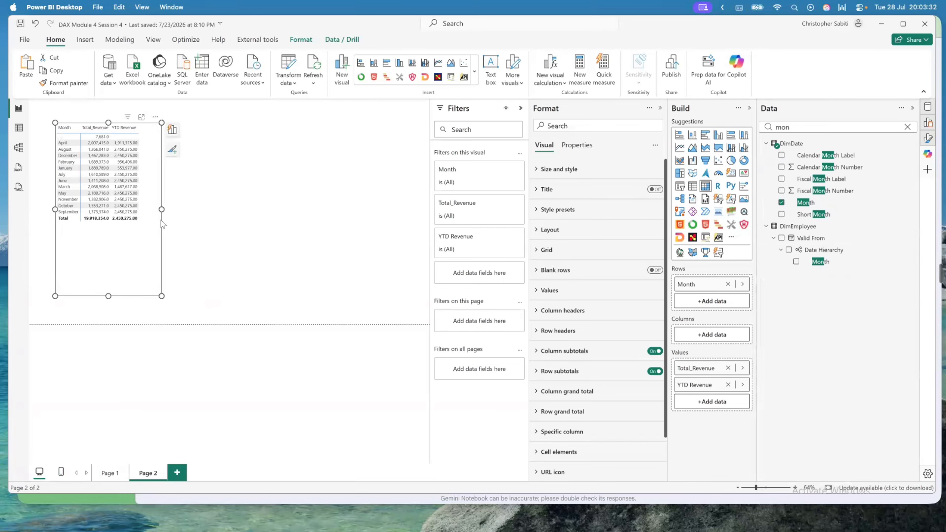
pyautogui.click(240, 161)
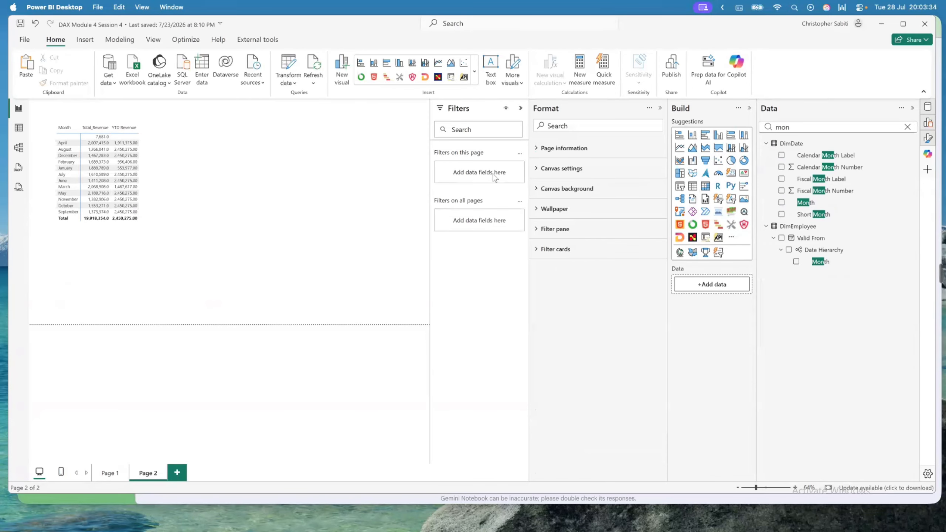
pyautogui.click(718, 201)
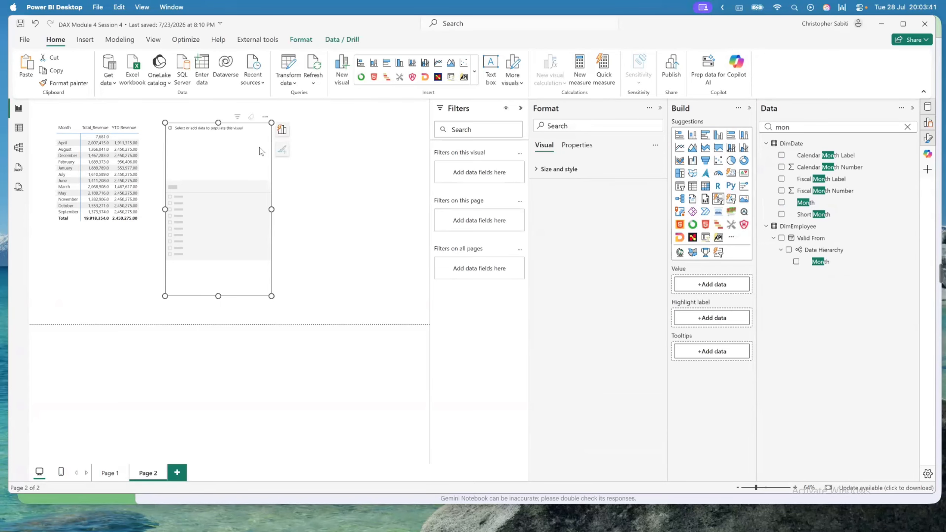
pyautogui.click(265, 117)
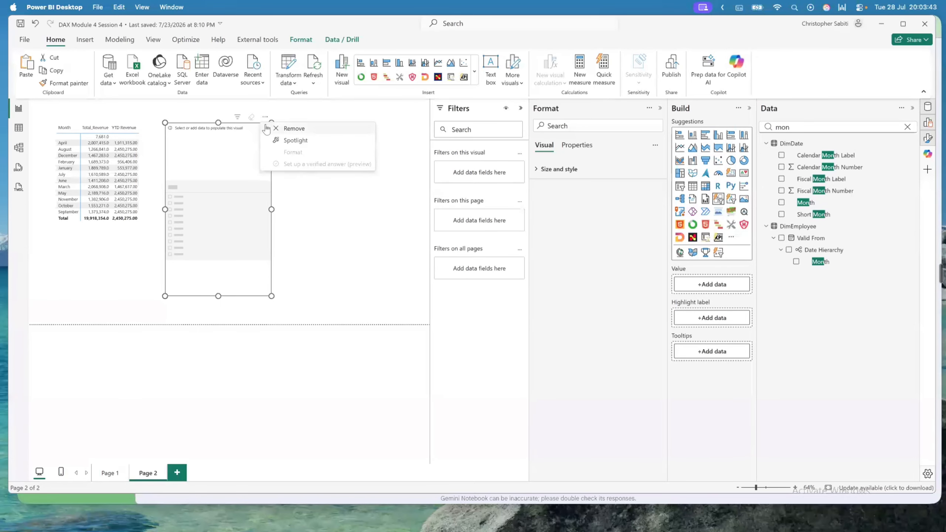
pyautogui.press('Delete')
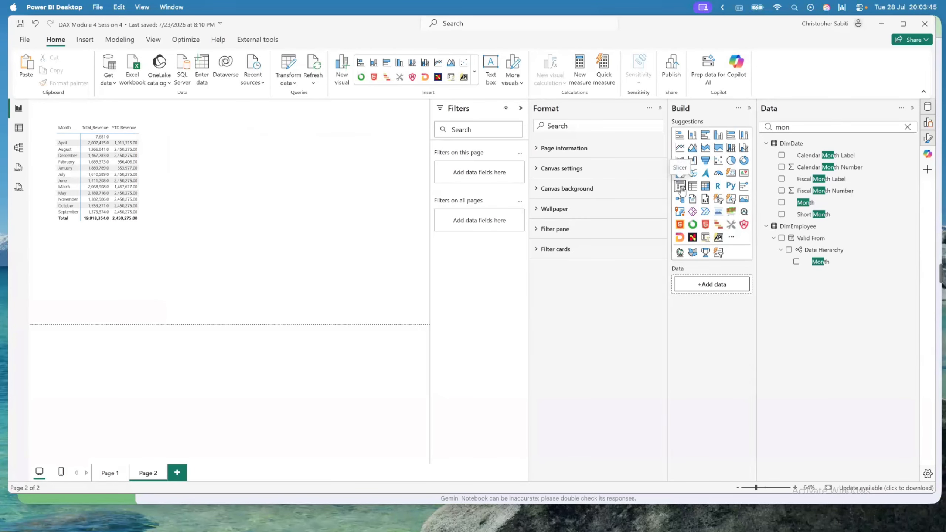
# Insert two empty standard slicers and place them side by side to the right of the matrix
pyautogui.click(679, 187)
pyautogui.moveTo(261, 139); pyautogui.dragTo(285, 133)
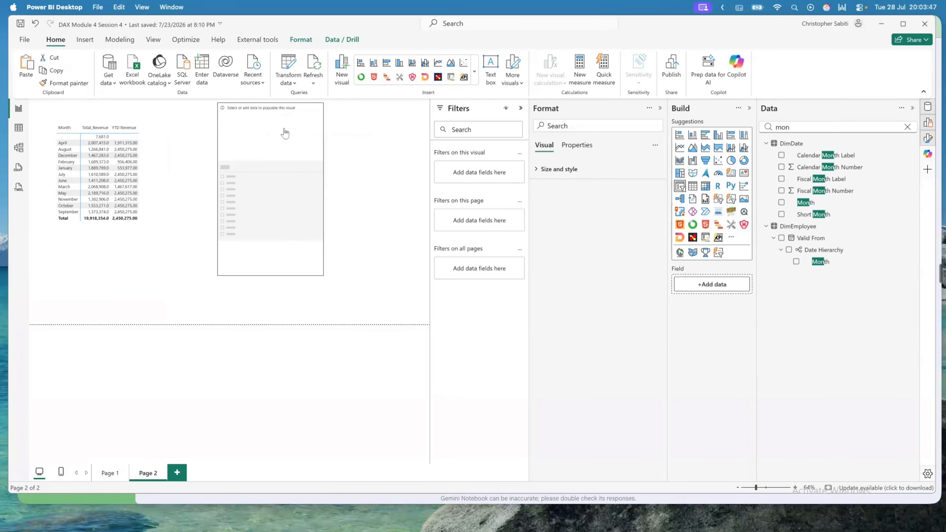
pyautogui.click(404, 196)
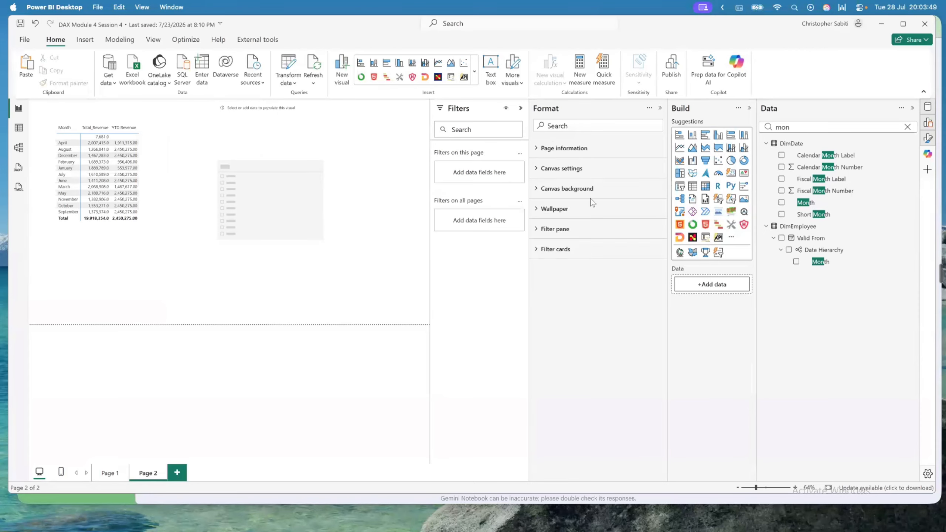
pyautogui.click(680, 186)
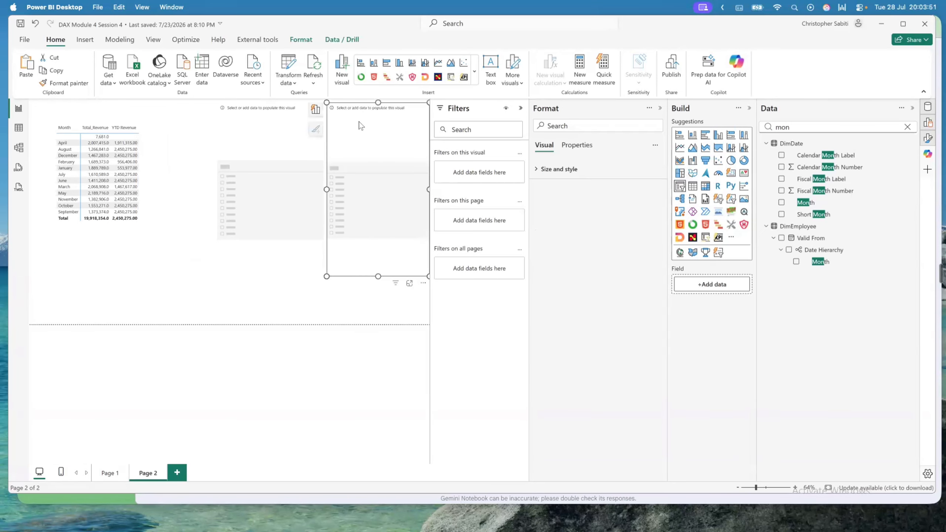
pyautogui.moveTo(358, 122); pyautogui.dragTo(225, 129)
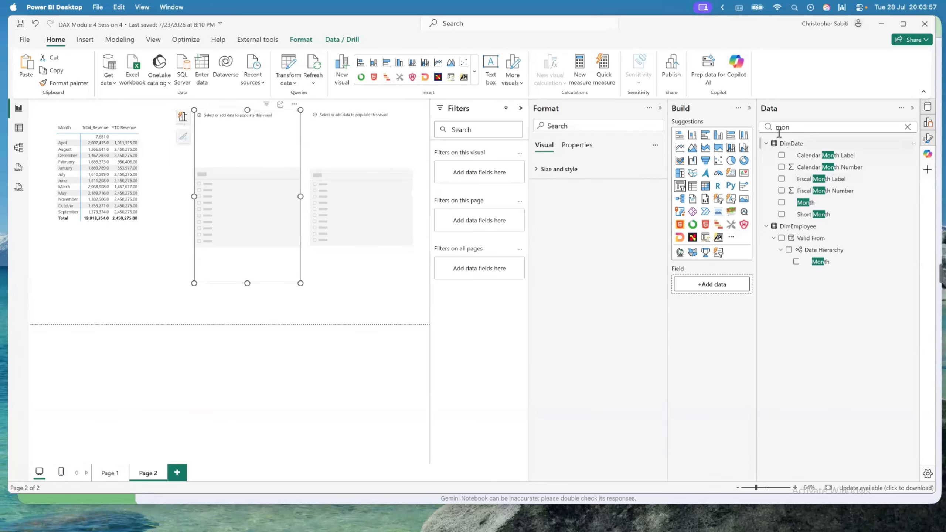
# Assign Year from DimEmployee's Valid From hierarchy to the first slicer and DimDate's Month to the second, shortening the Month slicer
pyautogui.doubleClick(761, 128)
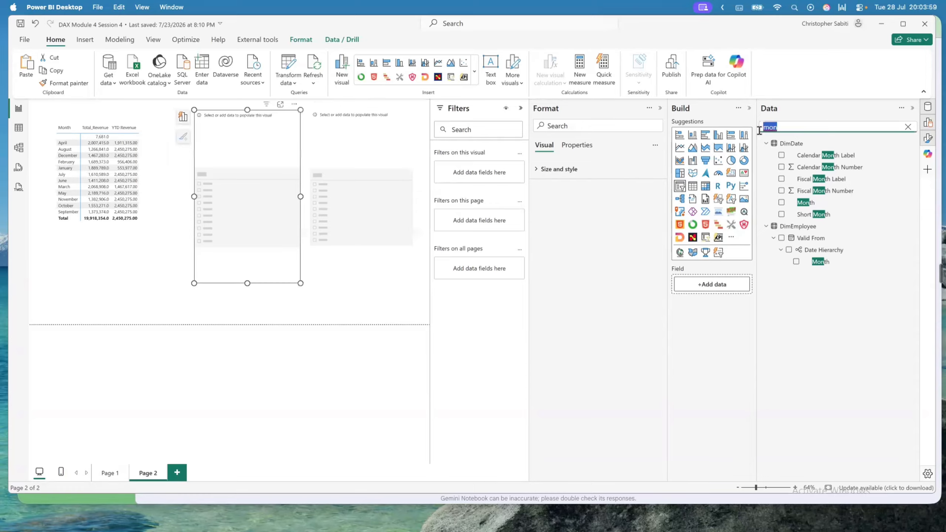
pyautogui.write('year')
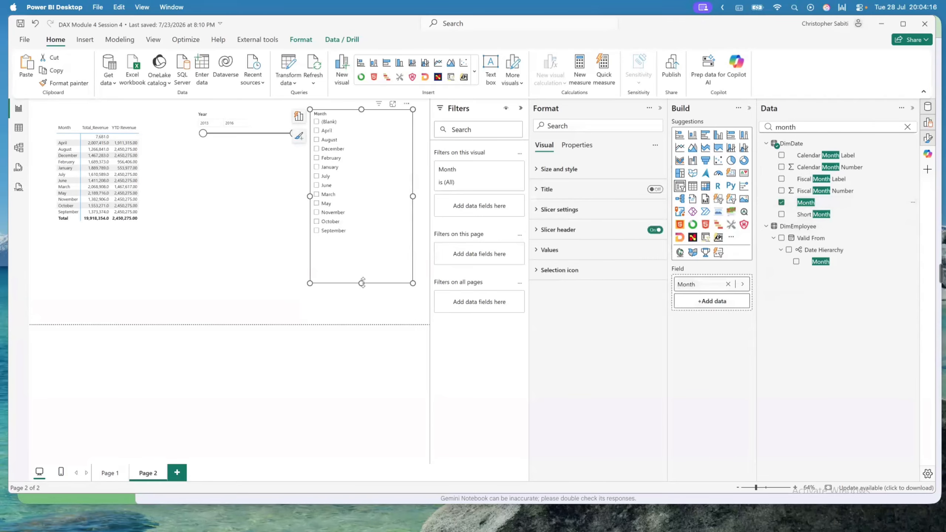
pyautogui.moveTo(365, 282); pyautogui.dragTo(371, 247)
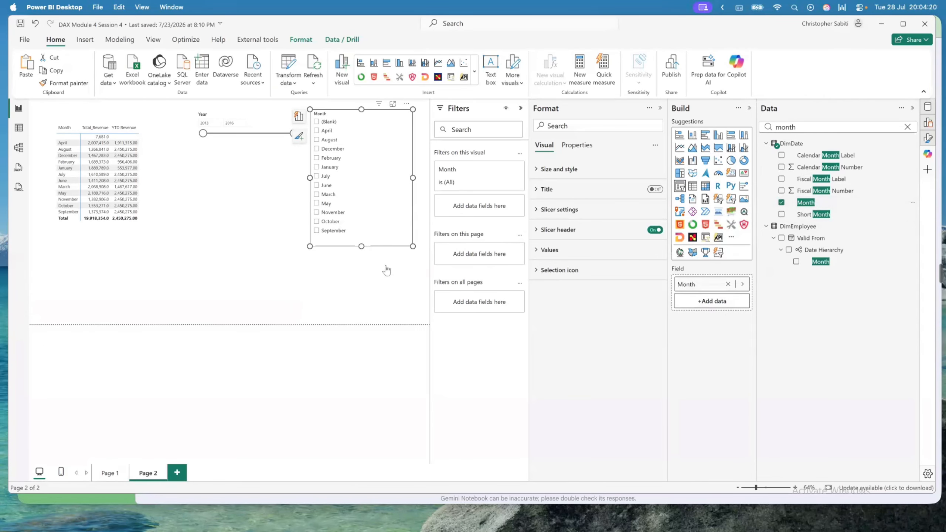
# Collapse the Filters and Format panes to give the report canvas more room
pyautogui.click(520, 108)
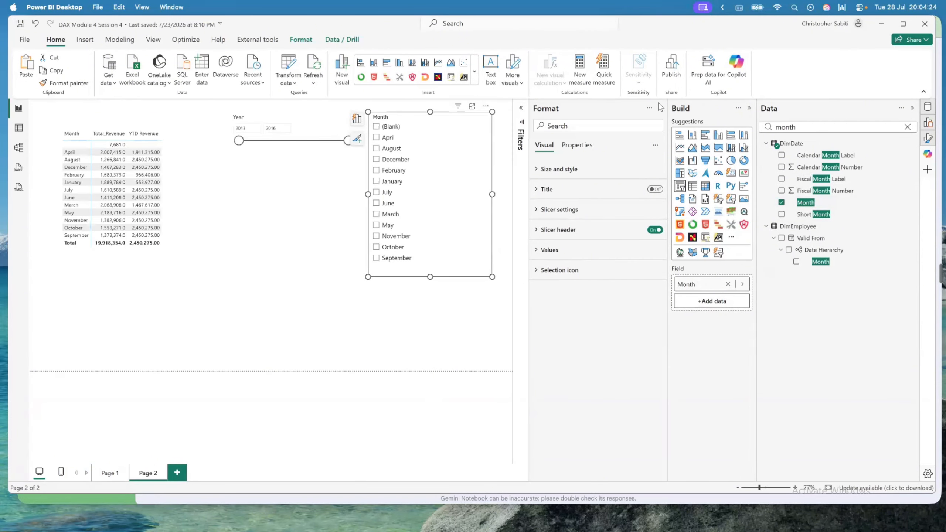
pyautogui.click(660, 108)
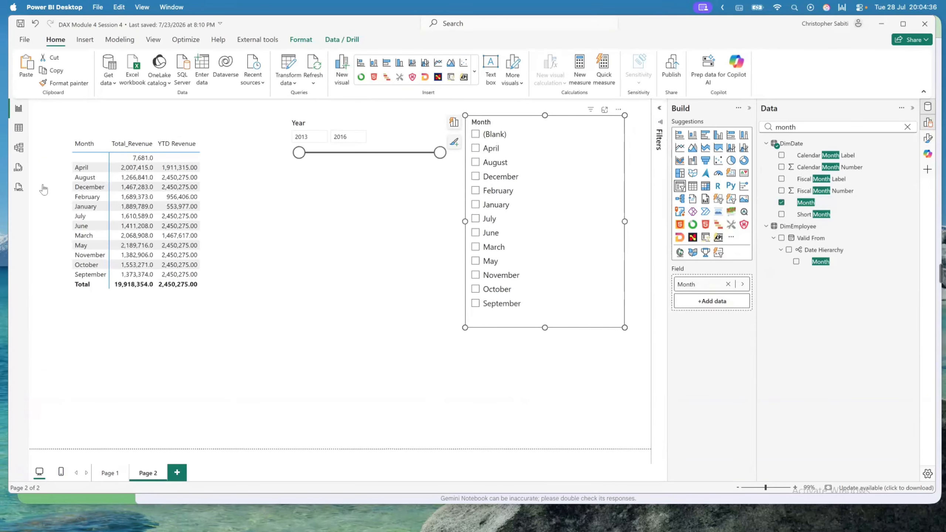
# Sort DimDate's Month column by Calendar Month Number and return to the report page
pyautogui.click(18, 128)
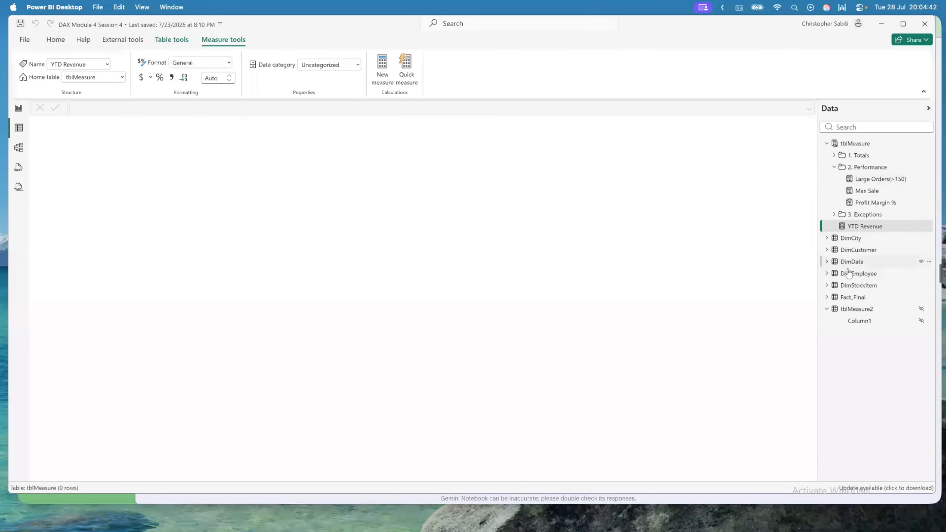
pyautogui.click(849, 265)
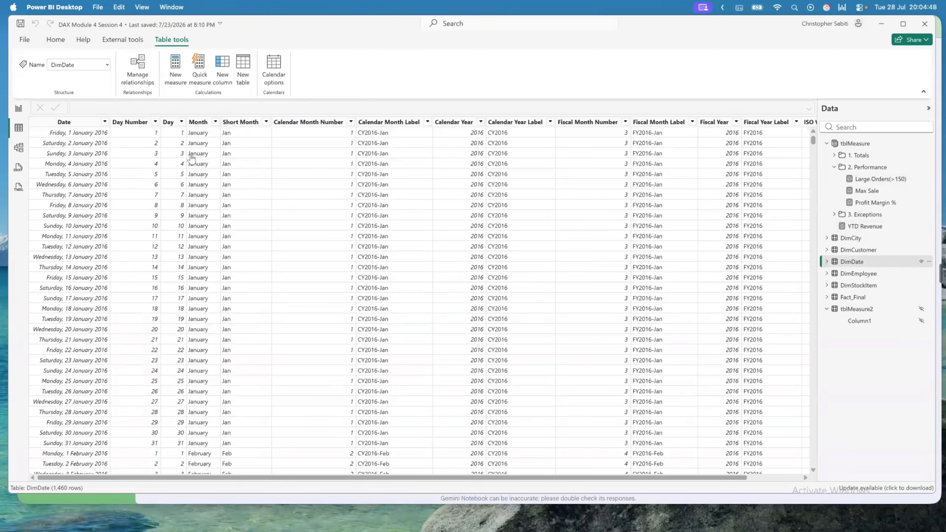
pyautogui.click(199, 122)
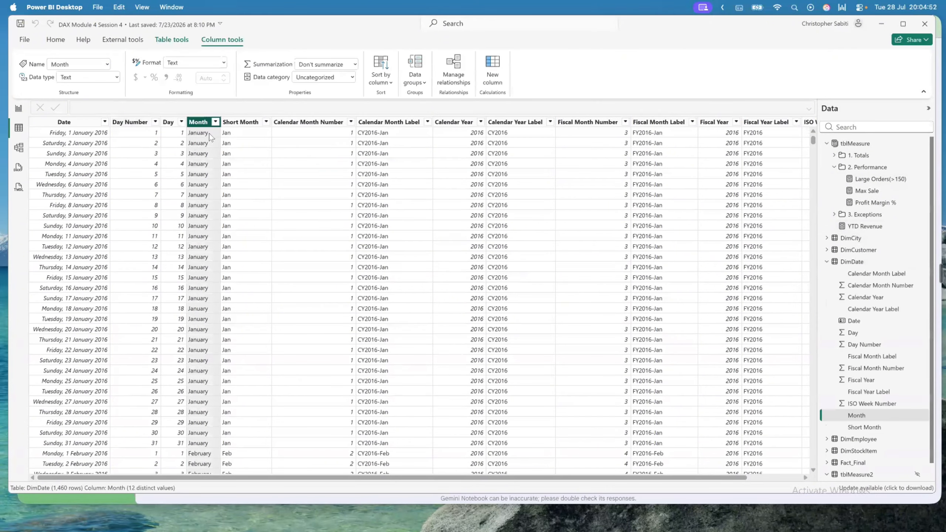
pyautogui.click(322, 124)
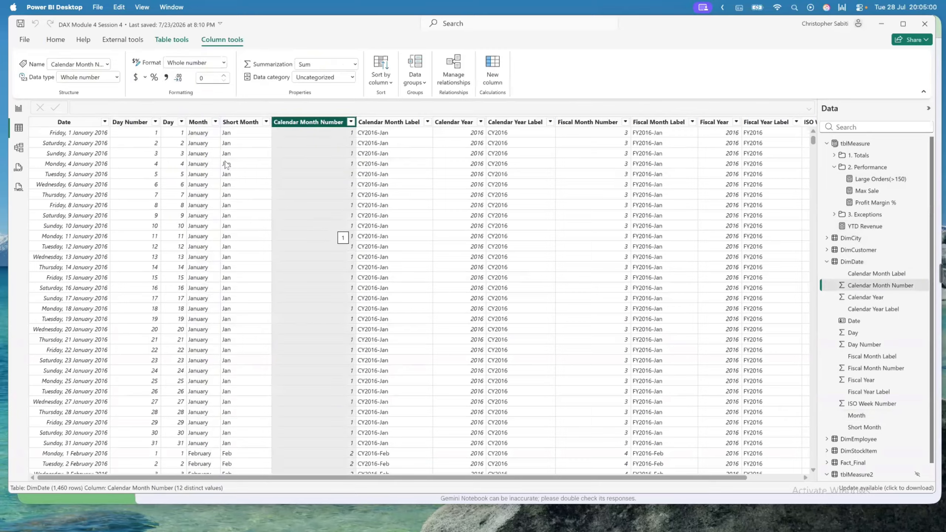
pyautogui.click(199, 123)
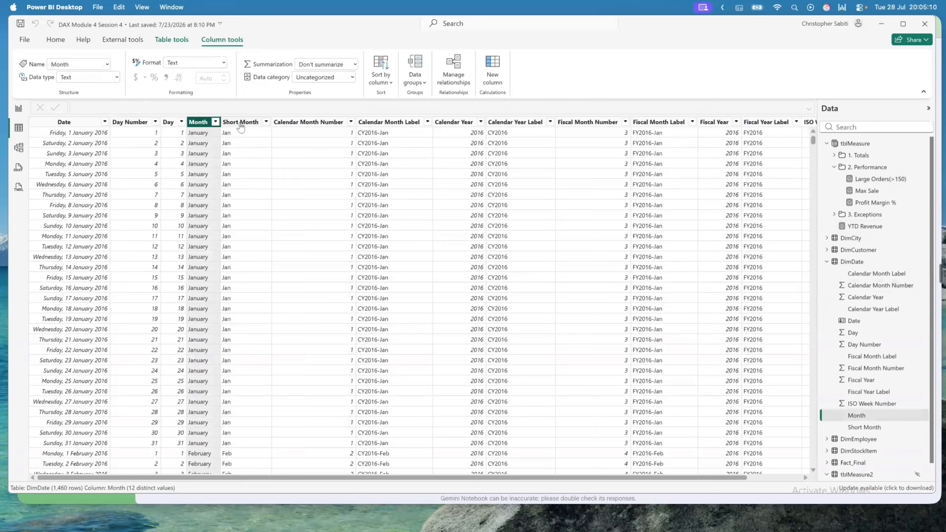
pyautogui.click(391, 84)
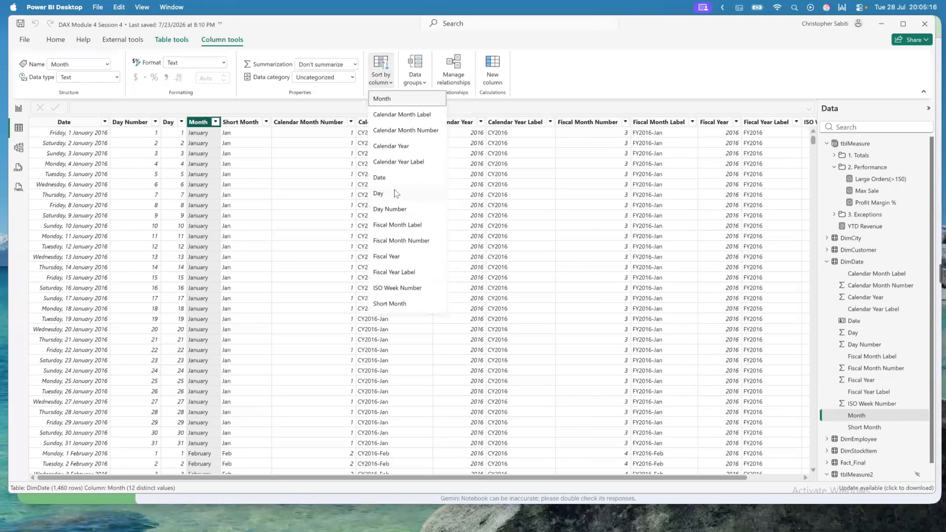
pyautogui.click(411, 131)
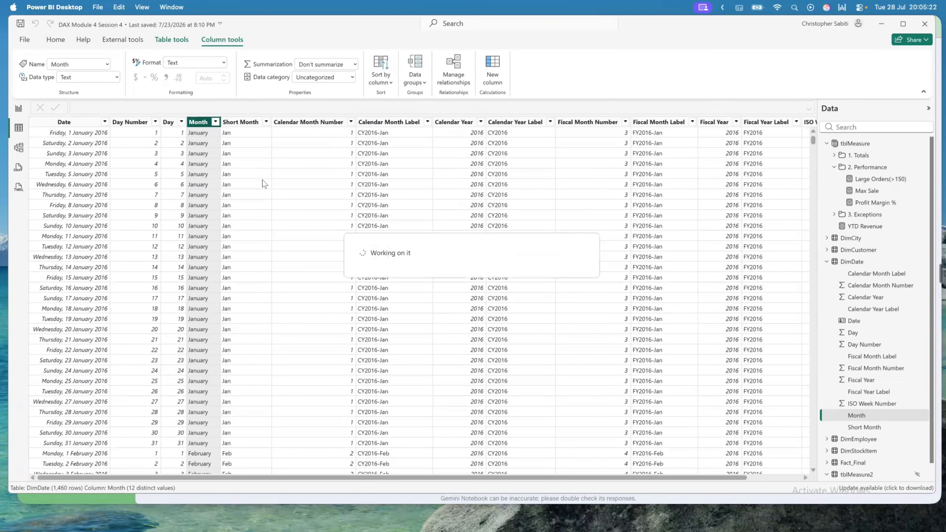
pyautogui.click(19, 111)
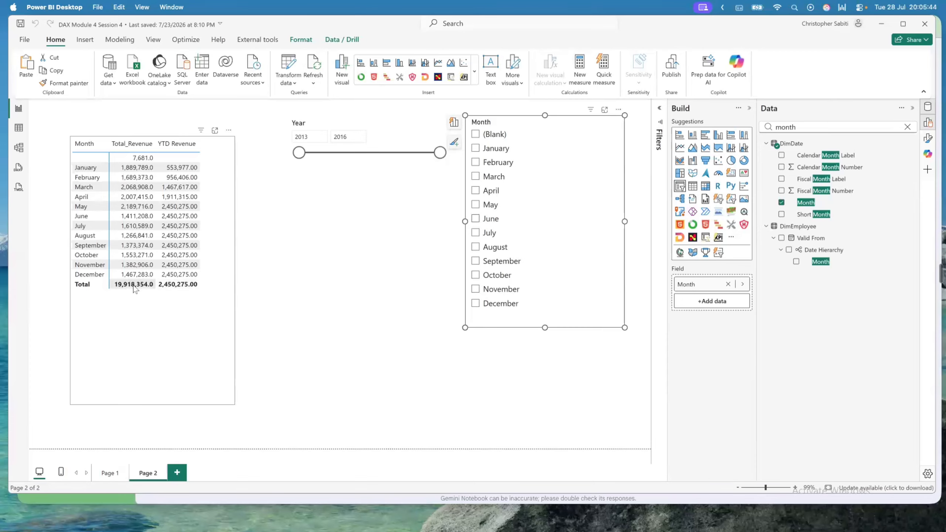
# Restrict the Year slicer's range to 2013 only
pyautogui.click(345, 137)
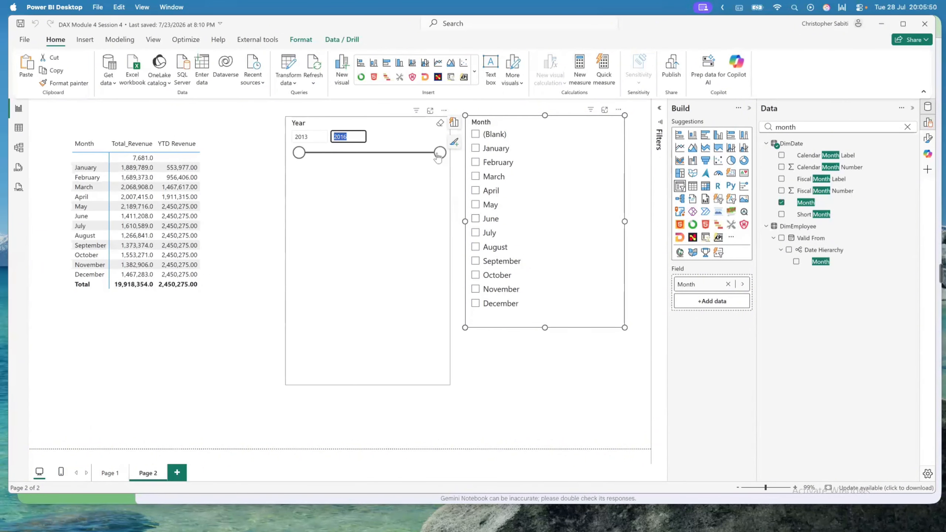
pyautogui.moveTo(439, 152); pyautogui.dragTo(317, 159)
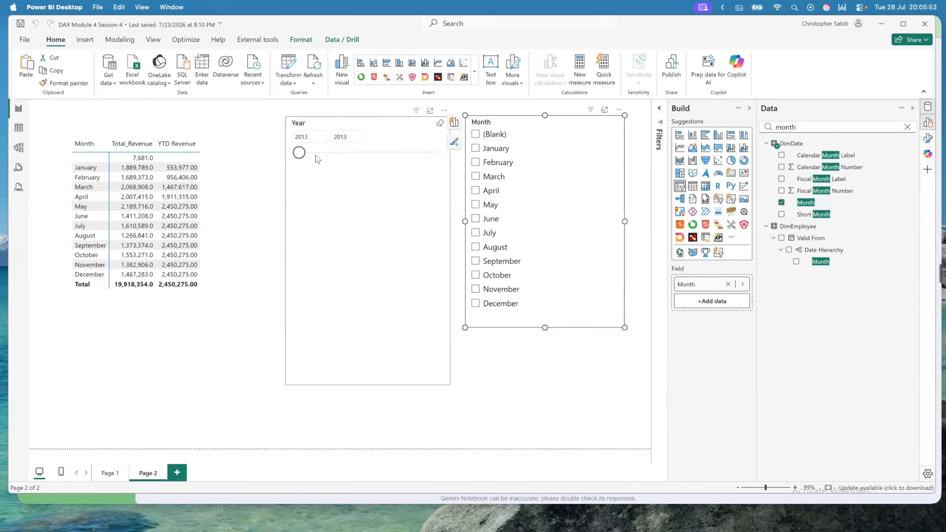
pyautogui.click(329, 253)
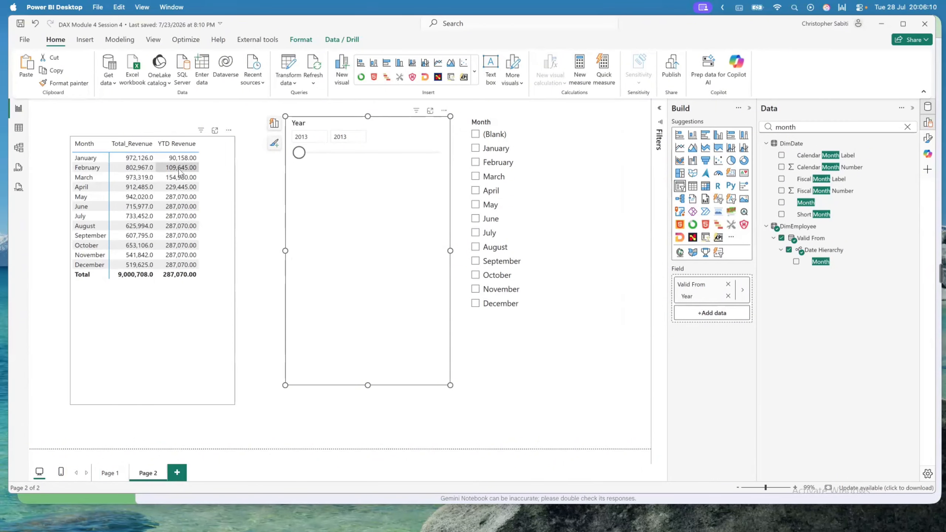
# Try single months in the Month slicer, ending with January and February selected together
pyautogui.click(475, 181)
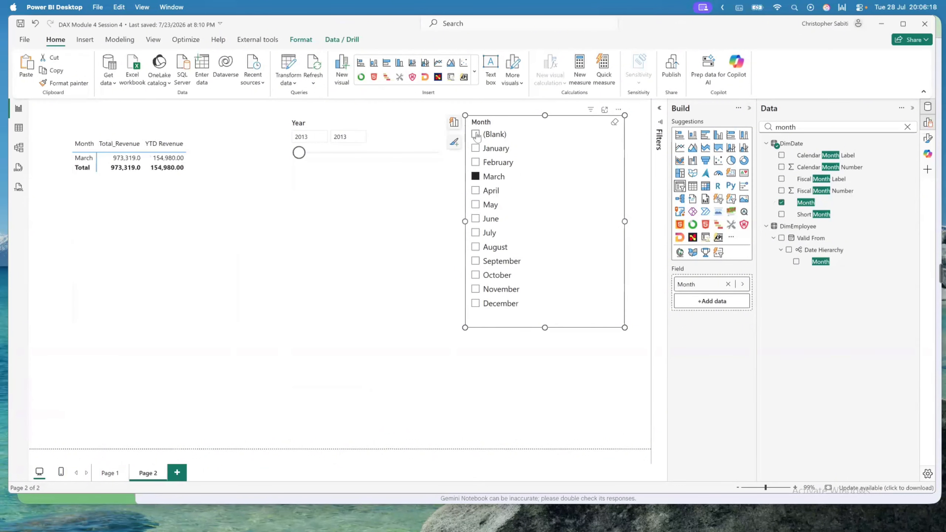
pyautogui.click(476, 149)
pyautogui.click(477, 162)
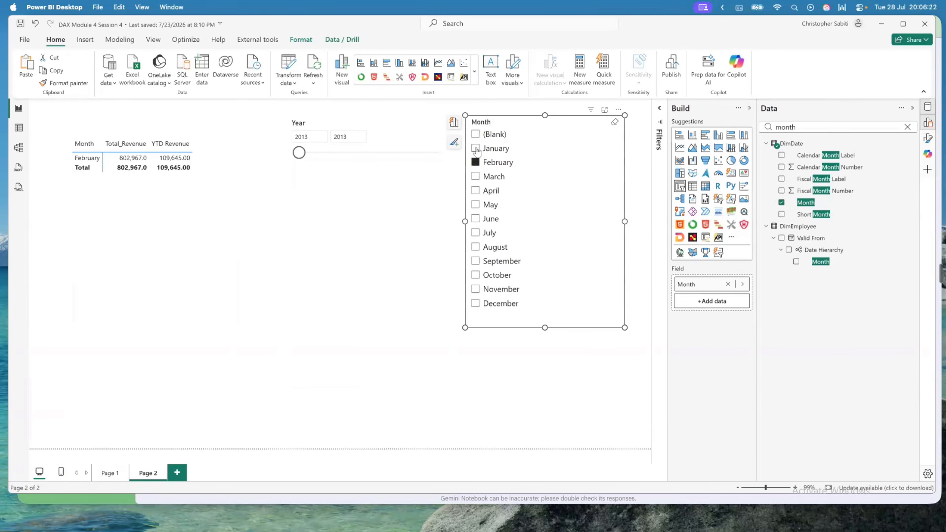
pyautogui.keyDown('ctrl'); pyautogui.click(477, 149); pyautogui.keyUp('ctrl')
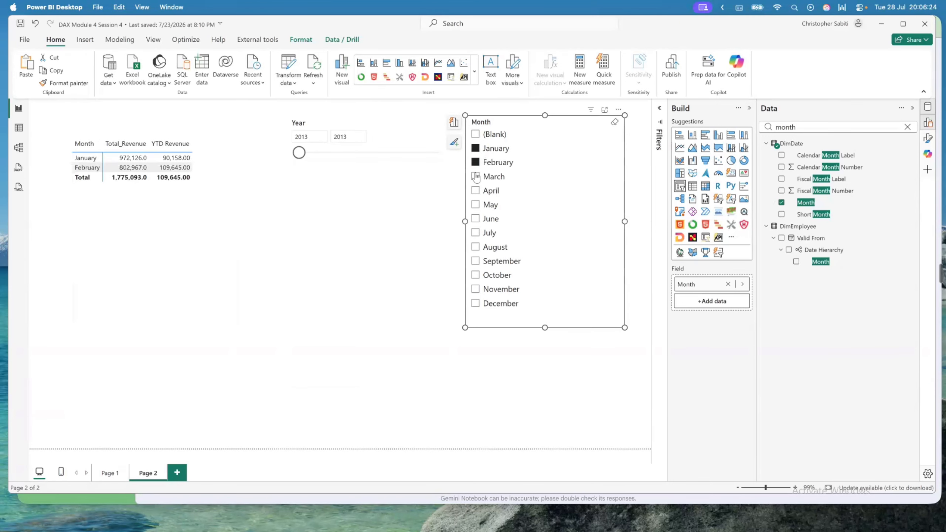
# Add March to the Month slicer's selection for comparison, and clear both the slicer selection and the field search
pyautogui.keyDown('ctrl'); pyautogui.click(476, 177); pyautogui.keyUp('ctrl')
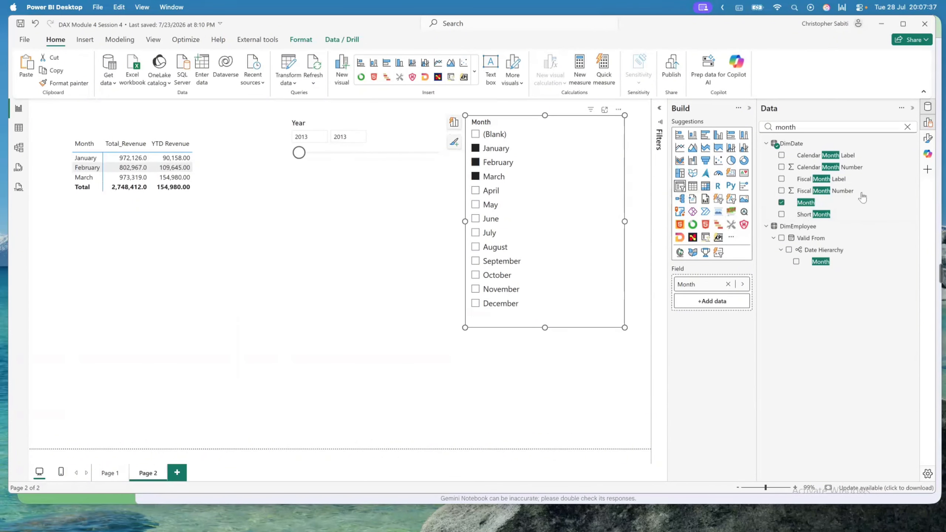
pyautogui.click(908, 127)
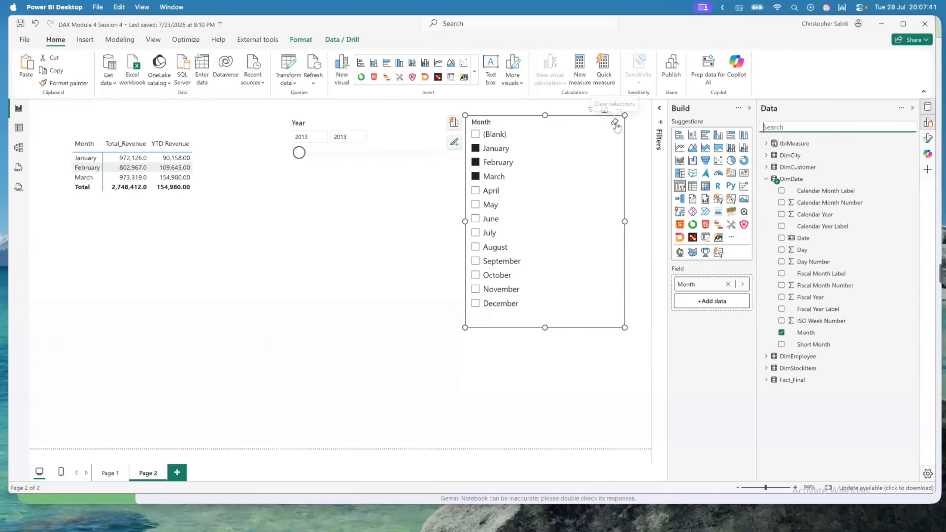
pyautogui.click(590, 109)
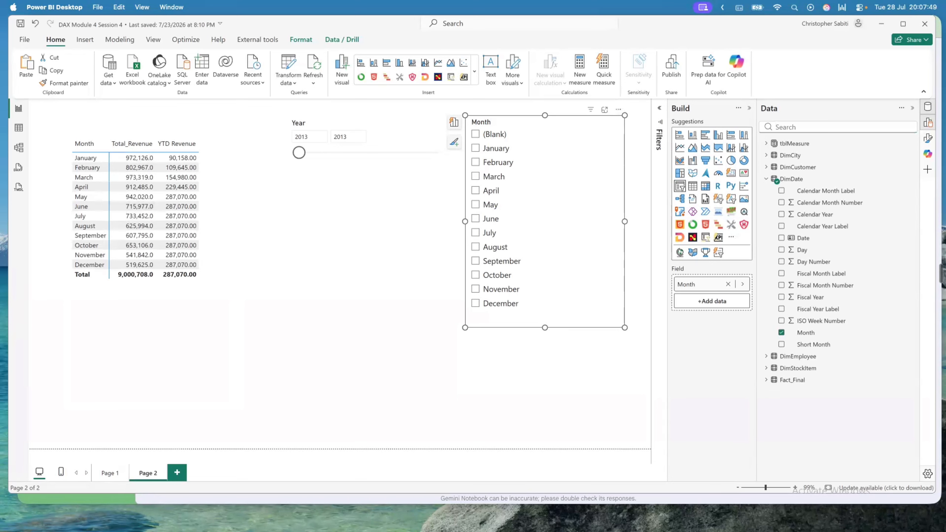
# Copy the whole YTD Revenue formula from tblMeasure into a new measure in the same table
pyautogui.moveTo(294, 498)
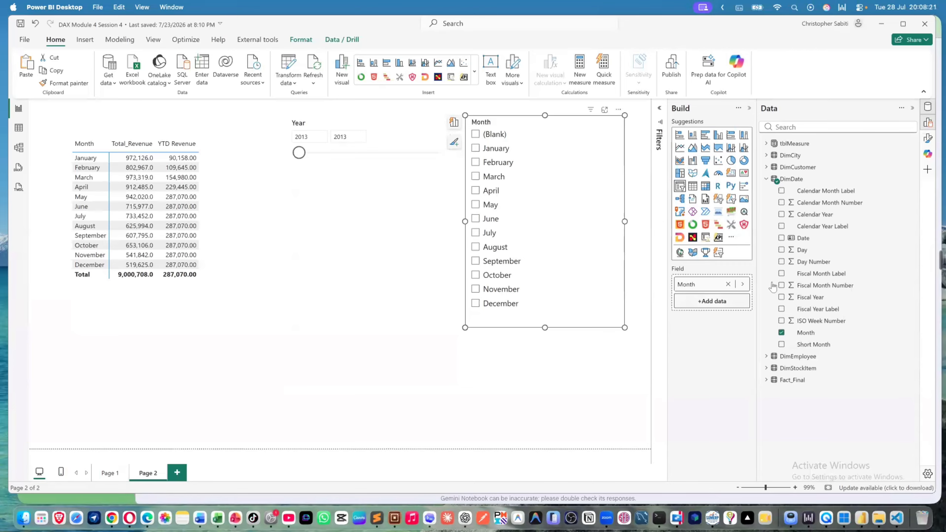
pyautogui.click(770, 179)
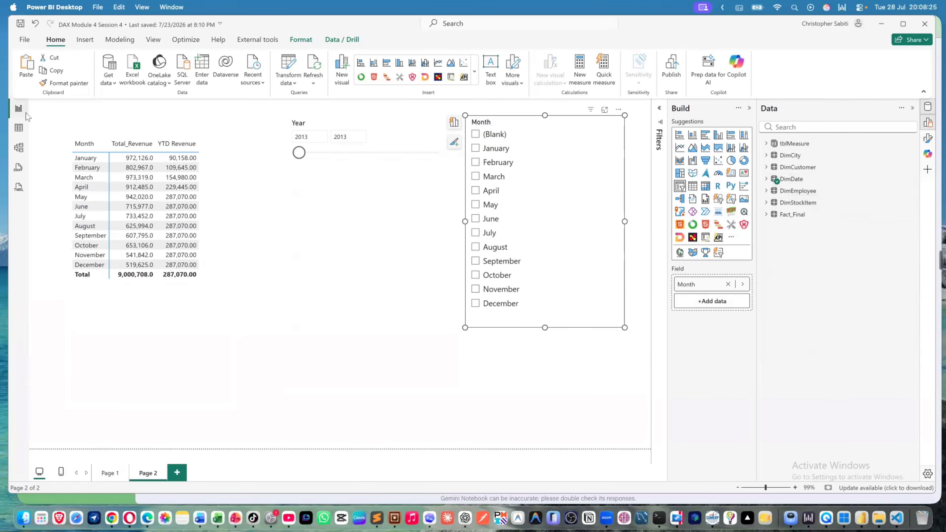
pyautogui.click(767, 143)
pyautogui.click(812, 190)
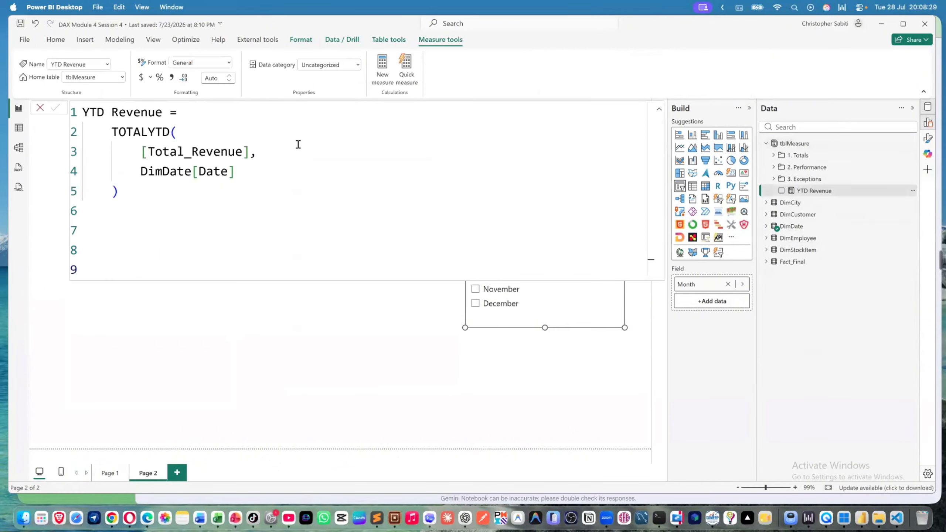
pyautogui.click(236, 185)
pyautogui.hotkey('ctrl', 'a')
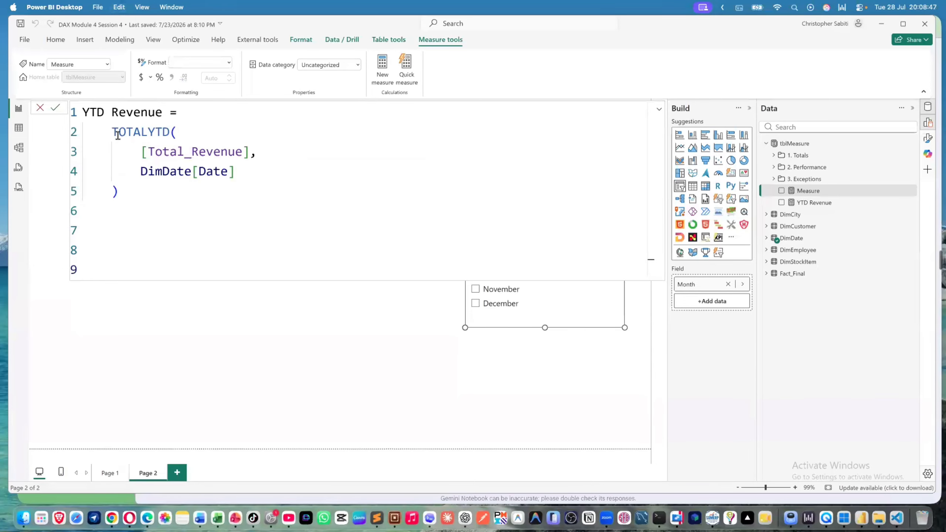
# Rename the copied measure as Revenue LY and replace its TOTALYTD function with CALCULATE
pyautogui.moveTo(162, 113); pyautogui.dragTo(85, 113)
pyautogui.write('Revenue ')
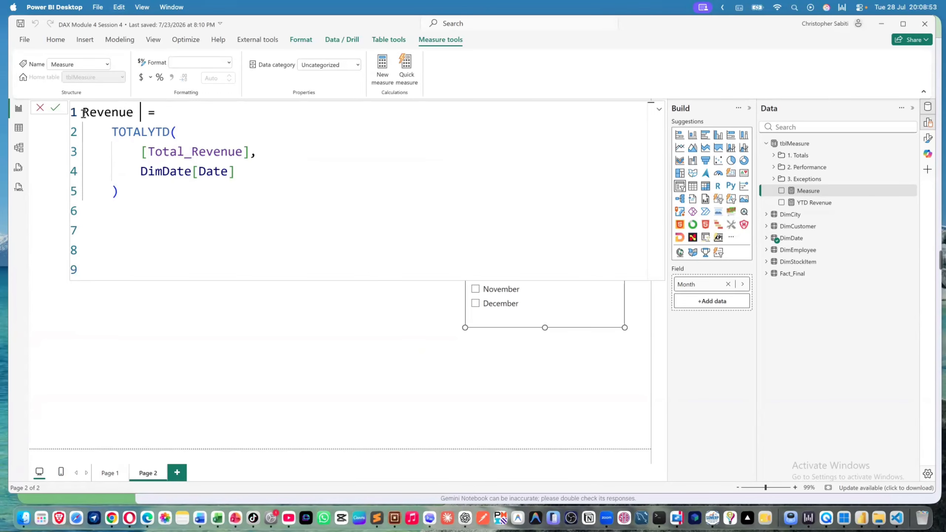
pyautogui.write('LY')
pyautogui.doubleClick(135, 133)
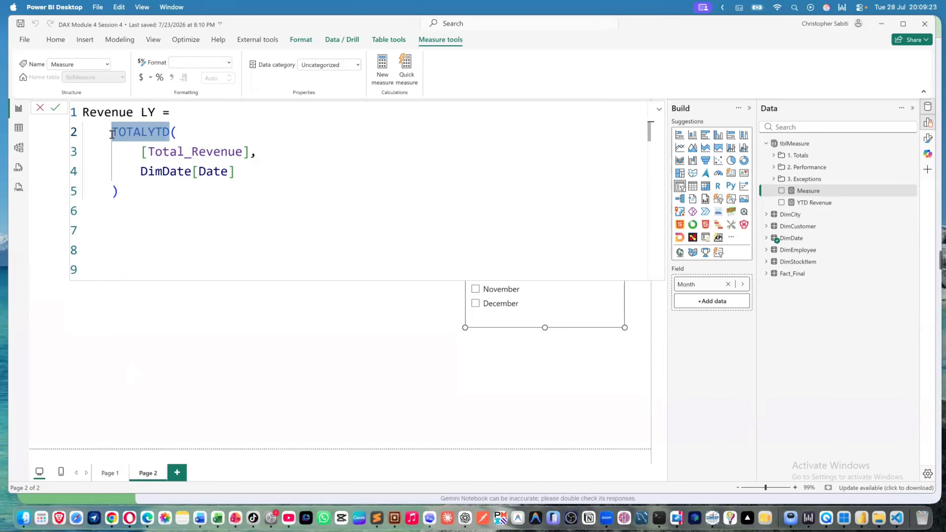
pyautogui.write('cal(')
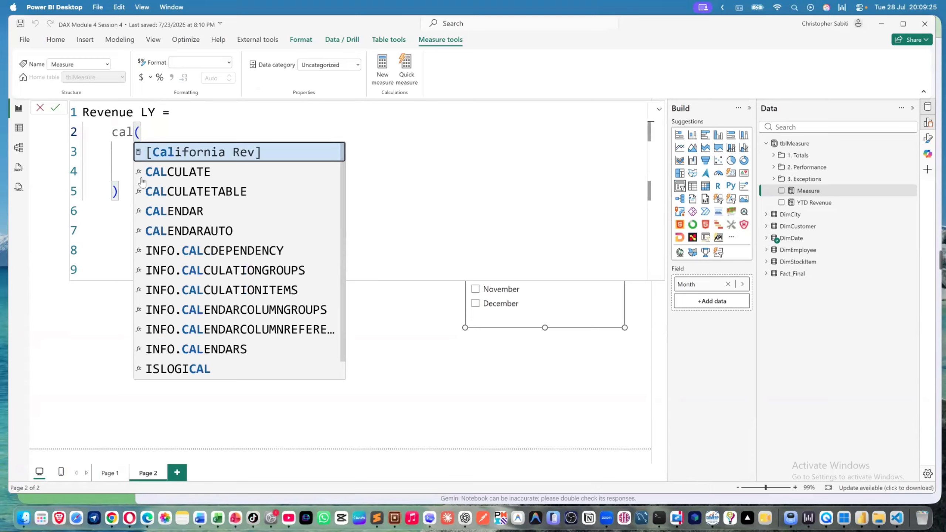
pyautogui.click(162, 172)
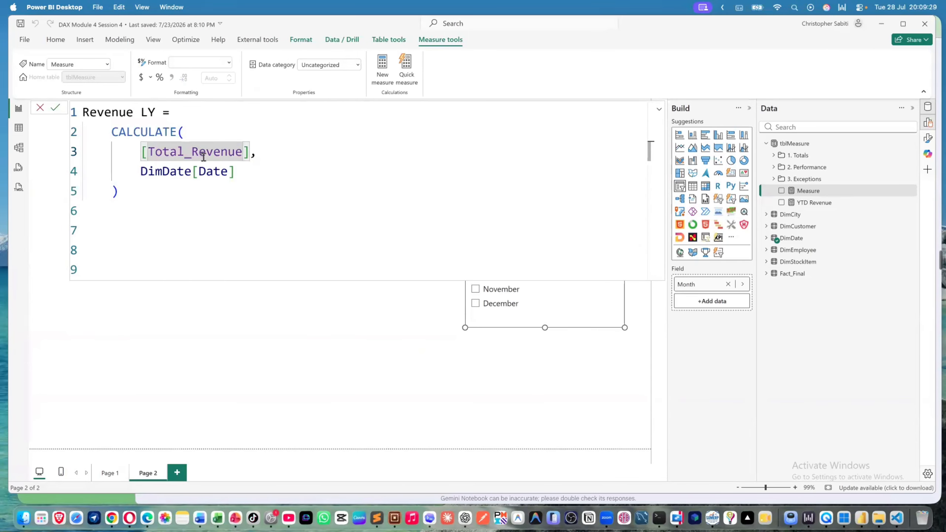
# Replace the DimDate[Date] argument in the Revenue LY formula with SAMEPERIODLASTYEAR(DimDate[Date])
pyautogui.click(226, 172)
pyautogui.moveTo(218, 176); pyautogui.dragTo(143, 168)
pyautogui.moveTo(236, 171); pyautogui.dragTo(140, 172)
pyautogui.write('sam')
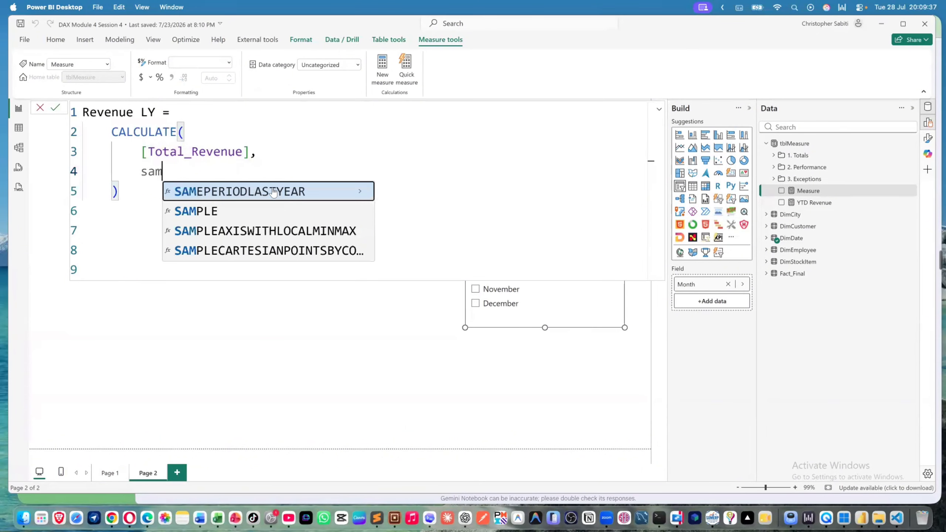
pyautogui.click(294, 194)
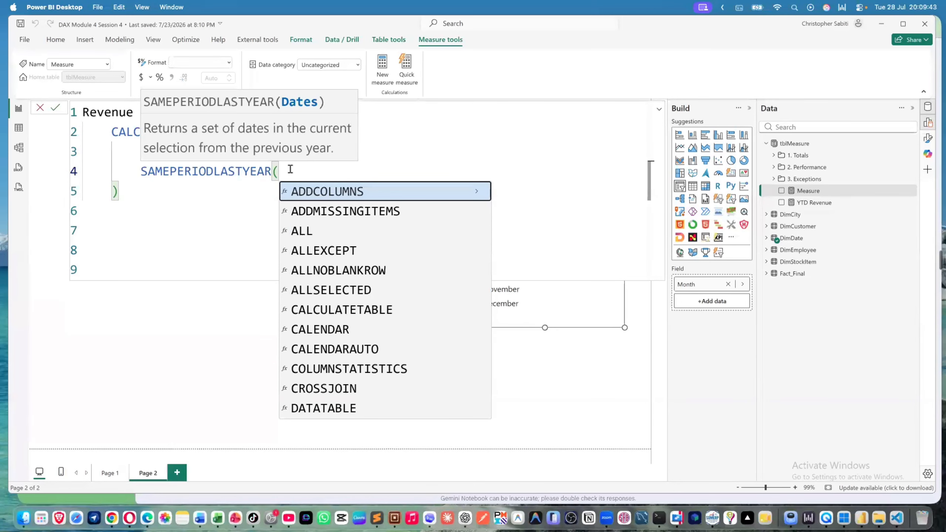
pyautogui.write('date')
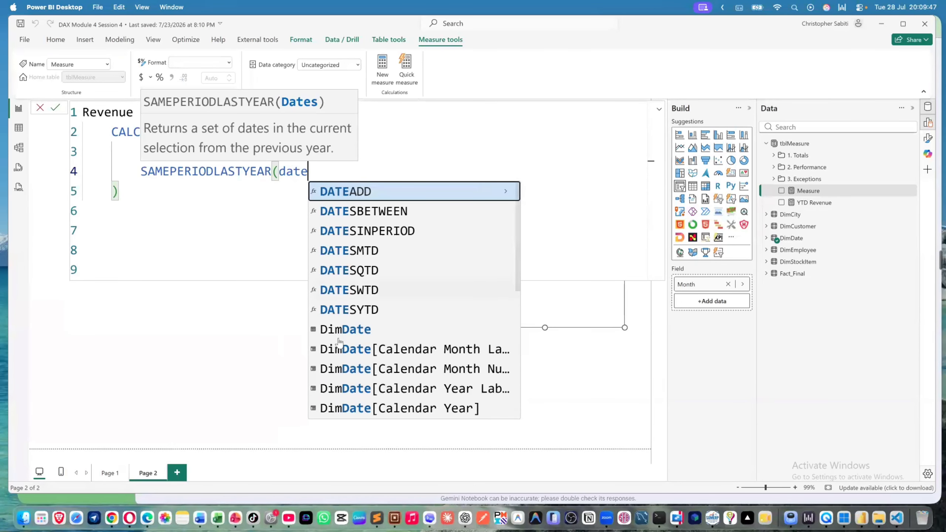
pyautogui.scroll(-1, 375, 353)
pyautogui.scroll(-2, 375, 352)
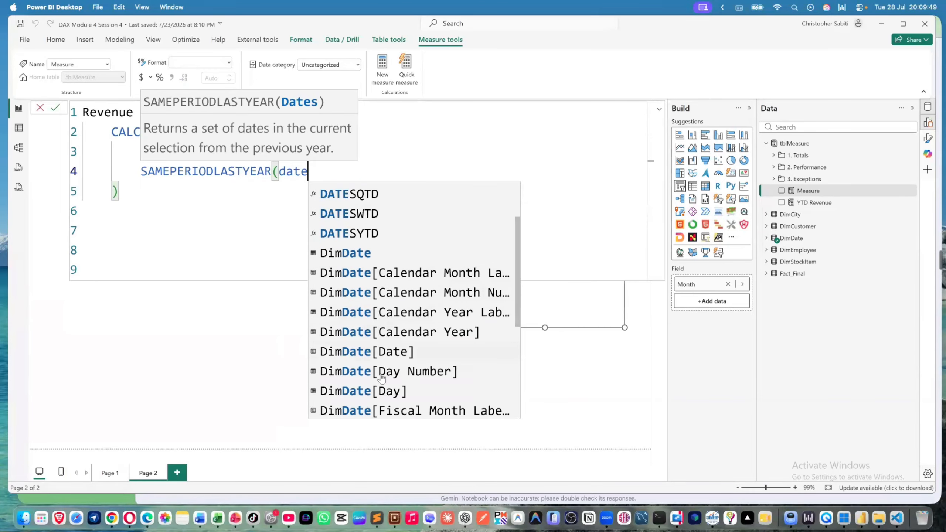
pyautogui.click(367, 354)
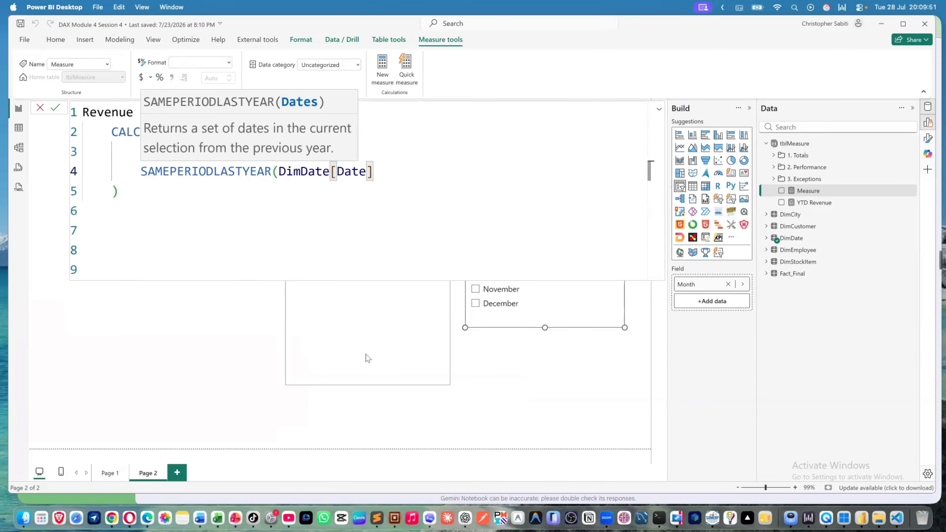
pyautogui.write(')')
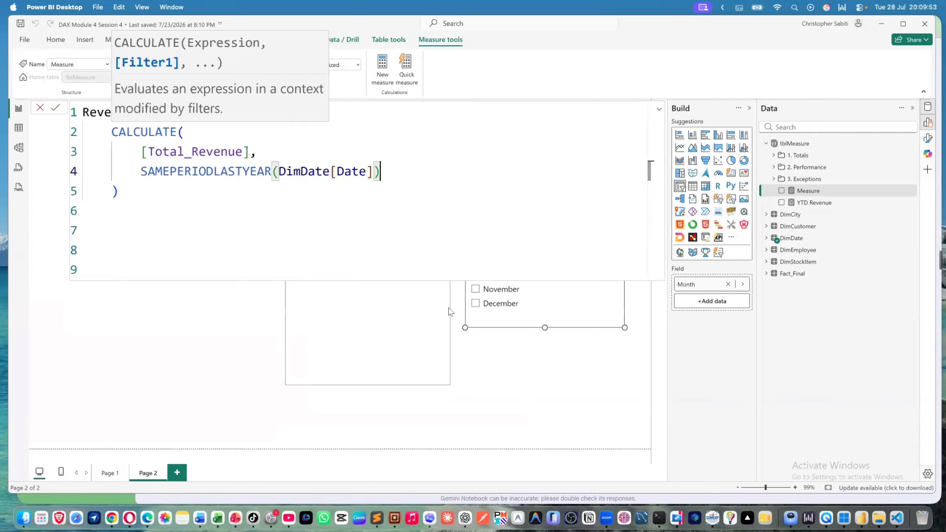
pyautogui.click(381, 213)
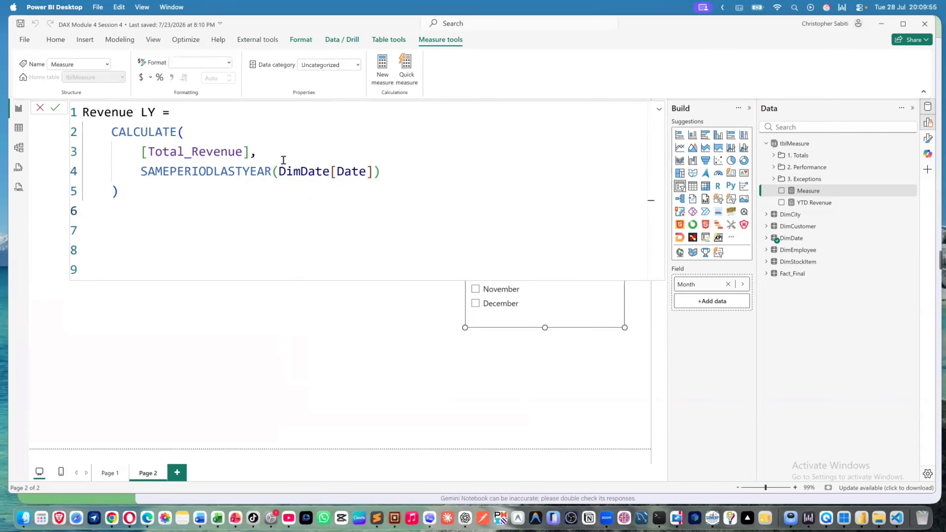